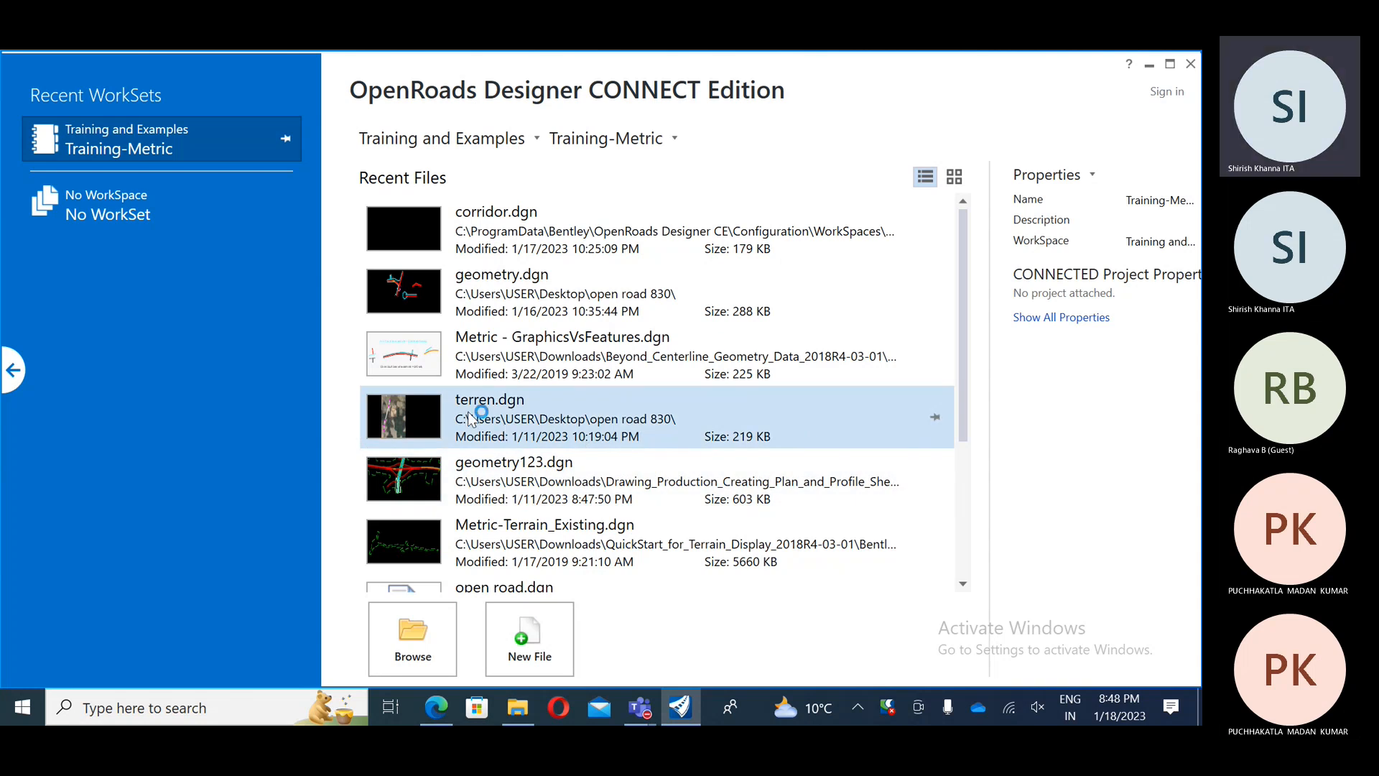
Step: Open the recent file geometry.dgn from the open road 830 folder
click(485, 366)
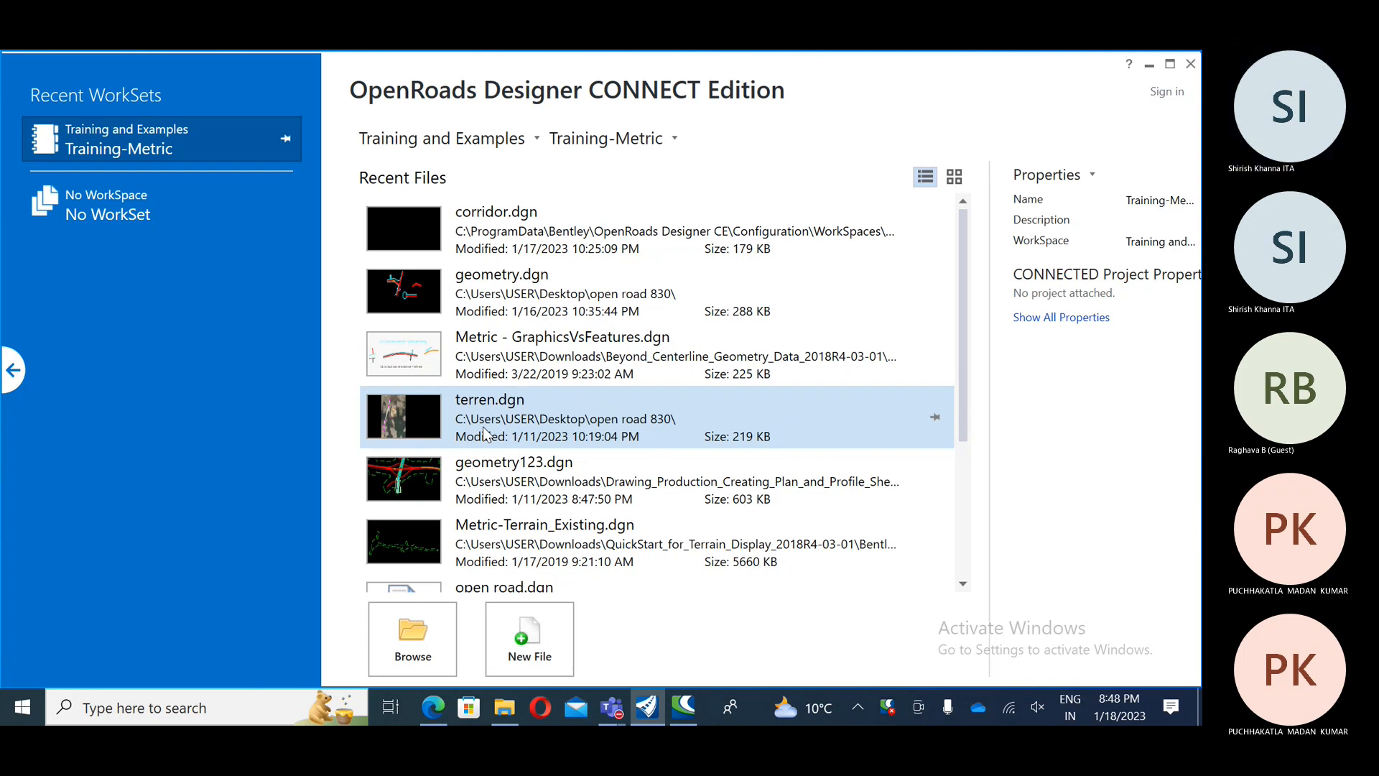
click(509, 298)
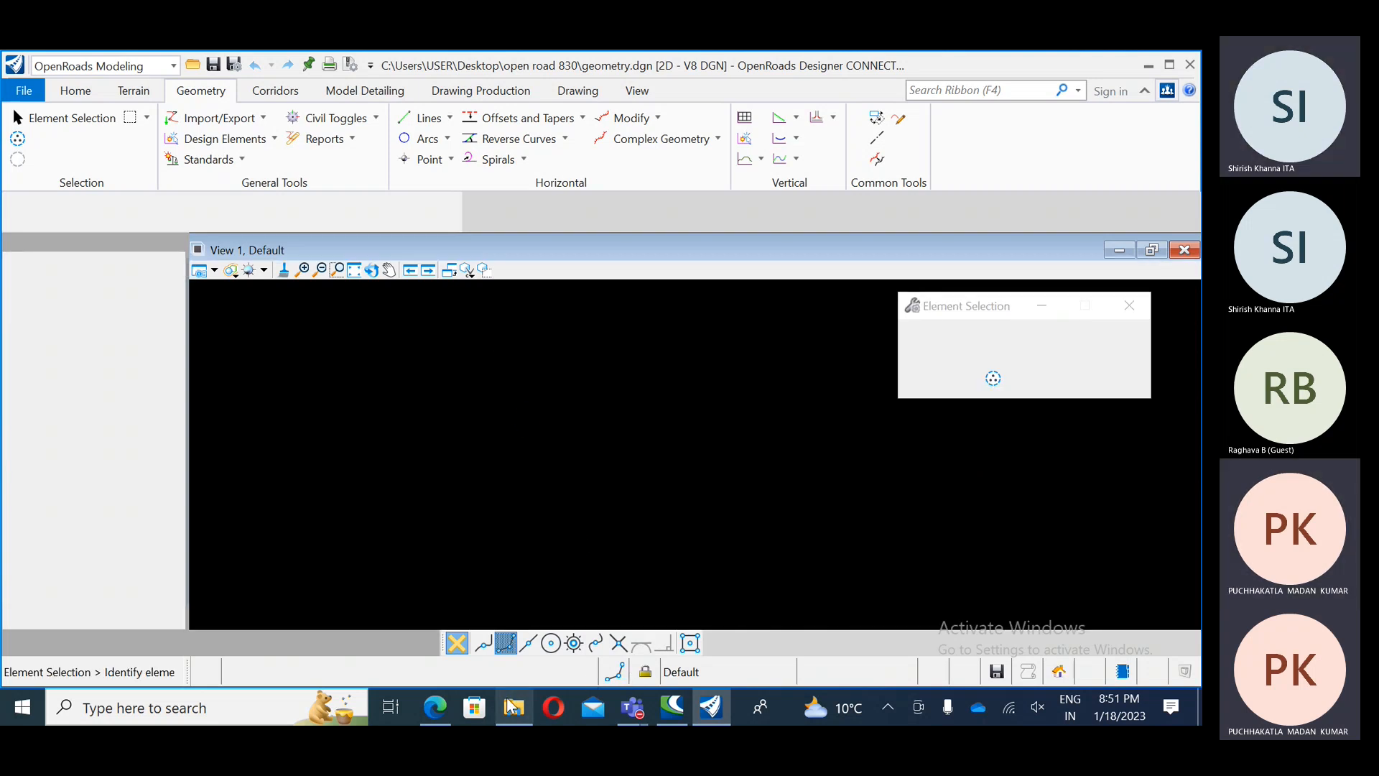
mouse_move(632, 708)
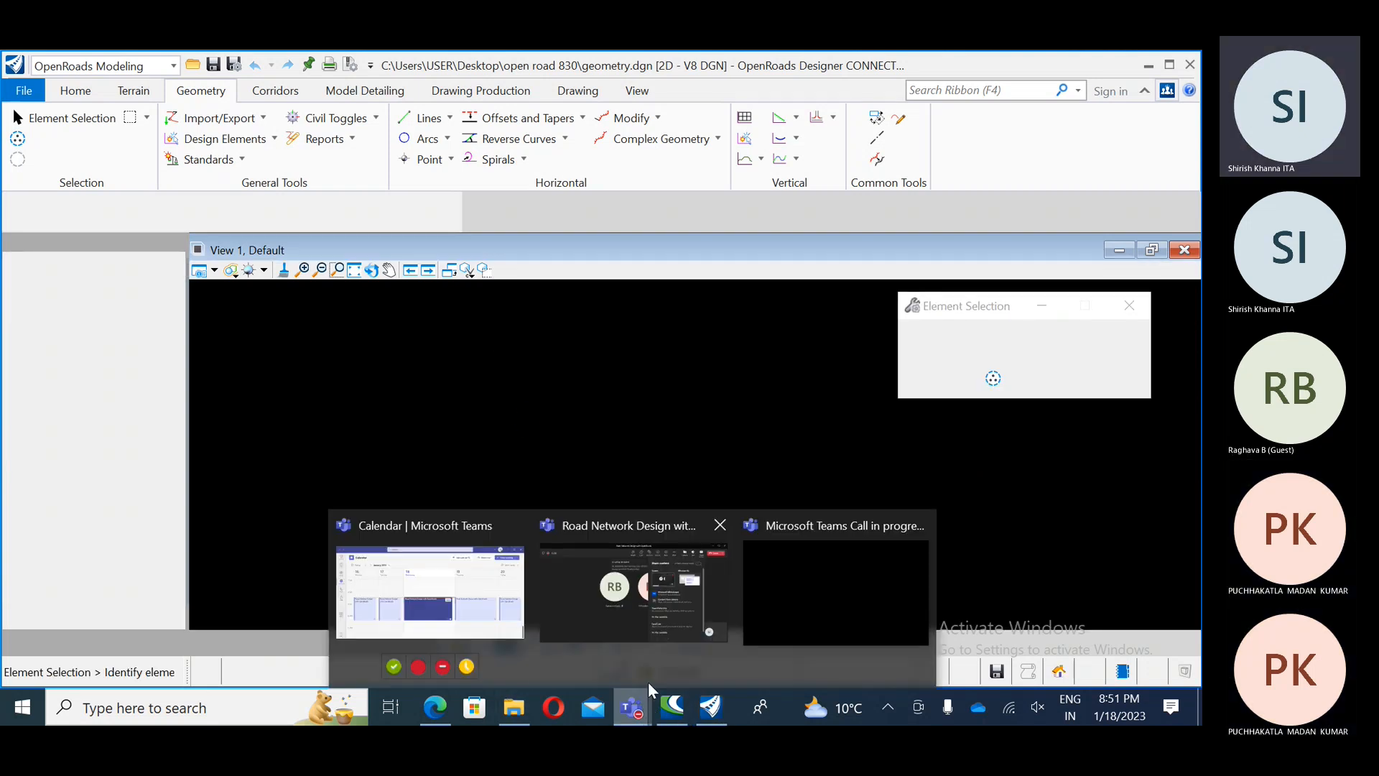
click(665, 609)
click(1025, 110)
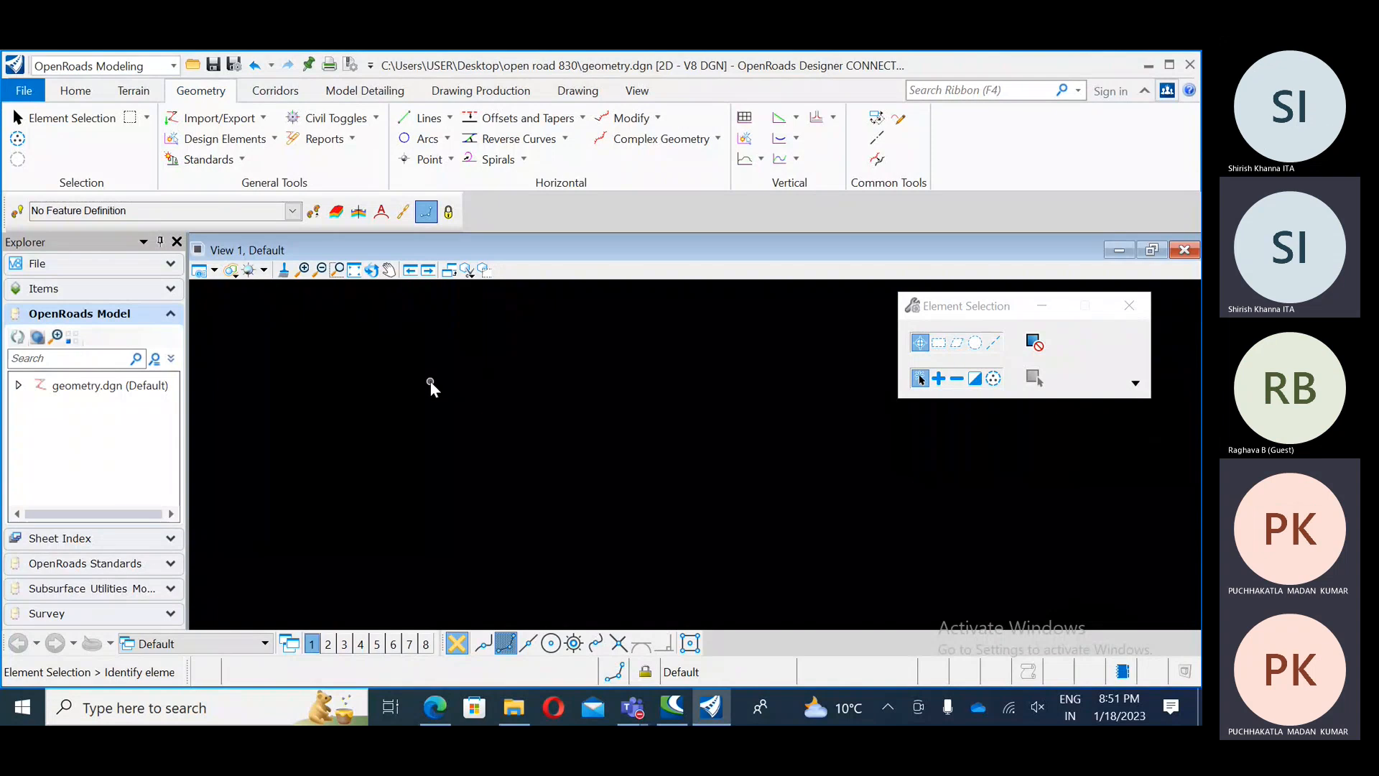
Step: Fit the view, then window-select all the visible road linework and delete it
click(354, 269)
middle_drag(655, 498, 584, 336)
scroll(670, 439, up, 3)
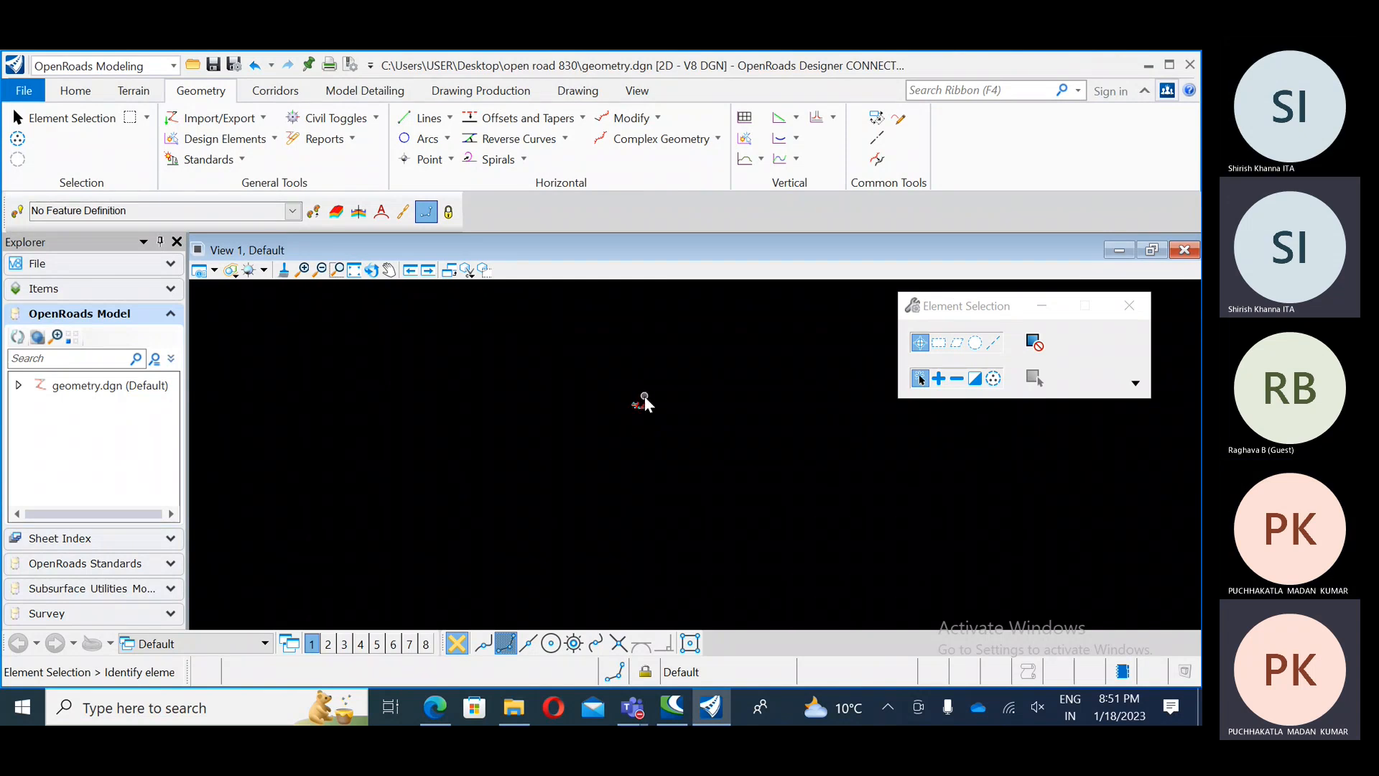
scroll(639, 420, up, 3)
scroll(641, 417, up, 4)
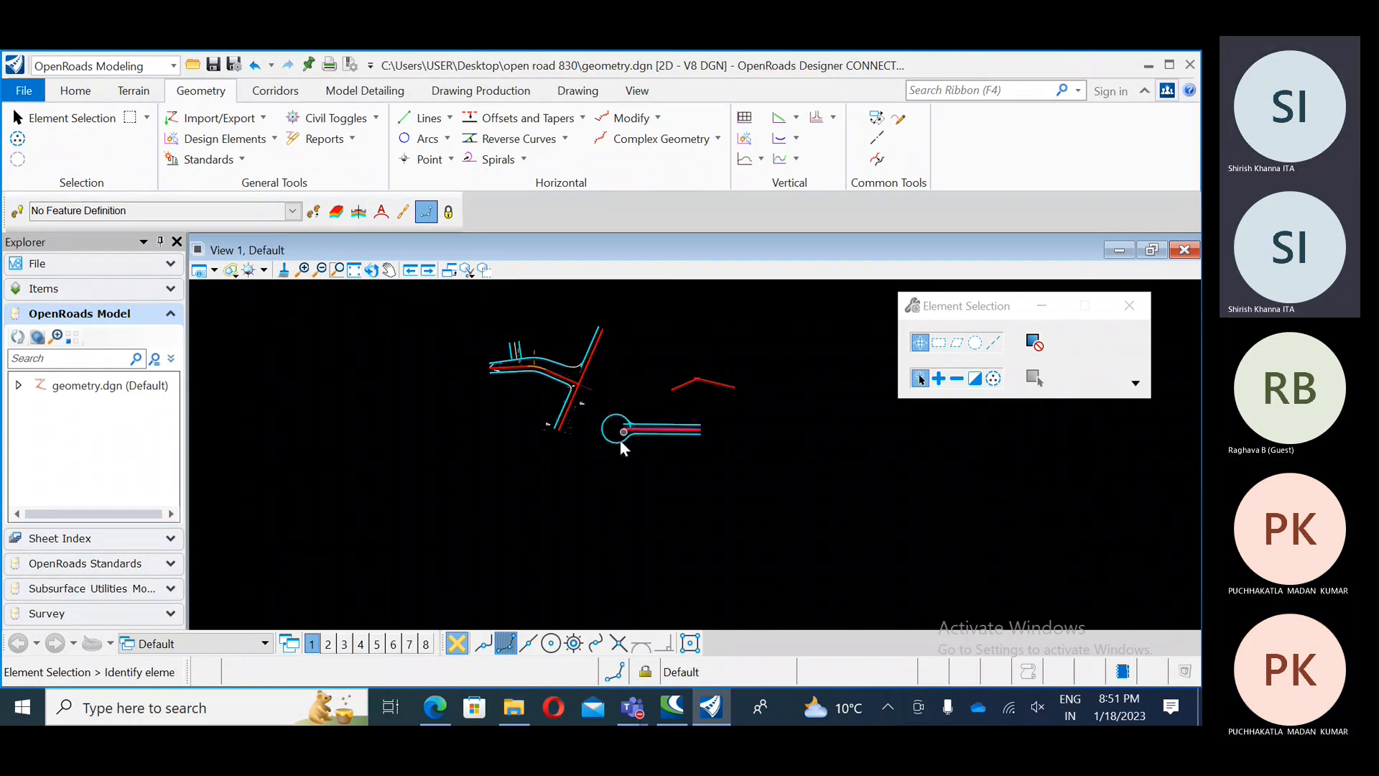
drag(756, 321, 468, 504)
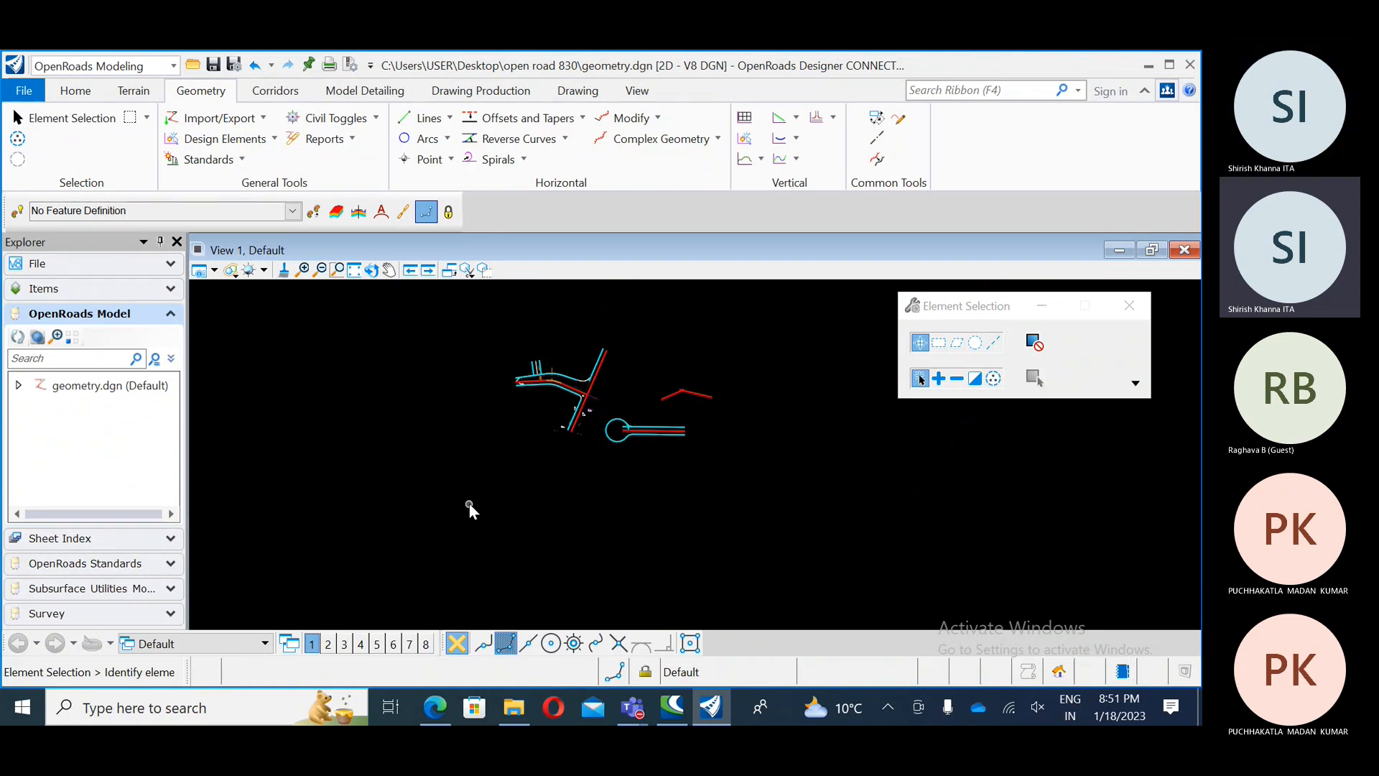
scroll(559, 404, up, 2)
scroll(551, 450, down, 2)
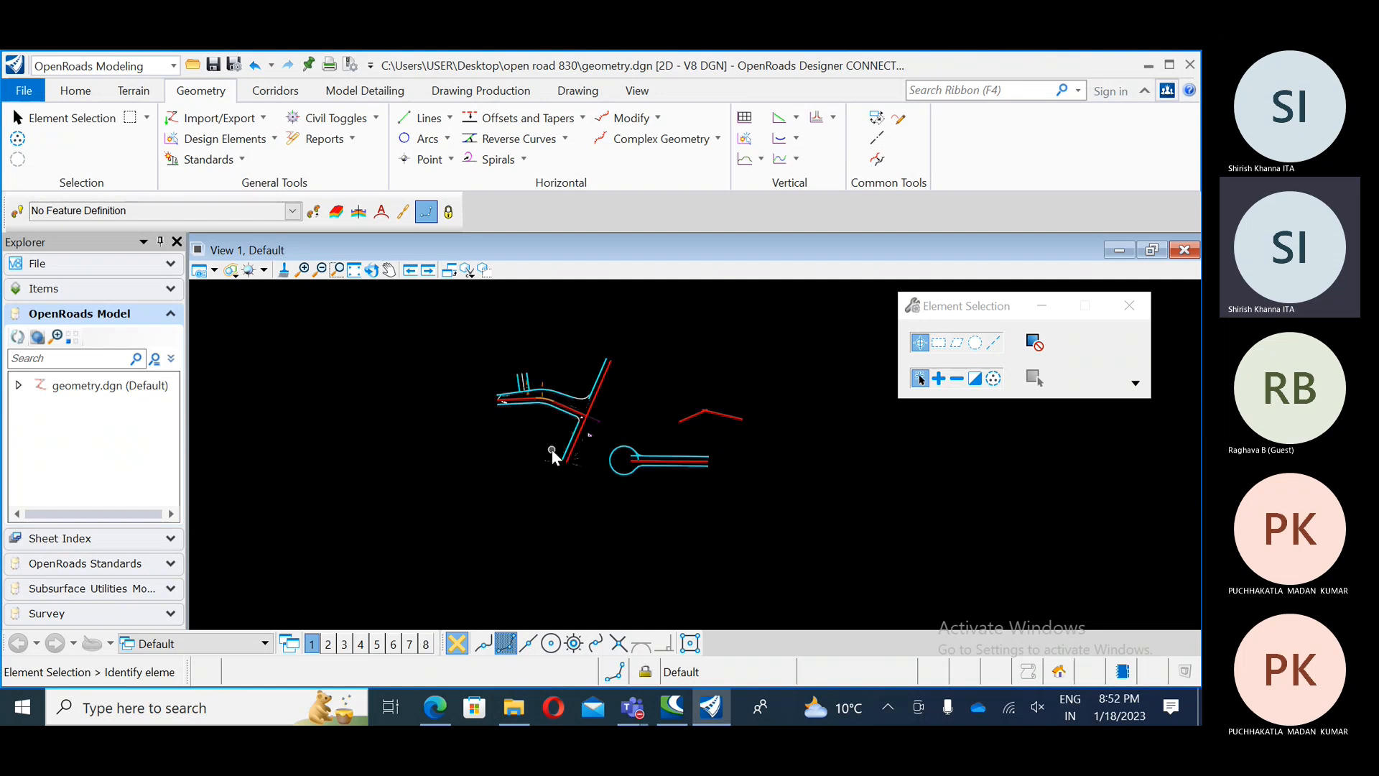
drag(796, 327, 414, 514)
key(Delete)
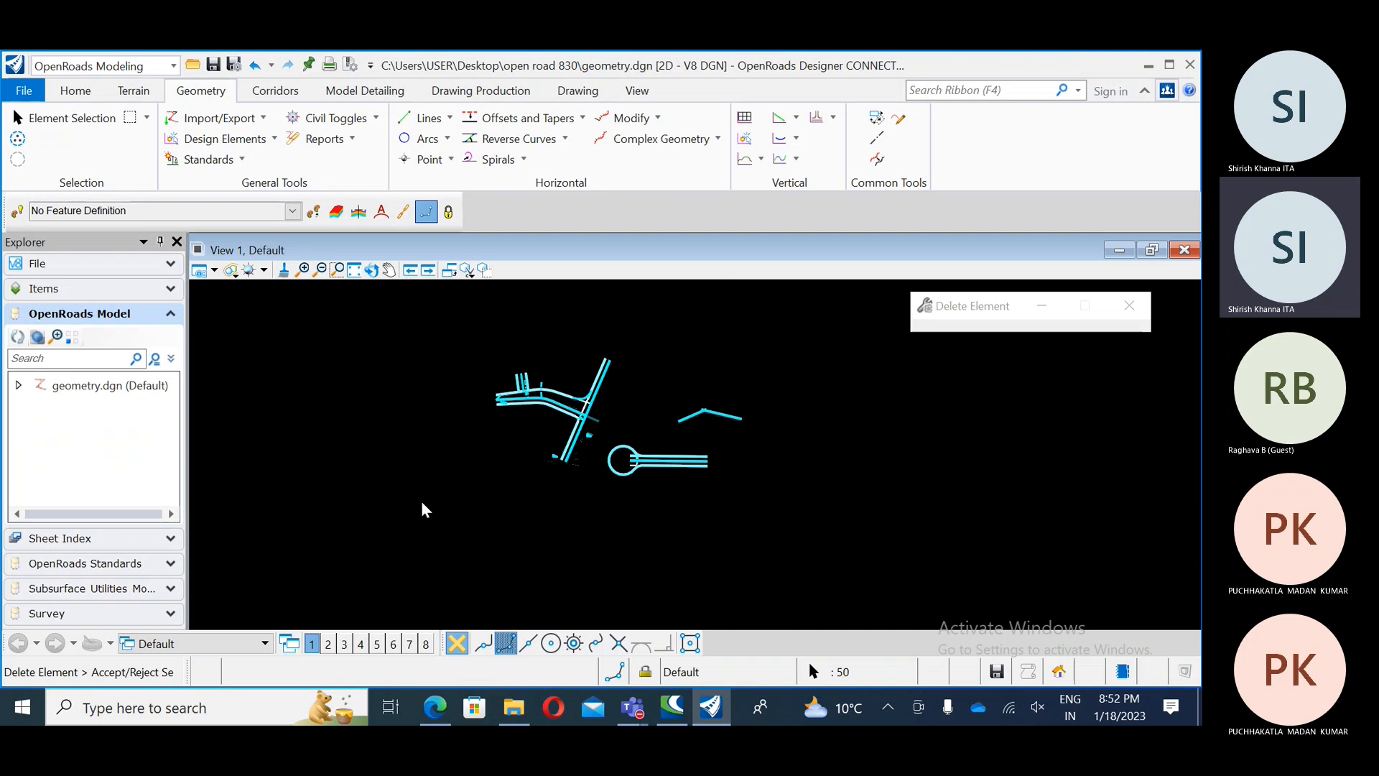
click(421, 510)
click(457, 467)
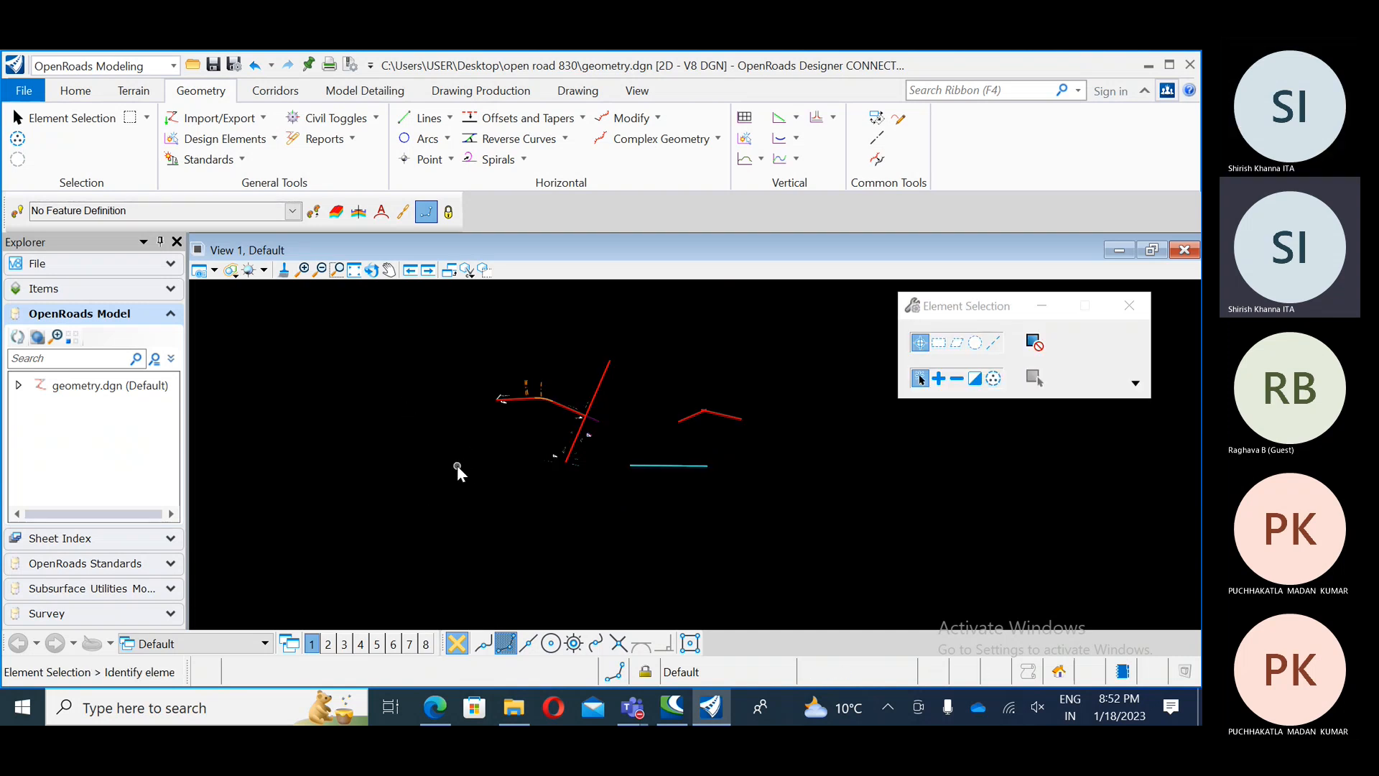
Step: Detach the reference file Metric - Beyond_CL.dgn and delete the leftover horizontal line in the default view
click(301, 269)
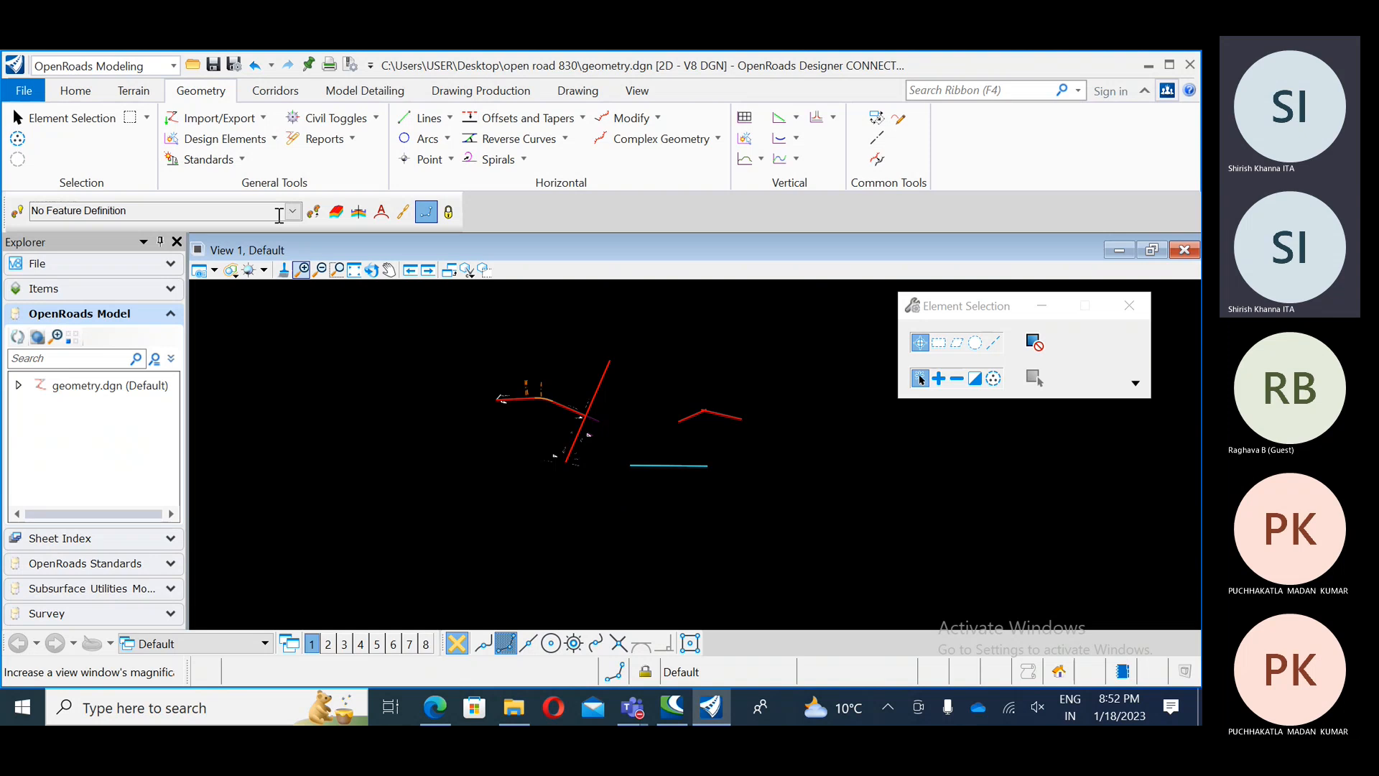
click(81, 93)
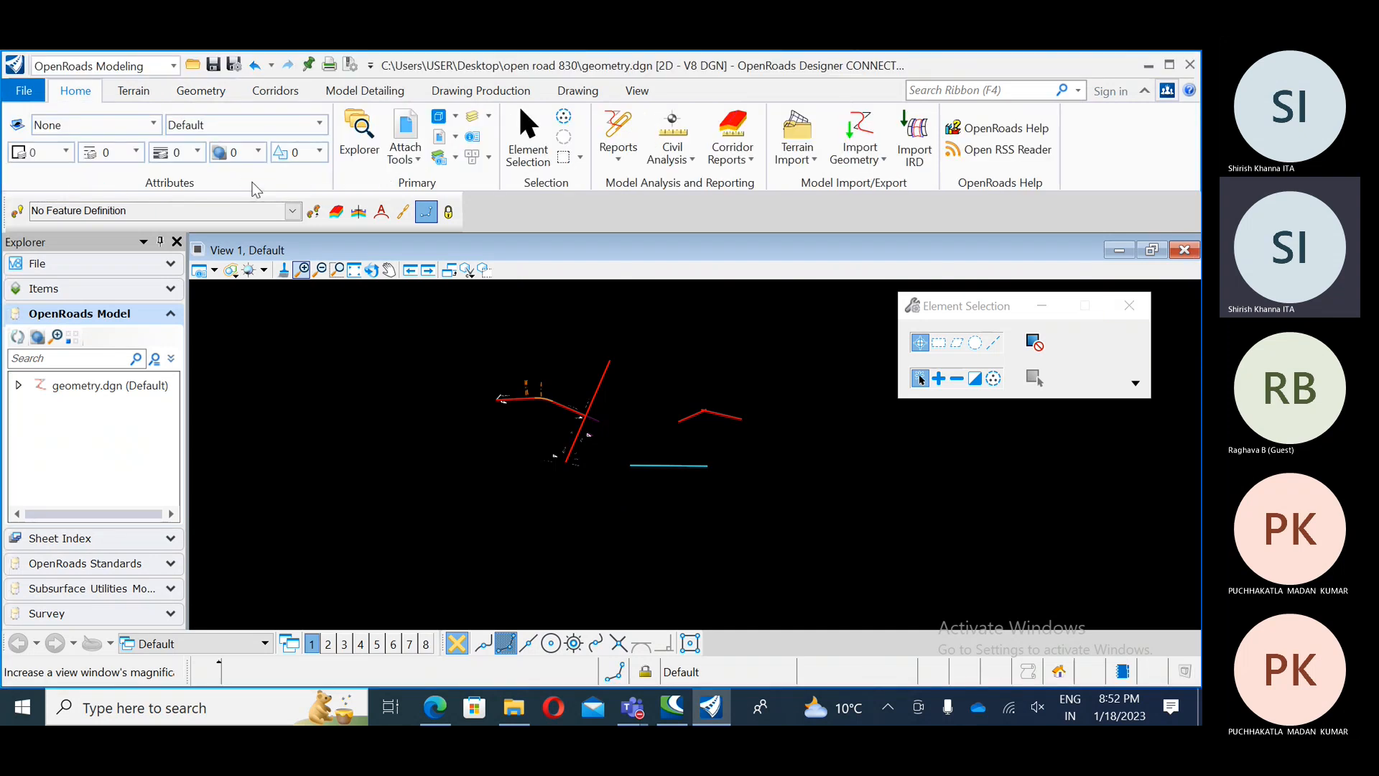
click(418, 135)
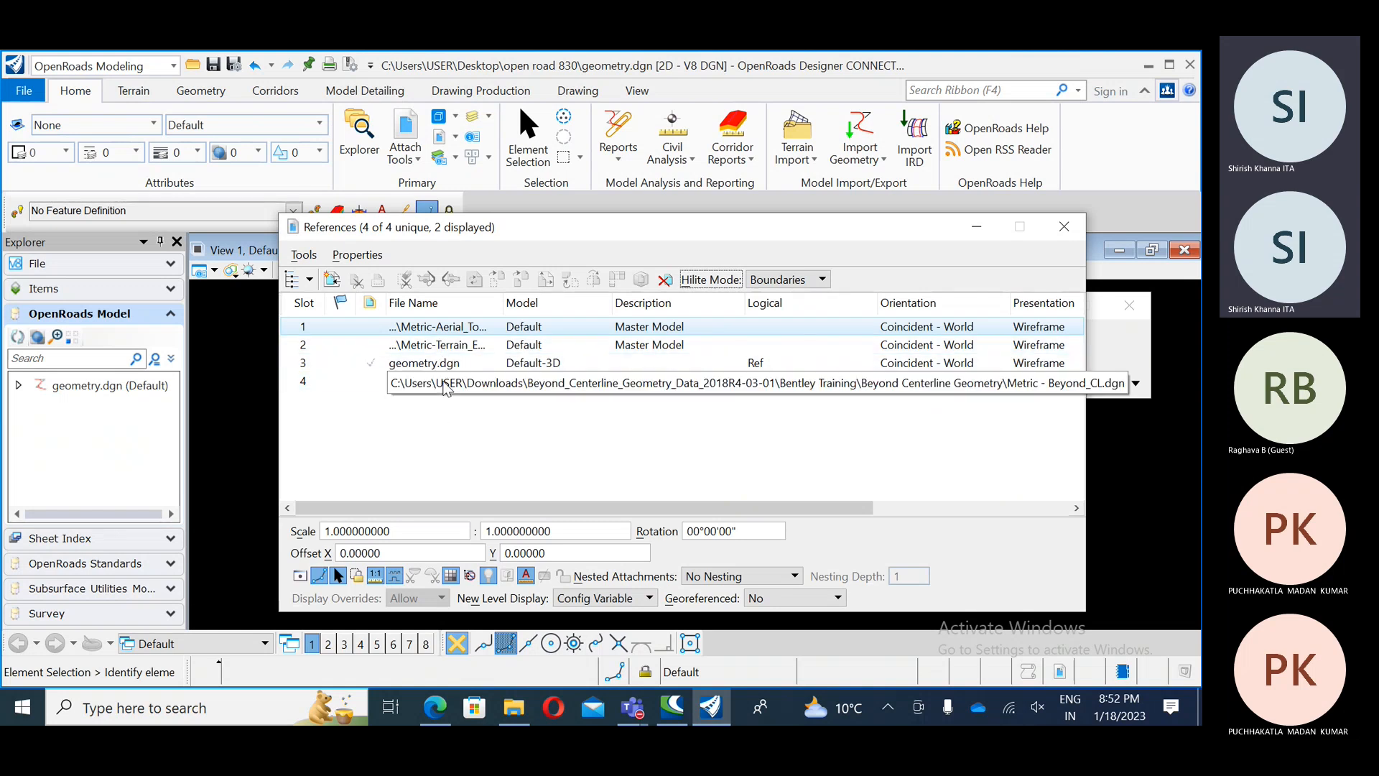
click(406, 380)
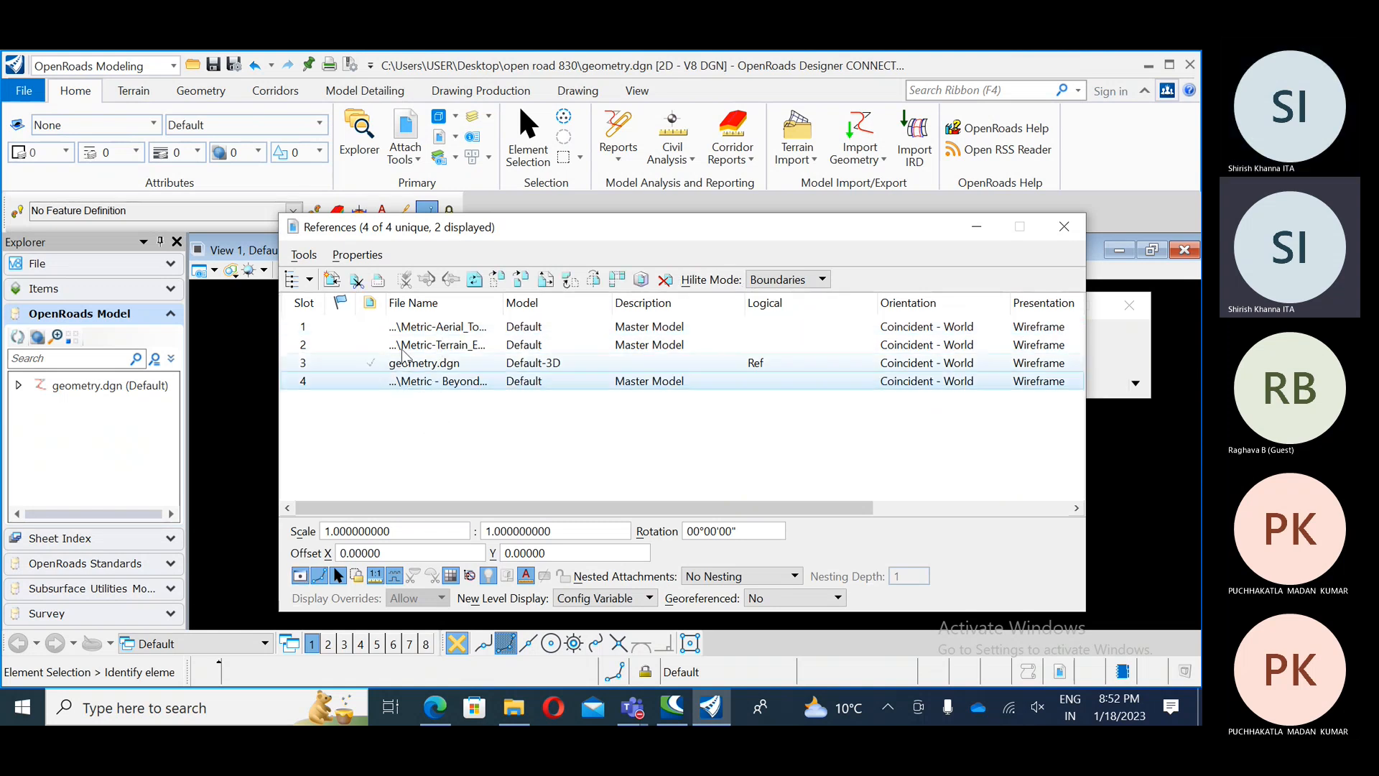
click(665, 280)
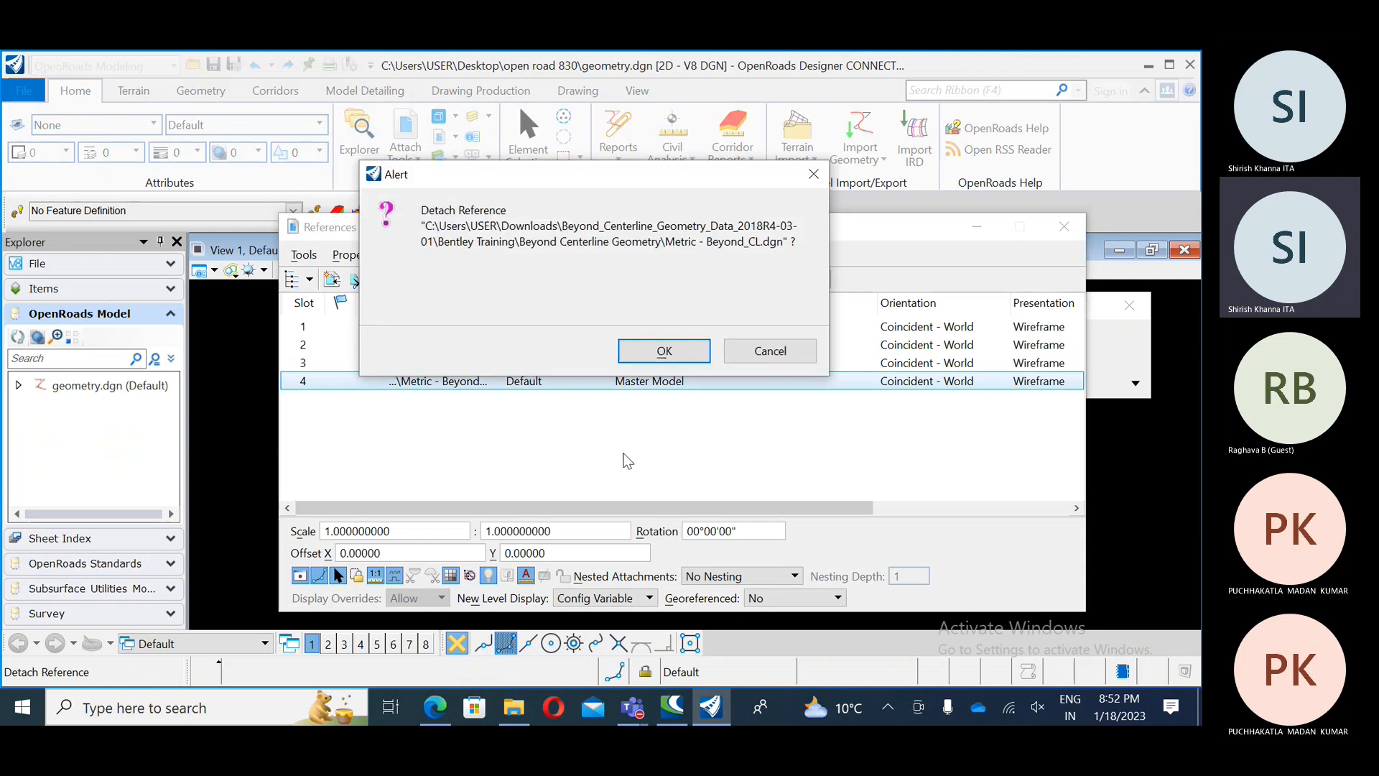
click(664, 350)
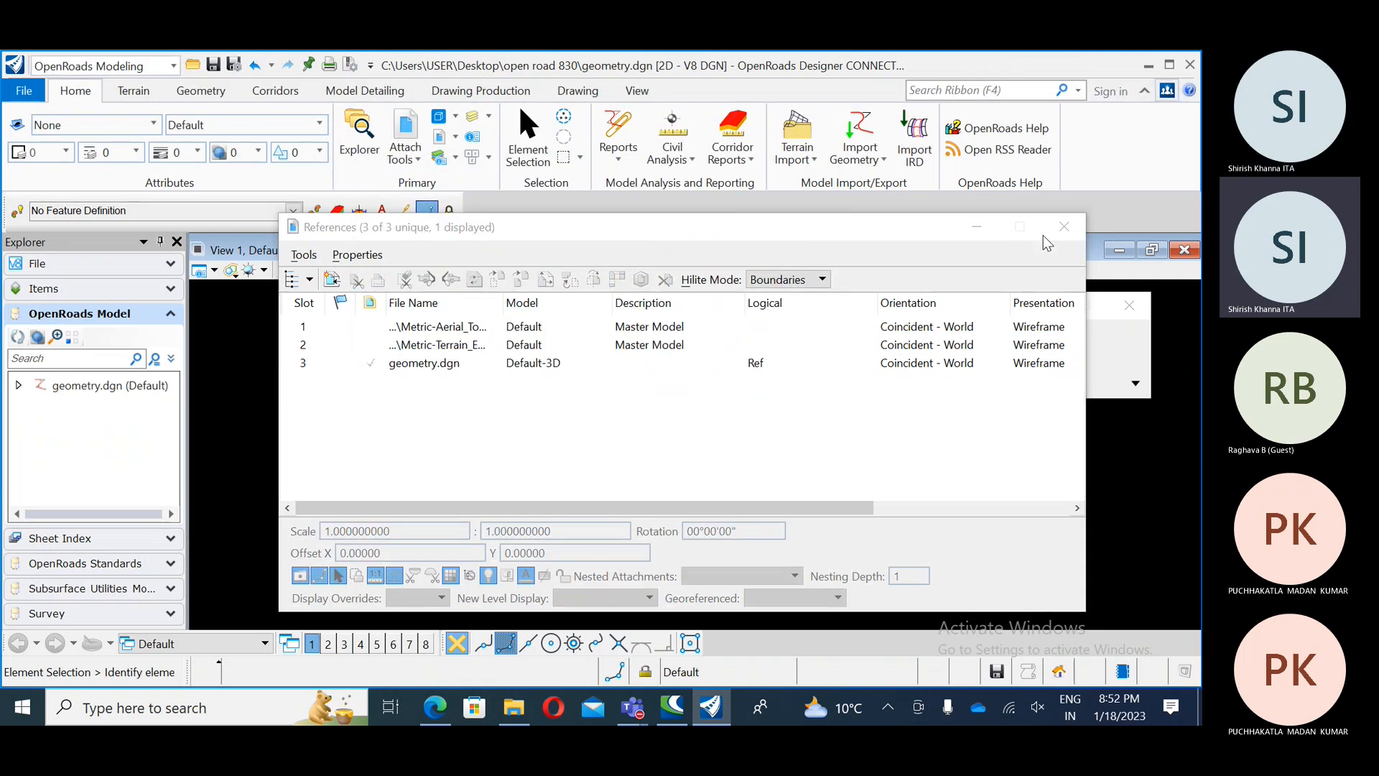
click(1064, 226)
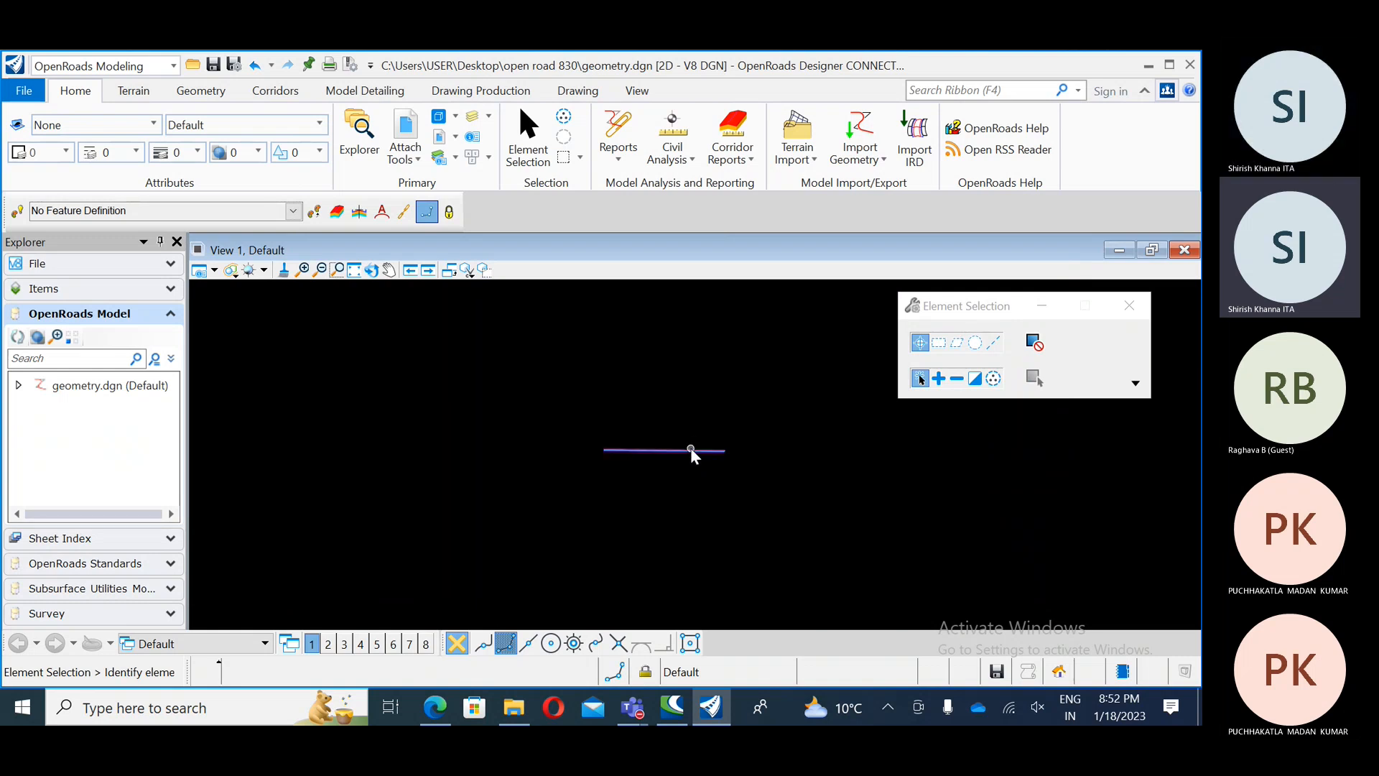
click(692, 448)
key(Delete)
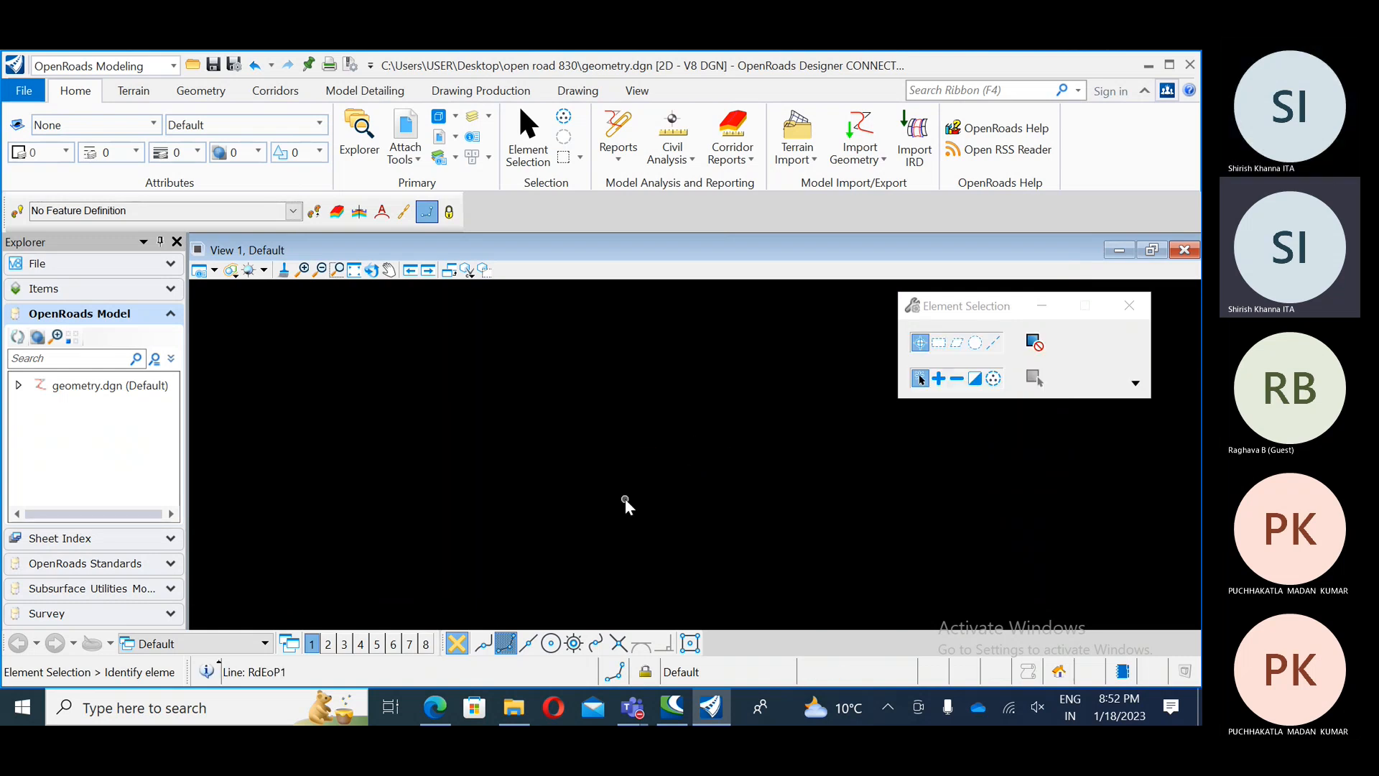
Step: Fit the view and examine the remaining road alignment with its curves and station annotations along the full length
click(354, 271)
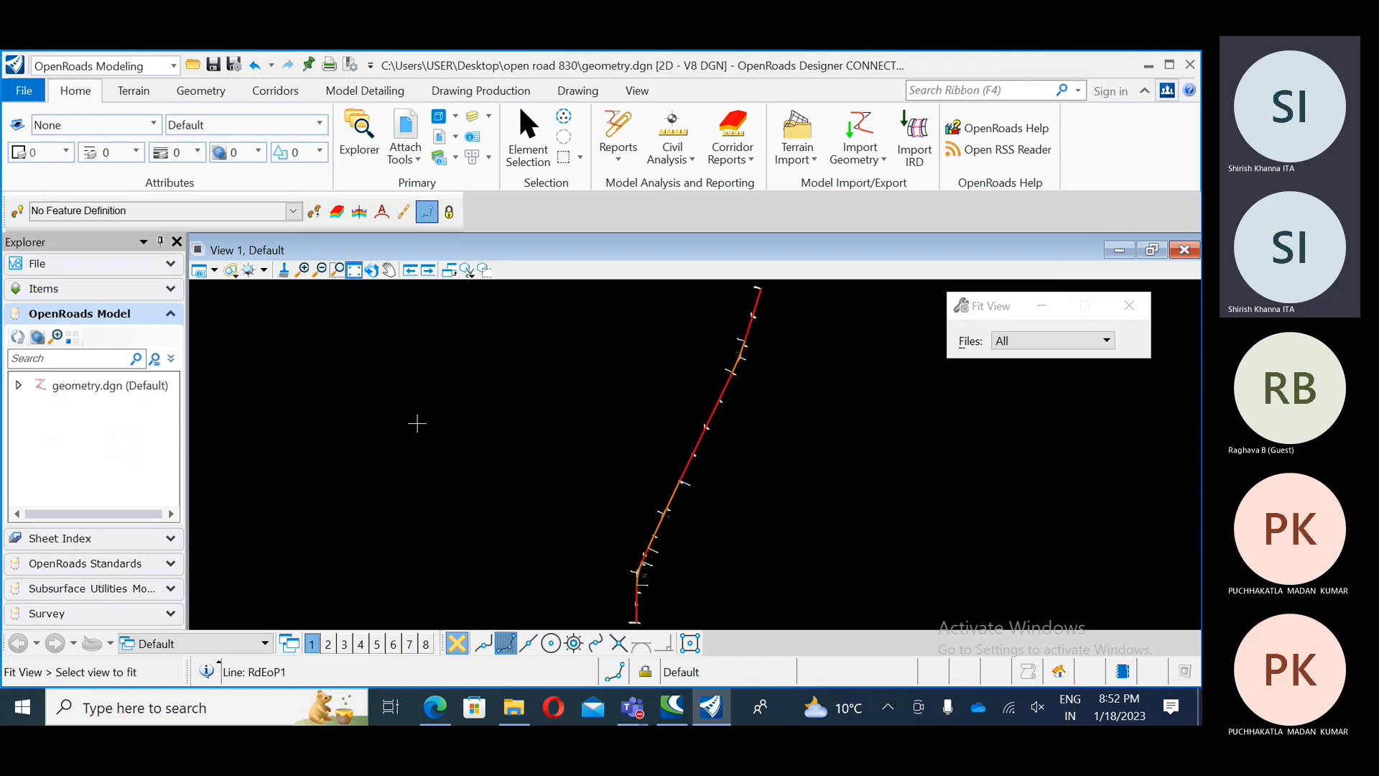
scroll(620, 518, up, 5)
scroll(424, 431, down, 5)
middle_drag(503, 399, 512, 475)
scroll(512, 470, down, 2)
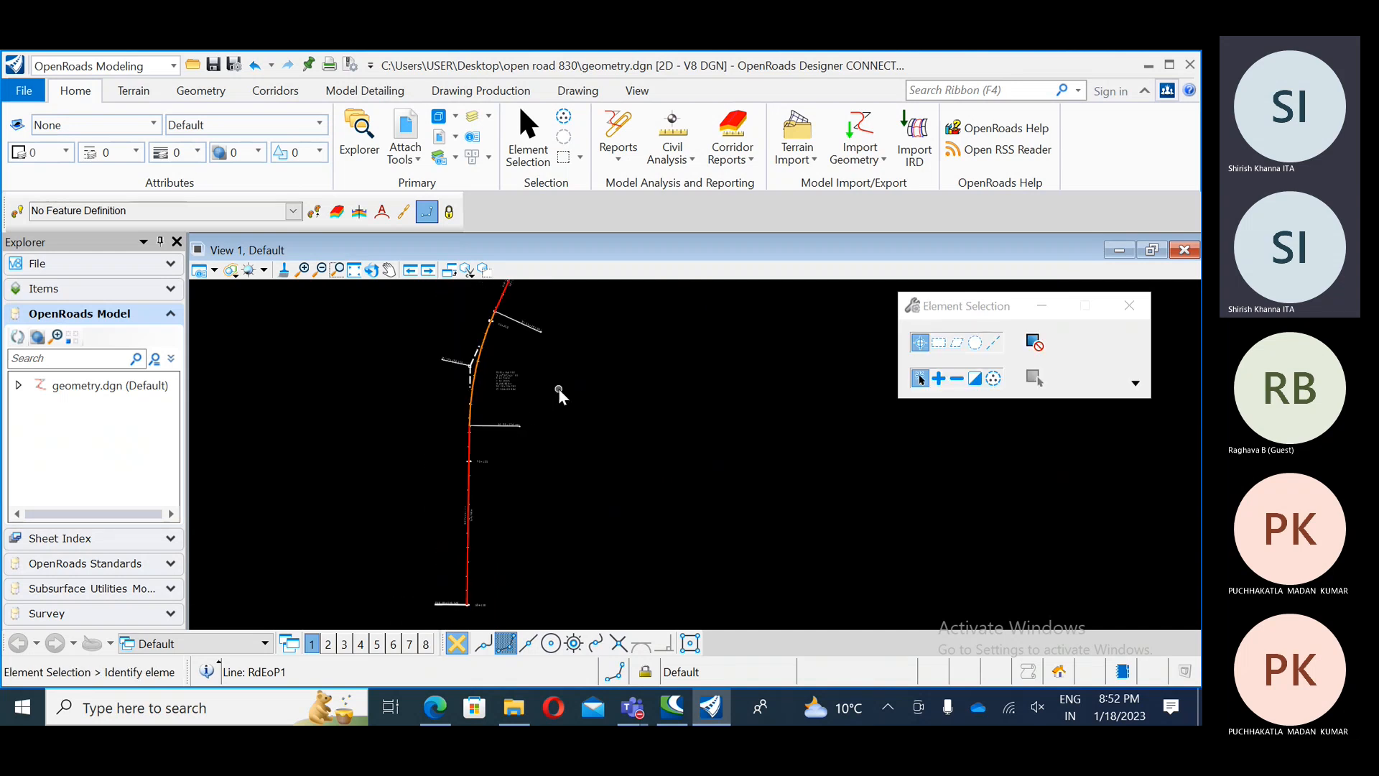
middle_drag(559, 393, 564, 430)
scroll(563, 427, down, 2)
middle_drag(632, 390, 592, 469)
scroll(605, 468, down, 1)
scroll(592, 467, down, 2)
middle_drag(679, 398, 585, 485)
scroll(590, 471, down, 2)
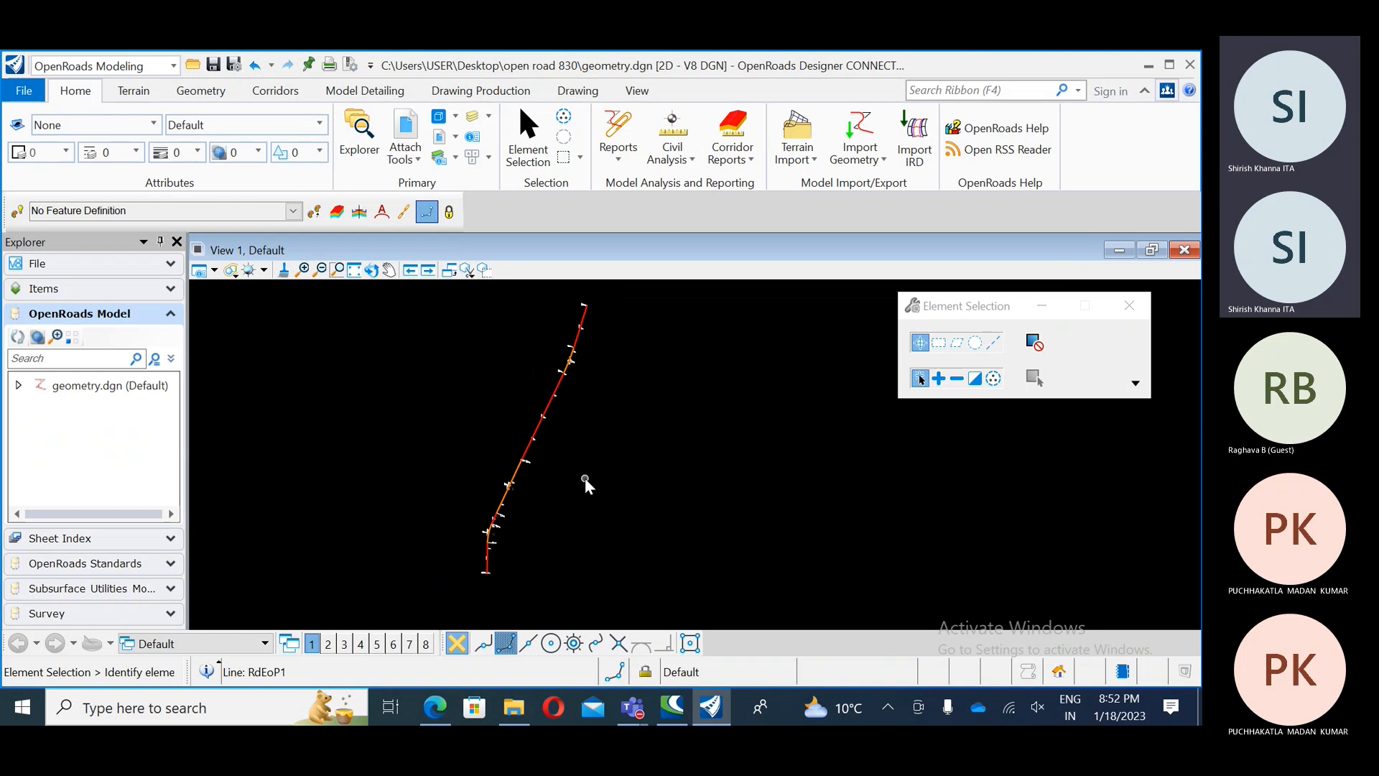
Step: Open the profile model of the London Rd alignment in View 4
click(530, 454)
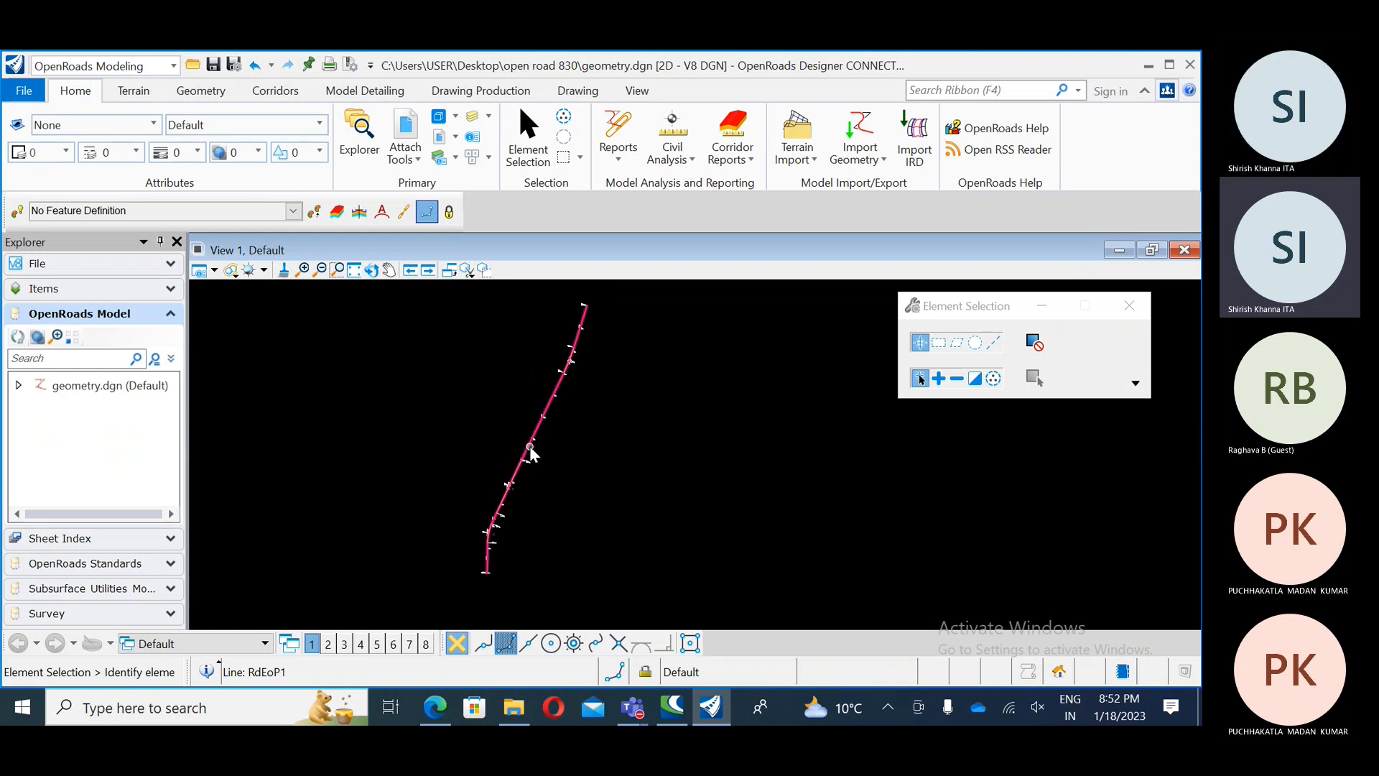
click(532, 454)
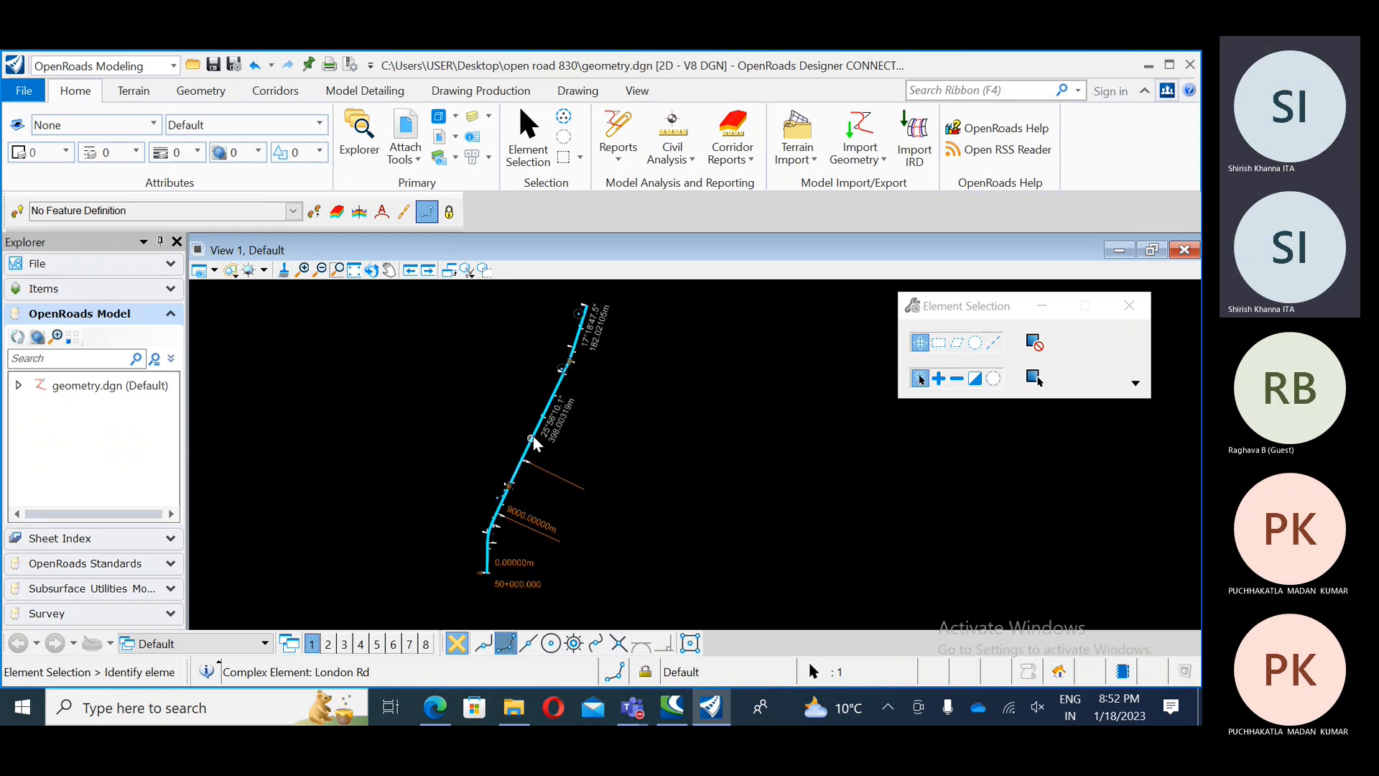
mouse_move(535, 439)
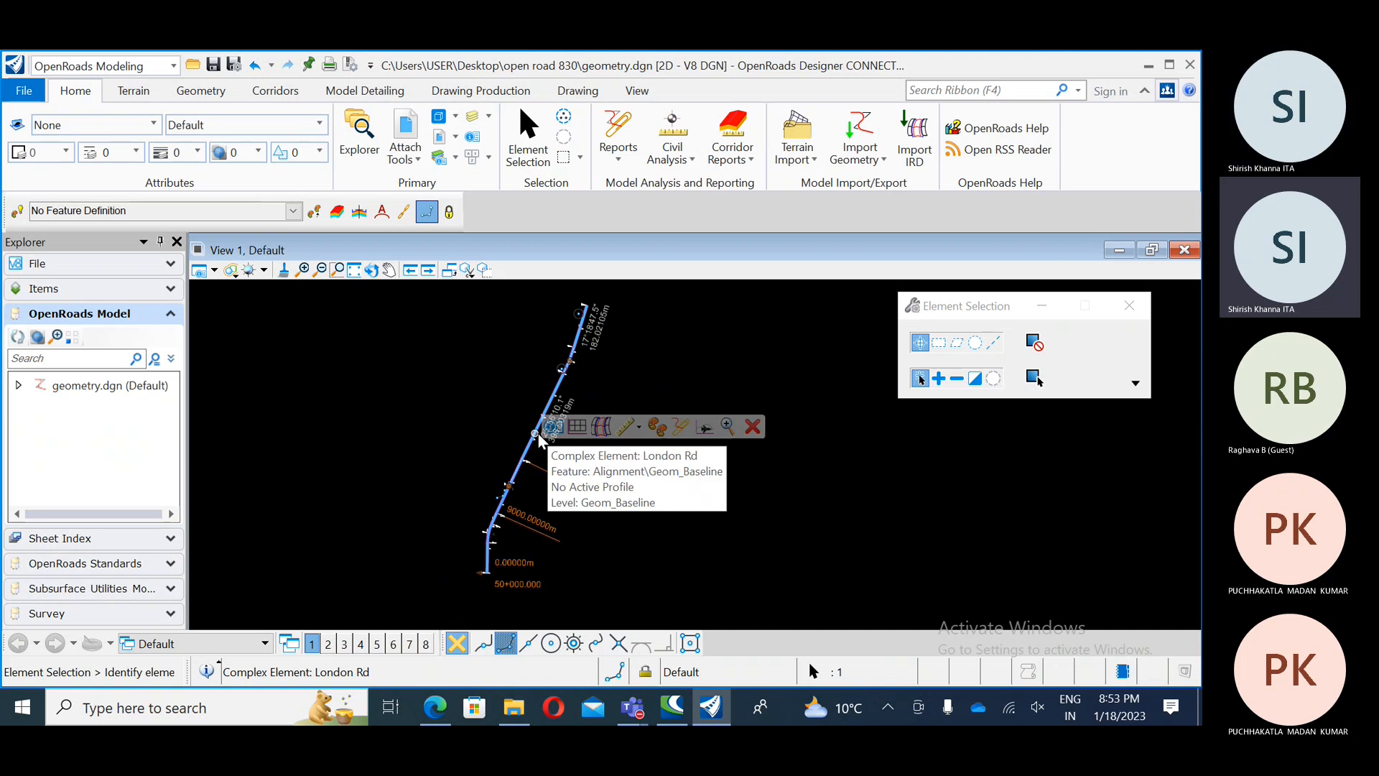
click(578, 428)
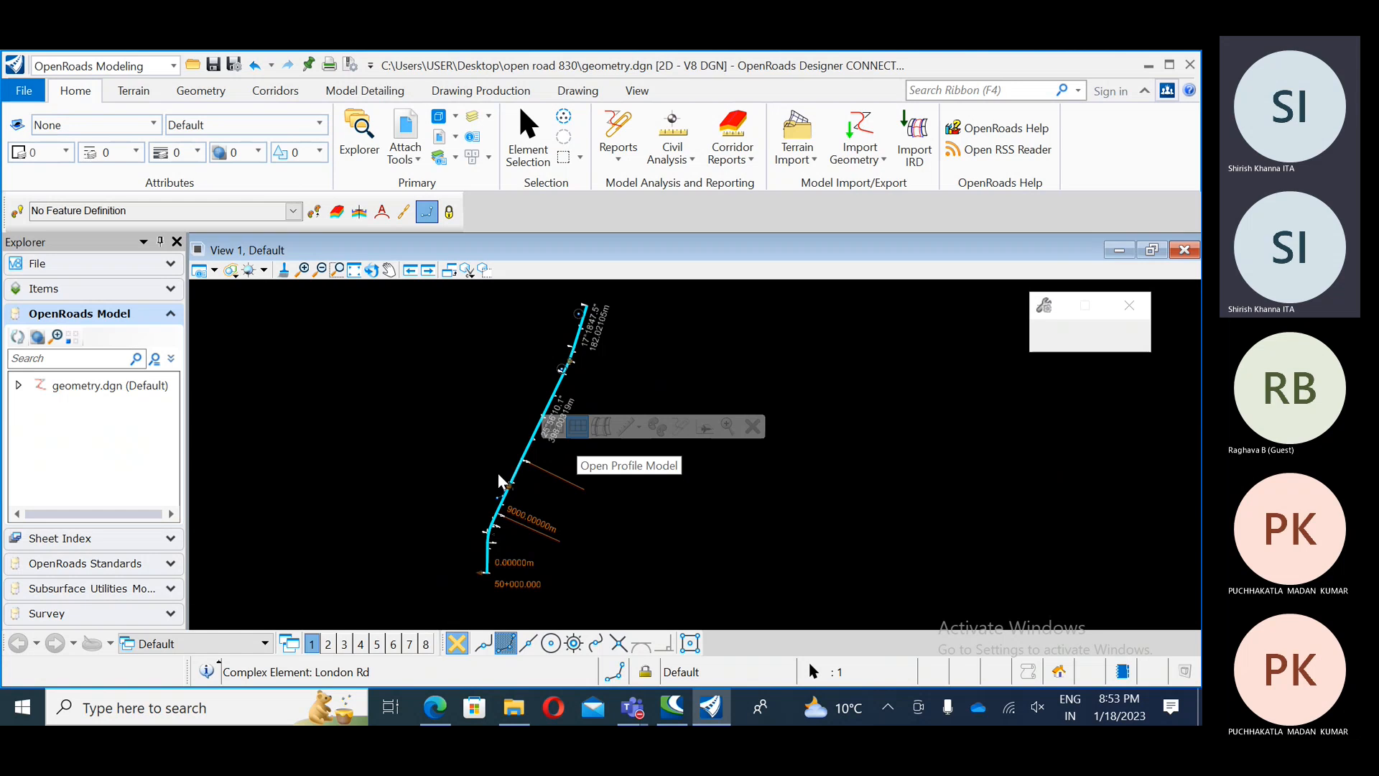
click(360, 643)
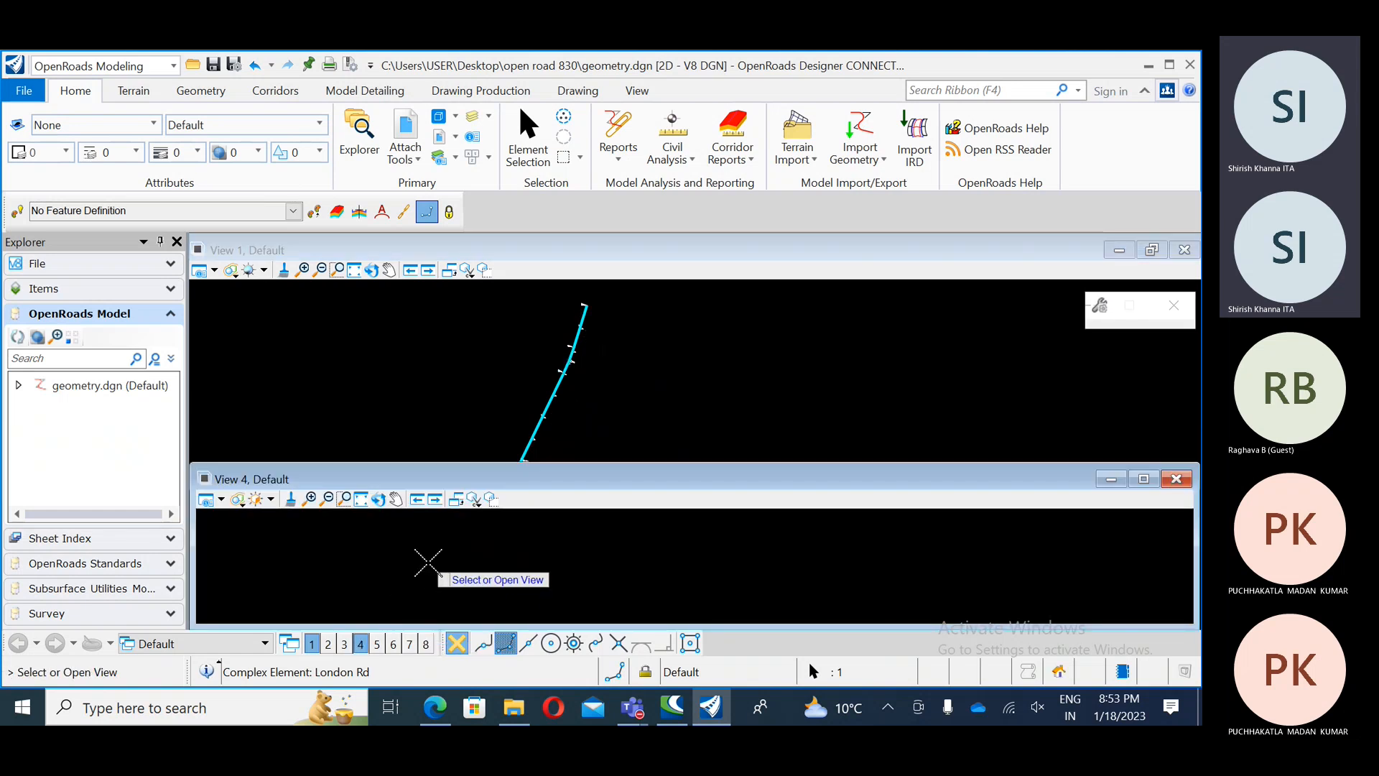
click(429, 563)
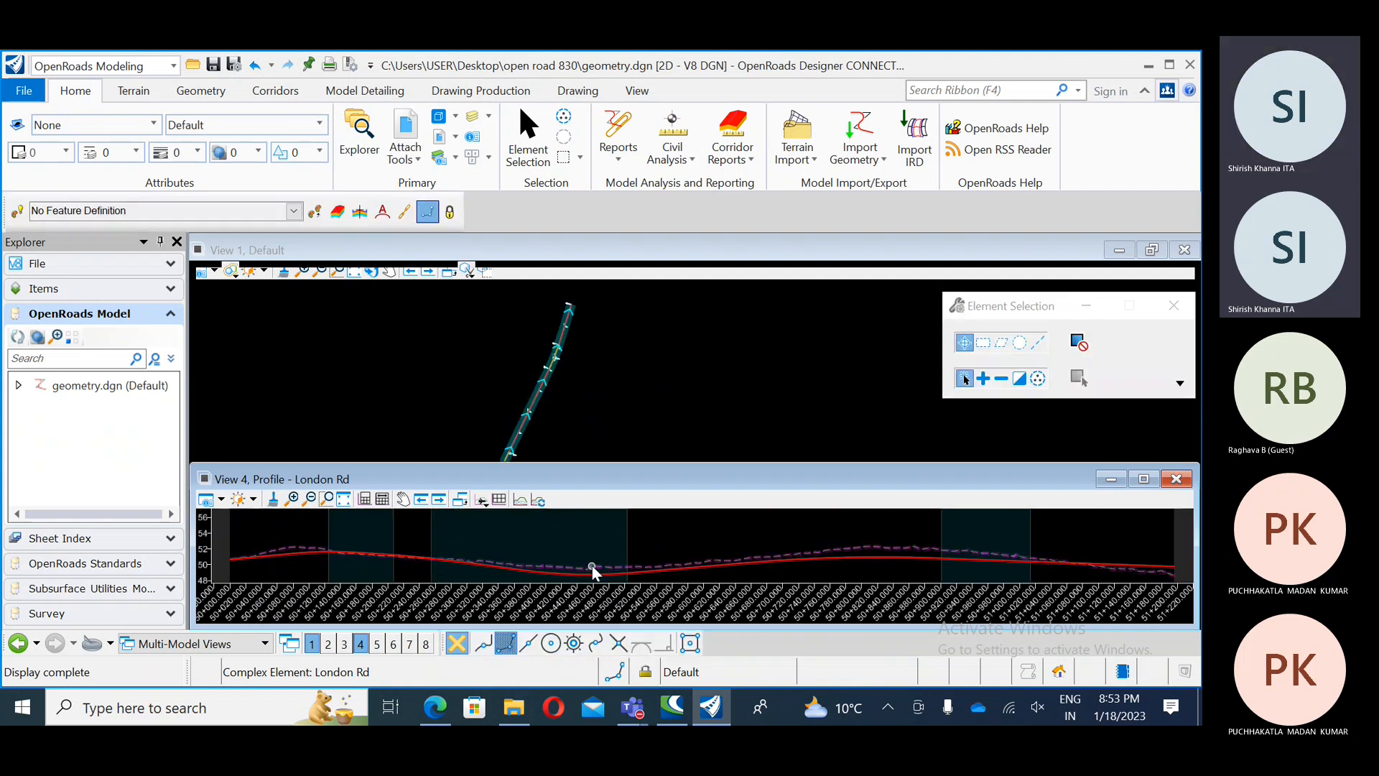
Step: Inspect the London Rd V vertical profile against the existing ground line, then close the profile view
middle_drag(464, 550, 483, 532)
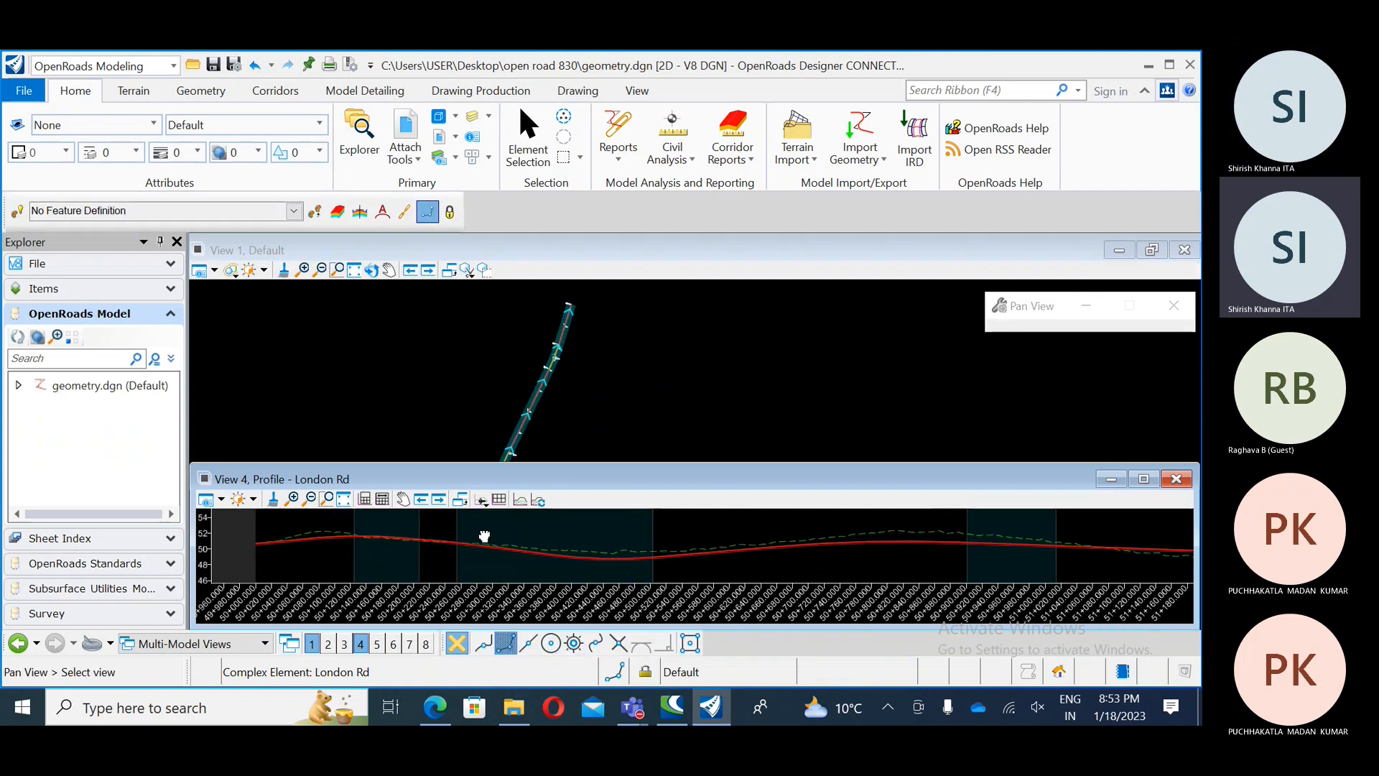
click(316, 550)
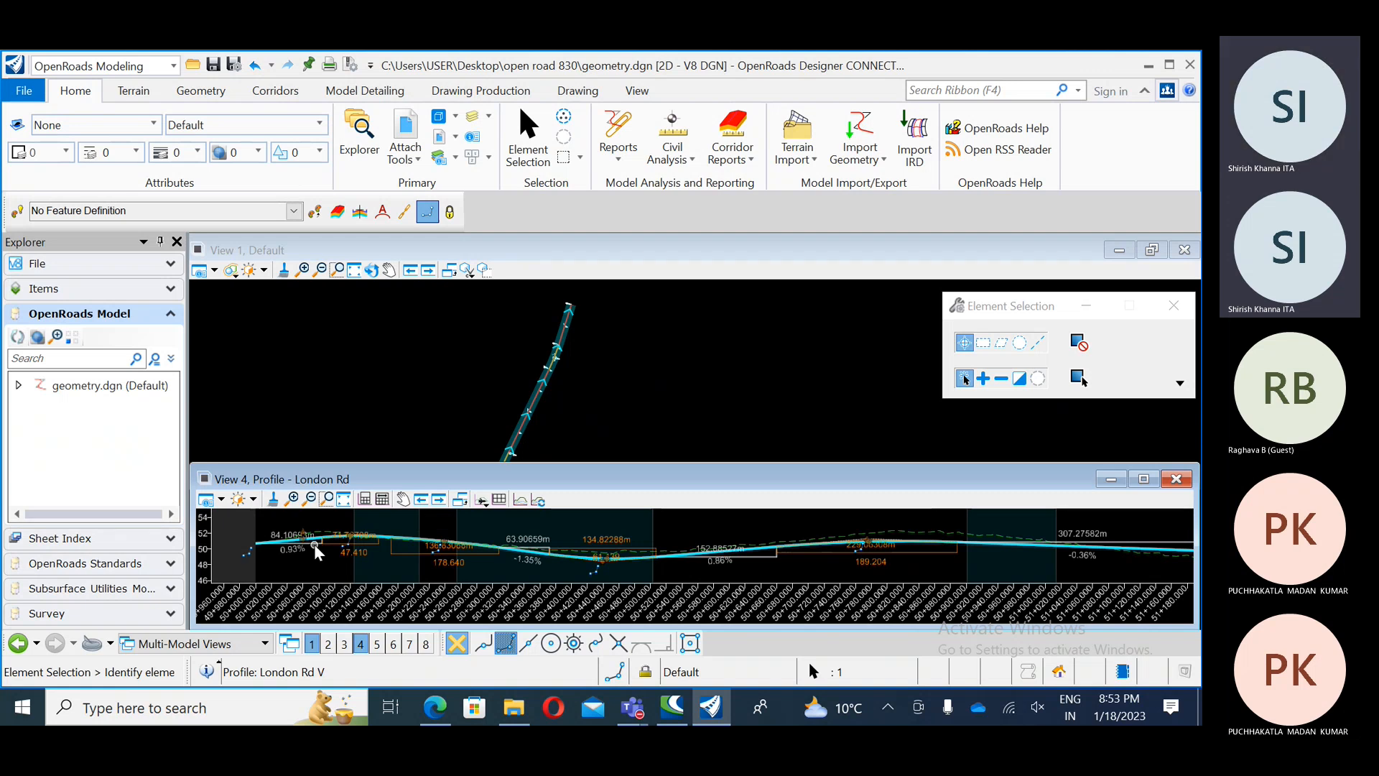
click(1176, 479)
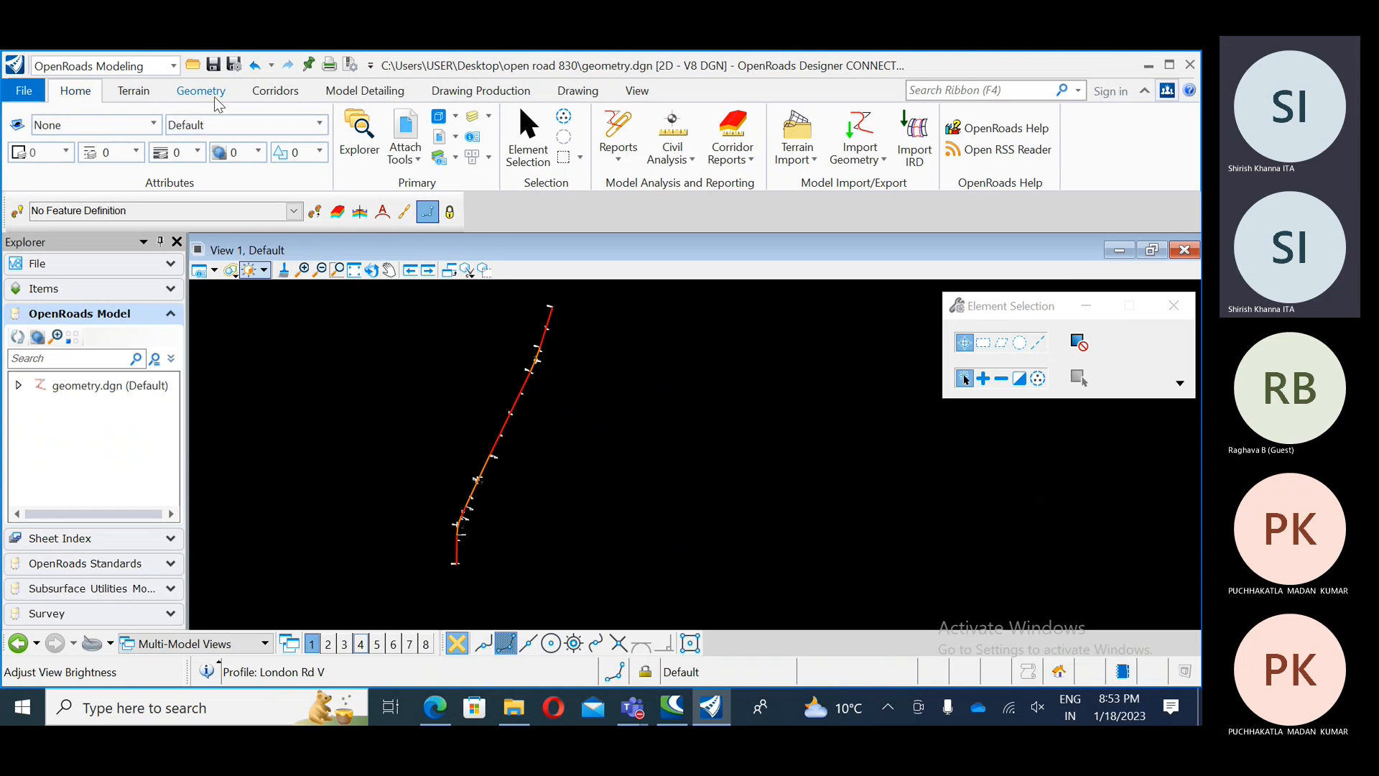
Step: Open the template library and examine the rural undivided 2 Lanes template under Concrete Pavt w/ Asphalt Shoulders
click(289, 94)
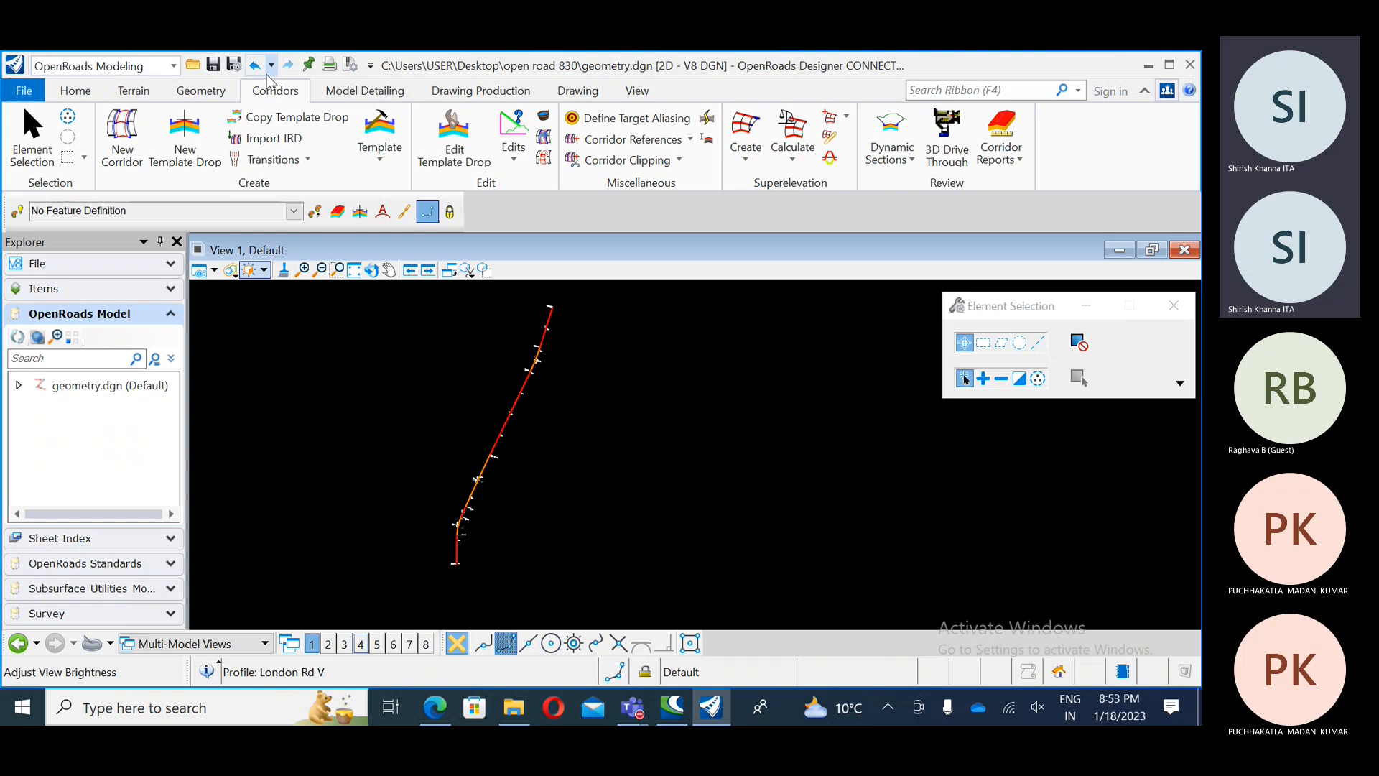
click(380, 148)
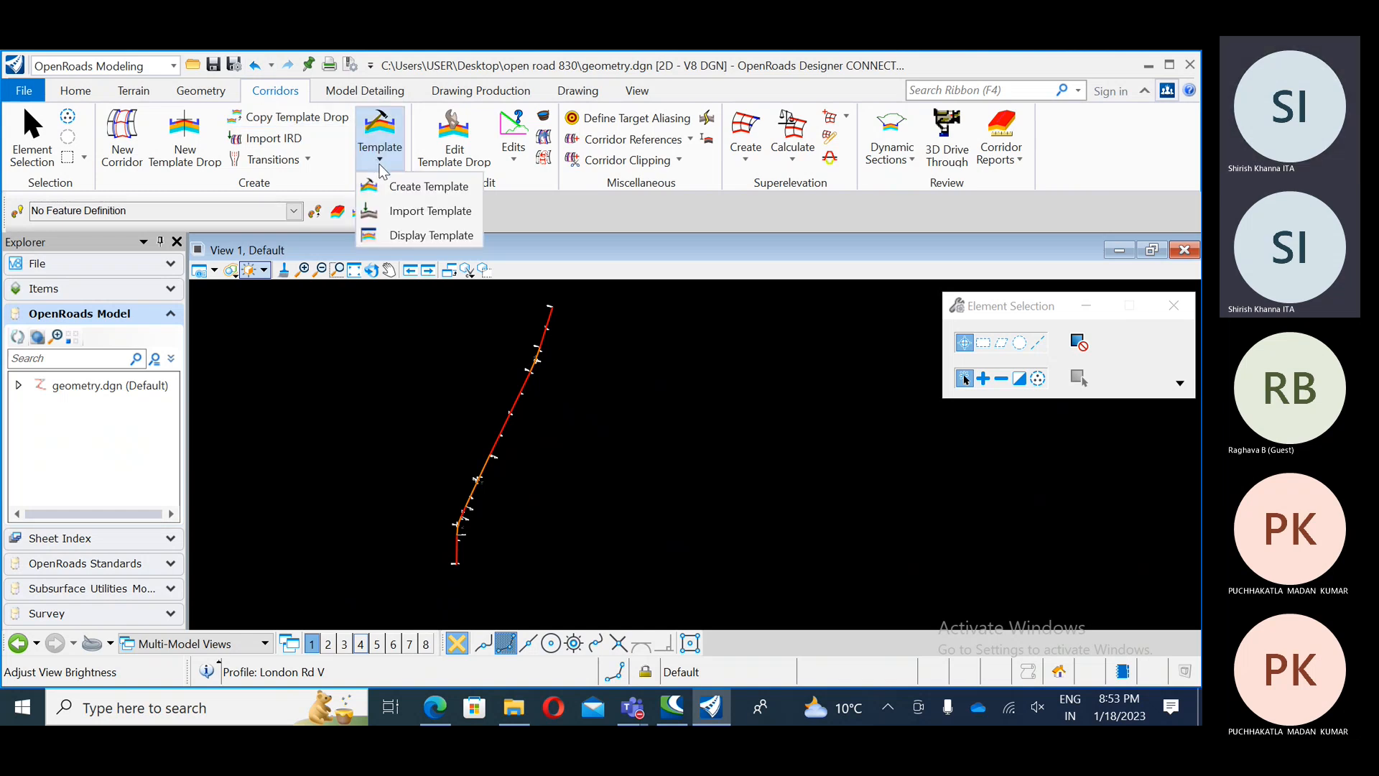
click(419, 189)
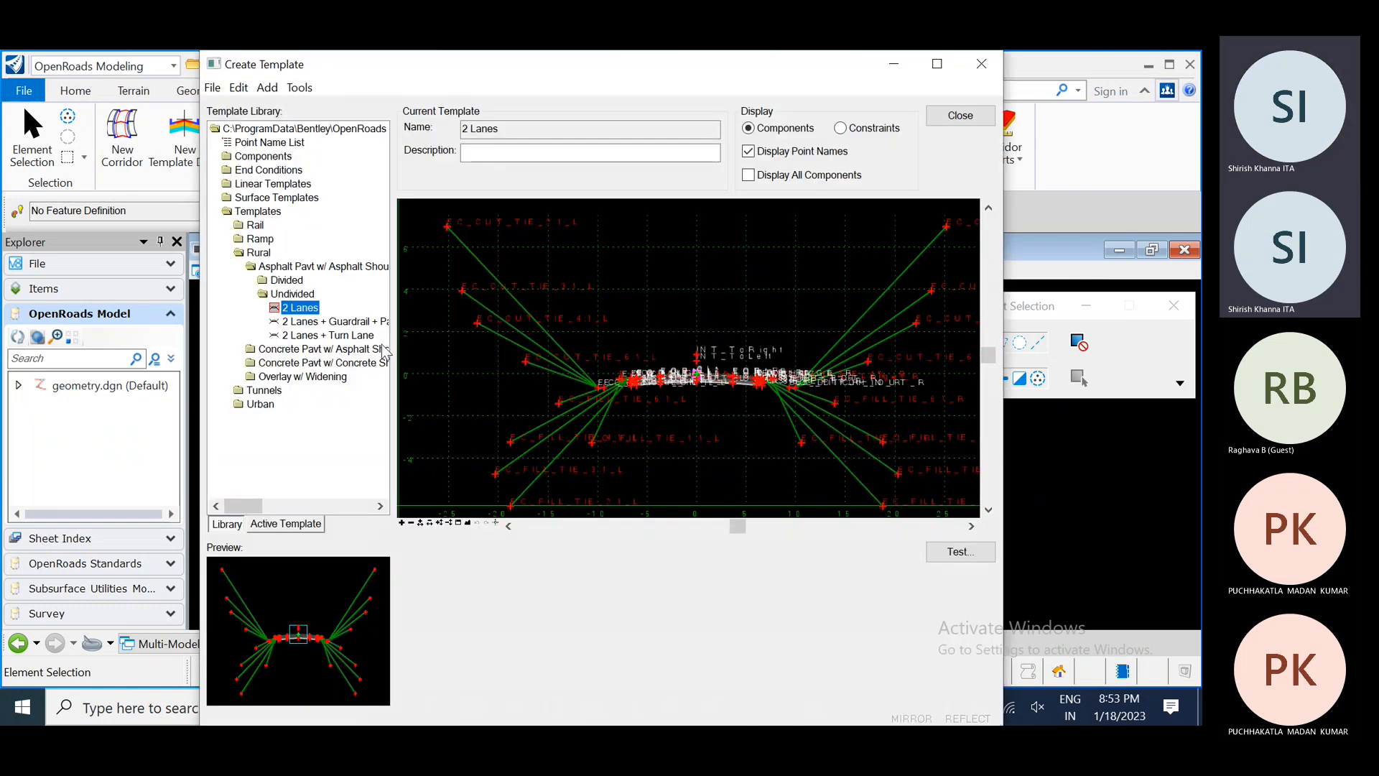
click(258, 253)
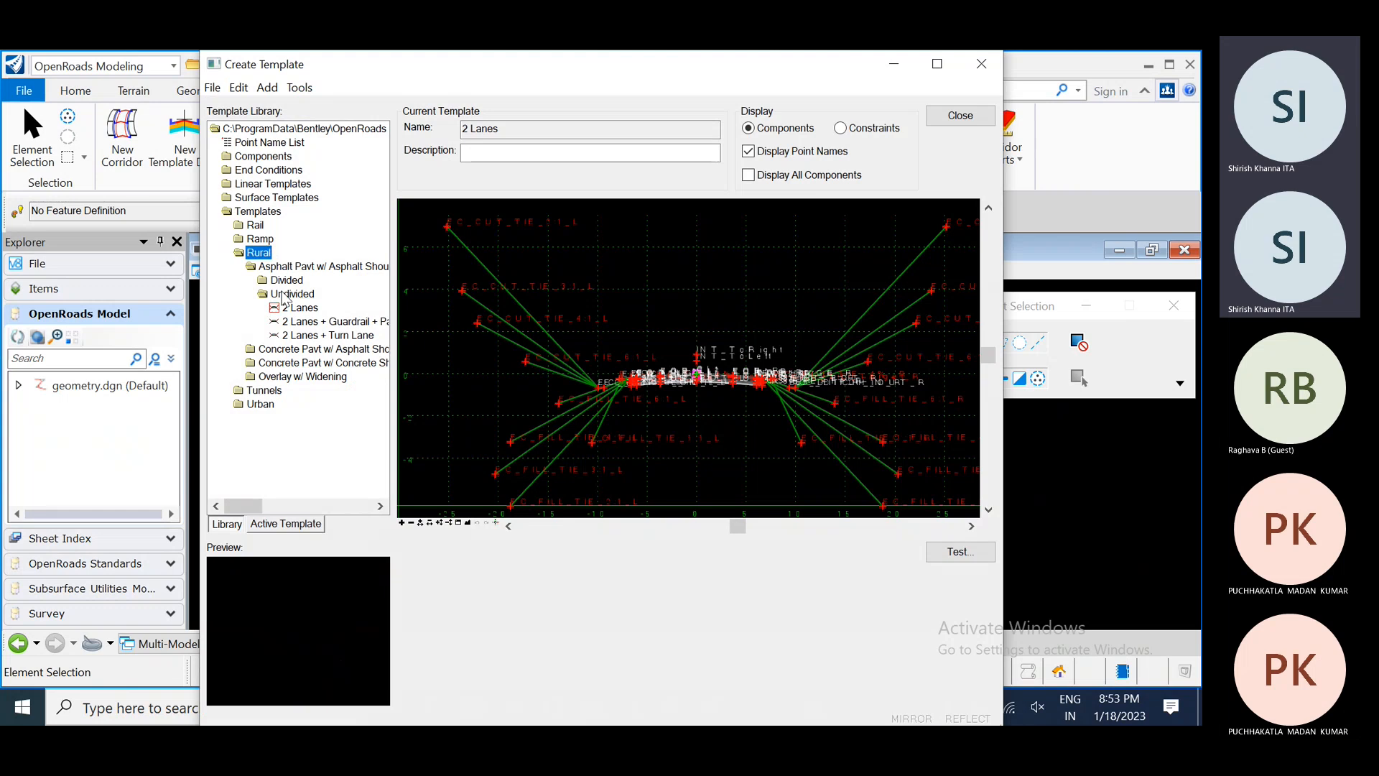
double_click(305, 350)
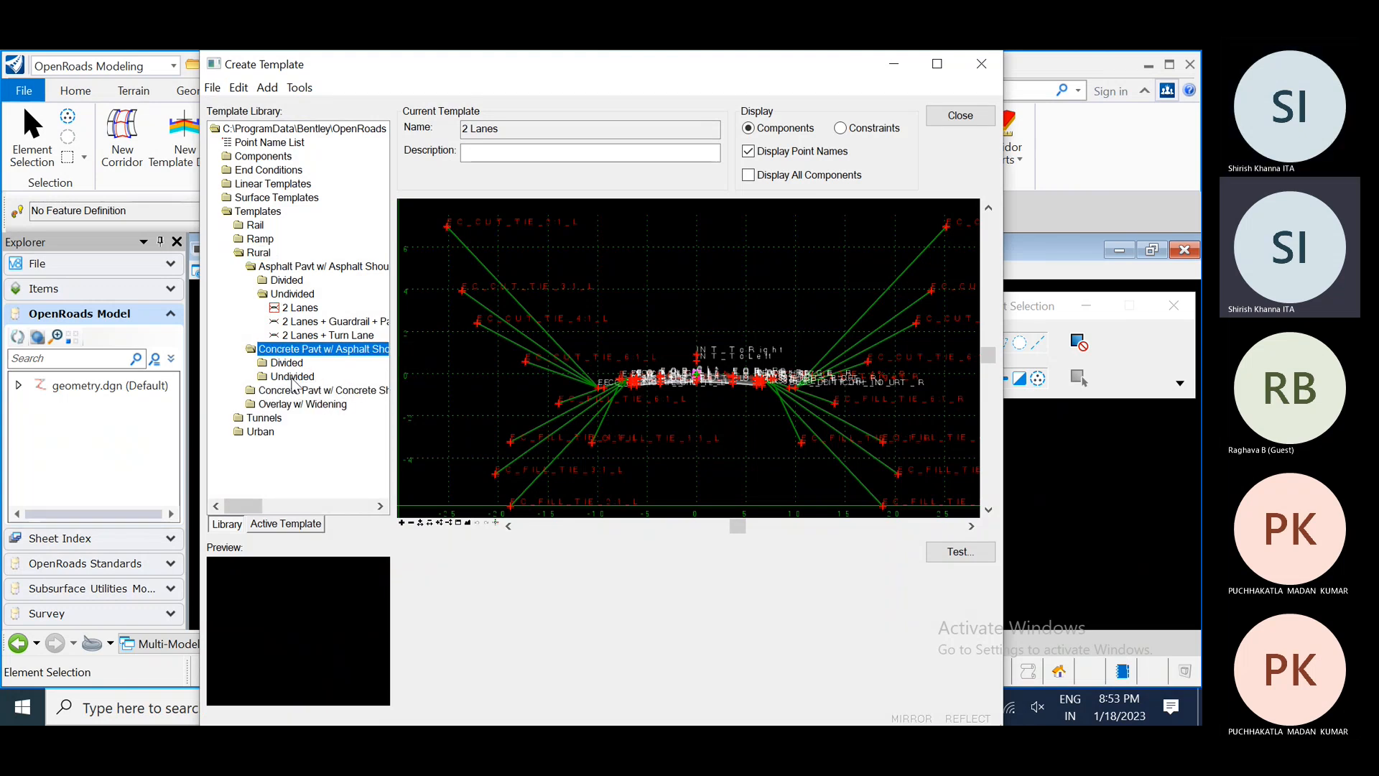
click(292, 376)
click(300, 390)
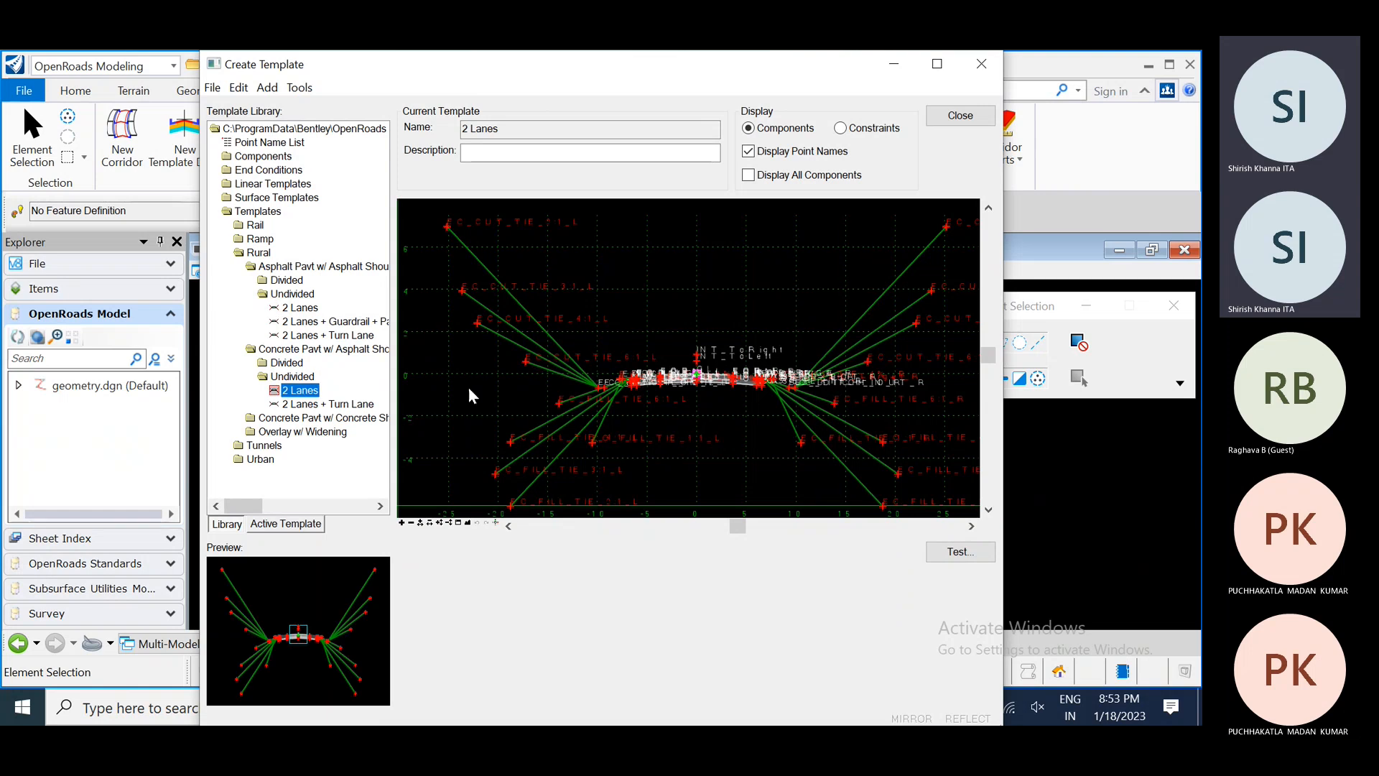
scroll(713, 393, up, 3)
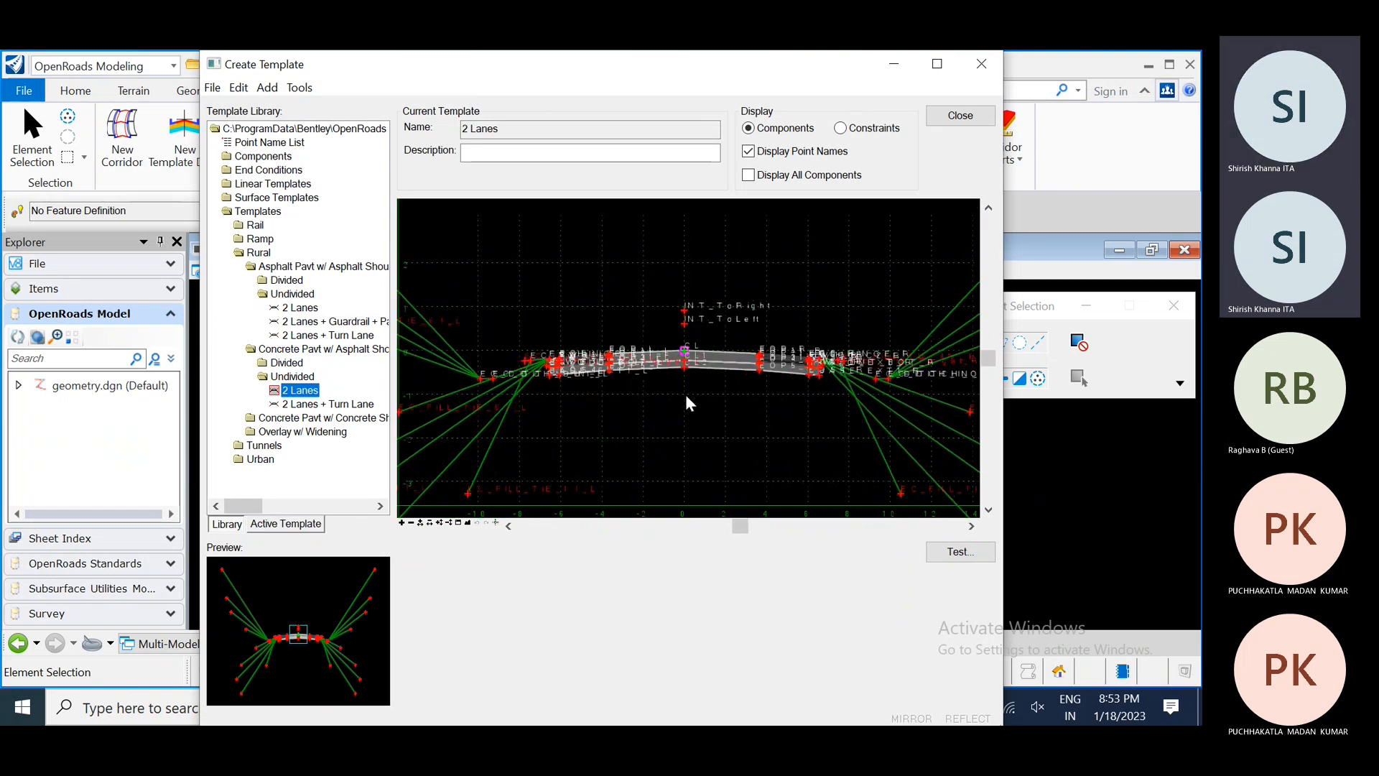
scroll(693, 383, up, 1)
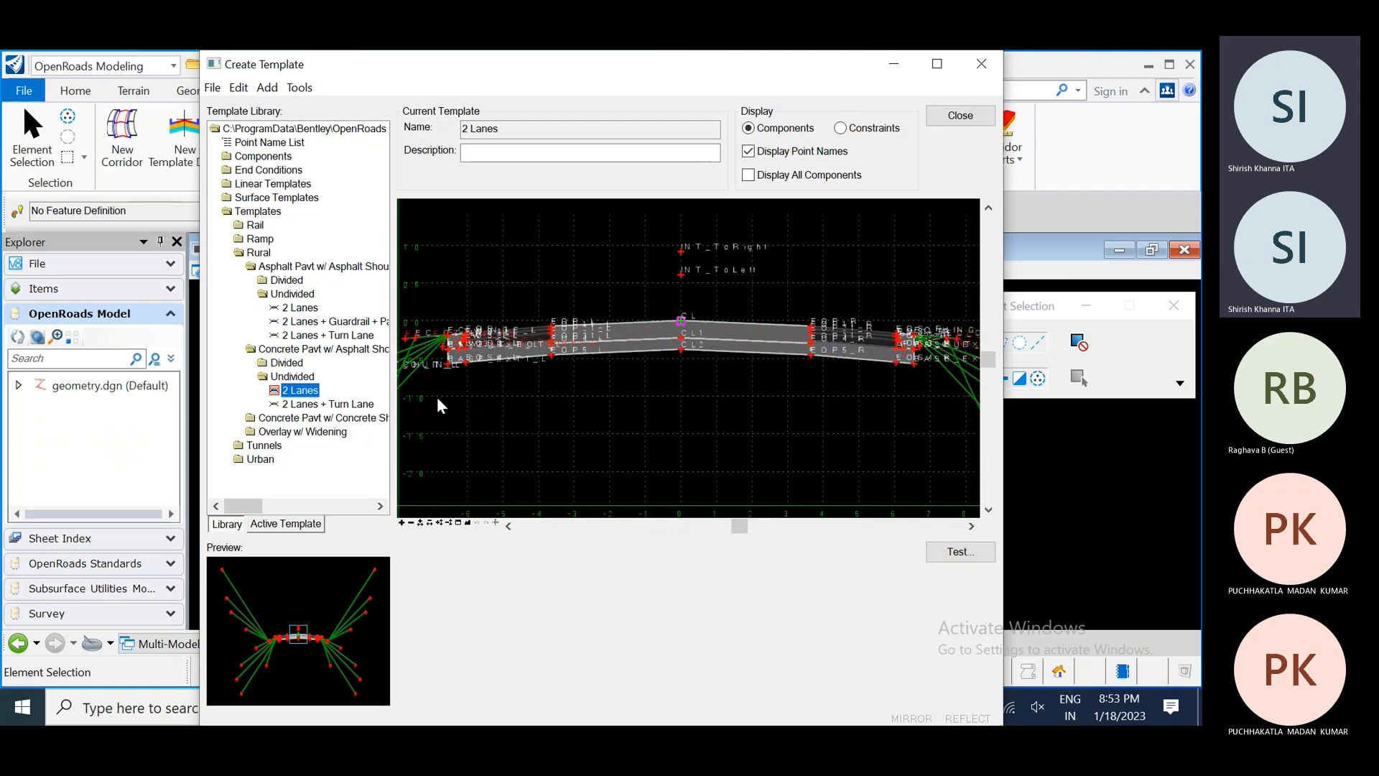
Step: Compare the undivided 2 Lanes + Turn Lane template with the 2 Lanes template and close the template library
double_click(325, 405)
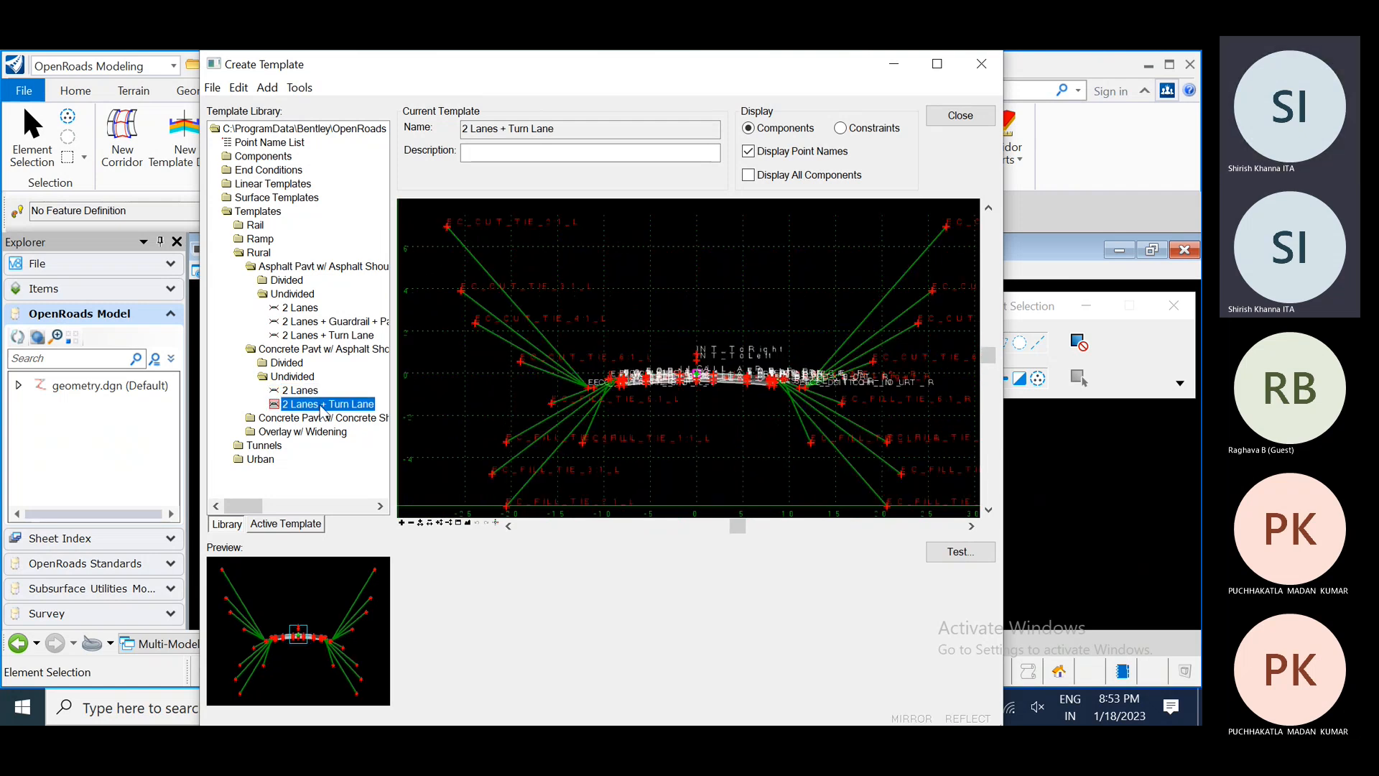
scroll(630, 370, up, 4)
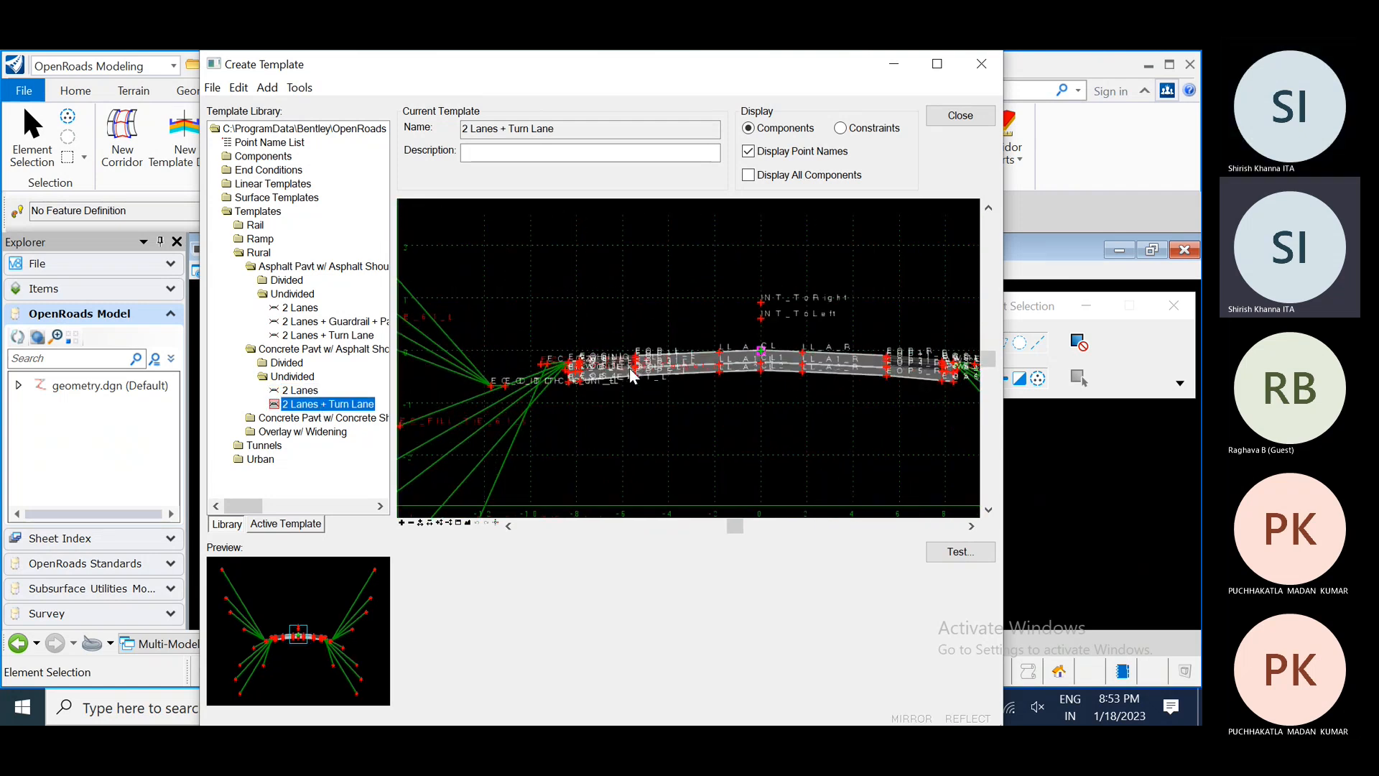
scroll(584, 368, down, 1)
double_click(300, 391)
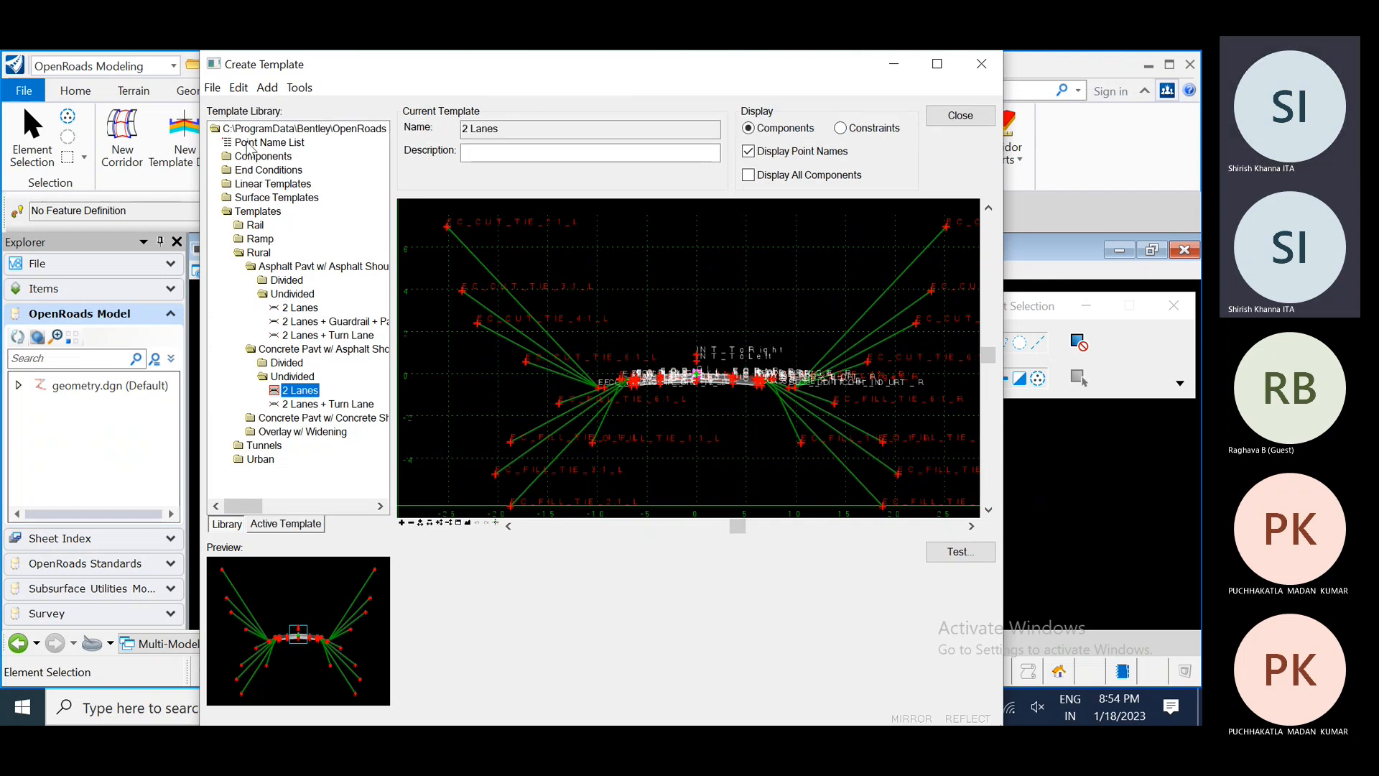
double_click(265, 270)
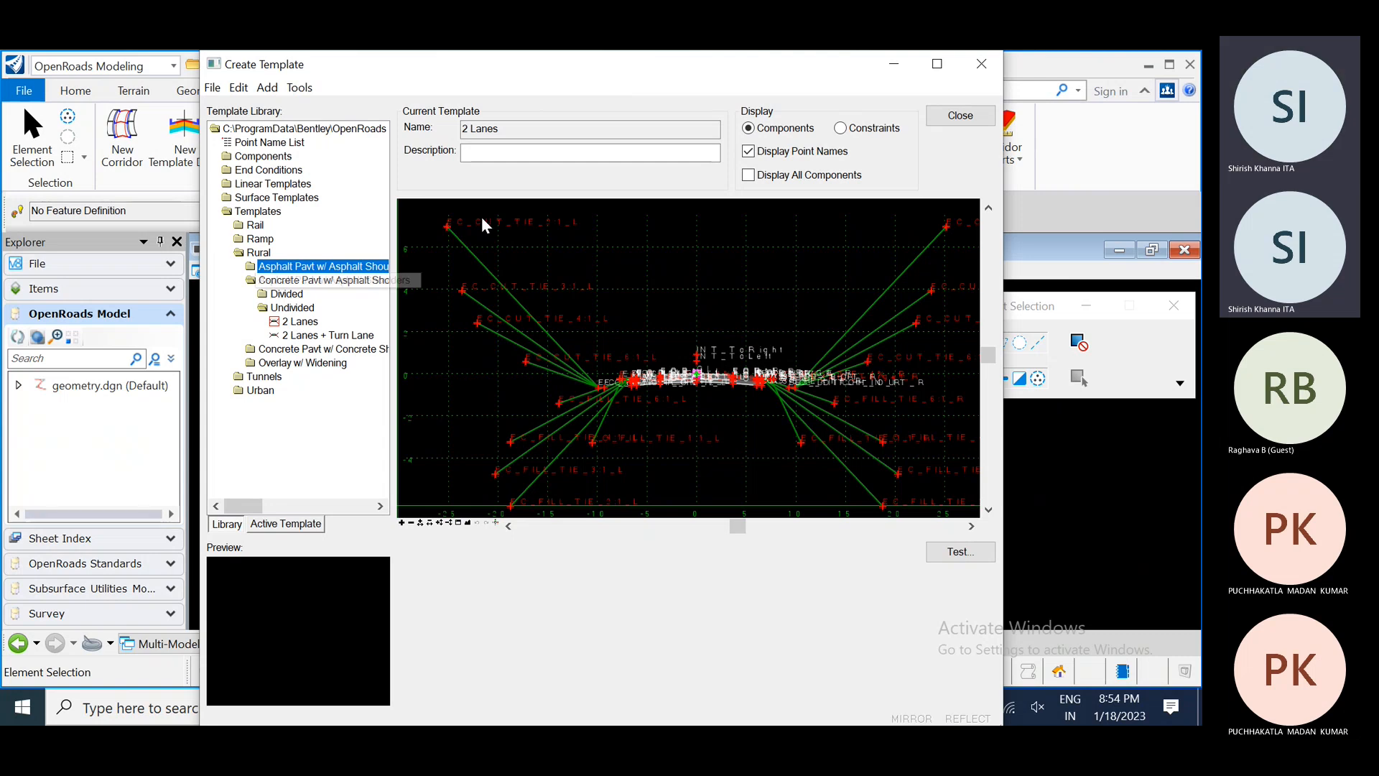
click(980, 66)
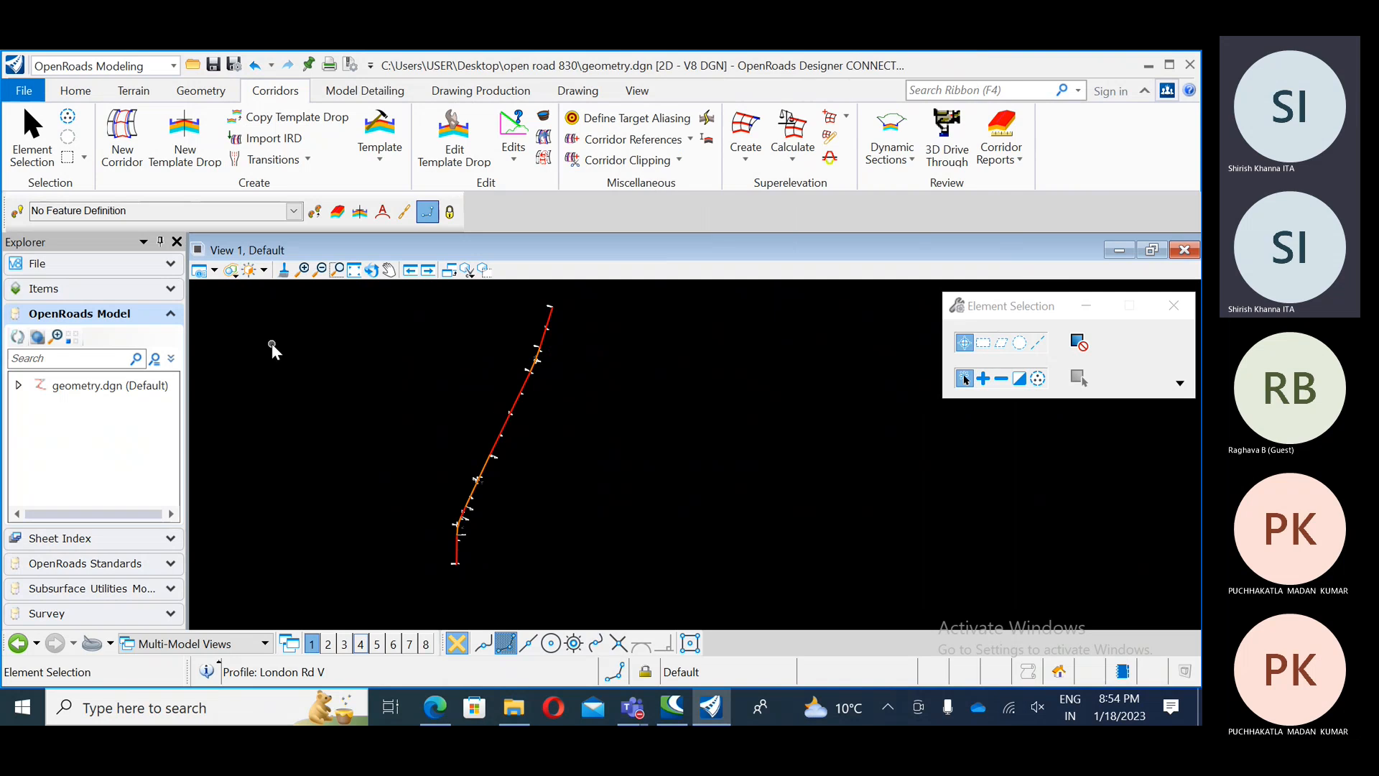
Step: Start a new corridor with the London Rd alignment as its baseline
click(123, 162)
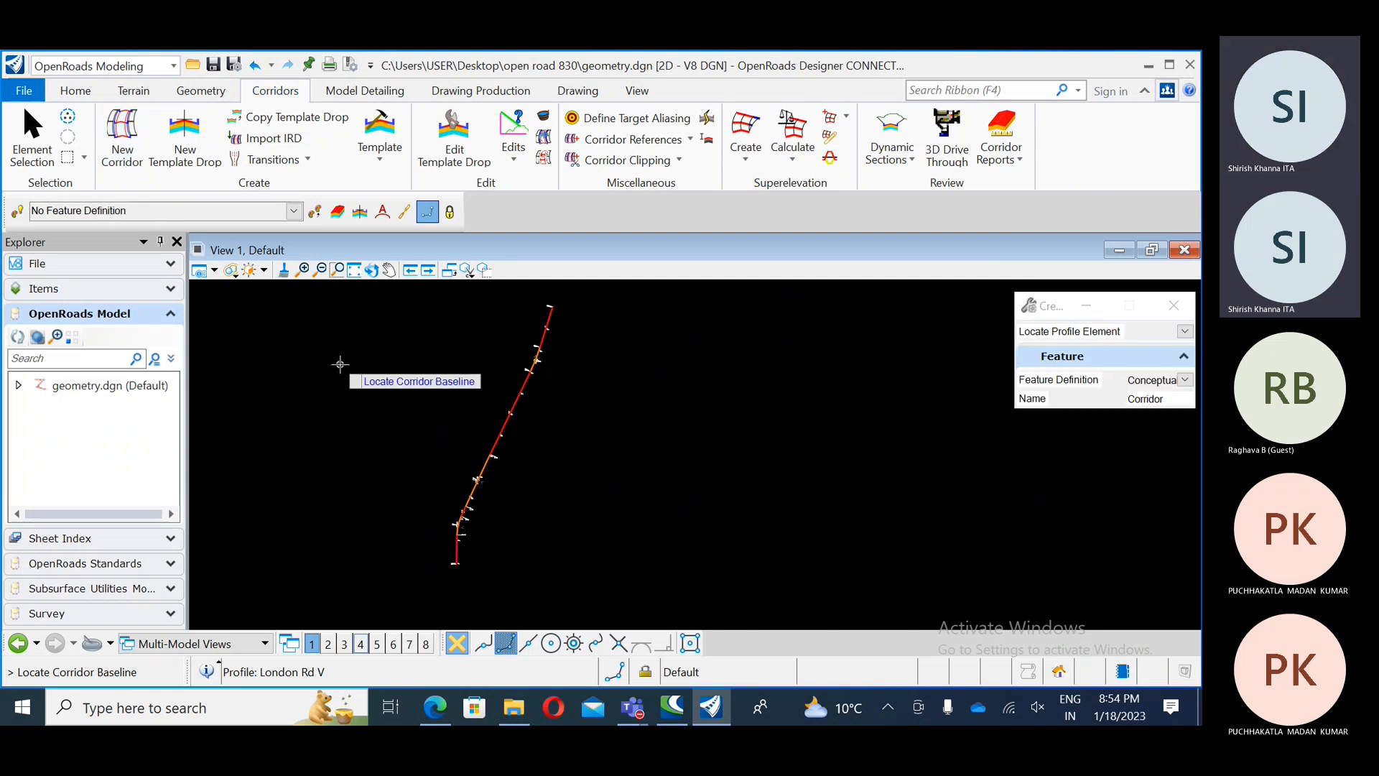
drag(1061, 310, 883, 315)
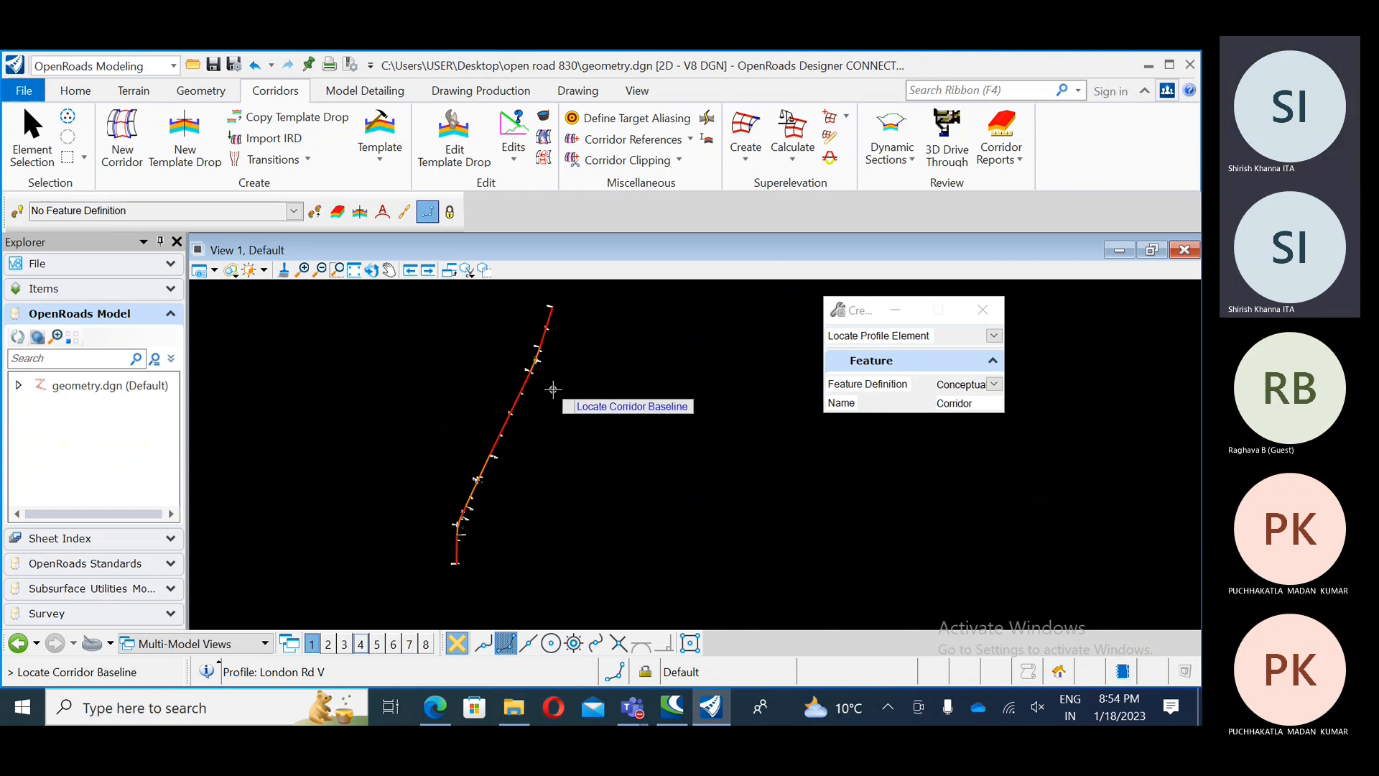
click(476, 494)
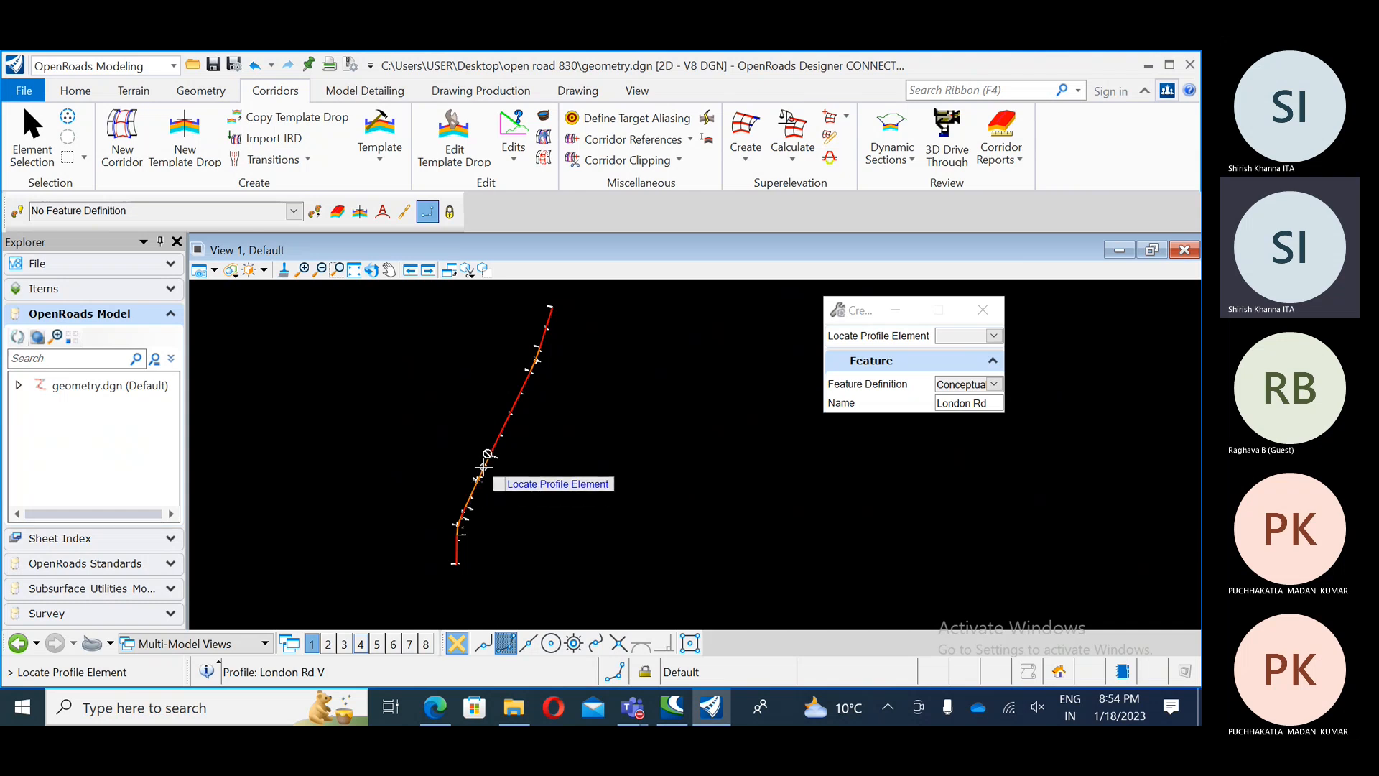
scroll(463, 550, up, 5)
scroll(440, 553, up, 2)
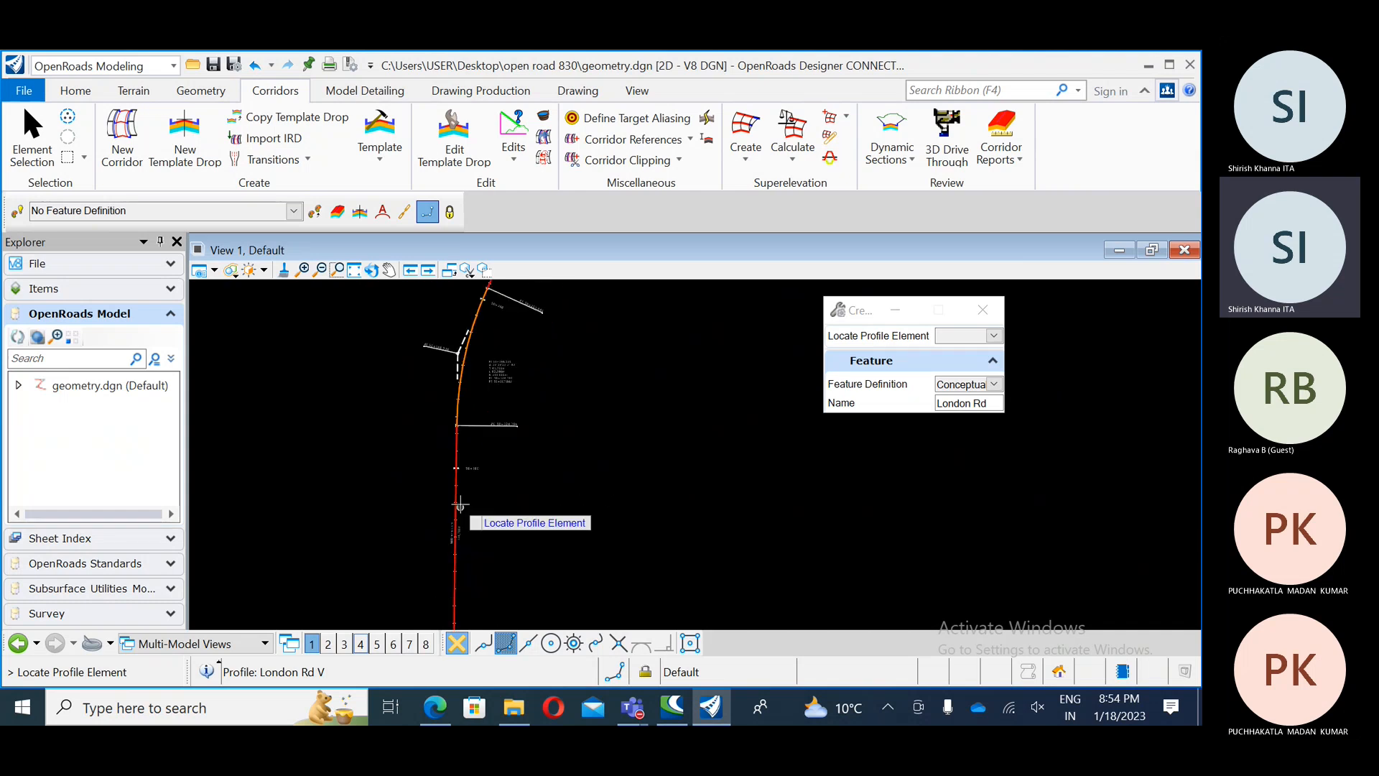
scroll(455, 493, up, 3)
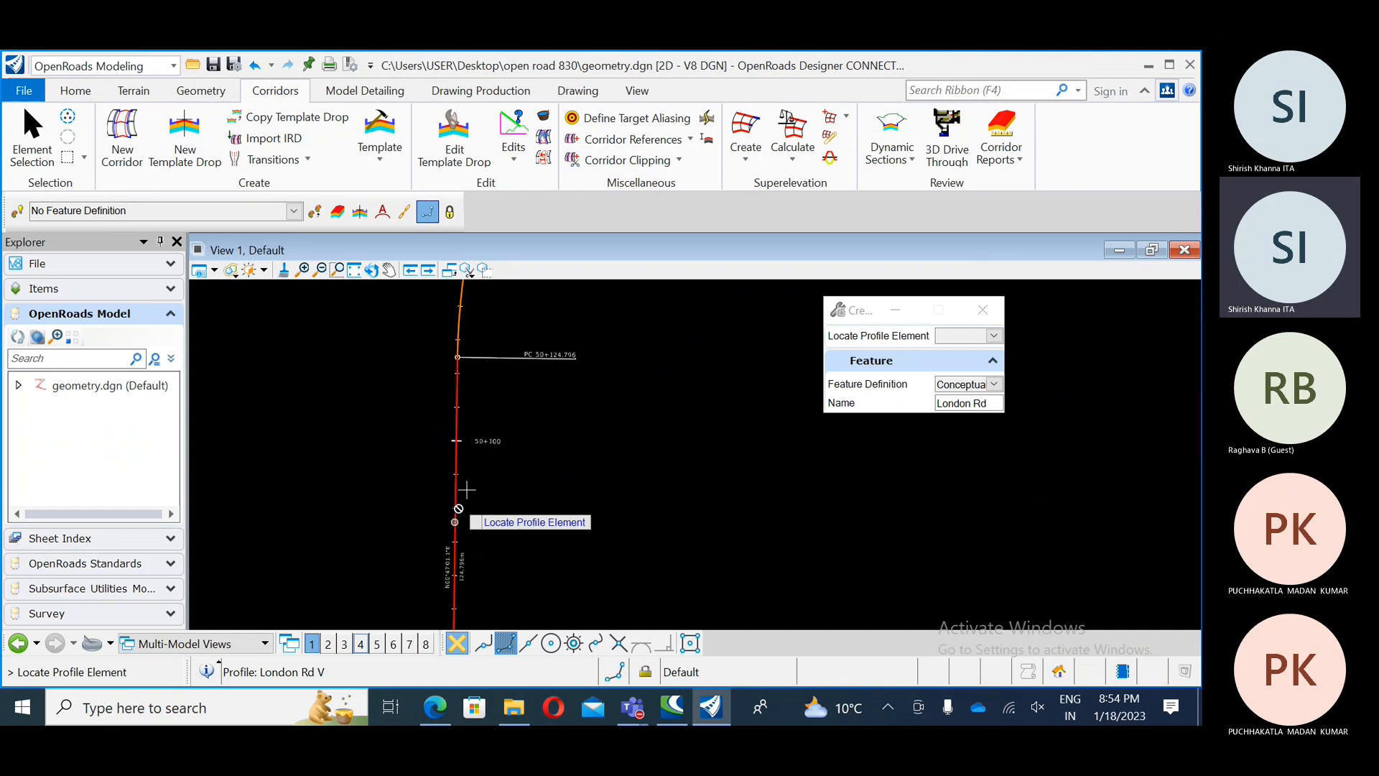
scroll(460, 503, down, 3)
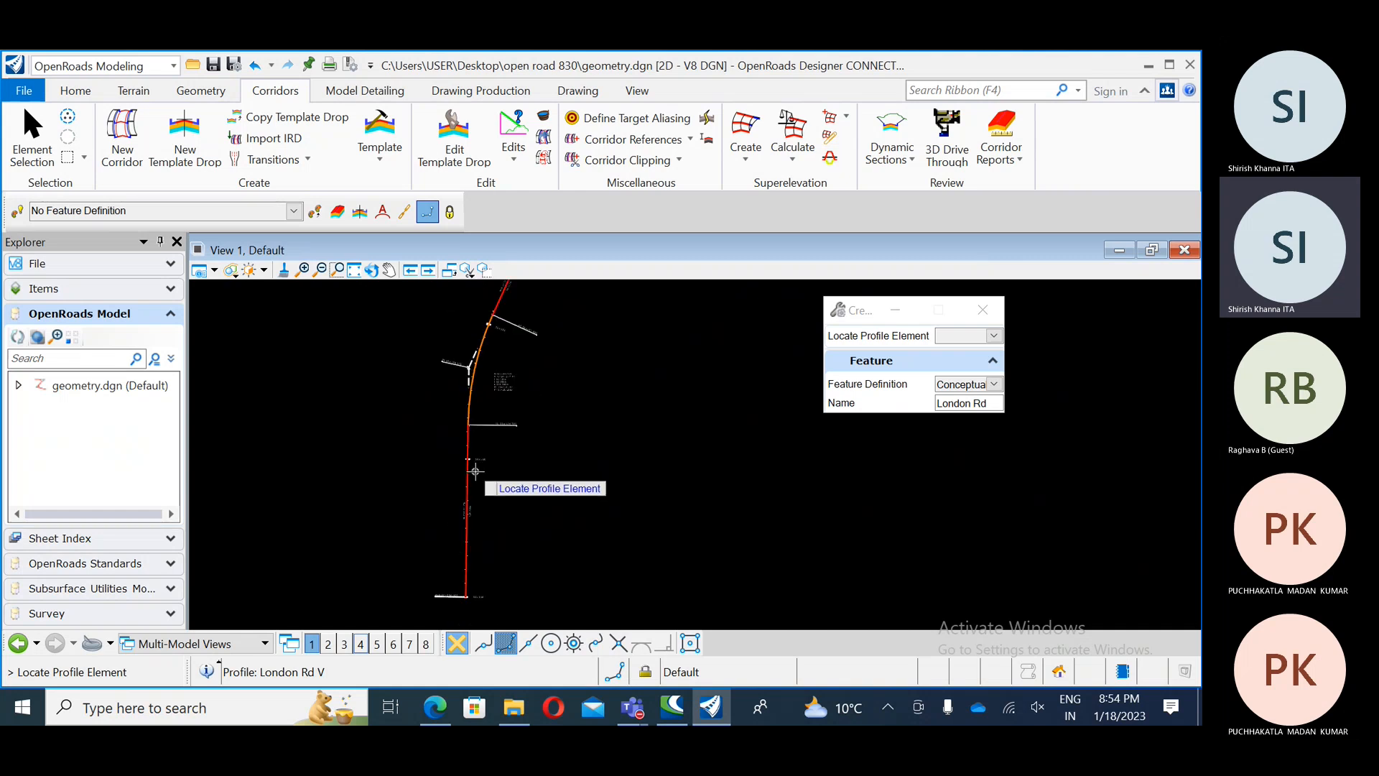
click(994, 385)
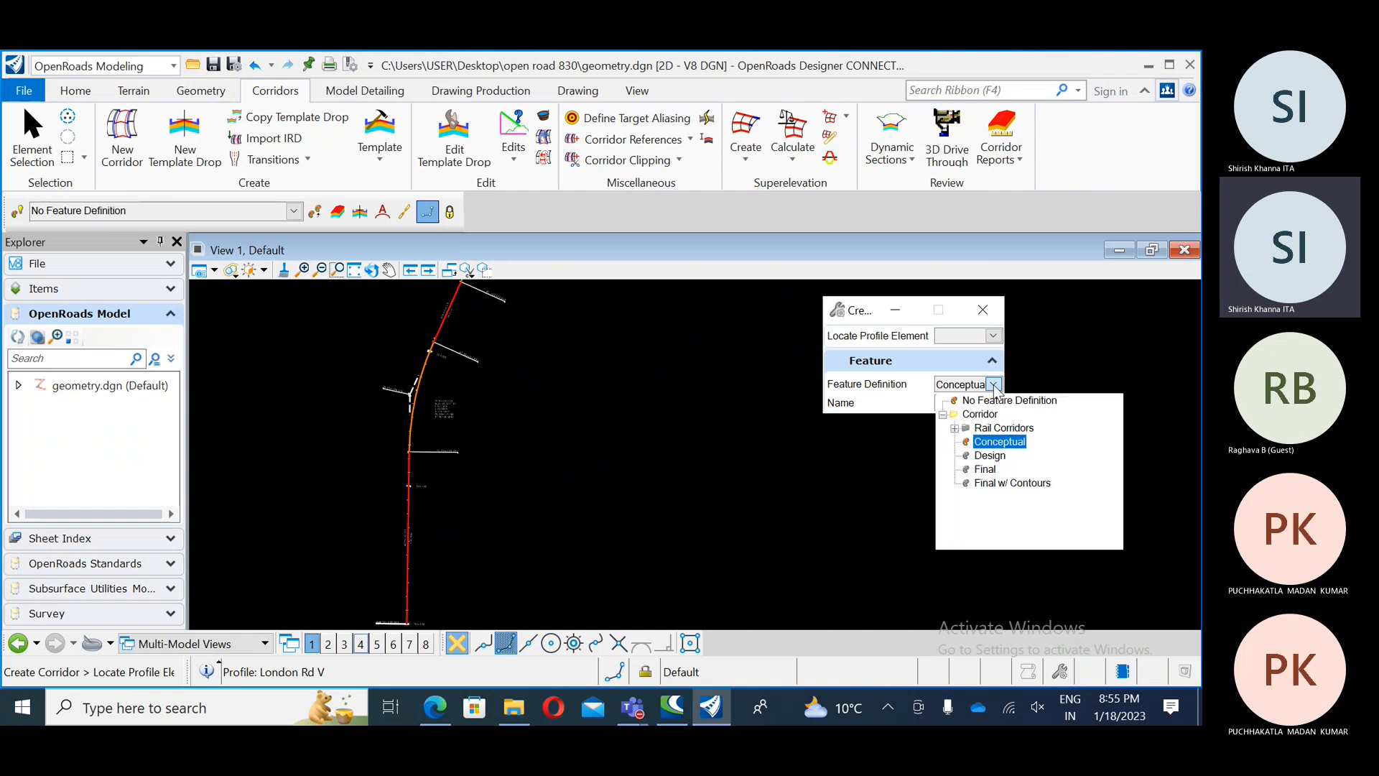
click(999, 441)
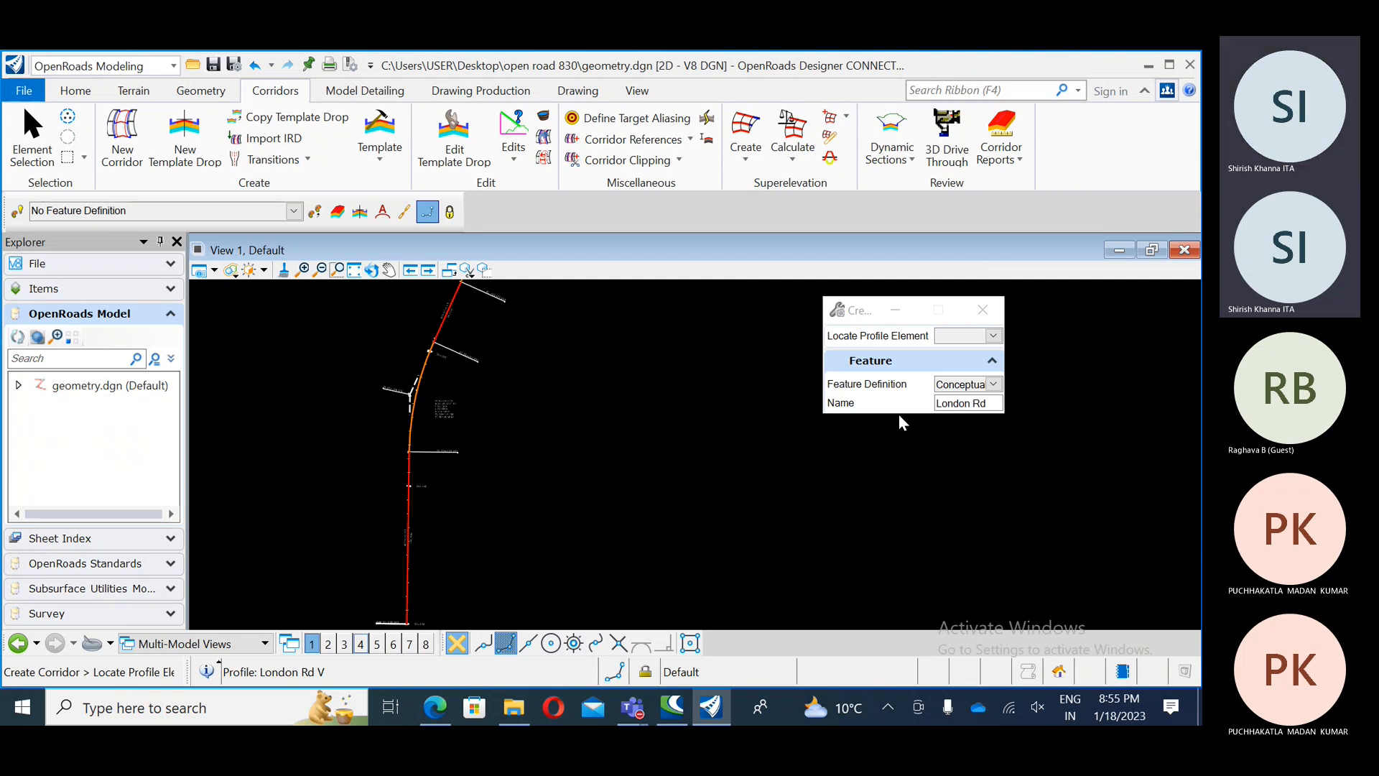
right_click(713, 418)
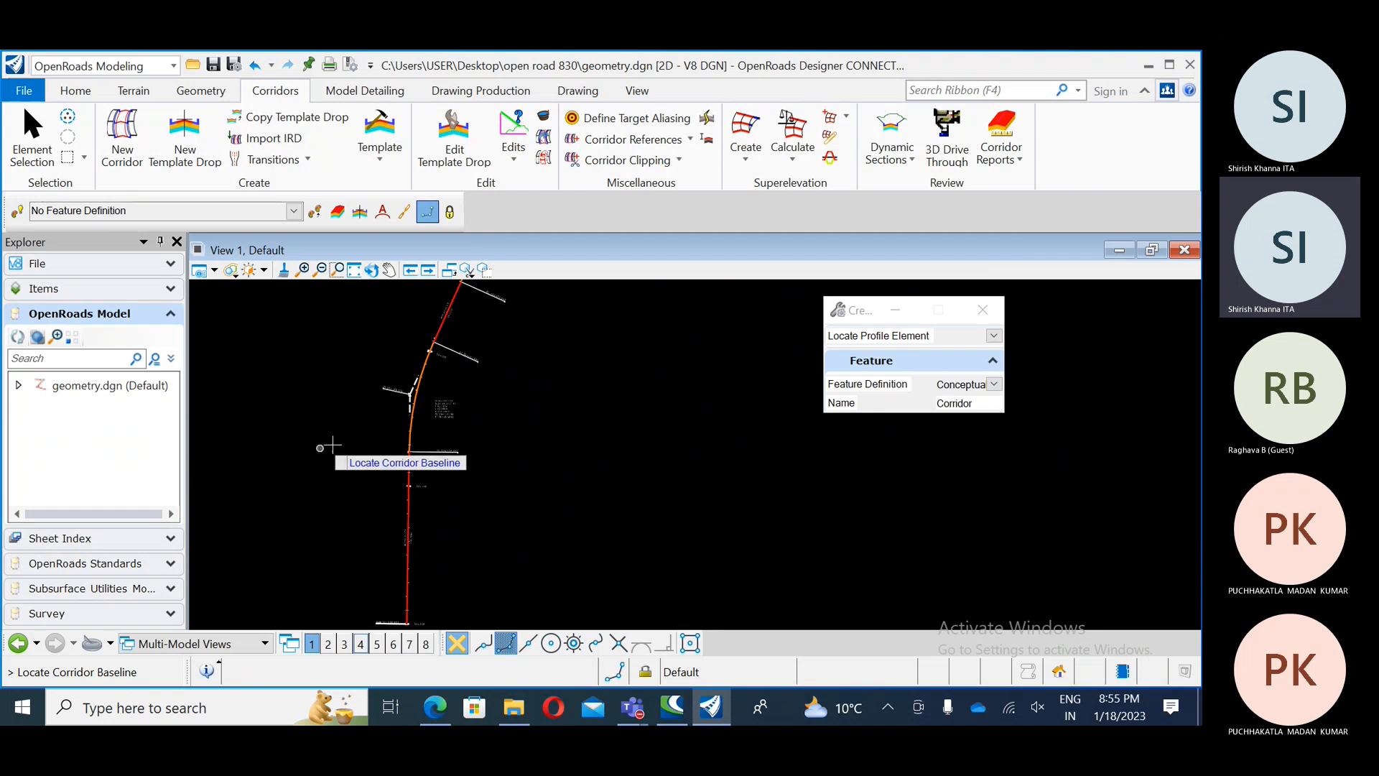
click(408, 442)
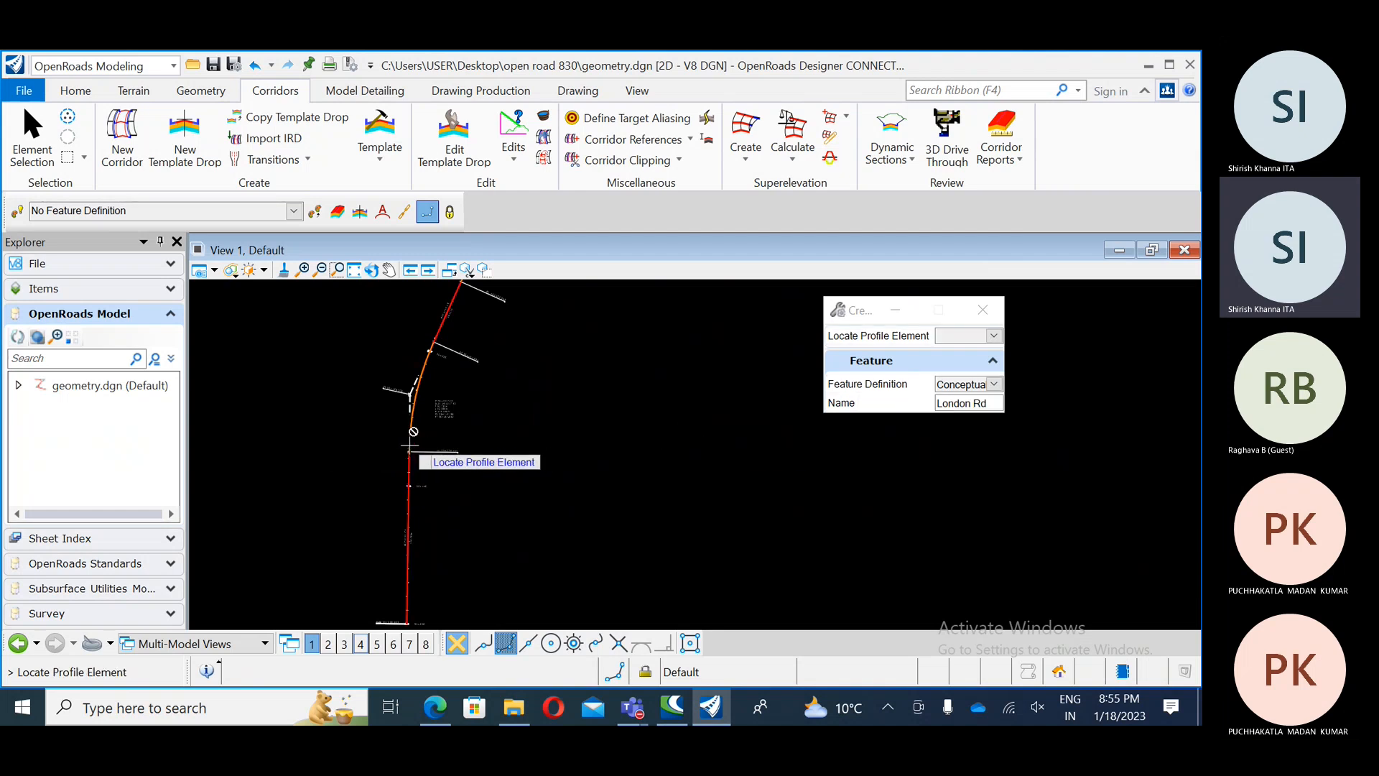
right_click(514, 452)
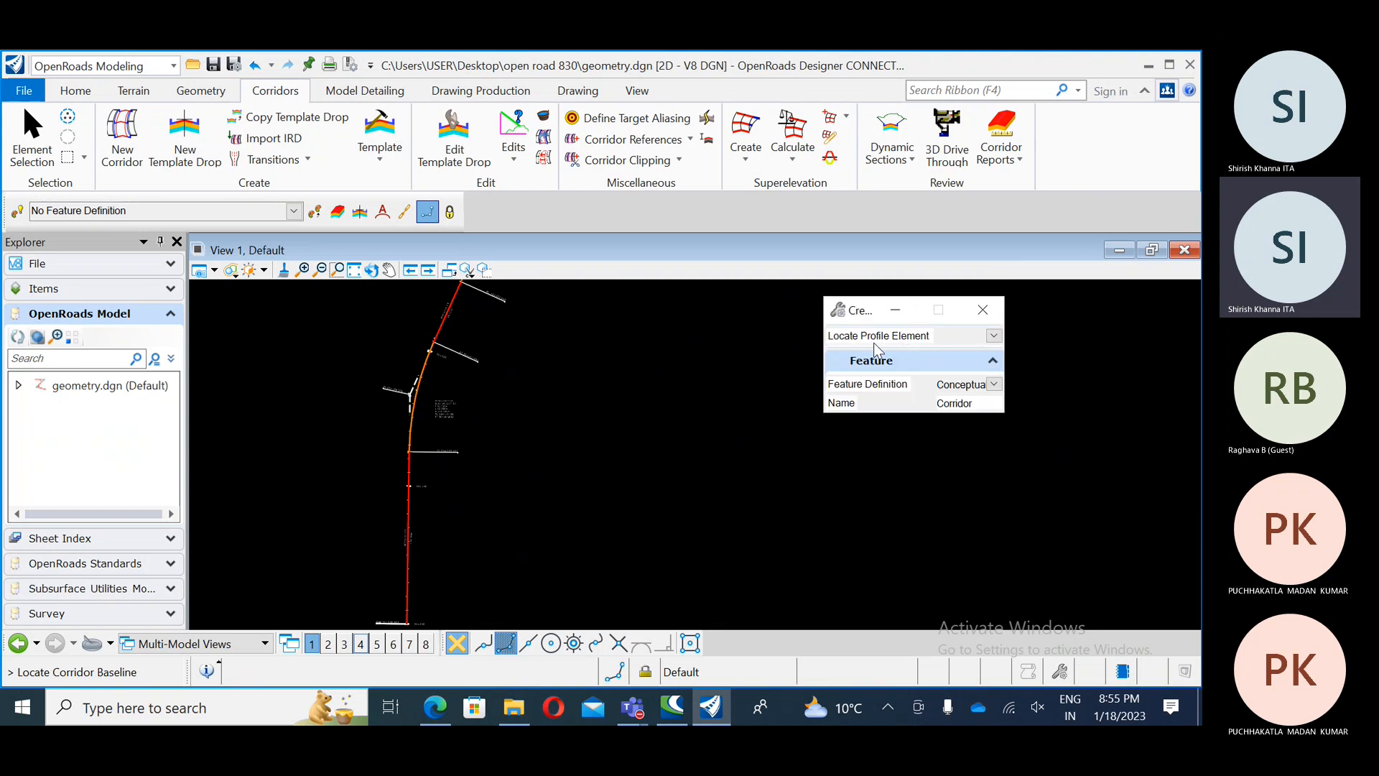
click(412, 429)
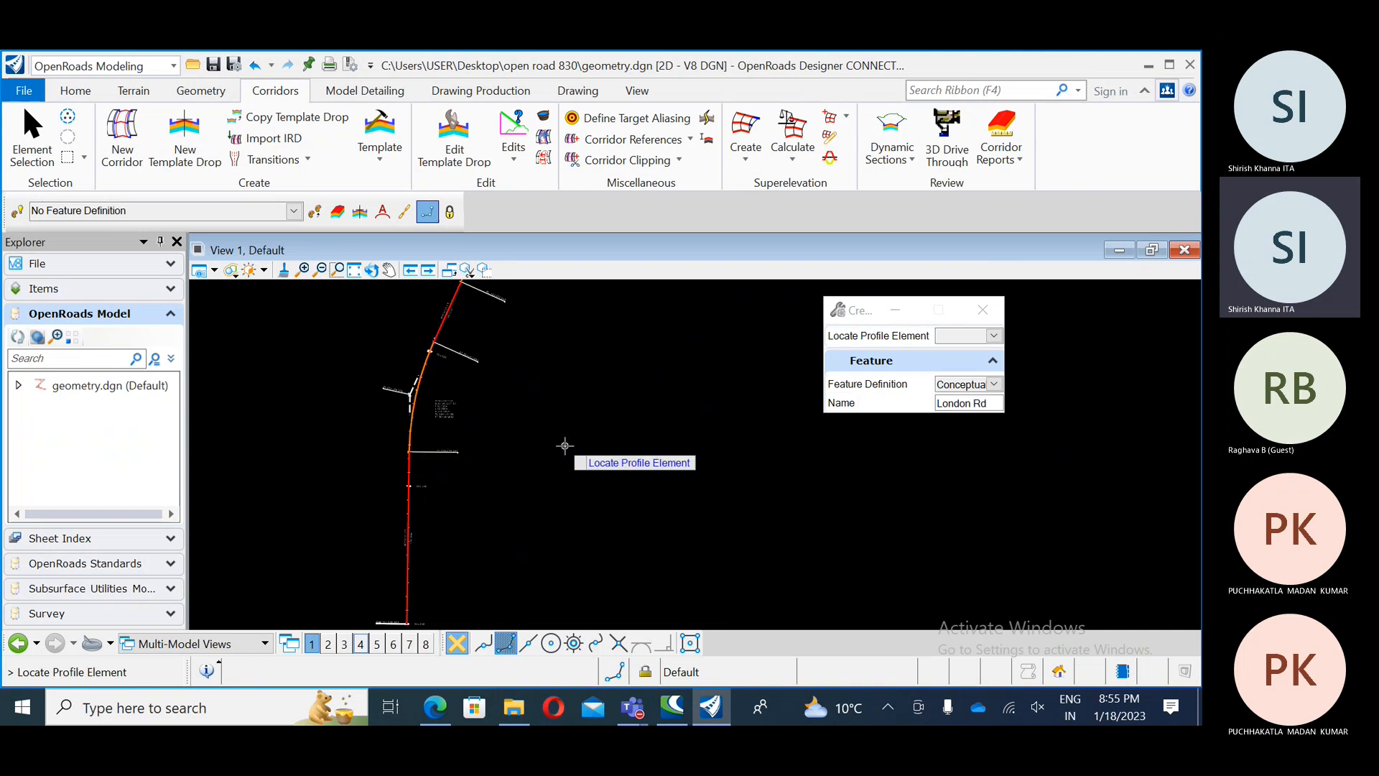
Step: Review the available corridor feature definitions, including the rail corridors, and keep Conceptual for the London Rd corridor
middle_drag(498, 514, 616, 392)
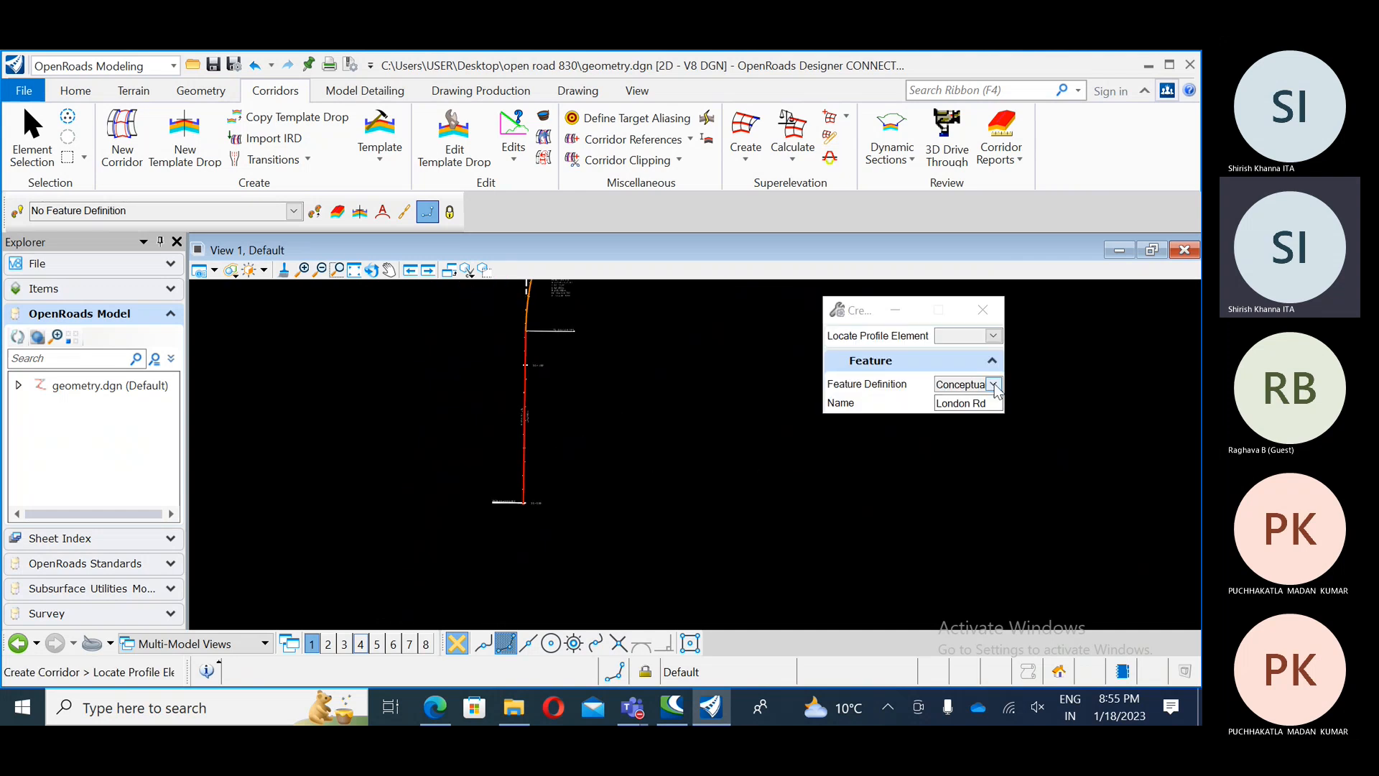
click(994, 386)
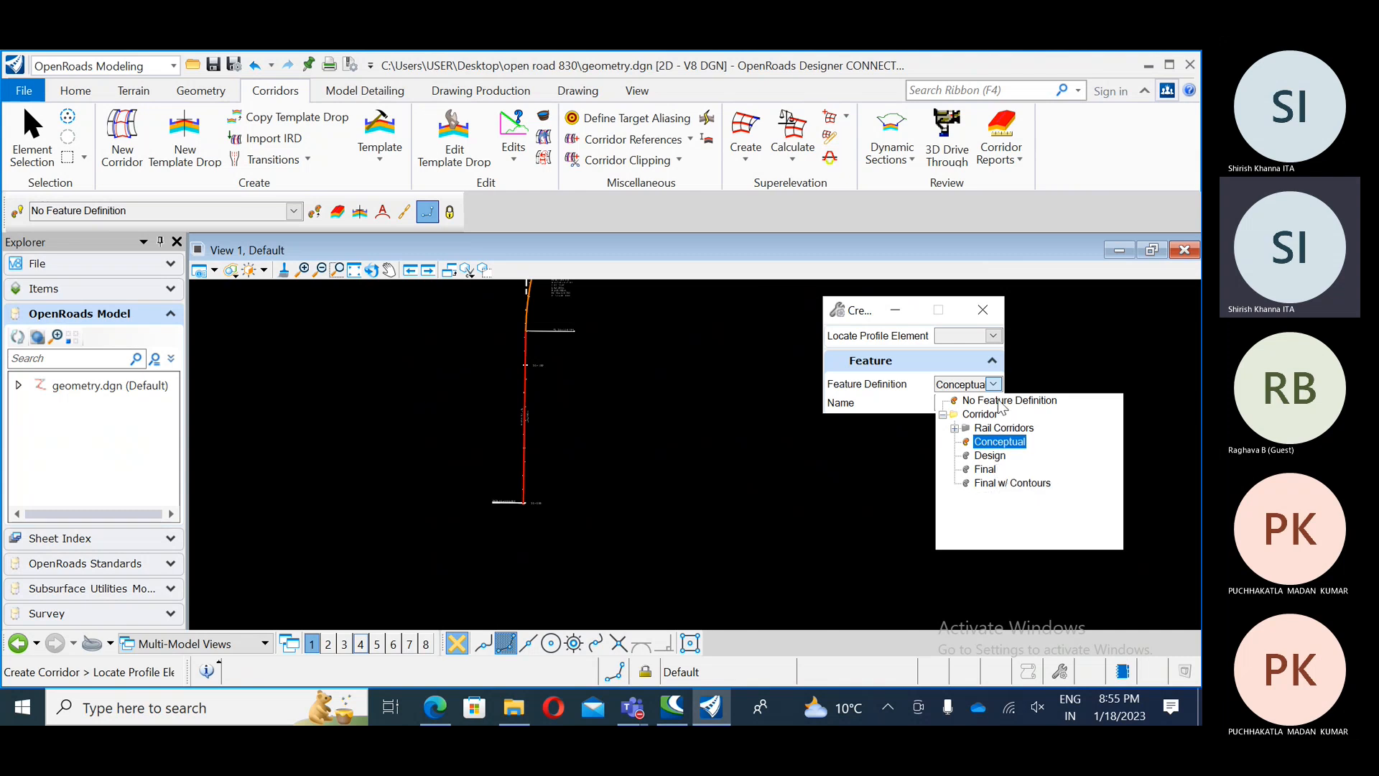
click(954, 428)
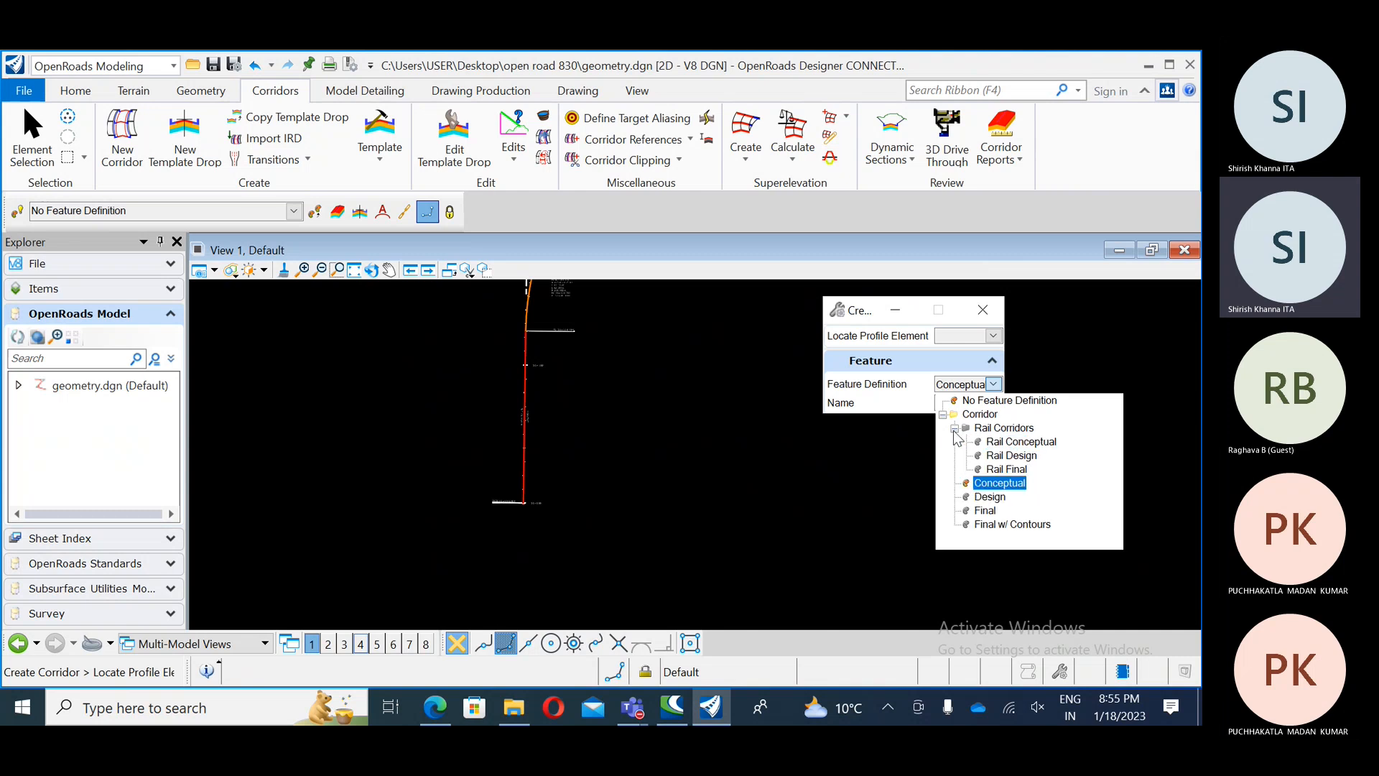
click(956, 429)
click(979, 444)
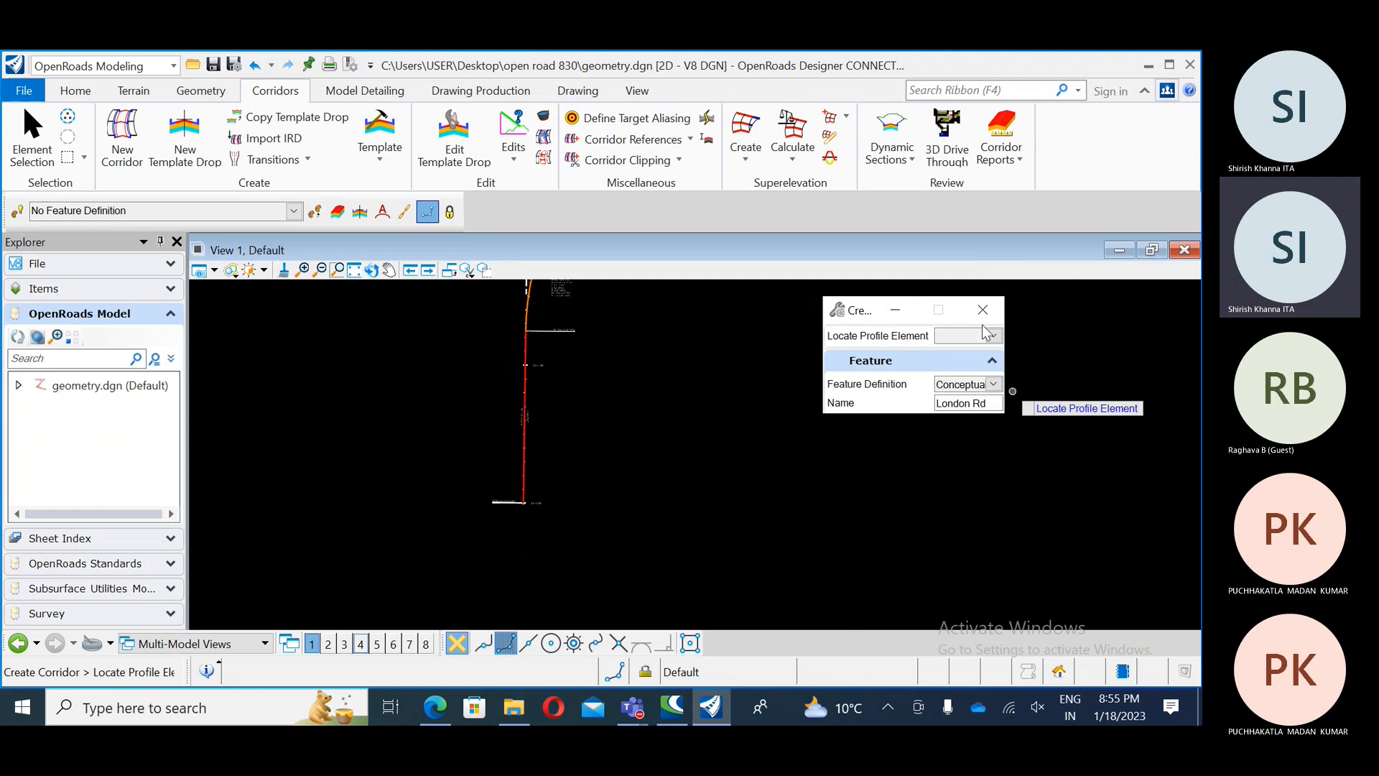
Step: Assign the London Rd V profile to the corridor and create it with the name London Rd
drag(865, 316, 785, 323)
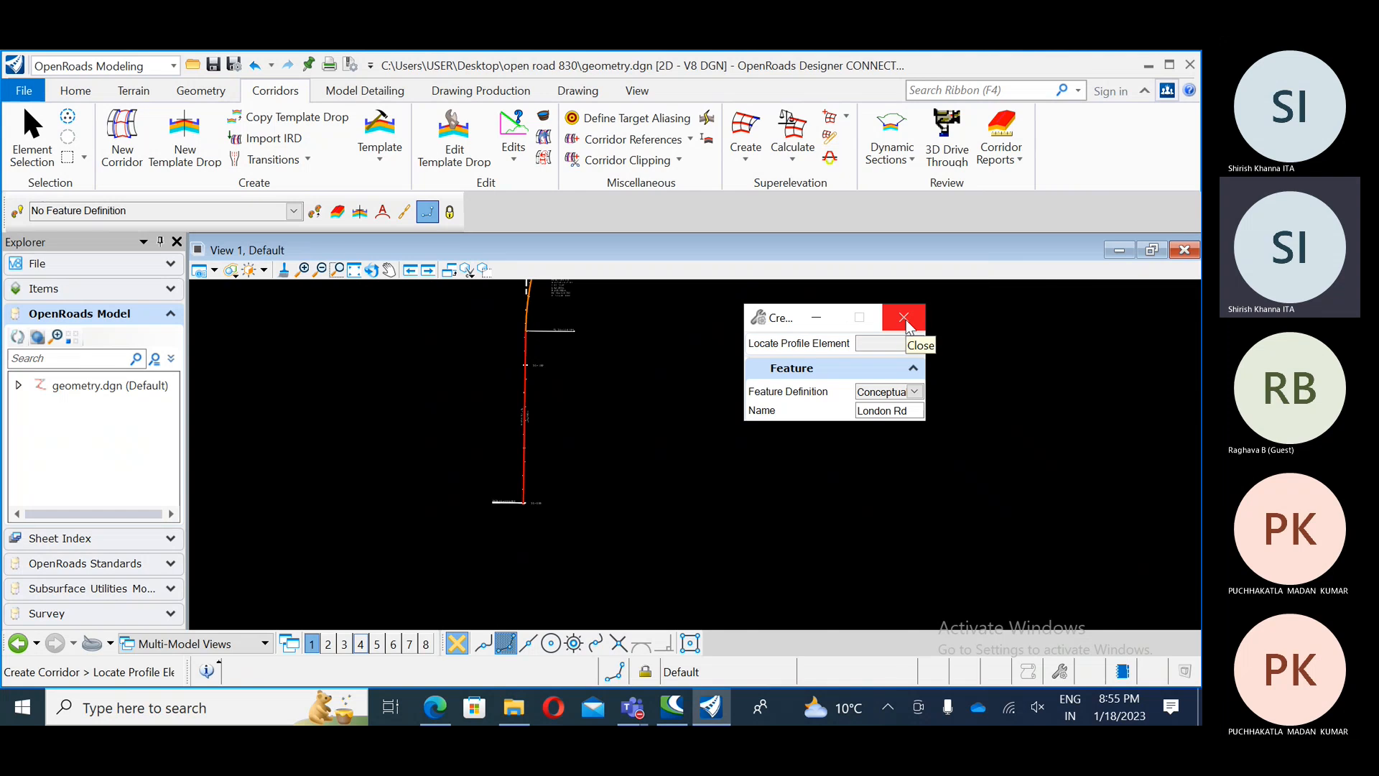
drag(793, 327, 731, 369)
click(851, 388)
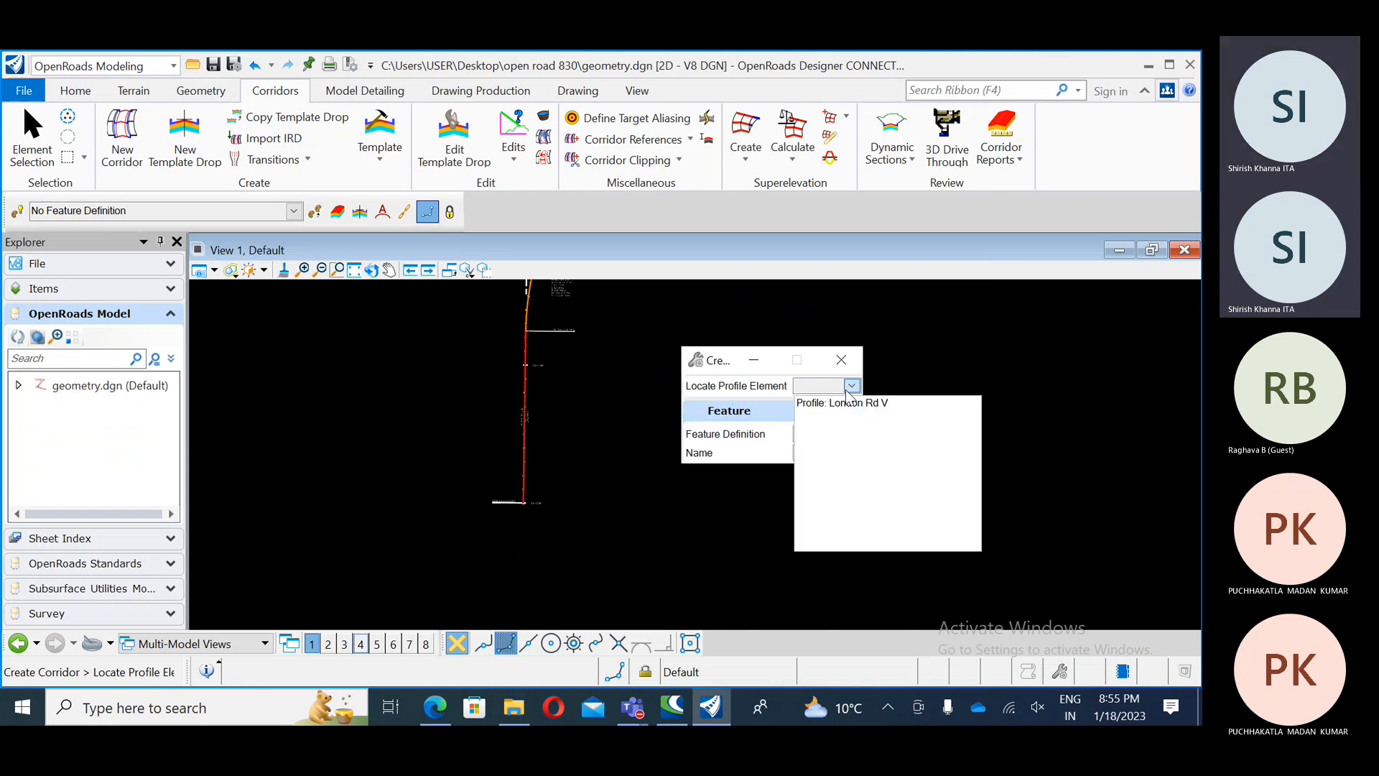
click(848, 404)
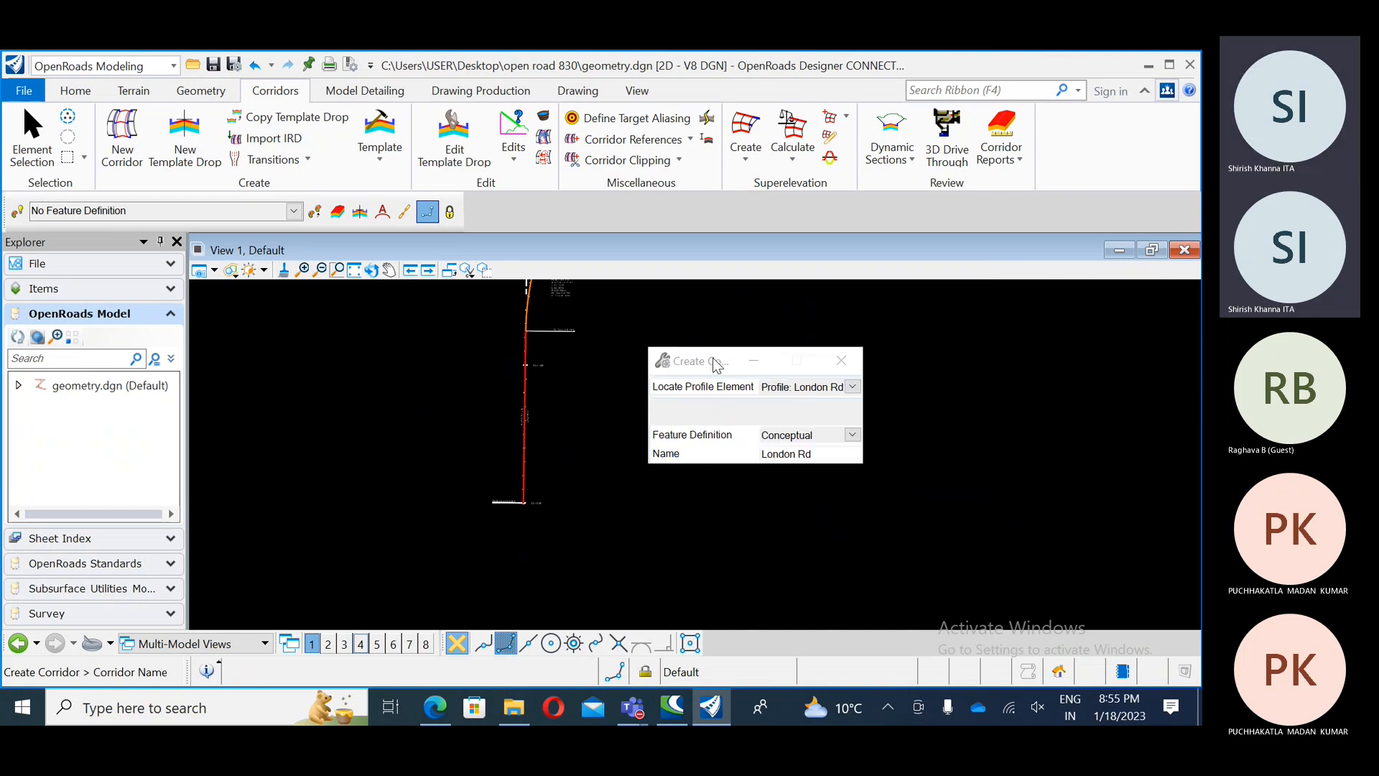
drag(731, 362, 781, 361)
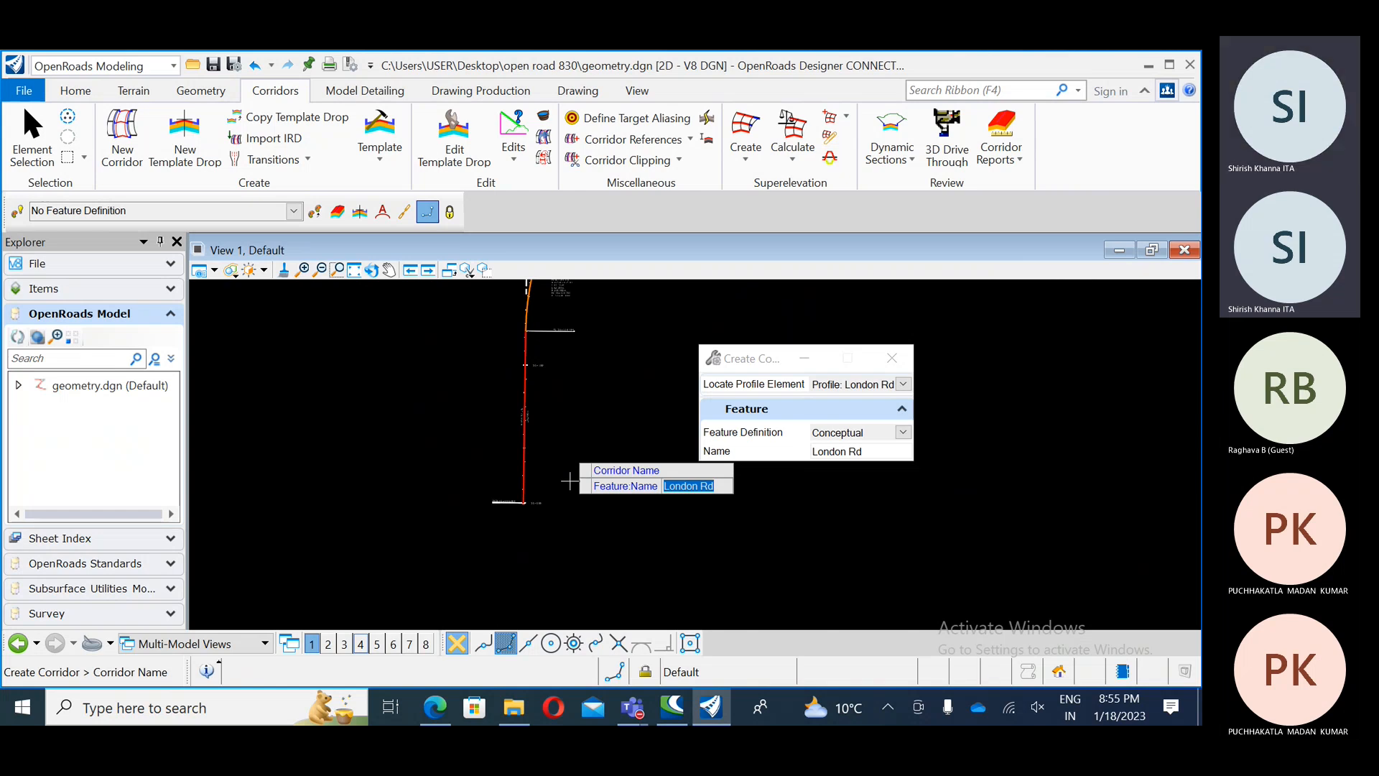
click(570, 481)
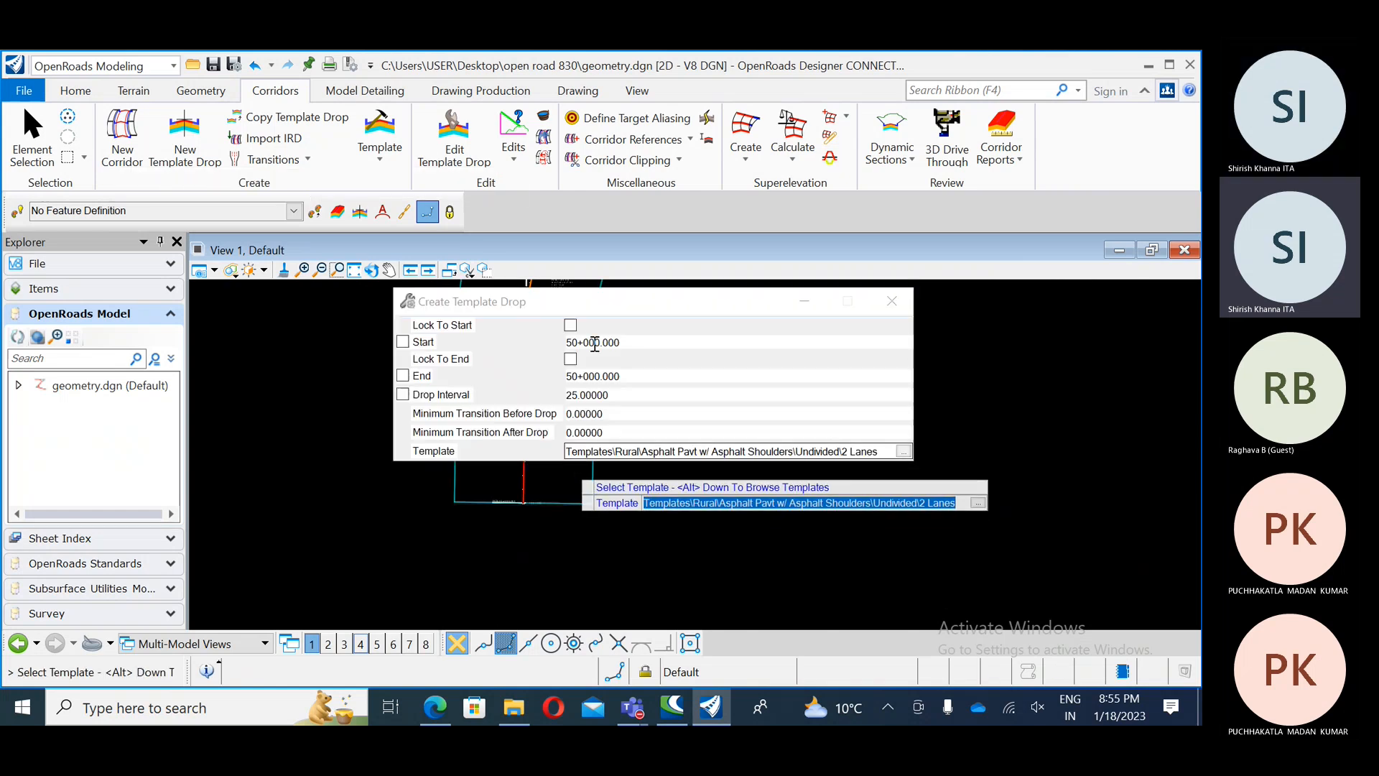
drag(616, 305, 1015, 225)
scroll(344, 550, down, 3)
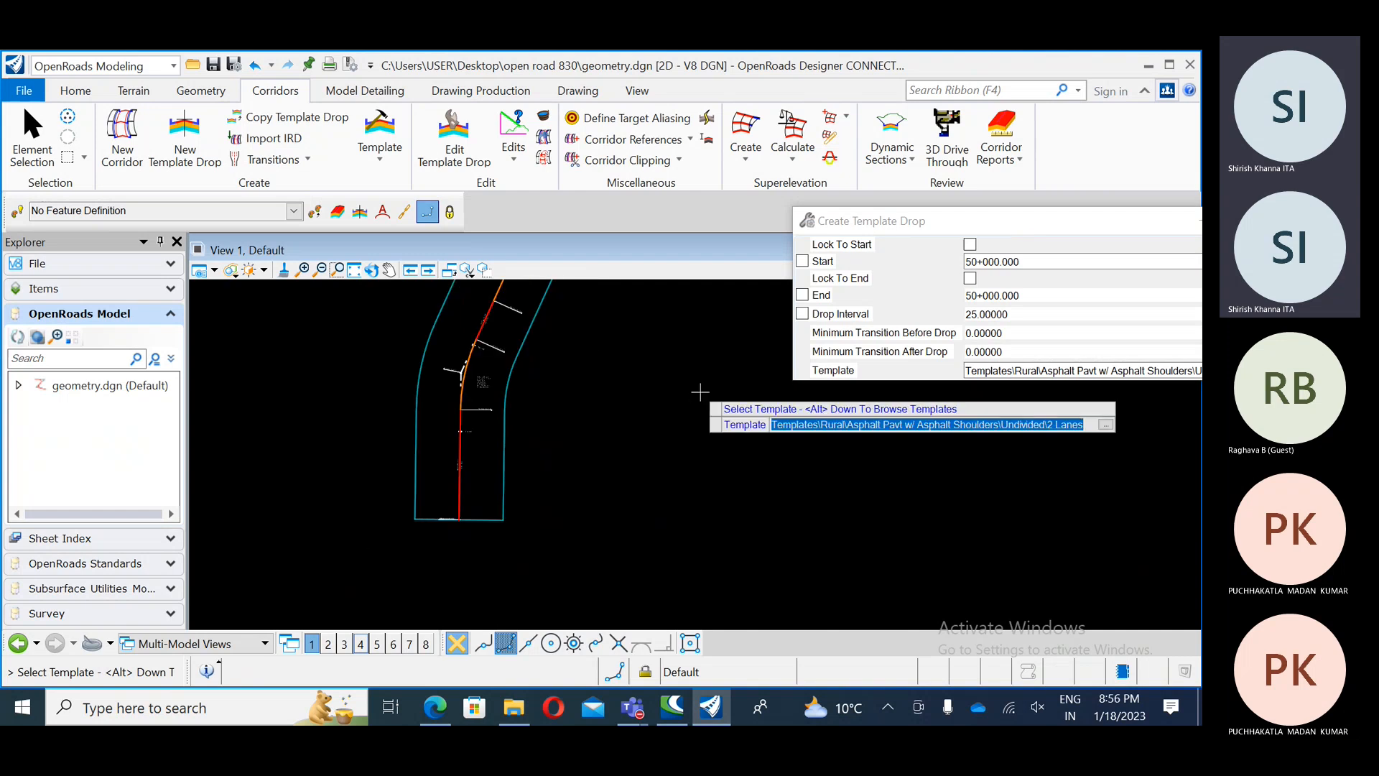
Step: Examine the London Rd corridor outline along its alignment up to the far end station
scroll(476, 488, down, 1)
middle_drag(561, 456, 487, 548)
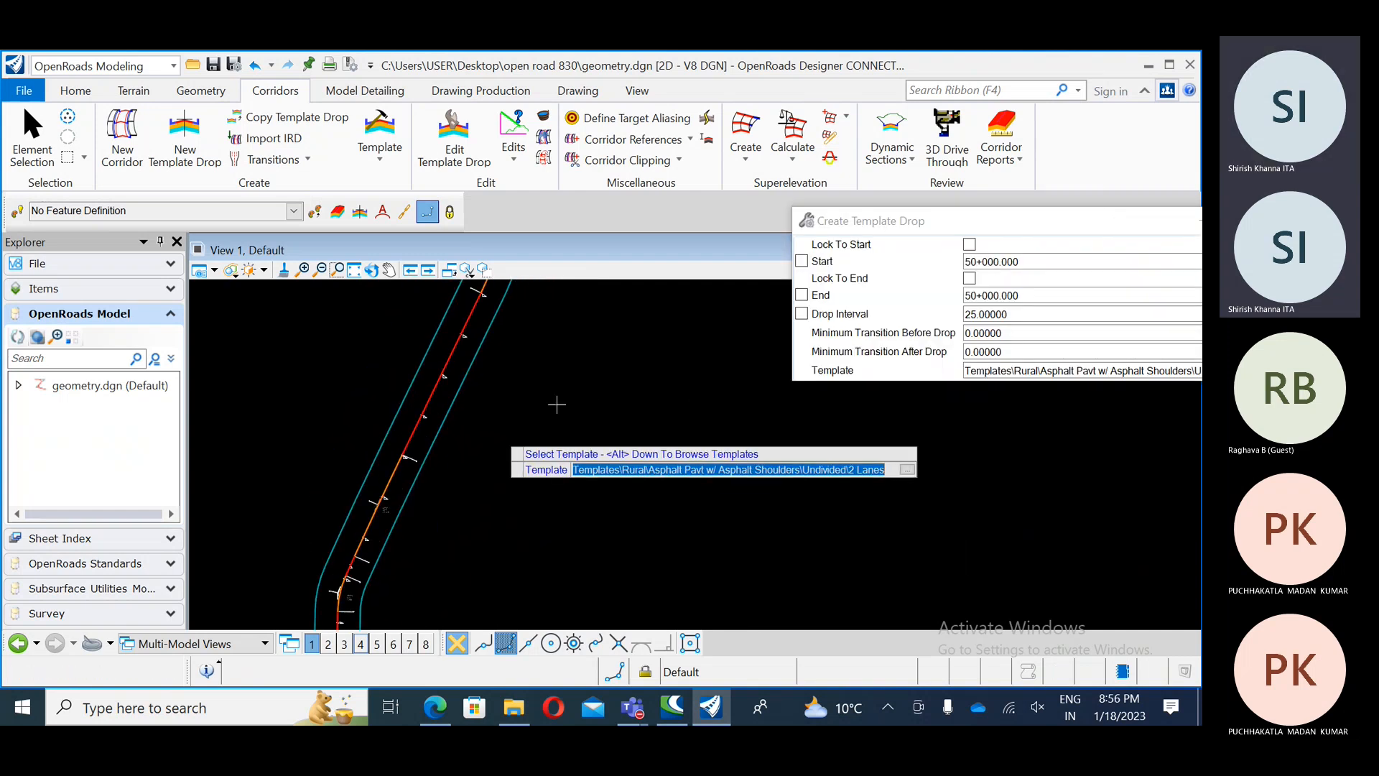
drag(895, 230, 749, 321)
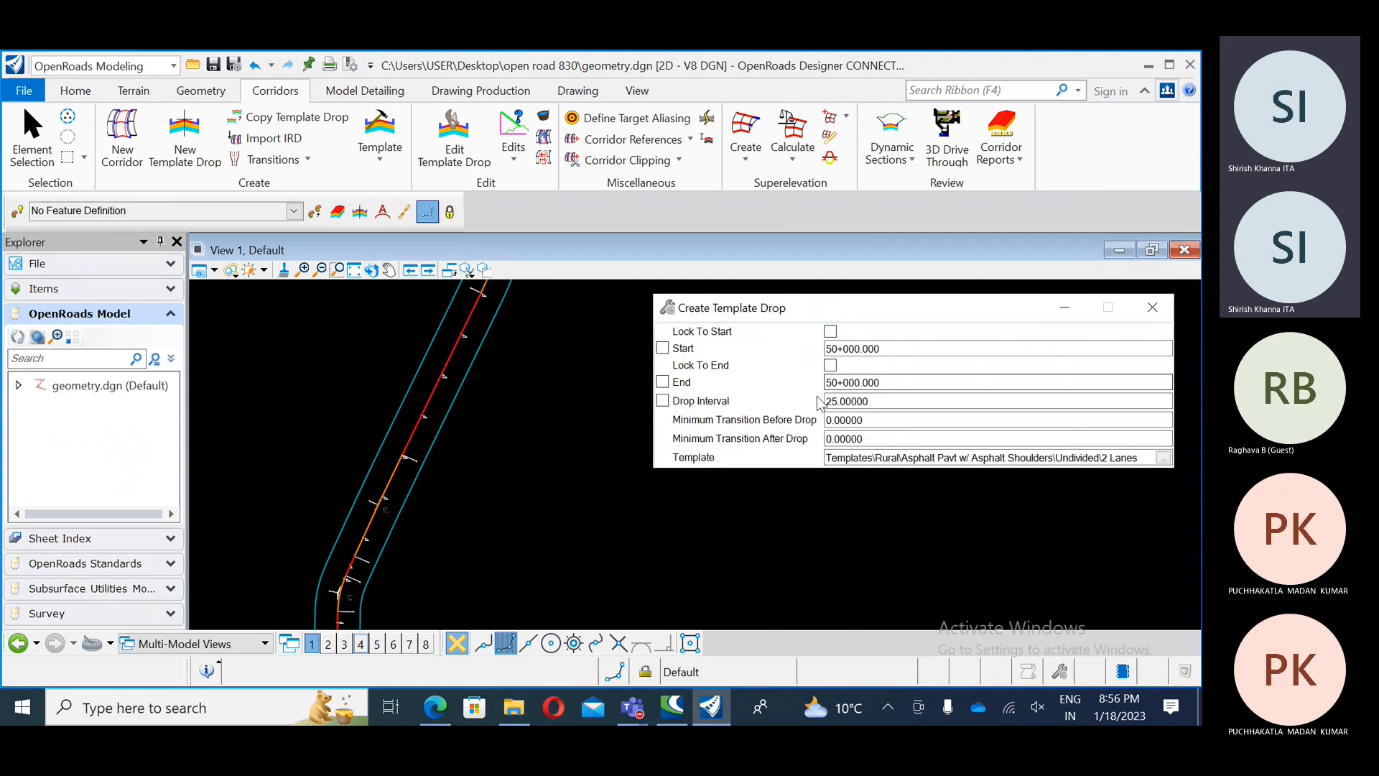
middle_drag(565, 380, 508, 583)
scroll(470, 379, up, 2)
scroll(469, 379, up, 3)
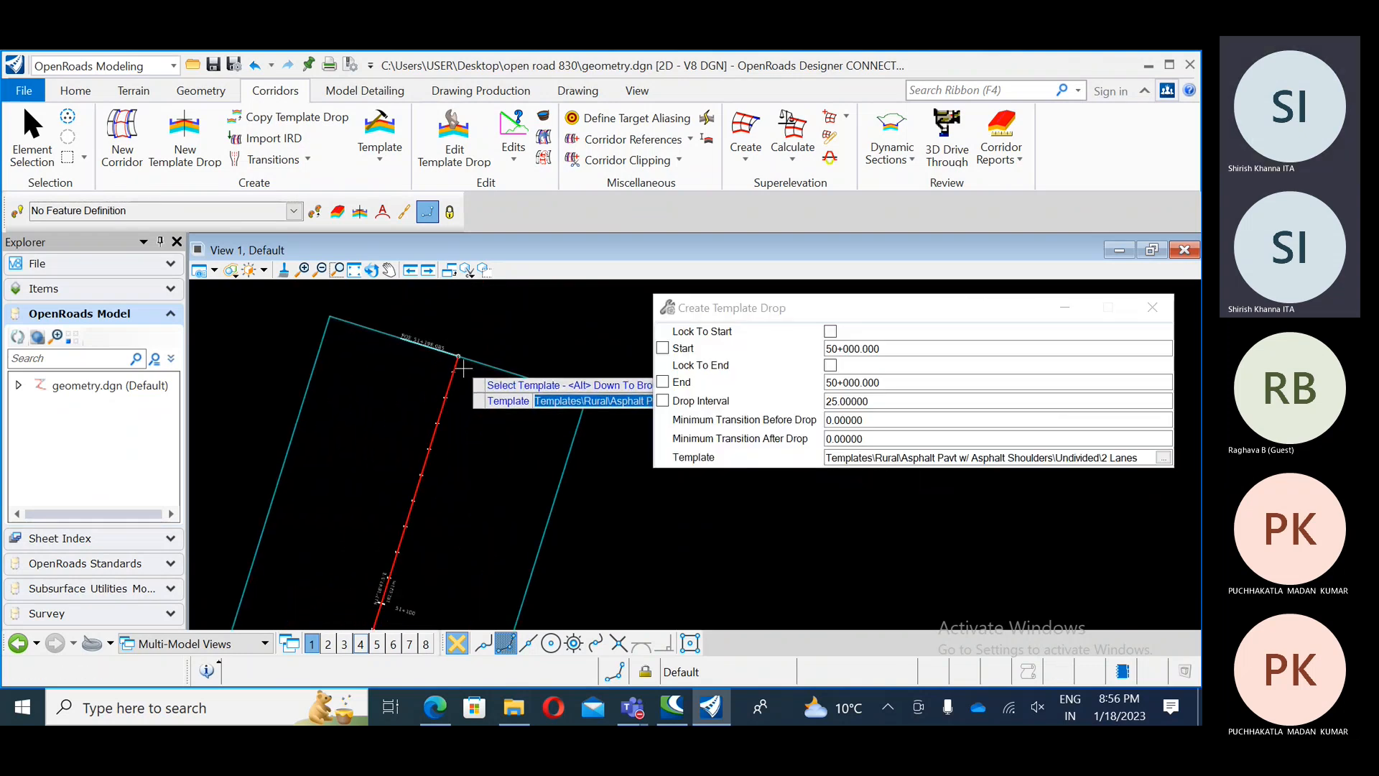
scroll(454, 349, down, 5)
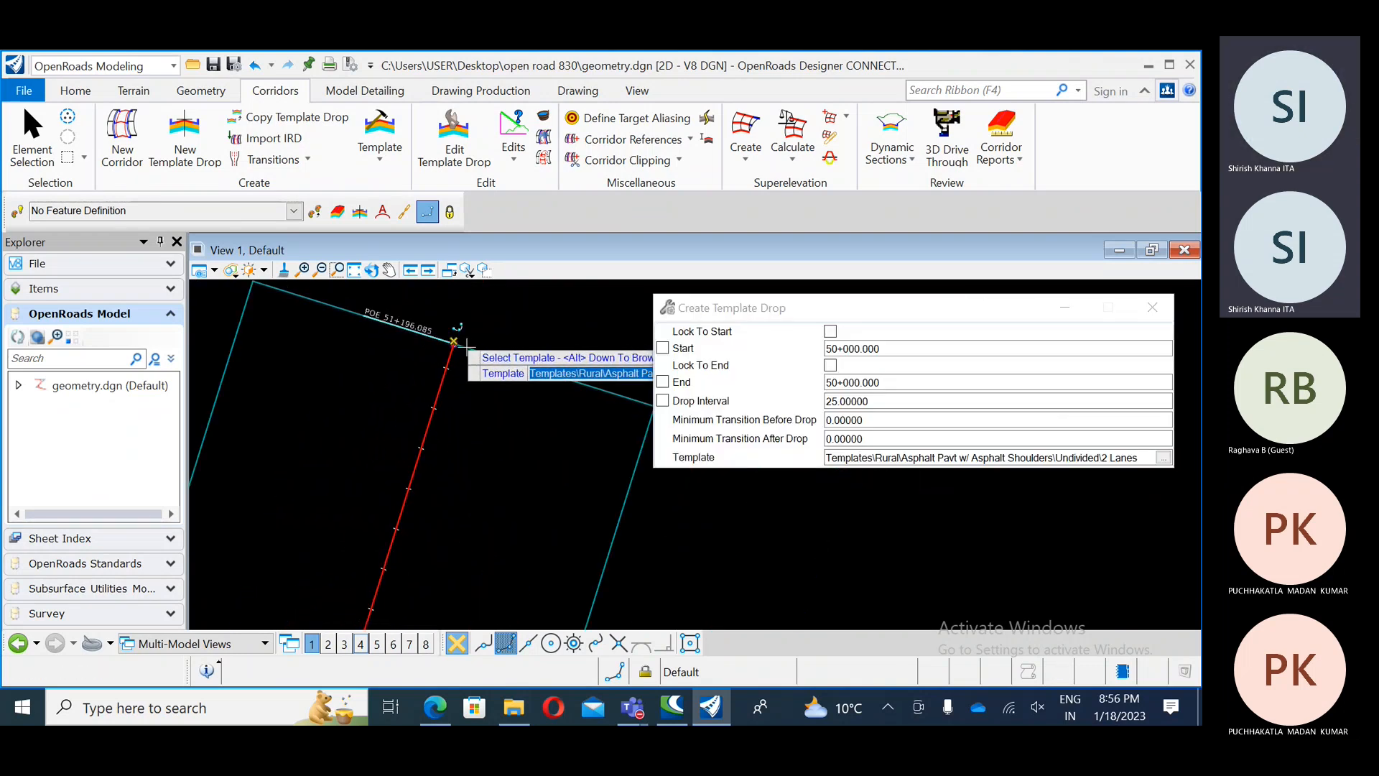
middle_drag(480, 520, 500, 414)
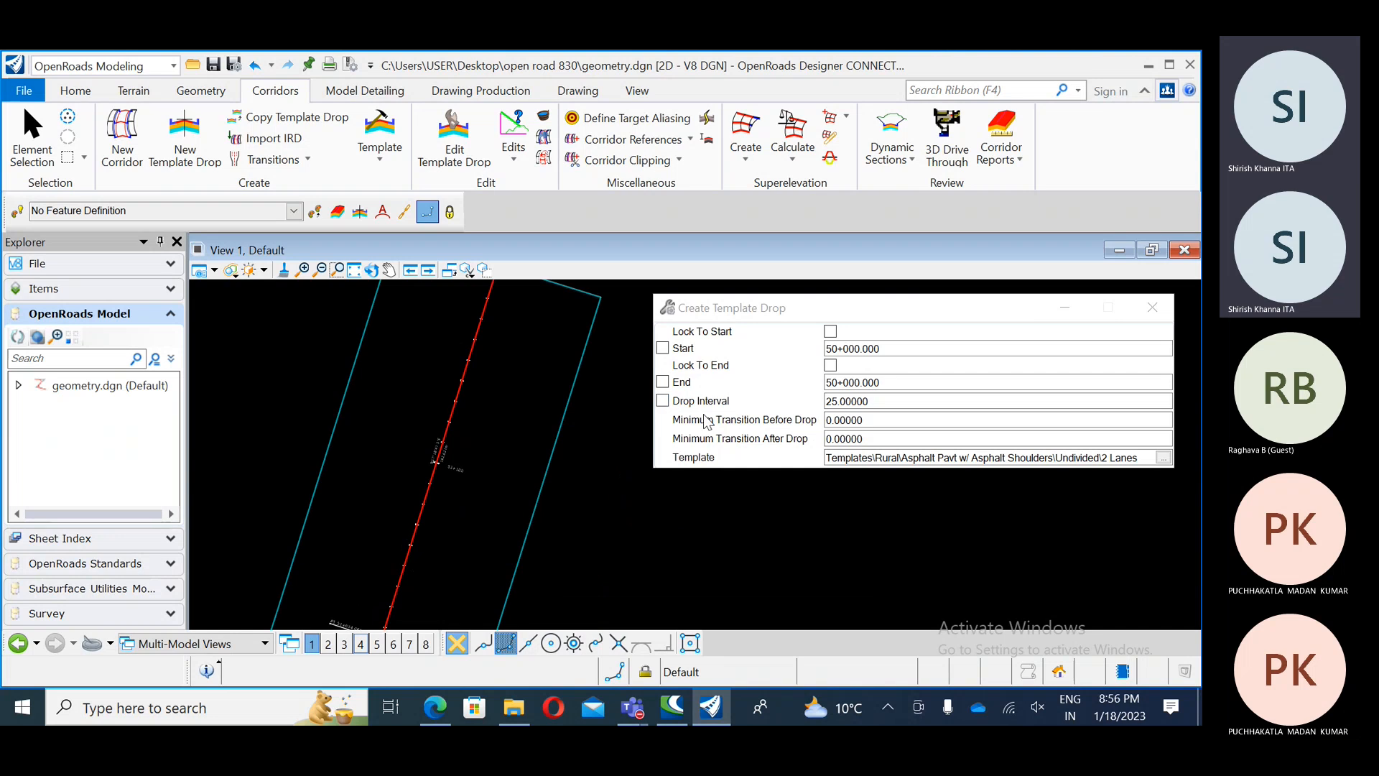
middle_drag(461, 392, 402, 519)
scroll(400, 524, down, 1)
scroll(408, 434, up, 2)
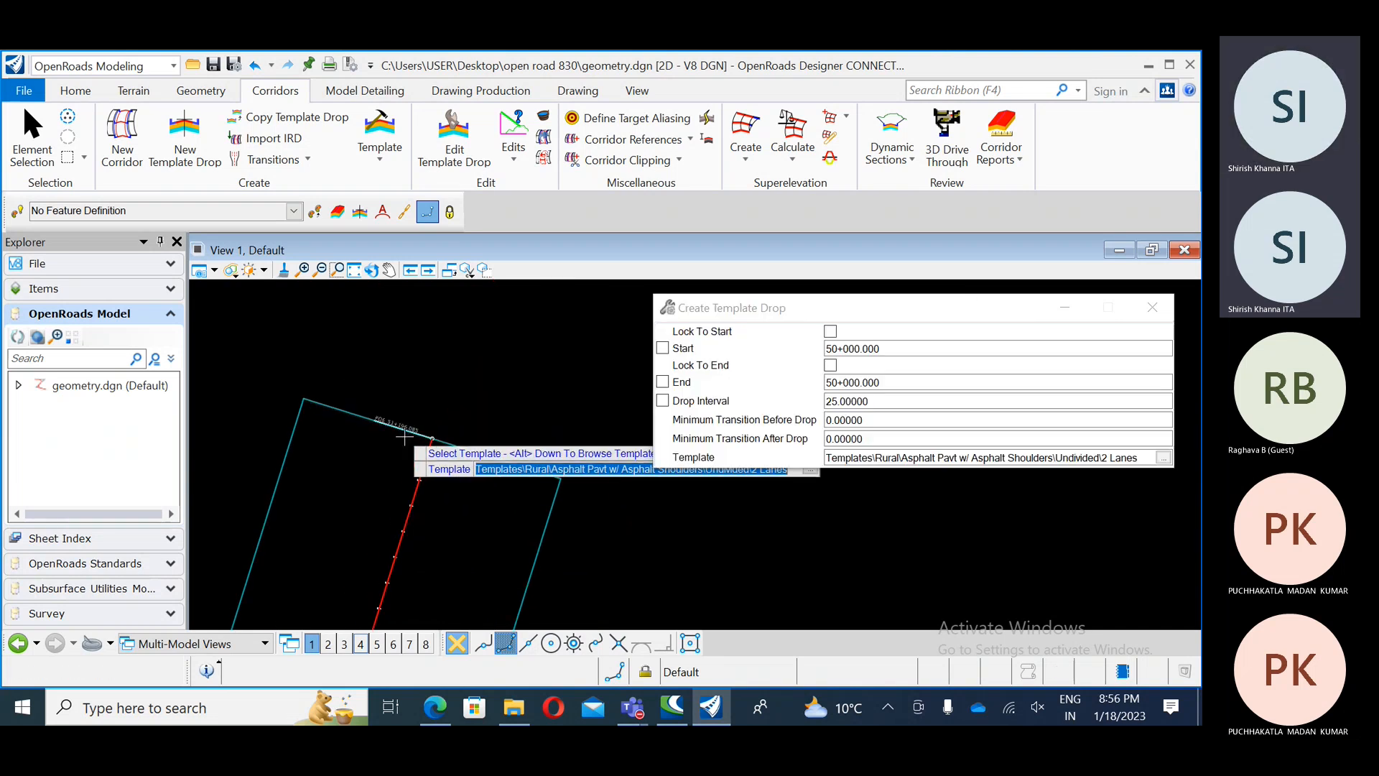
mouse_move(380, 499)
middle_down()
mouse_move(415, 448)
mouse_move(403, 355)
middle_up()
scroll(421, 388, down, 2)
drag(788, 314, 624, 273)
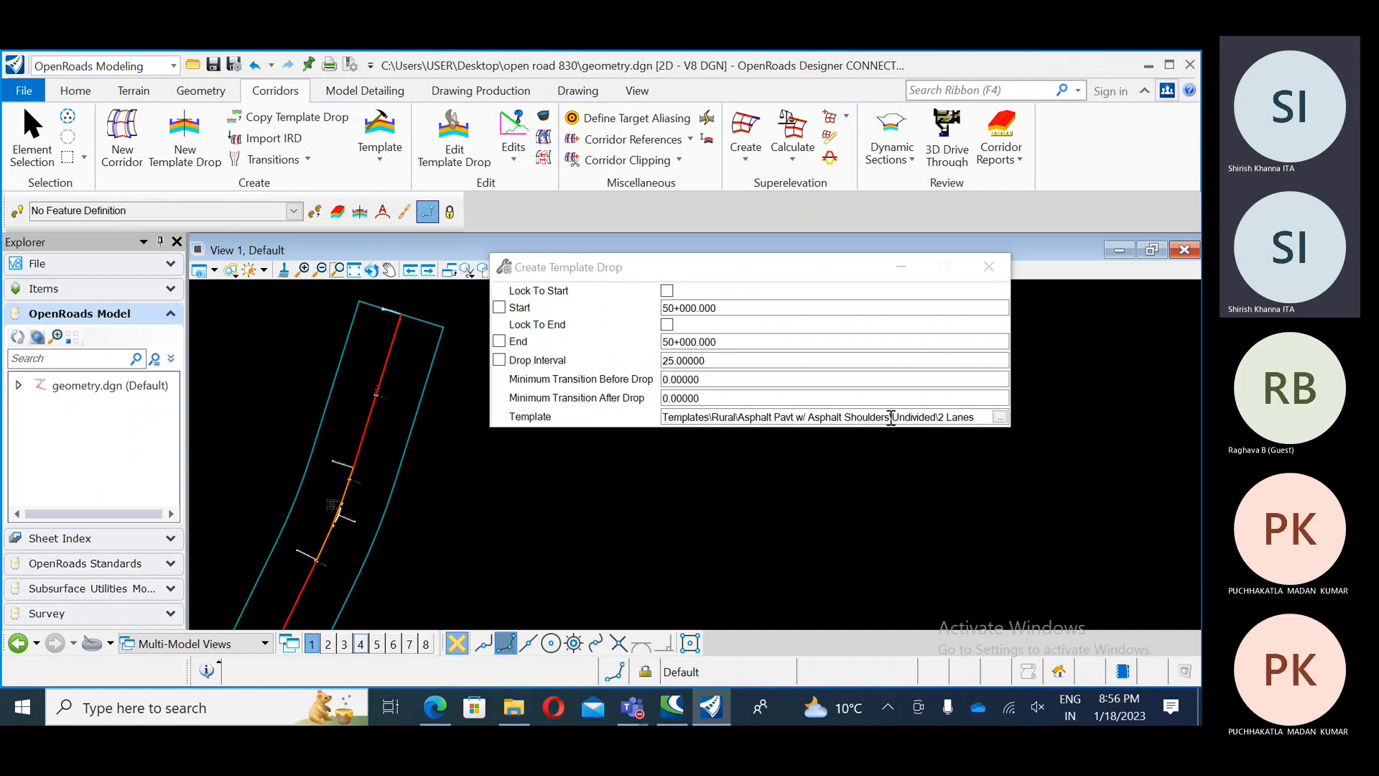
Step: Choose the rural 2 Lanes template from Concrete Pavt w/ Concrete Shoulders, Undivided, for the template drop and accept it
click(1000, 418)
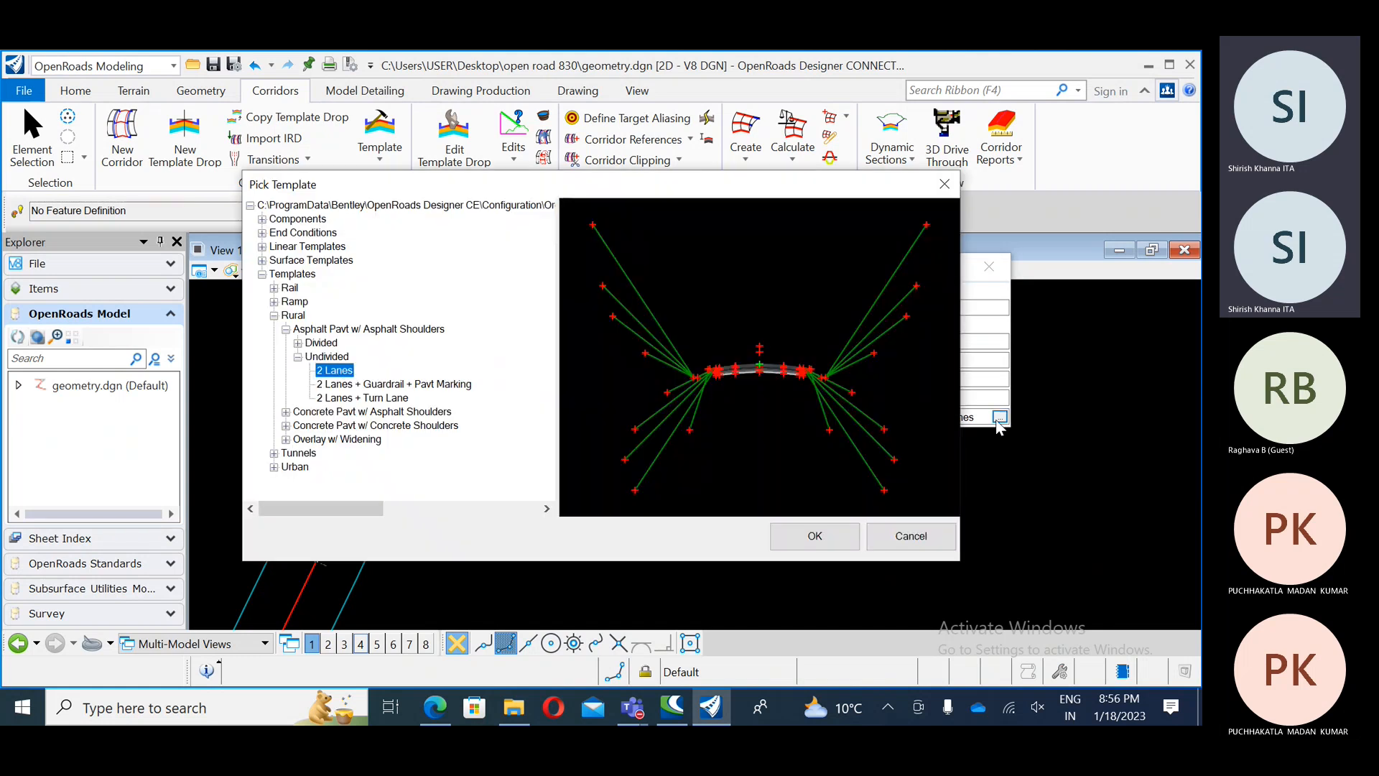
double_click(331, 330)
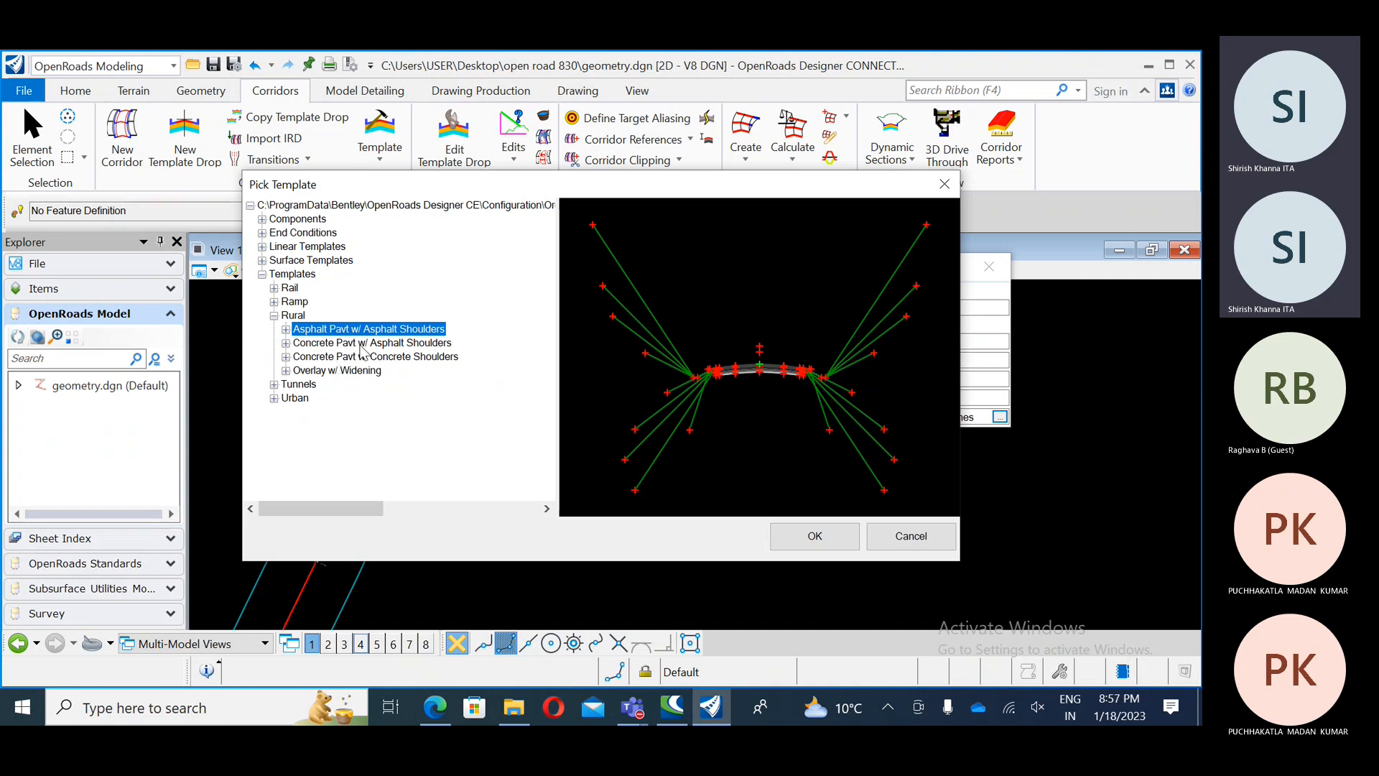
double_click(334, 358)
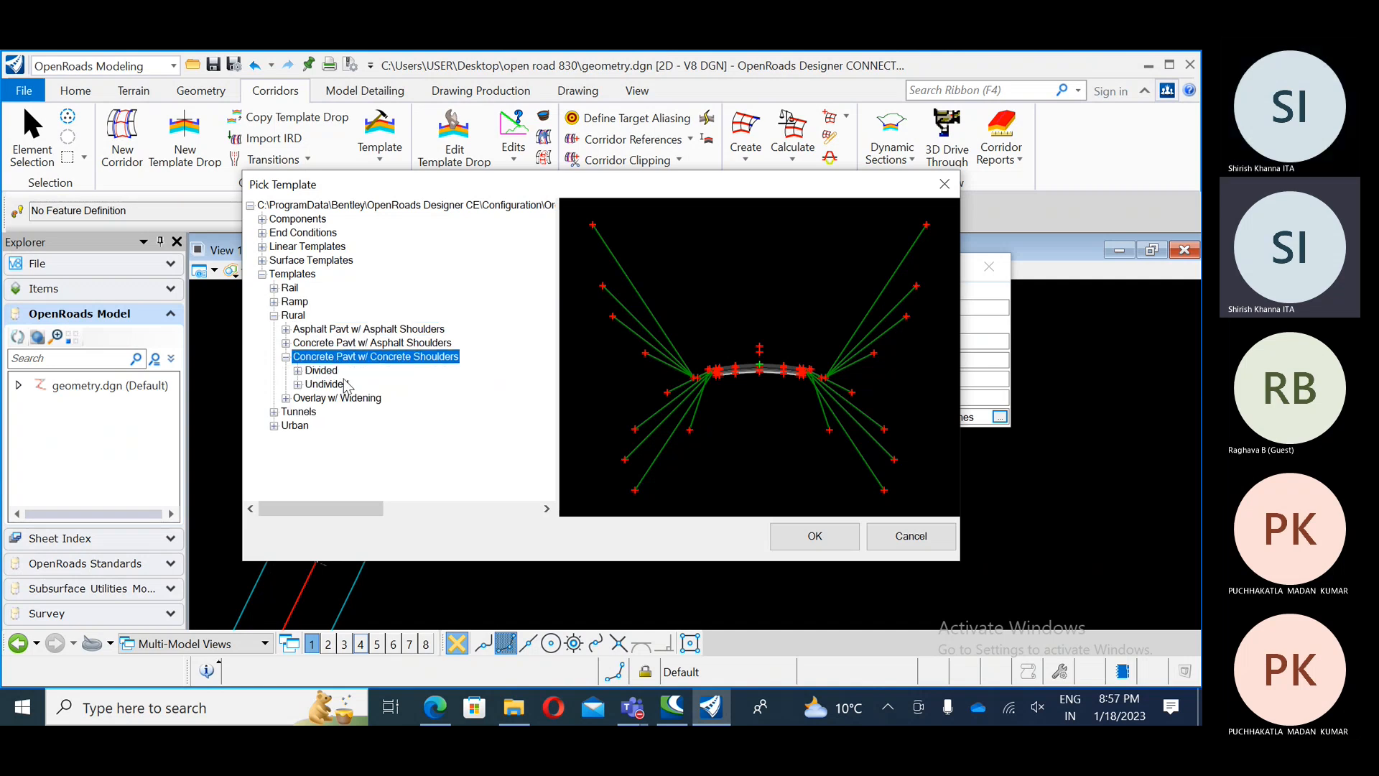
double_click(329, 385)
click(339, 398)
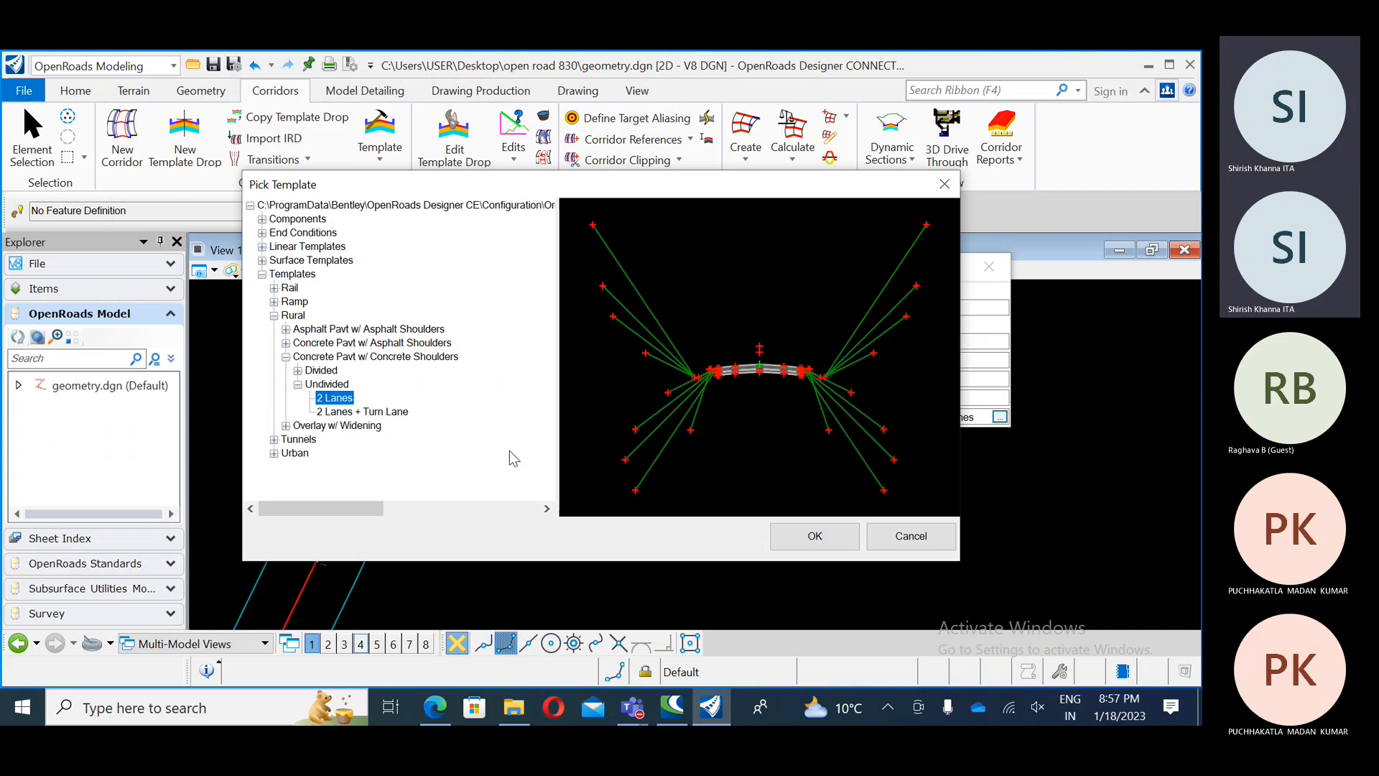
click(796, 536)
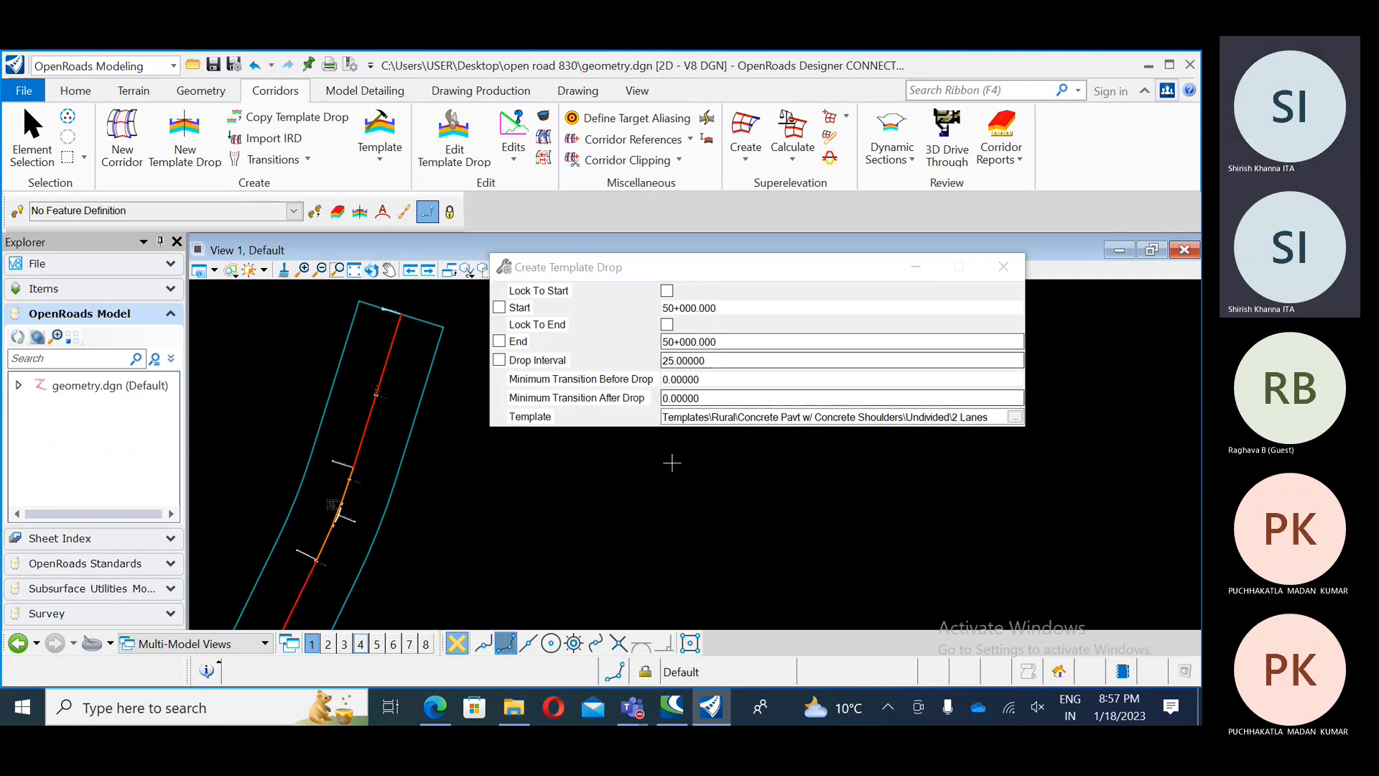
scroll(550, 492, down, 2)
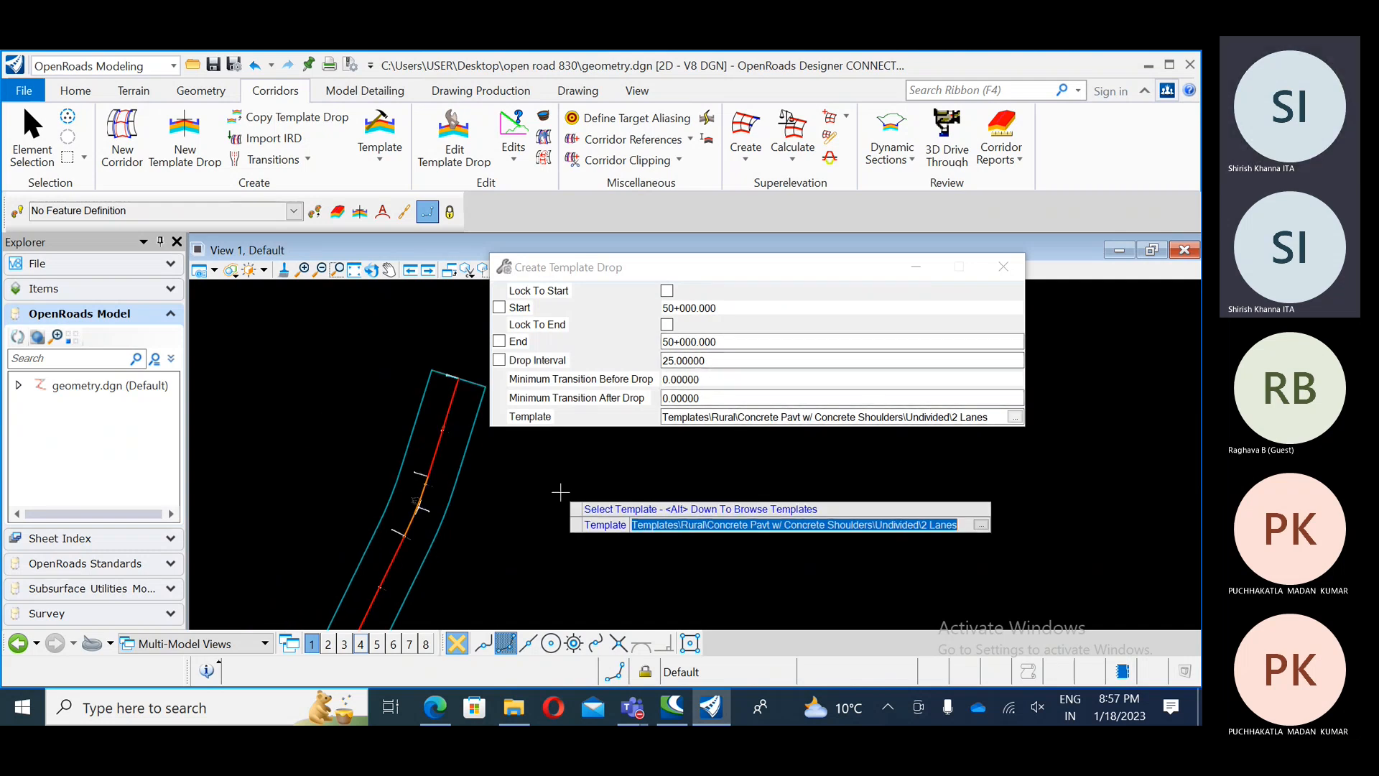
click(519, 473)
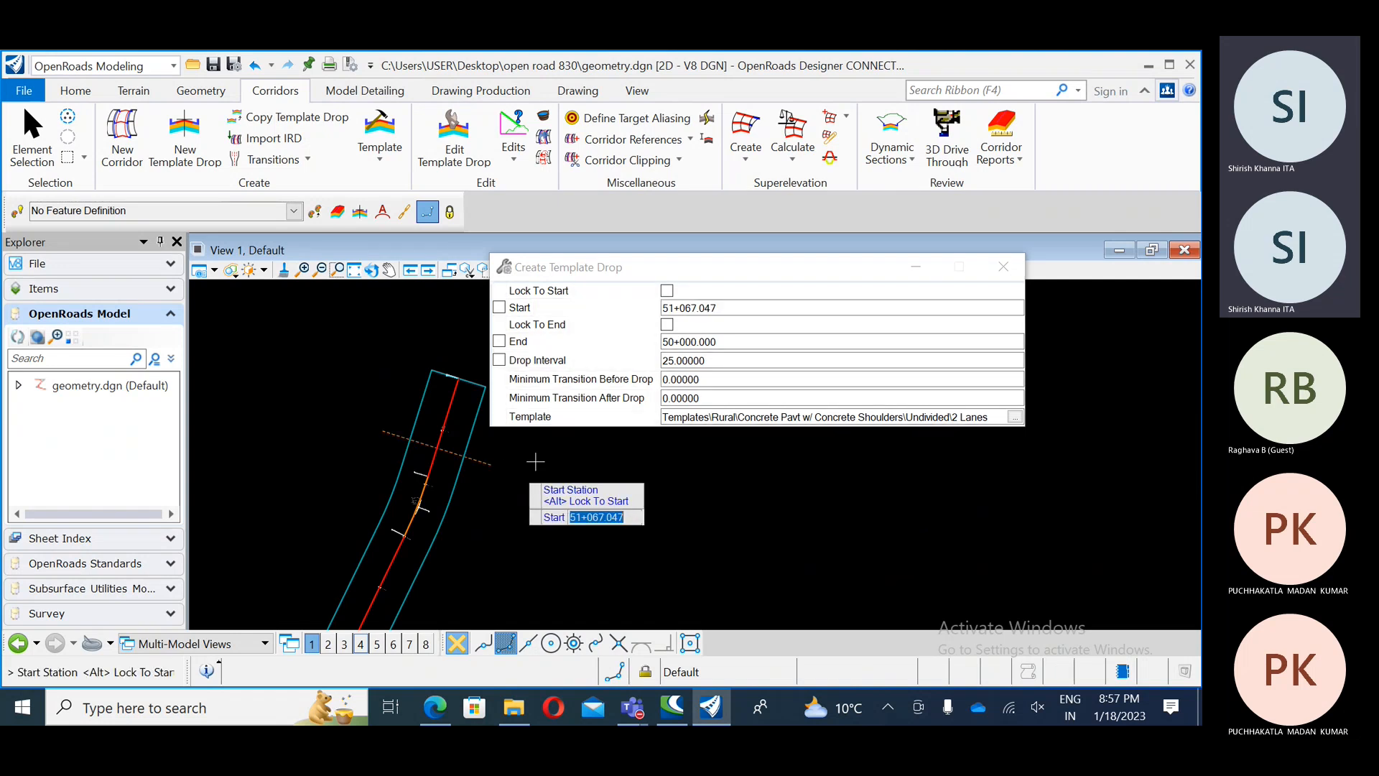
Step: Set the template drop to run from start station 50+000.000 to end station 51+196.085 of the London Rd corridor
scroll(384, 412, down, 1)
middle_drag(384, 411, 424, 456)
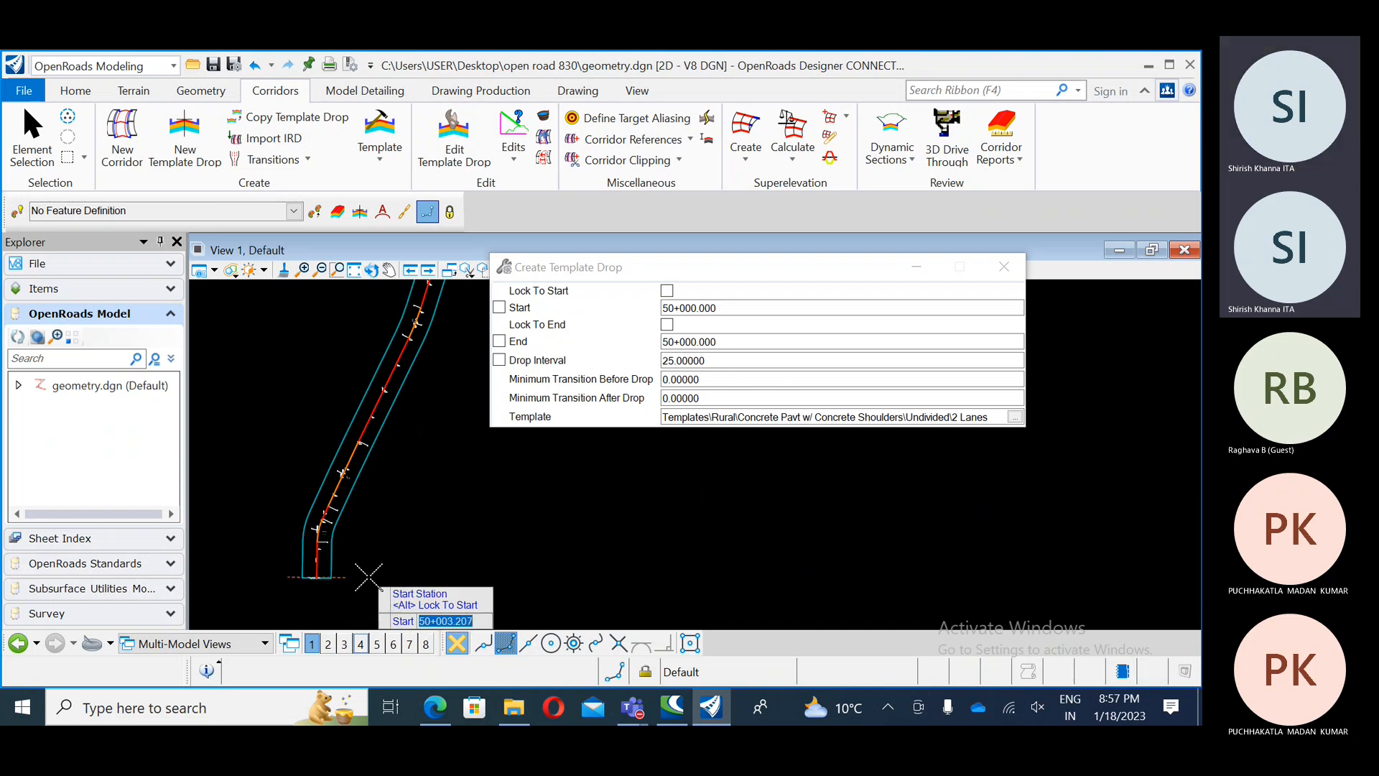
scroll(357, 585, up, 3)
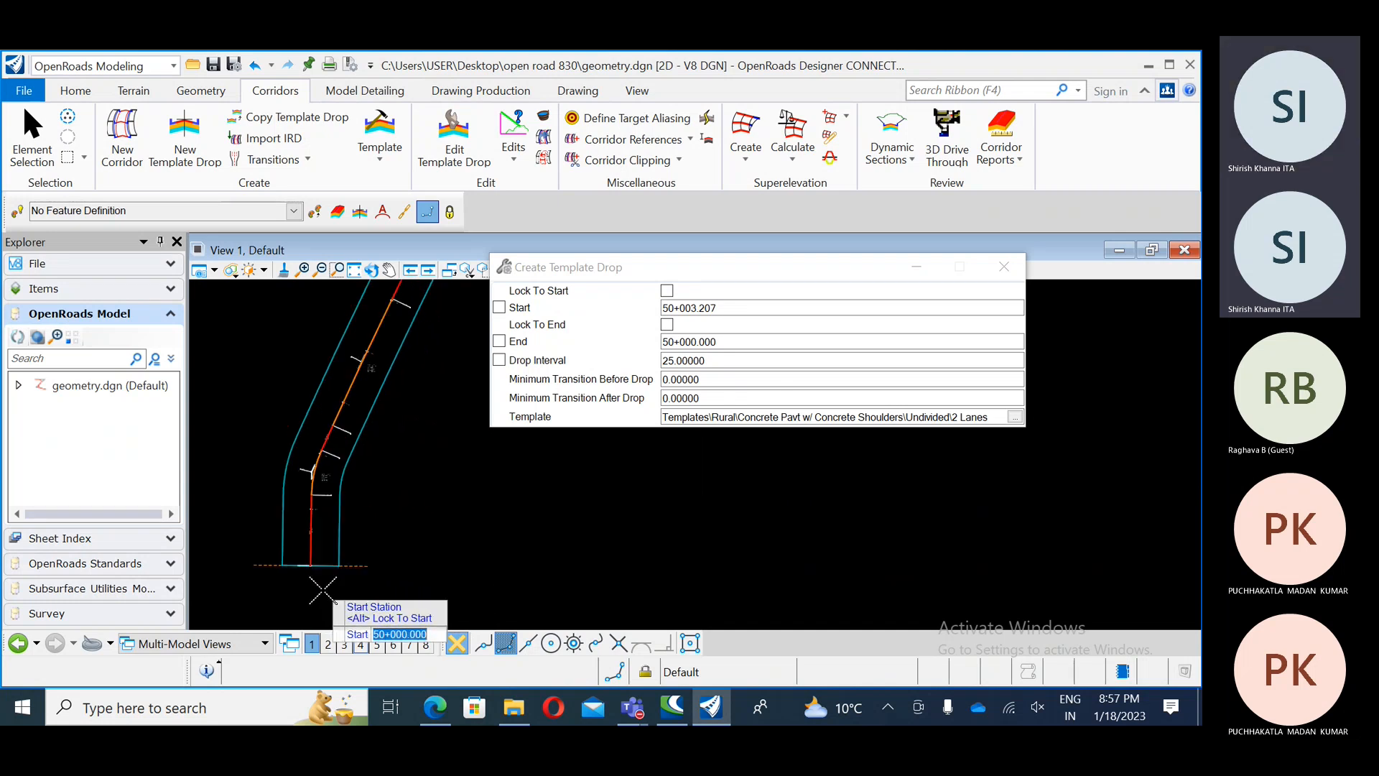
click(370, 571)
scroll(402, 524, down, 2)
middle_drag(441, 474, 381, 566)
middle_drag(456, 431, 391, 579)
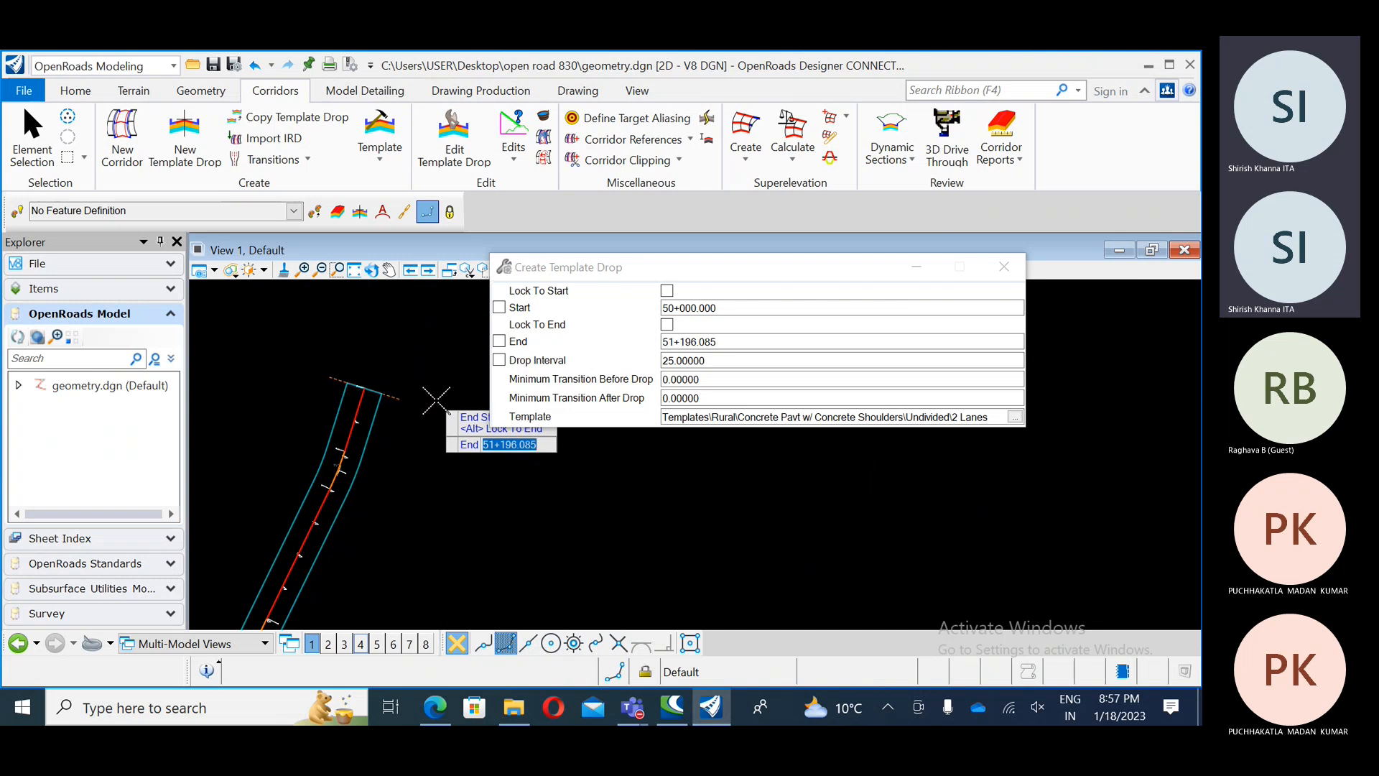
click(436, 400)
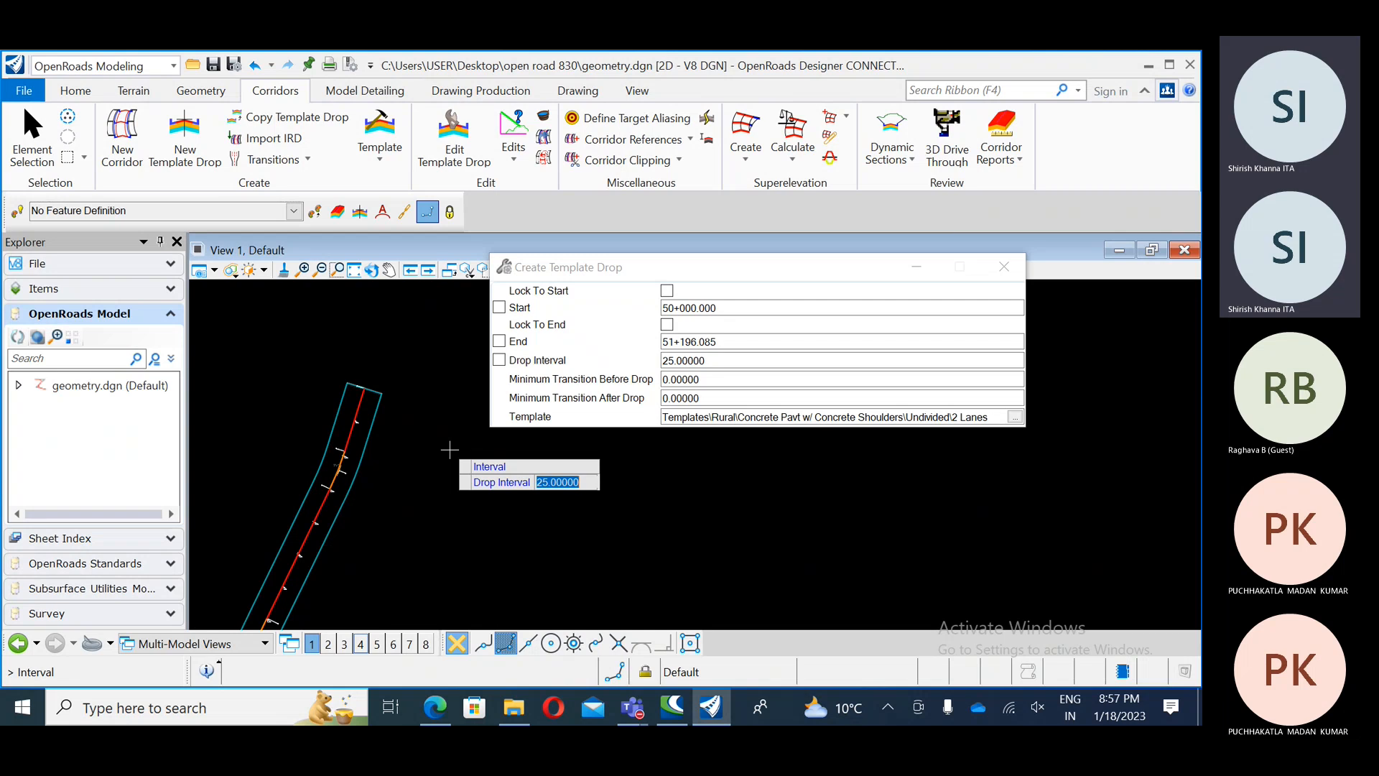
Step: Switch to the QuickStart corridor modeling PDF in Edge and look up the drop interval in the Create Template Drop section
middle_drag(375, 526, 443, 376)
middle_drag(390, 524, 415, 418)
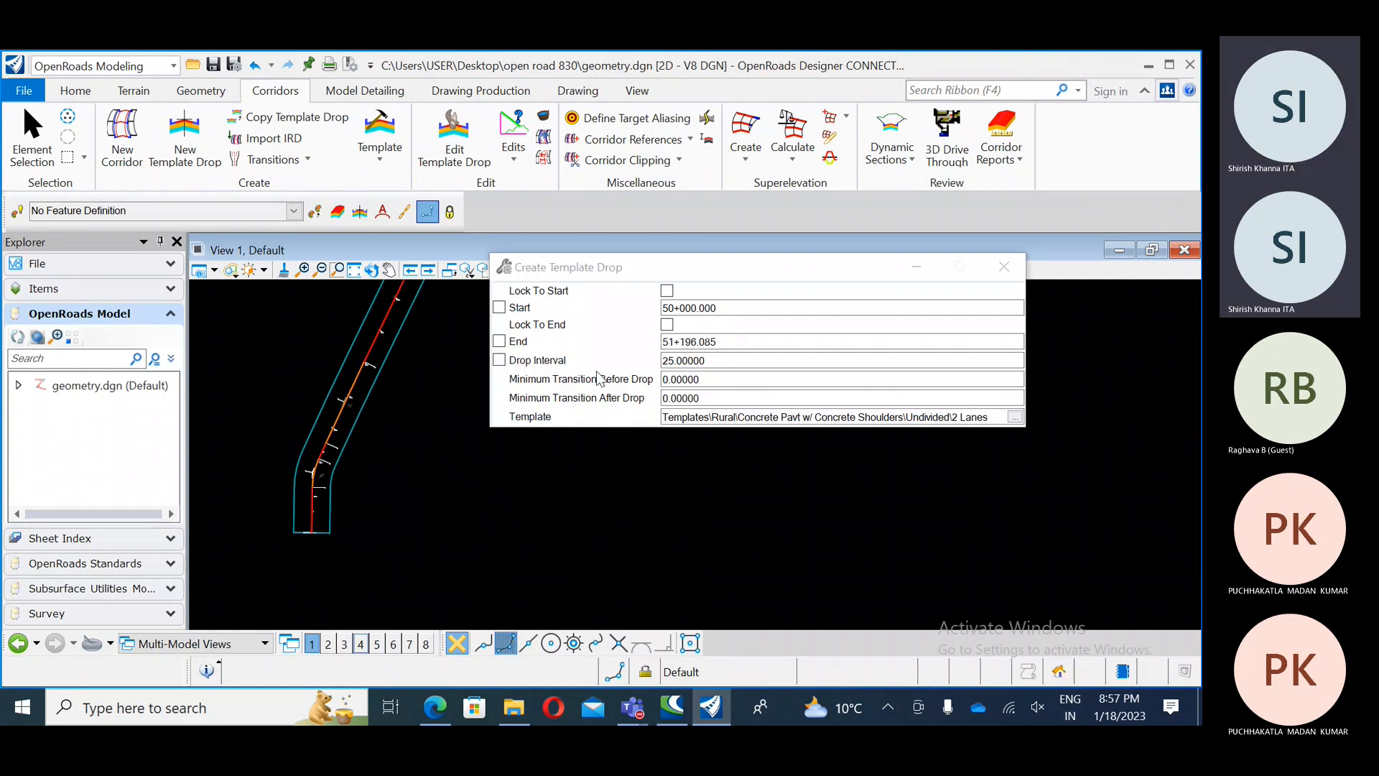
drag(707, 363, 657, 367)
click(435, 707)
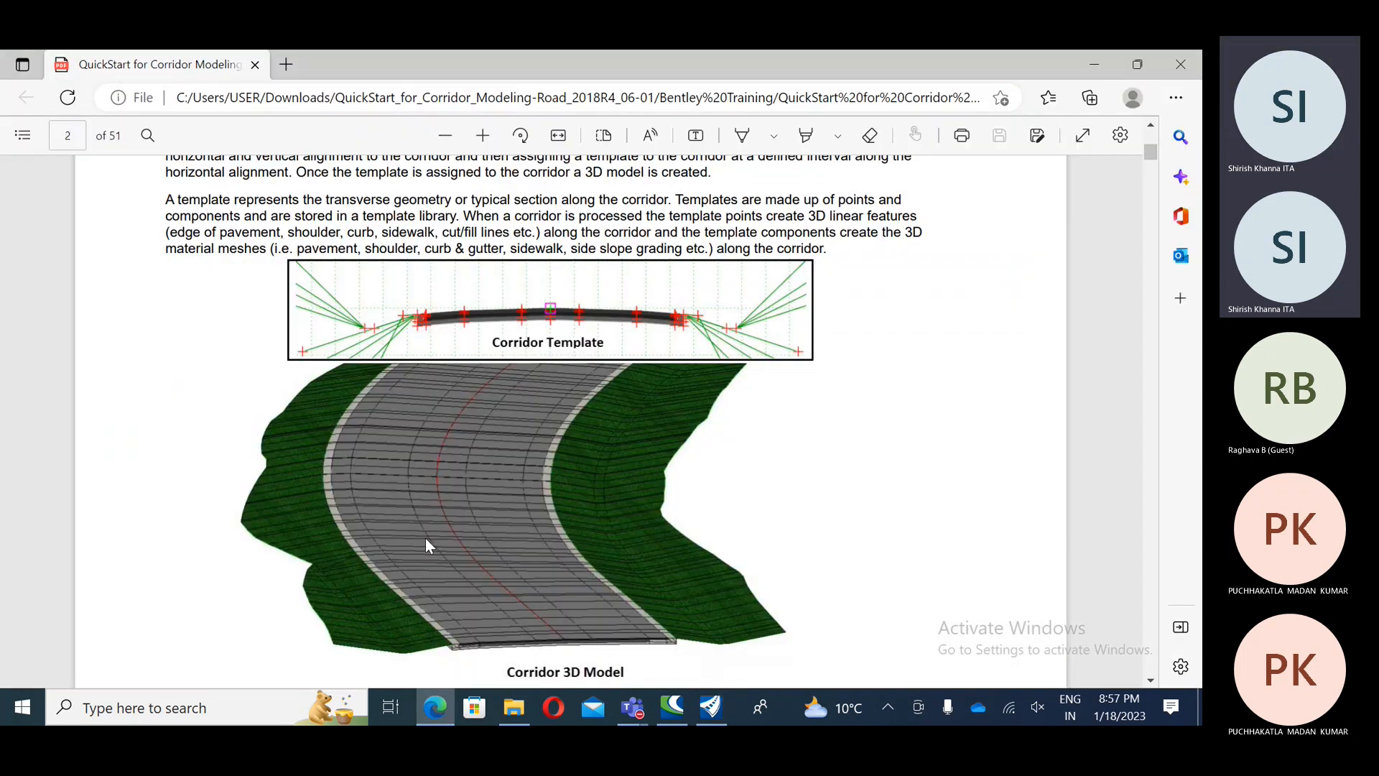
scroll(432, 441, down, 20)
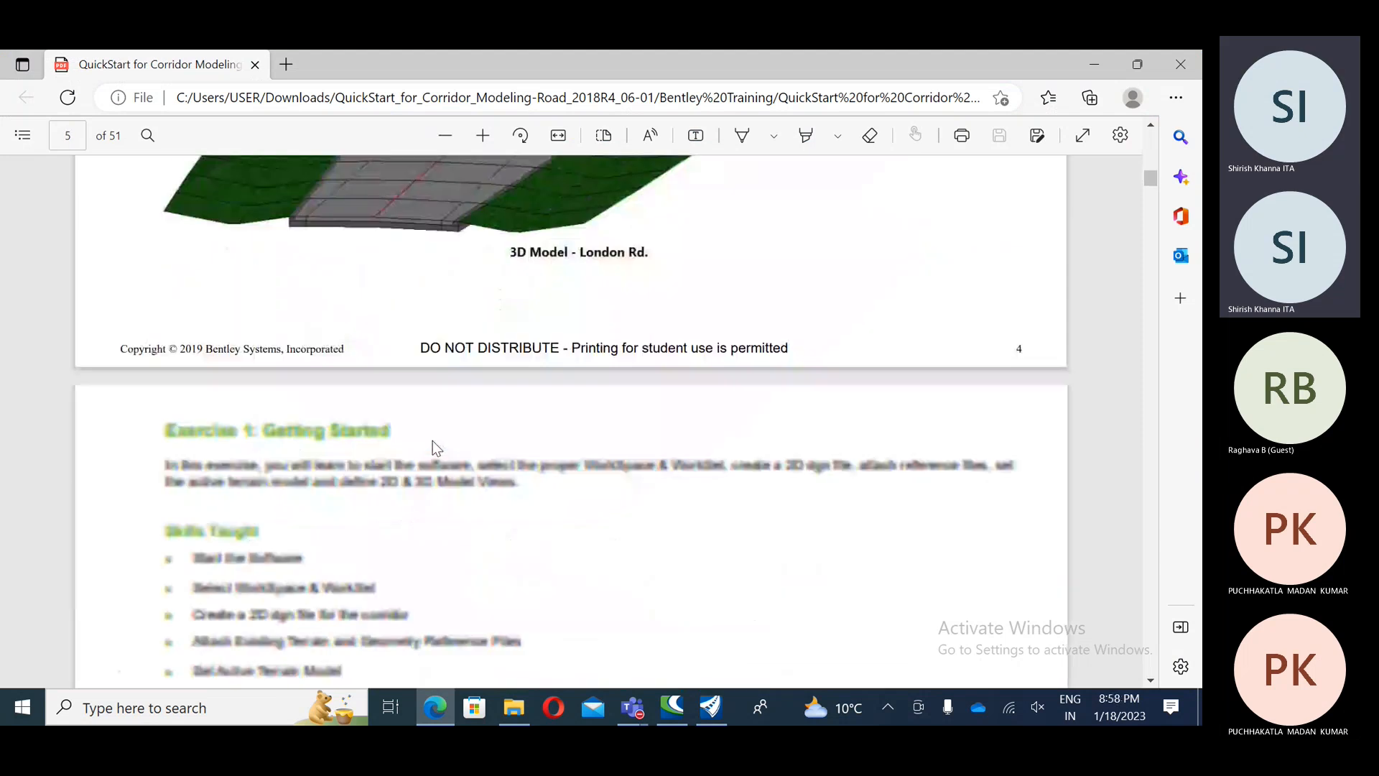
scroll(434, 445, down, 20)
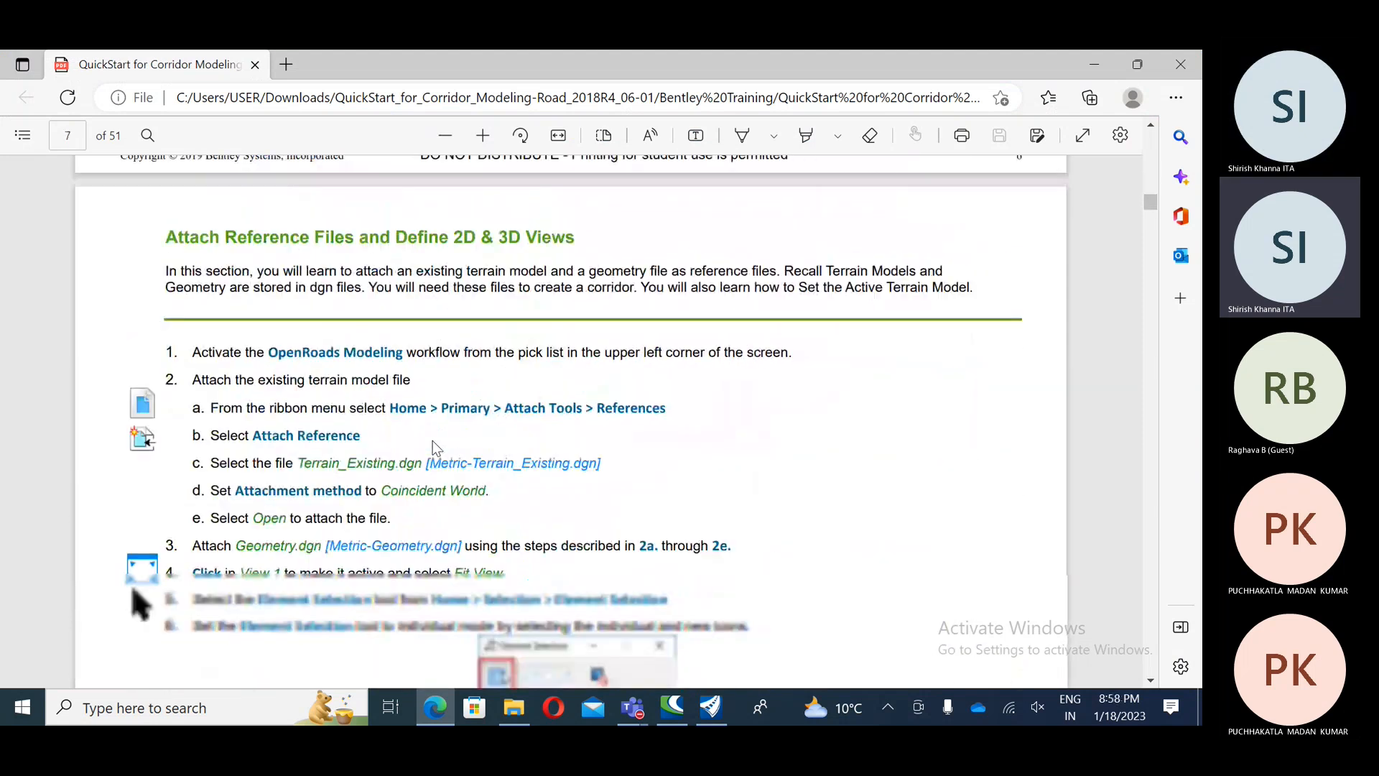
scroll(433, 441, down, 20)
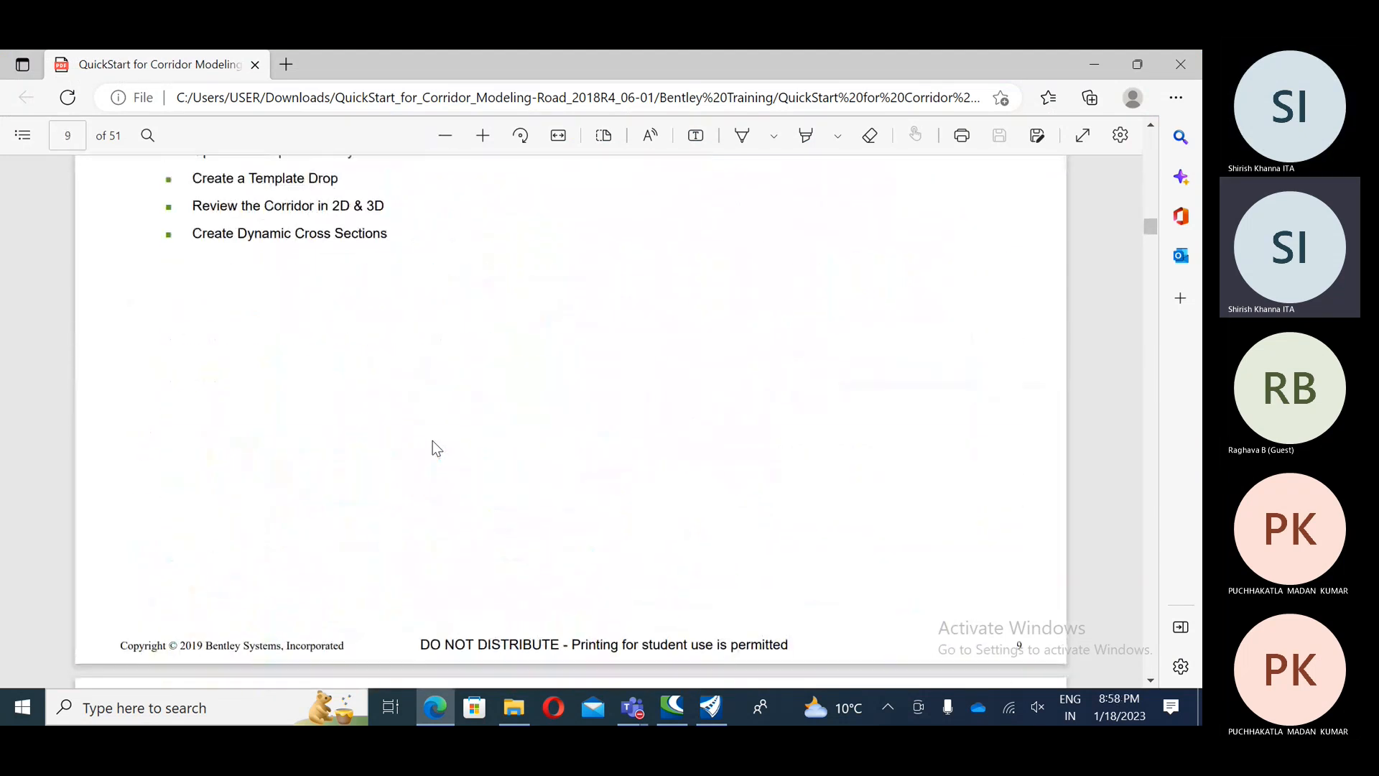
scroll(433, 441, down, 5)
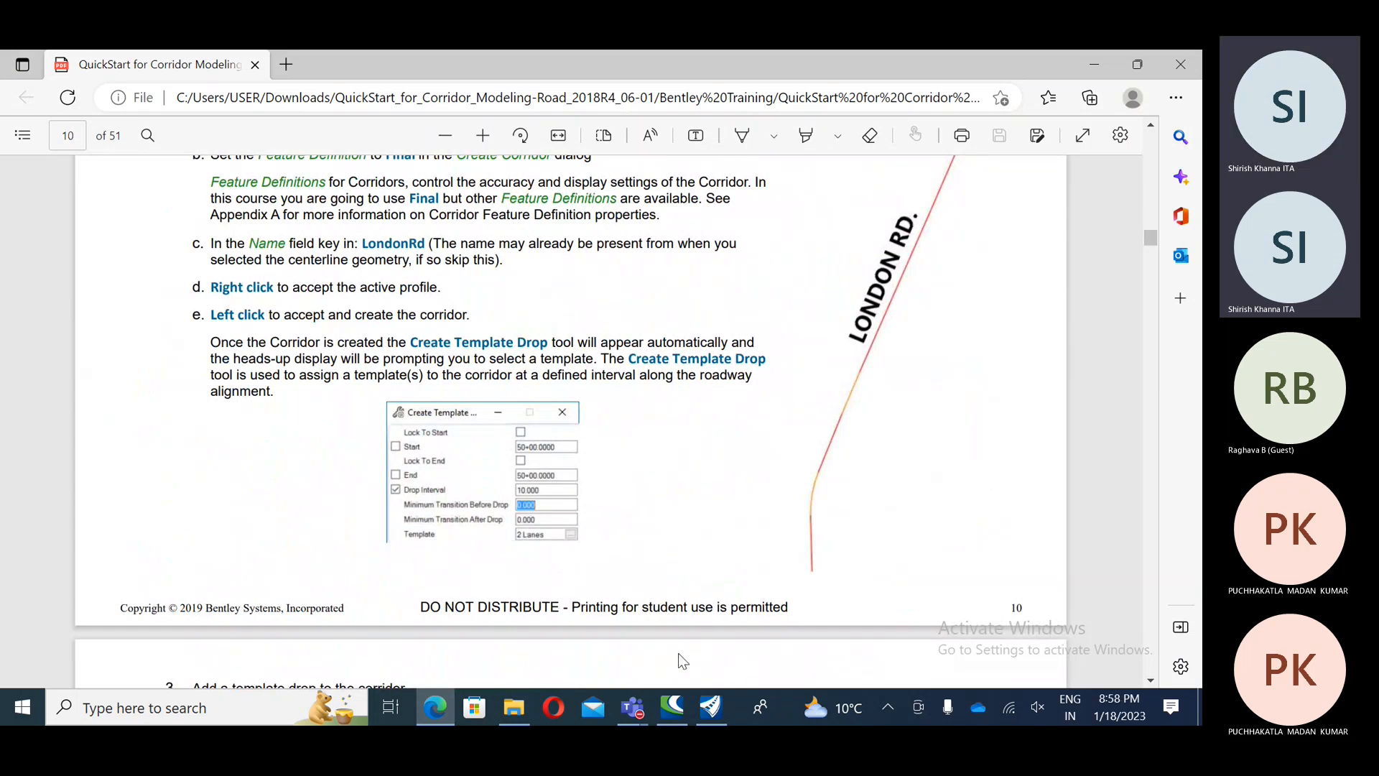
Step: Switch back to OpenRoads Designer, set the drop interval to 10, and accept zero minimum transitions before and after to create the template drop
click(709, 706)
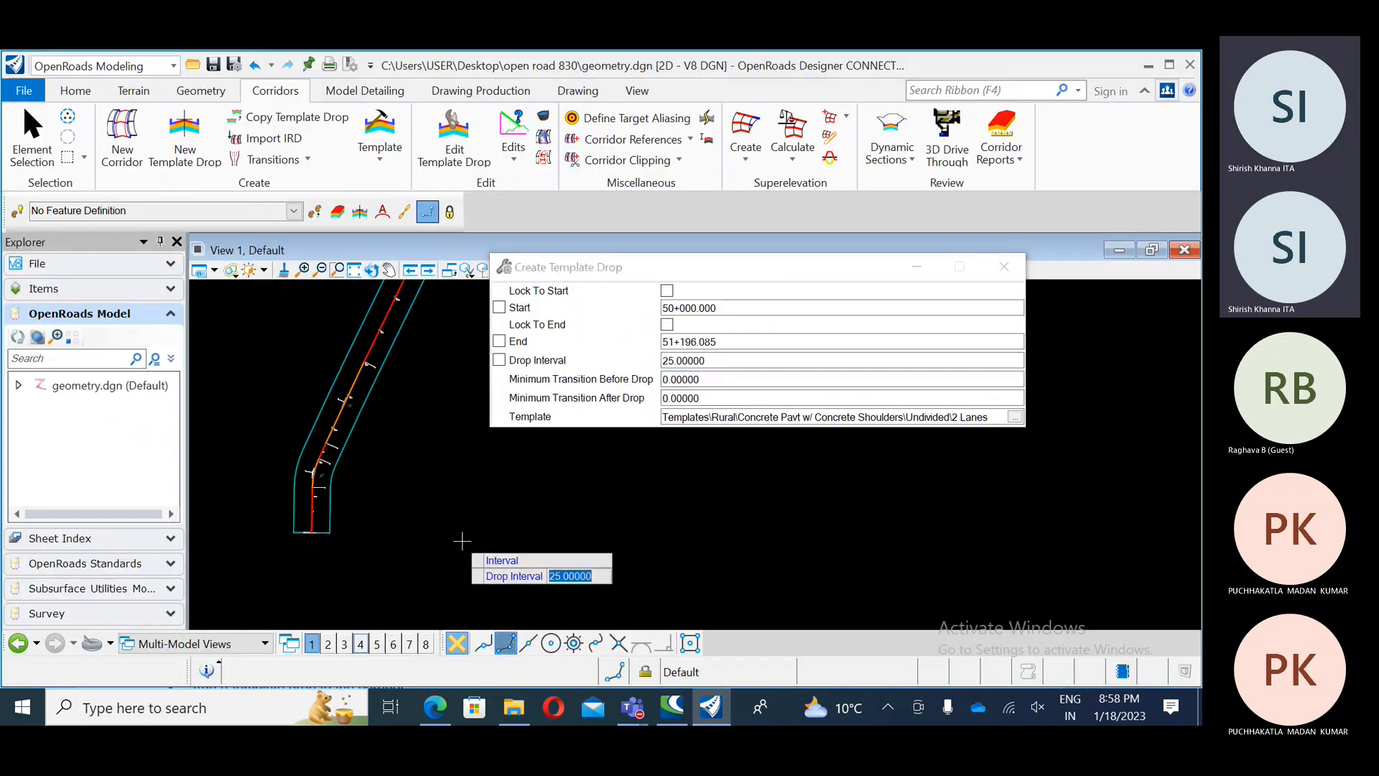
text(10)
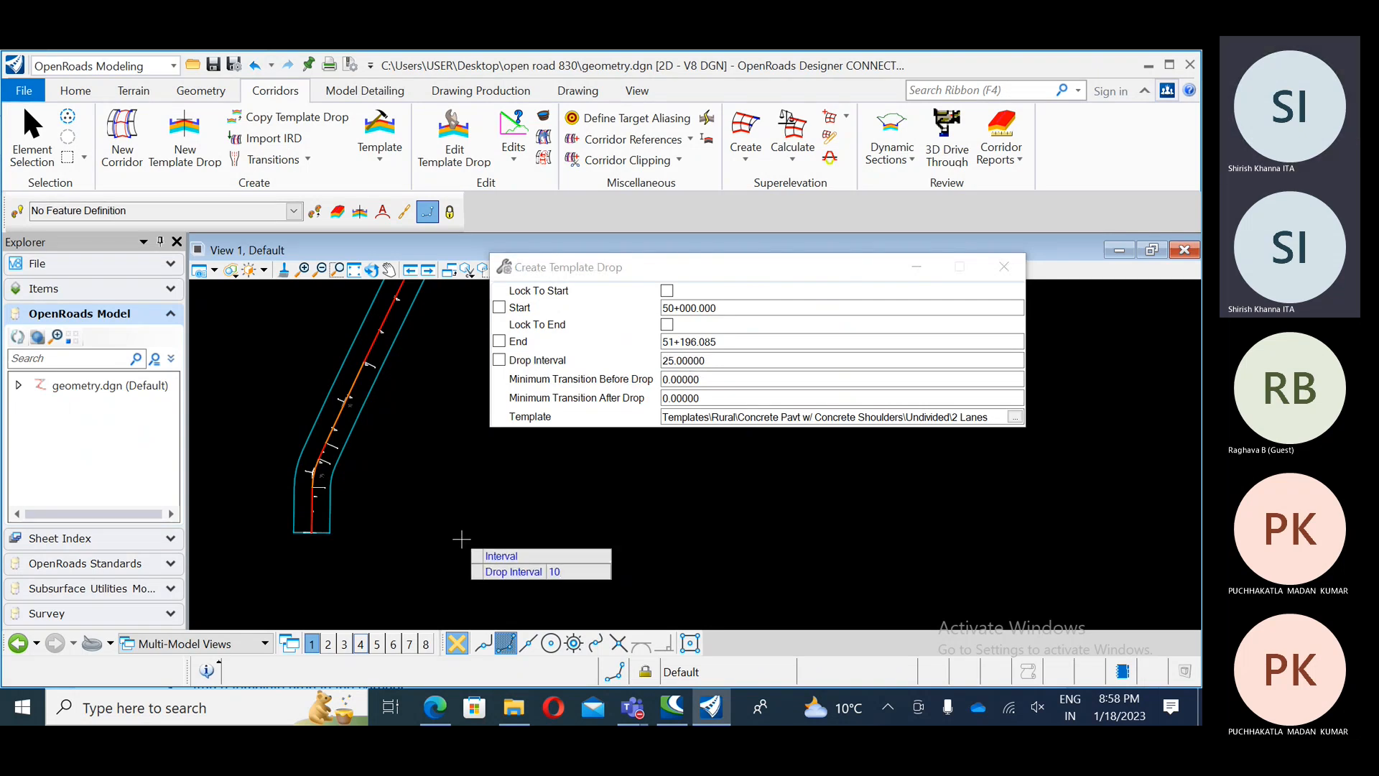
key(Return)
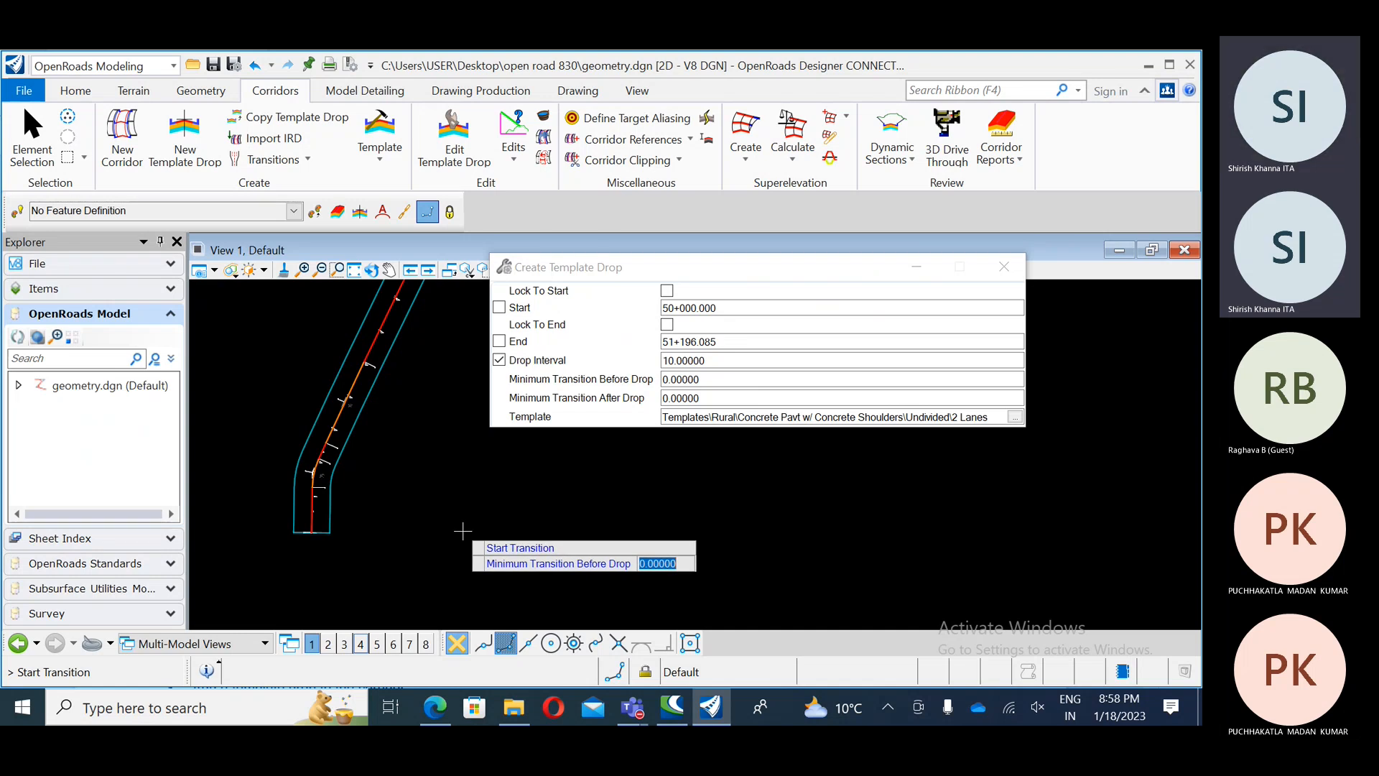
click(454, 501)
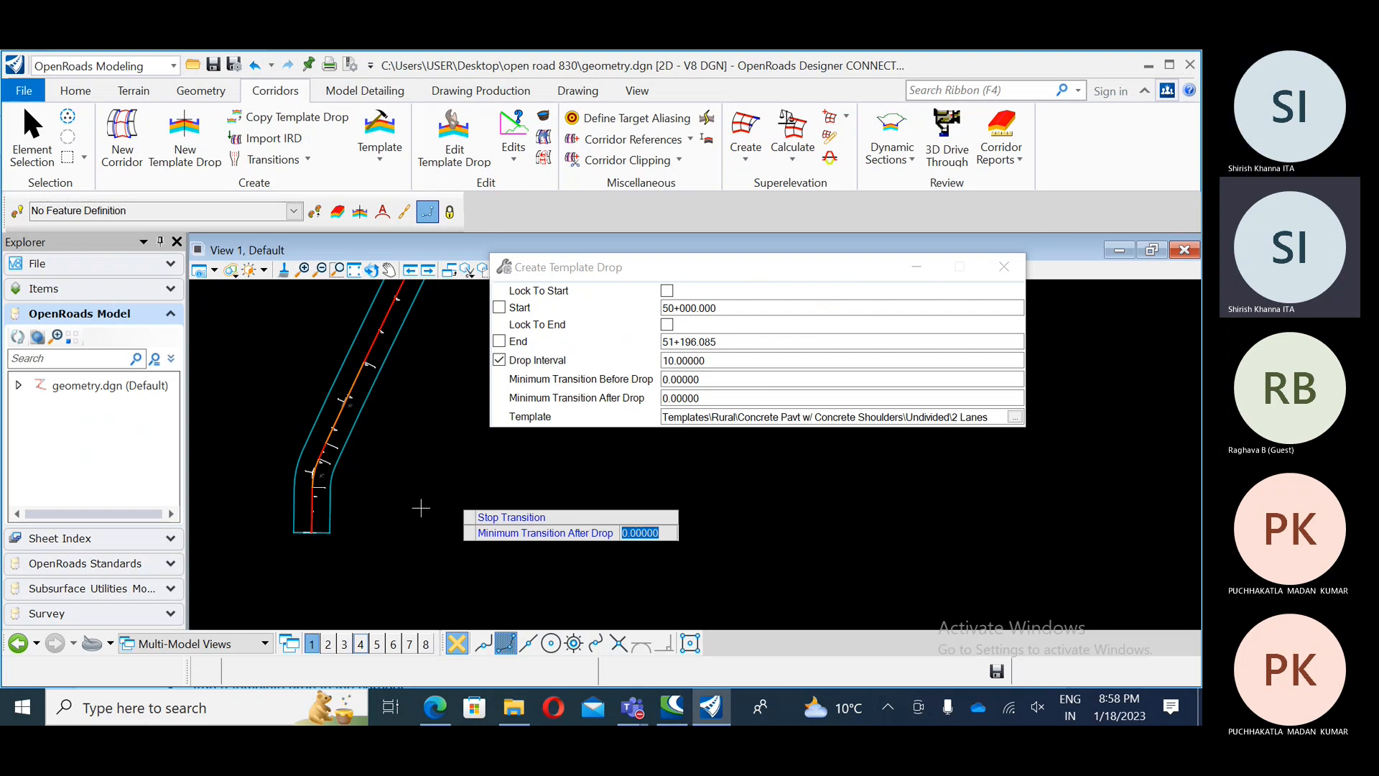
click(421, 508)
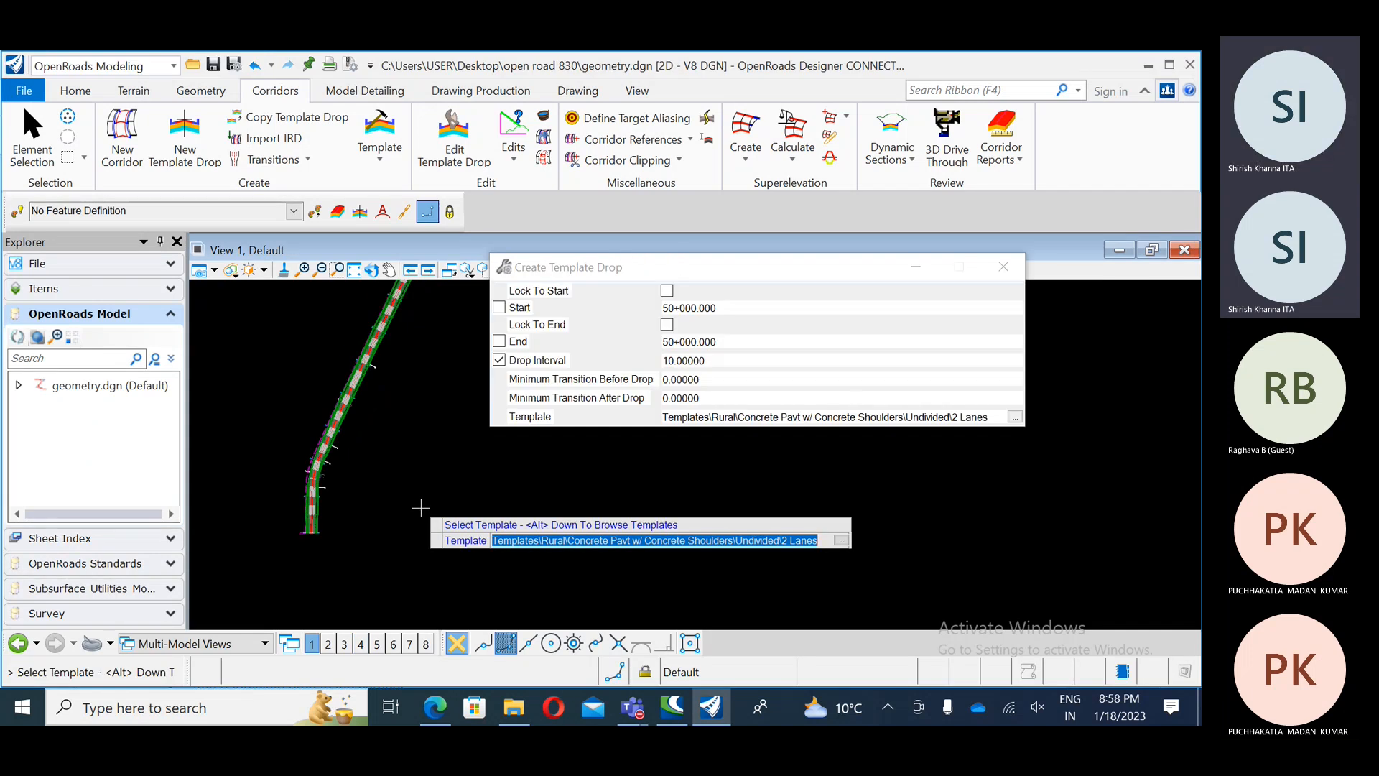
Step: Inspect the corridor's plan linework from station 50+000 through the curves and back to its start, ending the template drop command
middle_drag(371, 502, 403, 576)
scroll(344, 598, up, 8)
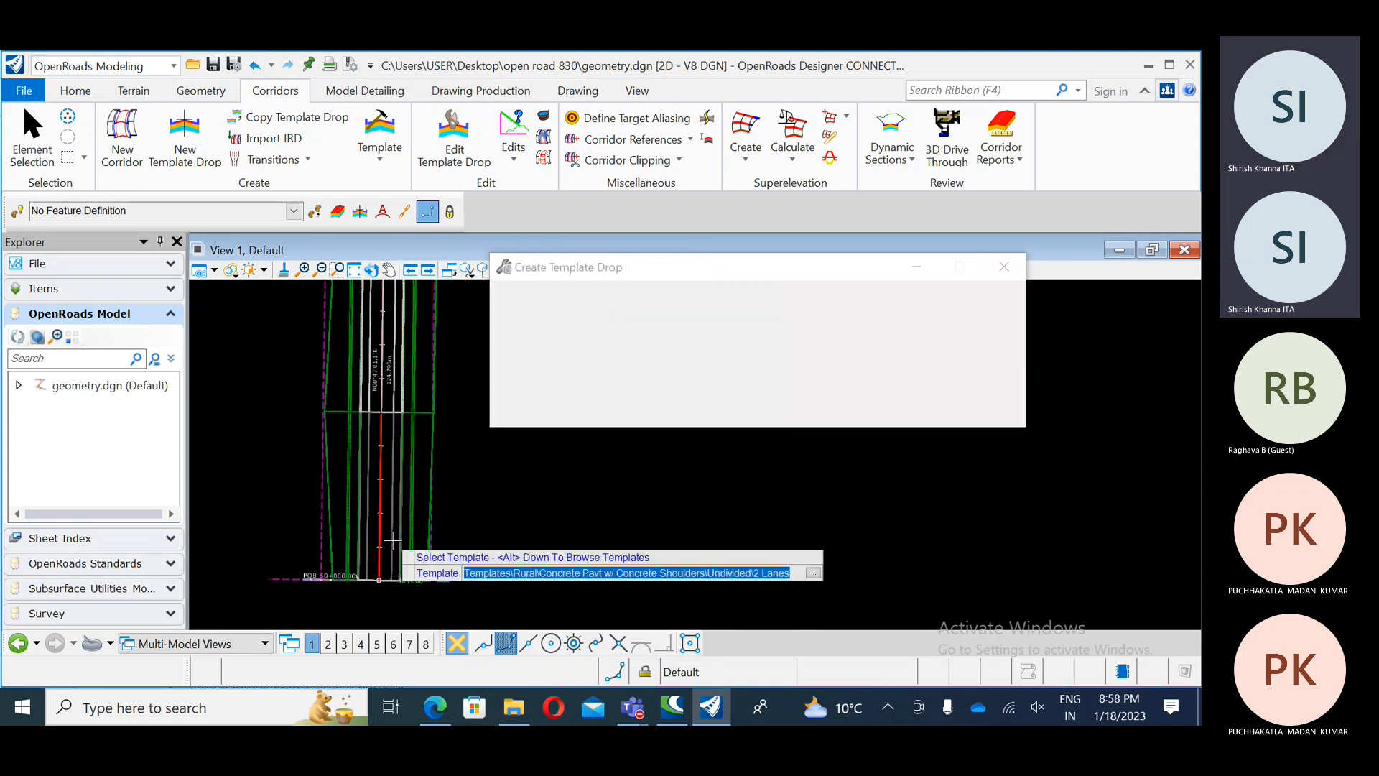
scroll(415, 551, up, 4)
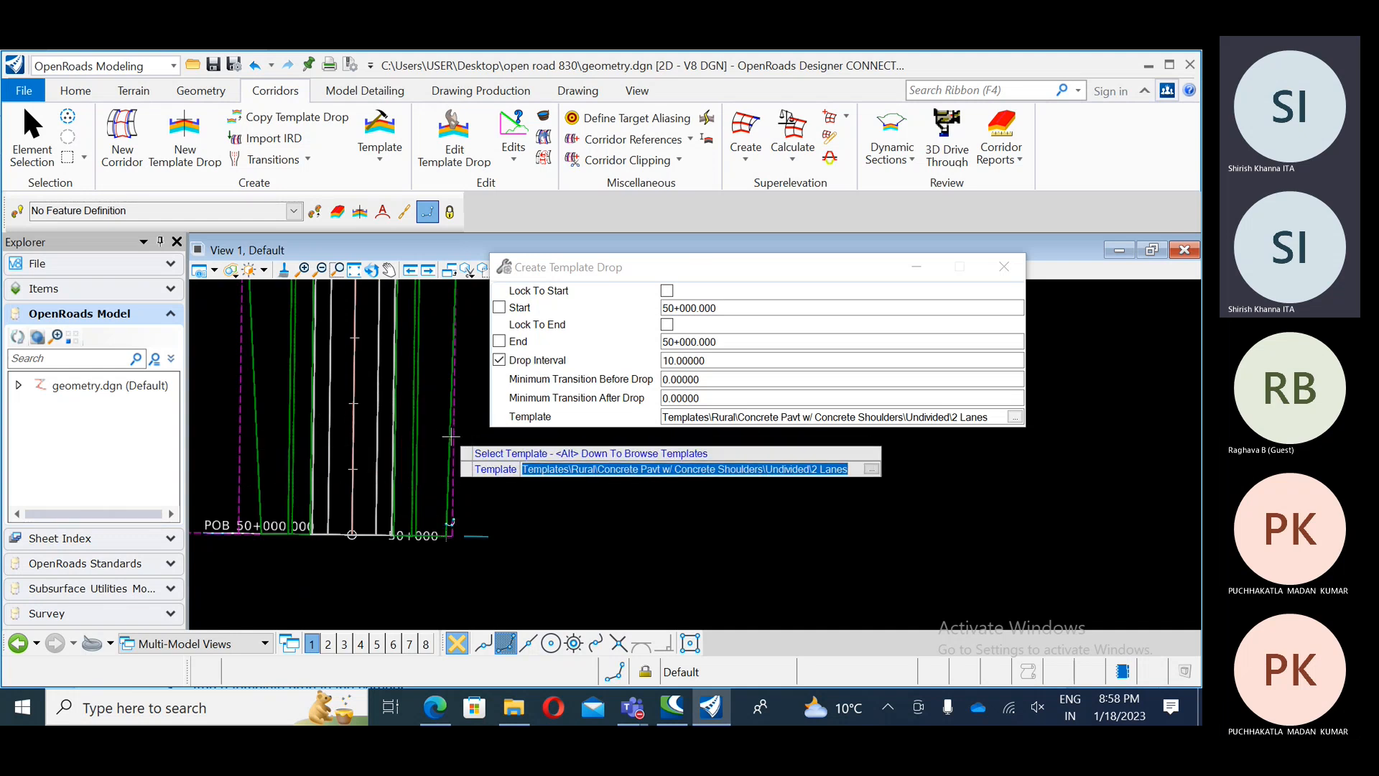
scroll(344, 500, up, 2)
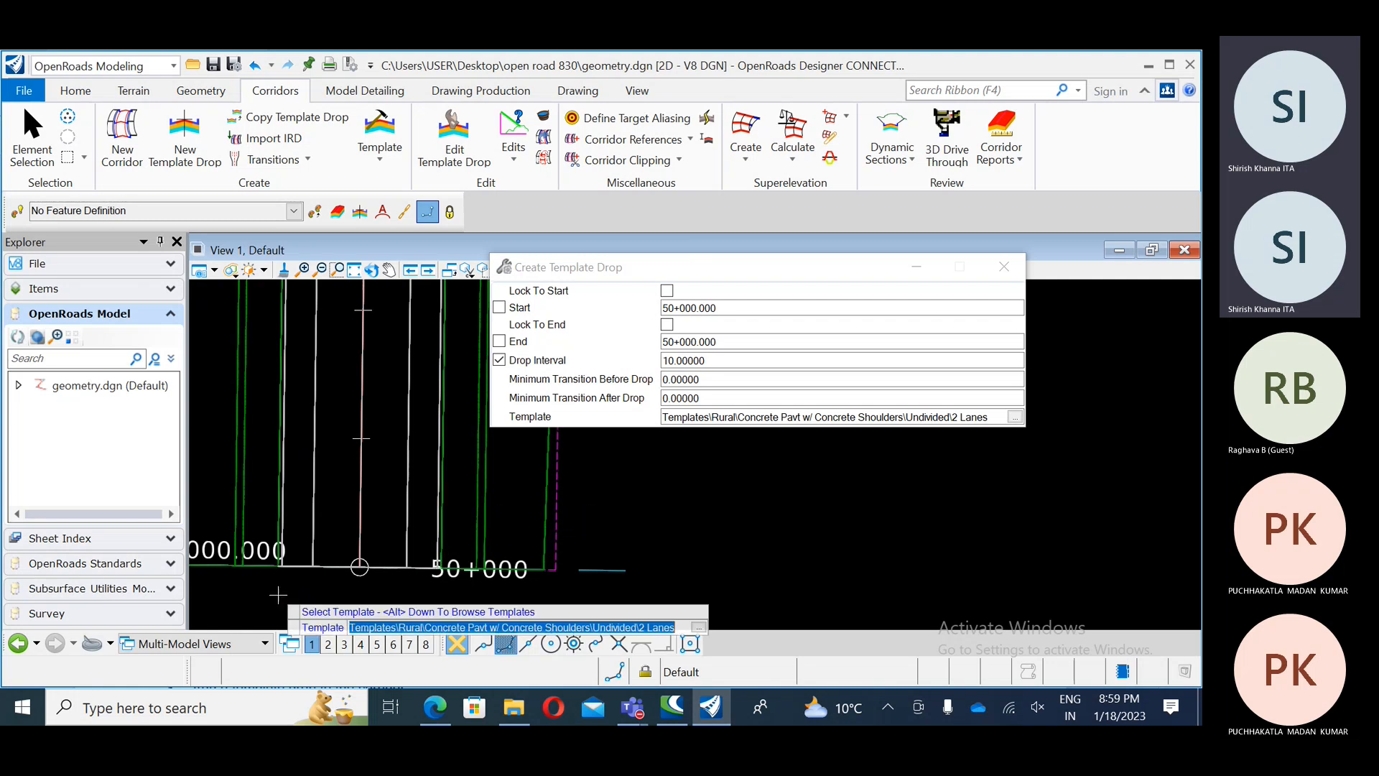
scroll(279, 595, down, 2)
middle_drag(275, 465, 336, 628)
middle_drag(343, 416, 340, 571)
scroll(339, 517, down, 2)
middle_drag(358, 392, 343, 554)
middle_drag(381, 413, 360, 586)
scroll(342, 496, down, 2)
middle_drag(403, 388, 374, 481)
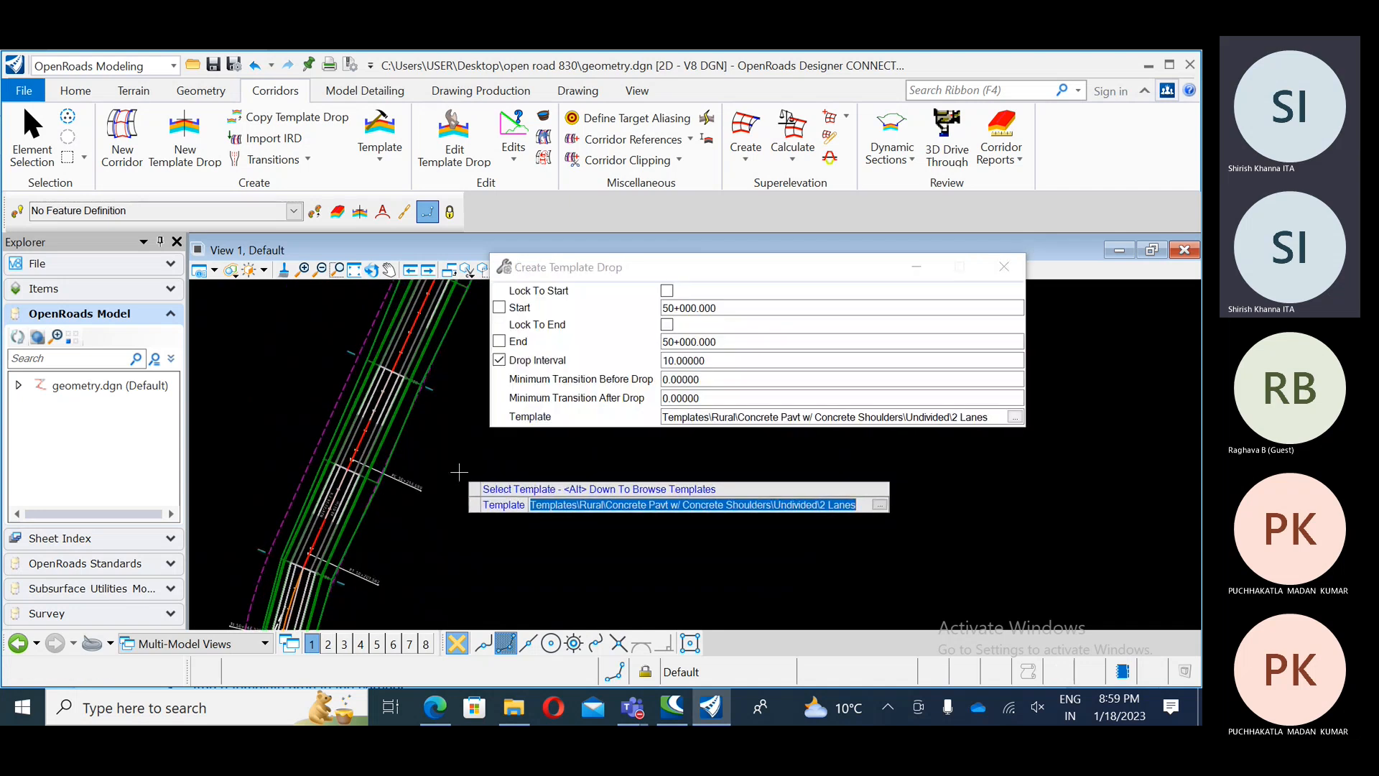
key(Escape)
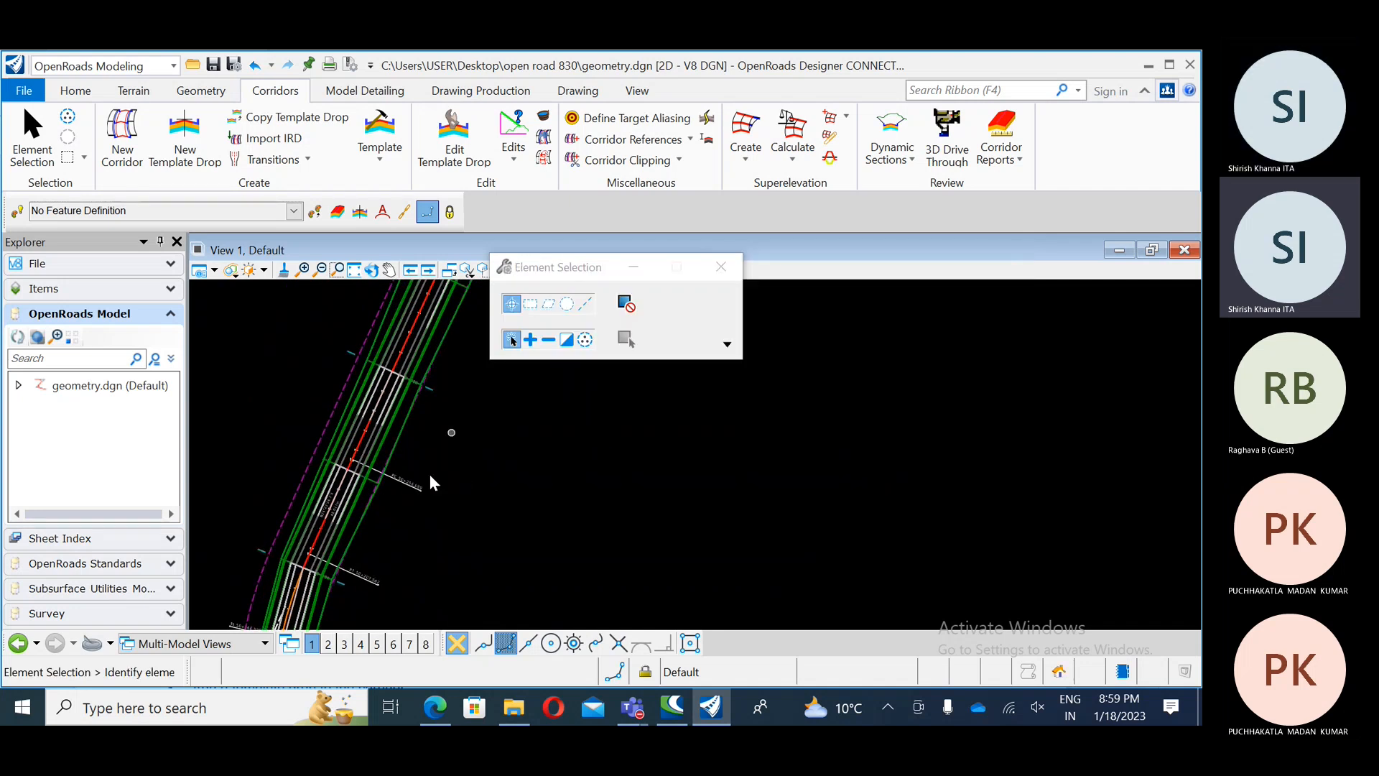
middle_drag(415, 501, 430, 351)
scroll(430, 432, down, 2)
middle_drag(420, 523, 451, 396)
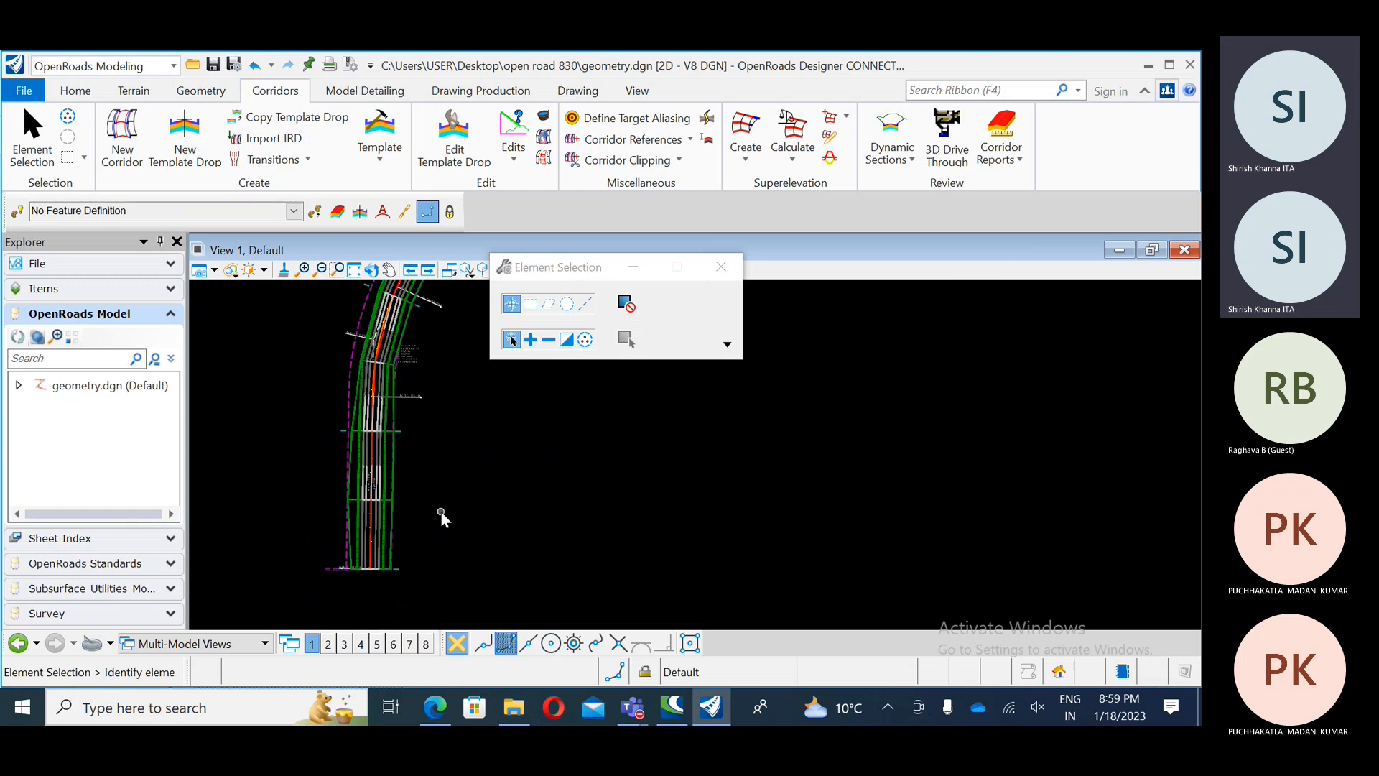
middle_drag(468, 484, 648, 517)
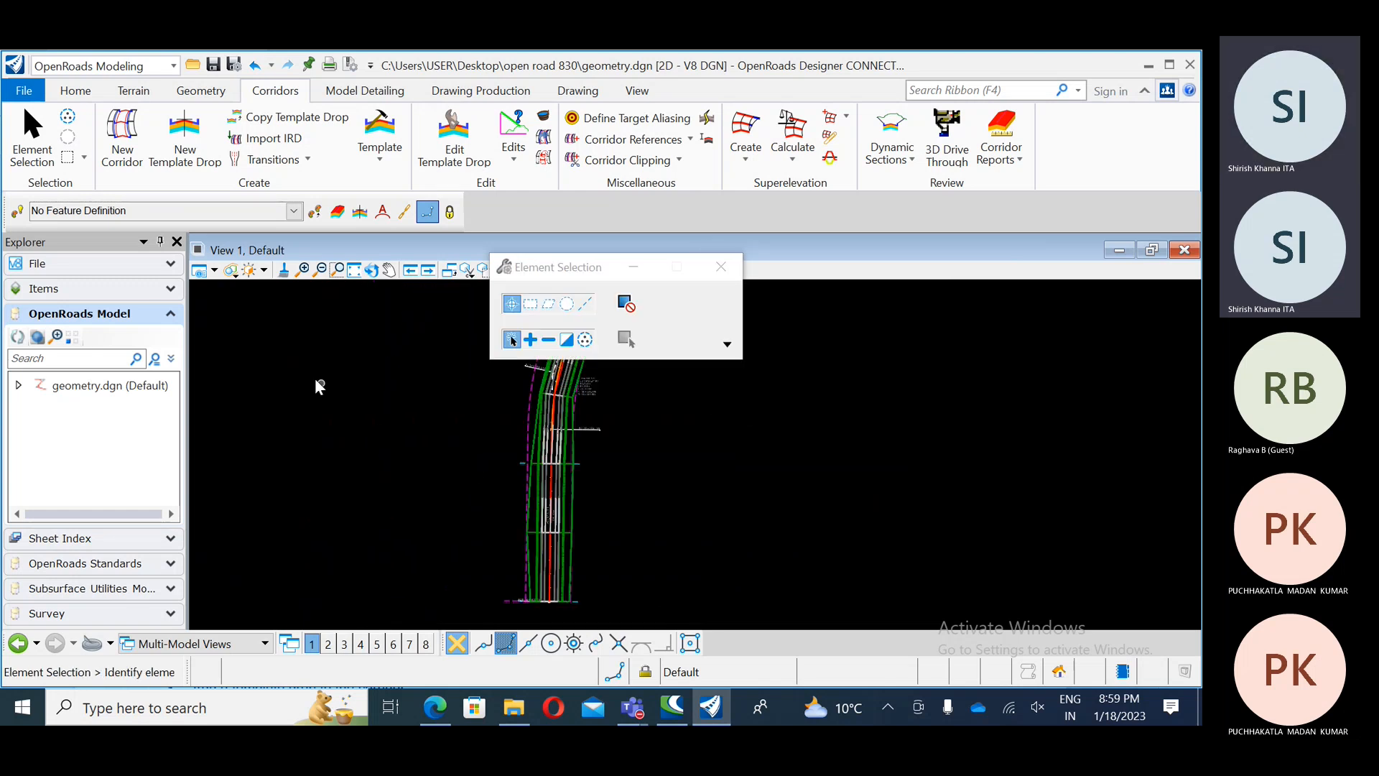
right_click(293, 367)
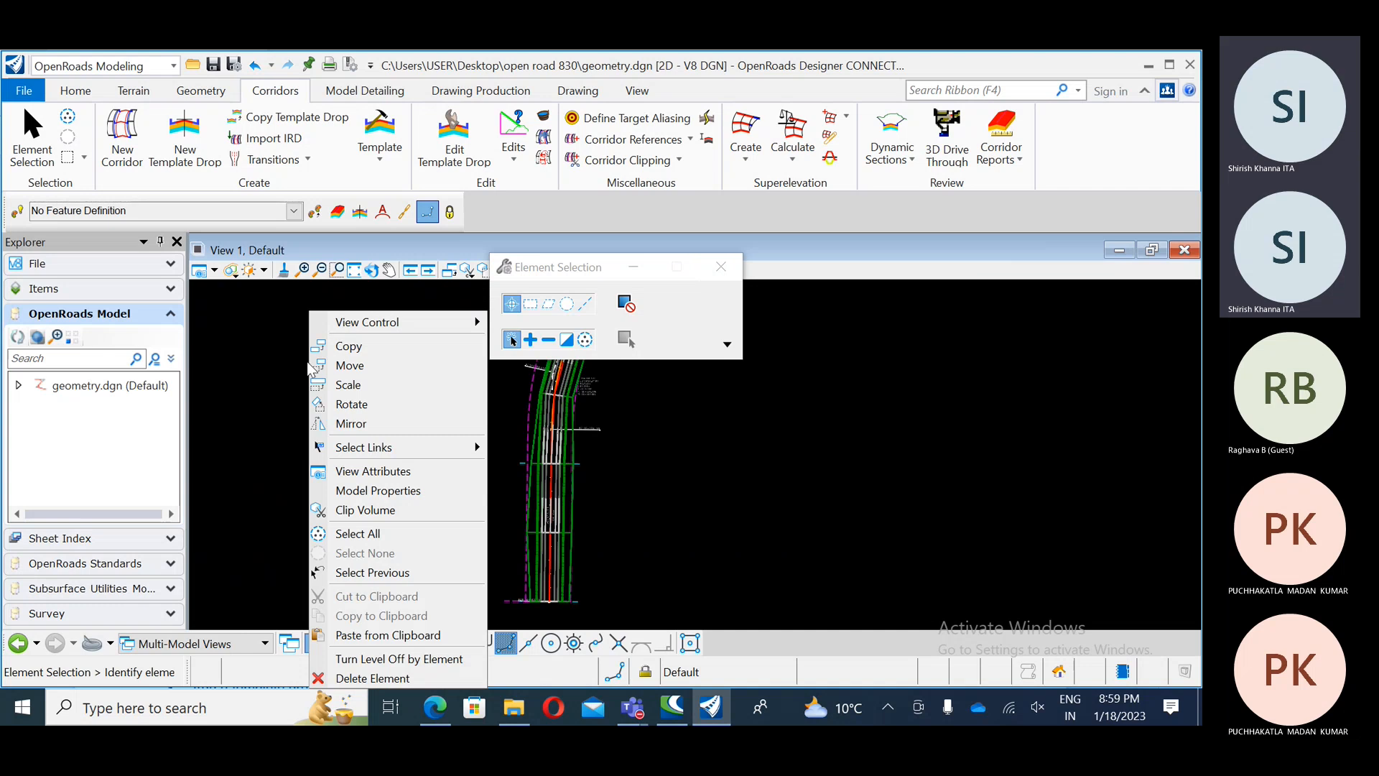
click(349, 385)
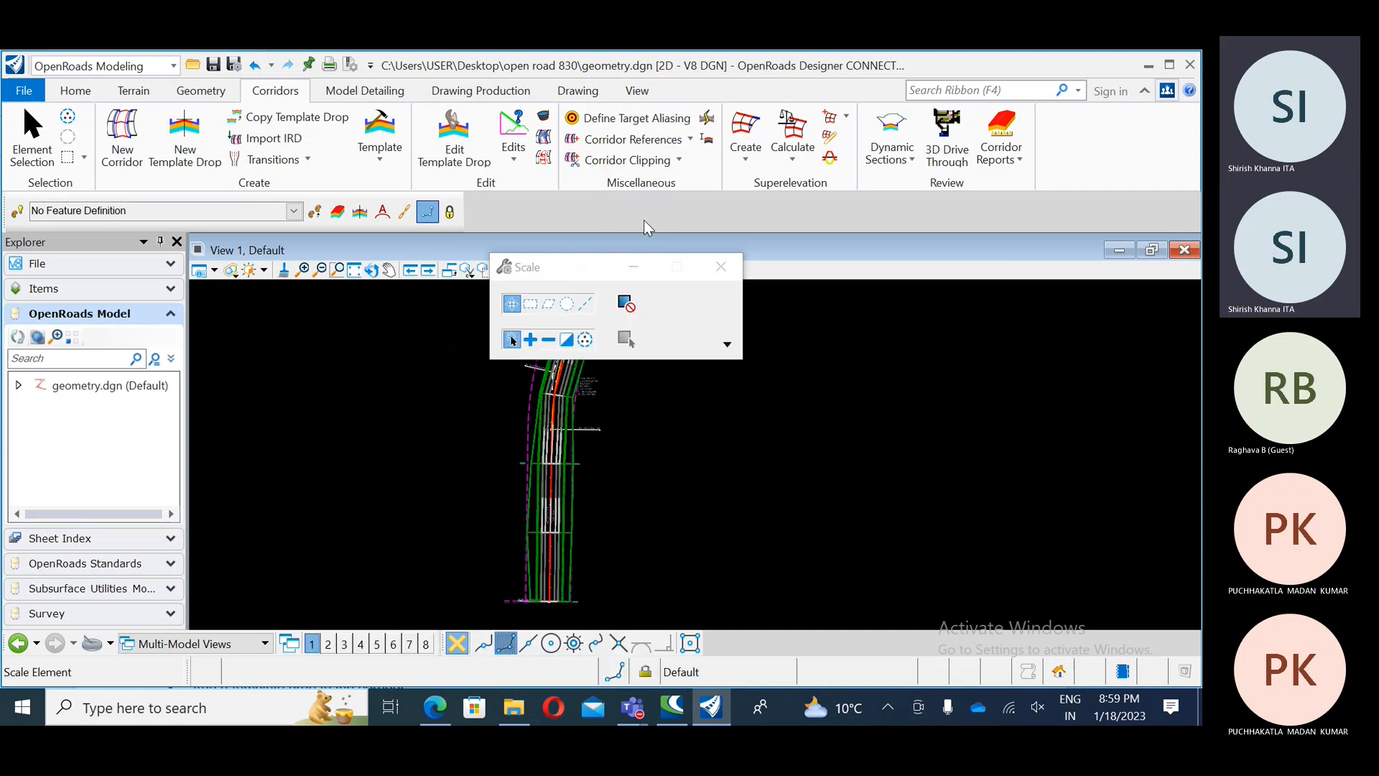
drag(568, 266, 695, 267)
click(964, 244)
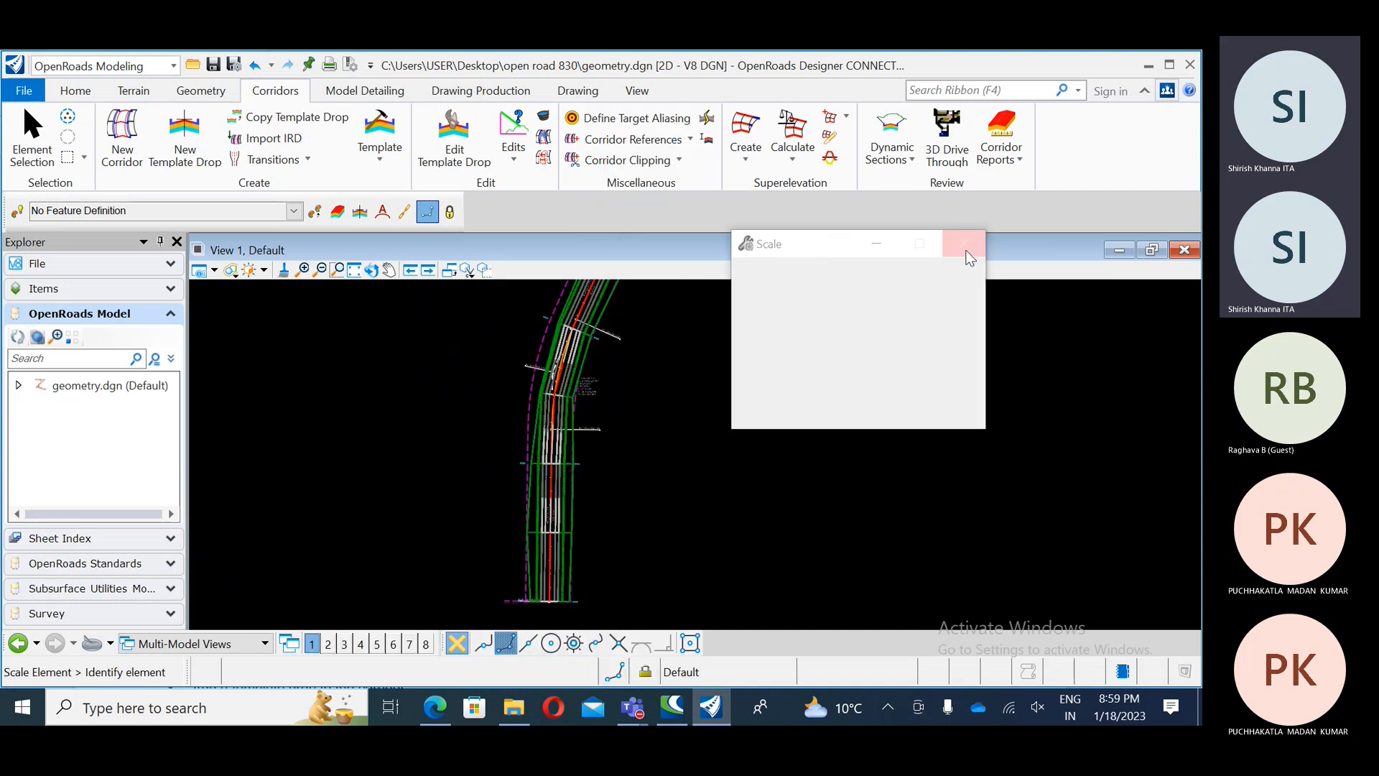
Step: Show the 2D plan view and the Default-3D view side by side, and move the tool settings dialog off the 3D view
right_click(278, 365)
mouse_move(388, 302)
click(546, 320)
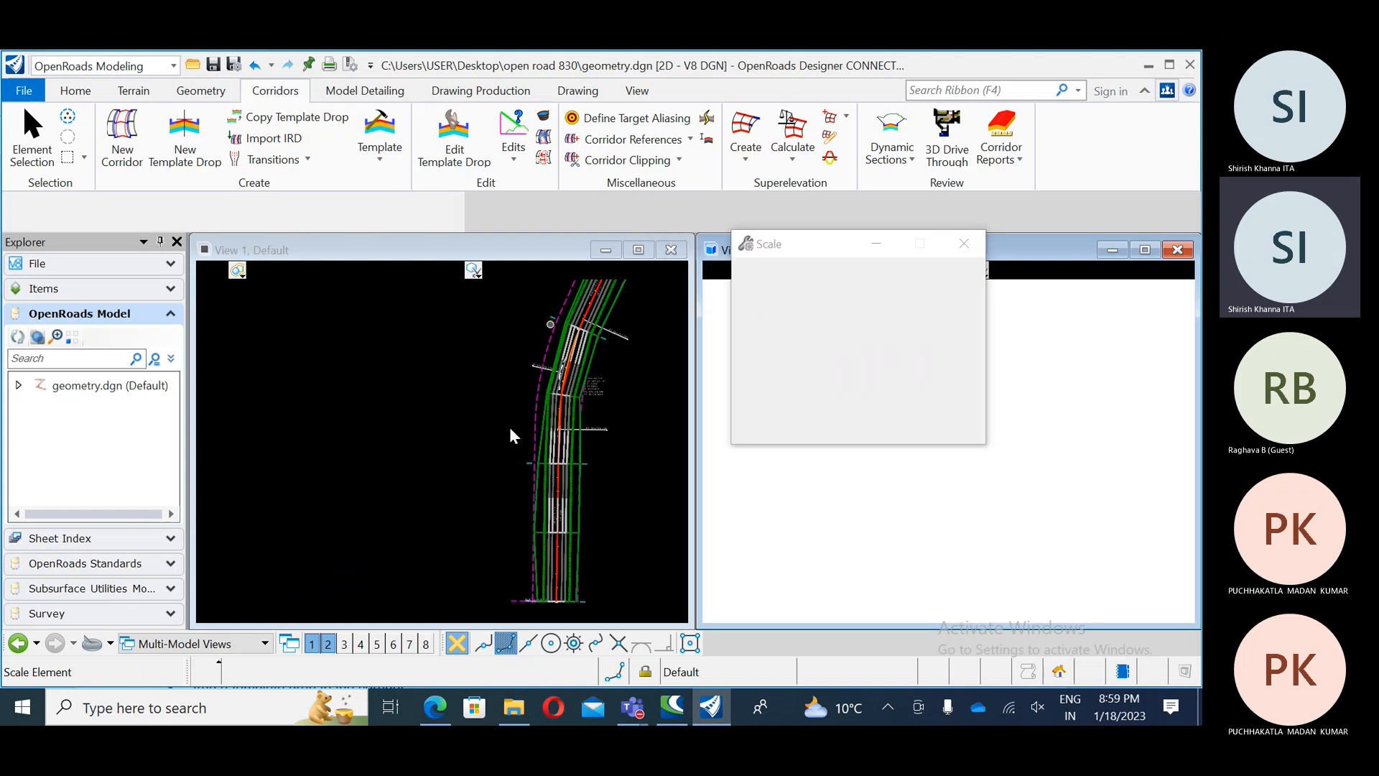
drag(822, 247, 500, 248)
Step: Examine the corridor model's start end in the 3D view, checking the pavement layers, edges and side slopes from an oblique angle
middle_drag(855, 482, 769, 374)
middle_drag(1045, 420, 945, 481)
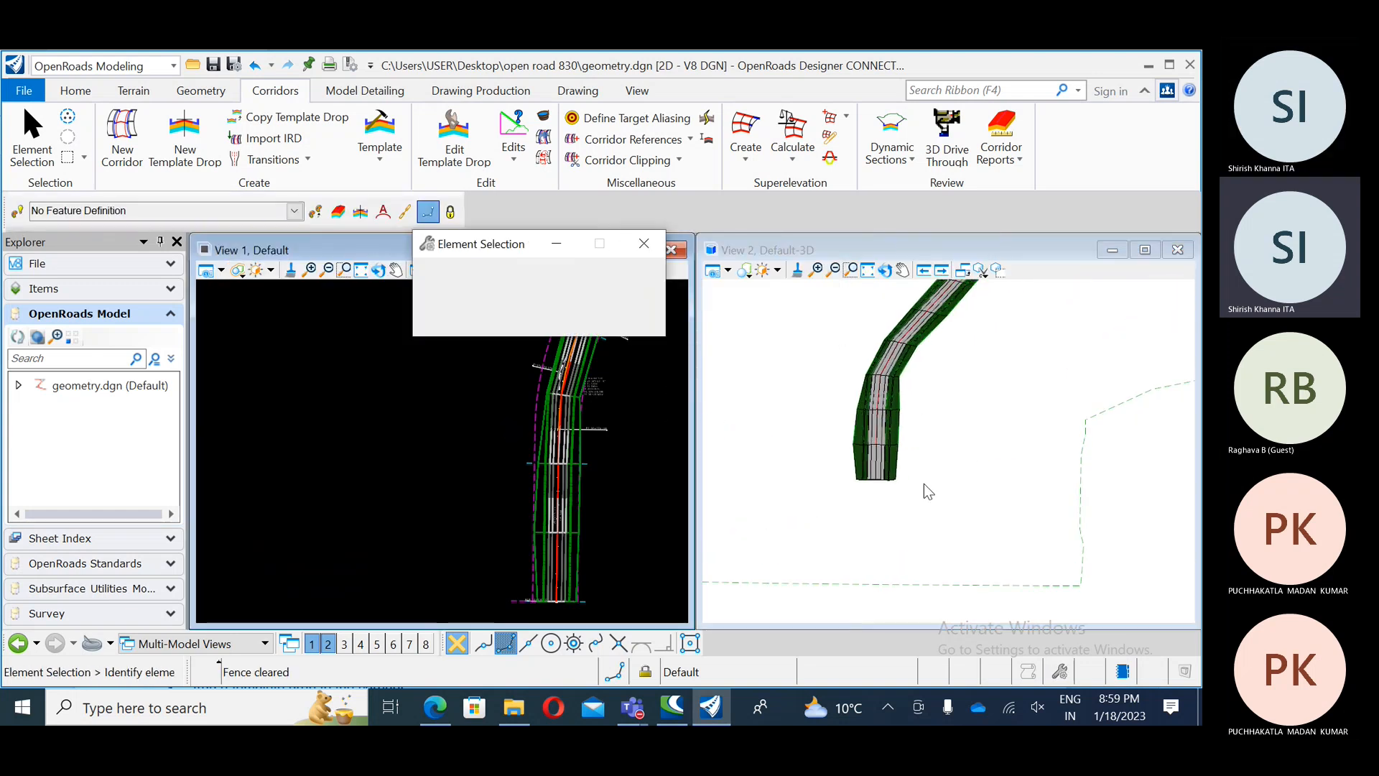
scroll(833, 462, up, 4)
scroll(943, 458, up, 2)
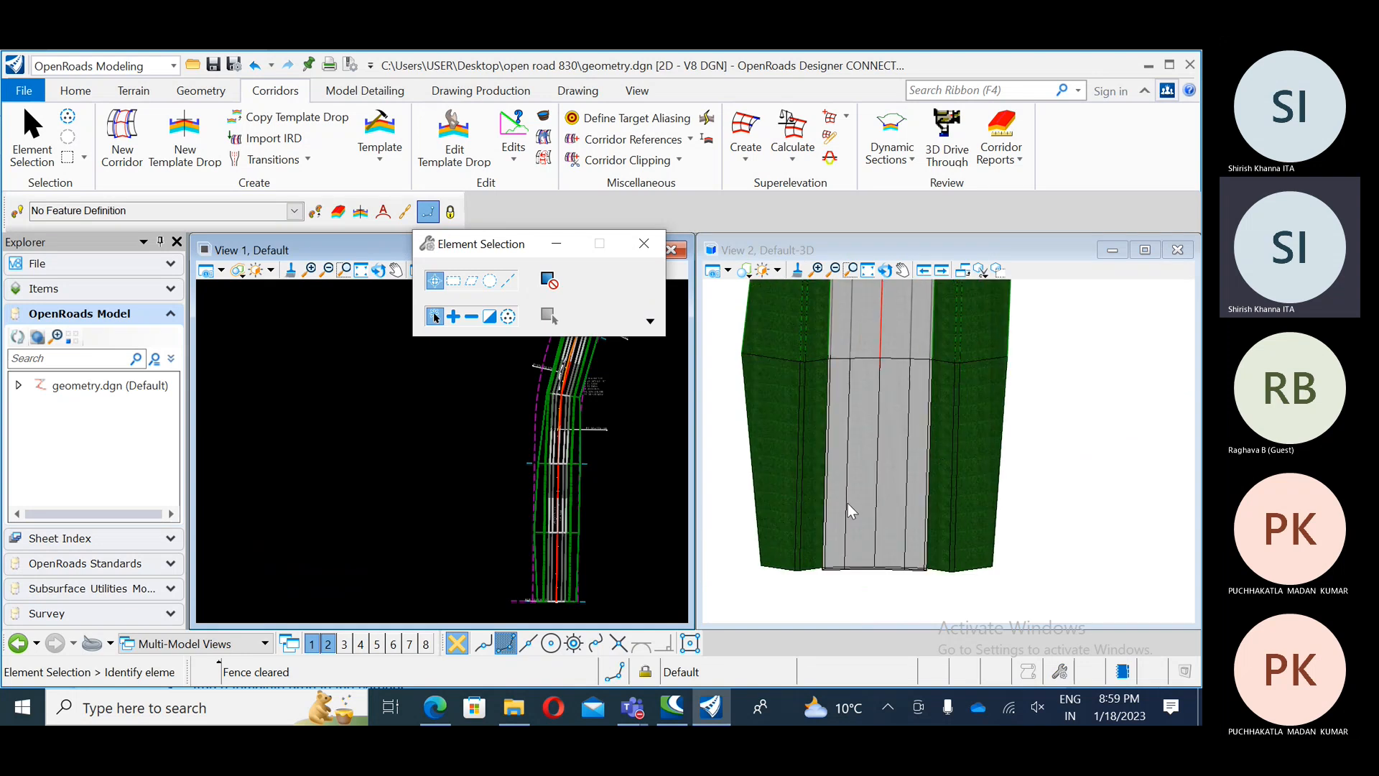
shift+middle_drag(842, 534, 884, 484)
scroll(794, 508, up, 3)
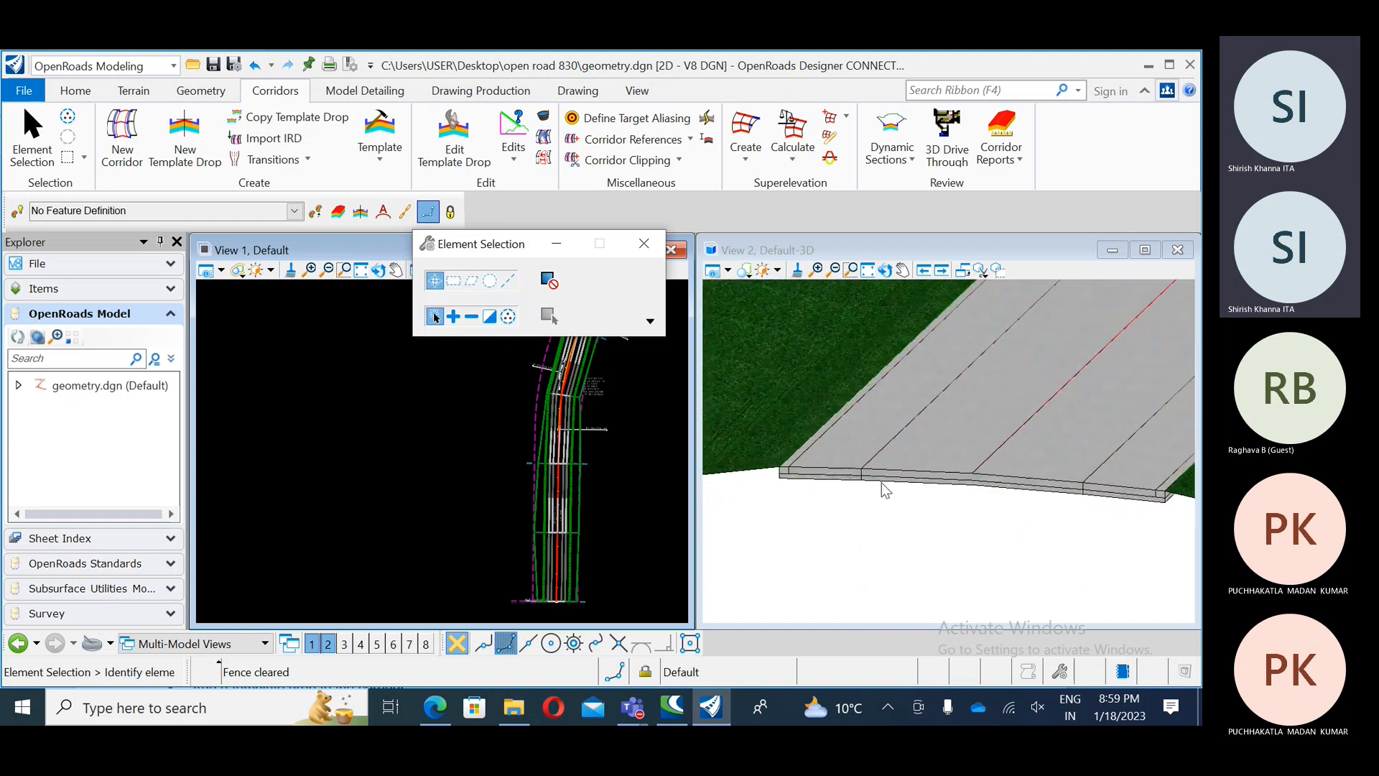
scroll(945, 467, up, 2)
middle_drag(798, 471, 915, 468)
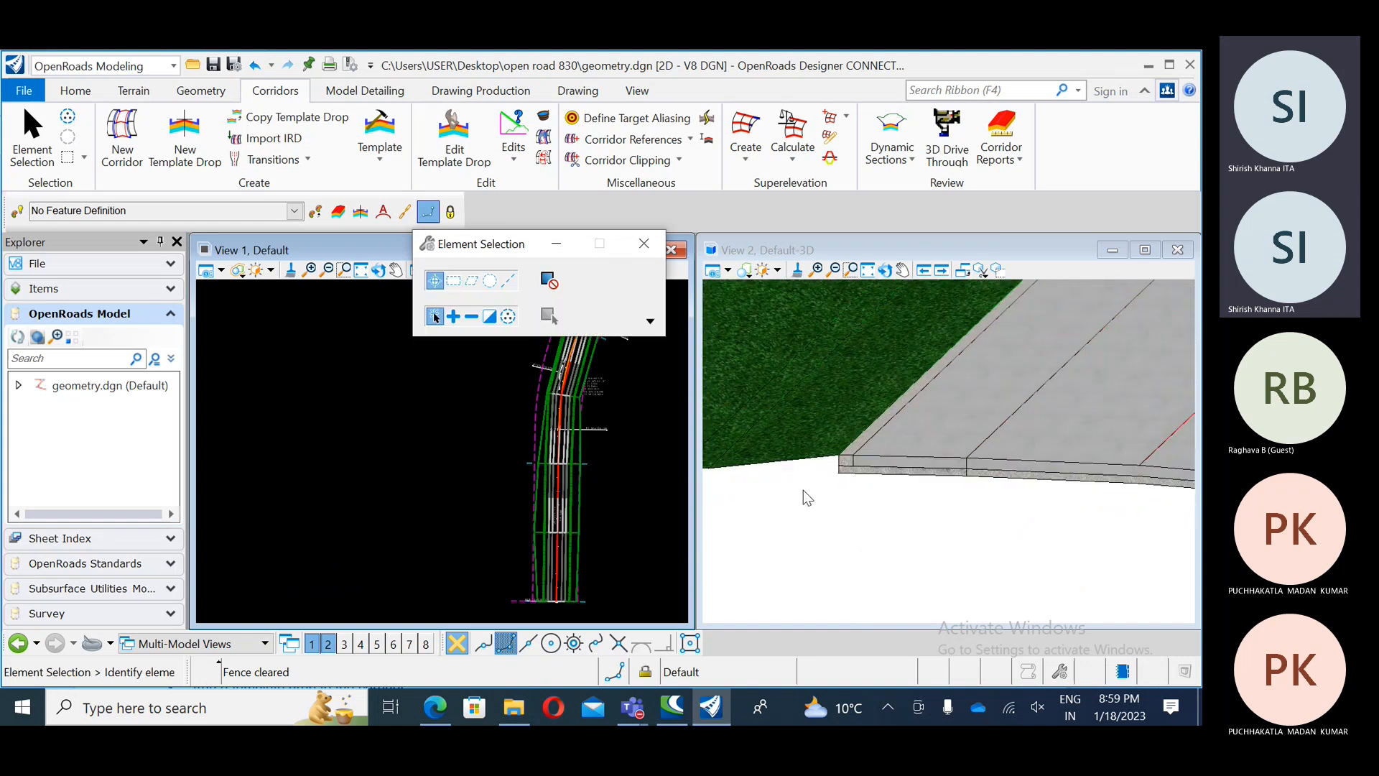
scroll(803, 491, down, 2)
middle_drag(1012, 350, 871, 499)
middle_drag(1016, 316, 799, 438)
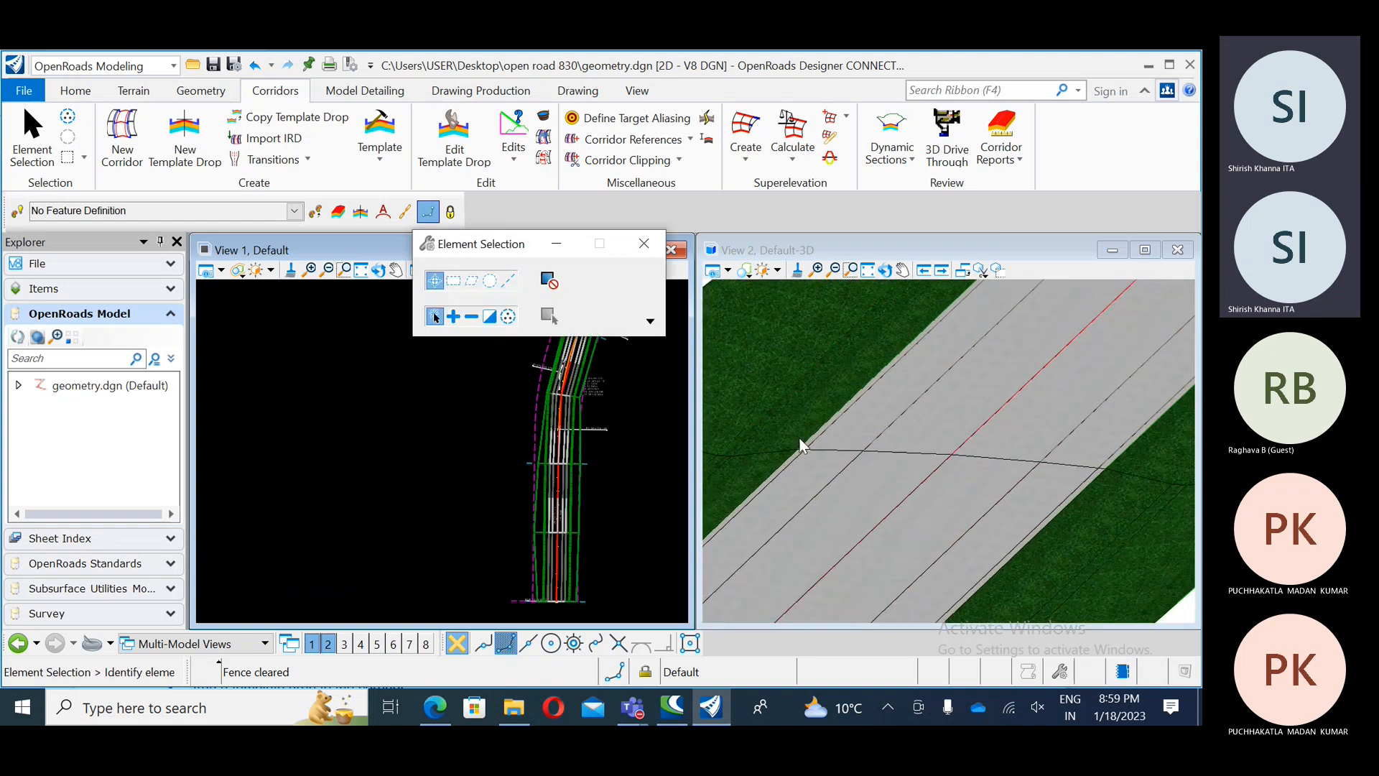
middle_drag(963, 438, 901, 522)
scroll(837, 412, down, 3)
middle_drag(1049, 385, 889, 424)
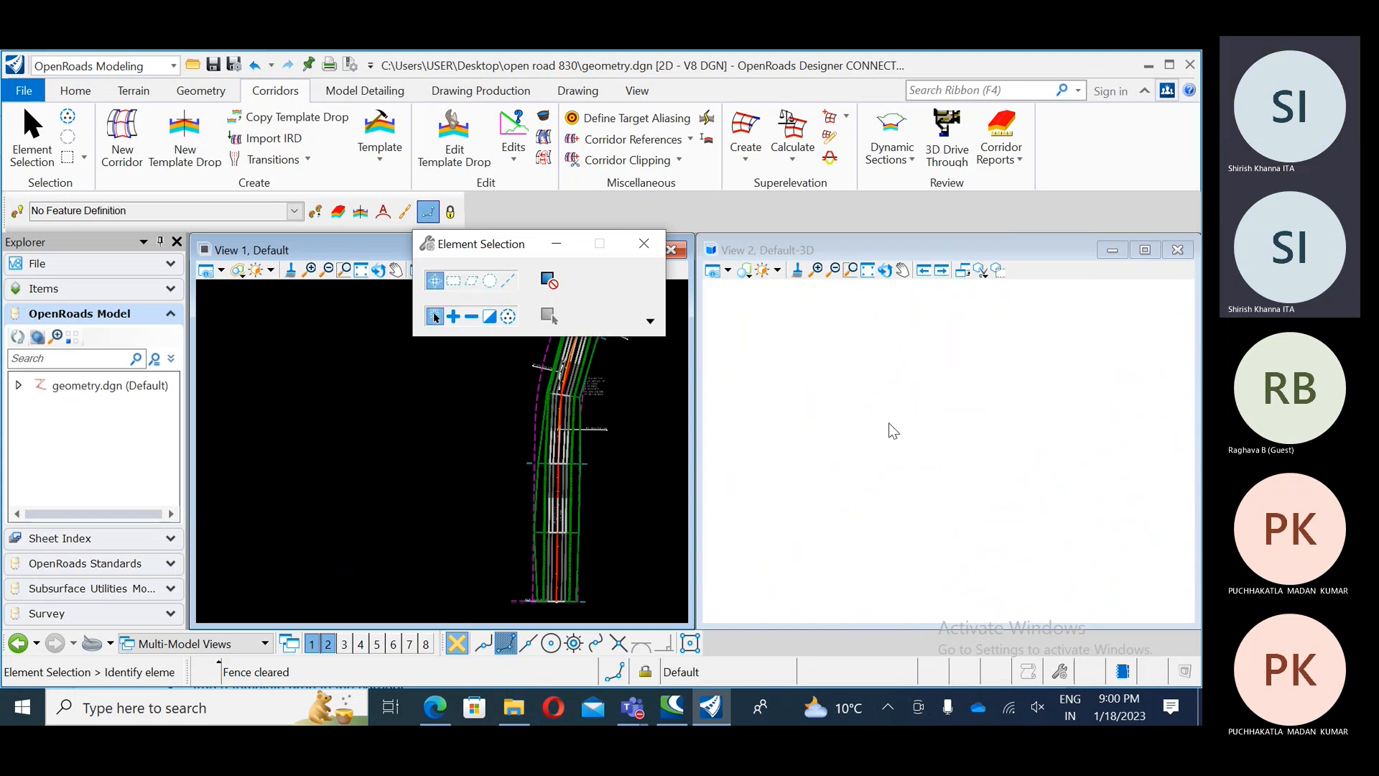
Step: Fit the 3D view to the whole model and examine the far end of the corridor from an oblique angle
click(867, 270)
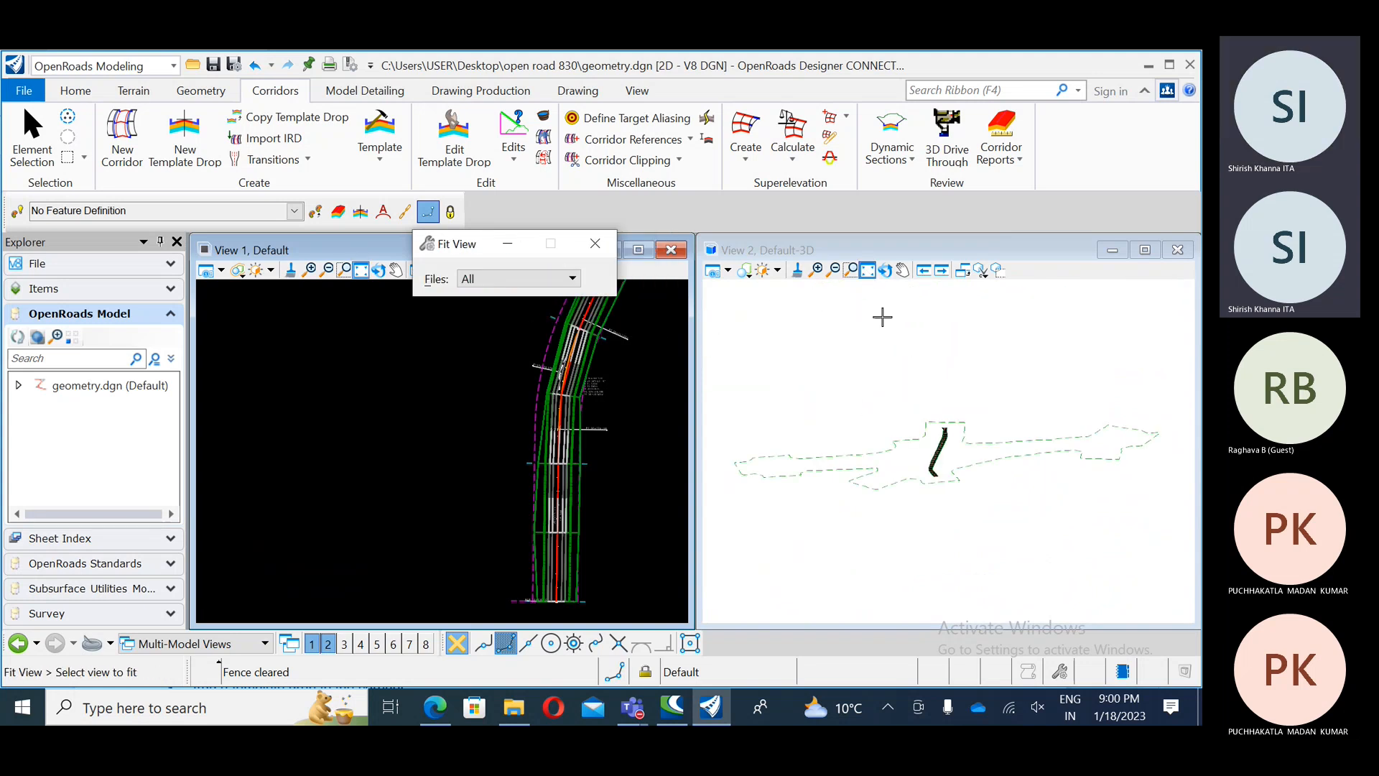
scroll(936, 468, up, 4)
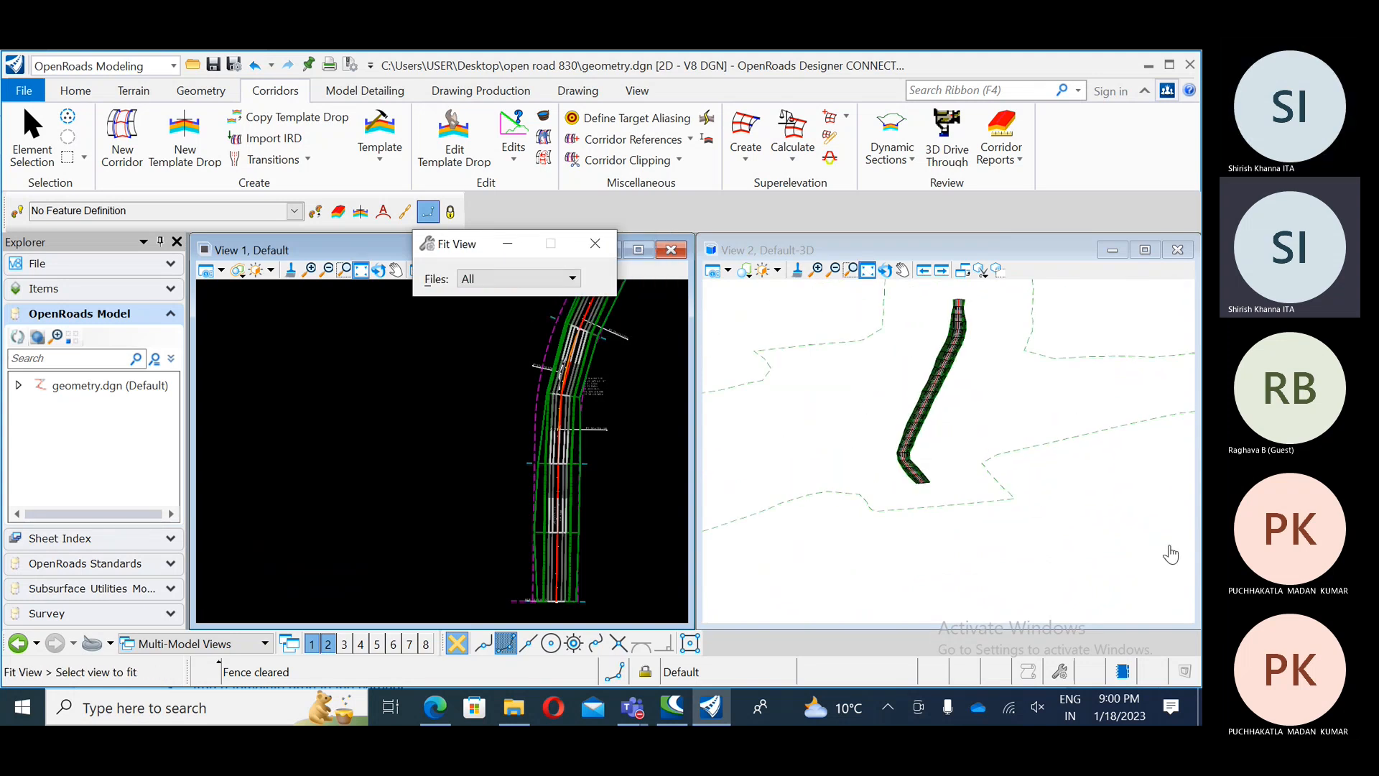
scroll(941, 371, up, 5)
middle_drag(958, 344, 965, 534)
scroll(964, 373, up, 4)
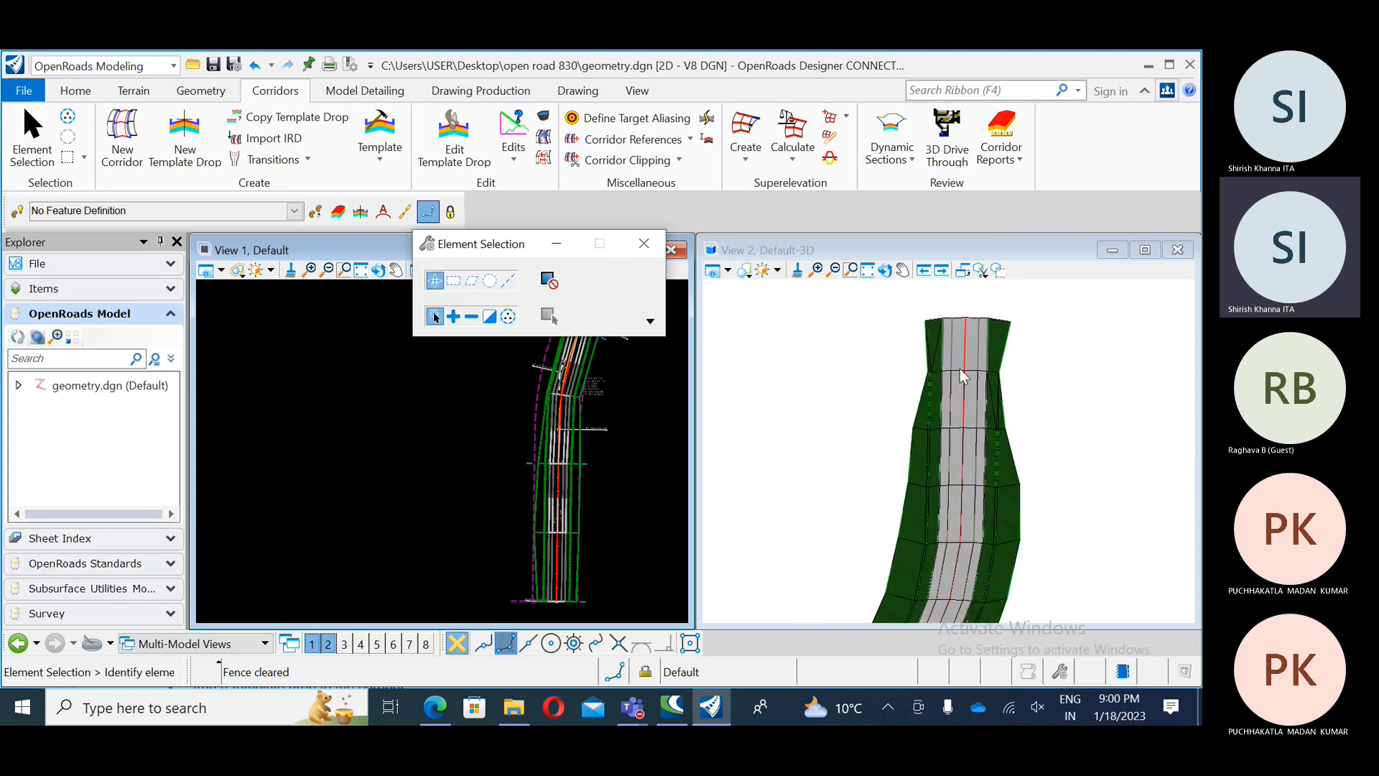
shift+middle_drag(952, 428, 993, 535)
scroll(994, 535, up, 2)
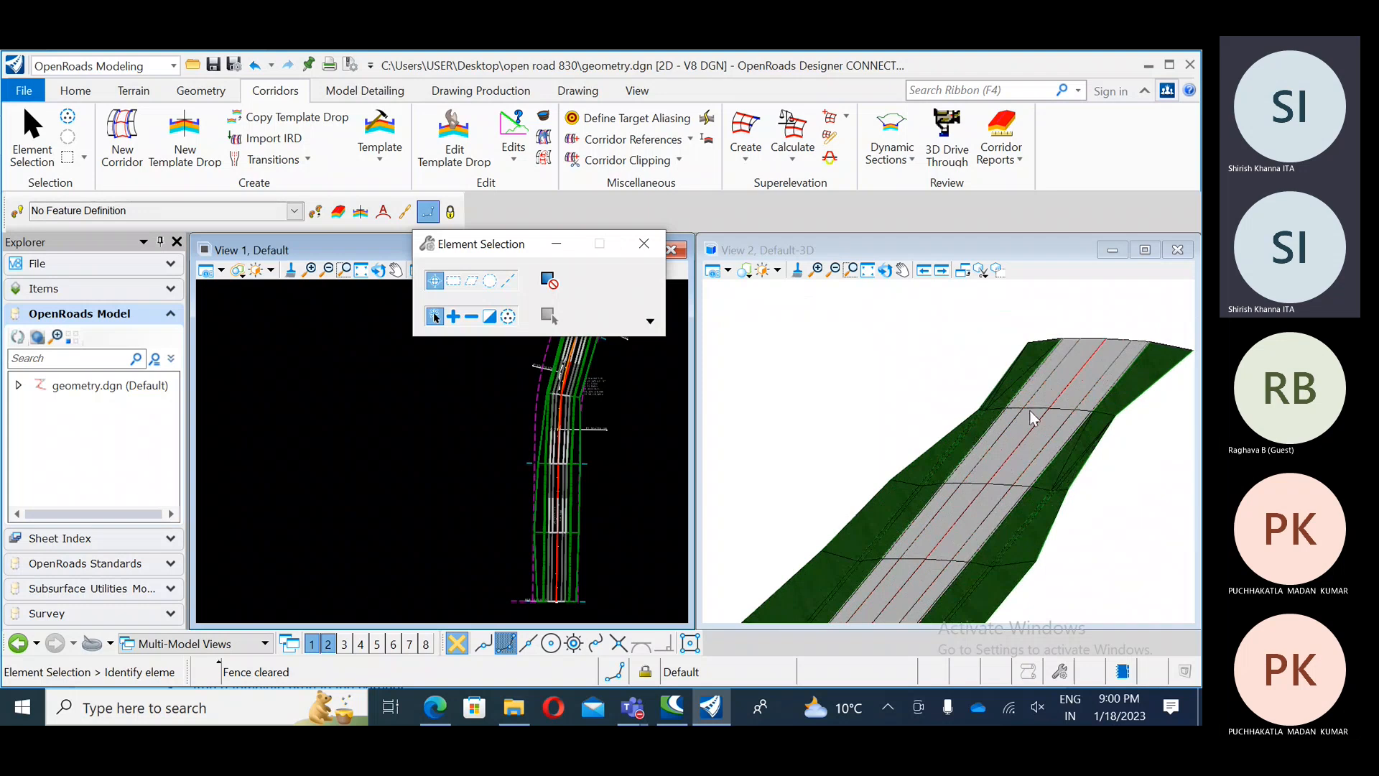
scroll(934, 397, up, 2)
scroll(934, 397, down, 4)
middle_drag(887, 517, 948, 451)
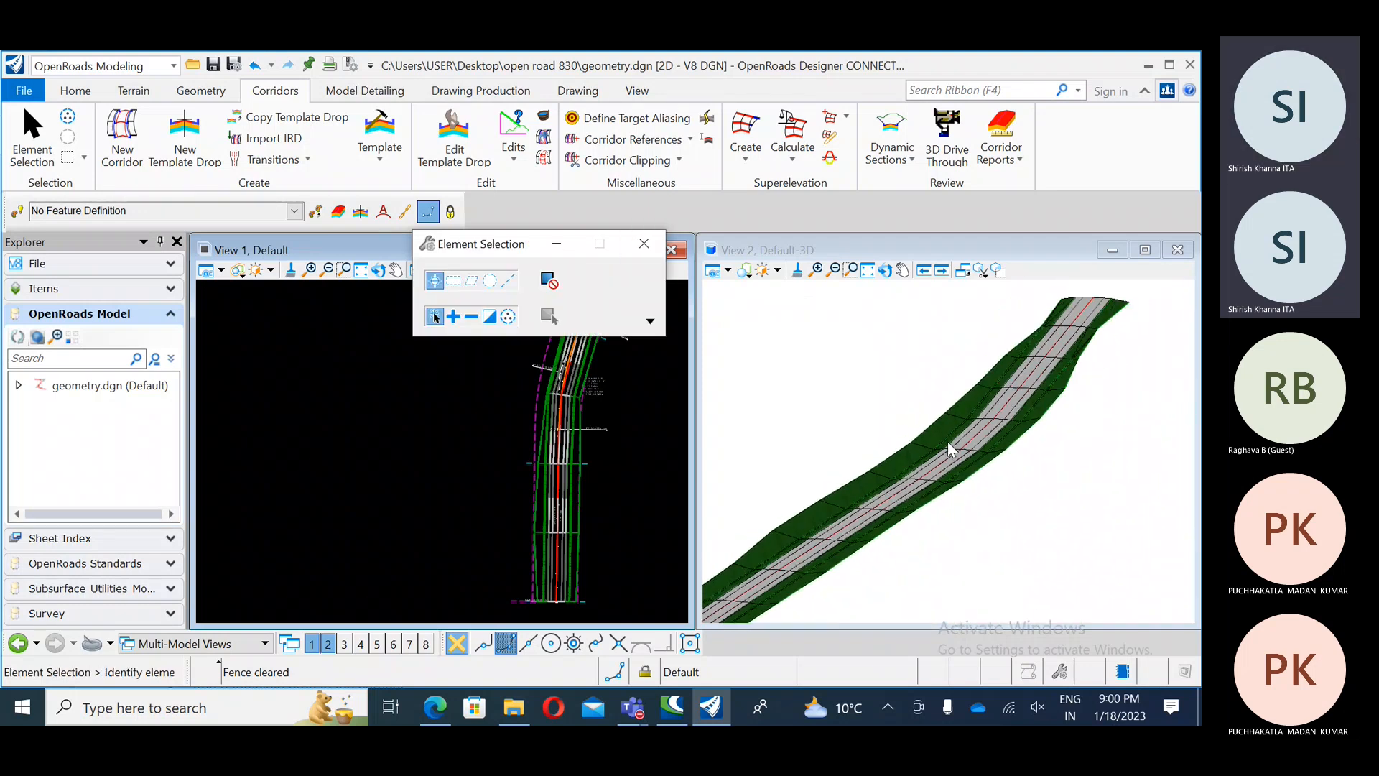
Step: Follow the 3D corridor back to its start and inspect the pavement end section and adjoining slopes from several angles
middle_drag(898, 516, 1065, 369)
scroll(883, 493, down, 1)
middle_drag(884, 493, 1021, 390)
middle_drag(902, 479, 872, 518)
scroll(872, 517, up, 5)
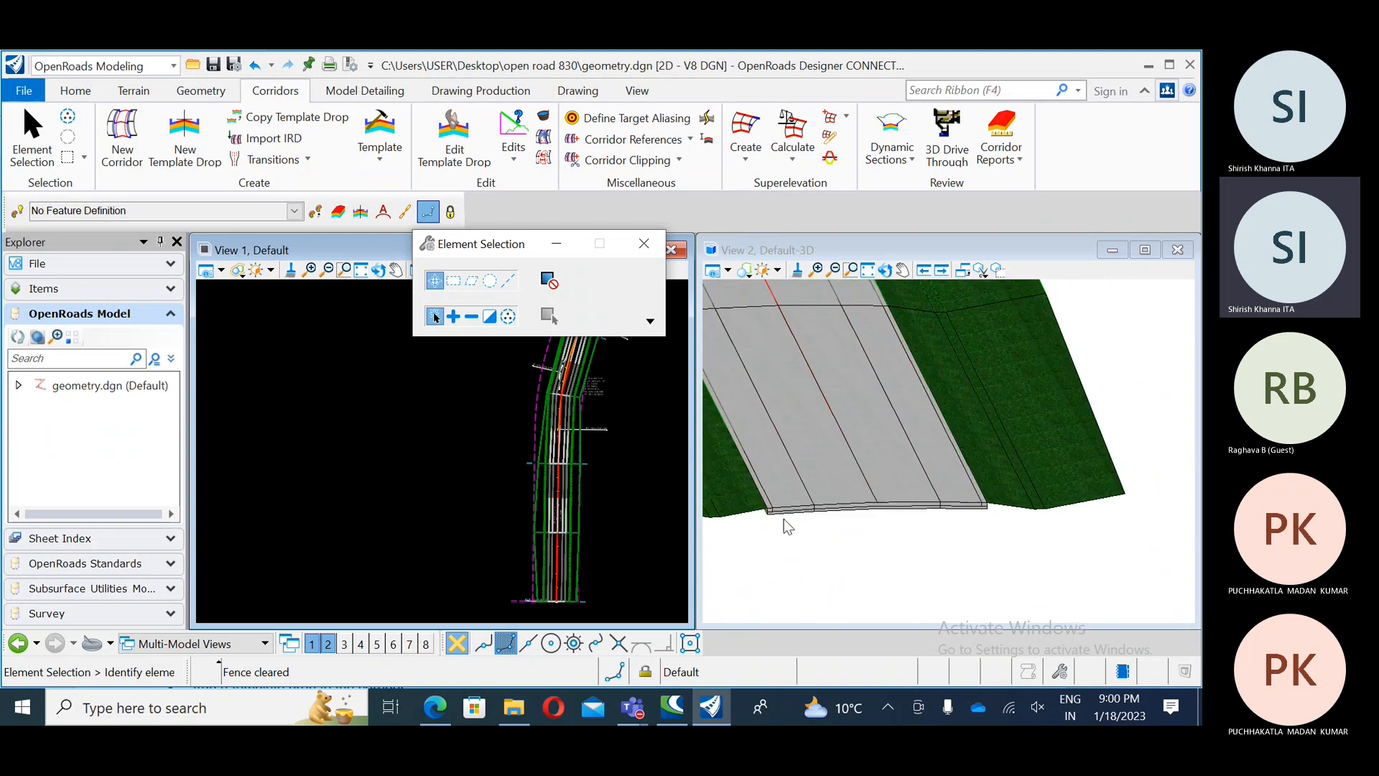
scroll(862, 521, down, 4)
shift+middle_drag(868, 510, 755, 442)
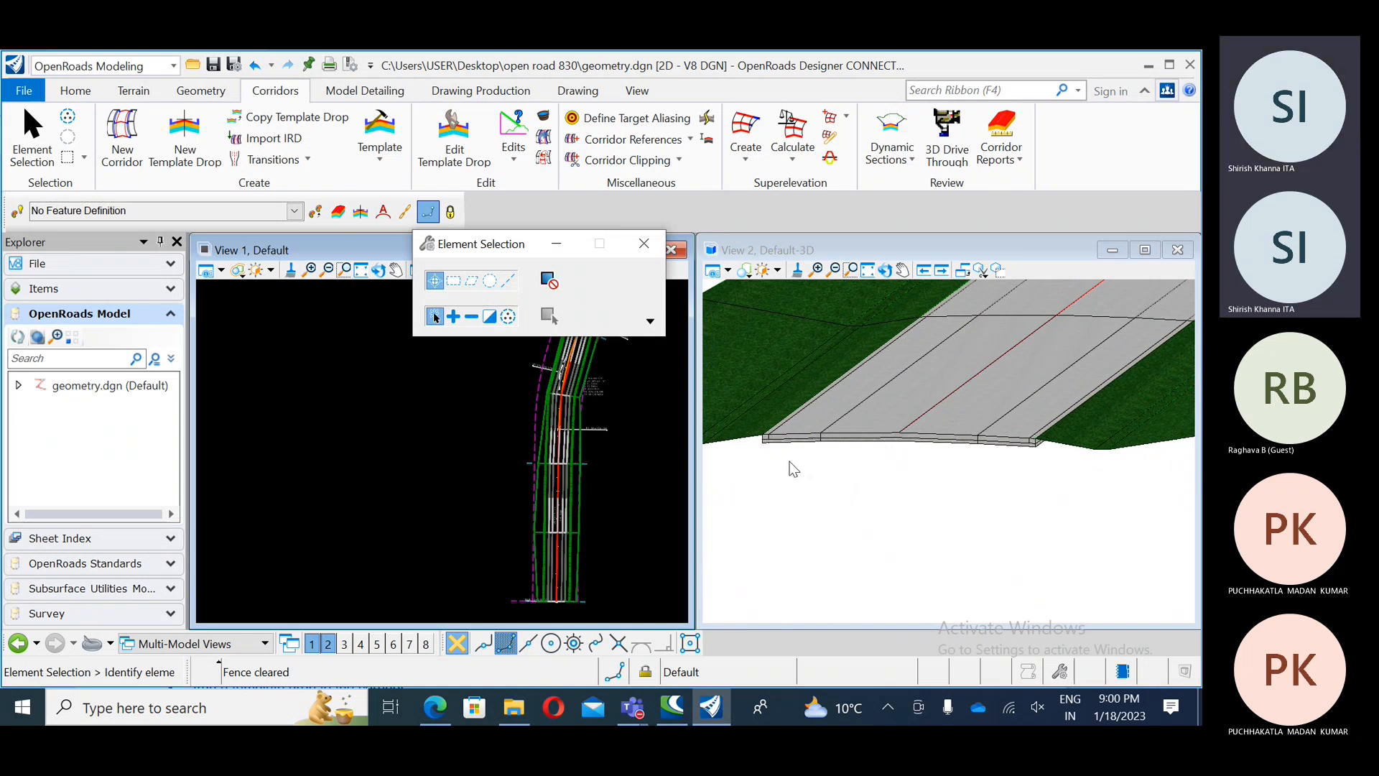
shift+middle_drag(793, 469, 1030, 410)
middle_drag(894, 372, 891, 457)
scroll(847, 395, down, 1)
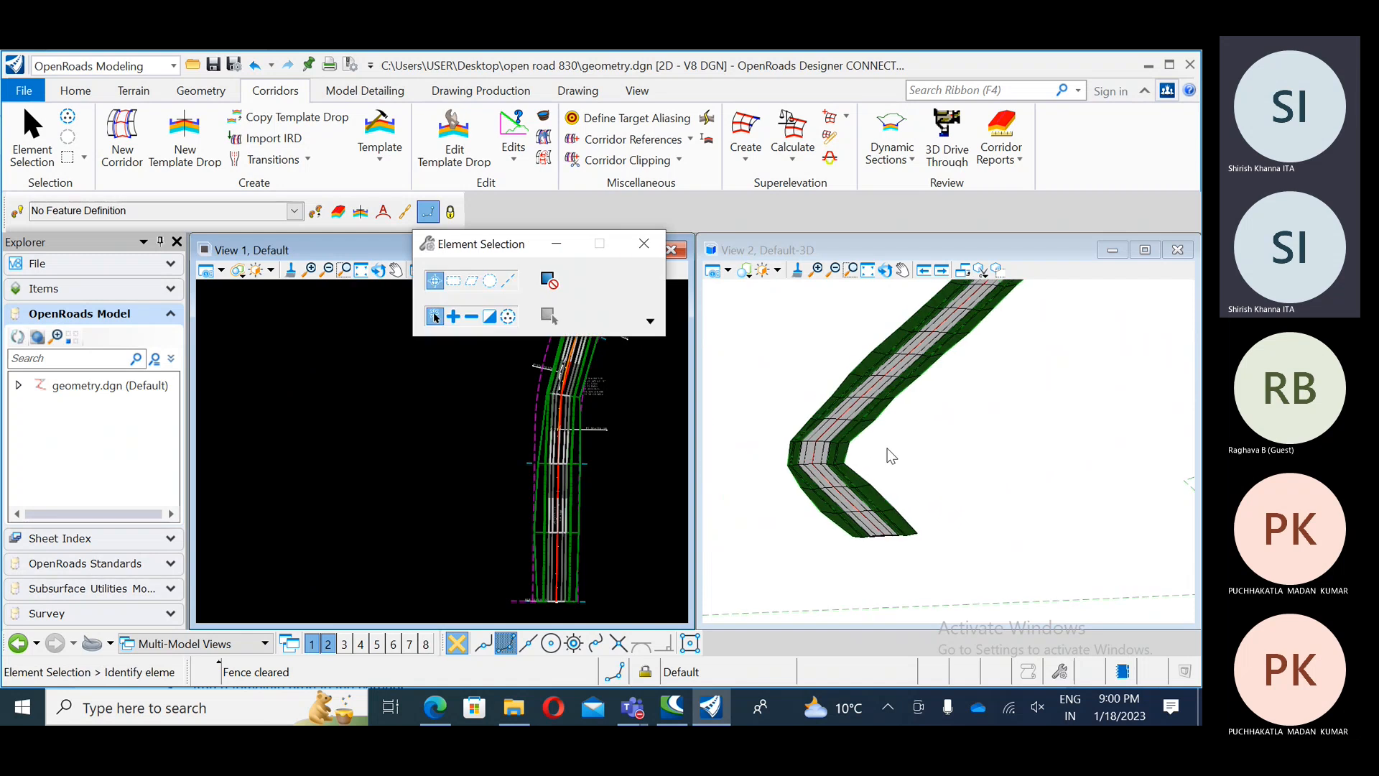
Step: Select the London Rd corridor in the plan view, review its available corridor tools, and clear the selection
mouse_move(575, 519)
middle_down()
mouse_move(345, 540)
mouse_move(298, 559)
middle_up()
scroll(298, 559, up, 2)
scroll(330, 503, up, 2)
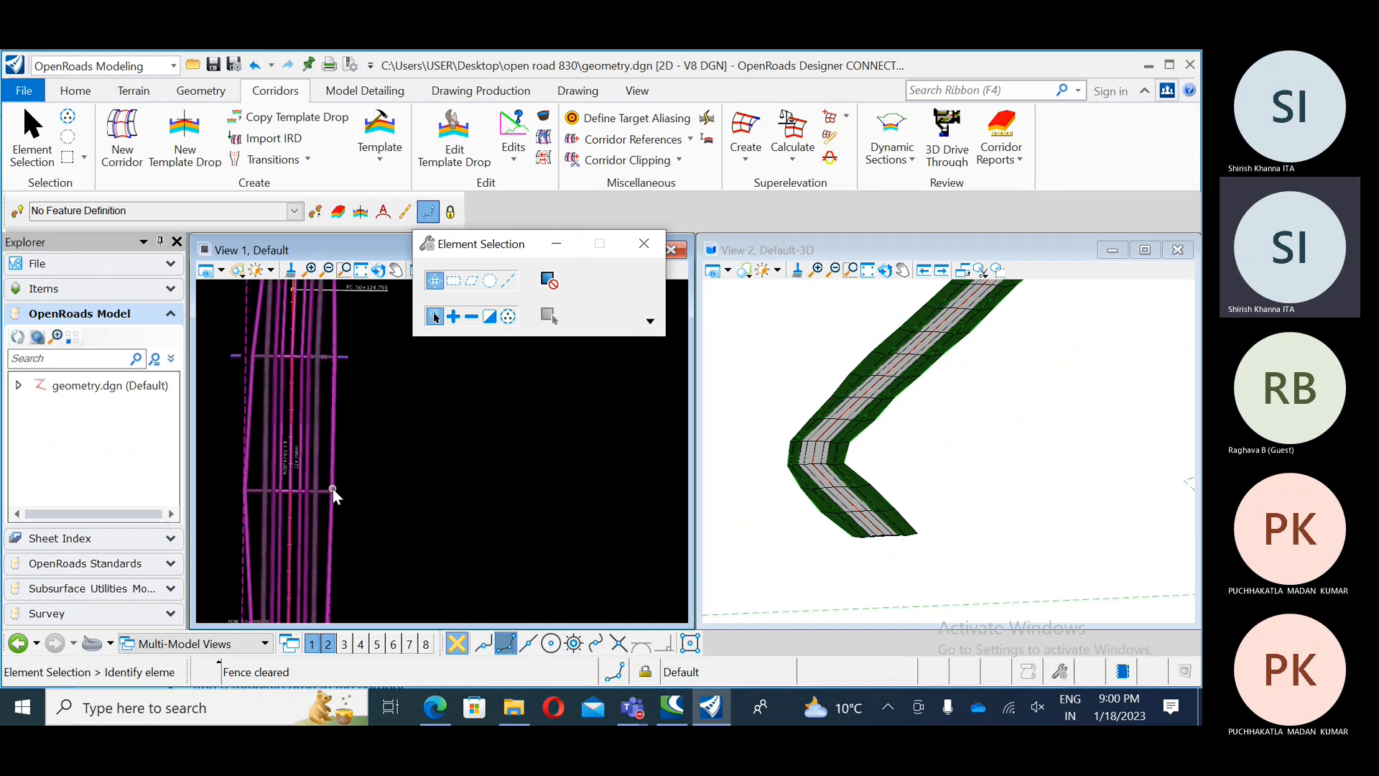
mouse_move(334, 495)
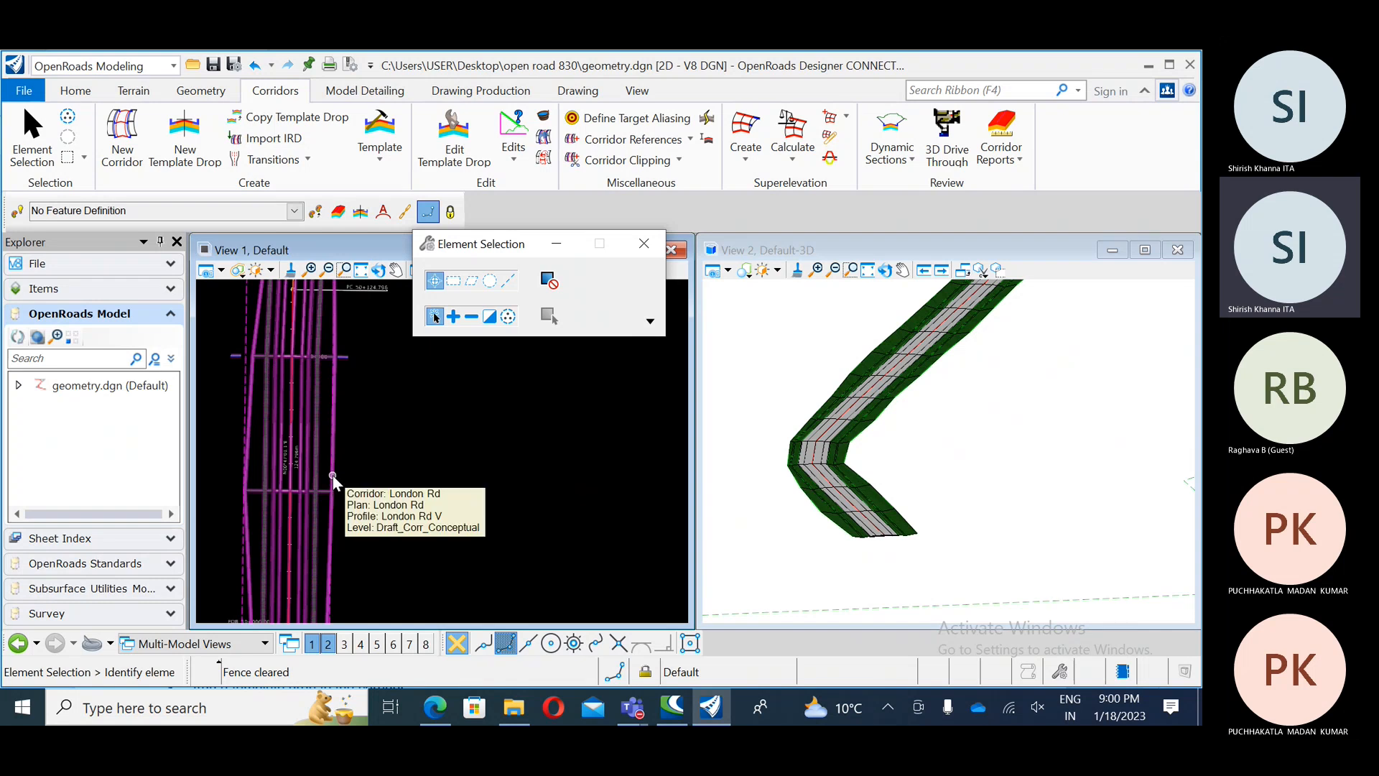
click(333, 479)
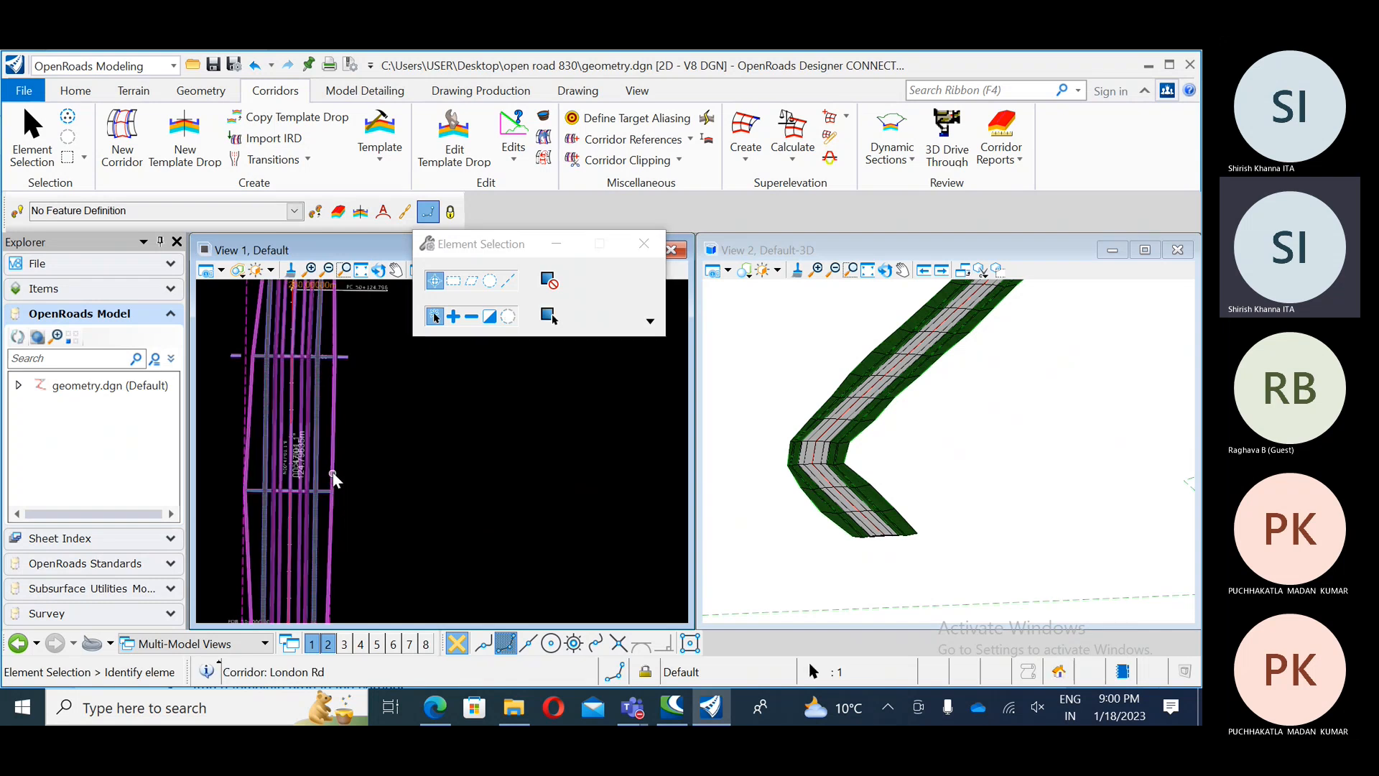
mouse_move(335, 474)
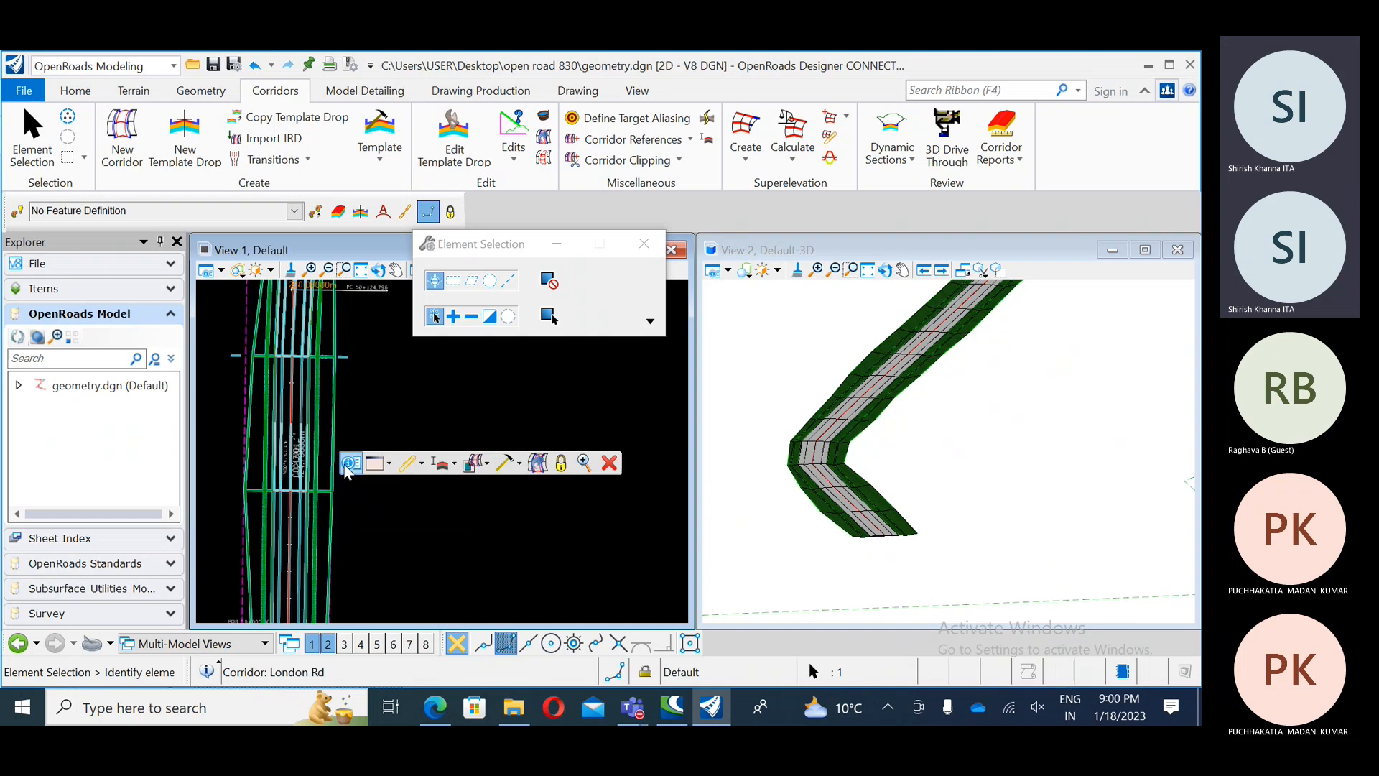
click(354, 466)
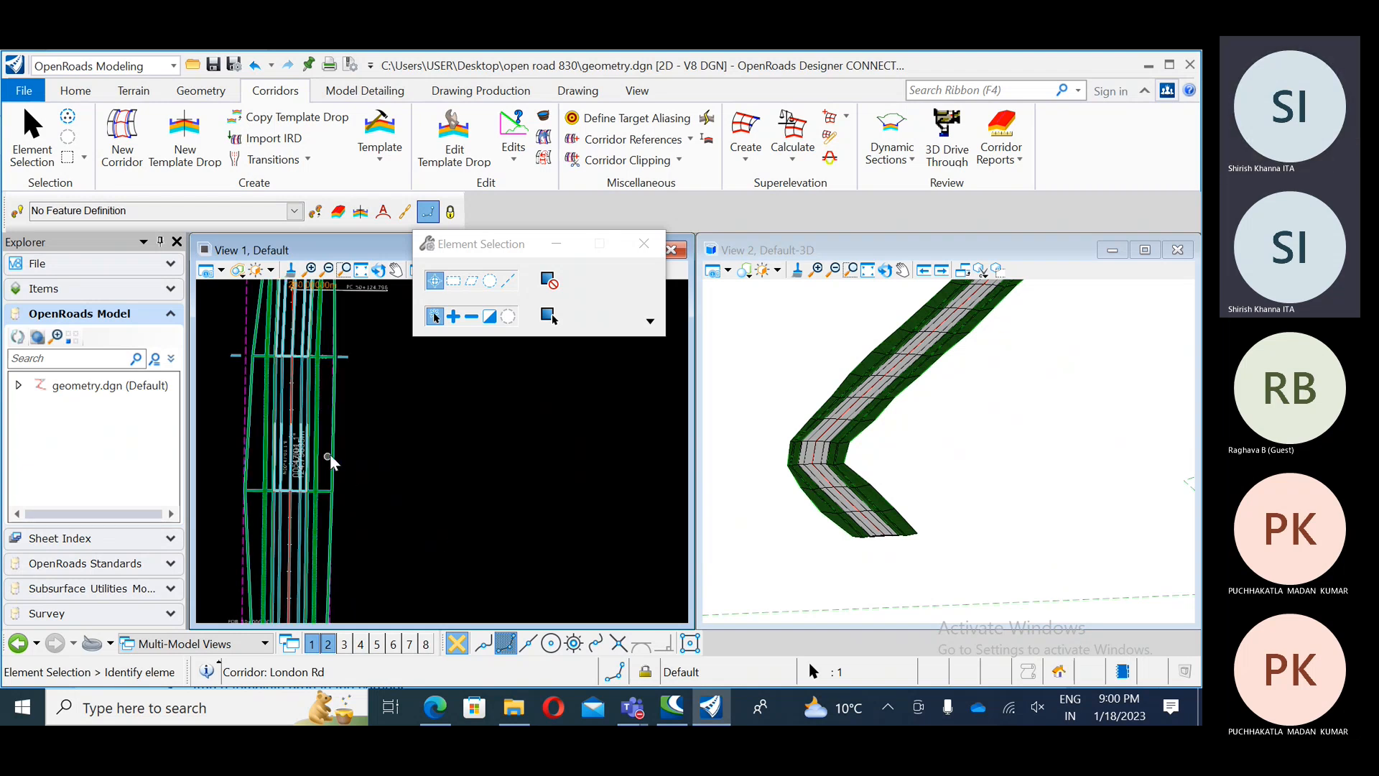
mouse_move(332, 459)
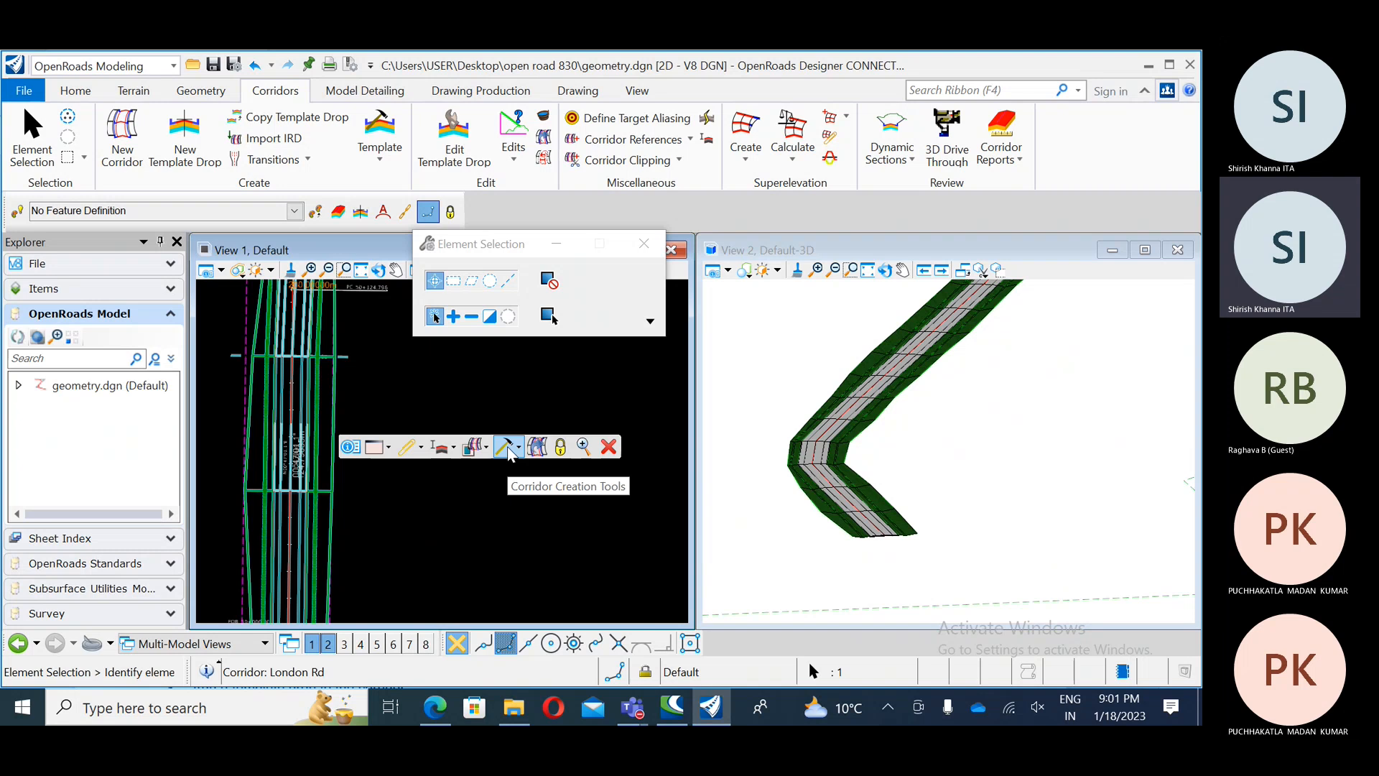
middle_drag(405, 467, 499, 357)
click(455, 428)
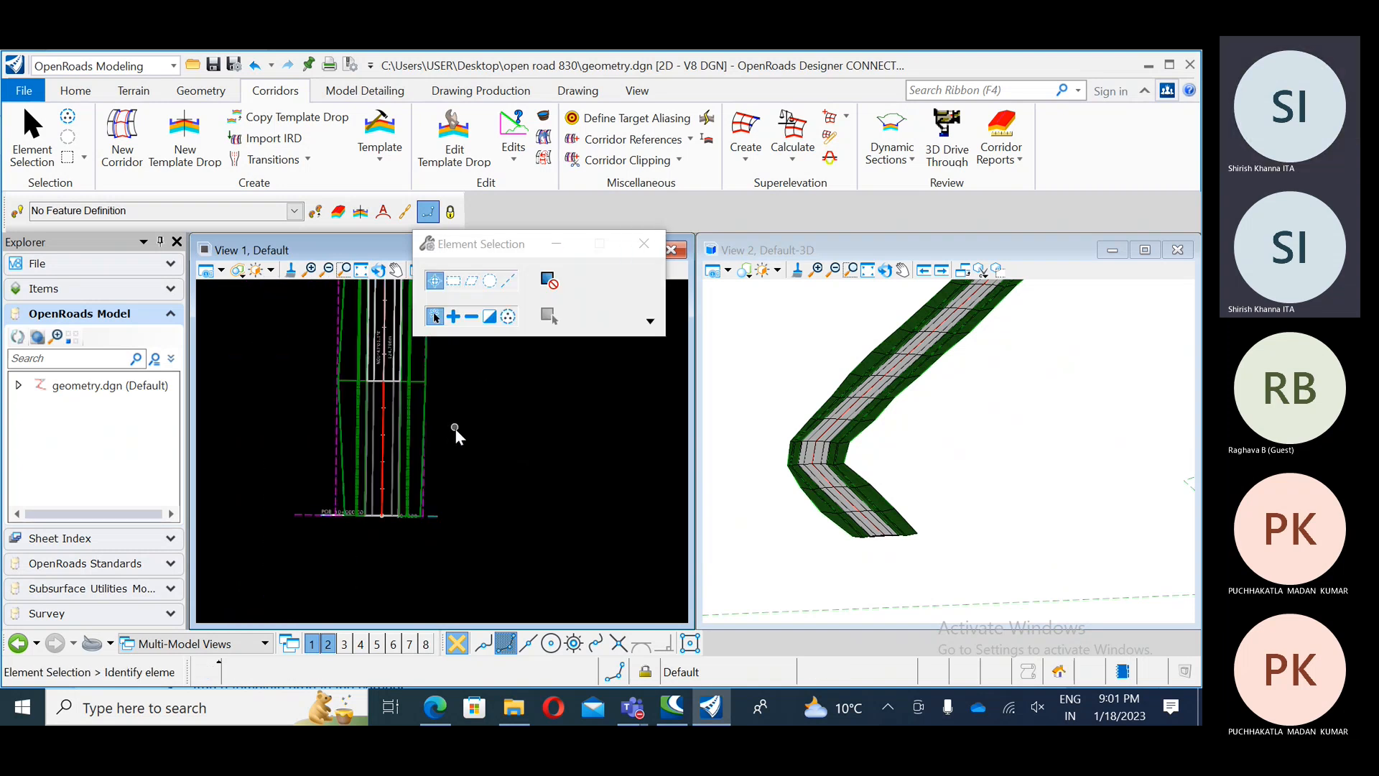
middle_drag(508, 437, 492, 477)
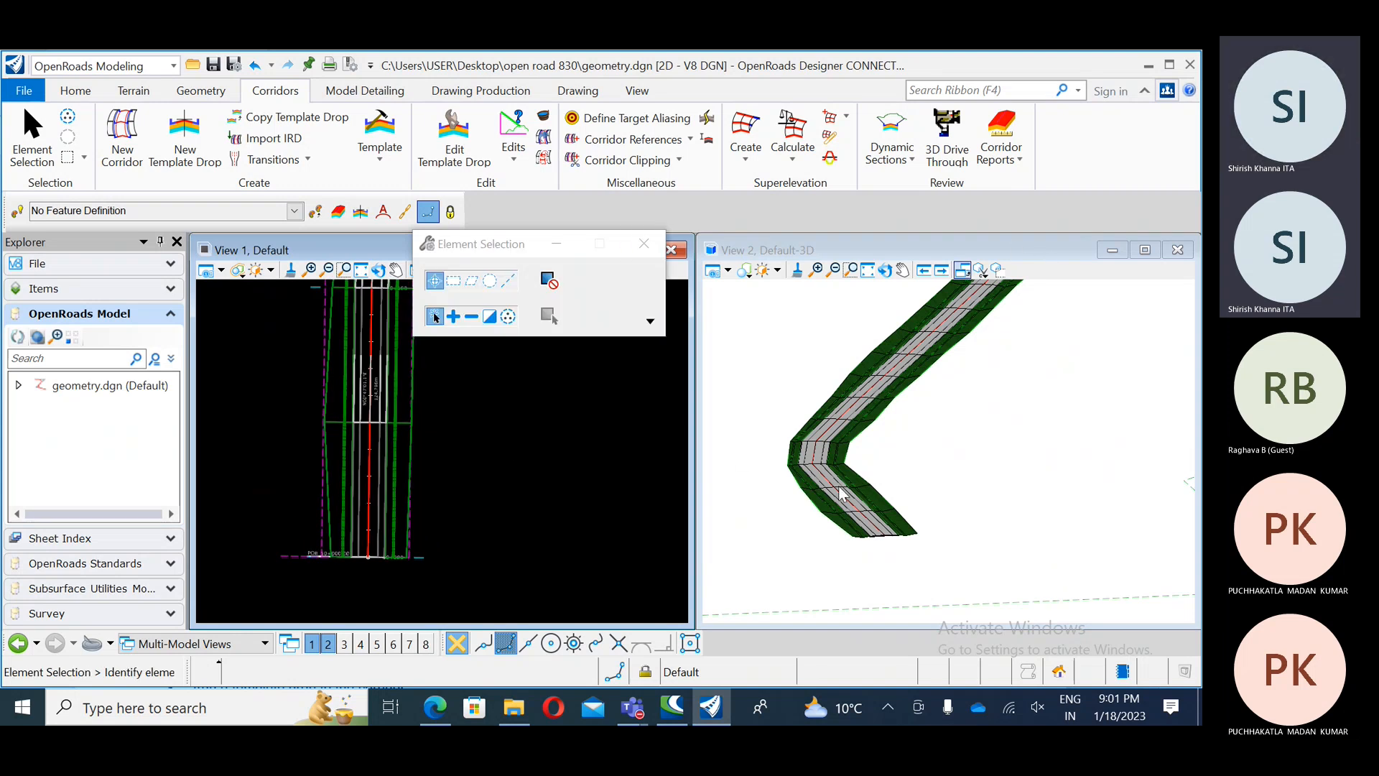
middle_drag(826, 496, 868, 453)
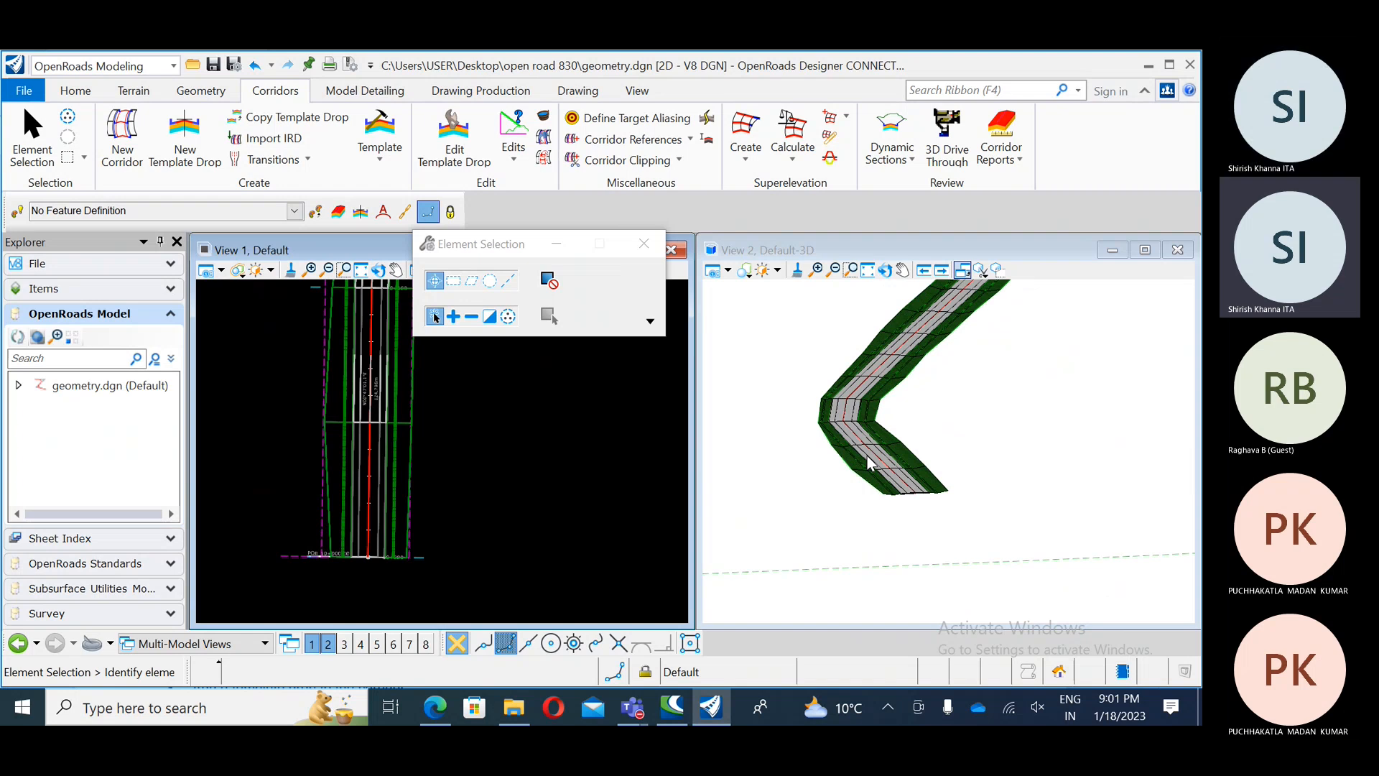
Step: Switch to the QuickStart corridor modeling PDF in Edge and look up how to turn off the 3D model reference in the 2D view
click(449, 717)
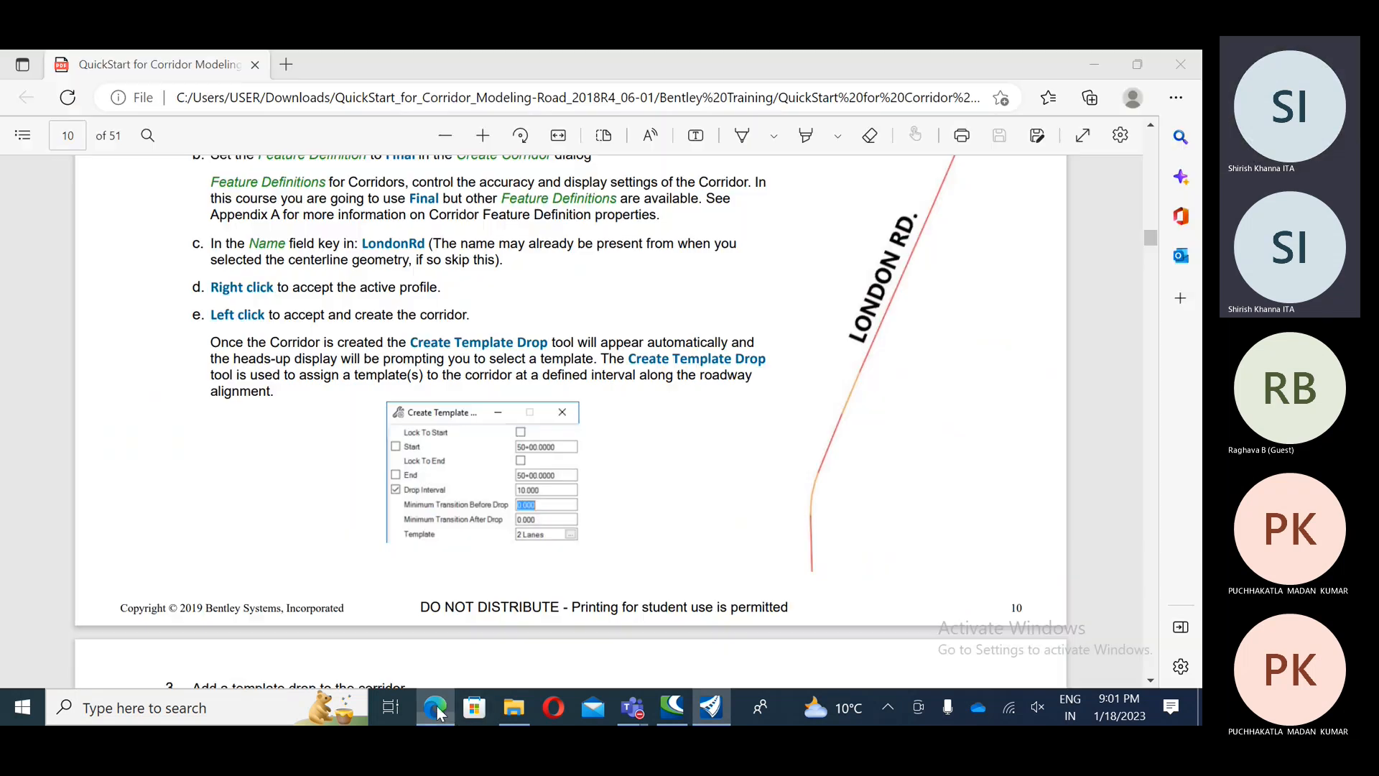
scroll(388, 407, down, 20)
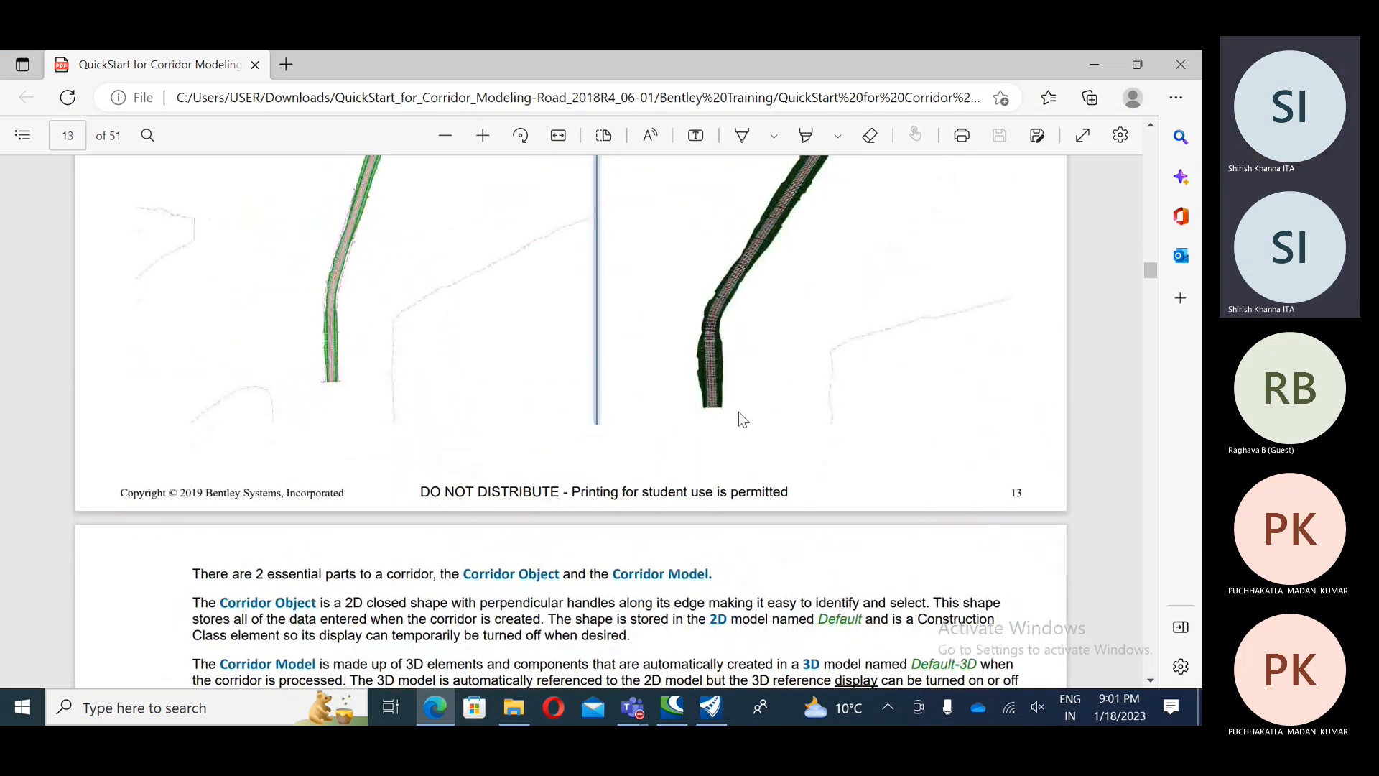
middle_click(770, 291)
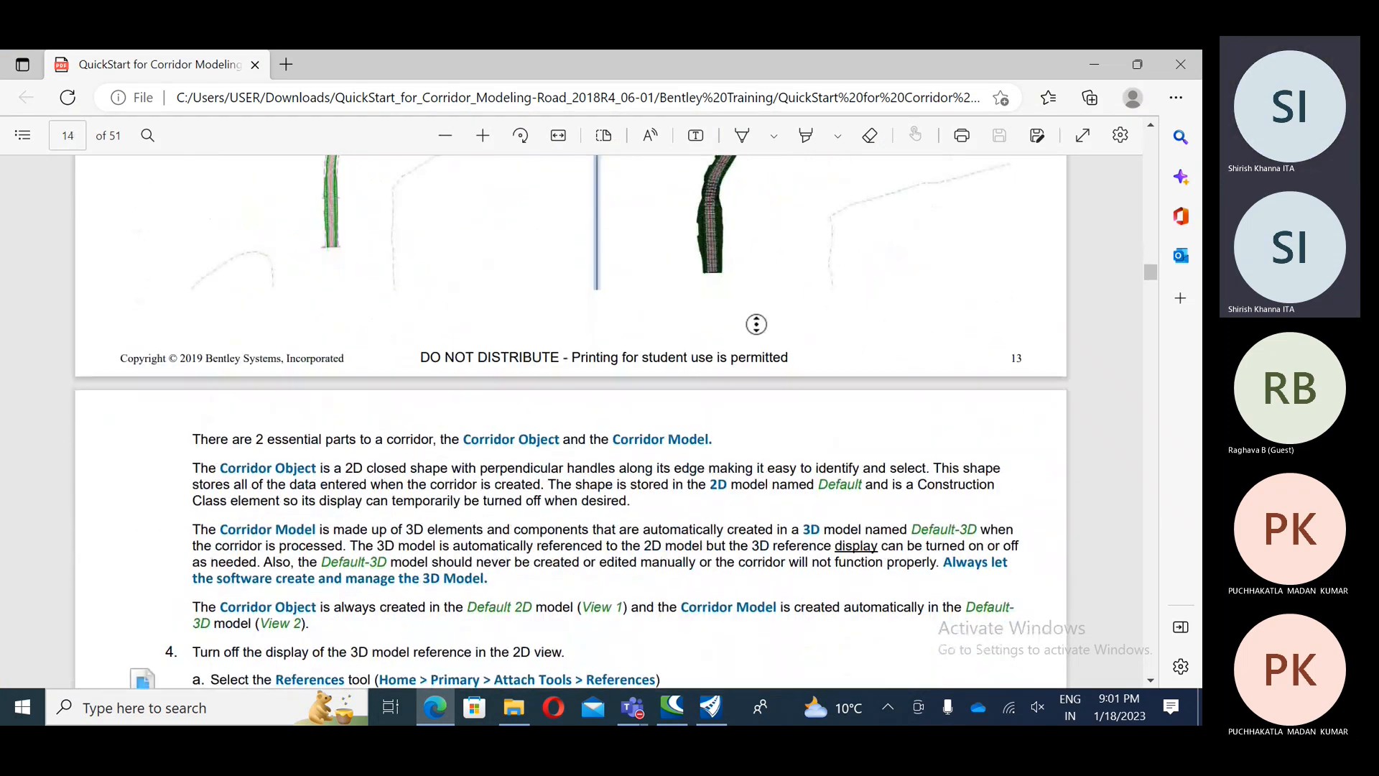
scroll(754, 329, up, 4)
scroll(738, 348, down, 8)
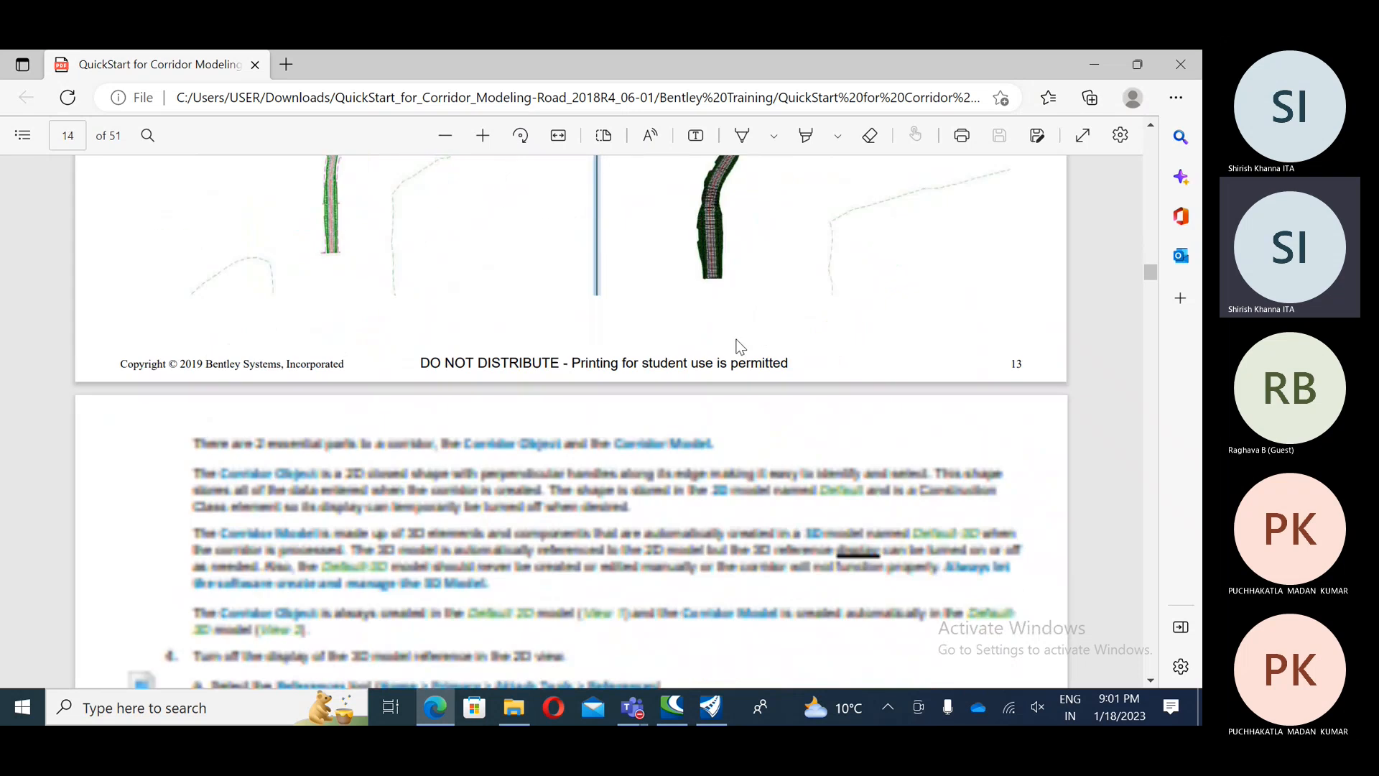
scroll(515, 416, down, 3)
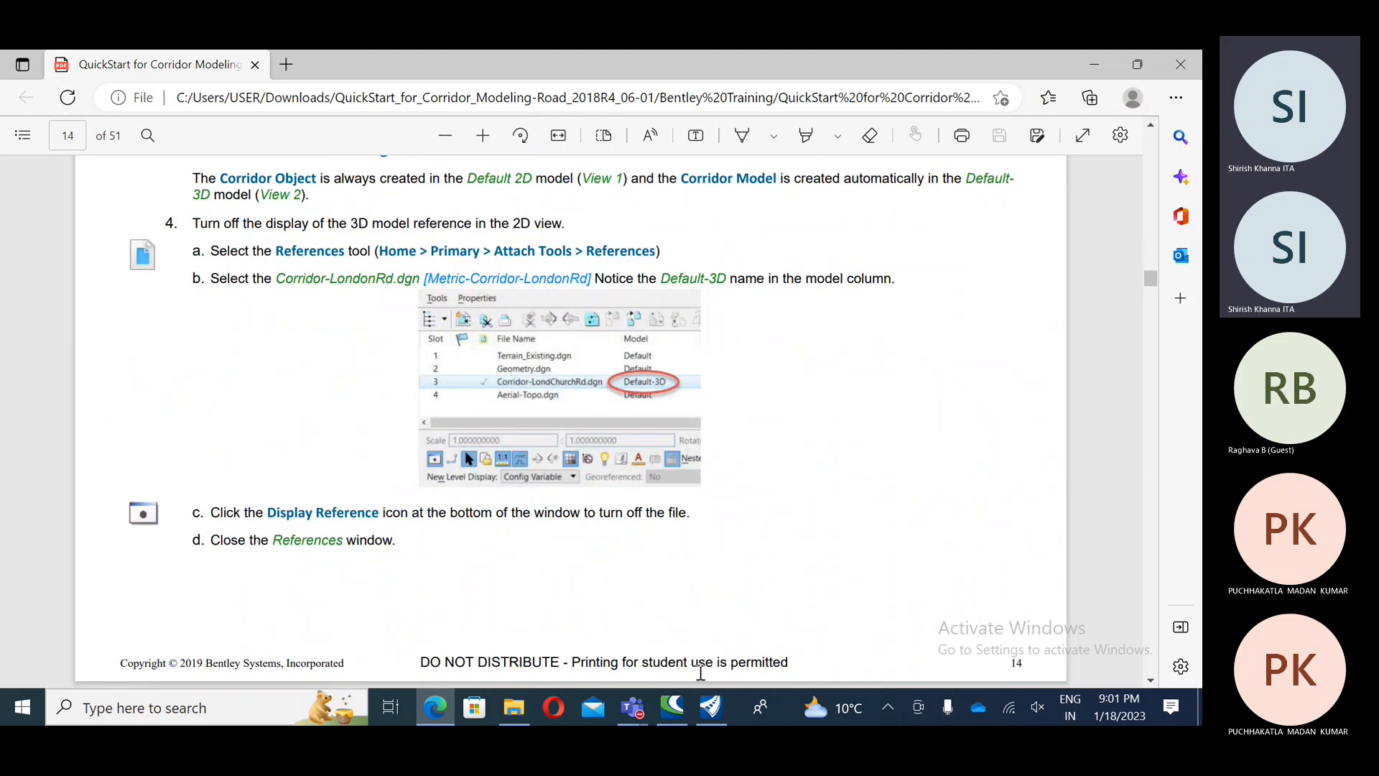
Step: Switch to OpenRoads Designer and inspect the geometry.dgn Default-3D entry in the plan view's references
click(711, 710)
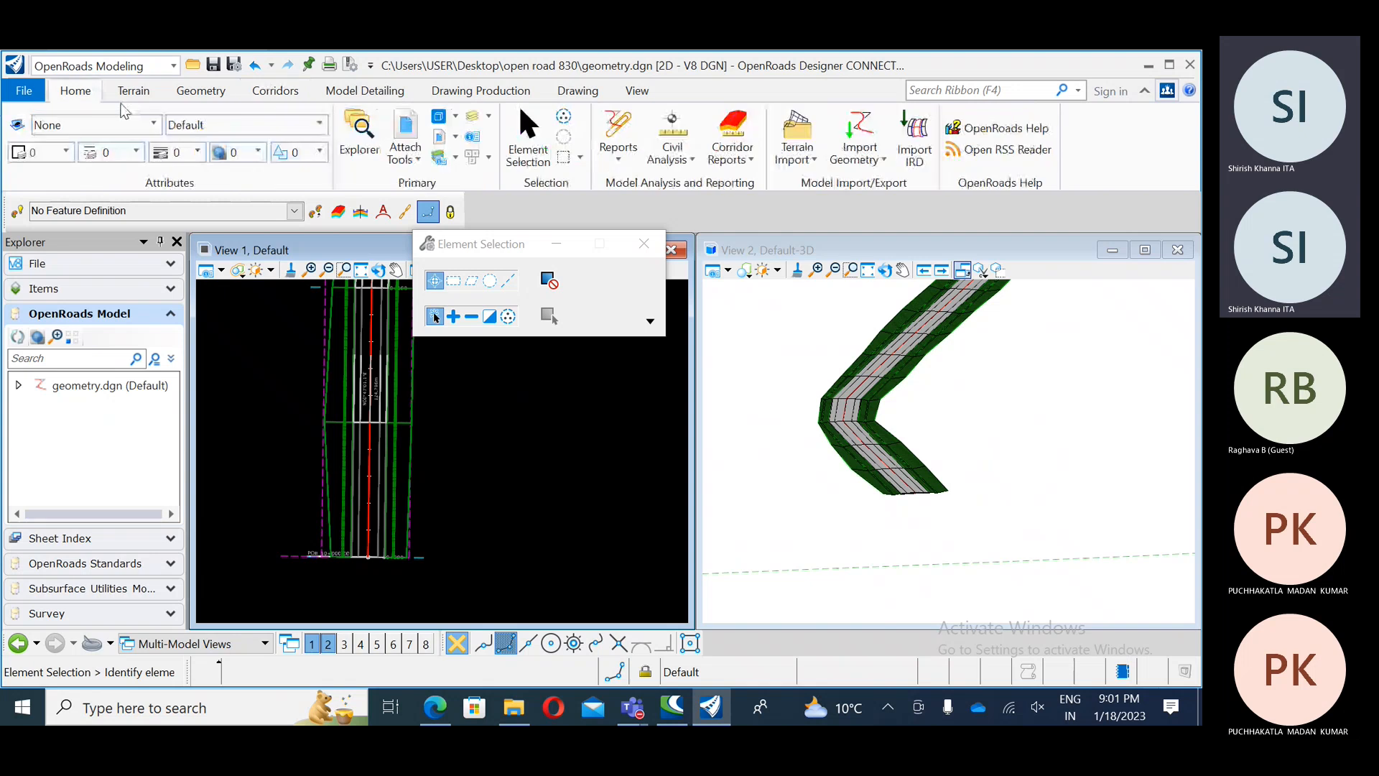
click(403, 140)
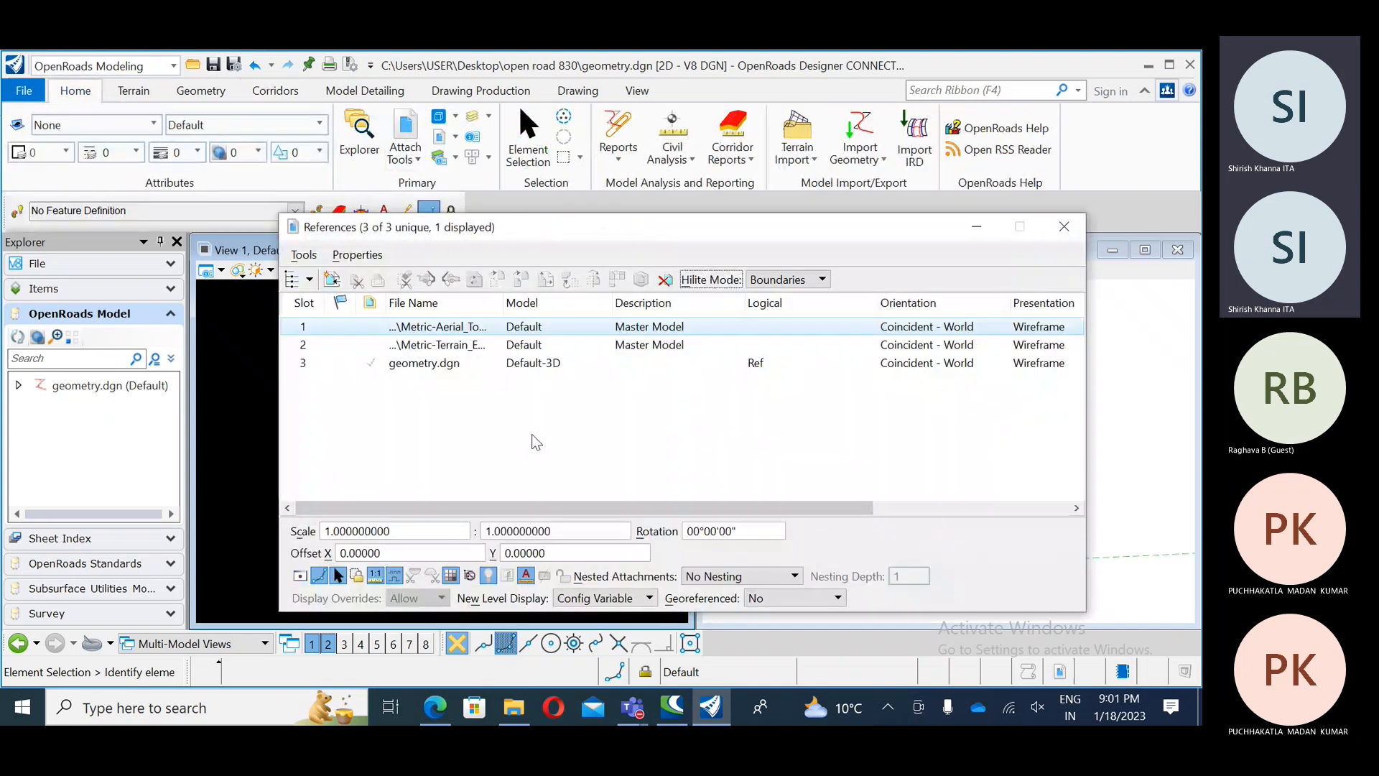
click(528, 365)
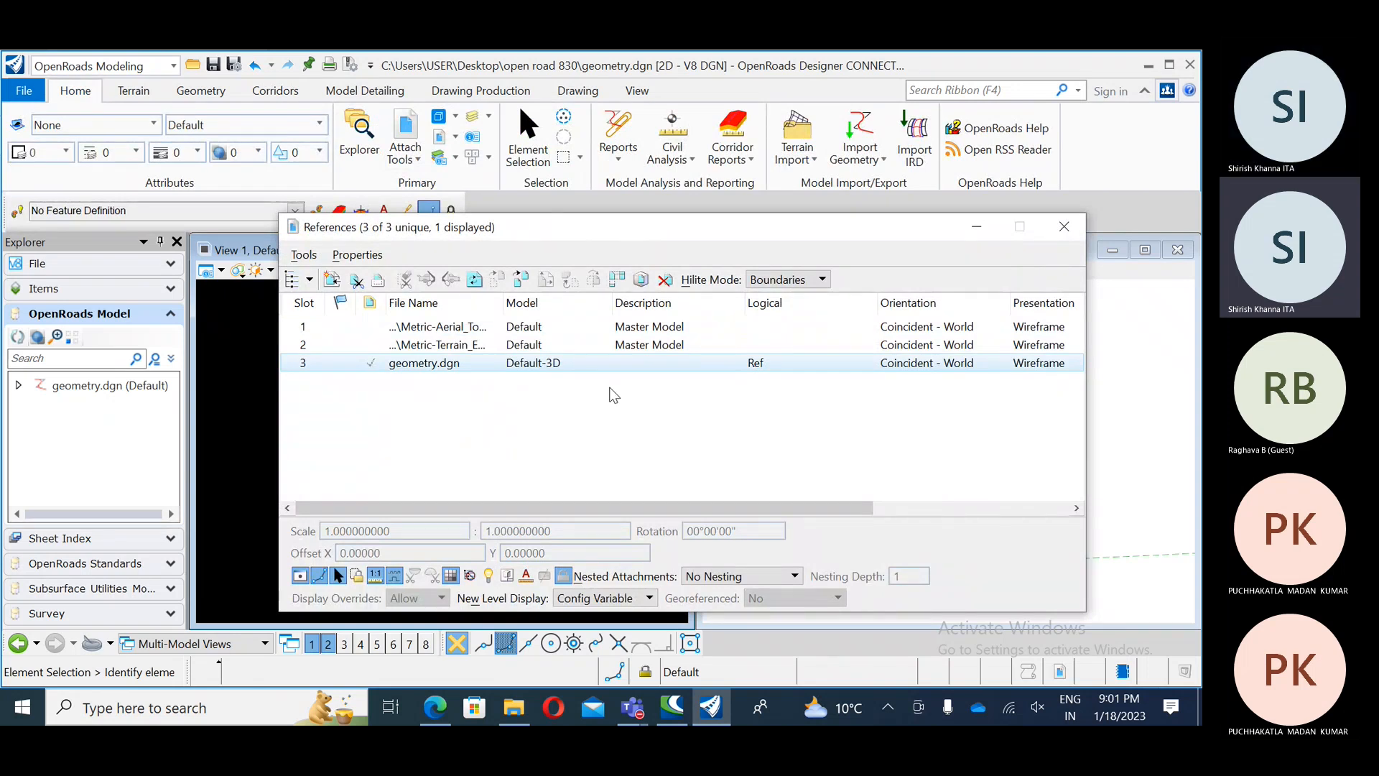
click(970, 229)
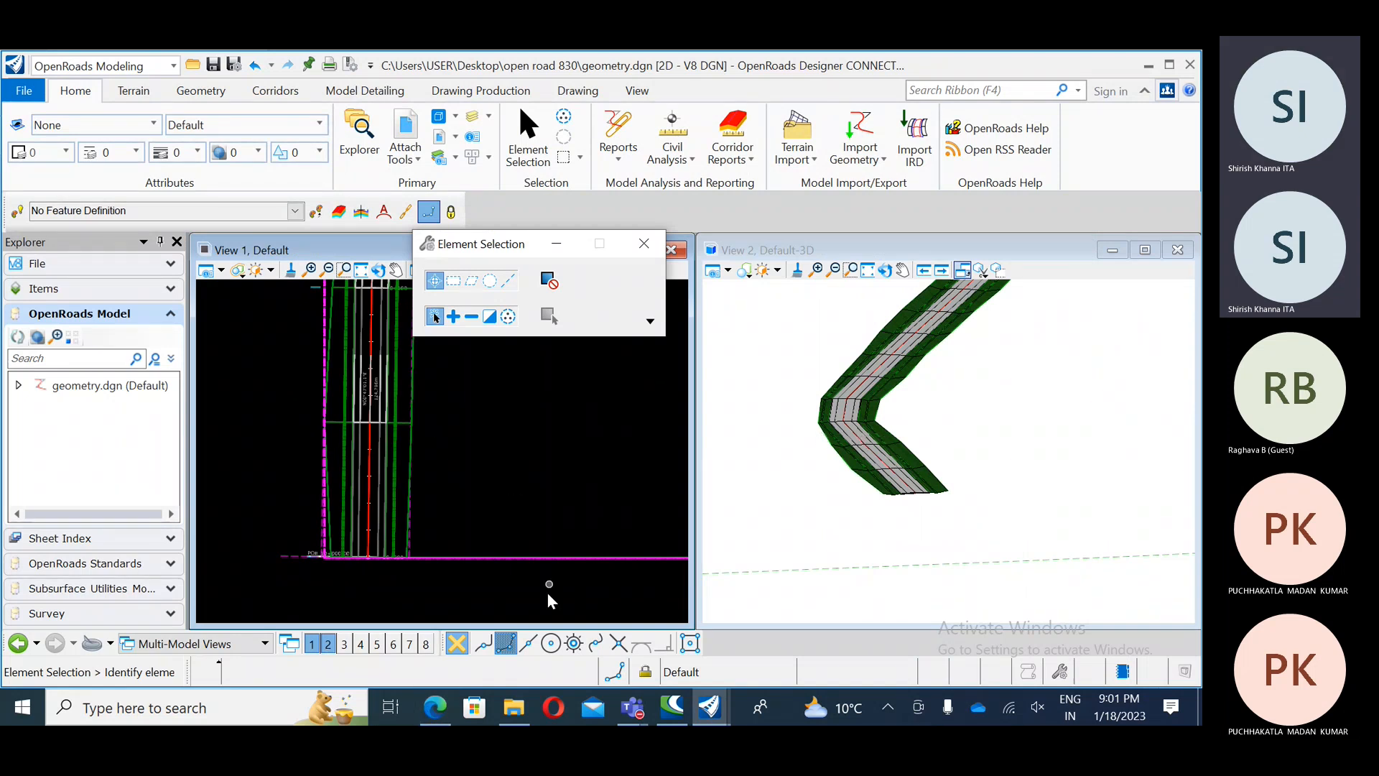
Step: Switch to the QuickStart PDF in Edge and read how to review corridor properties, template drop properties and the 3D model view
click(434, 707)
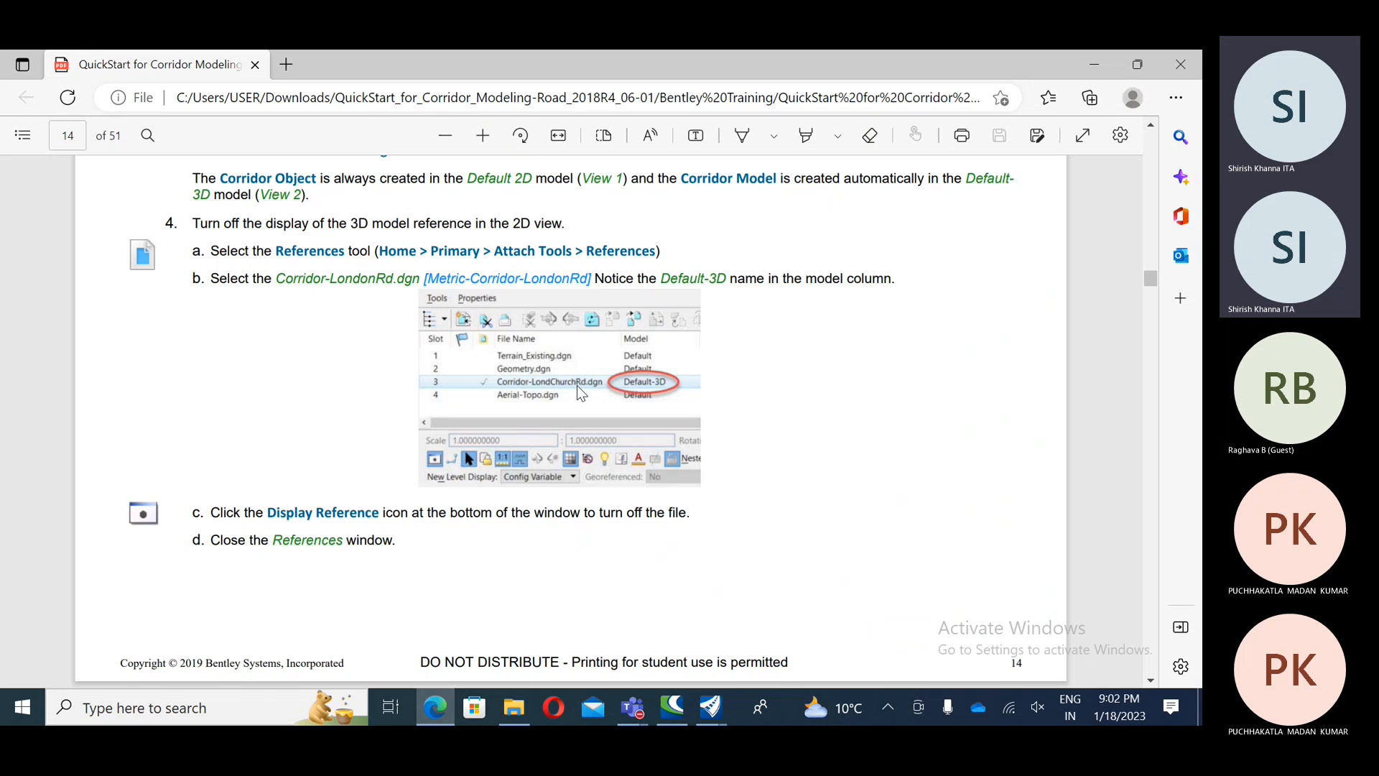
scroll(560, 388, down, 3)
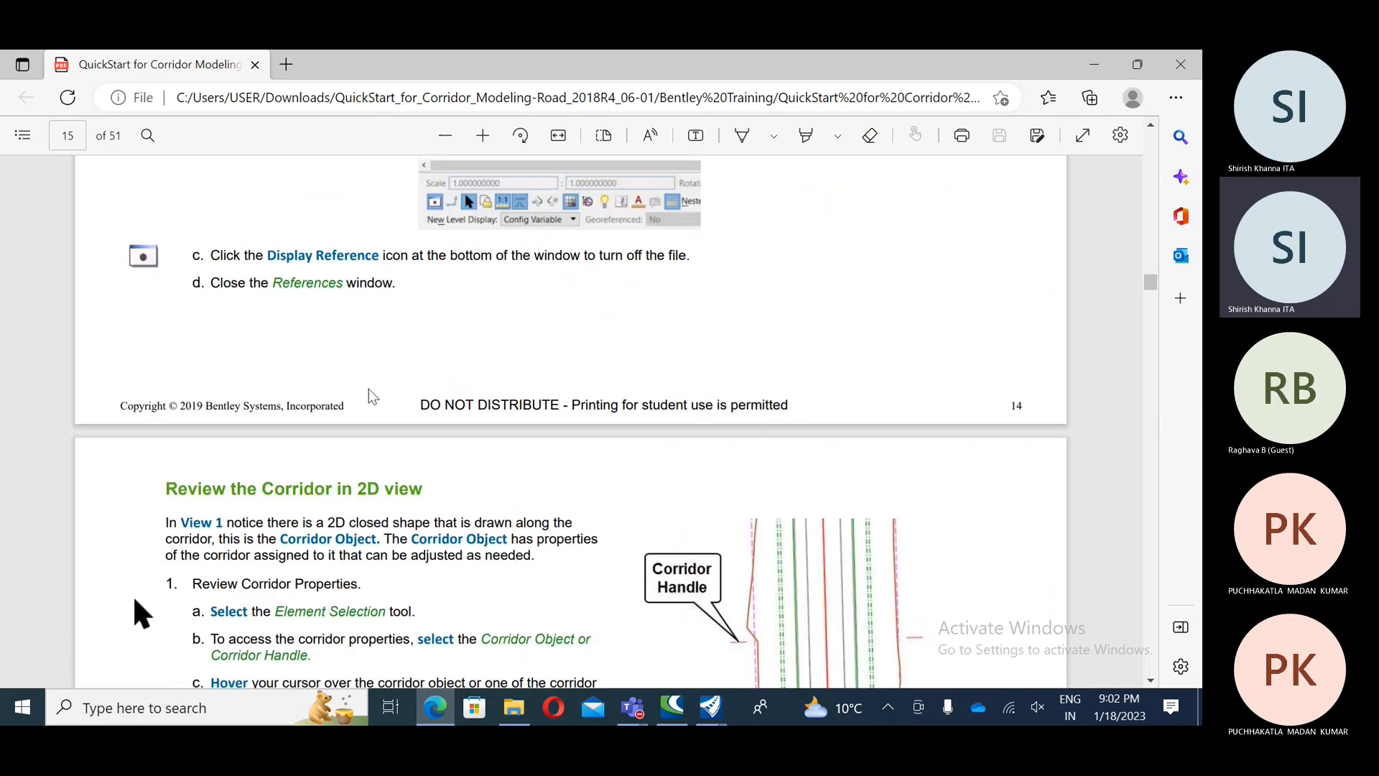
scroll(368, 400, down, 3)
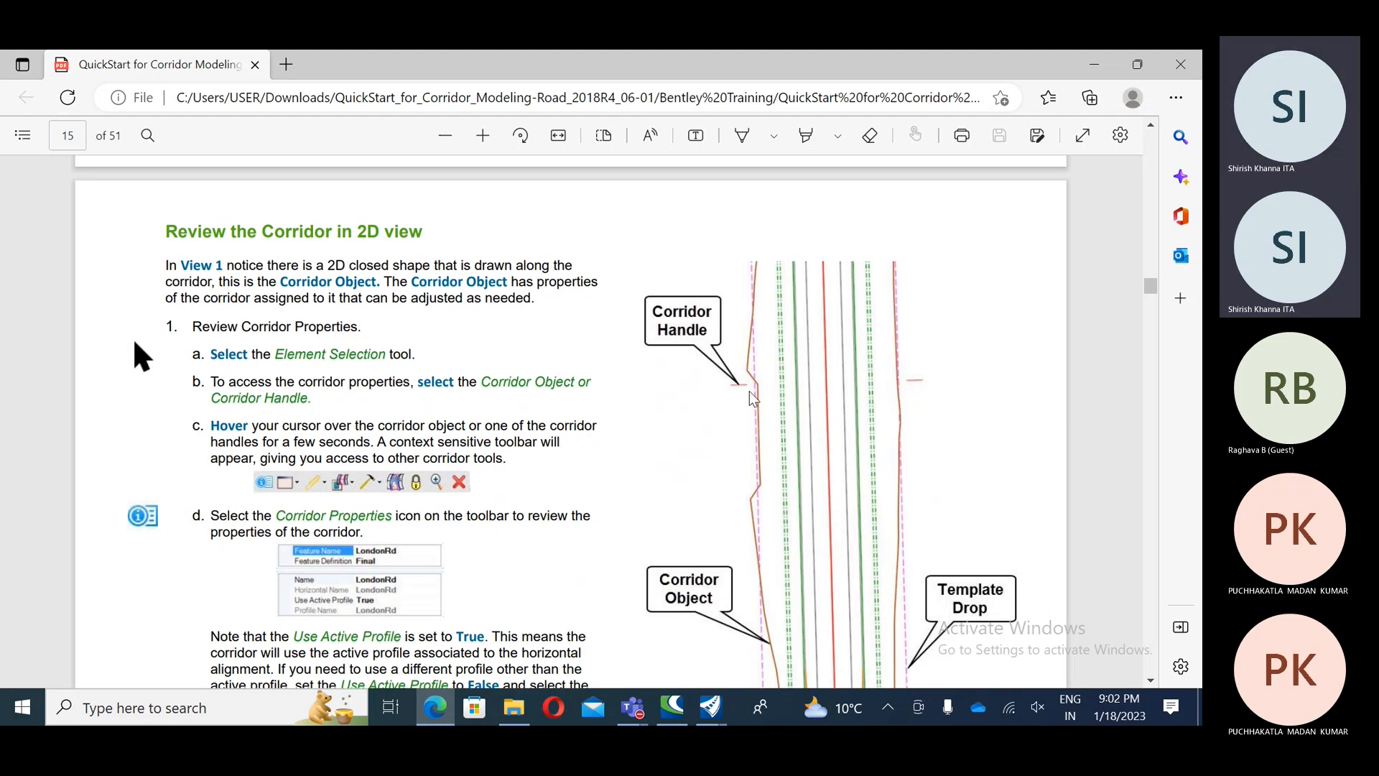
scroll(607, 362, down, 3)
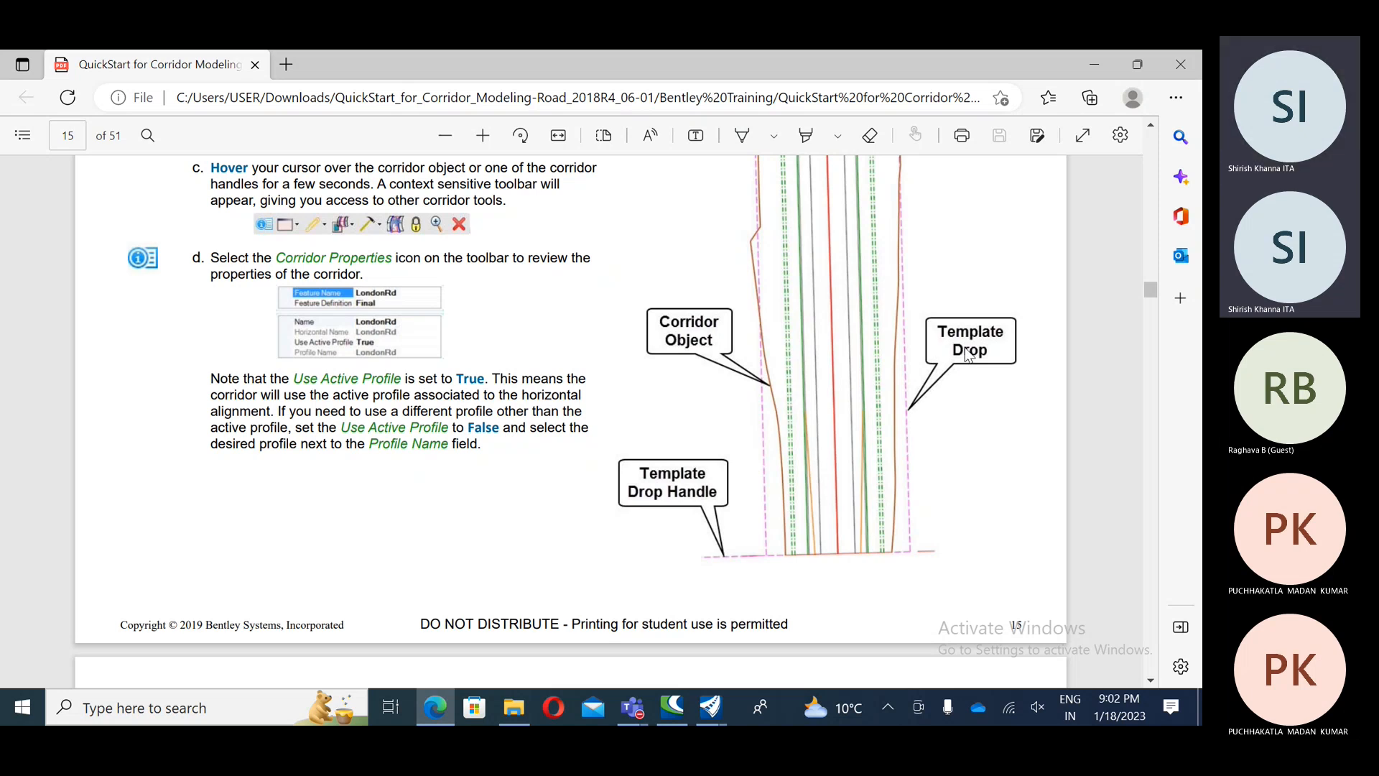
scroll(411, 390, down, 5)
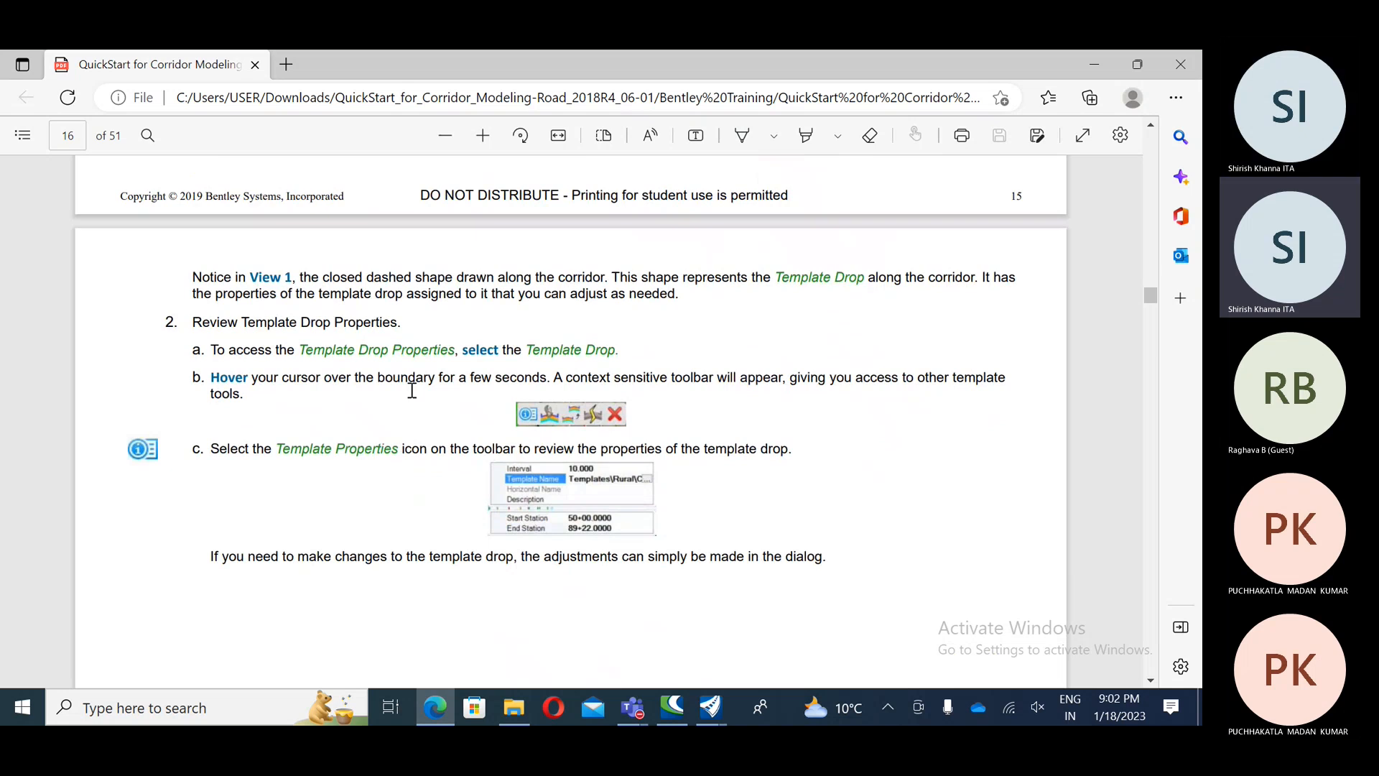
scroll(408, 394, down, 6)
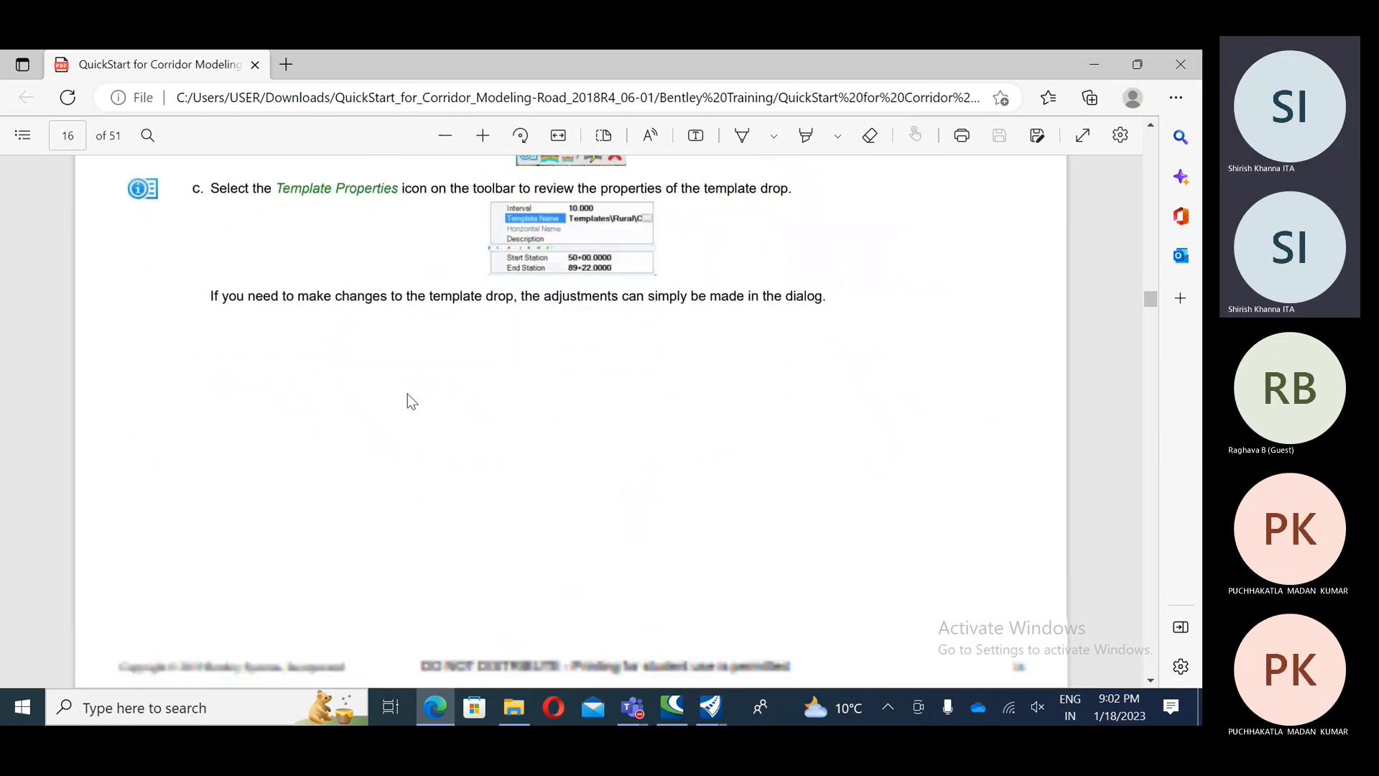
scroll(407, 394, down, 7)
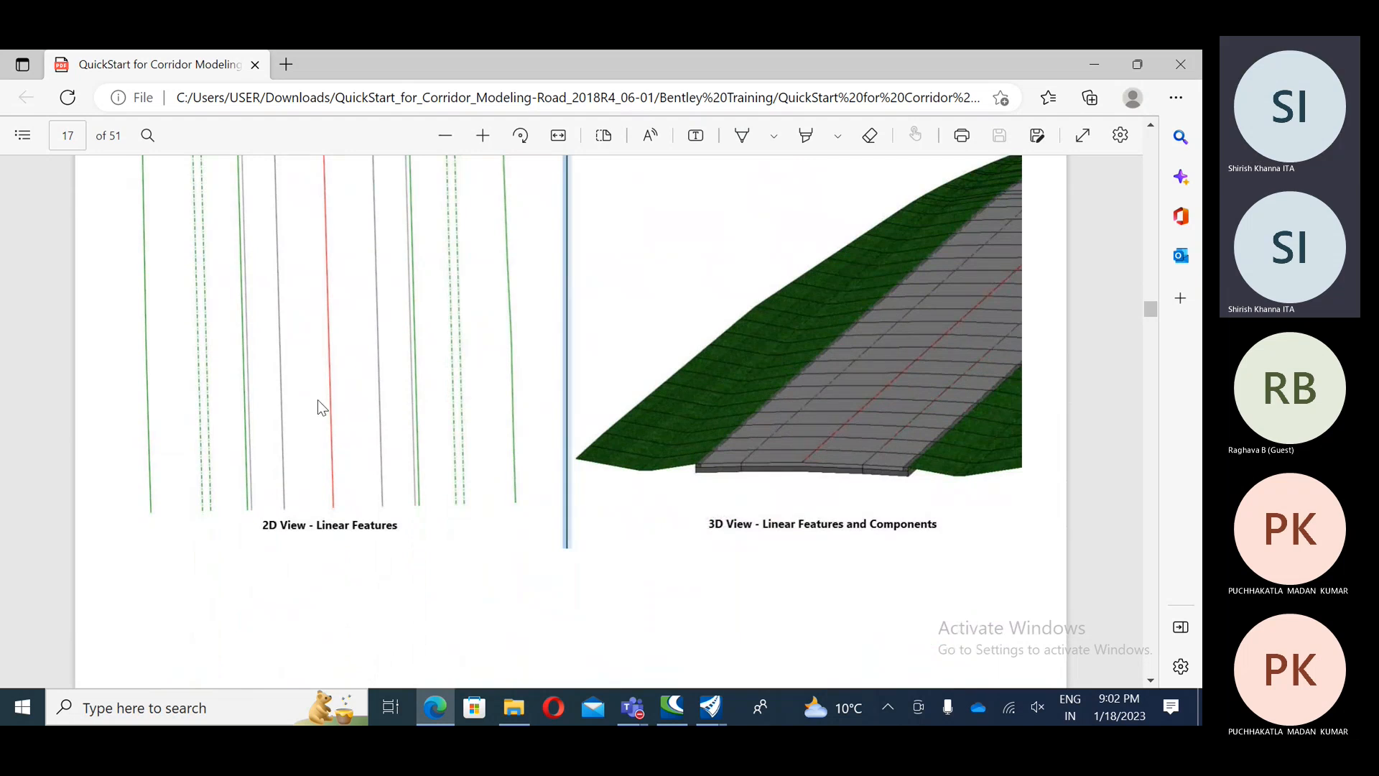
scroll(319, 400, down, 5)
scroll(321, 398, down, 5)
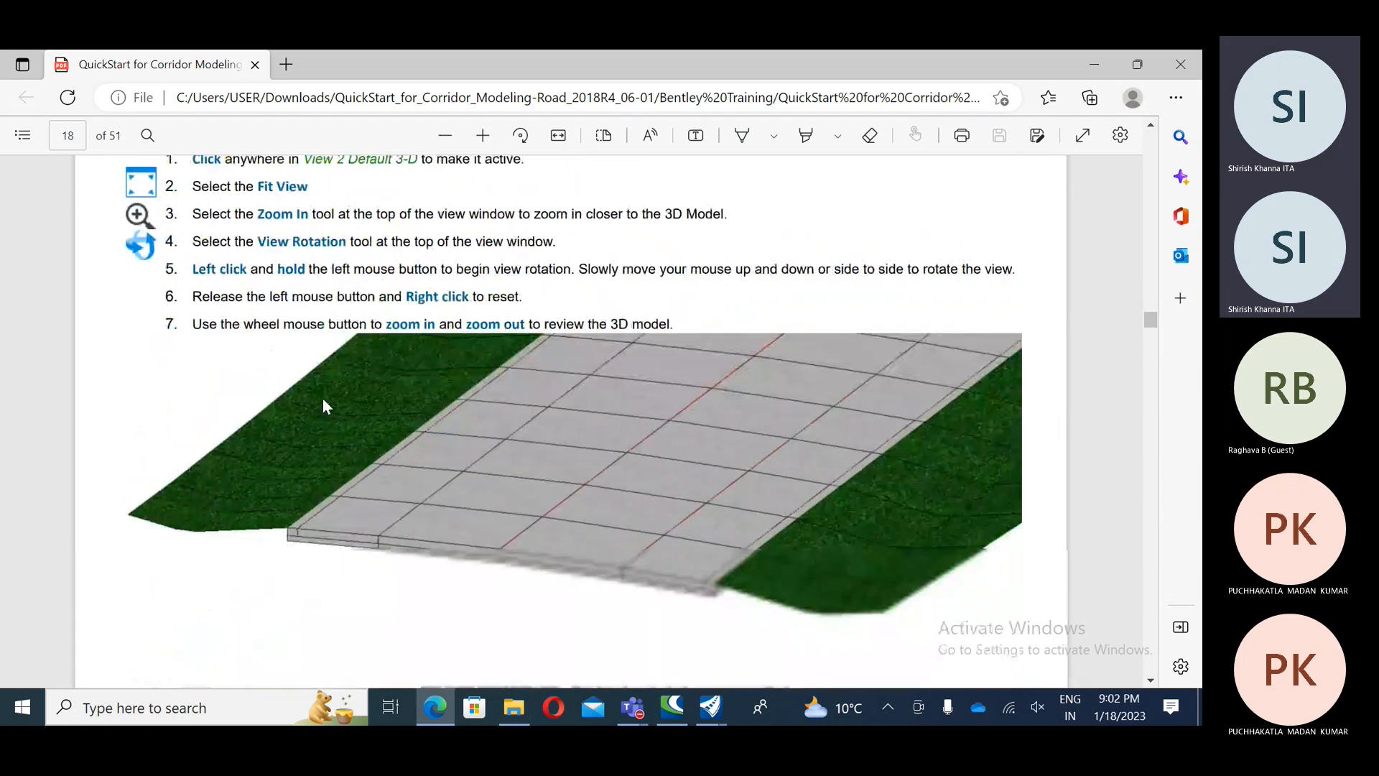
scroll(455, 345, up, 1)
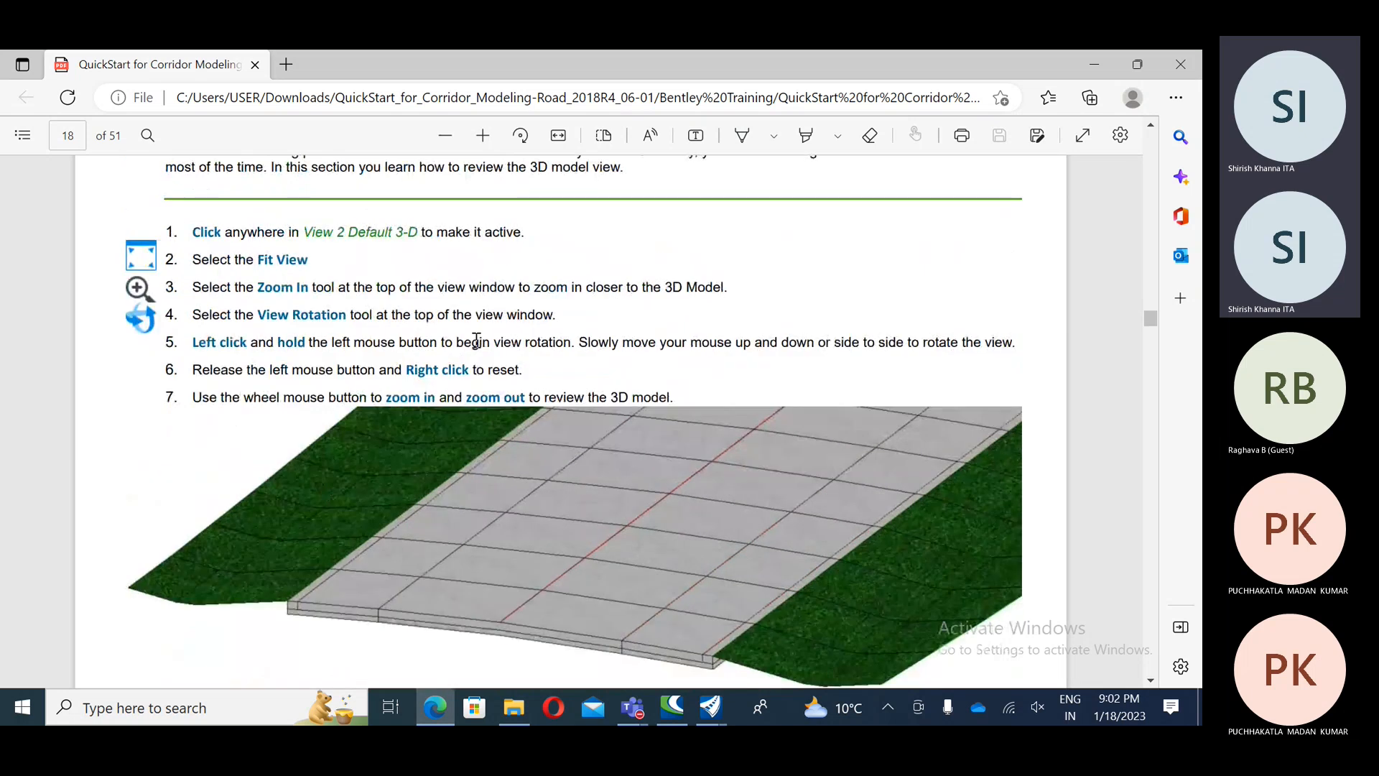
scroll(446, 533, down, 1)
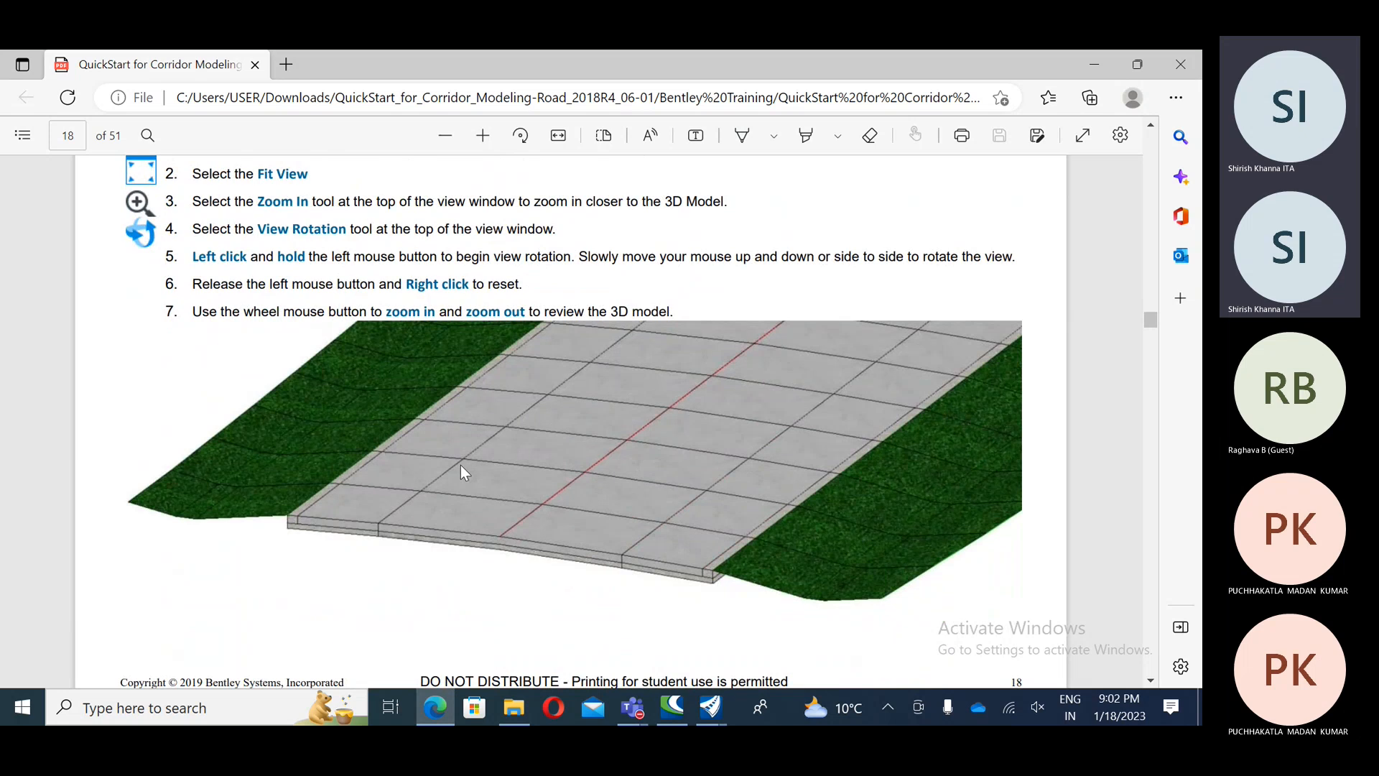
Step: Look up the Dynamic Cross Sections section of the guide and read the steps for opening a cross section view
scroll(317, 412, down, 7)
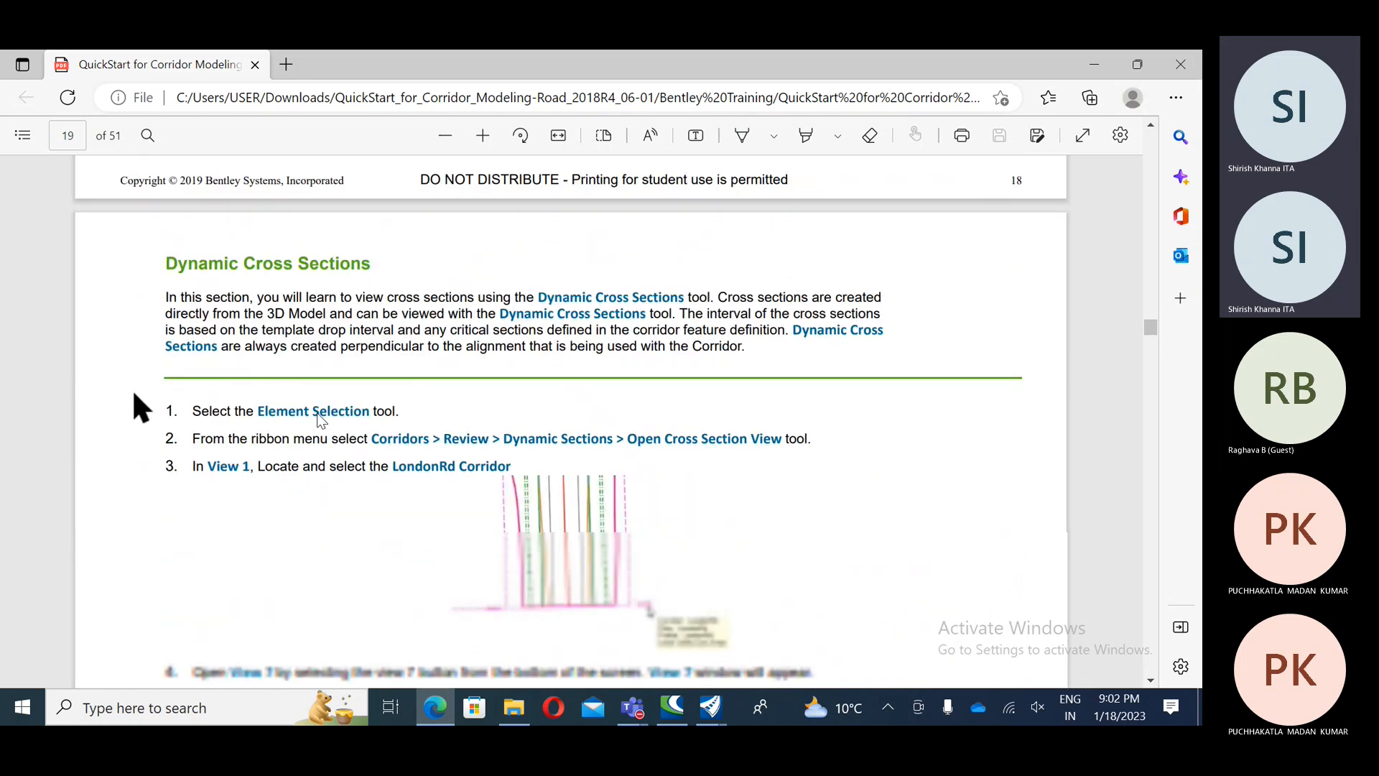
scroll(321, 421, up, 1)
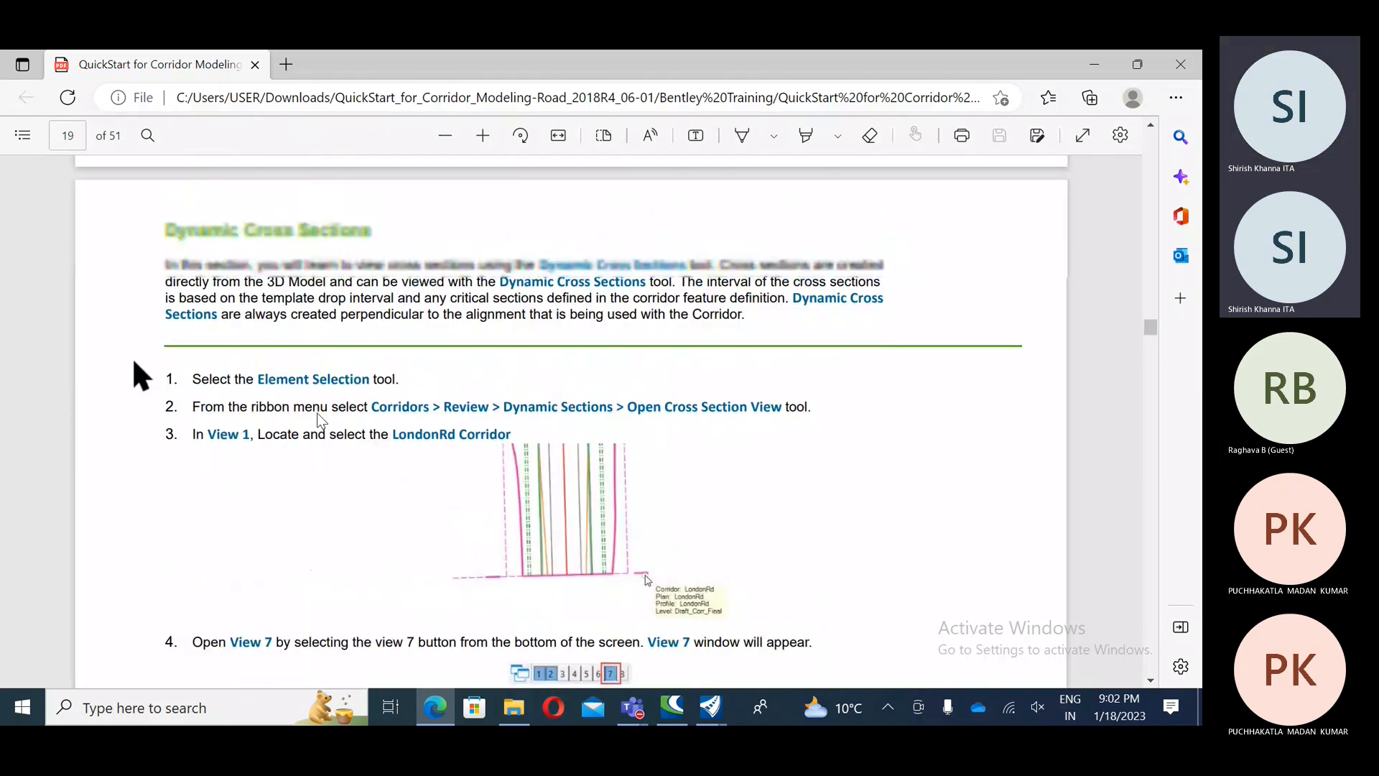
drag(166, 252, 372, 253)
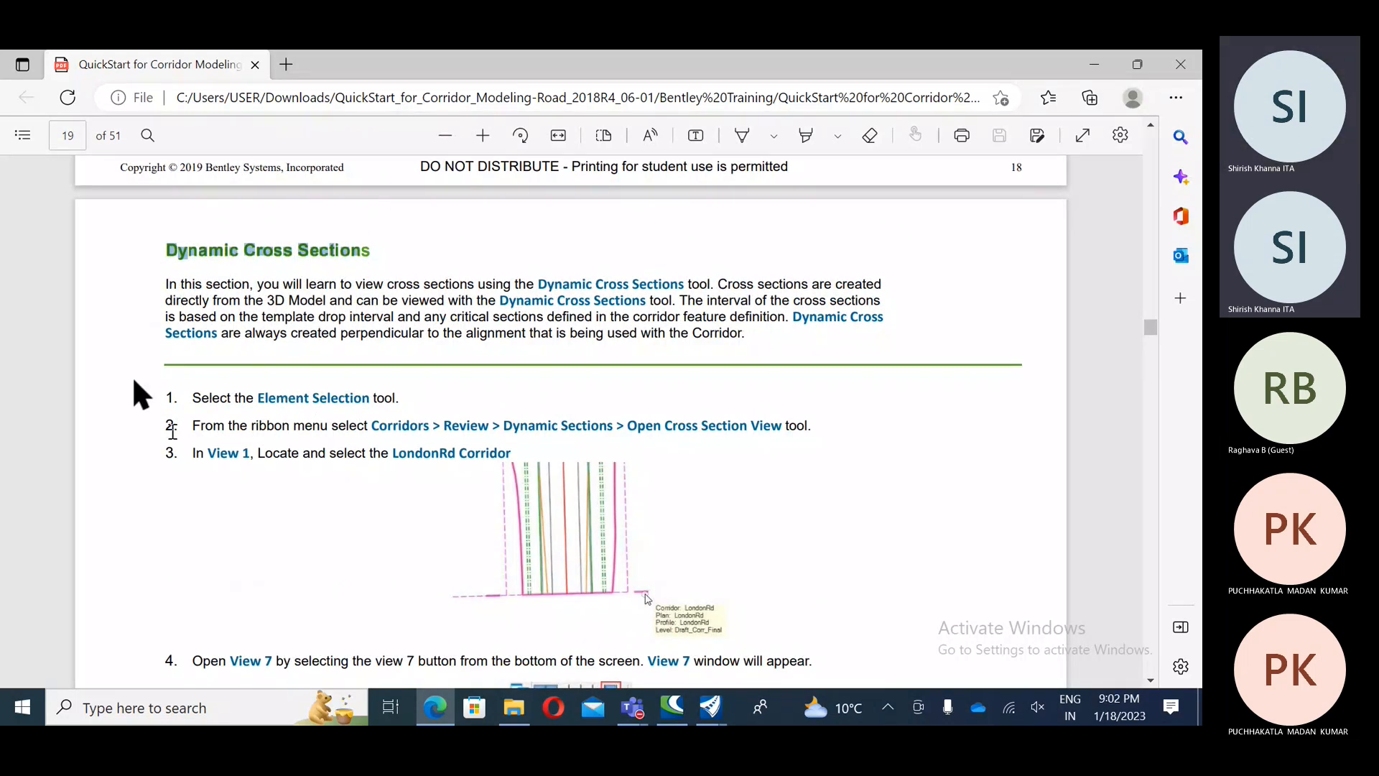
click(129, 340)
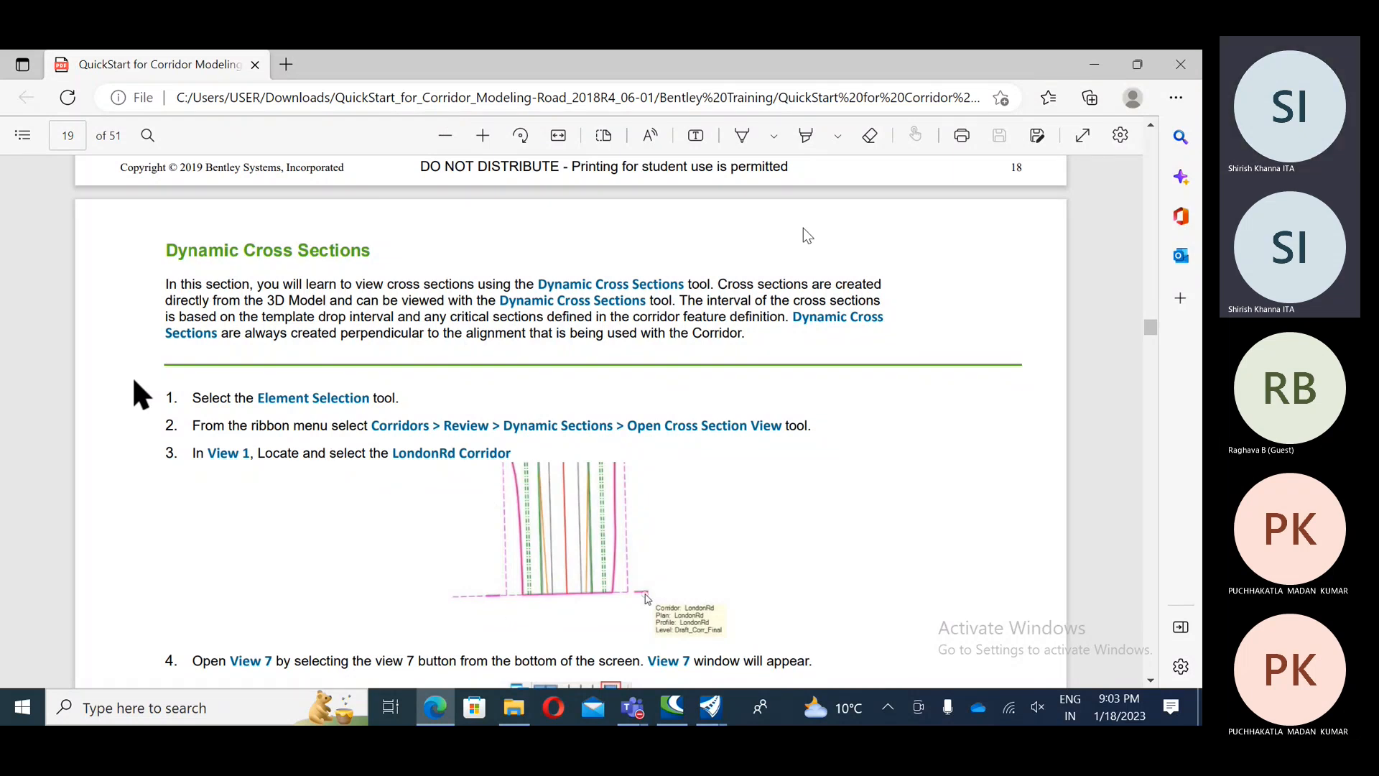
Step: Return to OpenRoads Designer, close the Default-3D view and maximize the plan view around the corridor's start
click(1094, 64)
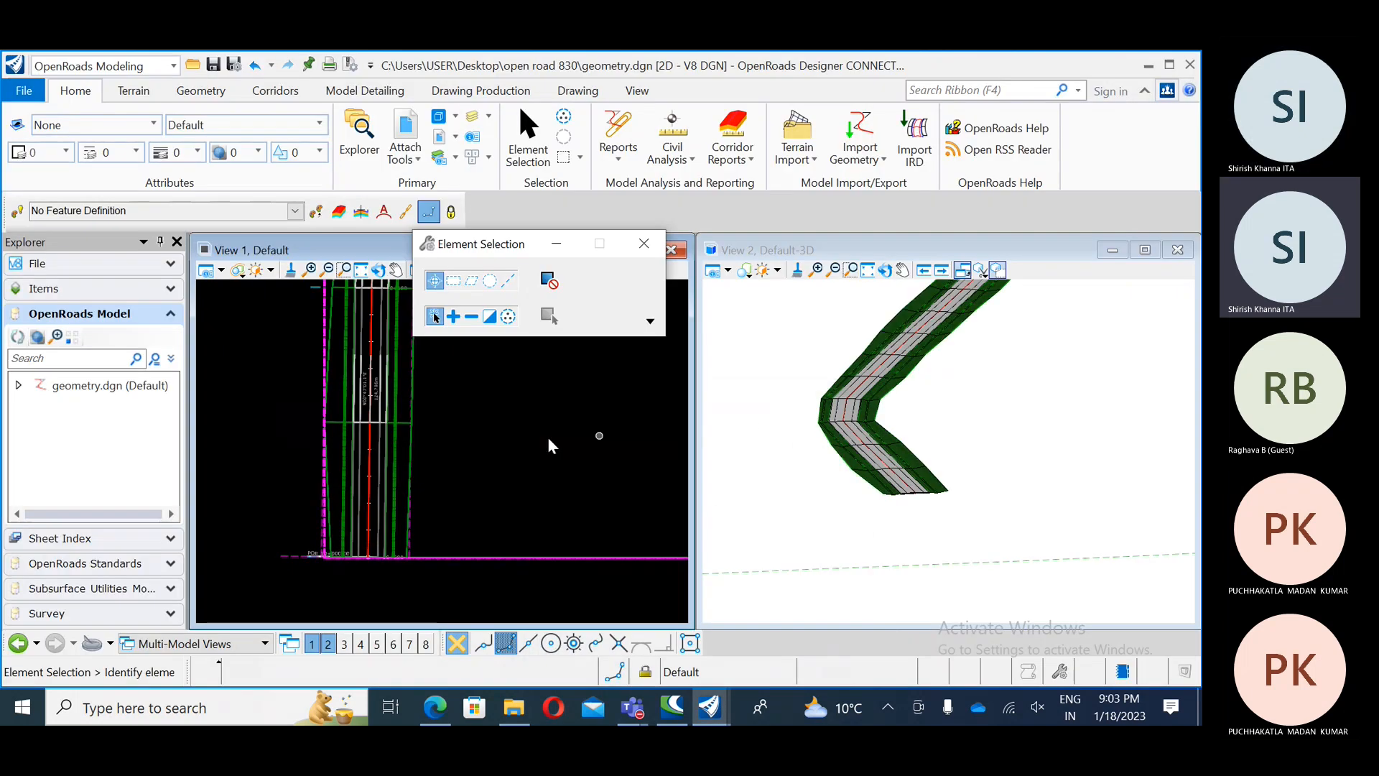
click(1177, 250)
drag(503, 260, 349, 274)
click(638, 250)
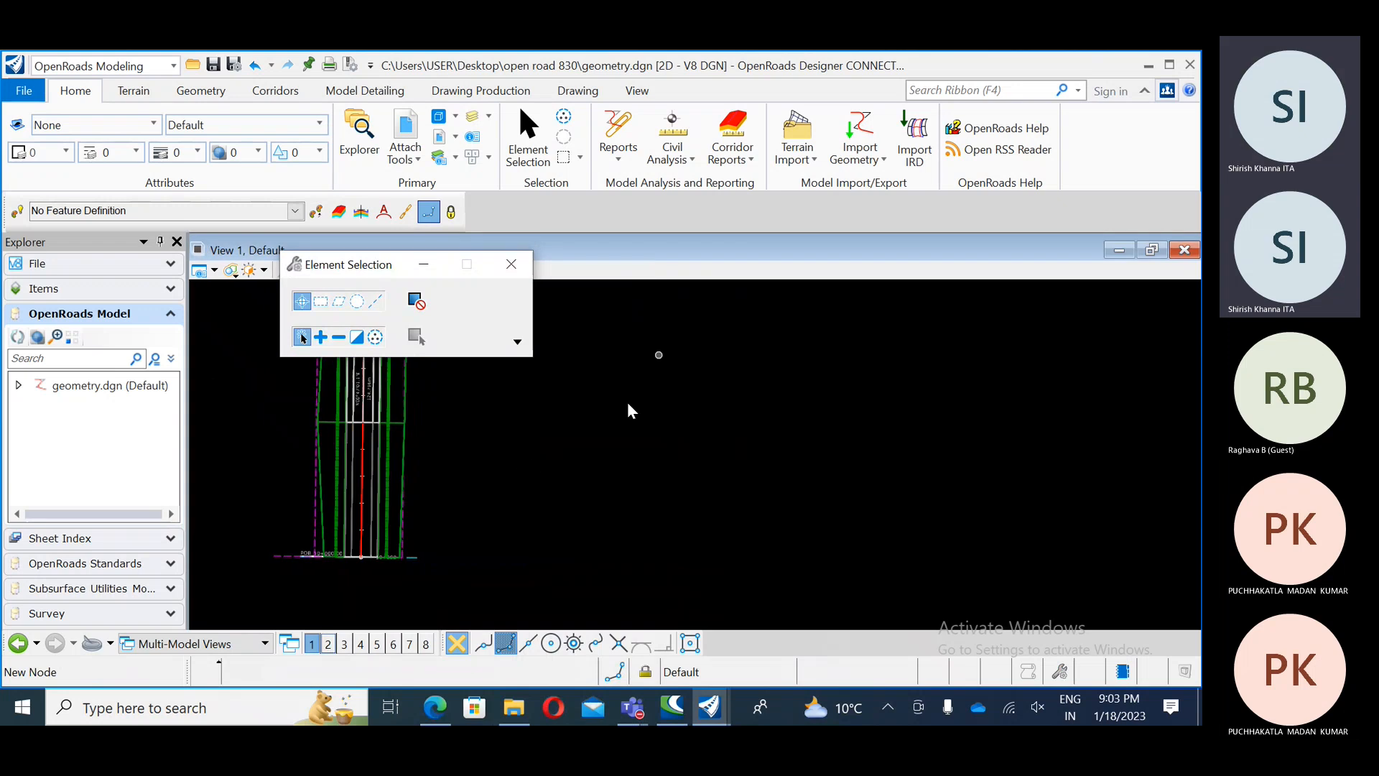
middle_drag(530, 461, 727, 420)
scroll(603, 517, up, 2)
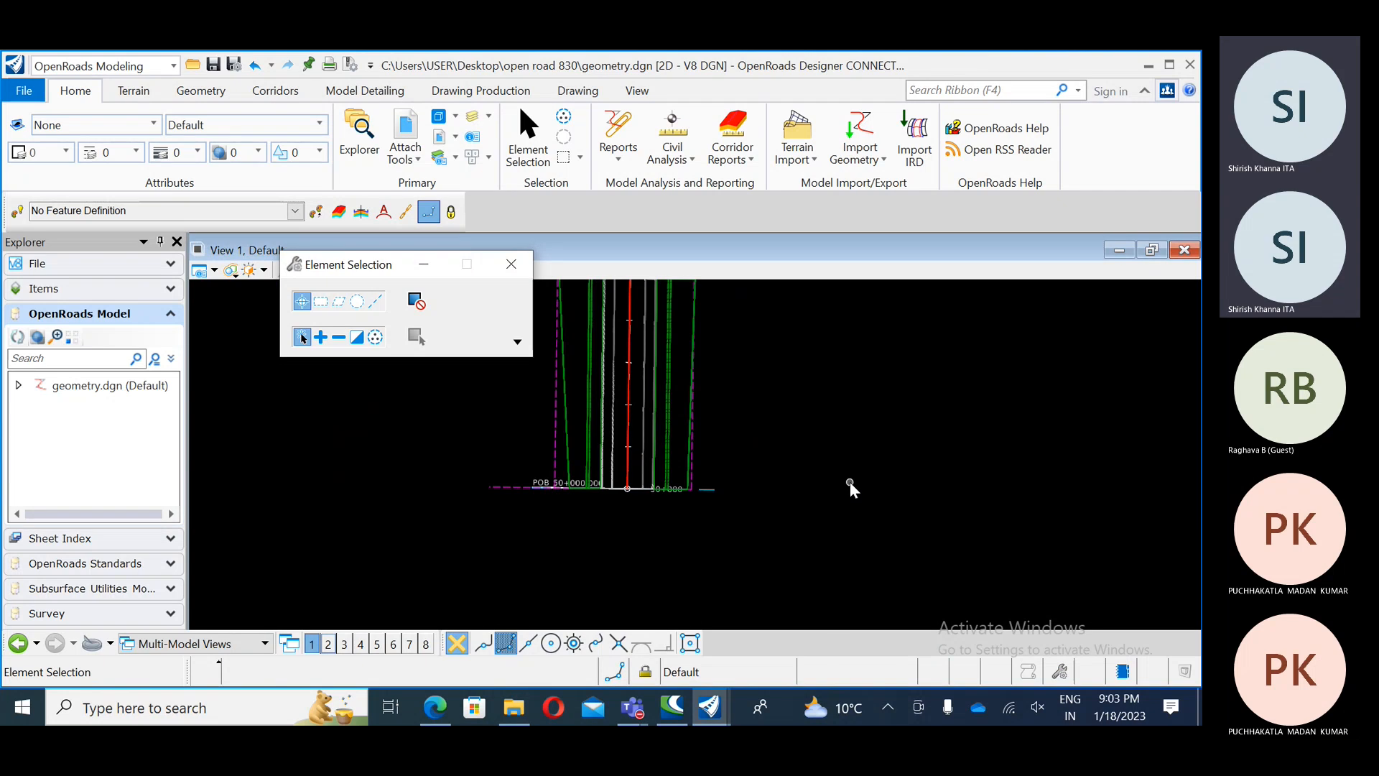
Step: Open a dynamic cross section view of the London Rd alignment in View 7 with both offsets -150, station 50+000.000 and interval 20
click(275, 91)
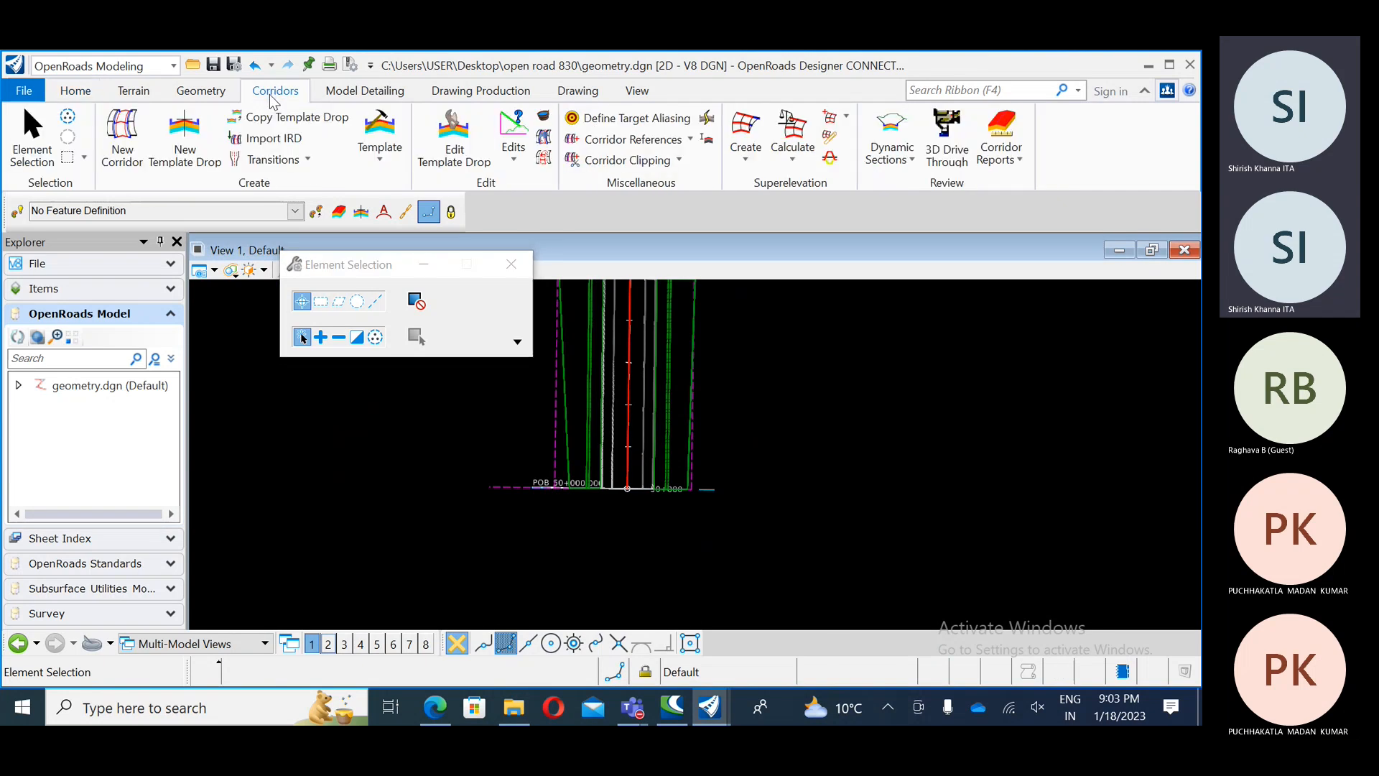
click(891, 162)
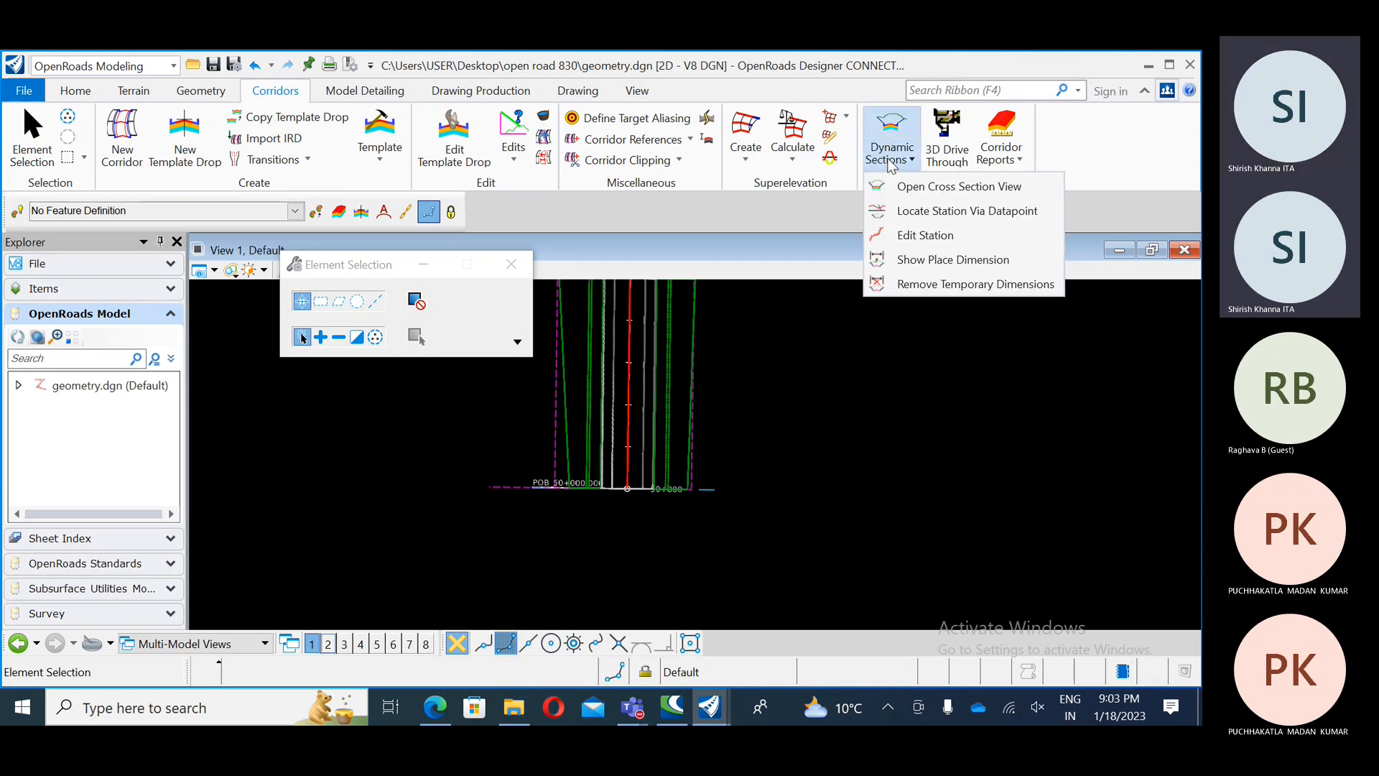
click(928, 185)
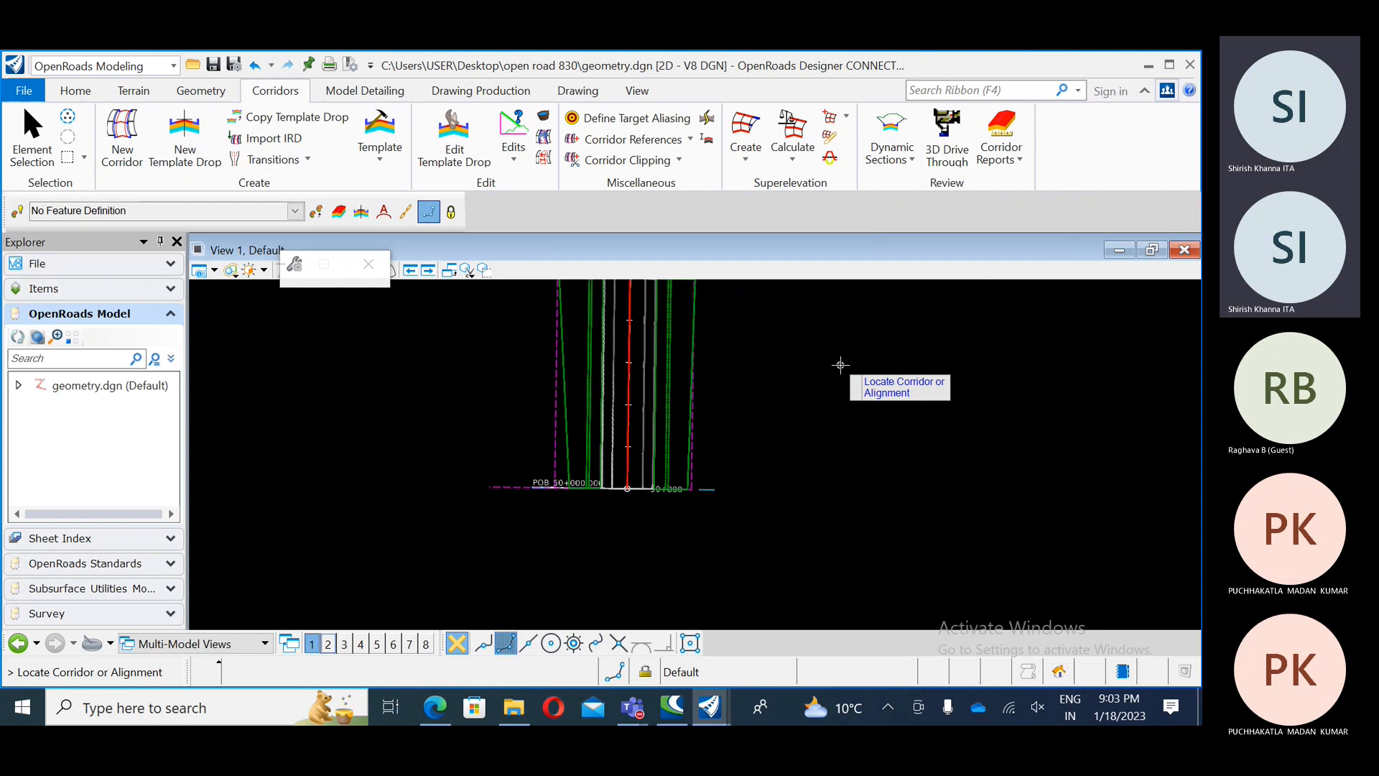
click(627, 388)
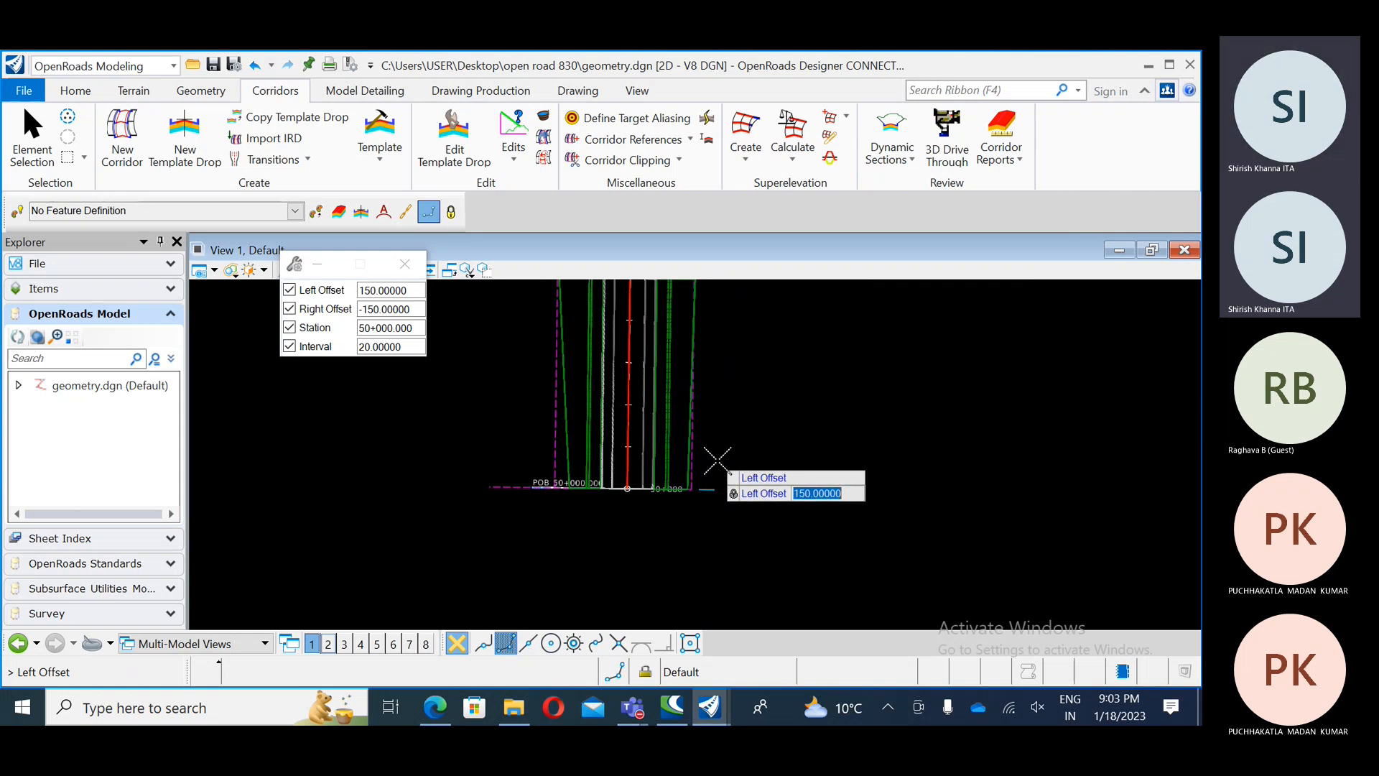
click(363, 329)
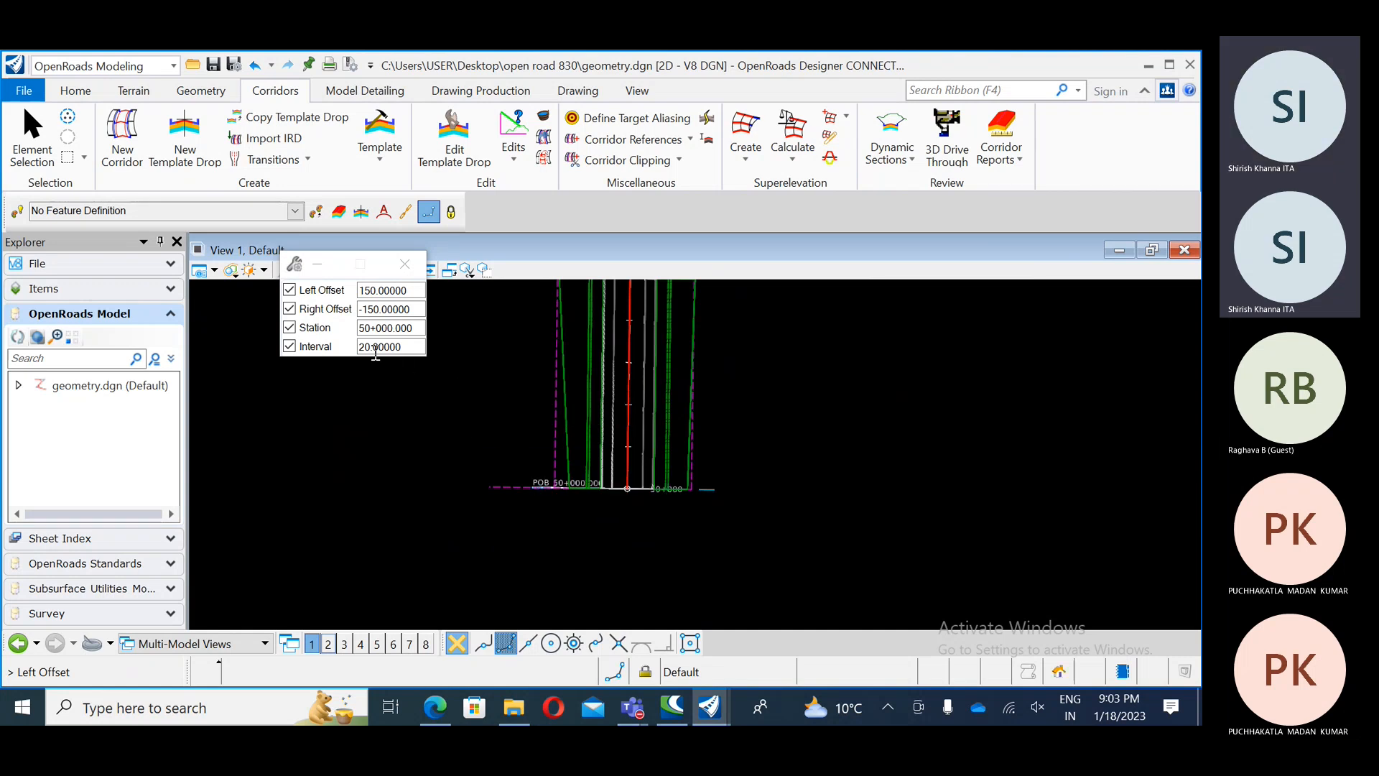
click(413, 438)
click(413, 438)
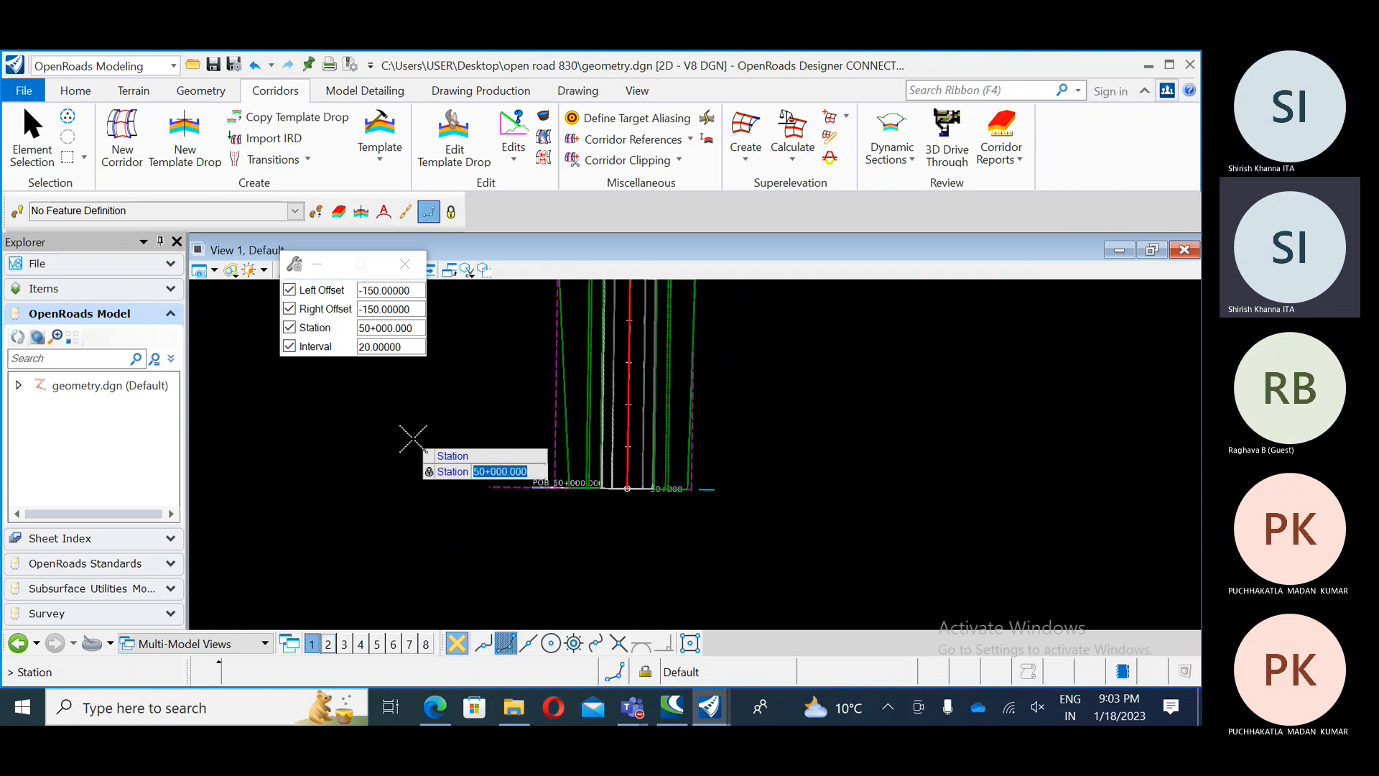
click(413, 439)
click(413, 438)
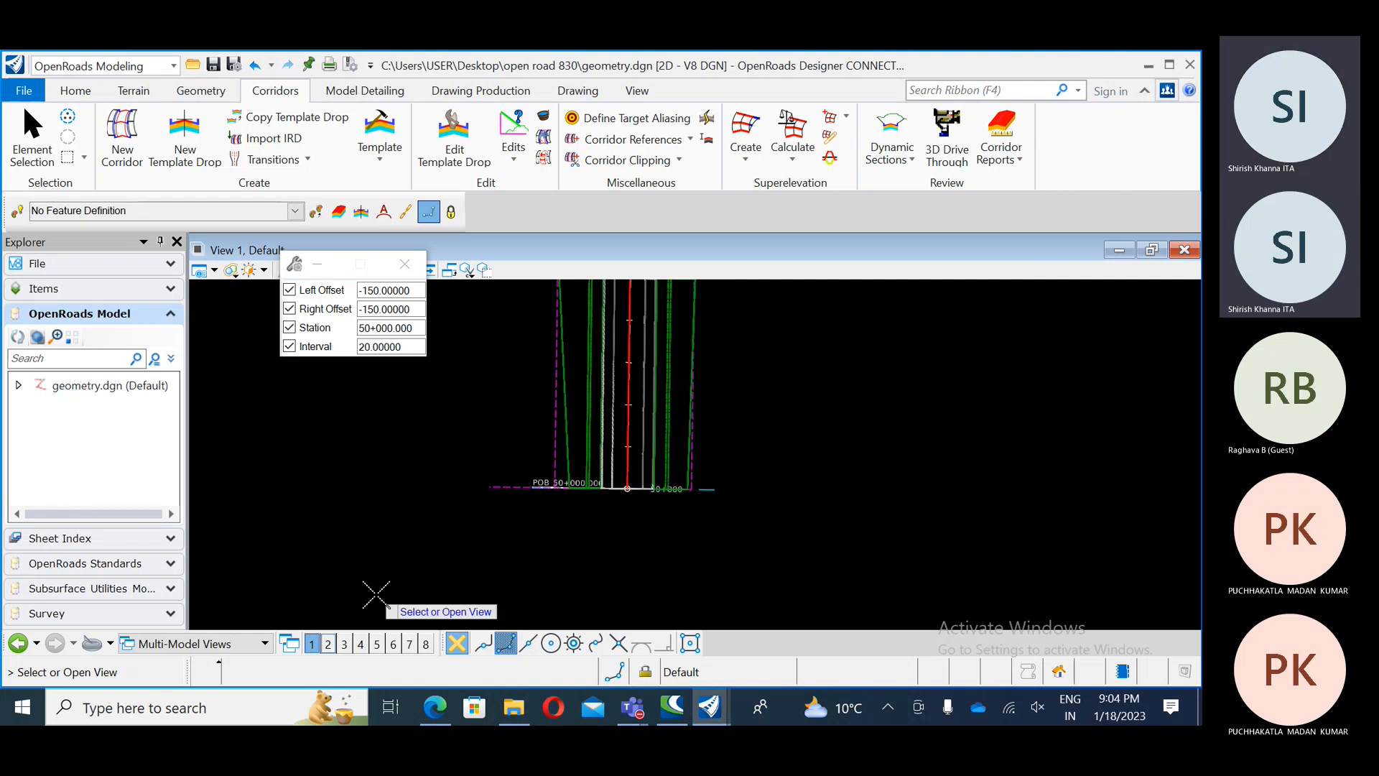
click(408, 645)
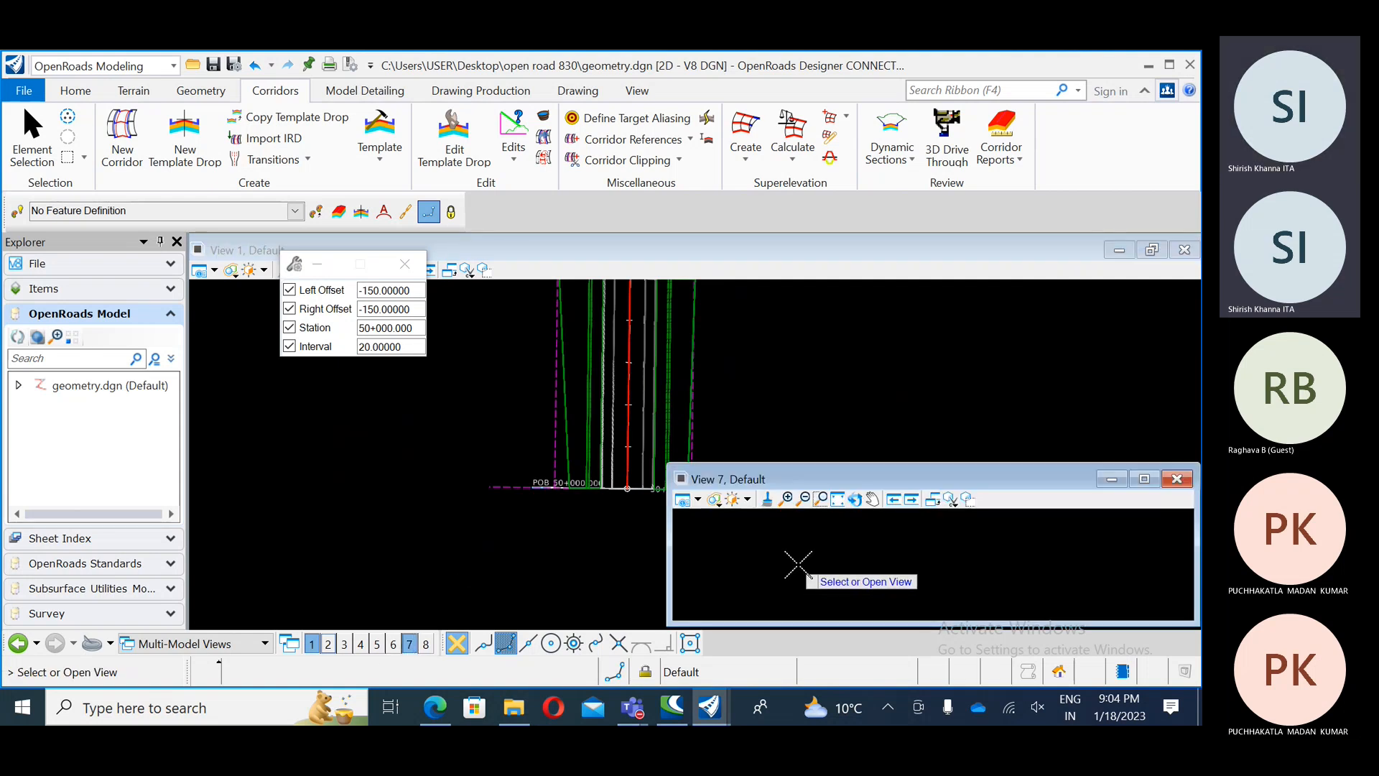
click(763, 597)
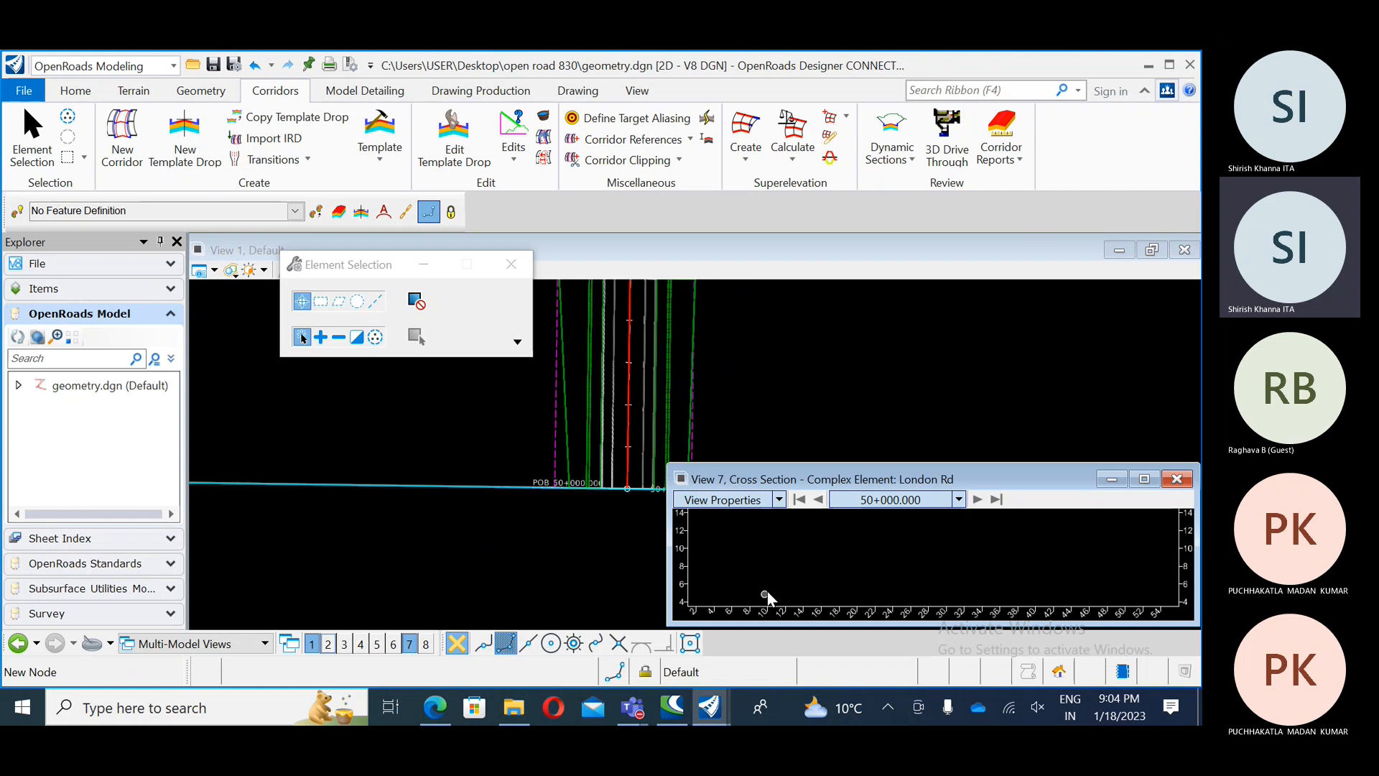
Step: Reposition the View 7 cross section window below the plan corridor and examine the section at station 50+000.000 at several scales
drag(903, 473, 809, 391)
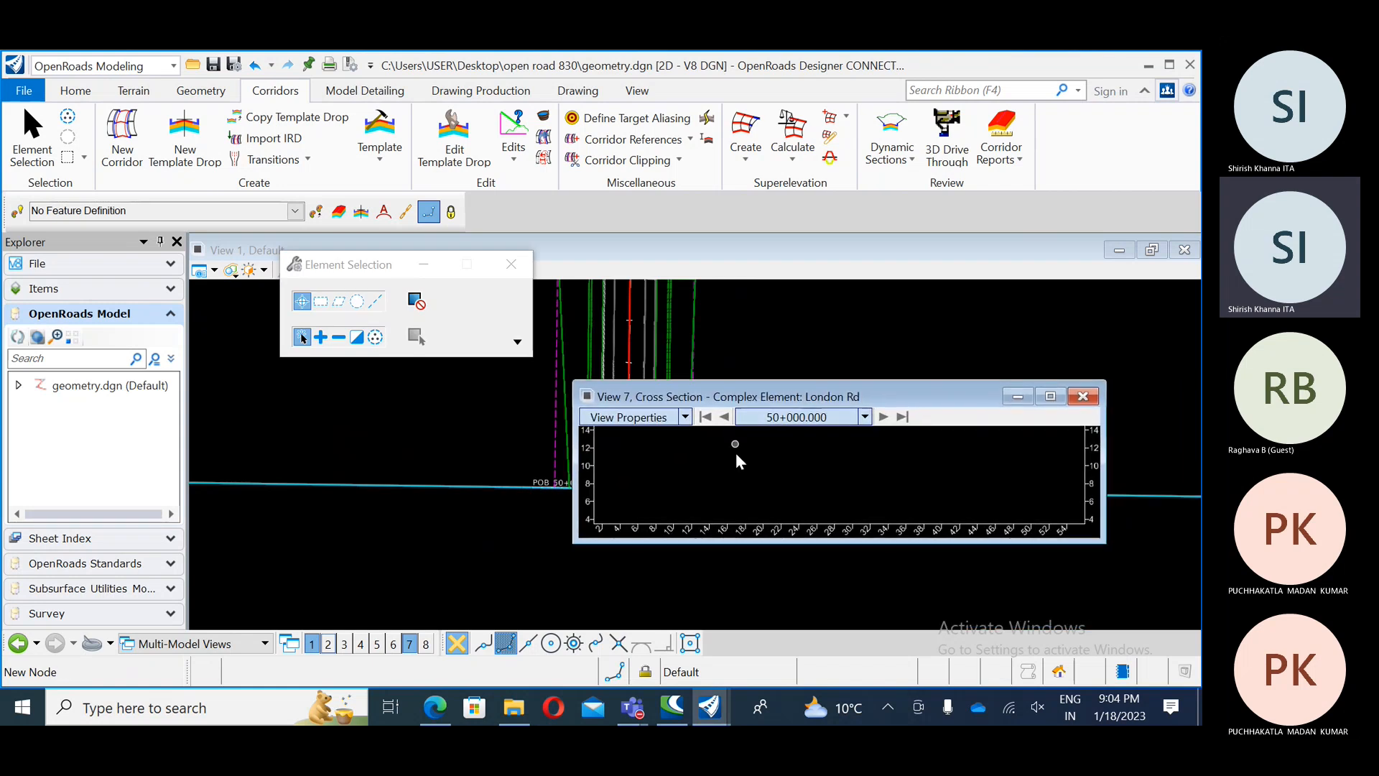
scroll(812, 488, down, 2)
scroll(811, 487, down, 3)
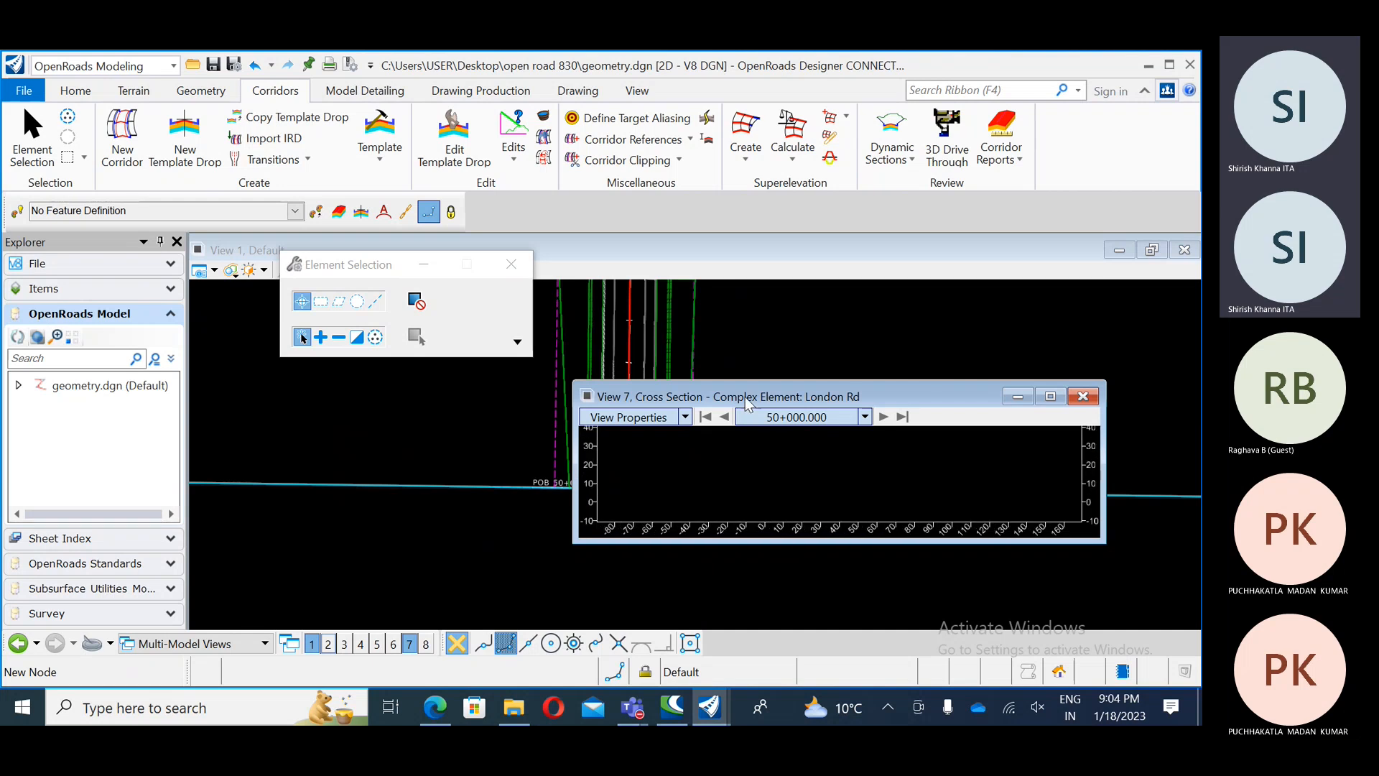
drag(747, 396, 803, 456)
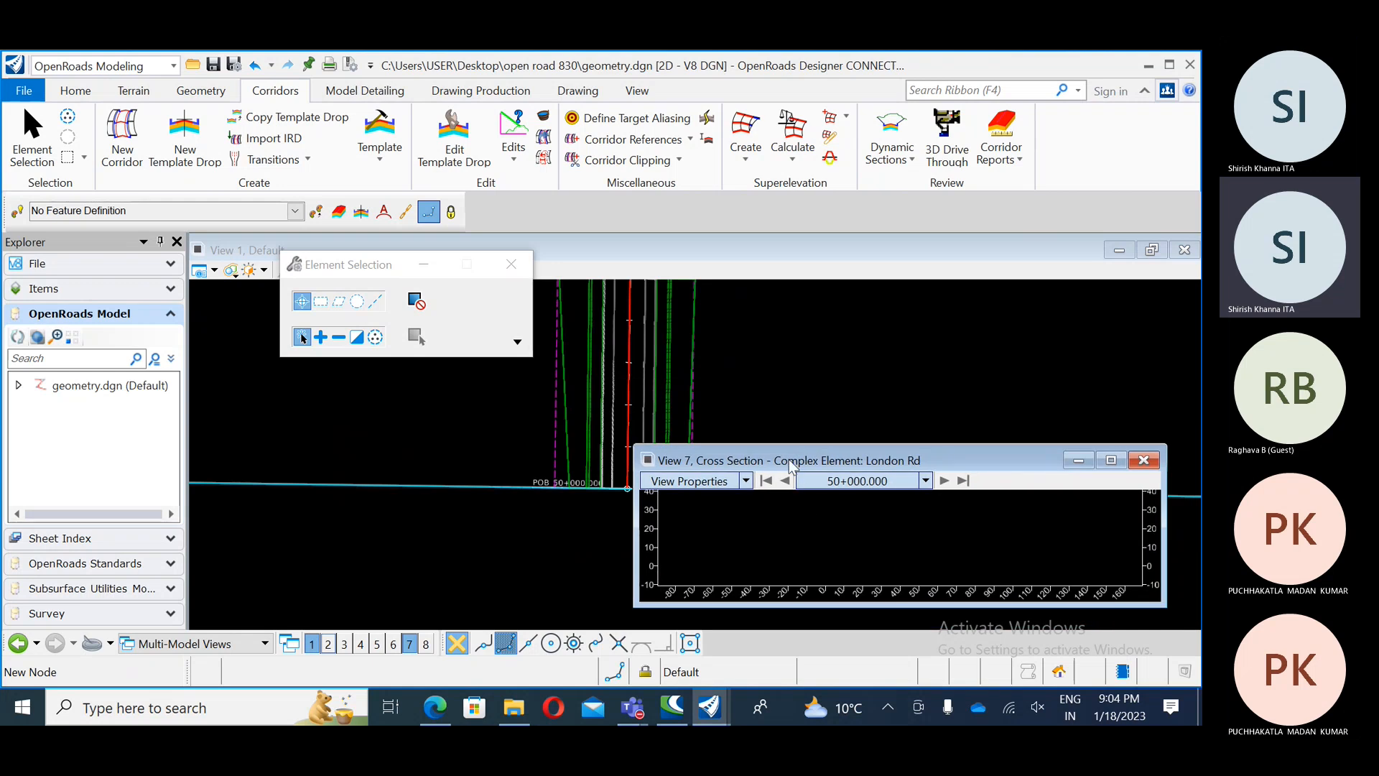
scroll(852, 535, up, 1)
scroll(853, 535, up, 5)
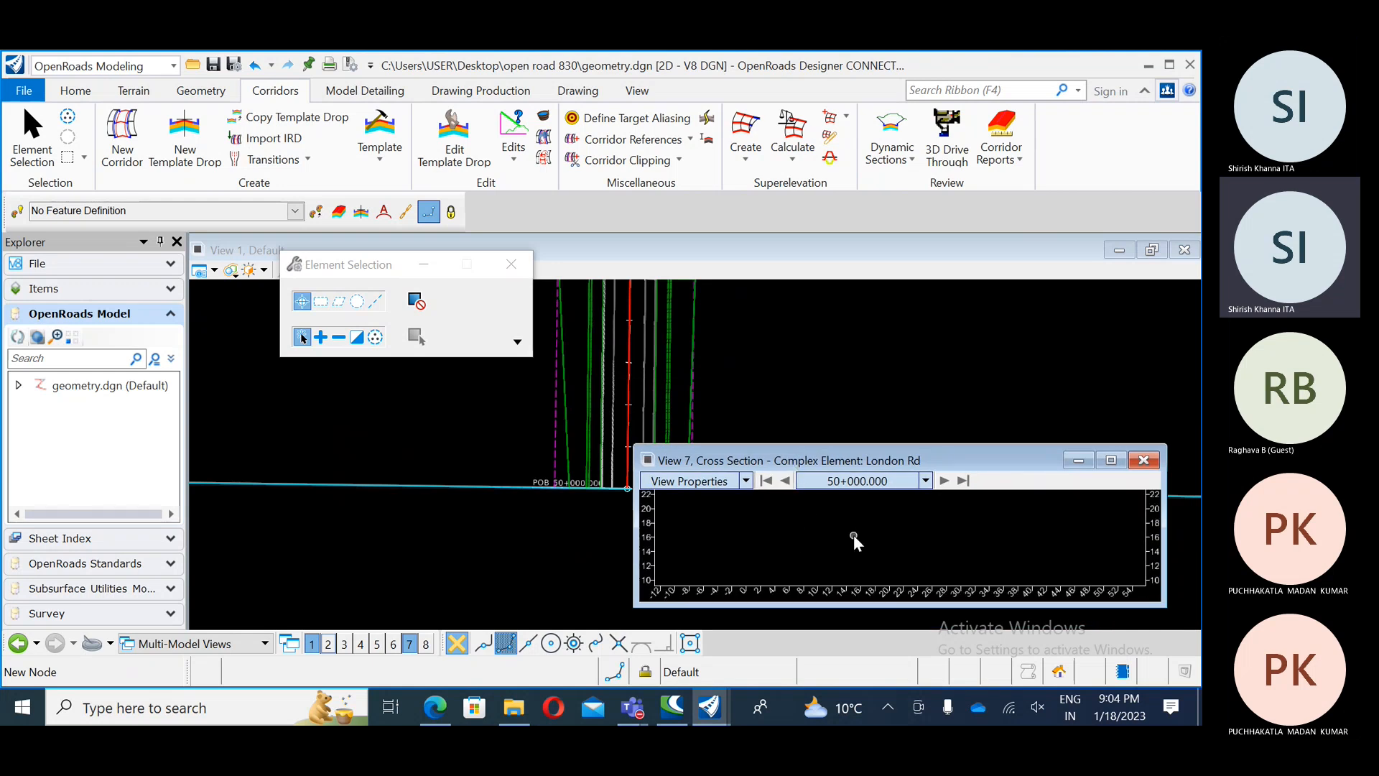
scroll(855, 536, down, 6)
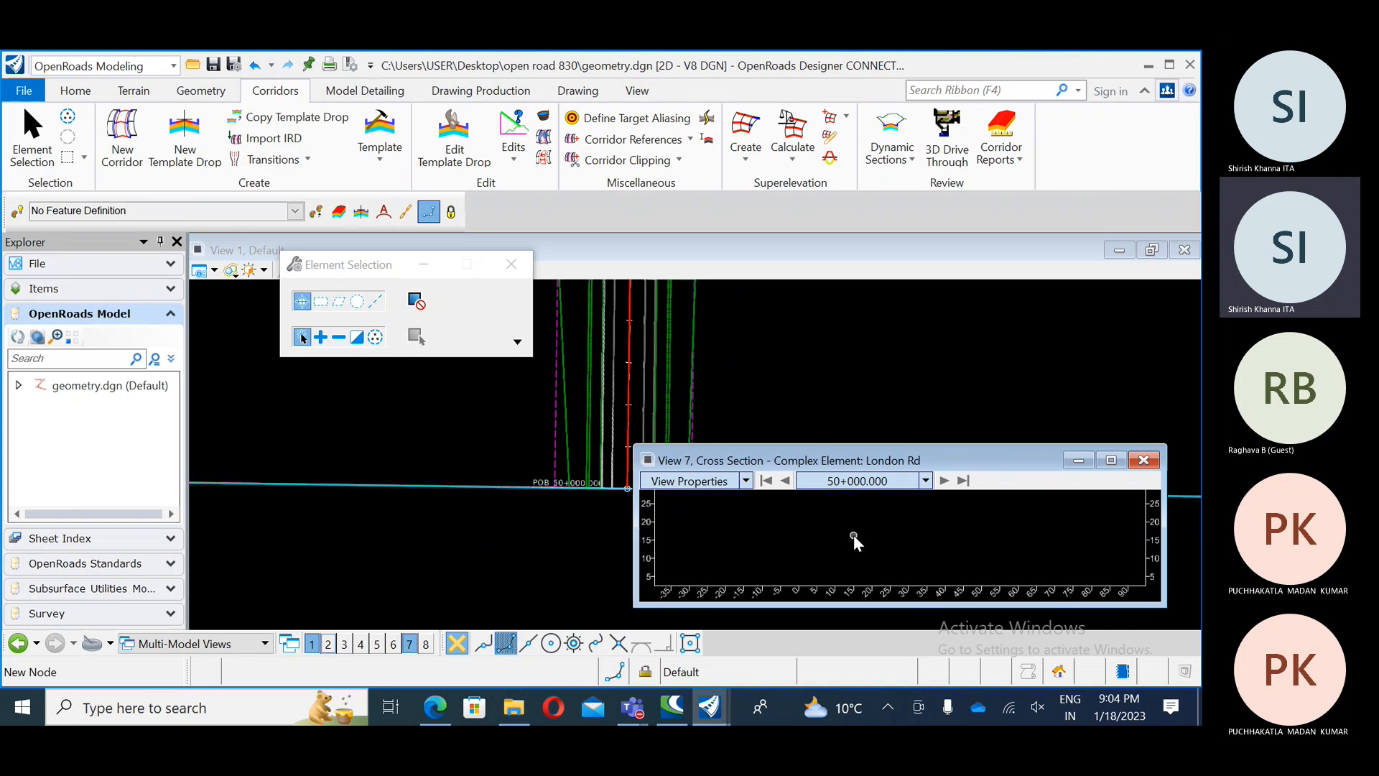
Step: Check the View 7 section of the London Rd alignment around the zero offset, and close that cross section window
middle_drag(854, 534, 1013, 536)
middle_drag(877, 546, 751, 542)
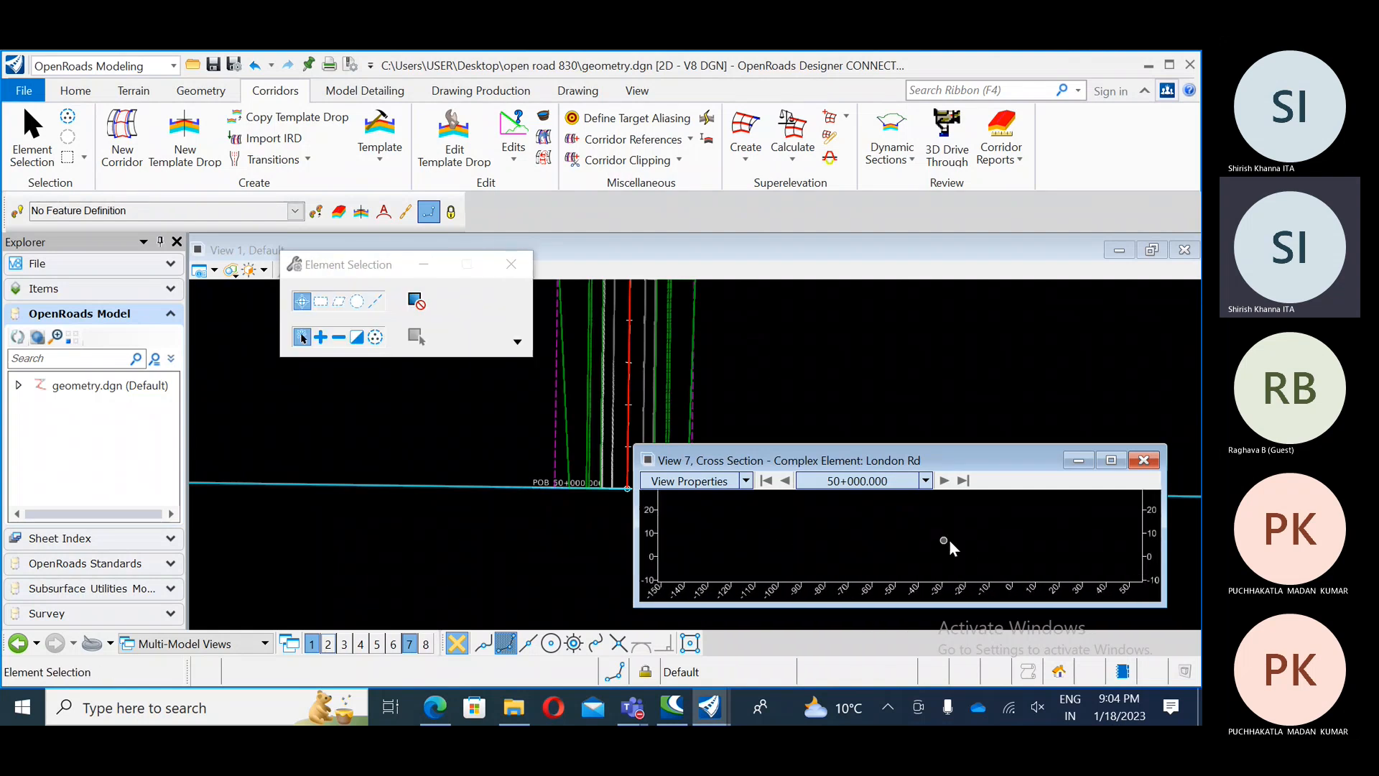
middle_drag(950, 541, 782, 553)
middle_drag(893, 550, 924, 550)
key(Escape)
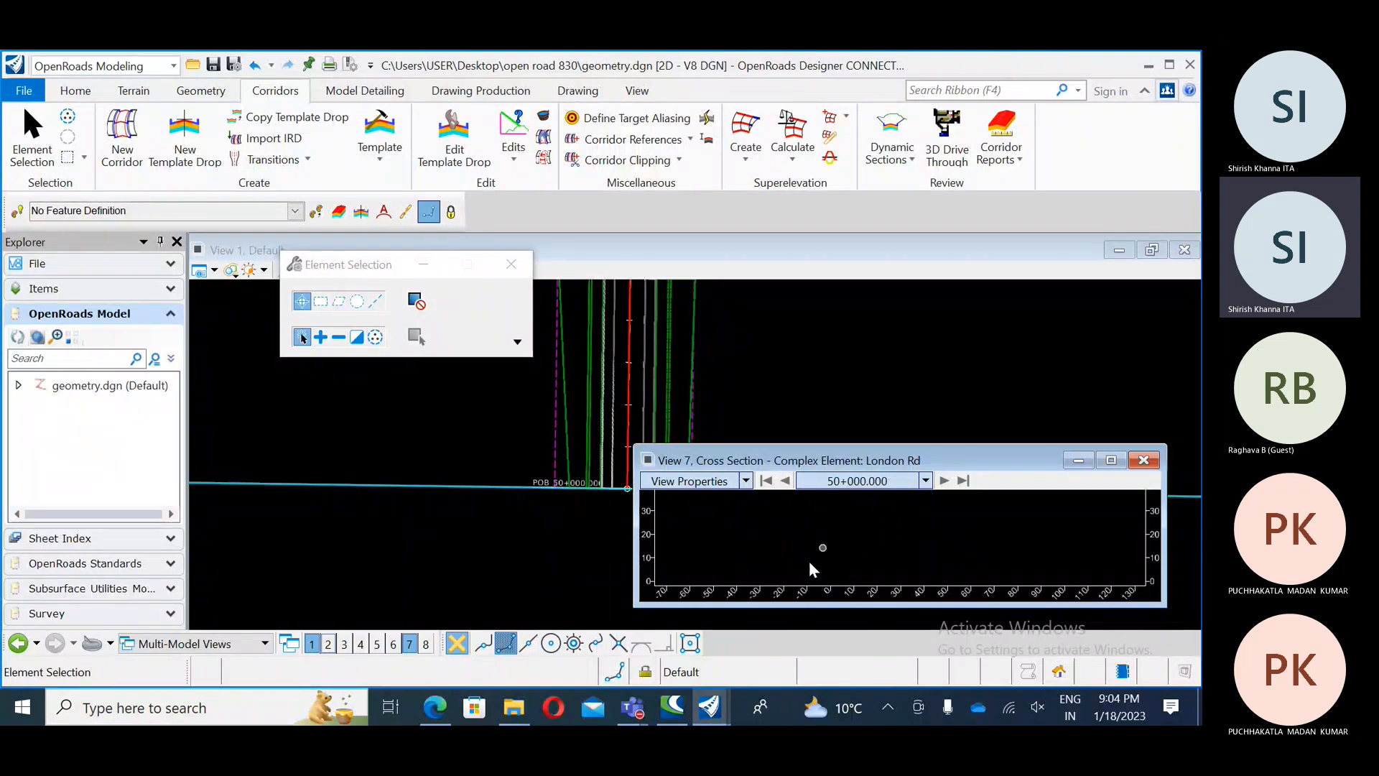
drag(853, 460, 872, 332)
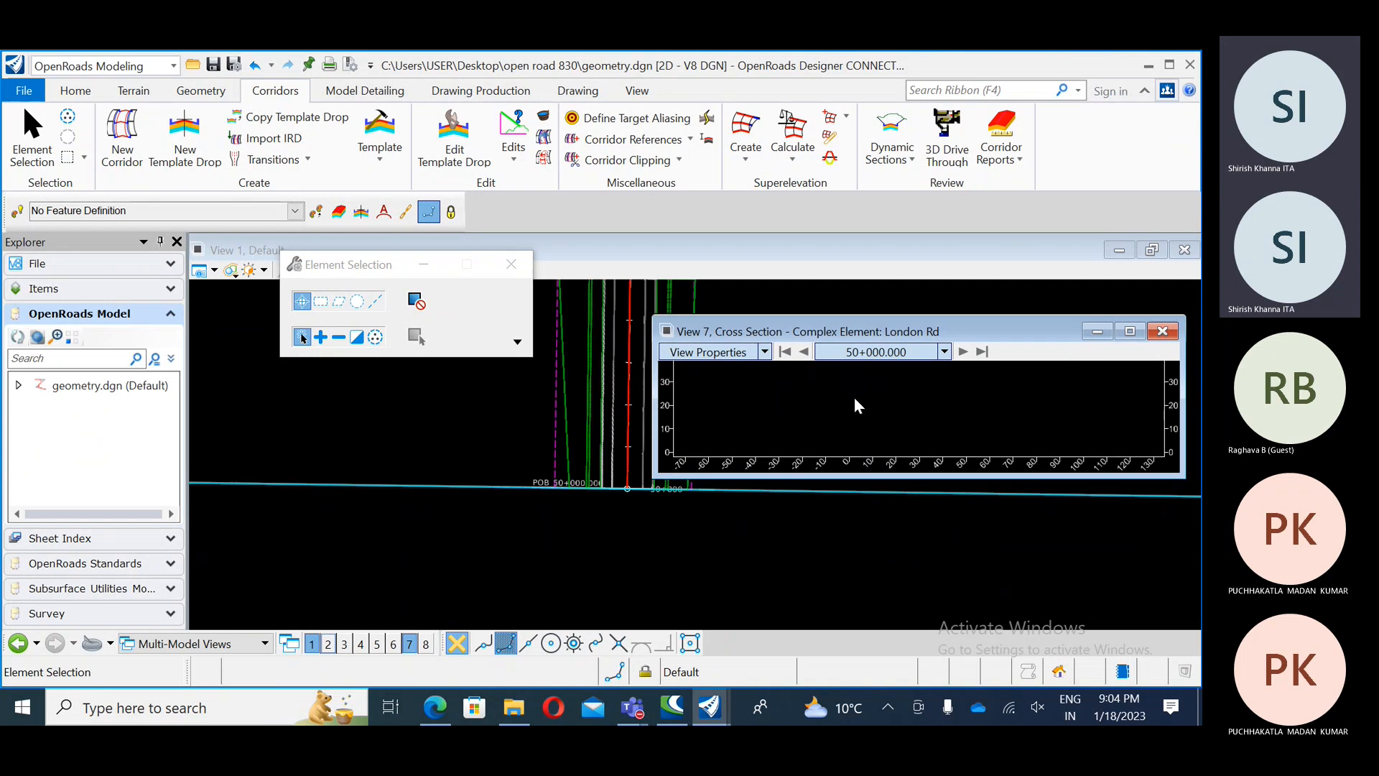
drag(854, 398, 826, 480)
click(1115, 481)
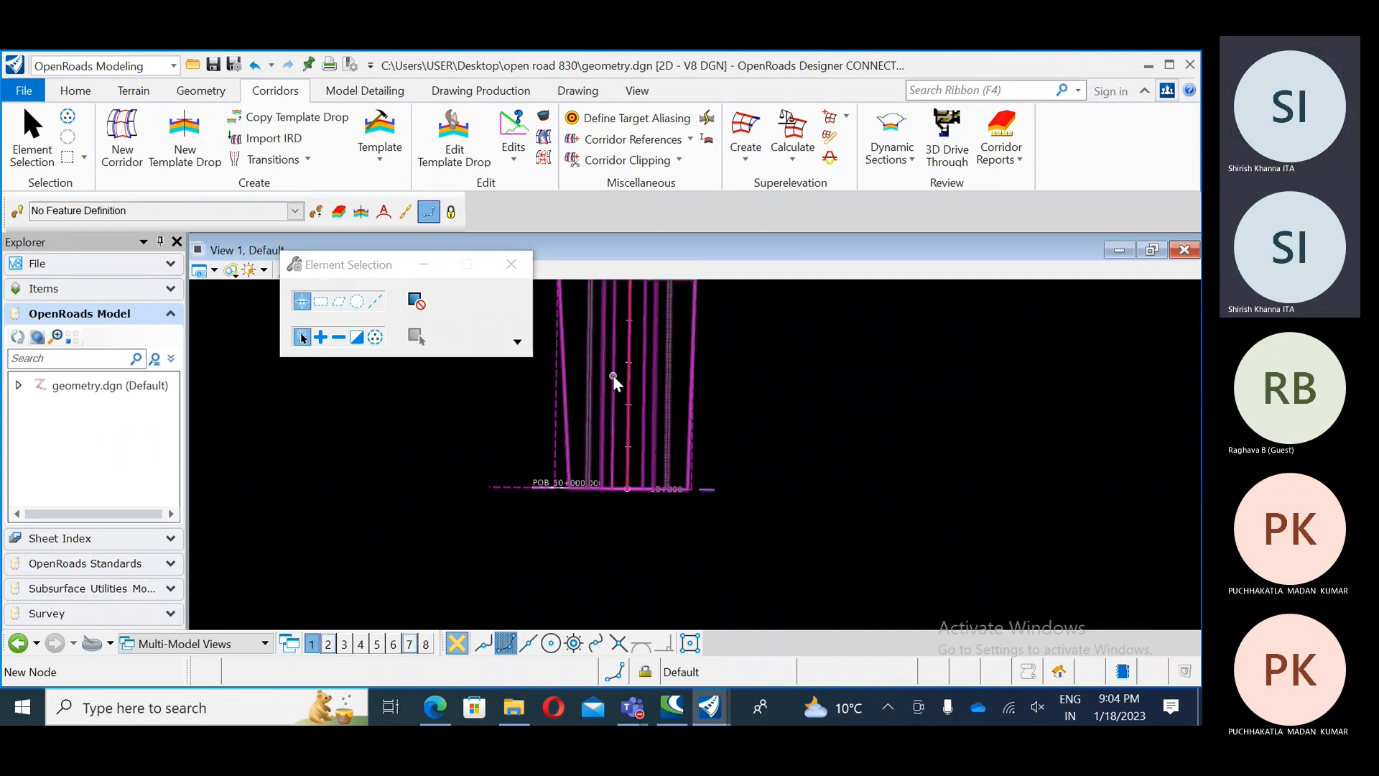
Step: Open a dynamic cross section view of the London Rd corridor in View 6
click(890, 150)
click(906, 185)
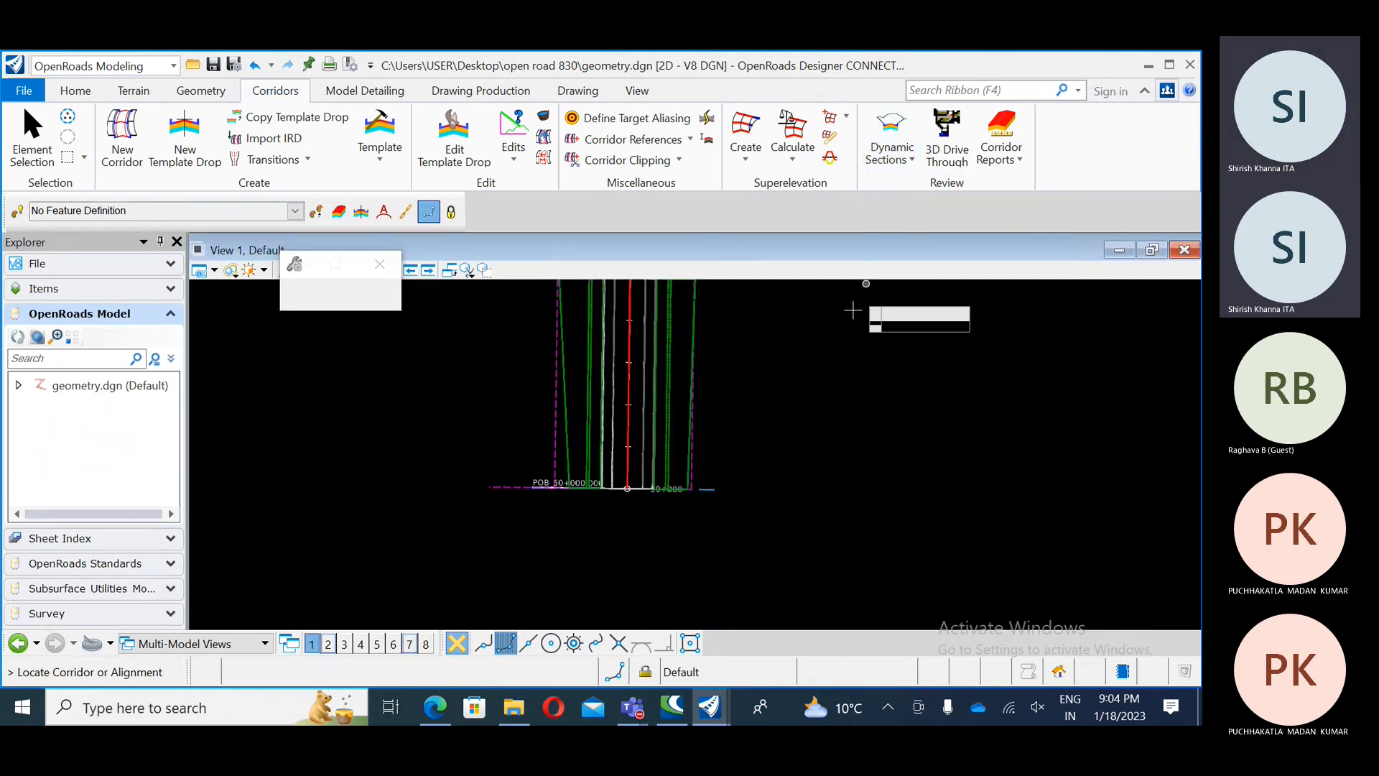
click(717, 377)
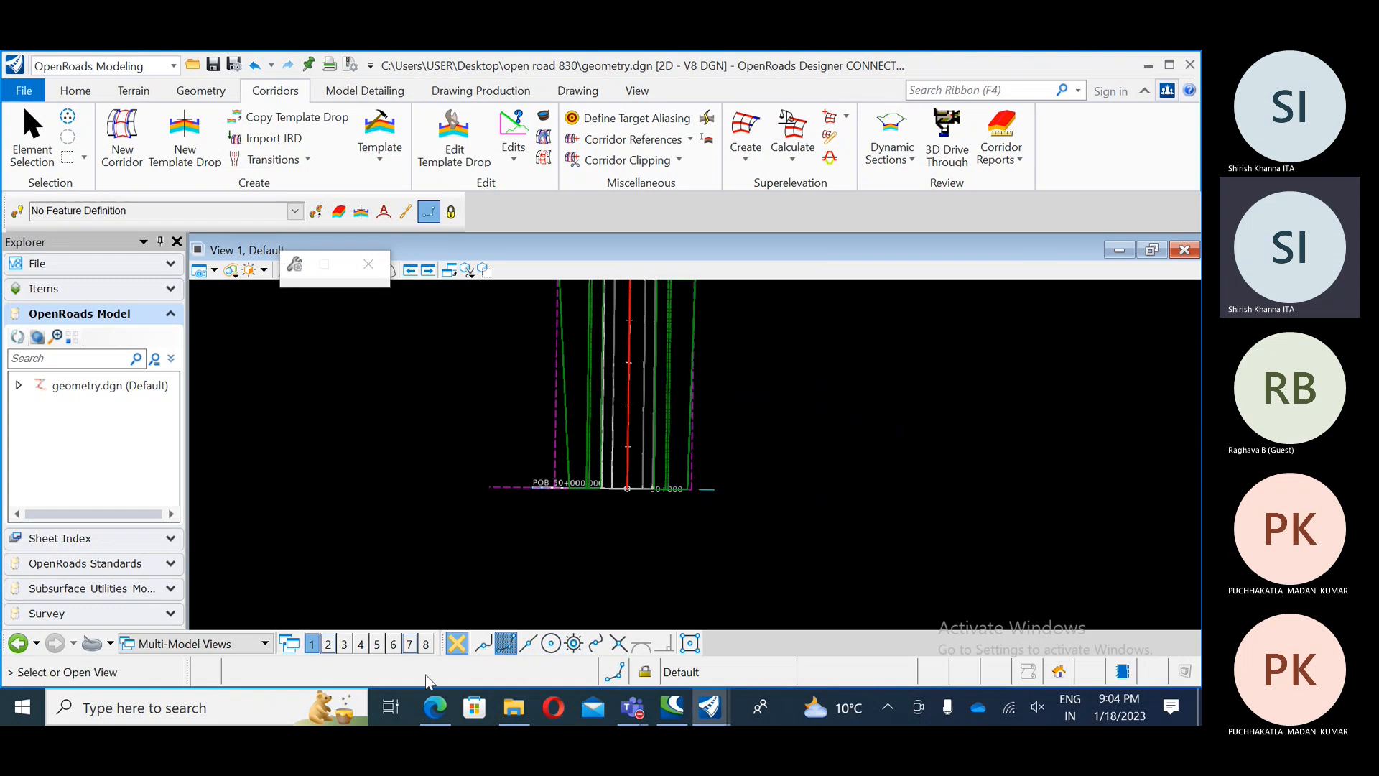
click(393, 644)
click(826, 377)
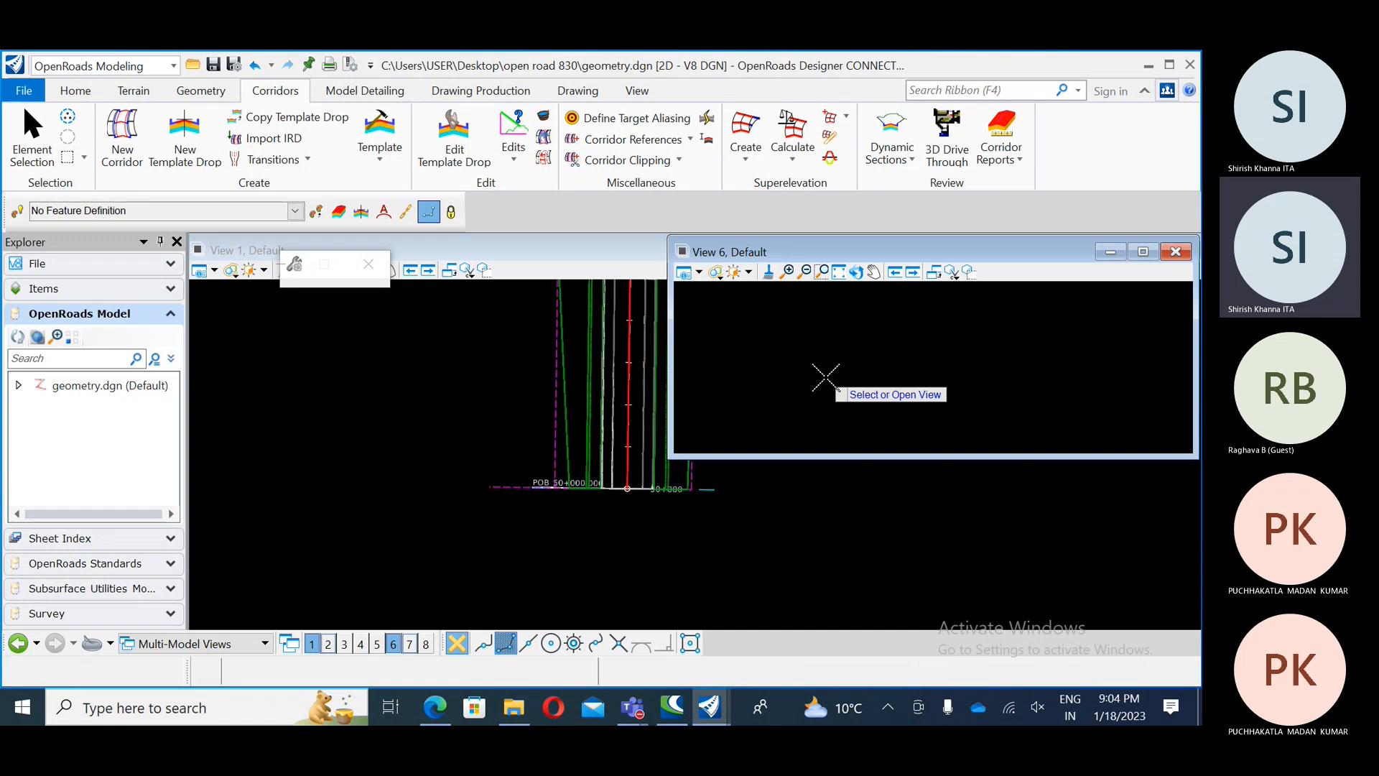
Step: Examine the corridor section at station 50+000.000, including the pavement layers, the side ditches and the Metric-Terrain line
scroll(933, 373, up, 4)
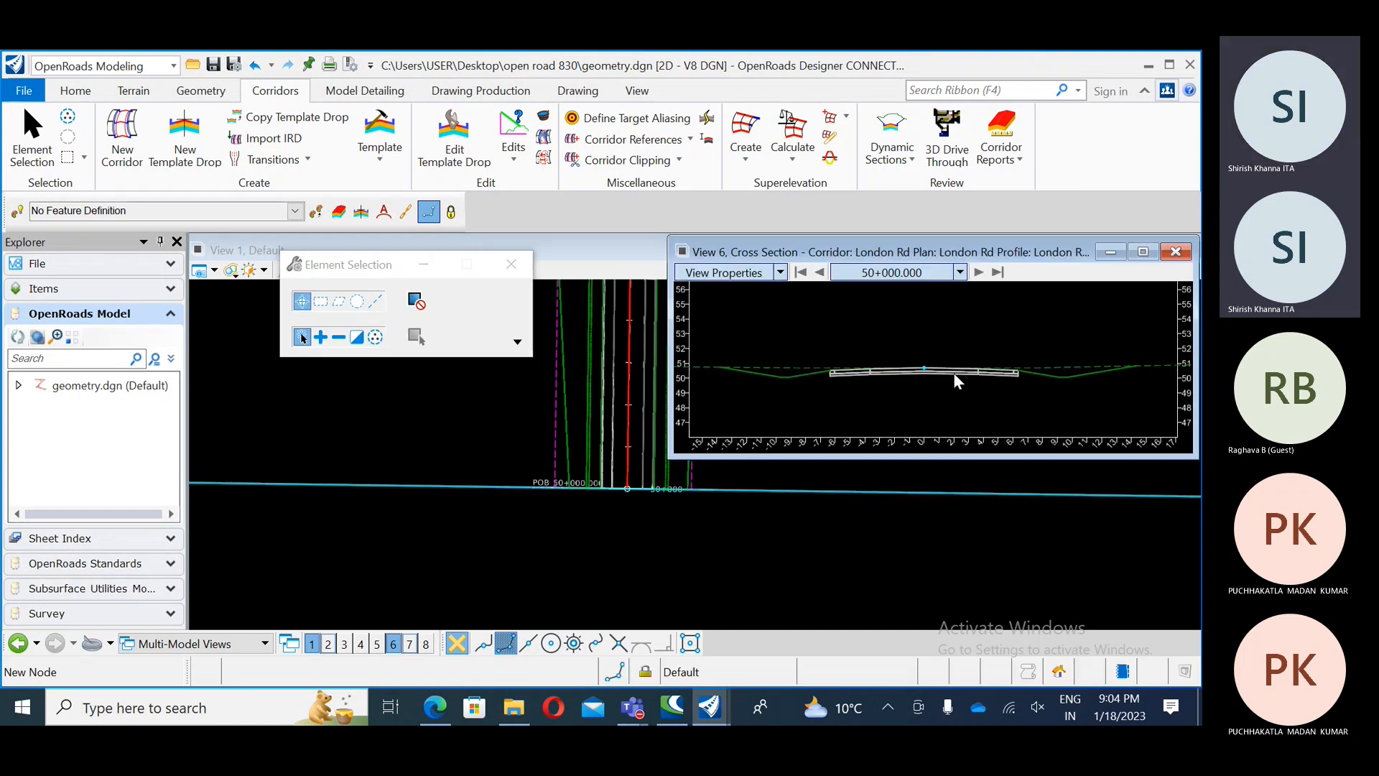
middle_drag(859, 365, 924, 332)
scroll(806, 362, down, 2)
middle_drag(861, 365, 847, 381)
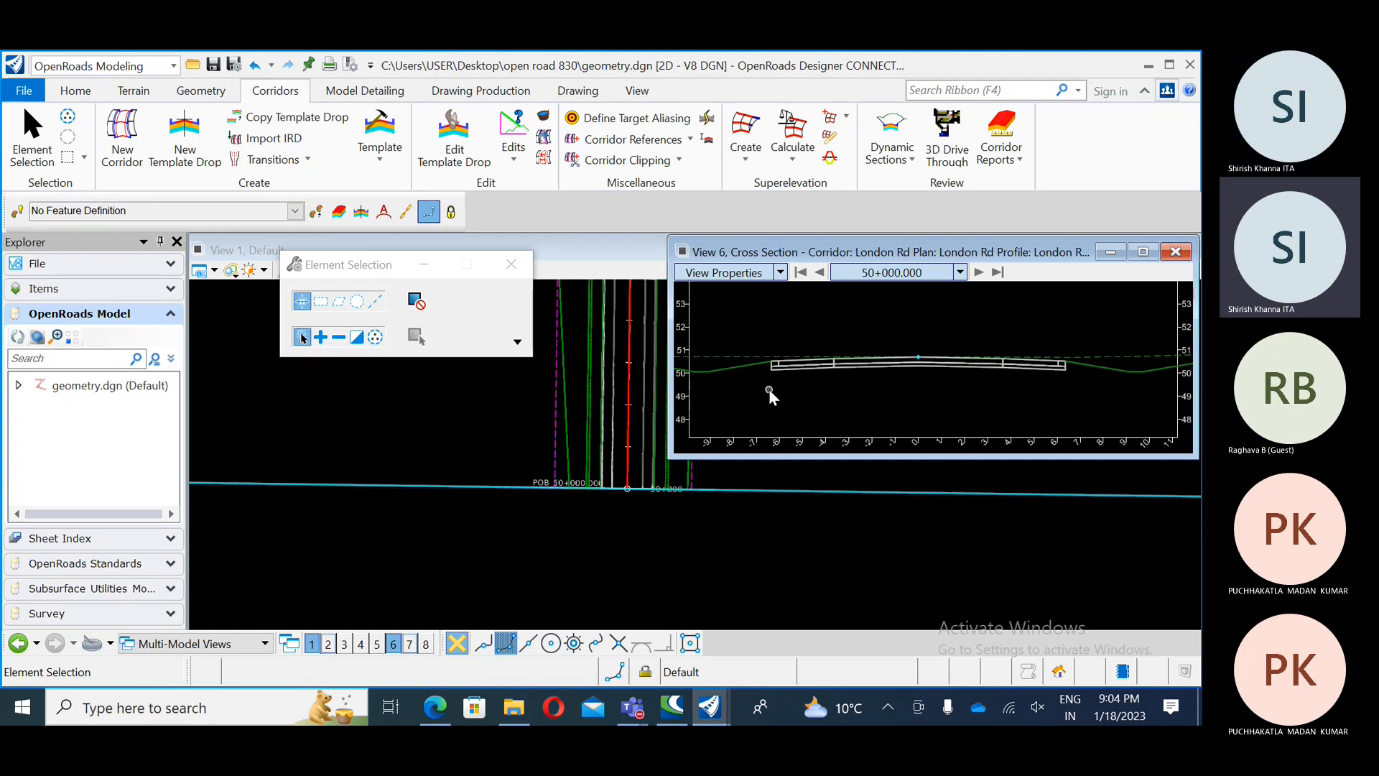
scroll(790, 352, up, 5)
middle_drag(770, 373, 952, 348)
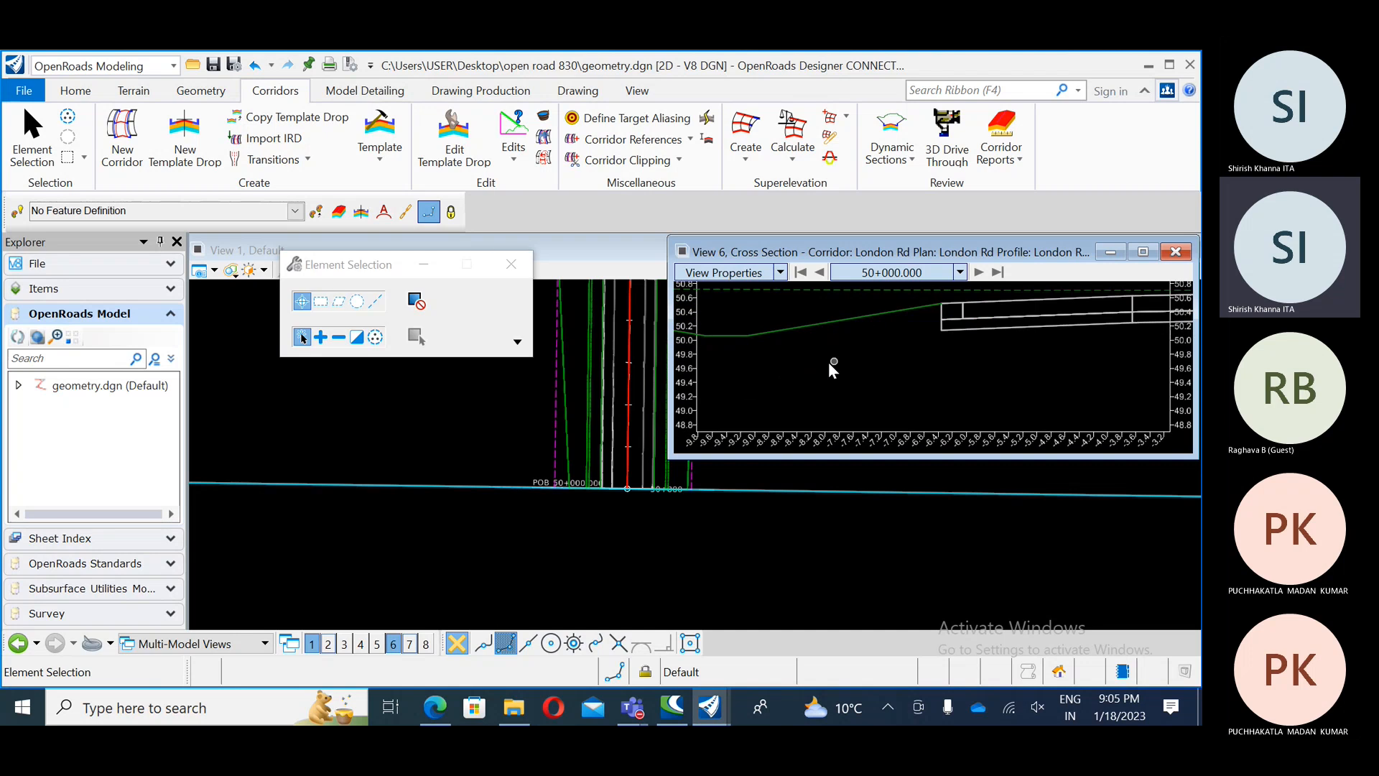
scroll(809, 364, down, 2)
middle_drag(862, 375, 946, 382)
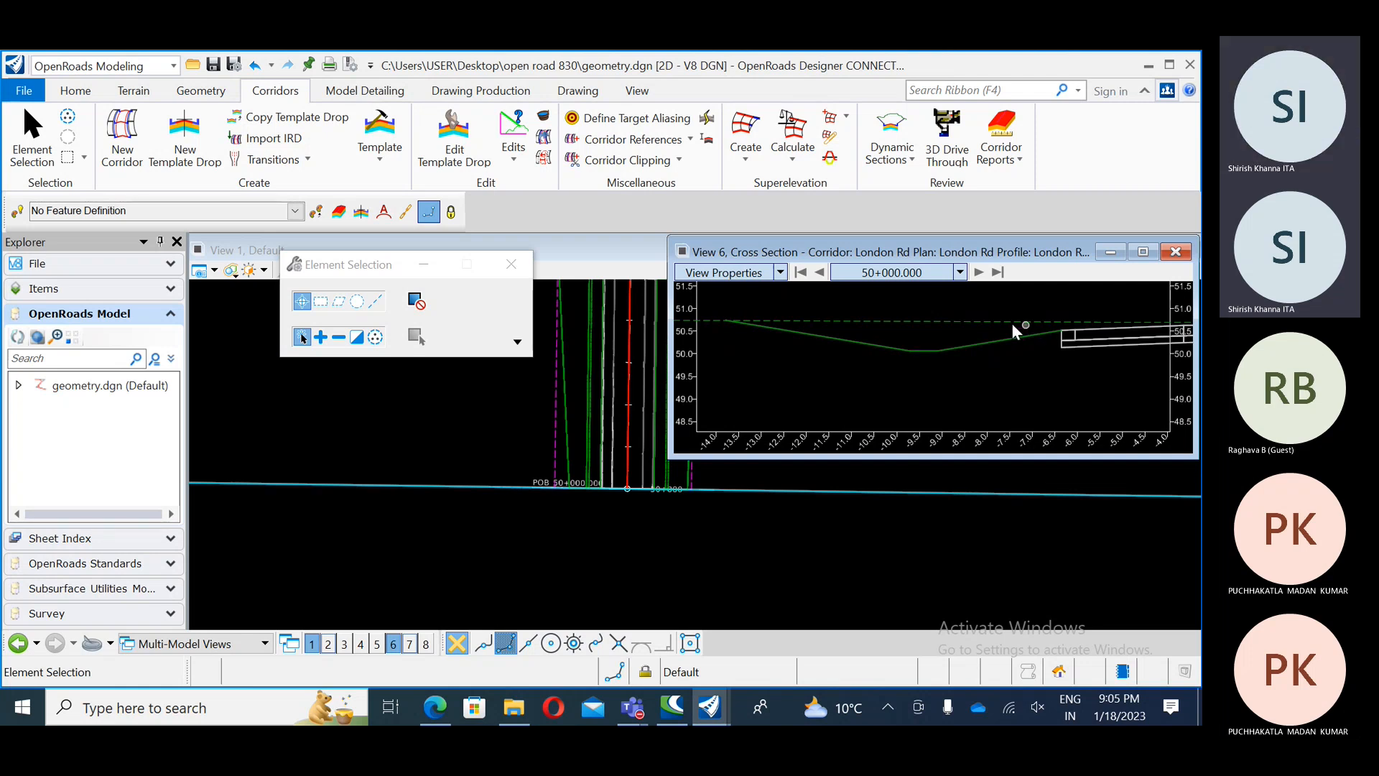
mouse_move(874, 326)
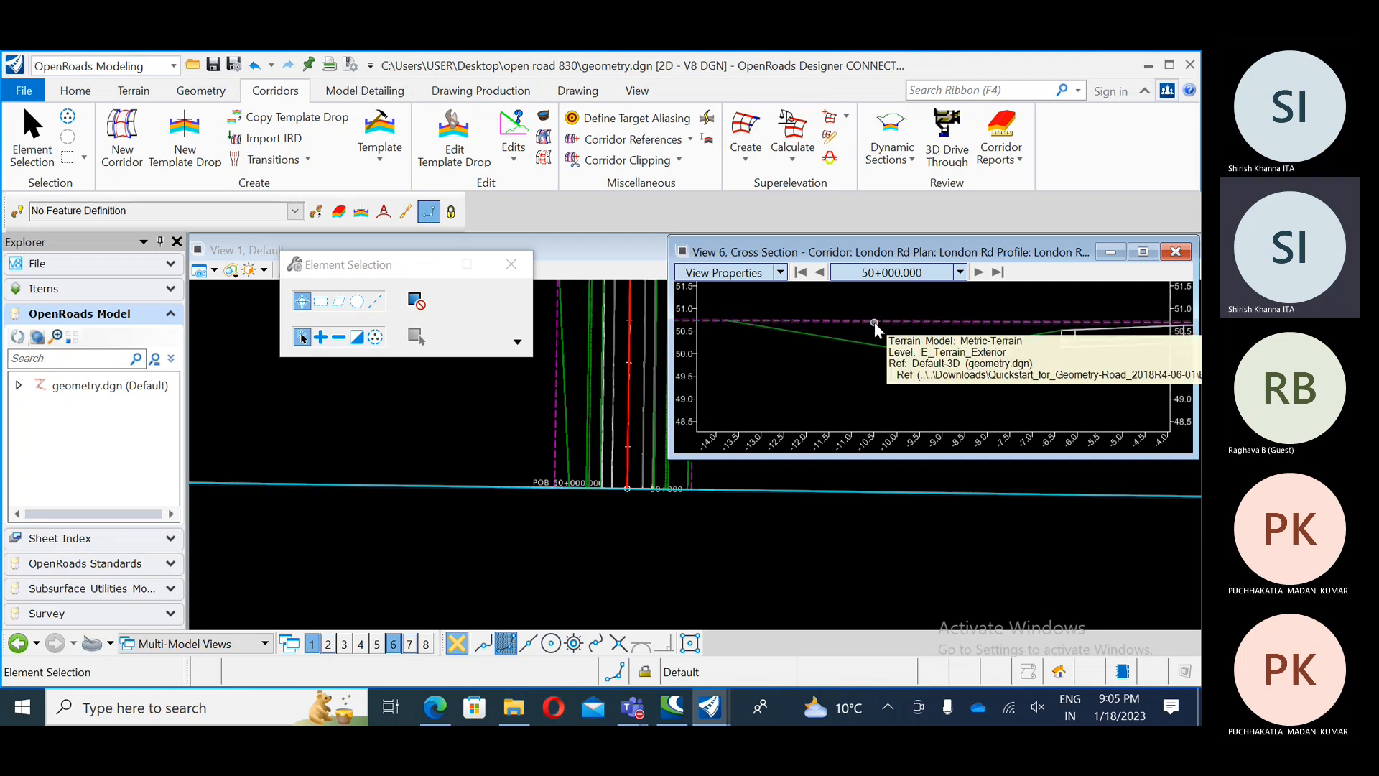
scroll(840, 360, down, 2)
middle_drag(1107, 361, 874, 360)
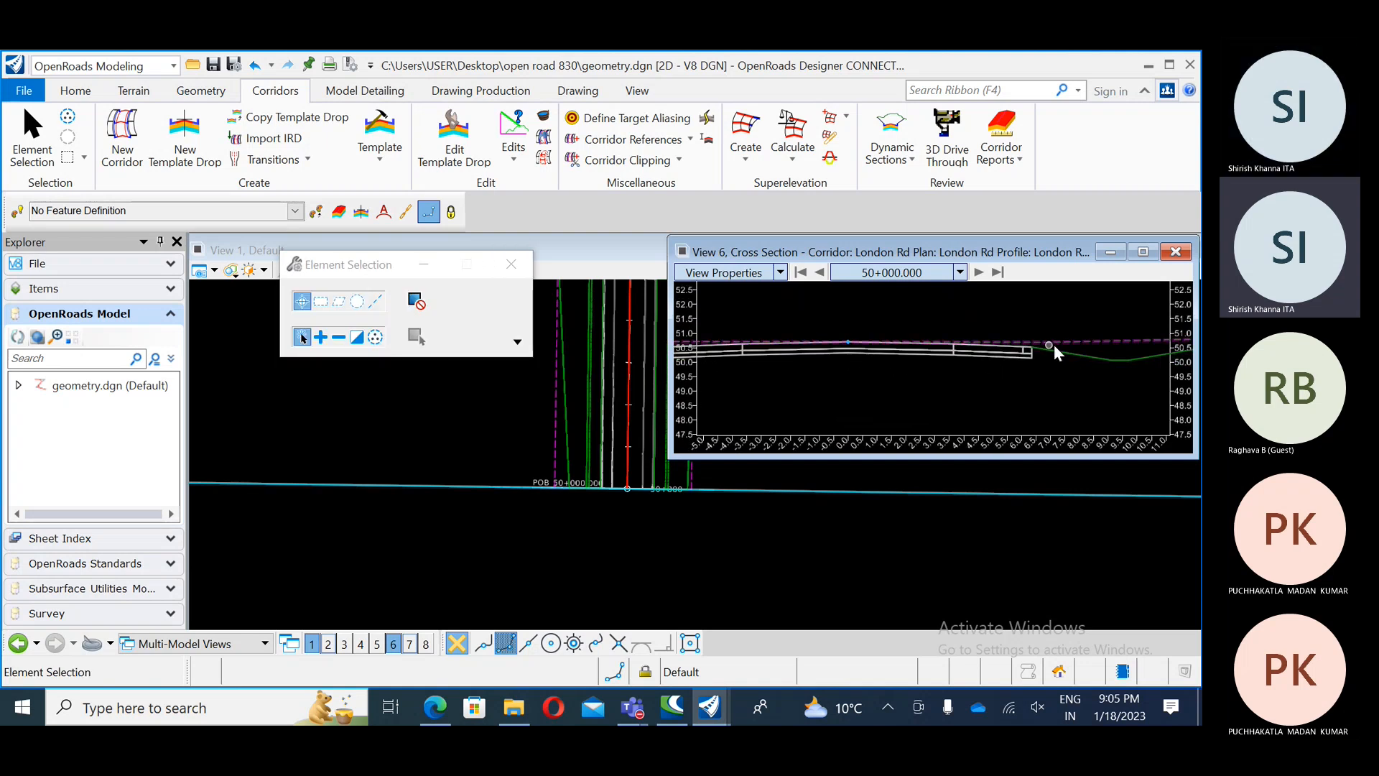
middle_drag(904, 352, 1007, 360)
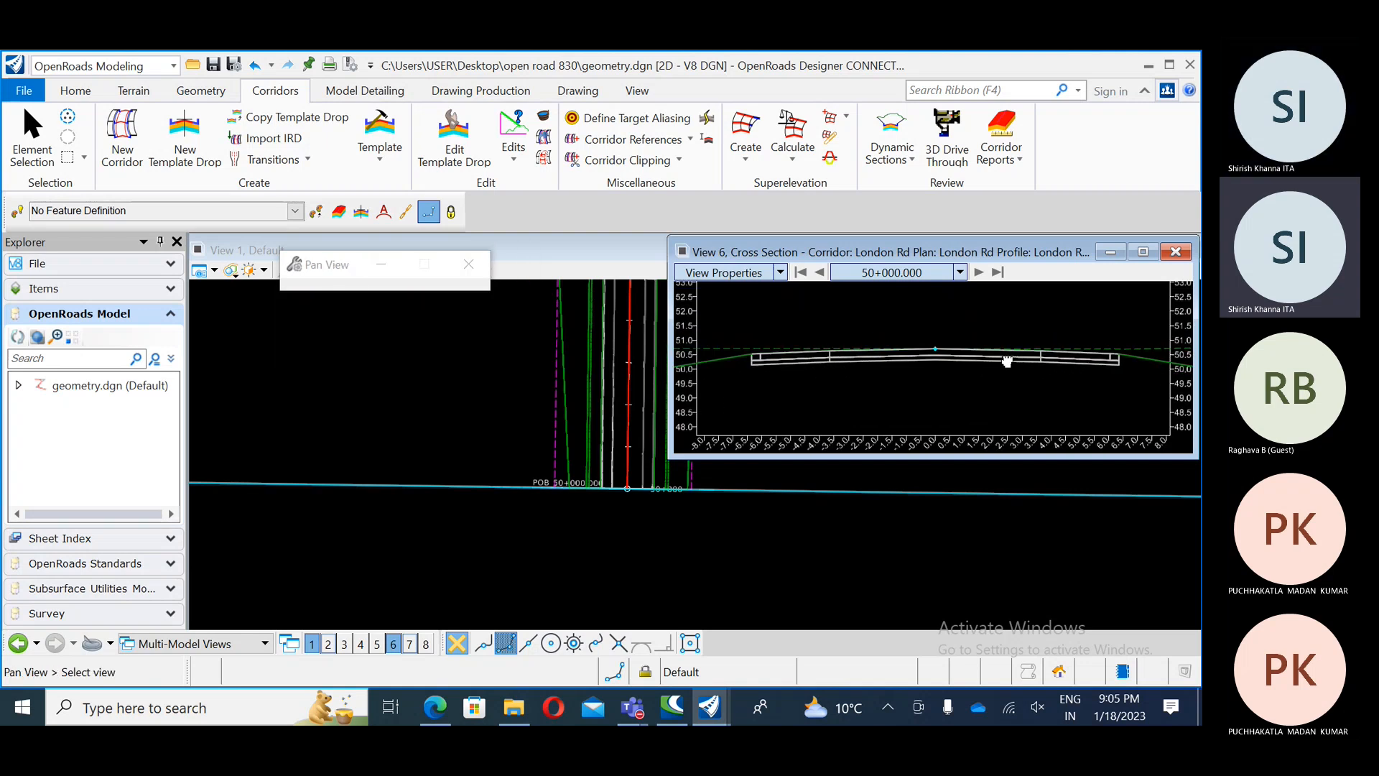
Step: Step the View 6 cross section forward station by station to 50+550.000
click(962, 274)
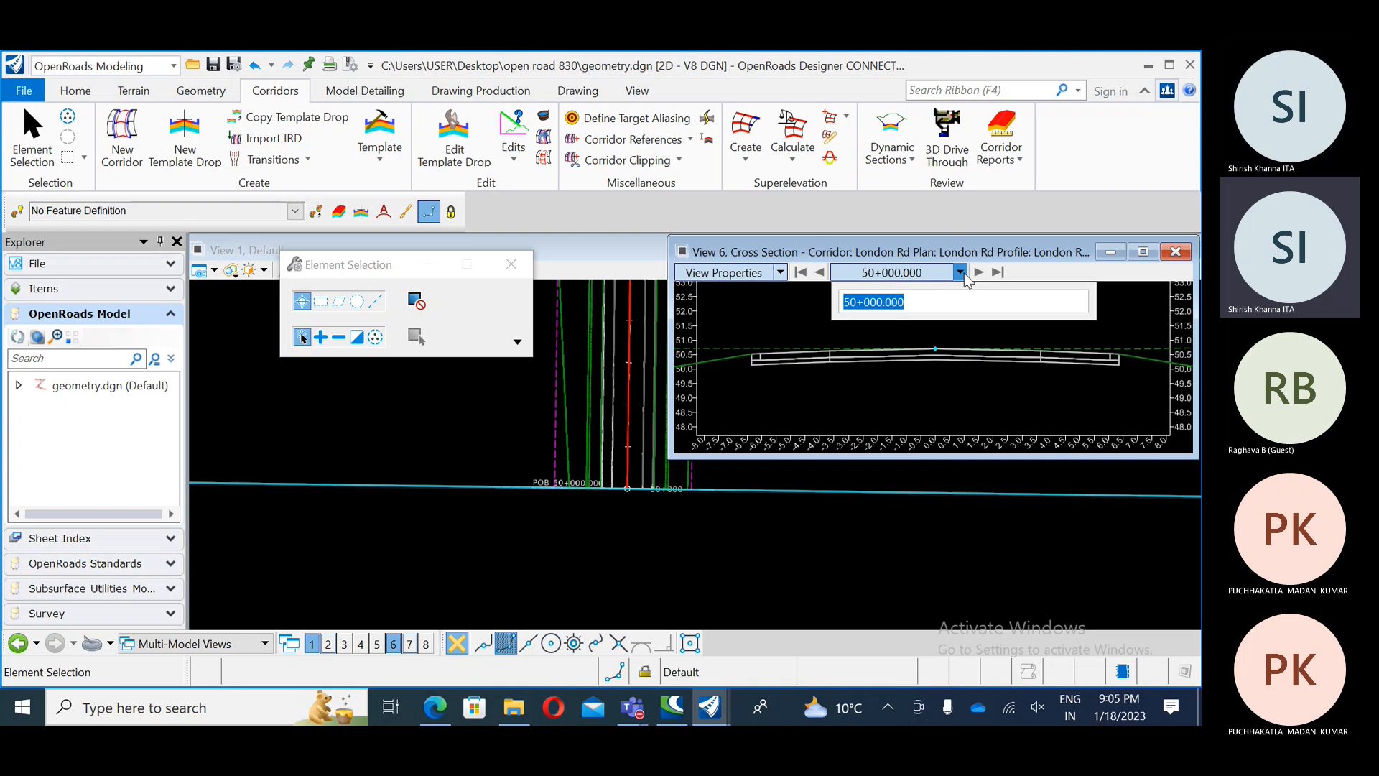
click(966, 274)
click(978, 273)
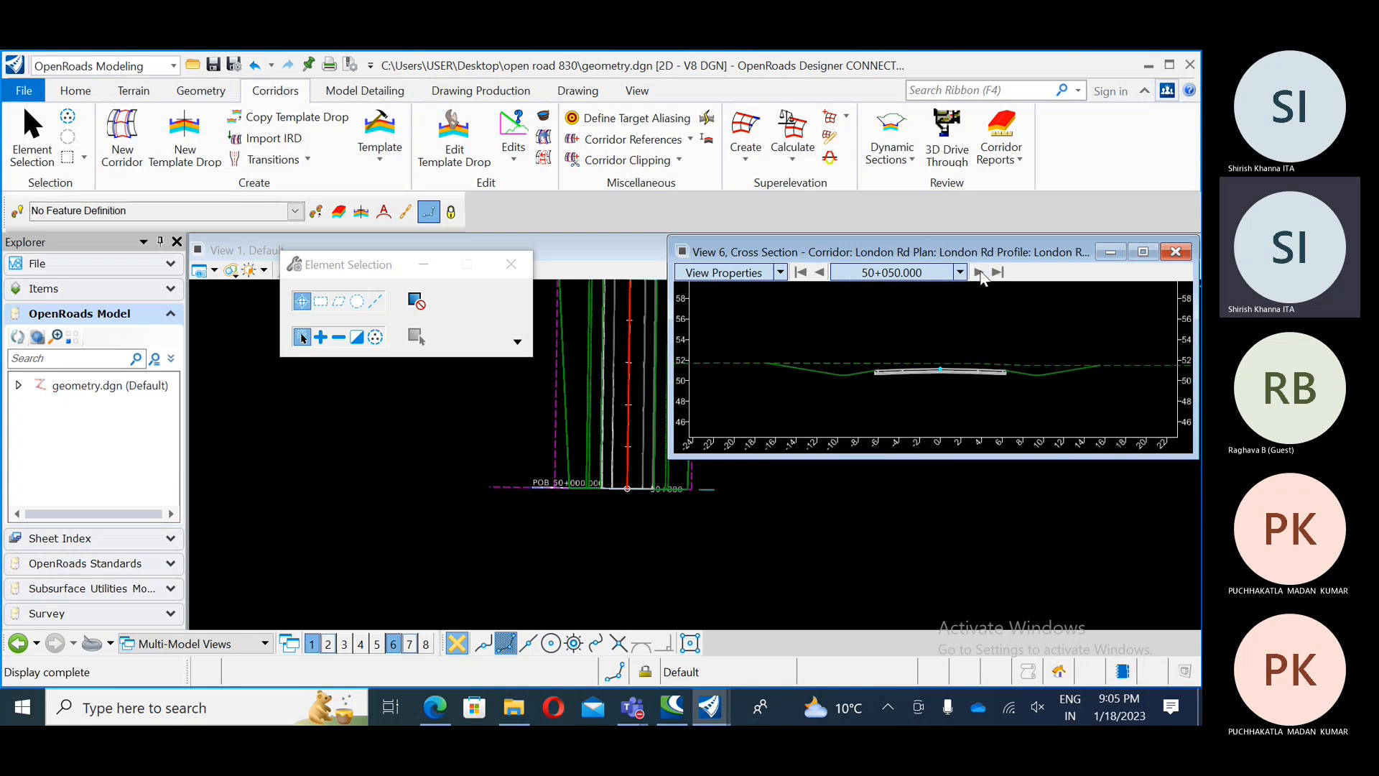
click(979, 274)
click(980, 274)
click(980, 274)
click(980, 274)
click(980, 274)
click(980, 274)
click(980, 274)
click(980, 273)
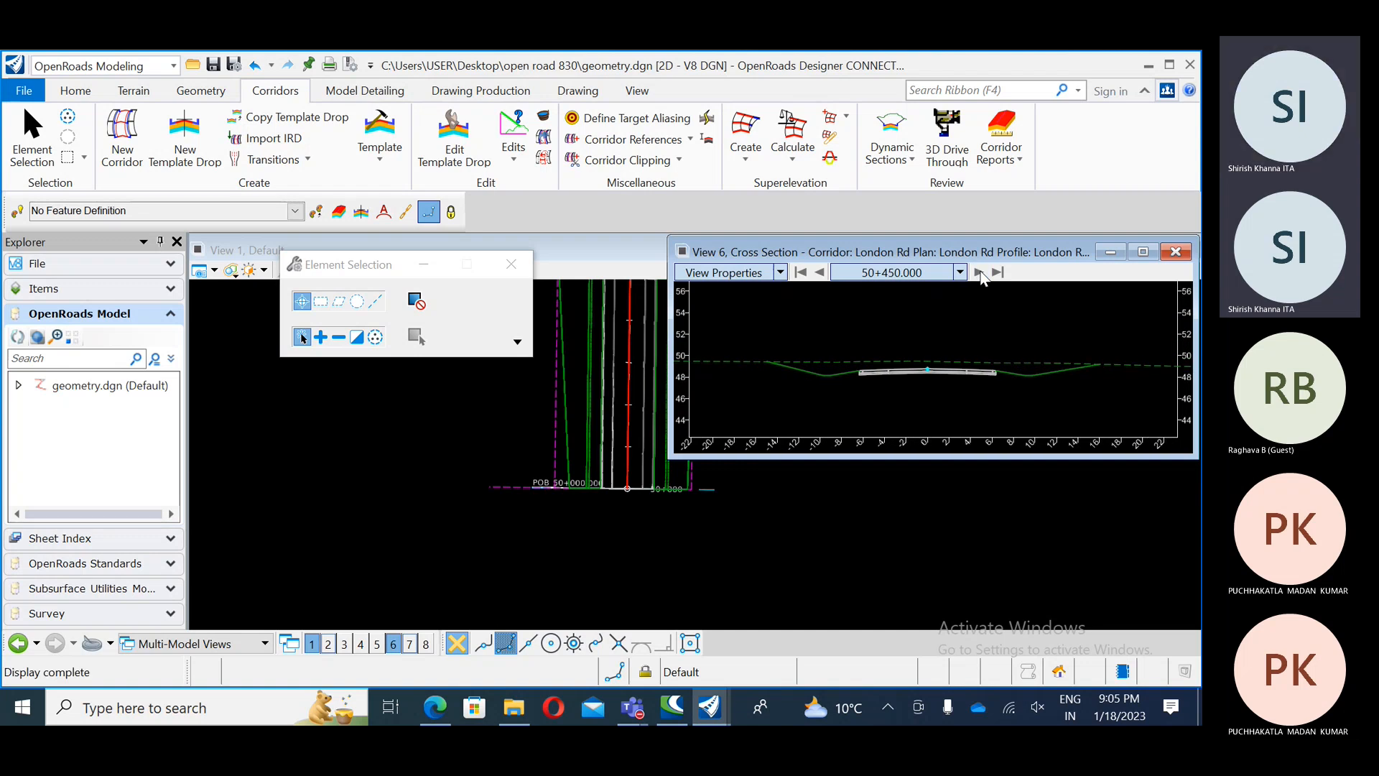
click(980, 274)
click(980, 274)
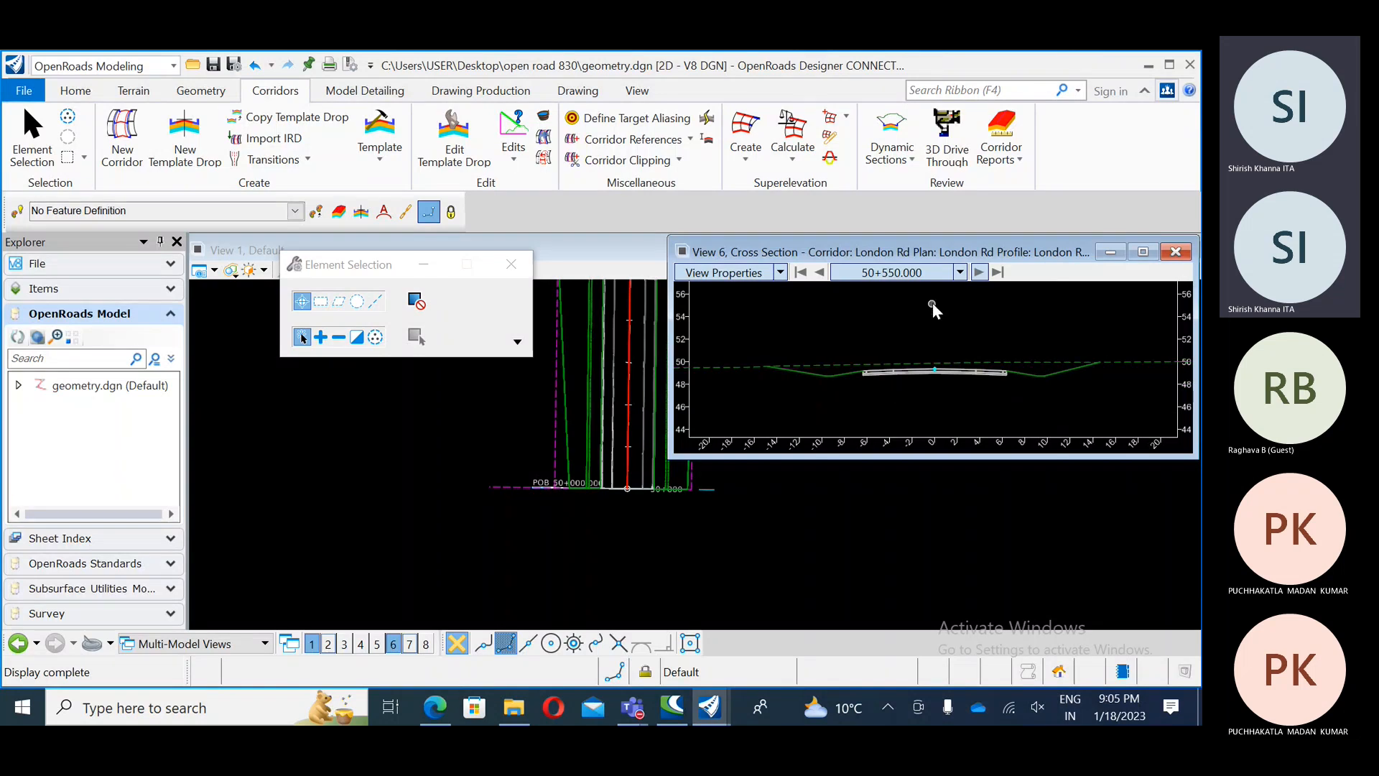
click(960, 273)
click(960, 273)
click(960, 273)
click(961, 273)
click(960, 272)
click(960, 273)
click(960, 273)
click(961, 273)
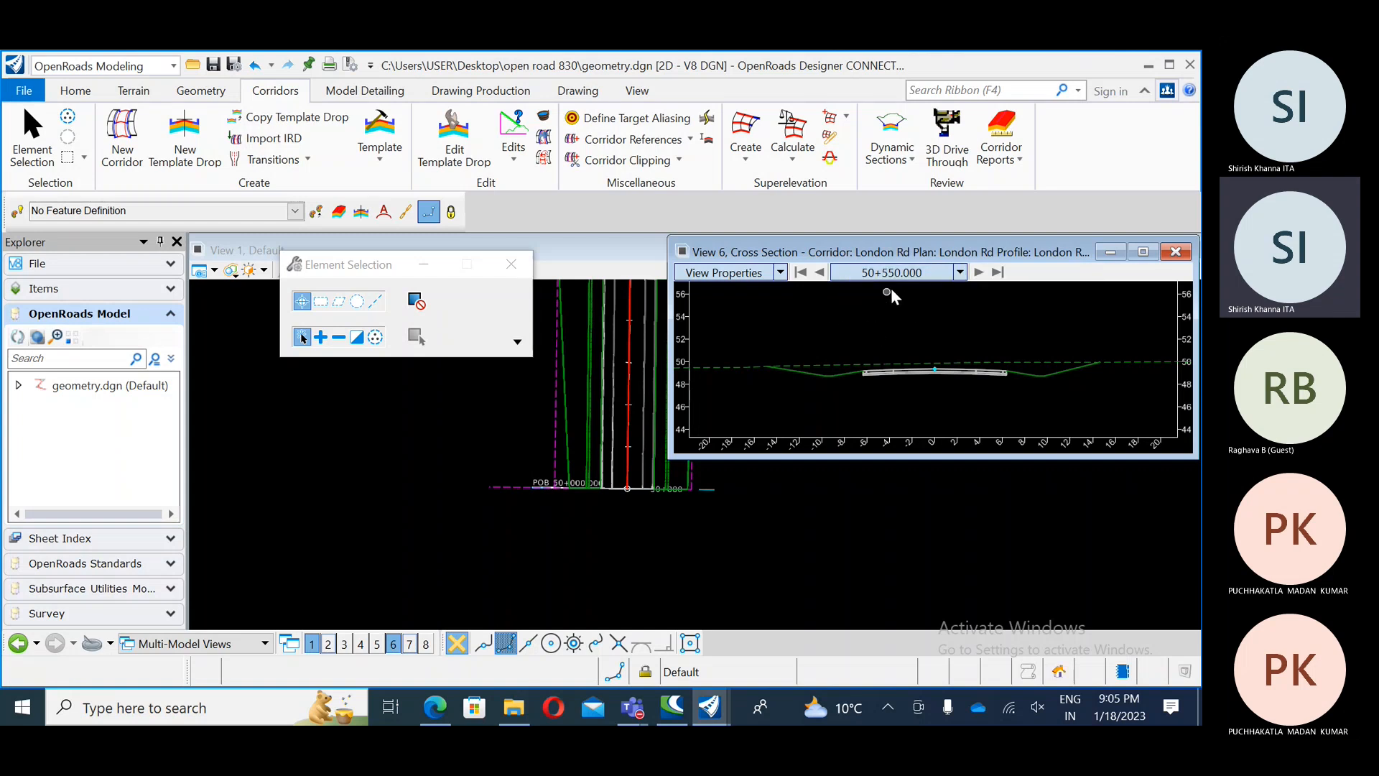
click(962, 273)
Step: Advance through the remaining London Rd corridor sections to station 51+196.085 and examine the section there
click(976, 273)
click(977, 272)
click(976, 272)
click(977, 272)
click(979, 272)
click(978, 273)
click(979, 272)
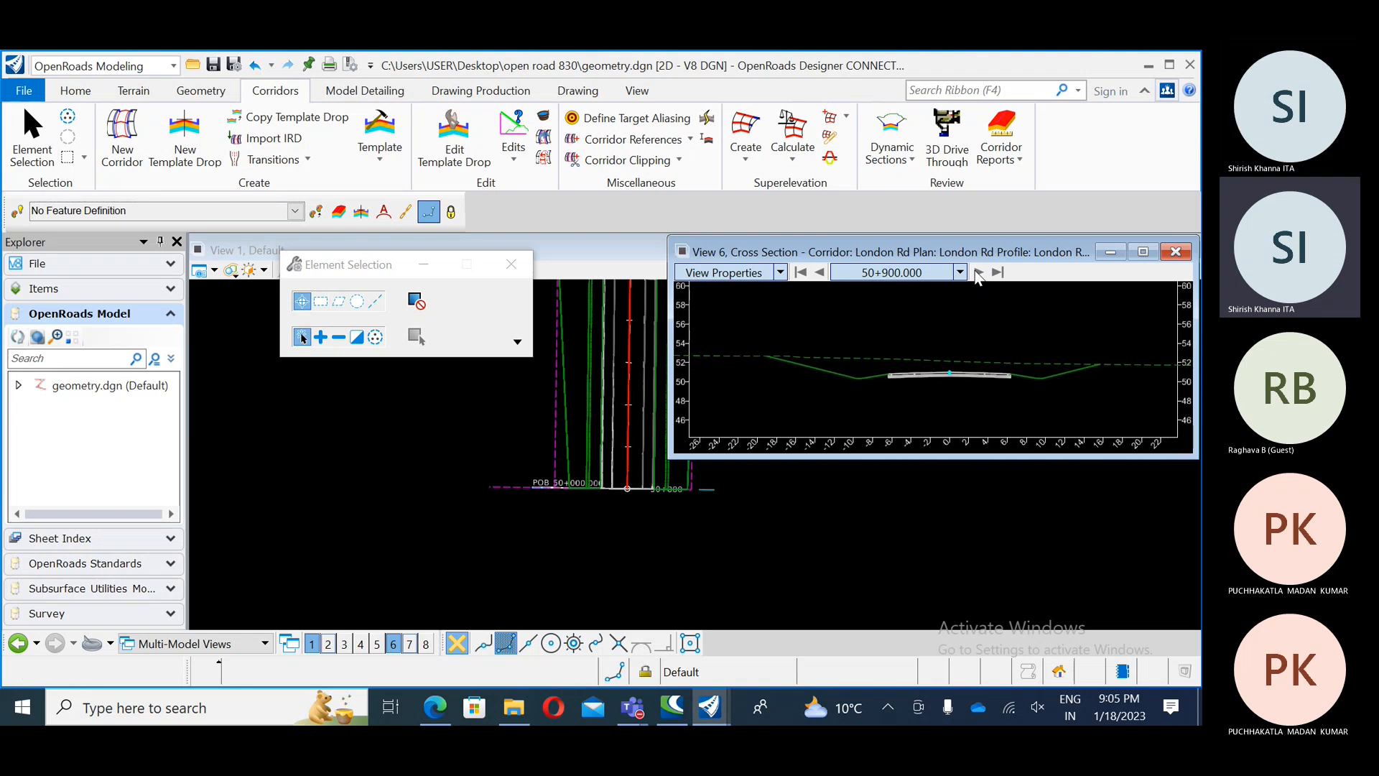
click(979, 272)
click(978, 272)
click(978, 272)
click(978, 272)
click(978, 272)
click(978, 272)
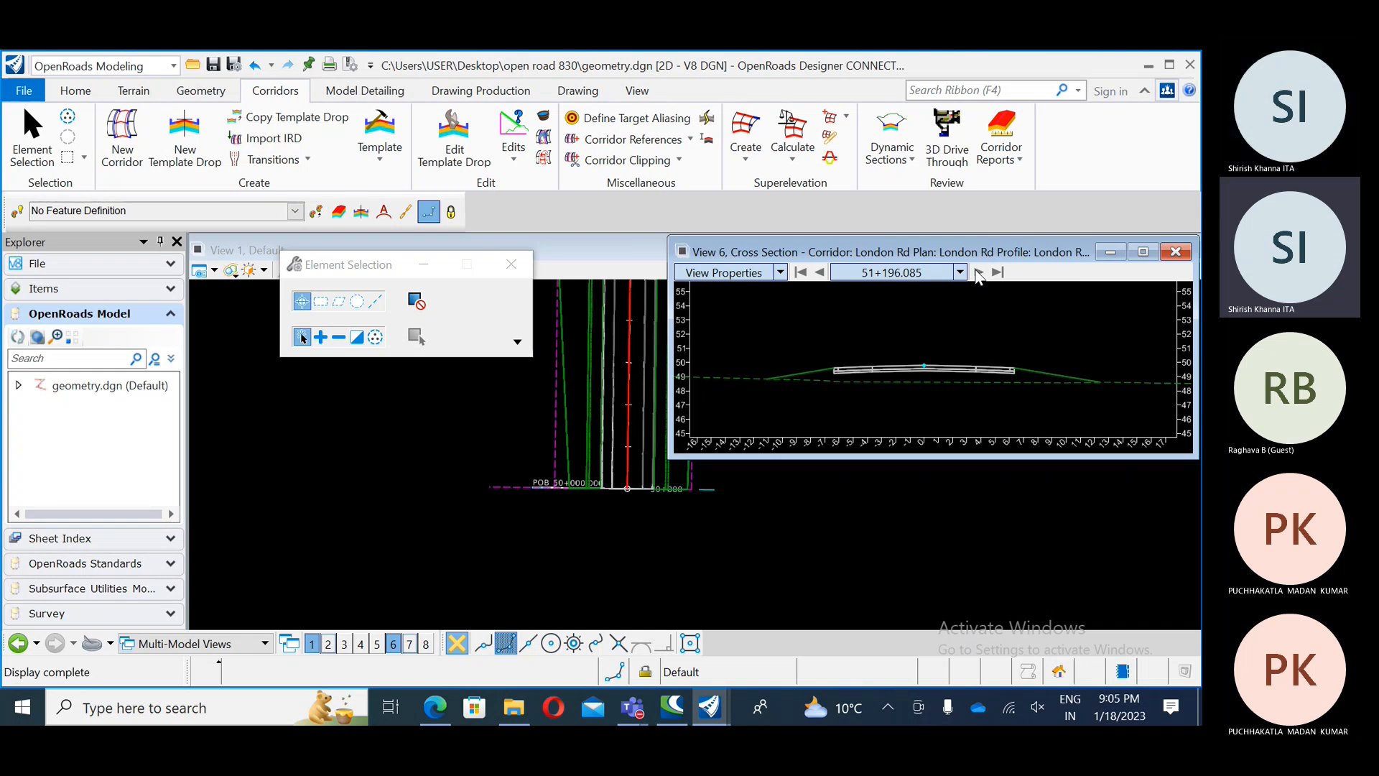
scroll(879, 402, up, 2)
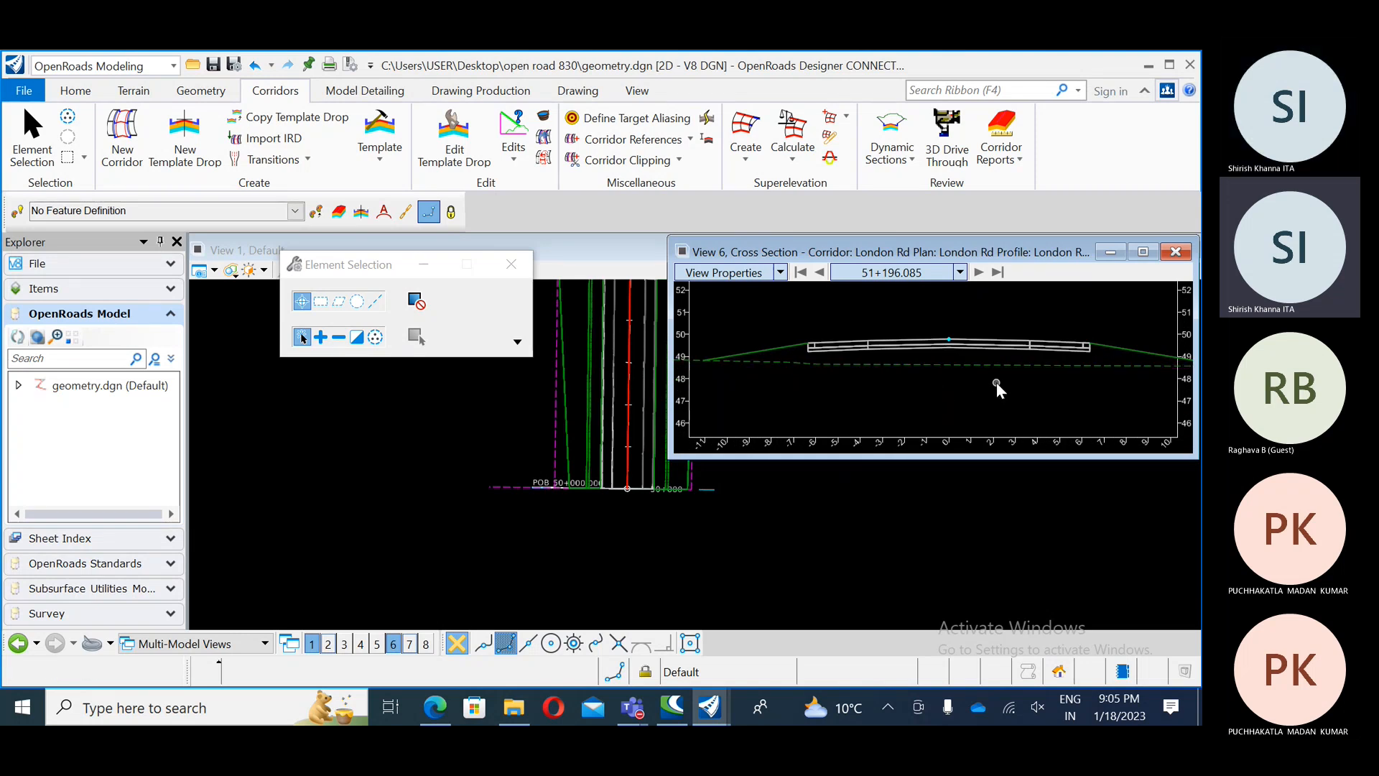
Step: Display the cut and fill graphics in View 6, examine them at station 51+196.085 and return to the first section at 50+000.000
click(780, 272)
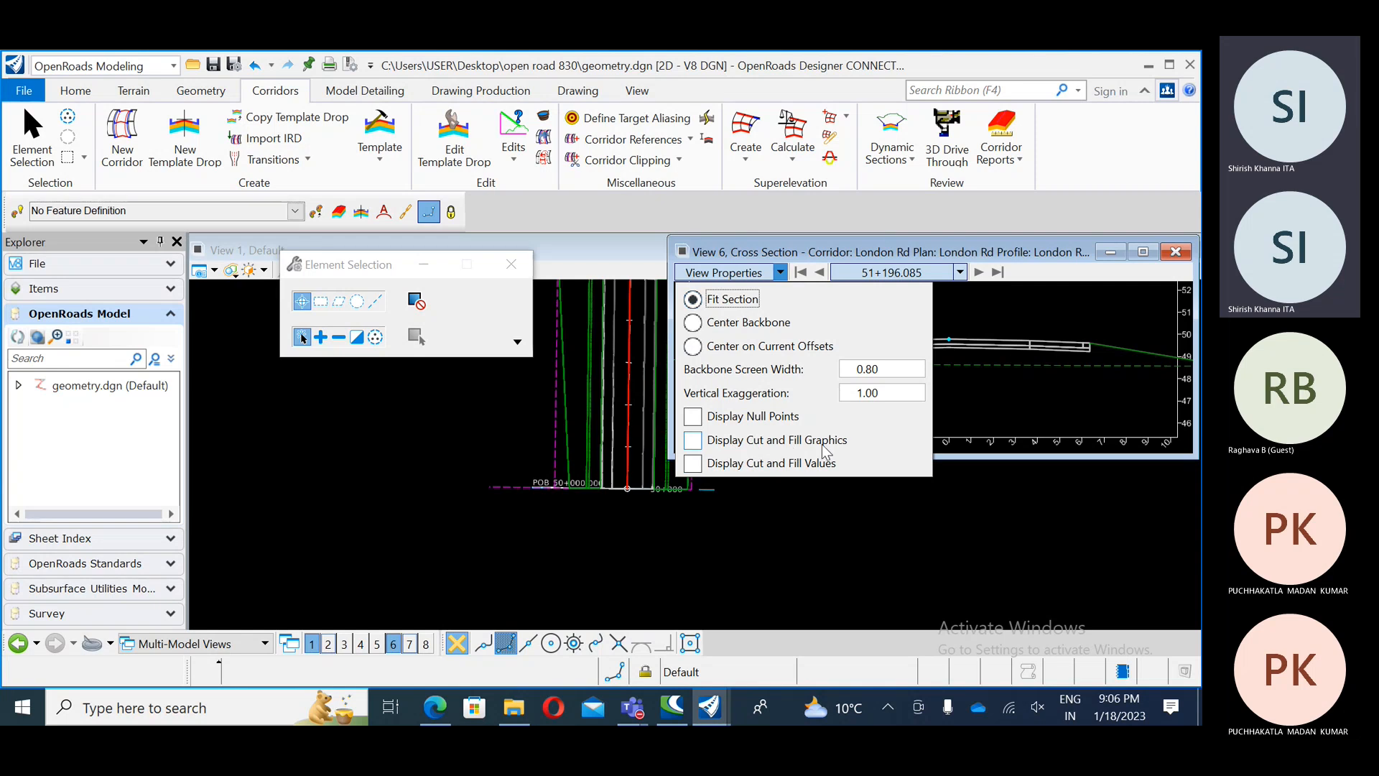
click(694, 440)
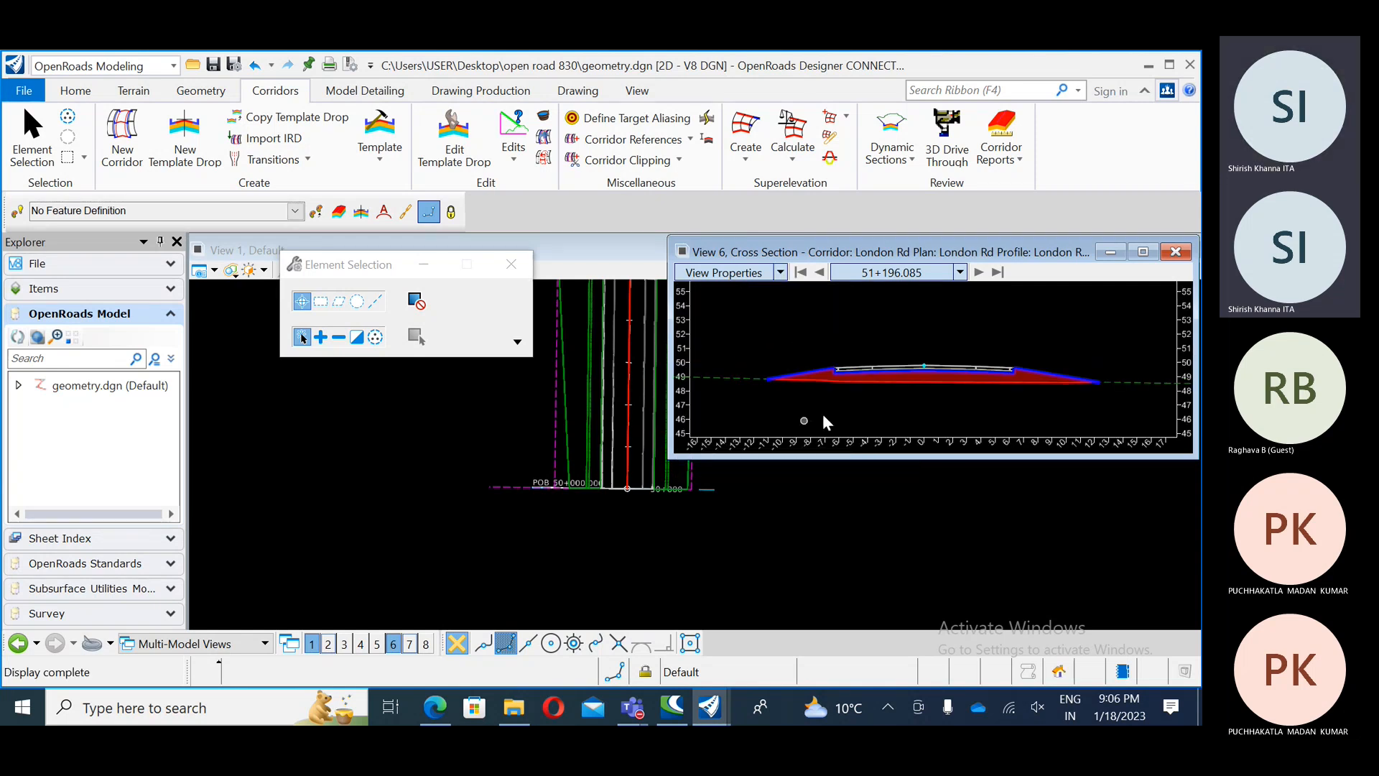
scroll(860, 376, up, 2)
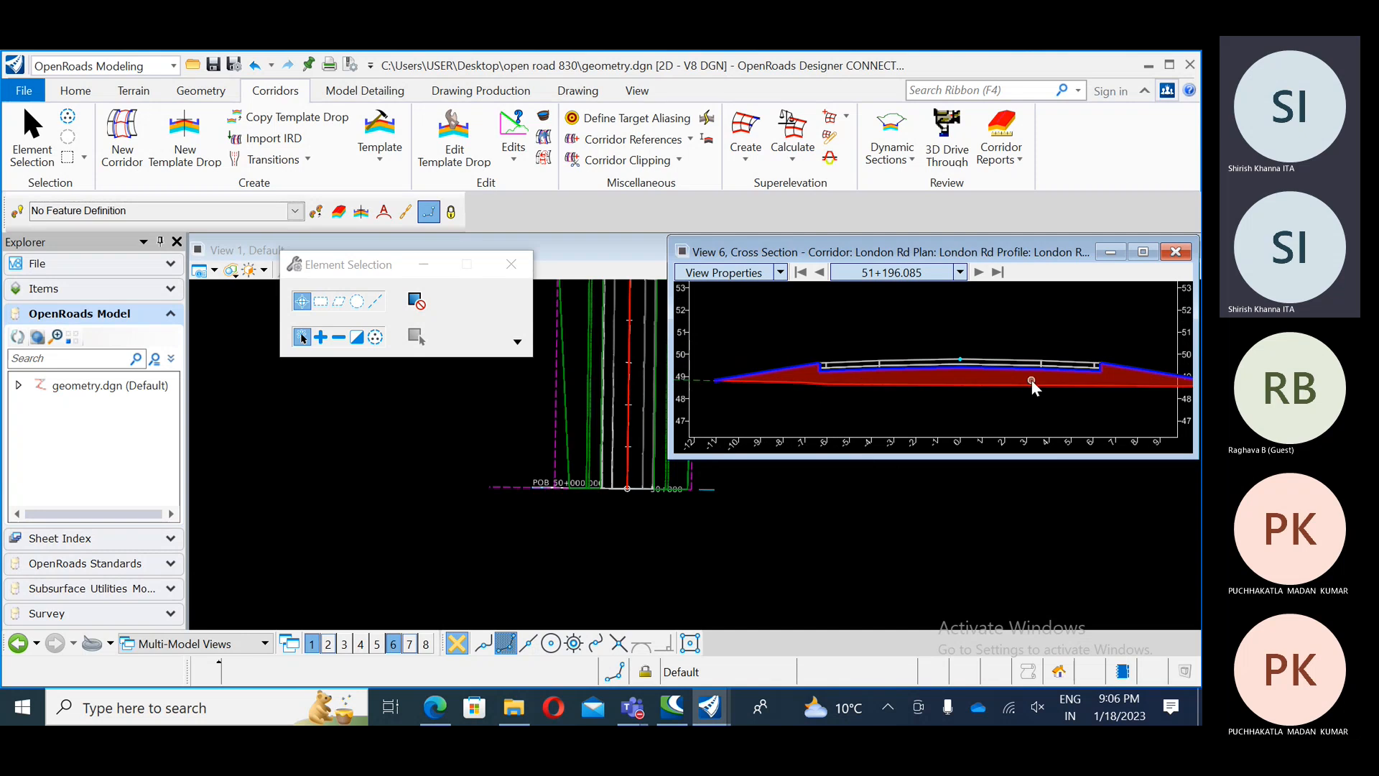
click(799, 277)
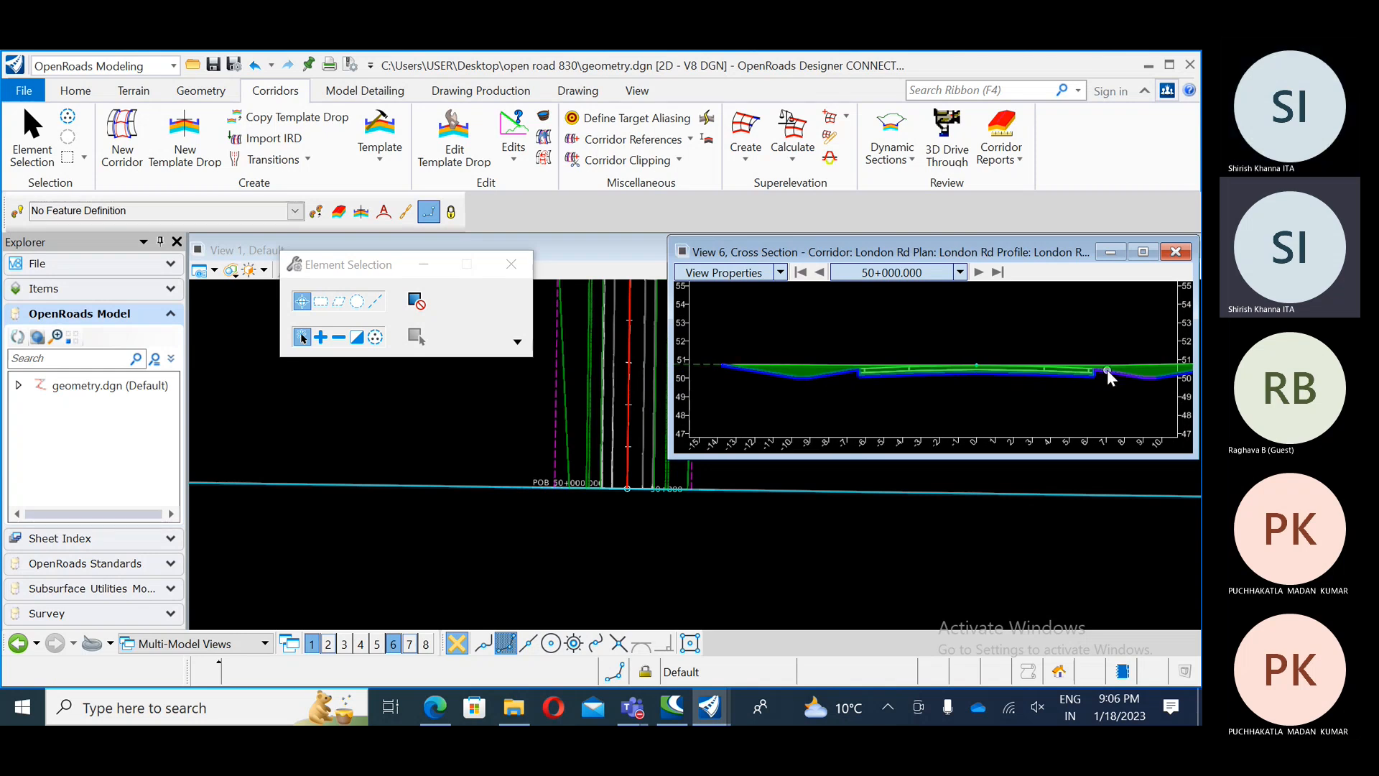
Step: Turn off the cut and fill graphics in View 6 and display the cut and fill values instead
click(779, 273)
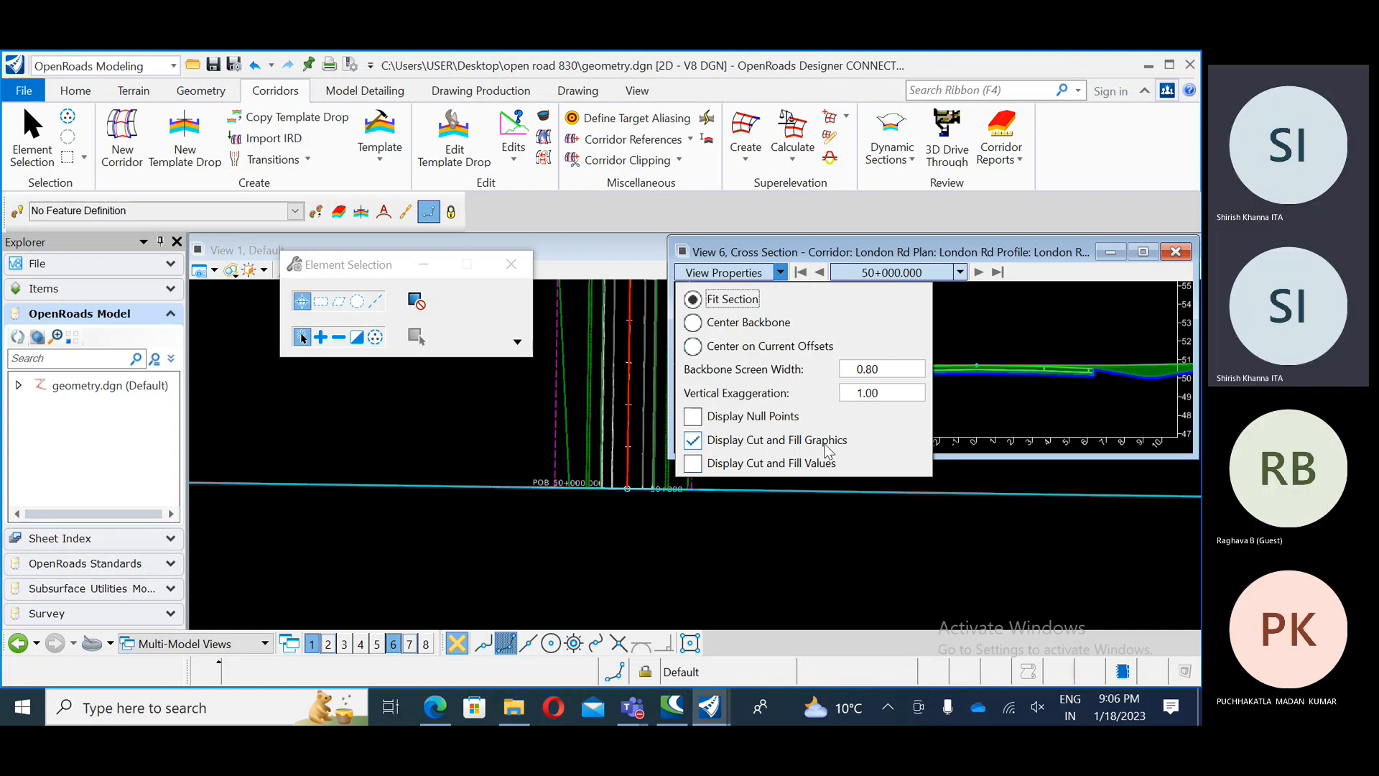
click(716, 441)
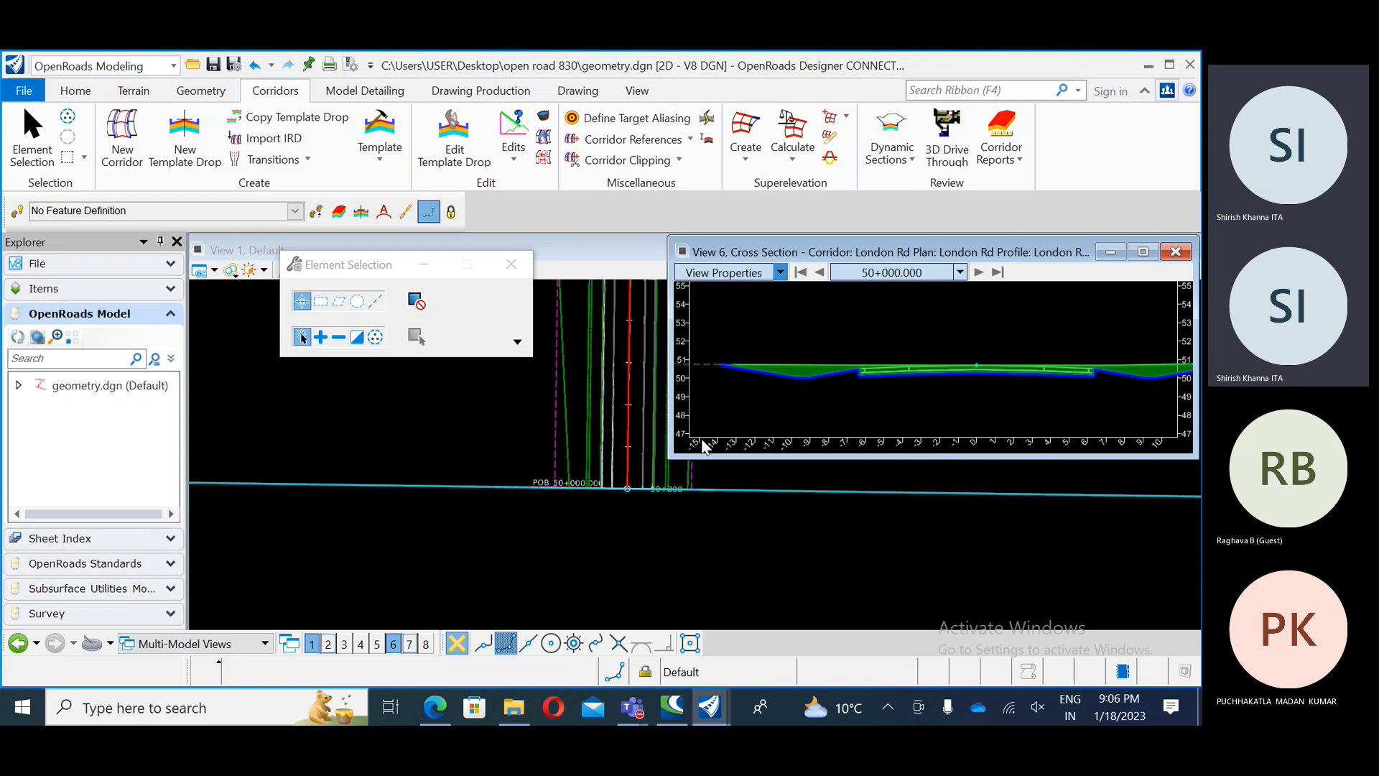
click(731, 278)
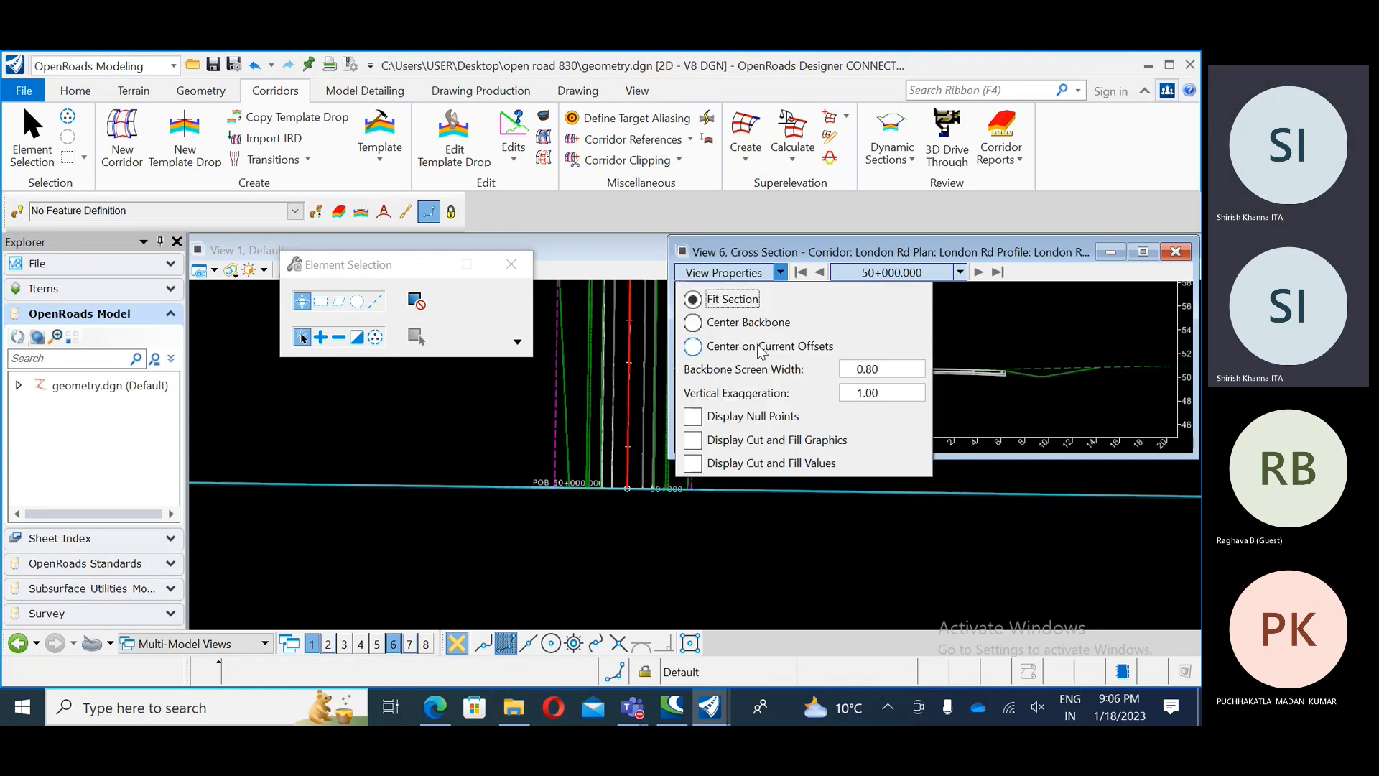
click(693, 464)
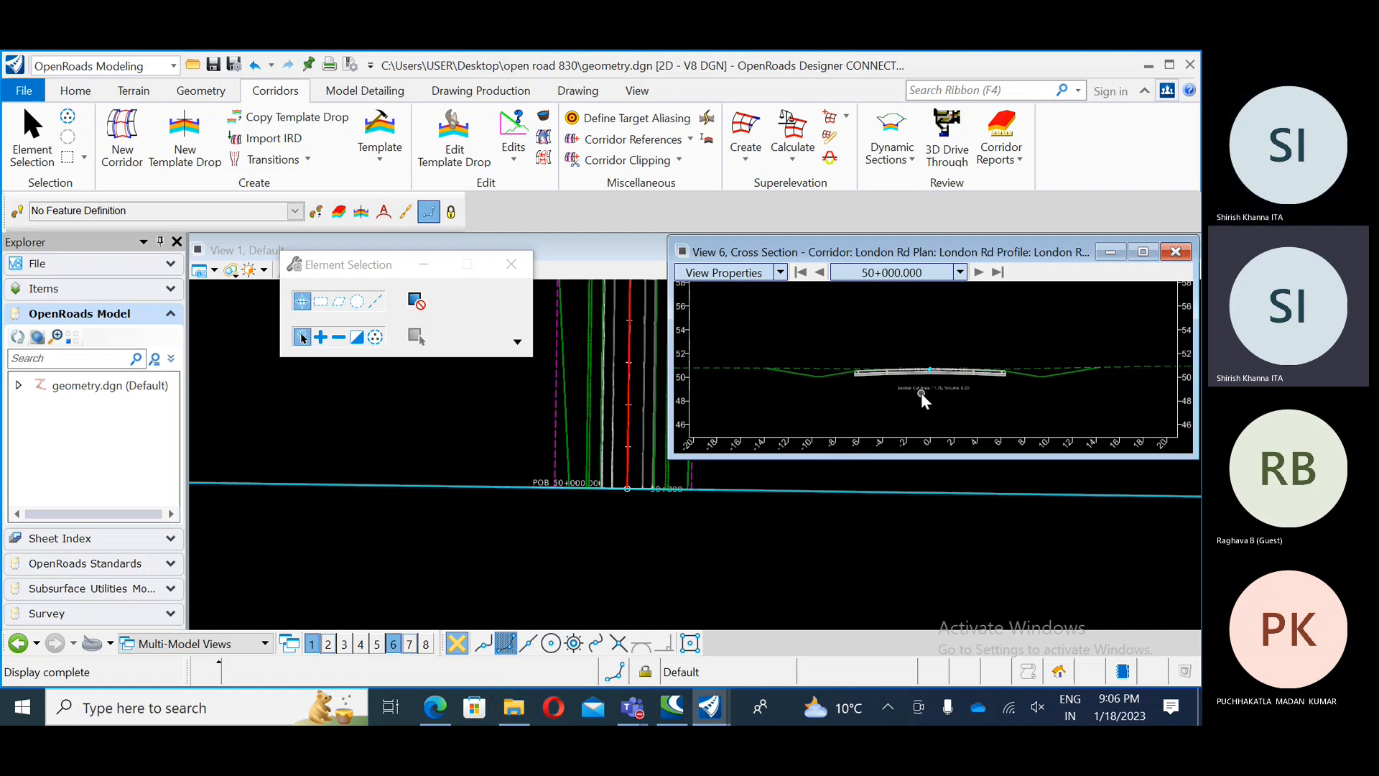
scroll(930, 390, up, 5)
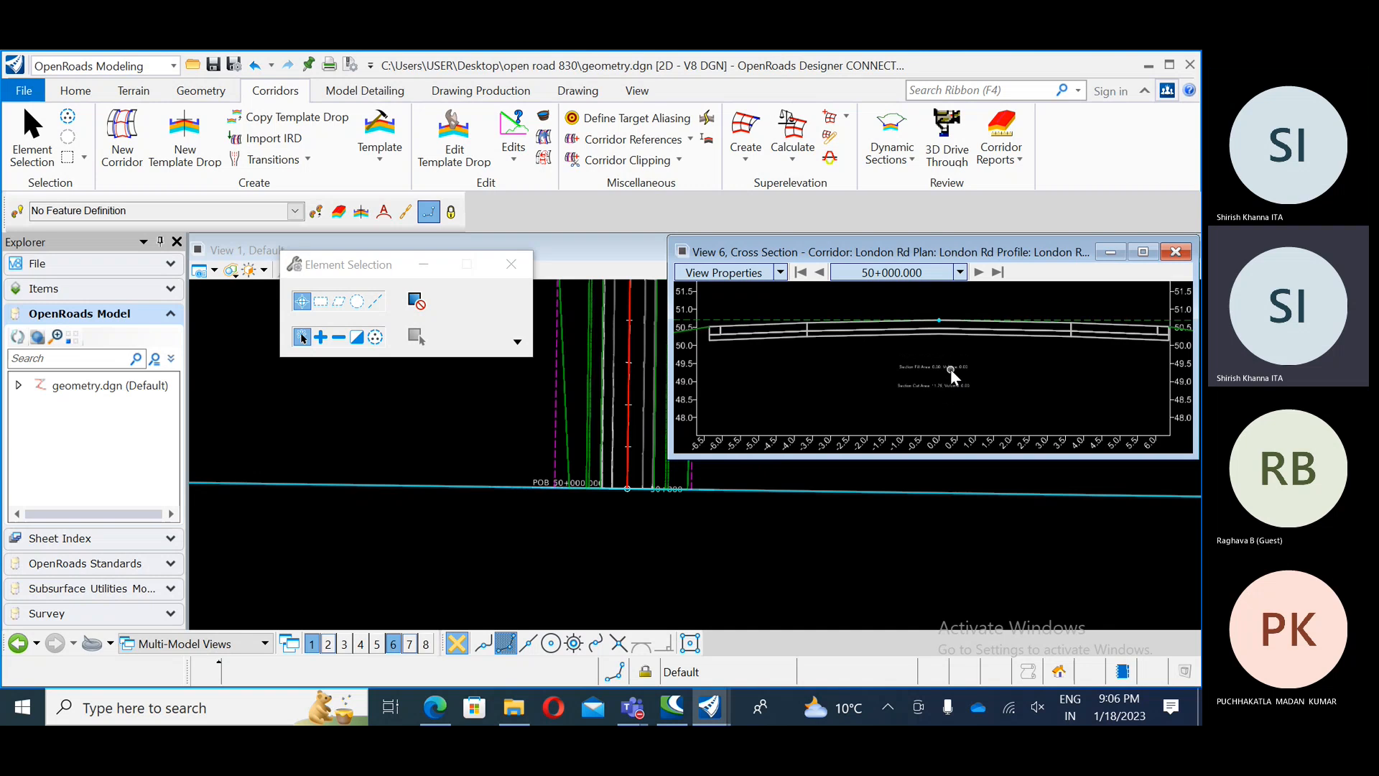
Step: Set the vertical exaggeration of the View 6 cross section to 10
click(781, 273)
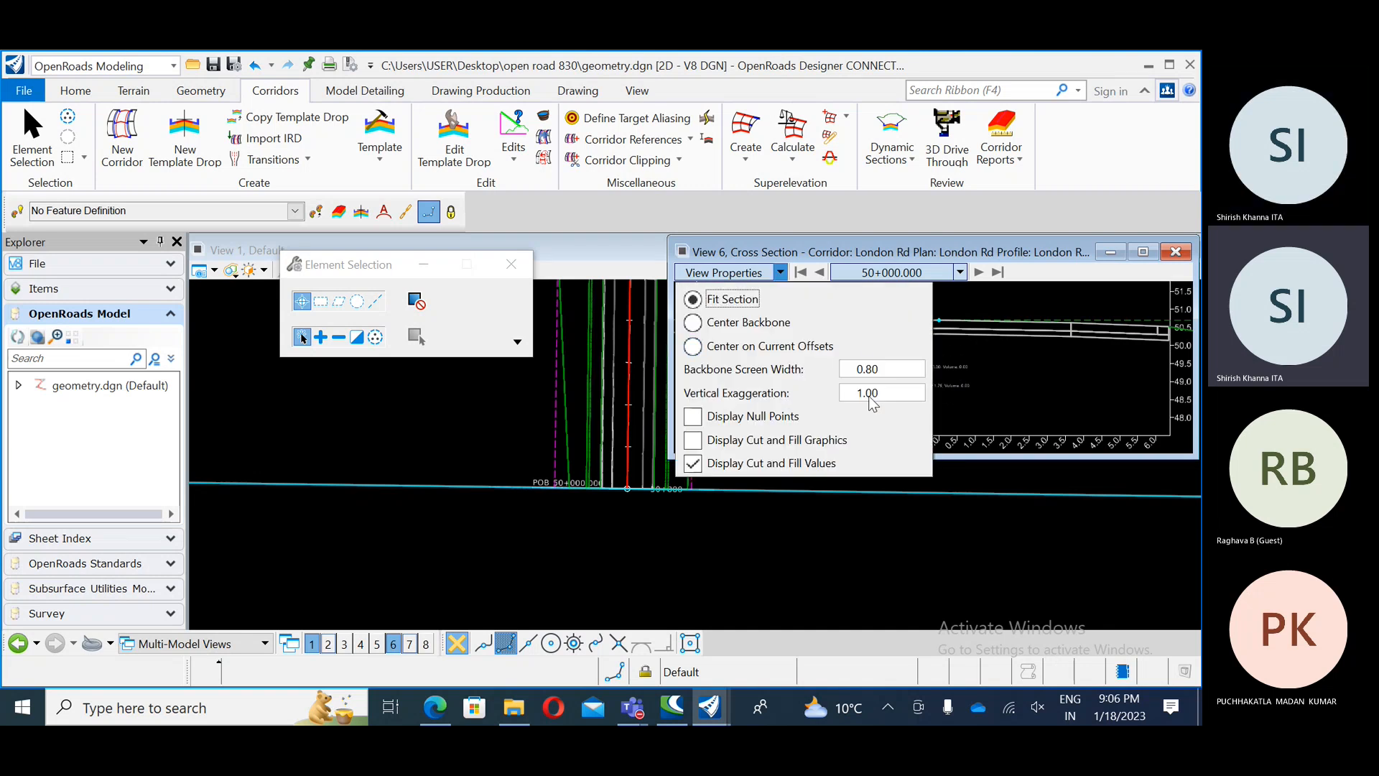
drag(889, 392, 833, 406)
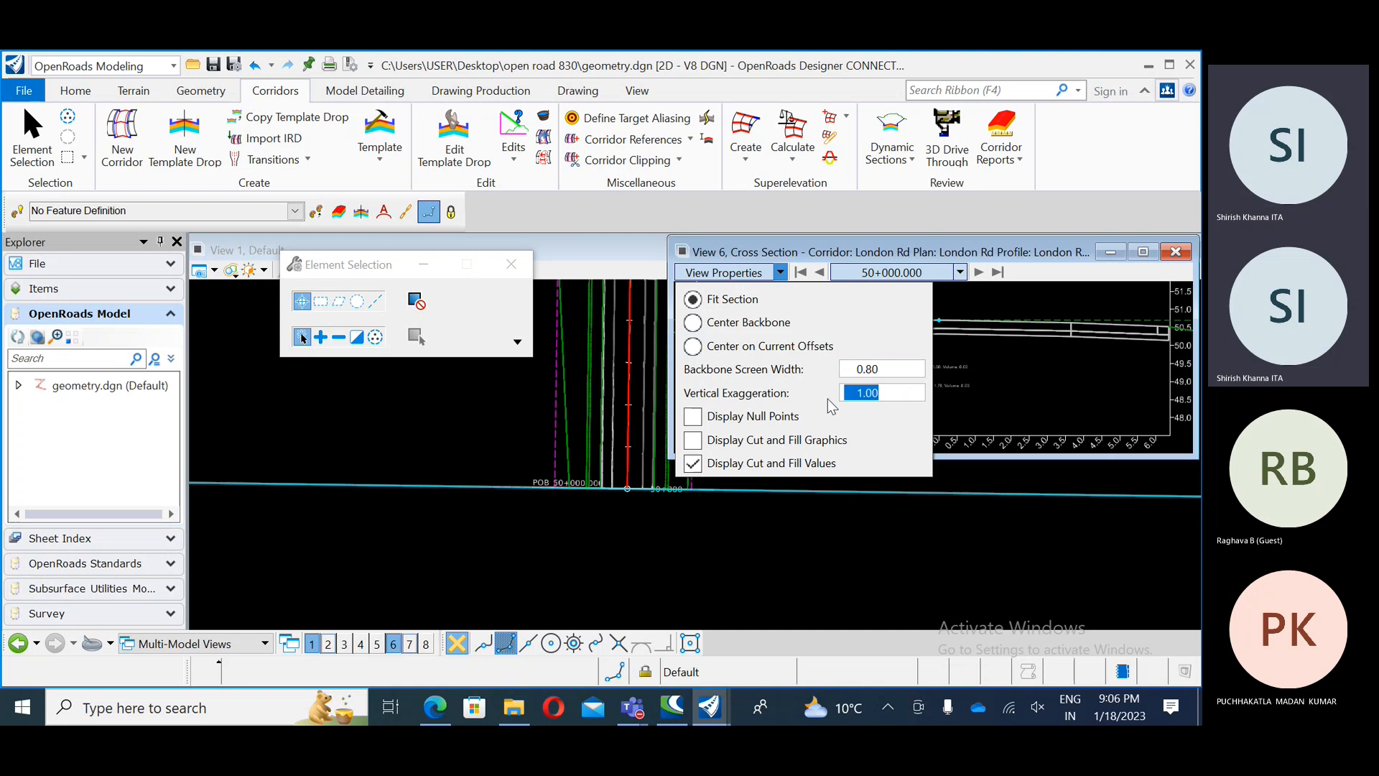
text(10)
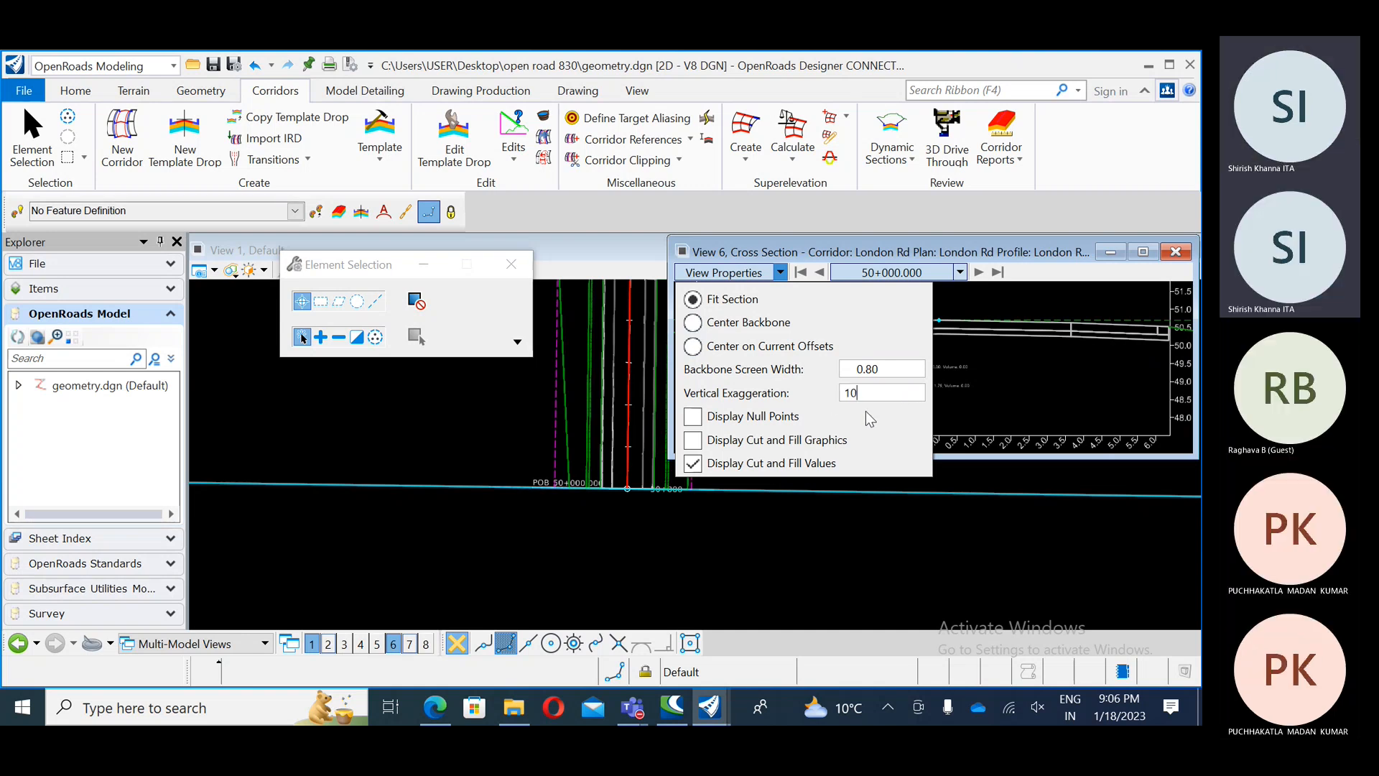
click(979, 321)
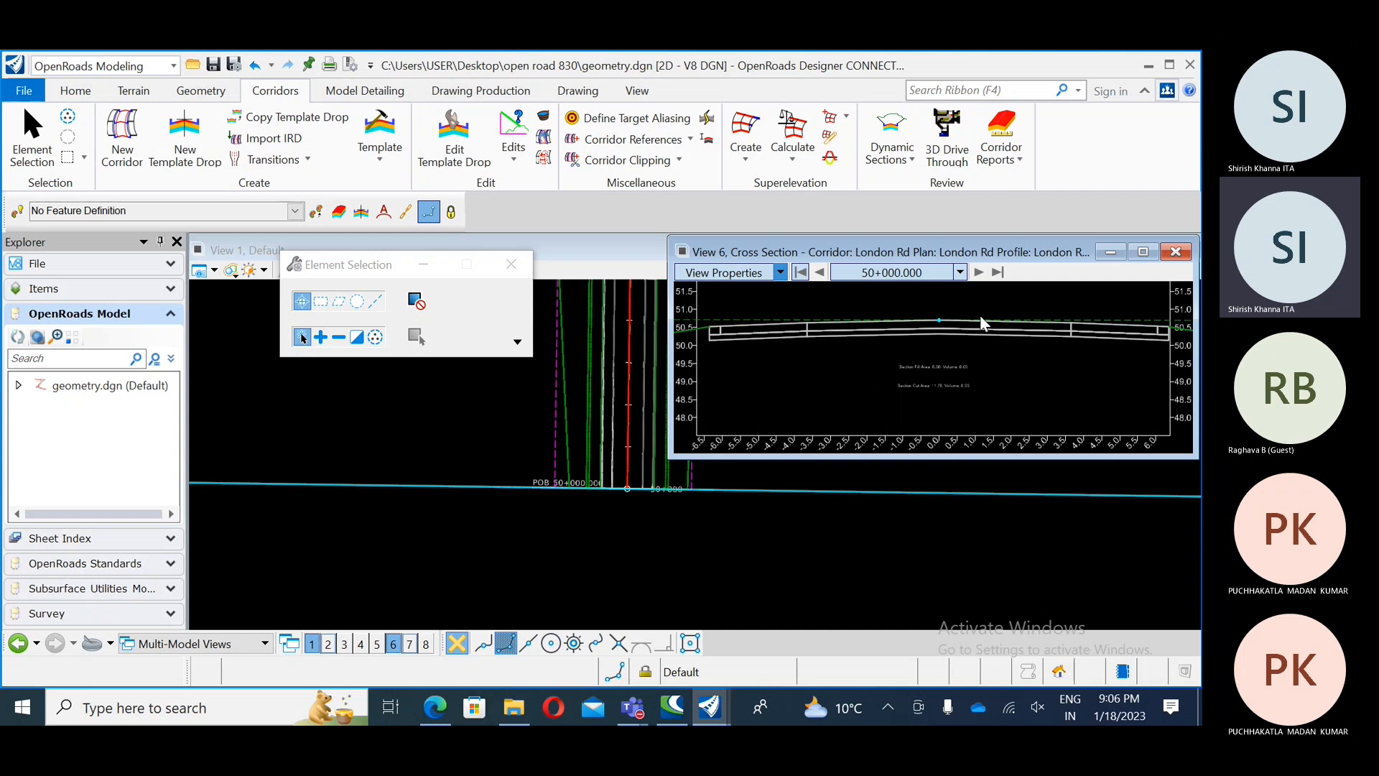
Step: Maximize the View 6 cross section and move the Element Selection box off the section at station 50+000.000
scroll(907, 411, up, 4)
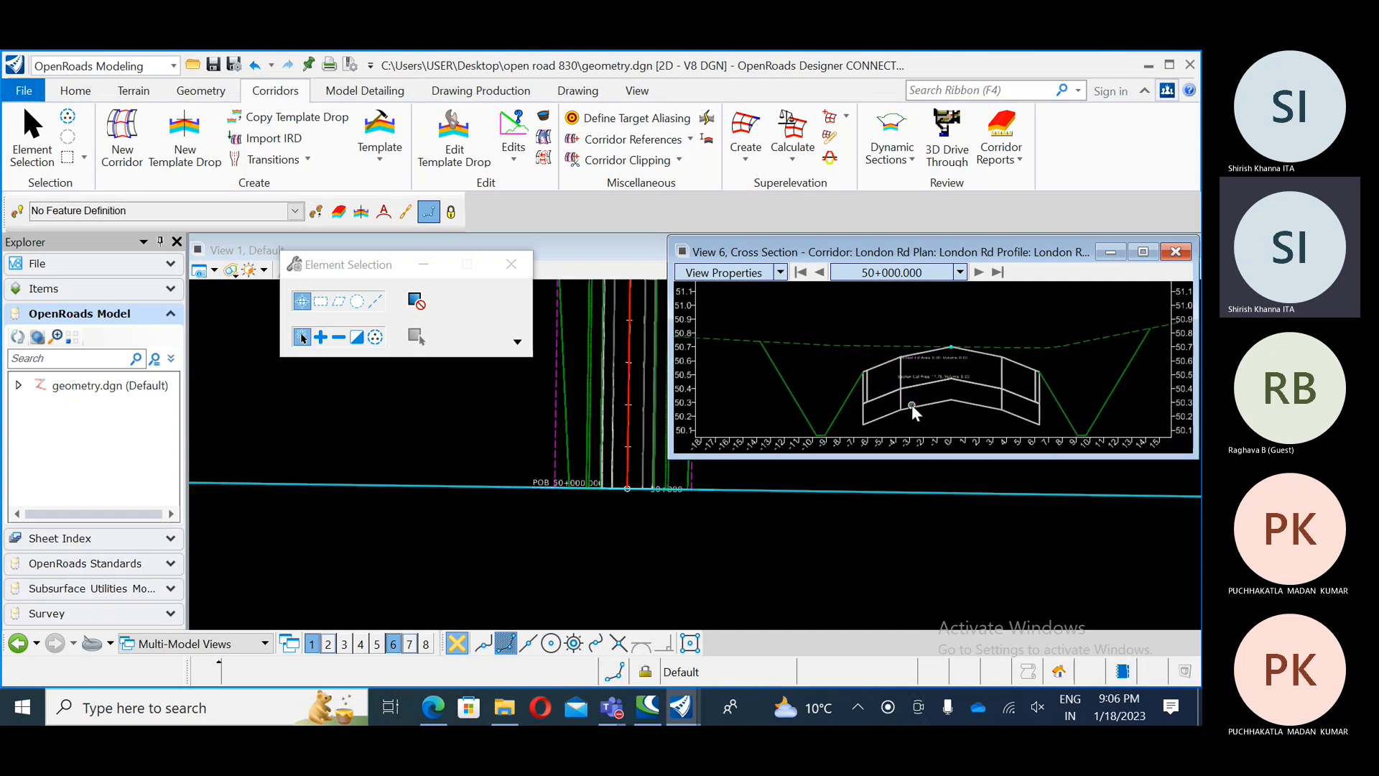
scroll(839, 342, down, 2)
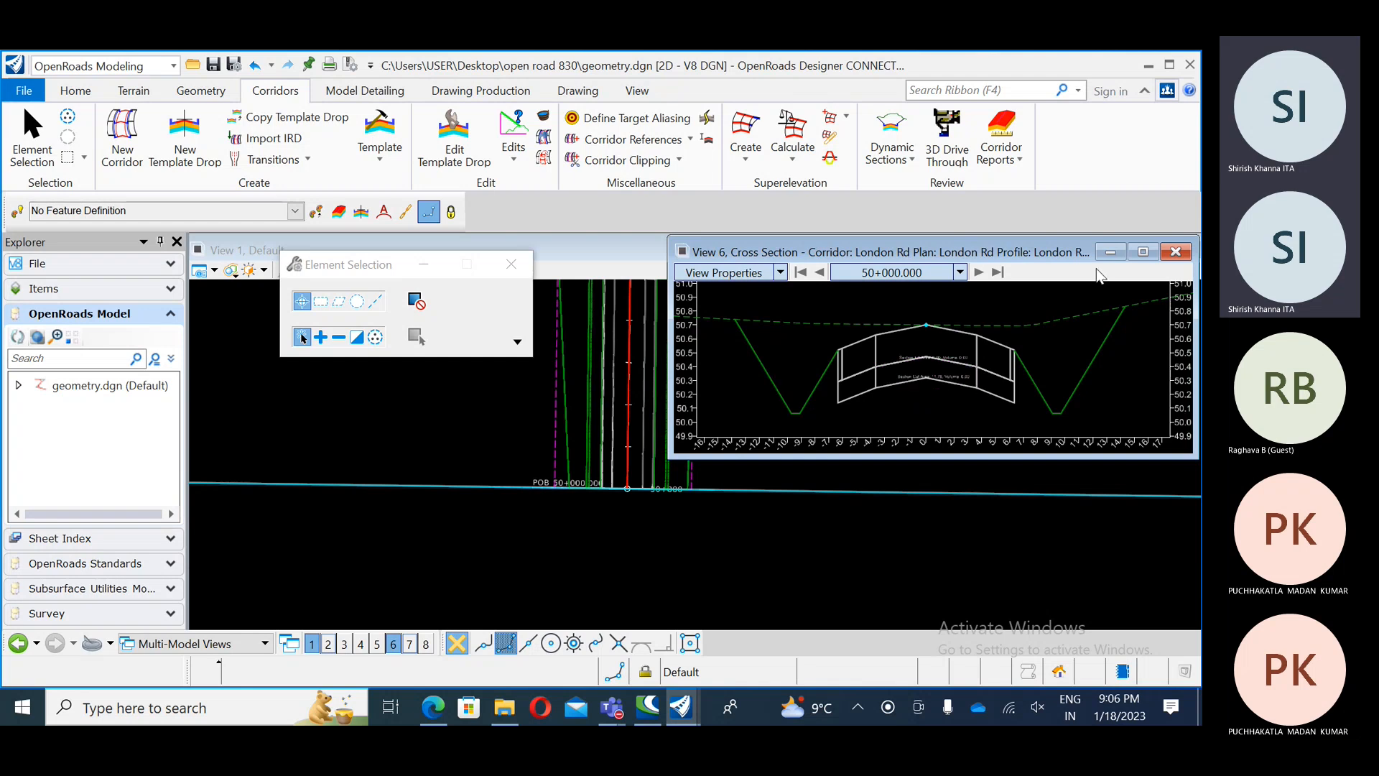
click(1144, 251)
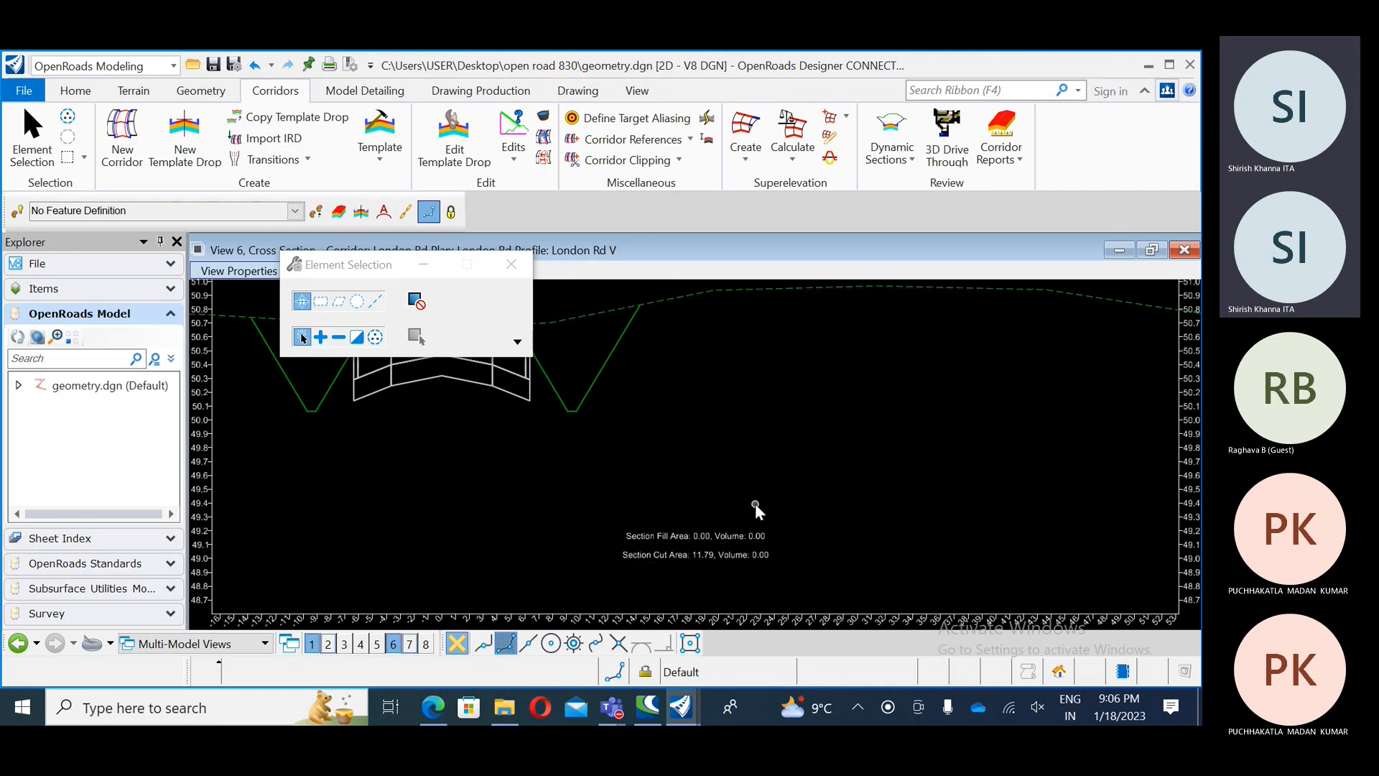
scroll(756, 502, down, 1)
drag(359, 264, 277, 154)
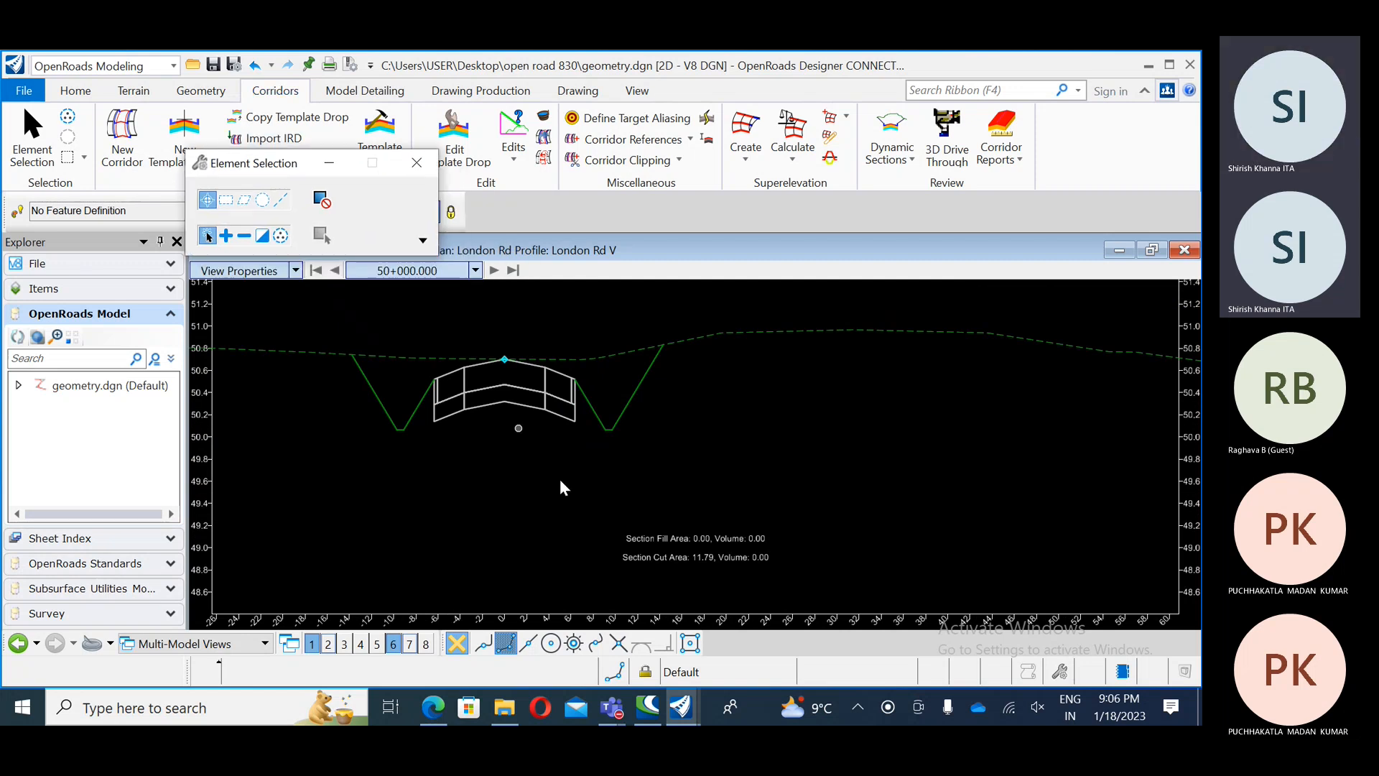
Step: Set the vertical exaggeration of the View 6 cross section to 5
click(295, 270)
double_click(360, 390)
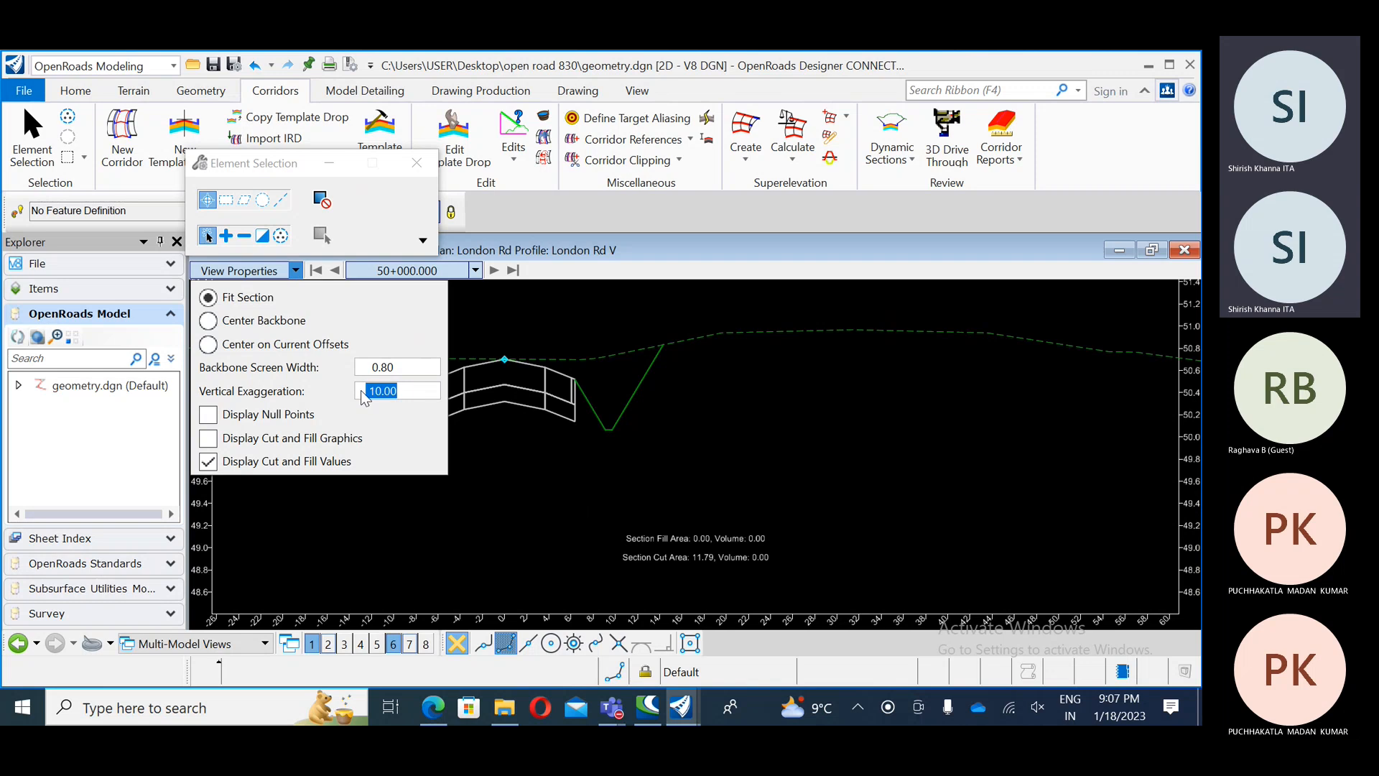
text(5)
key(Return)
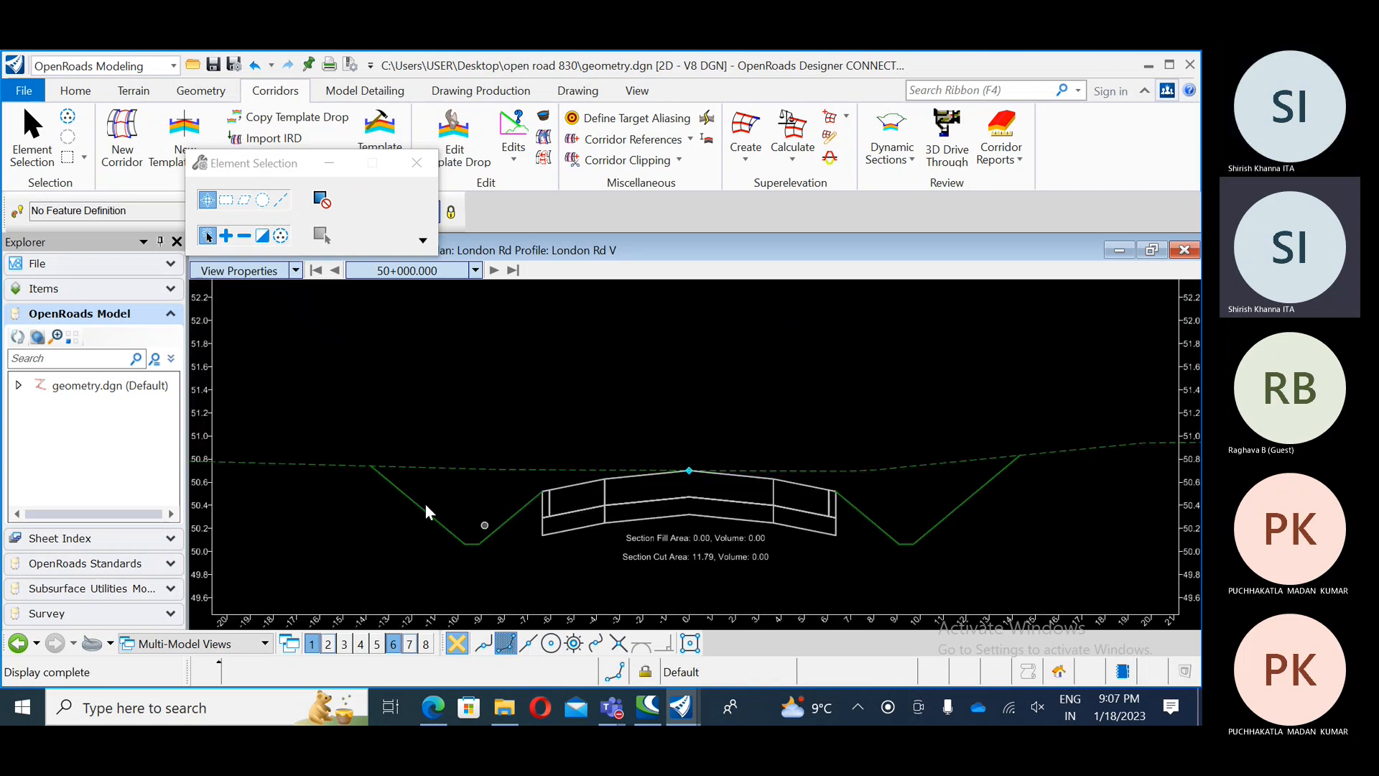
Step: Examine the last London Rd cross section at station 51+196.085 with its cut and fill values and close View 6
click(513, 270)
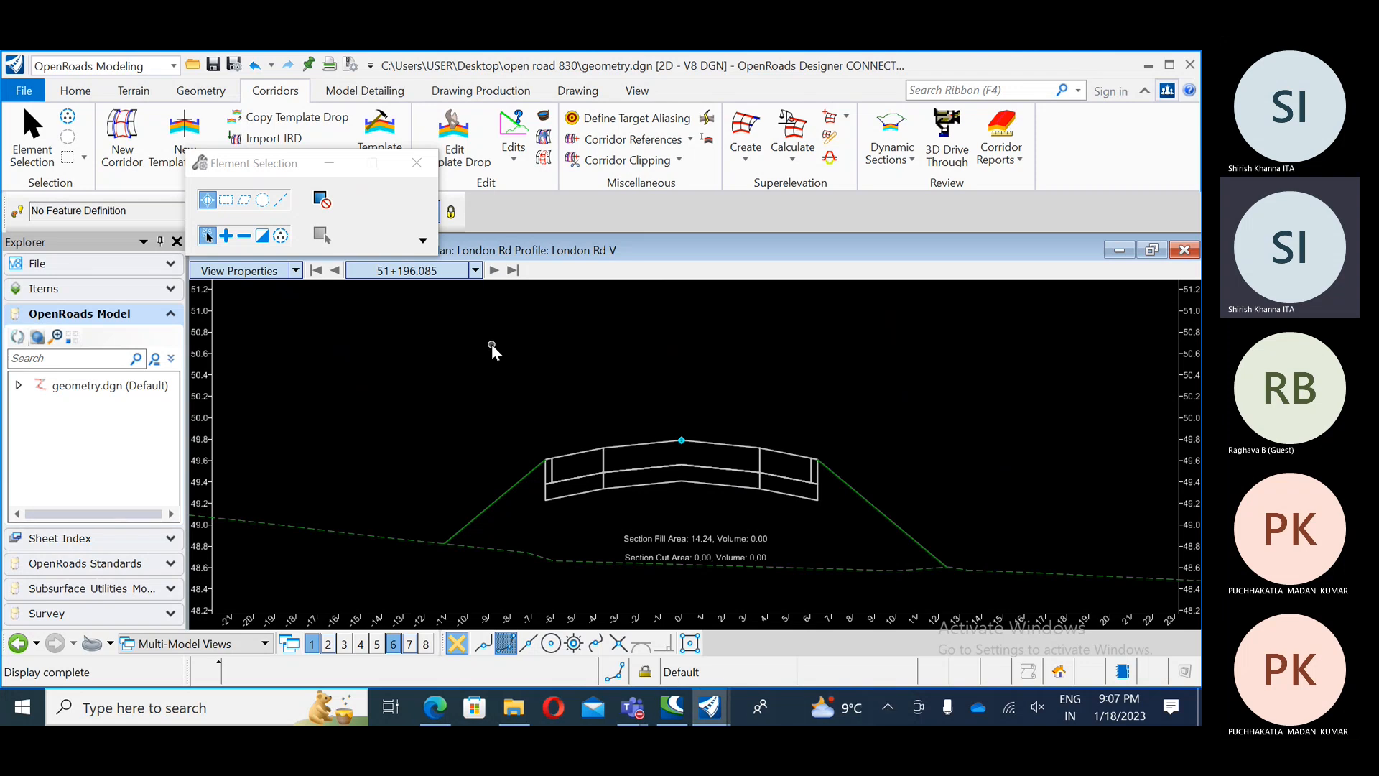
middle_drag(494, 434, 512, 355)
scroll(508, 377, down, 1)
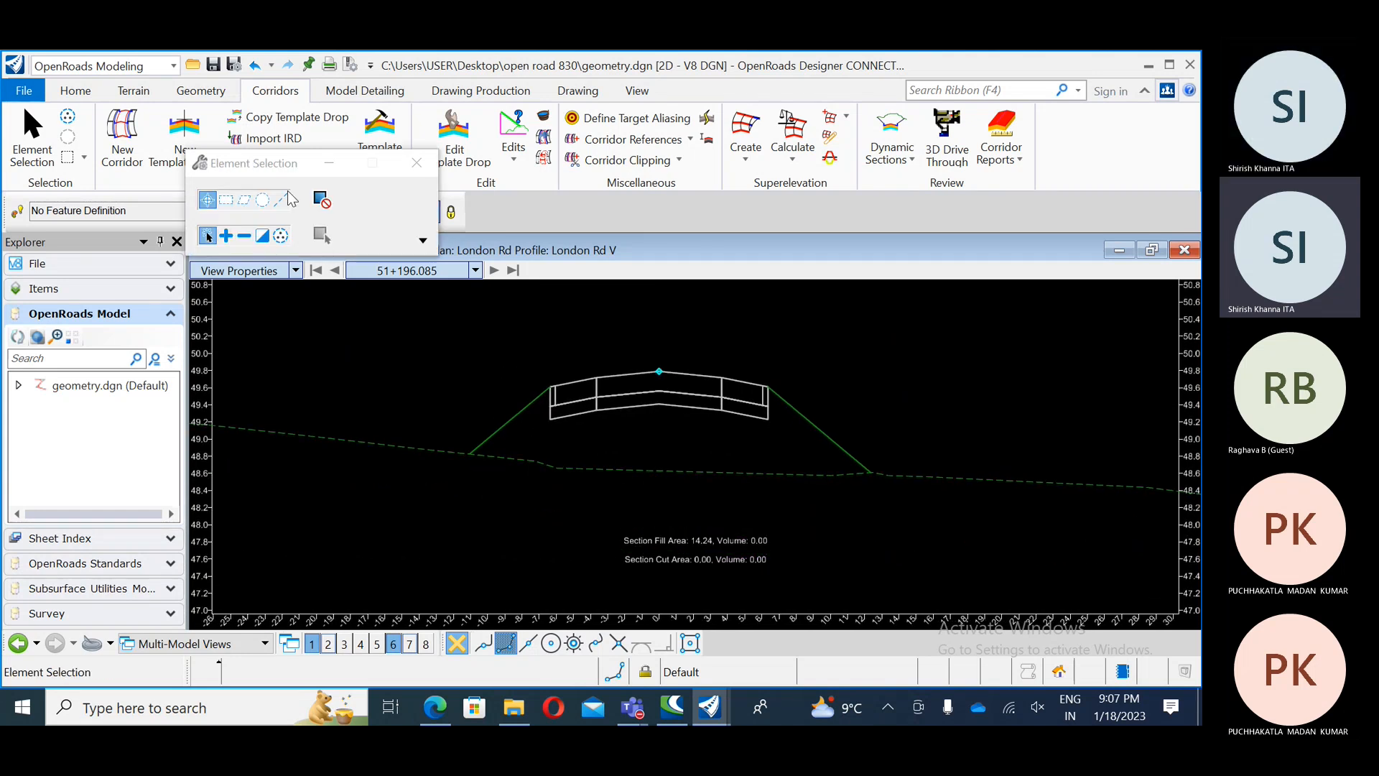
drag(264, 170, 294, 136)
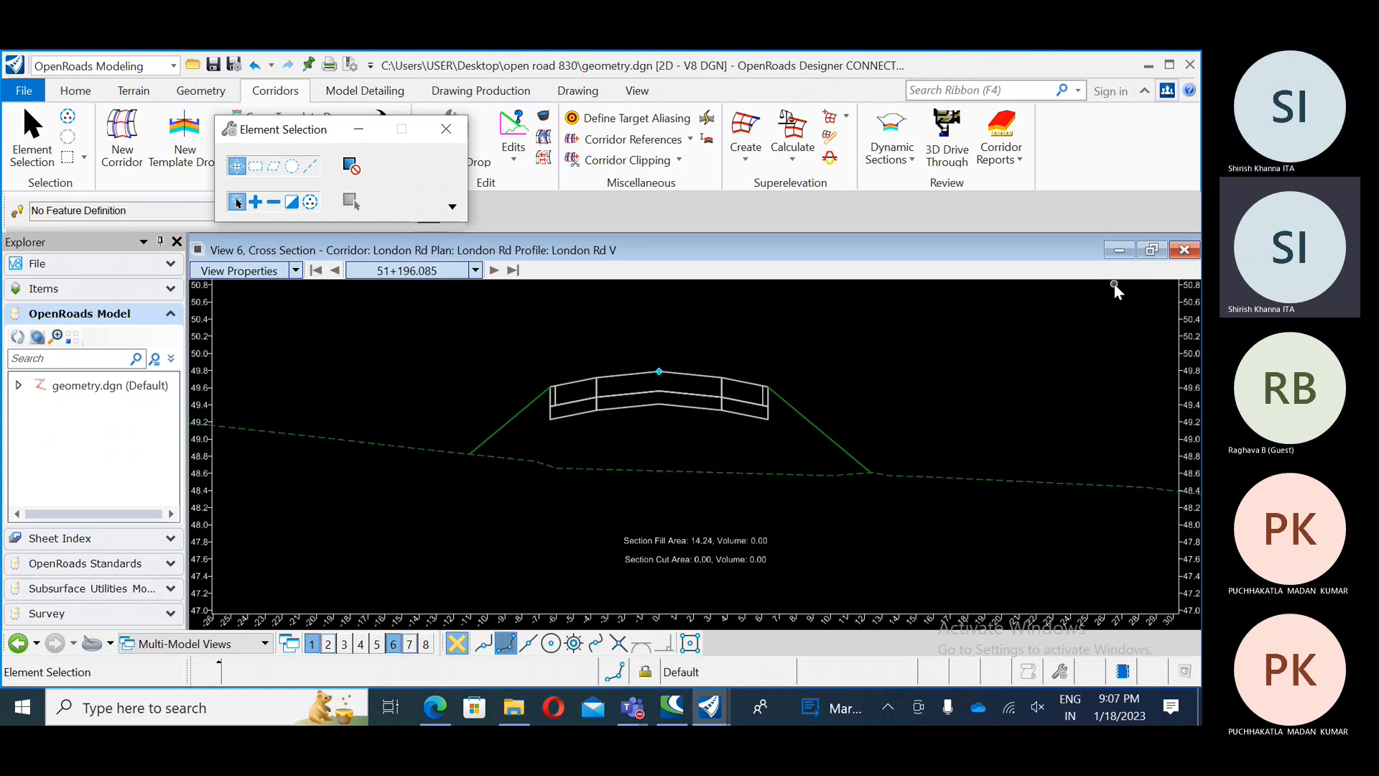
click(1184, 251)
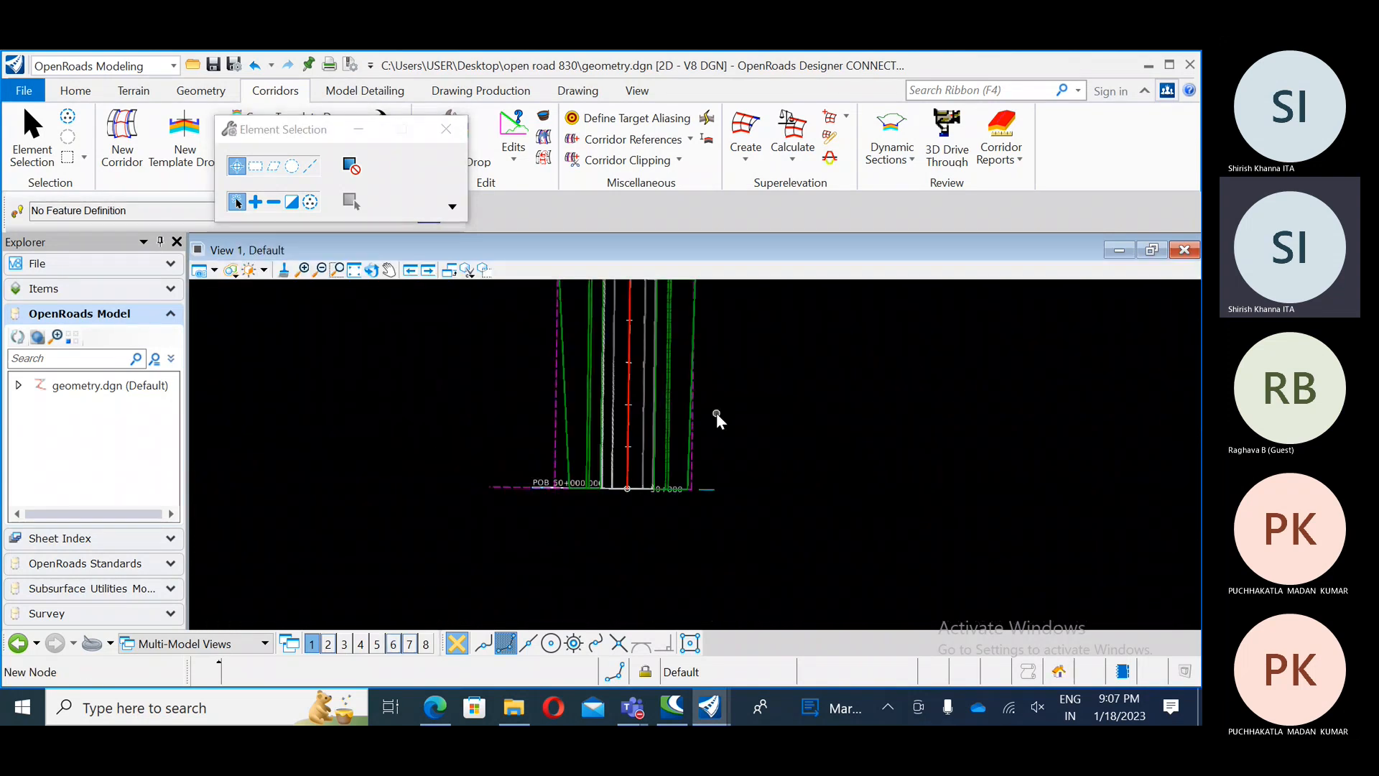
Step: Open the Component Quantities report for the London Rd corridor and place its window over the drawing
middle_drag(883, 418, 874, 429)
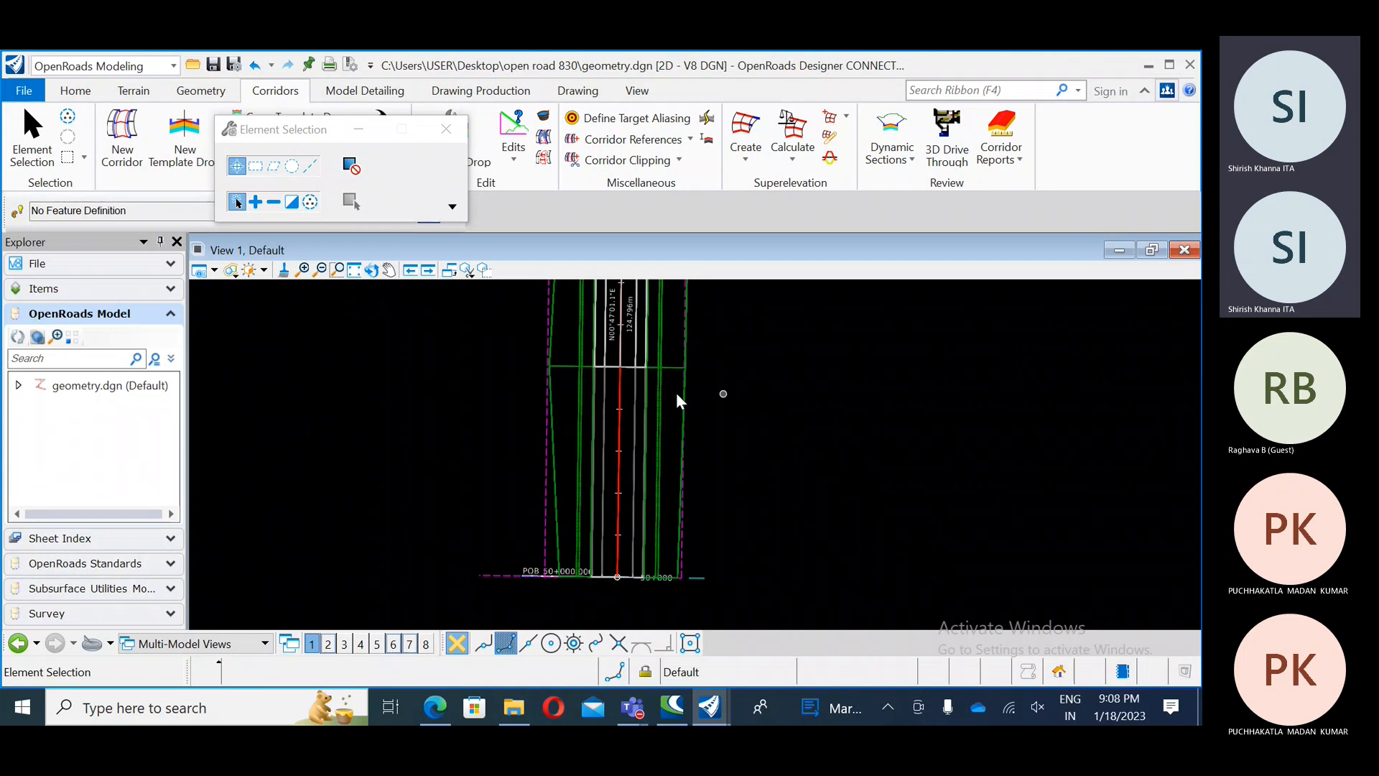
click(1006, 160)
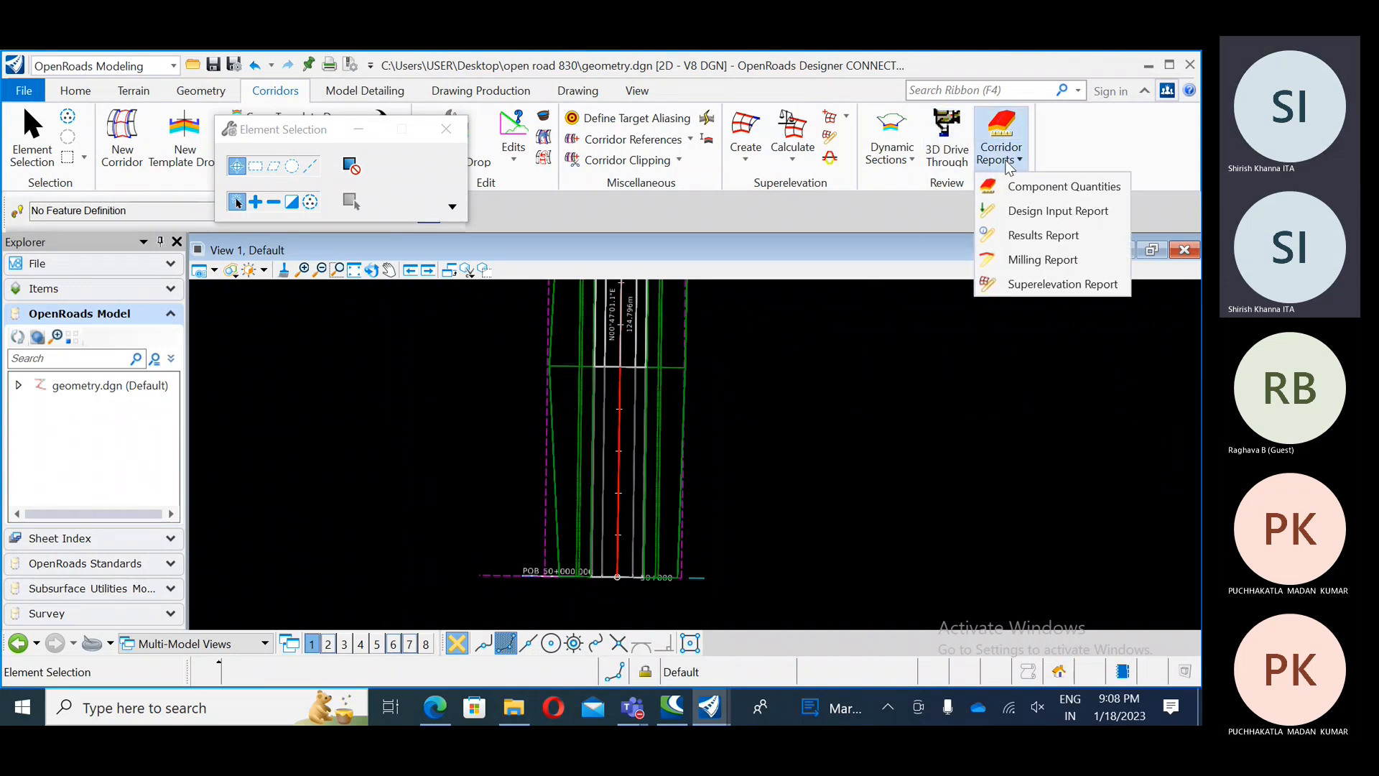
click(1053, 190)
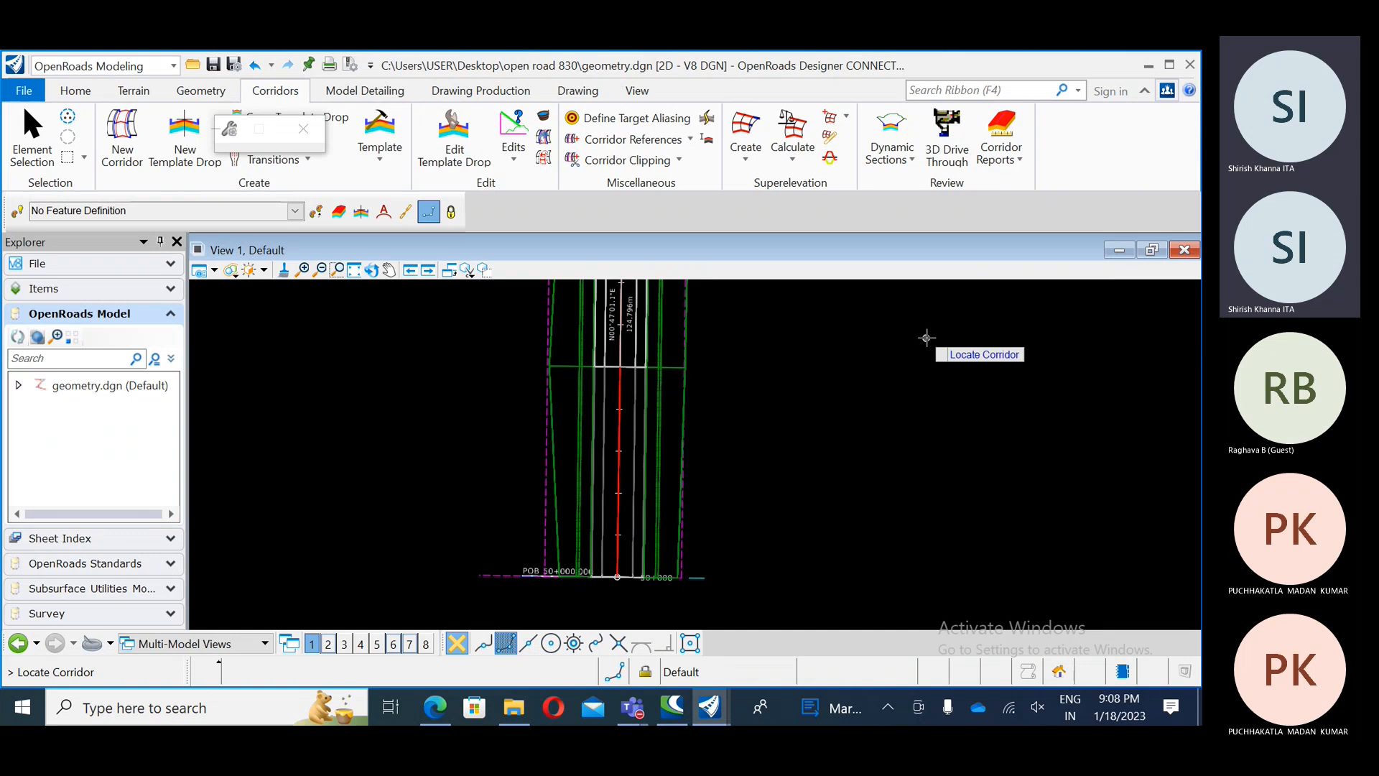
click(662, 394)
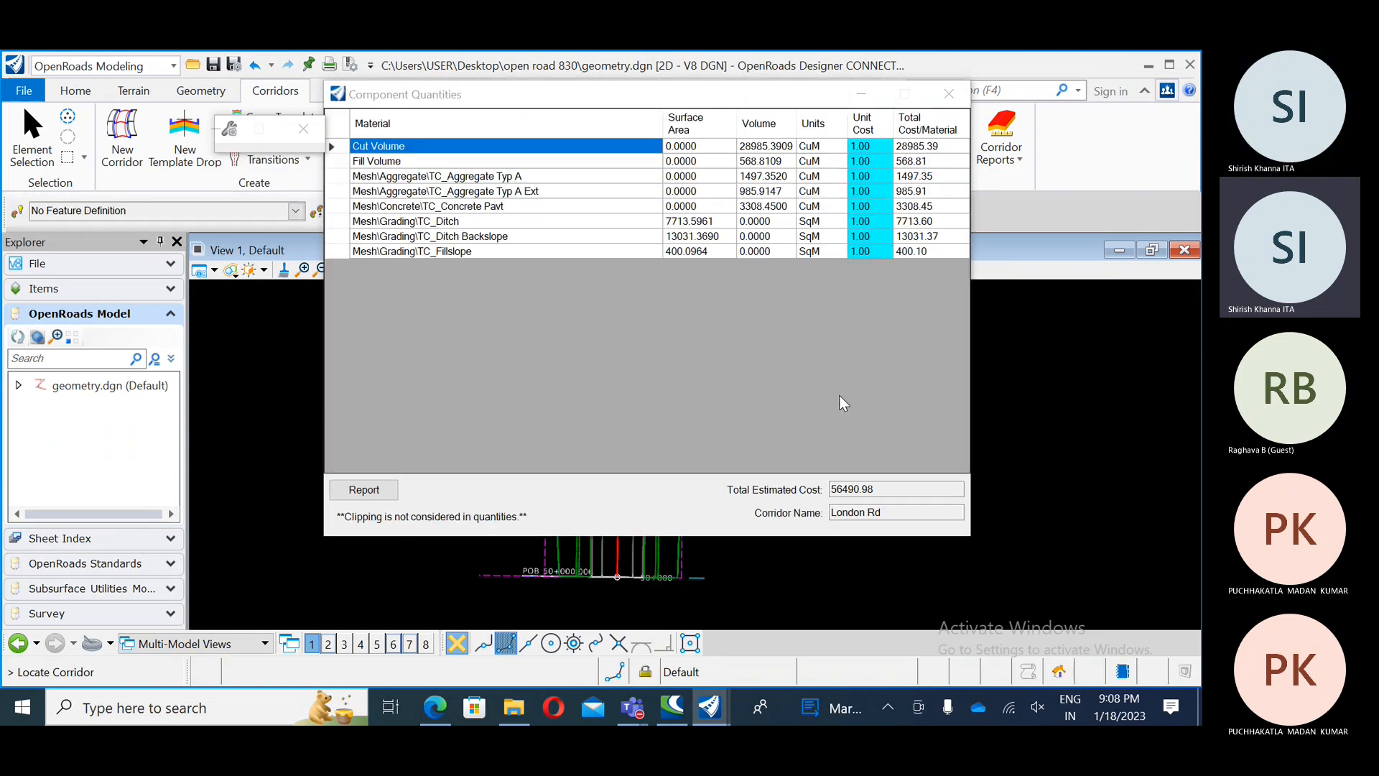
drag(510, 94, 495, 218)
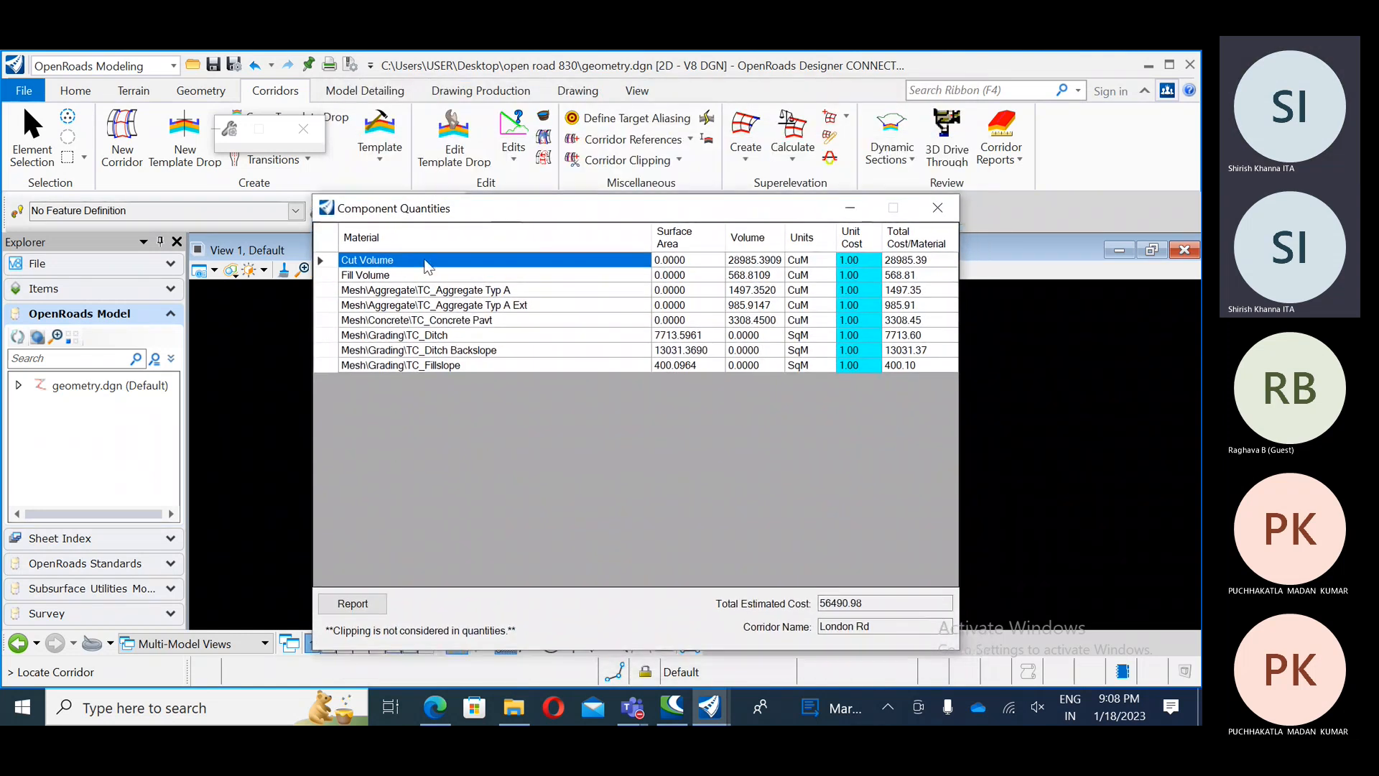
Step: Examine the volumes listed for cut, fill, both aggregate materials and the concrete pavement
click(768, 264)
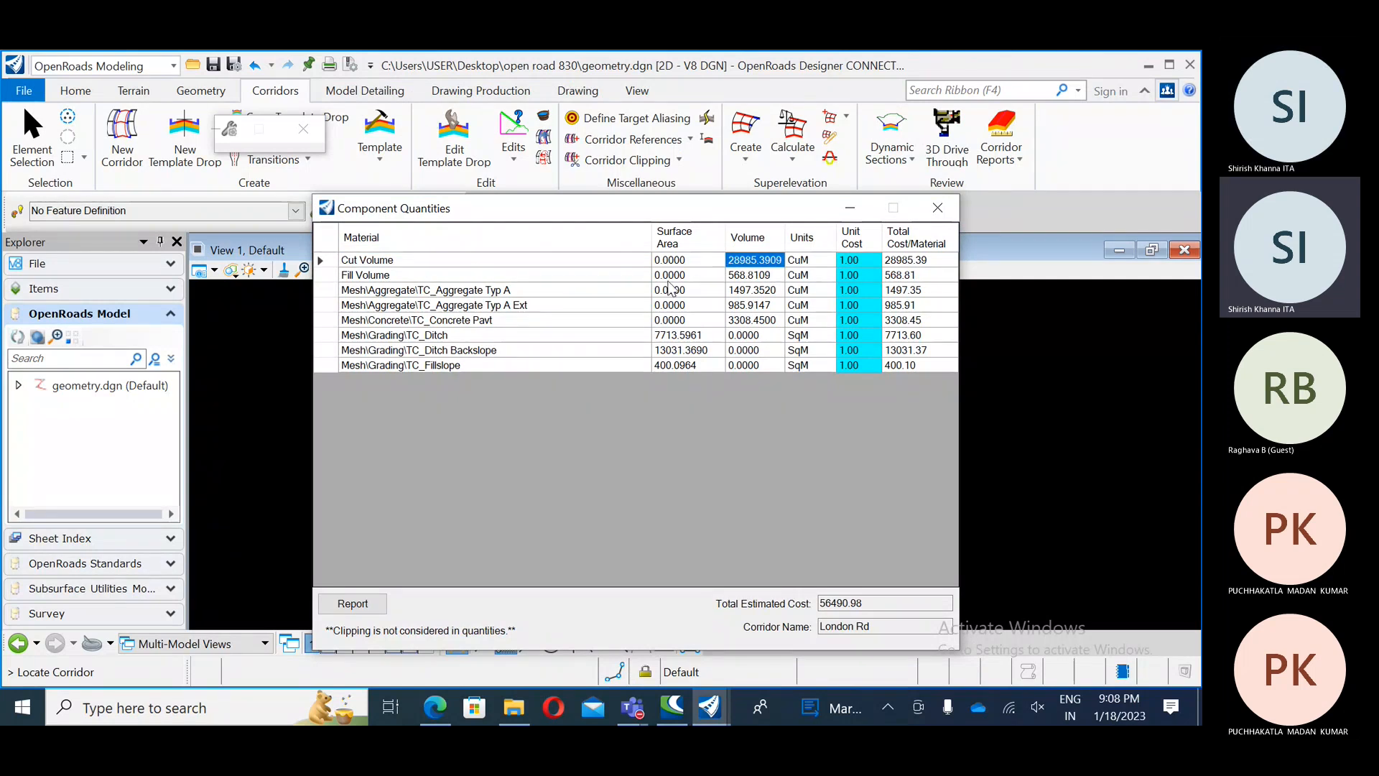
click(757, 277)
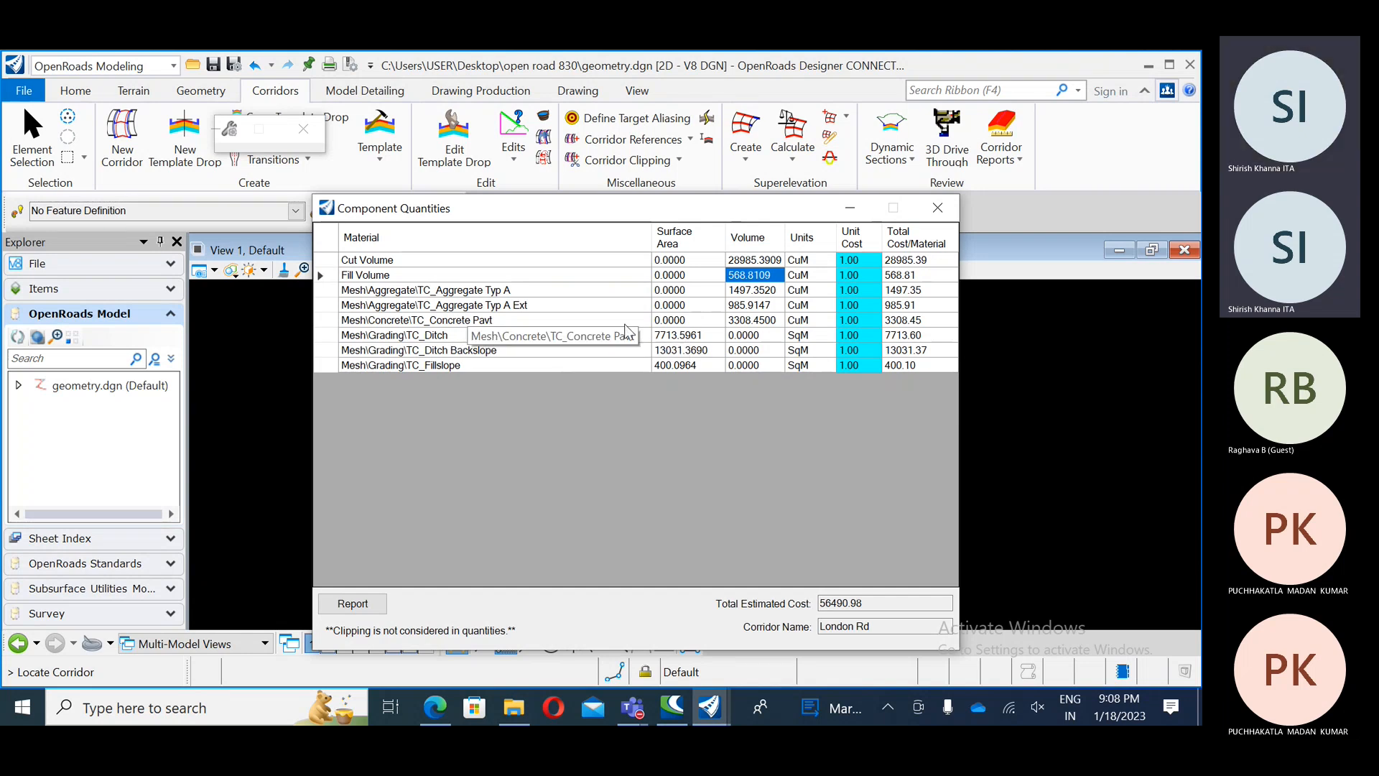
click(750, 320)
click(758, 305)
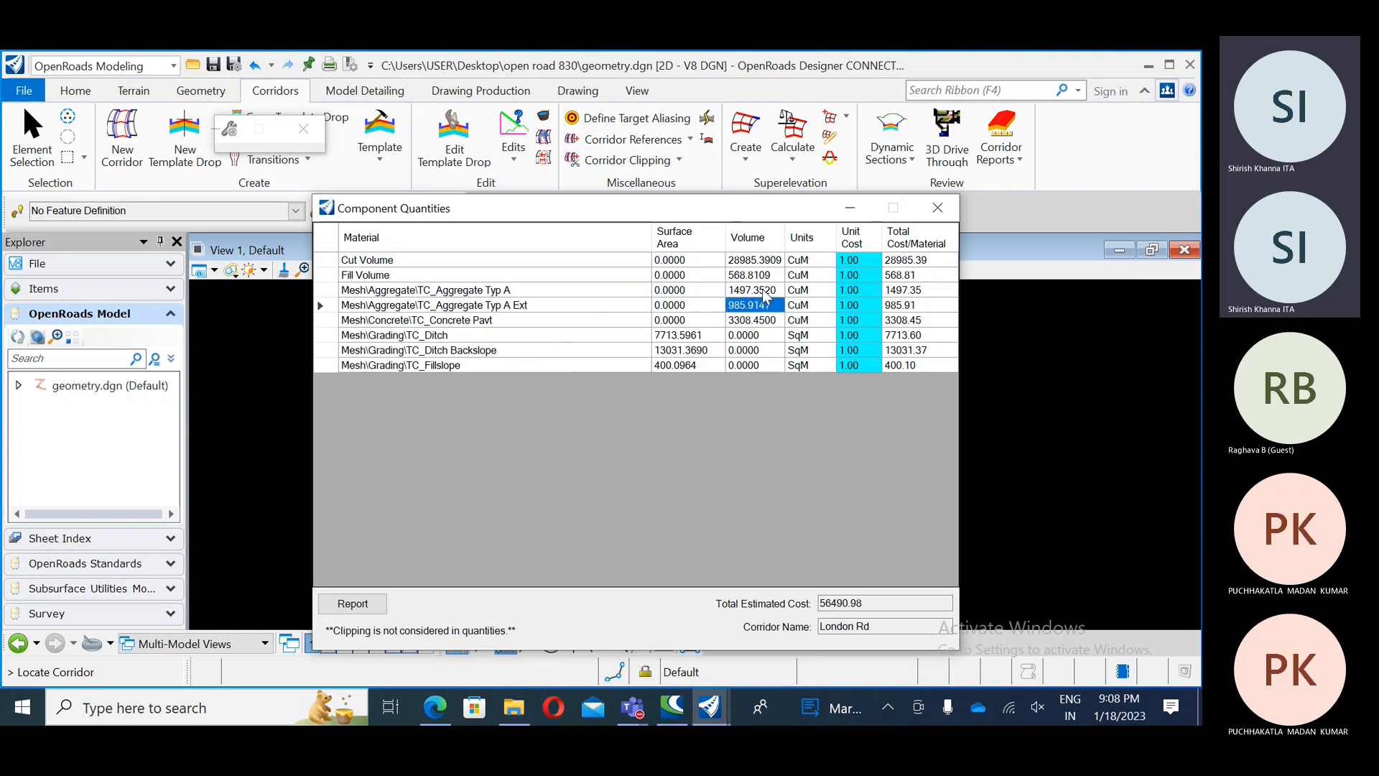
click(763, 291)
click(755, 321)
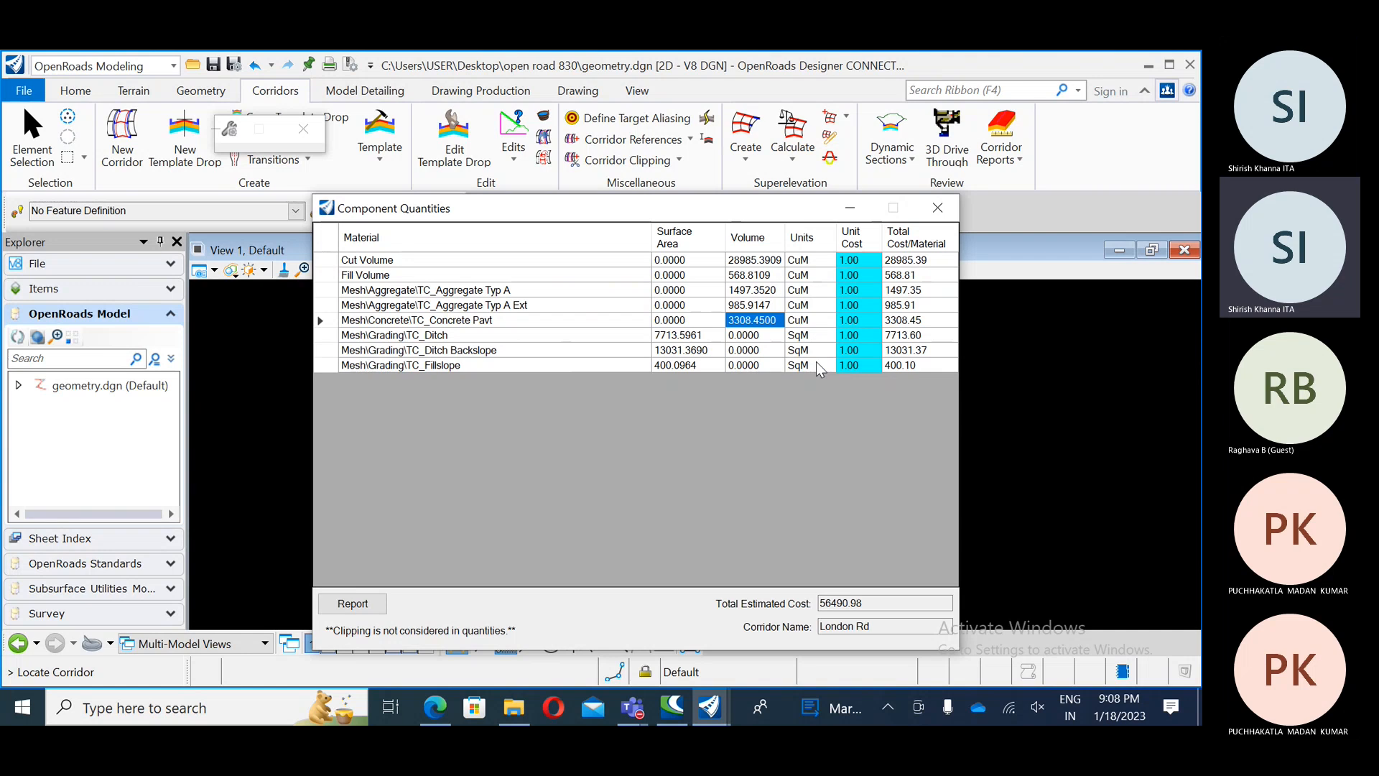
Step: Set the unit cost of Cut Volume to 5 and check the total estimated cost
click(862, 263)
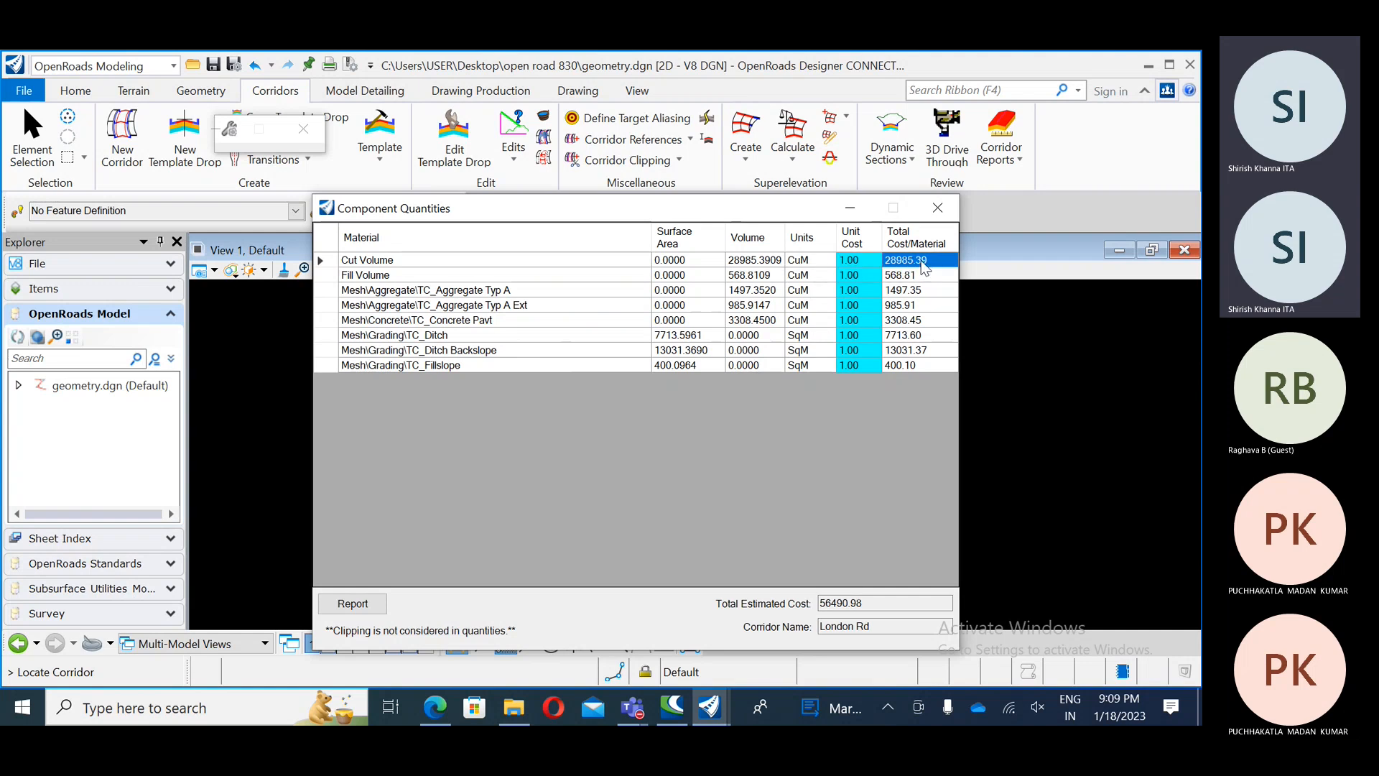
click(854, 262)
key(BackSpace)
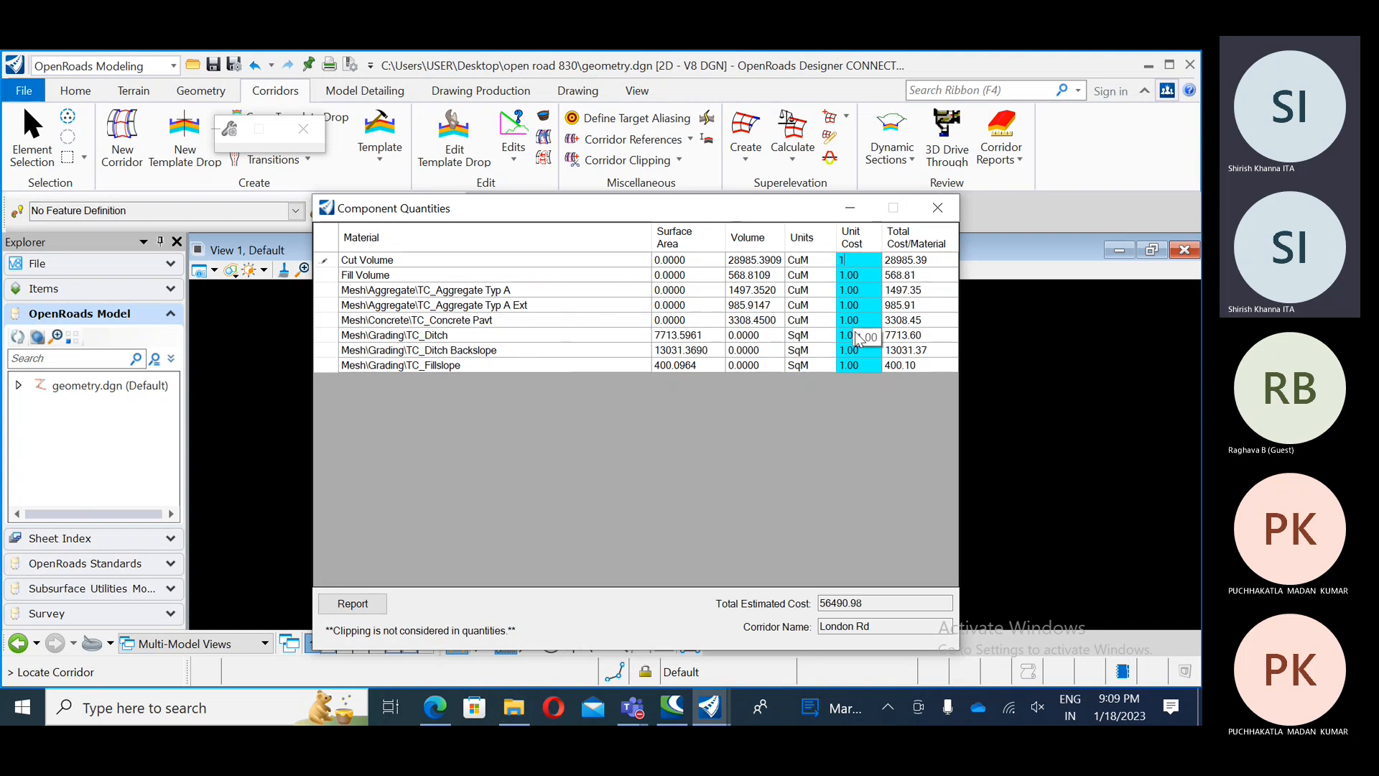
text(5)
click(798, 350)
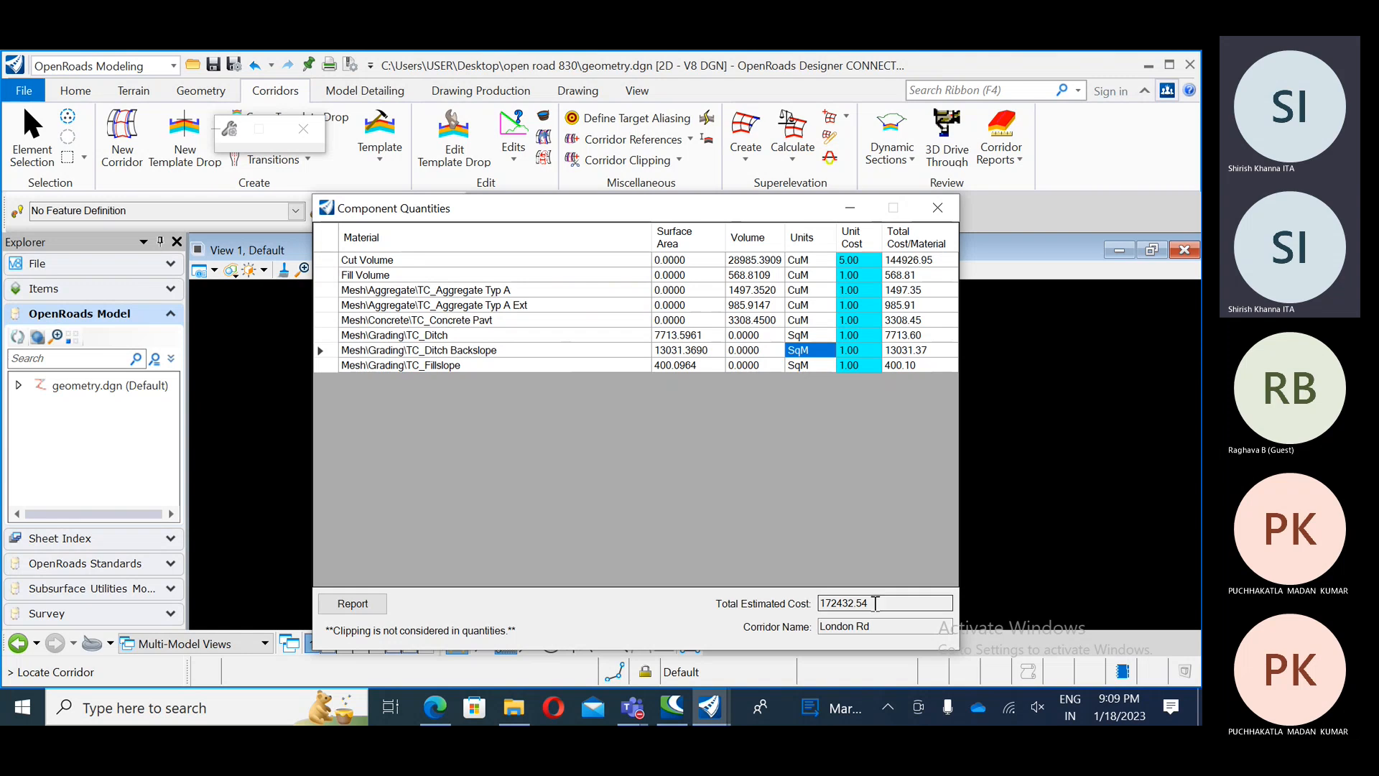
drag(875, 604, 812, 605)
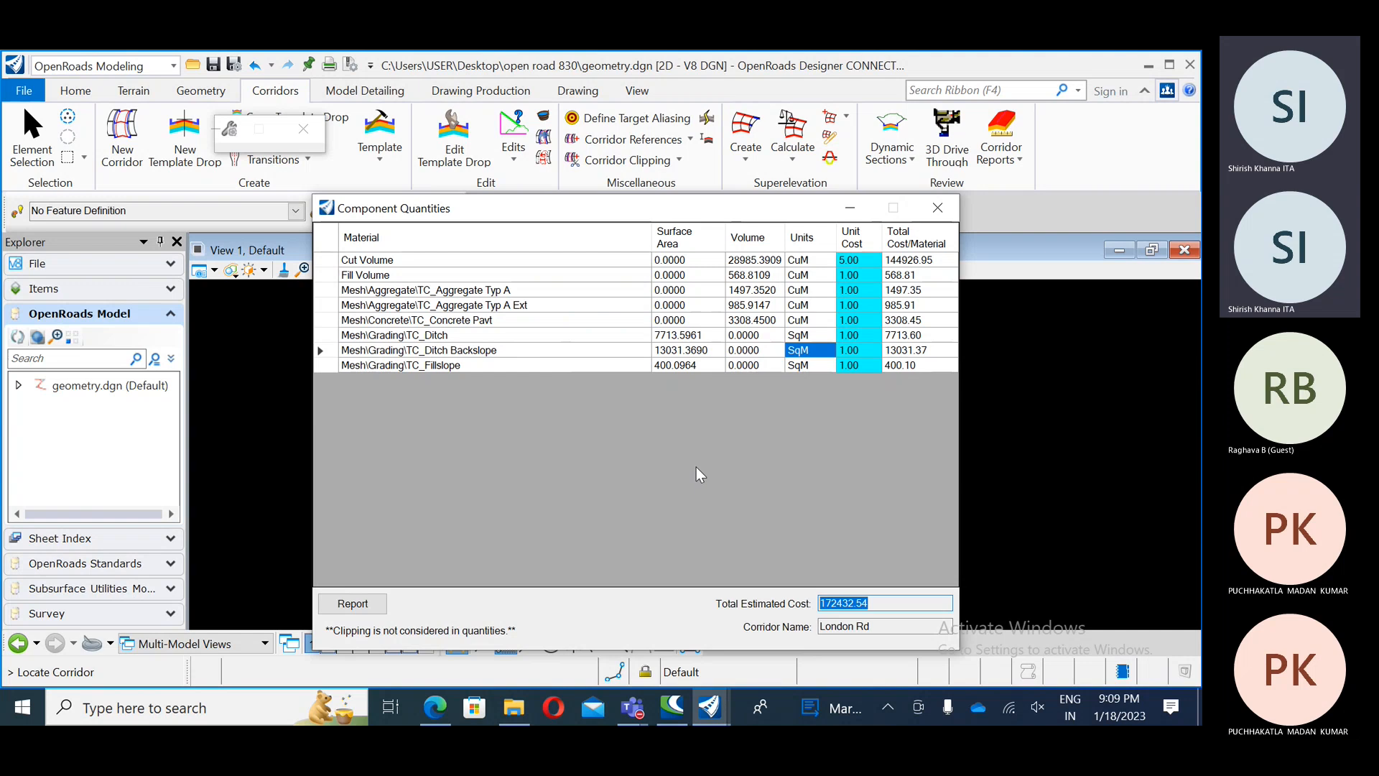
Step: Set the Cut Volume unit cost back to 1, close the Component Quantities window and leave the command
click(856, 261)
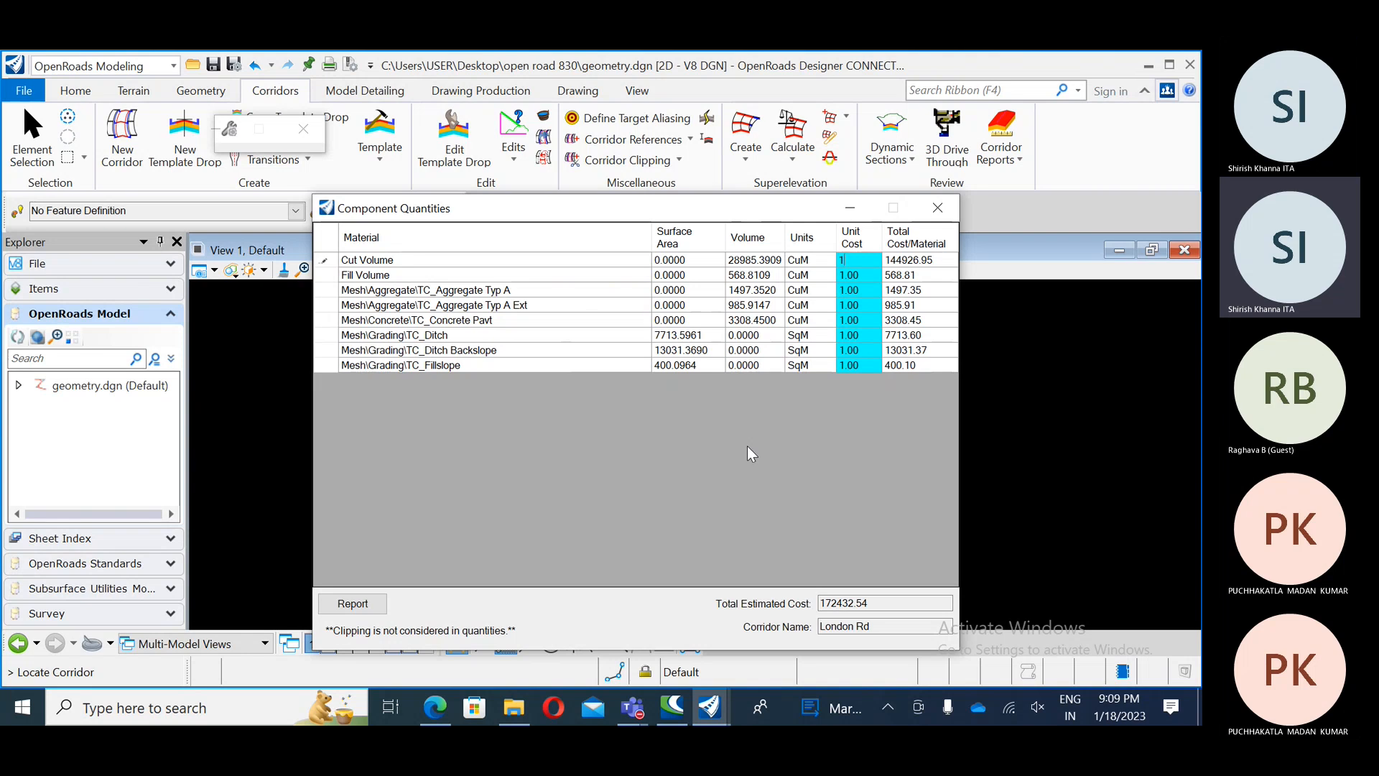
click(938, 208)
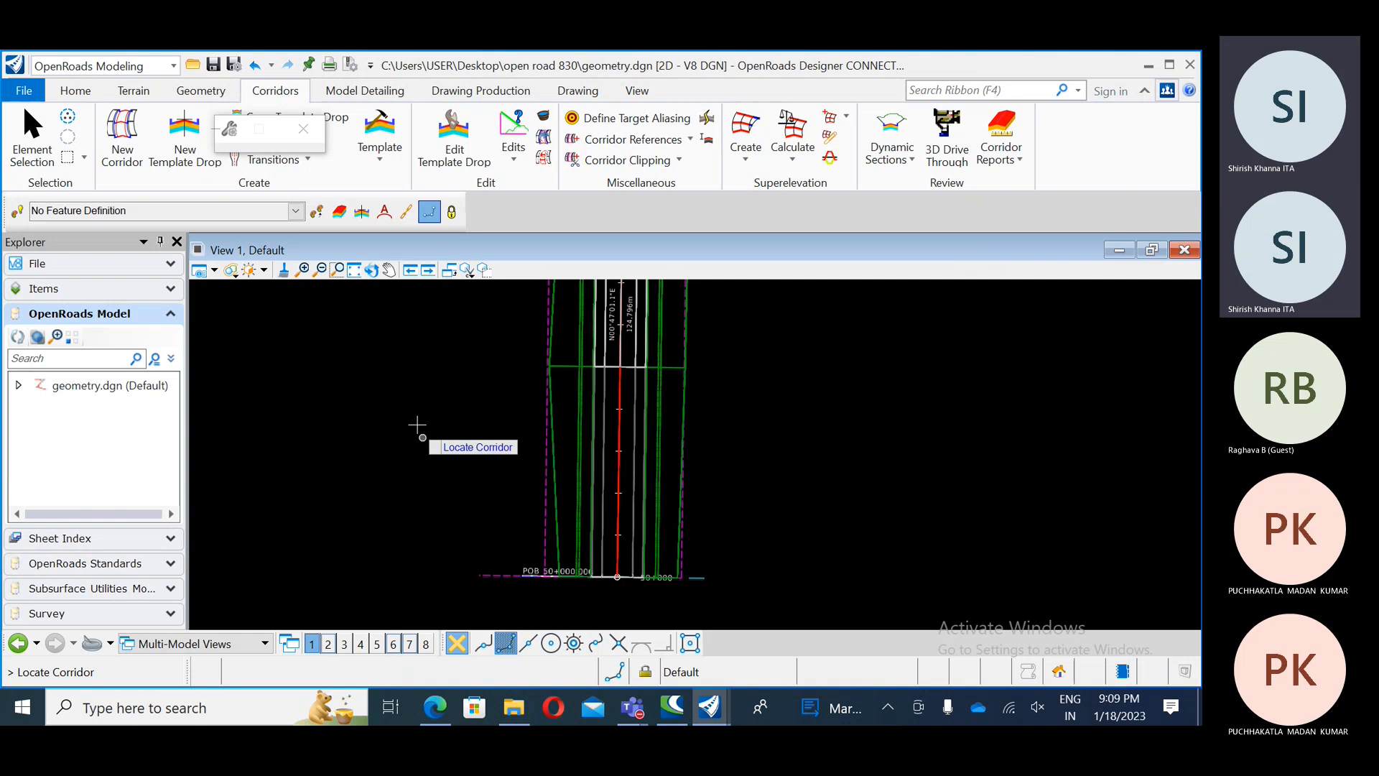
key(Escape)
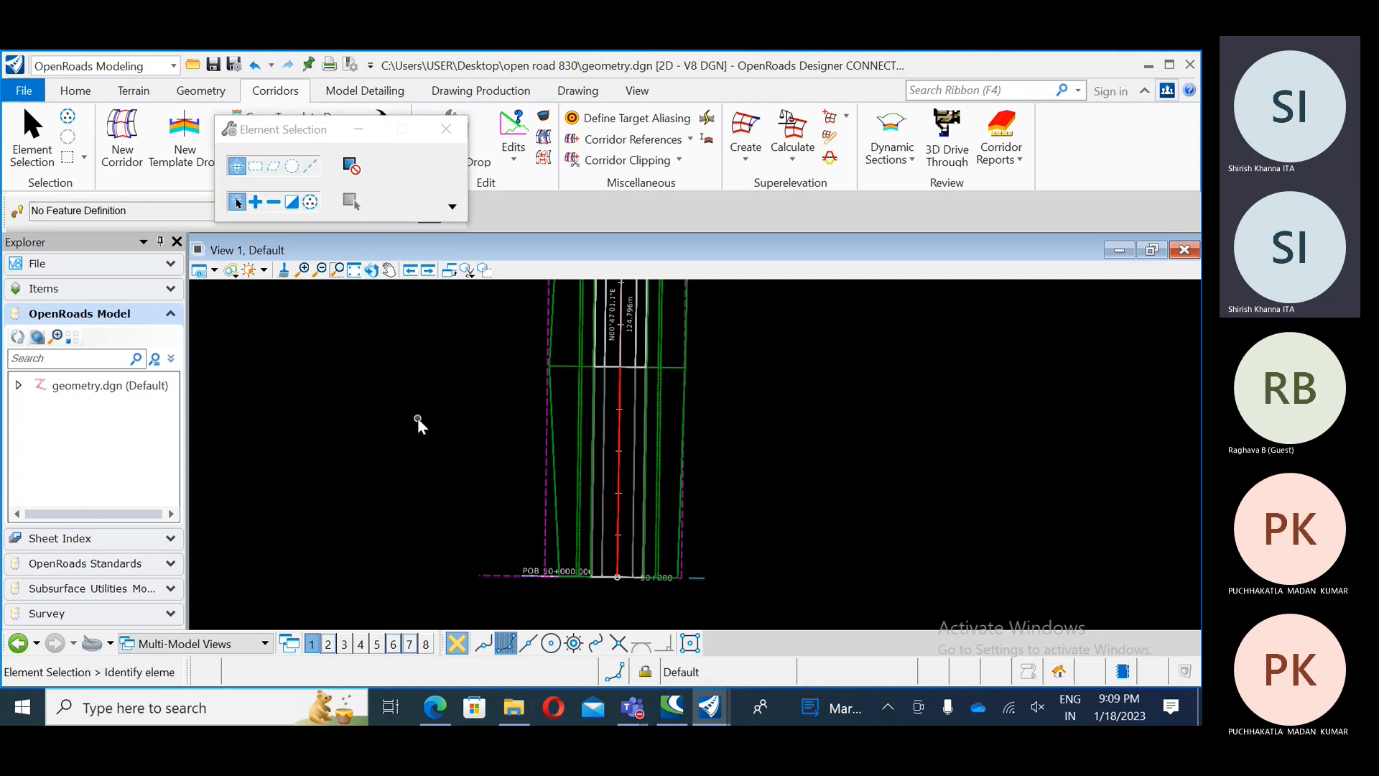
Step: Switch to the QuickStart for Corridor Modeling PDF in Edge and review the Dynamic Cross Sections pages up to Exercise 3
click(445, 700)
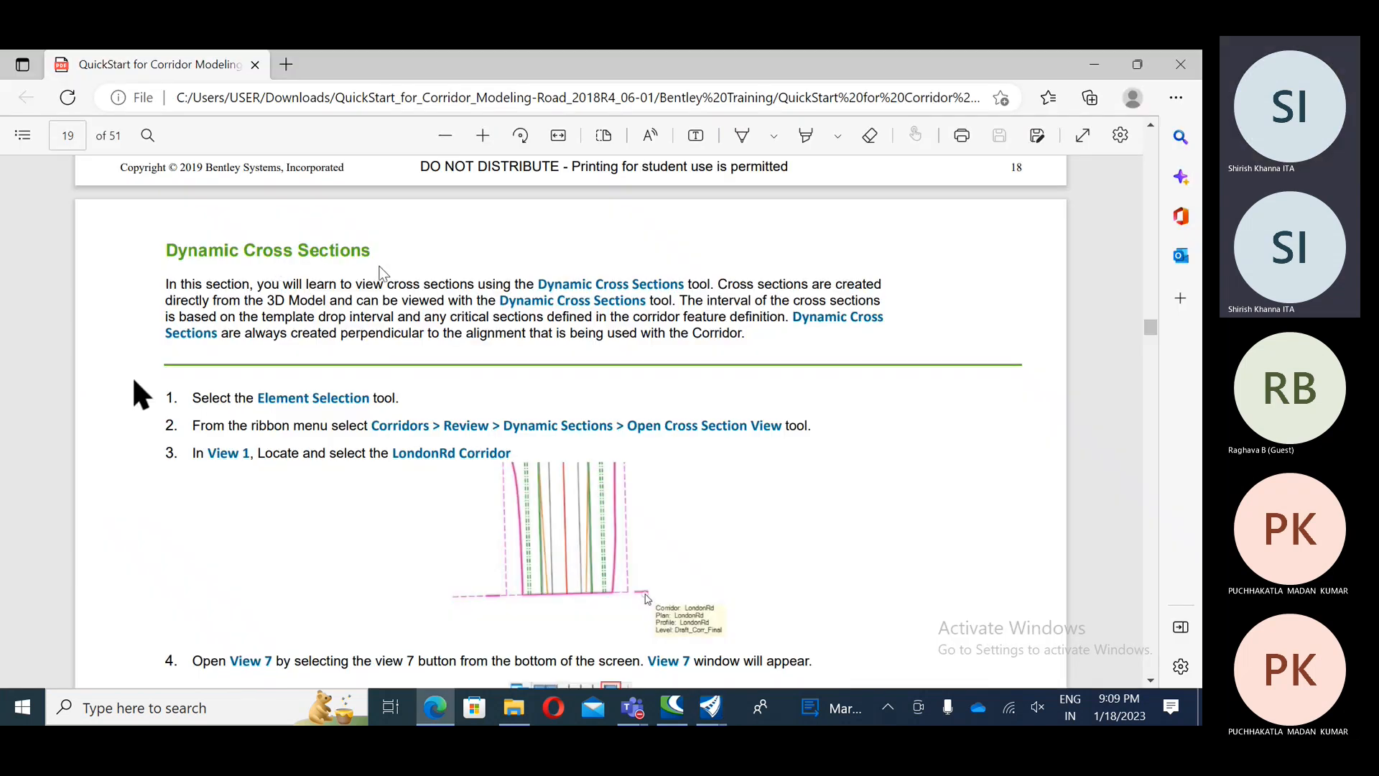
scroll(440, 434, down, 12)
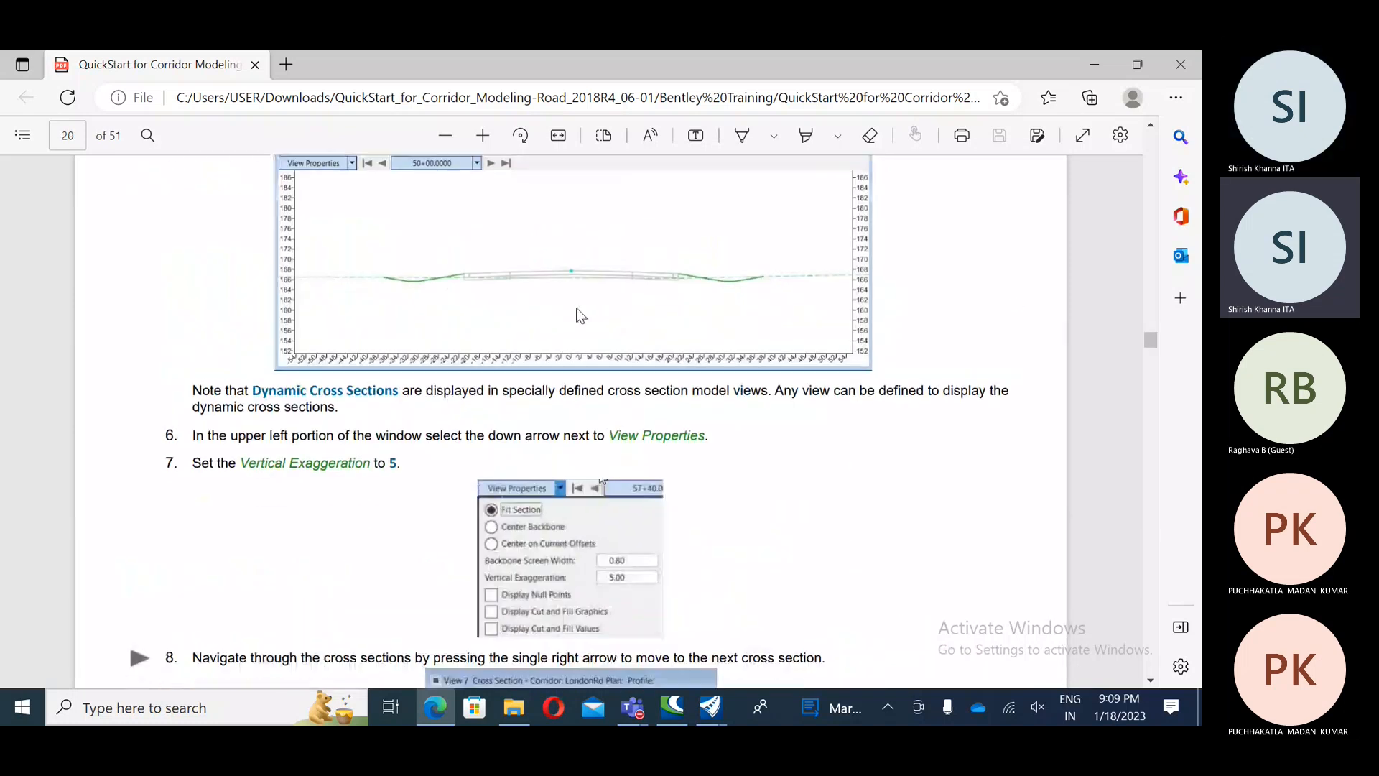
scroll(468, 400, down, 3)
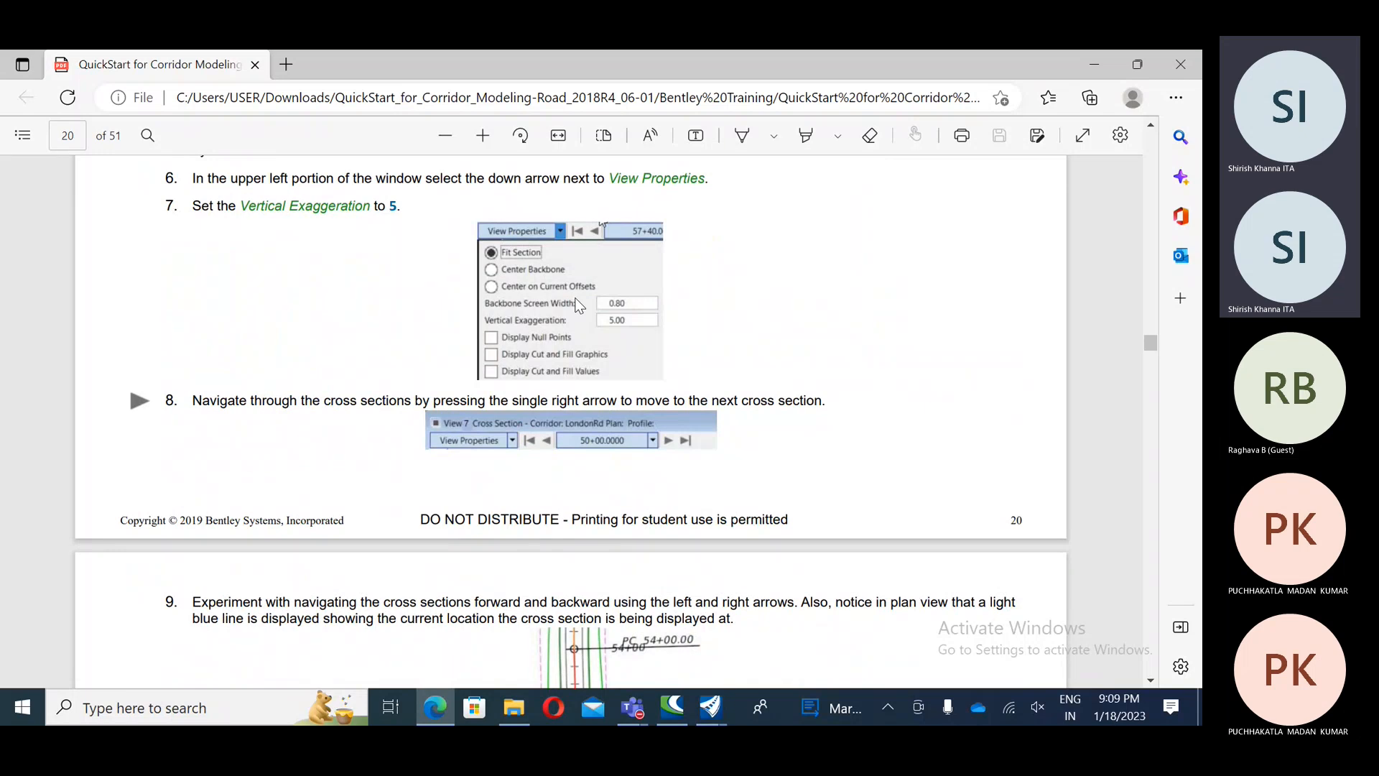
scroll(464, 407, down, 15)
scroll(464, 407, down, 3)
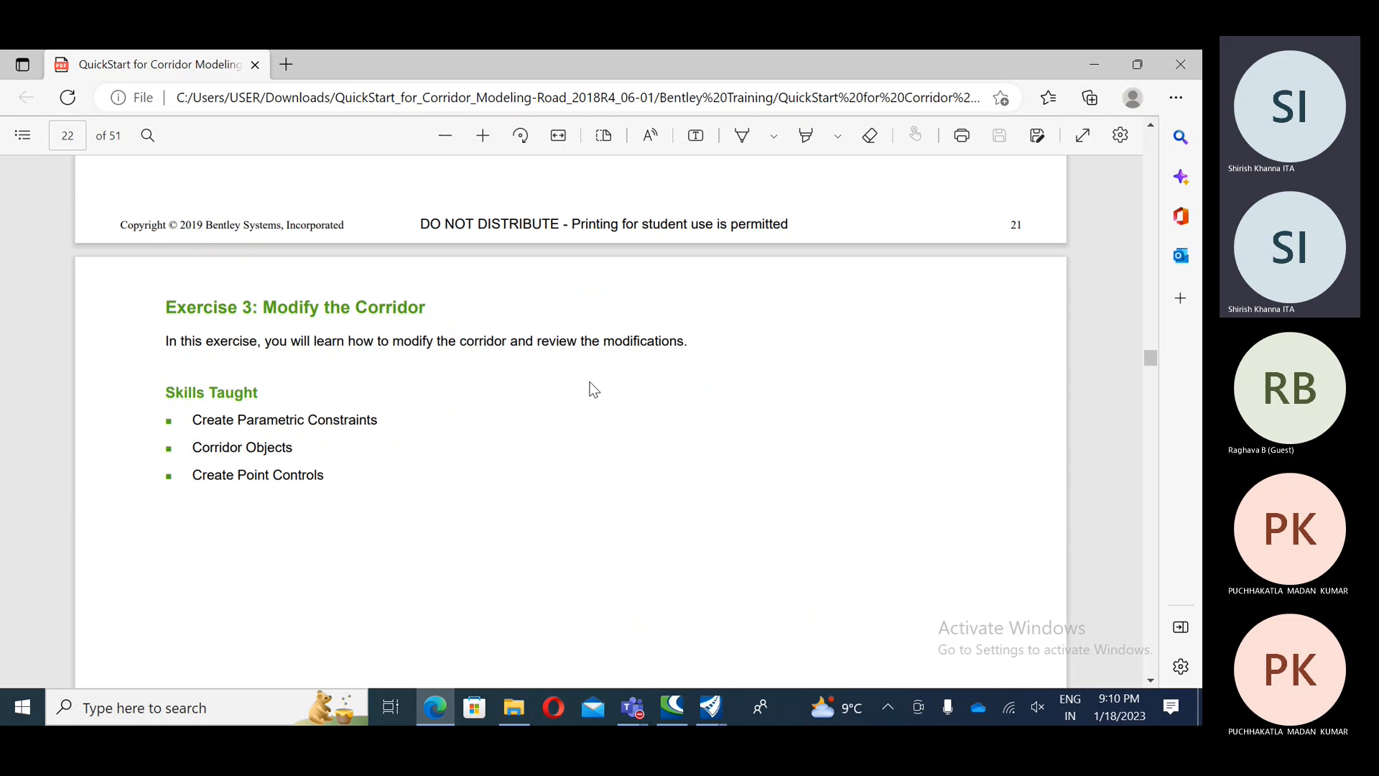
Step: Read the Exercise 3 skills and the Create Parametric Constraint instructions, and return to OpenRoads Designer with the Element Selection box clear of the ribbon
scroll(589, 388, down, 2)
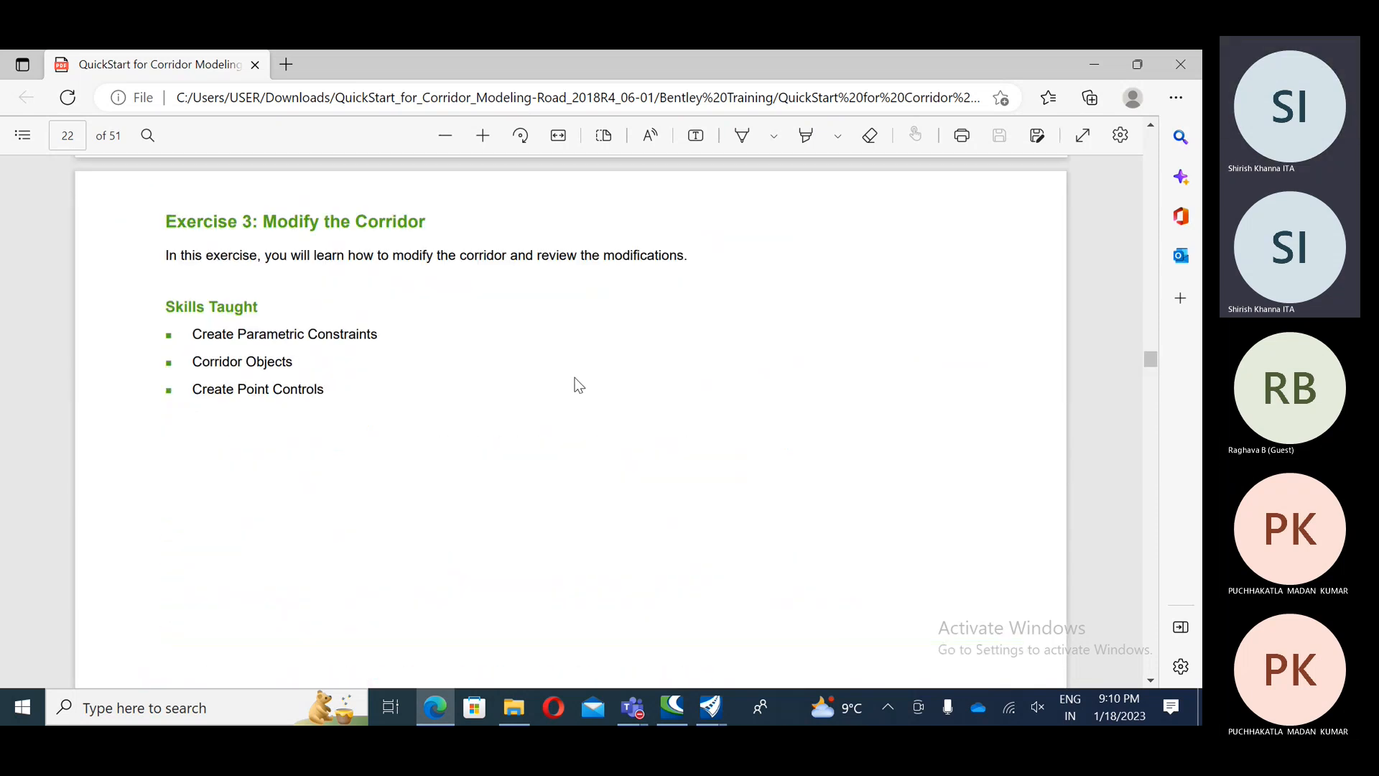
drag(245, 338, 392, 338)
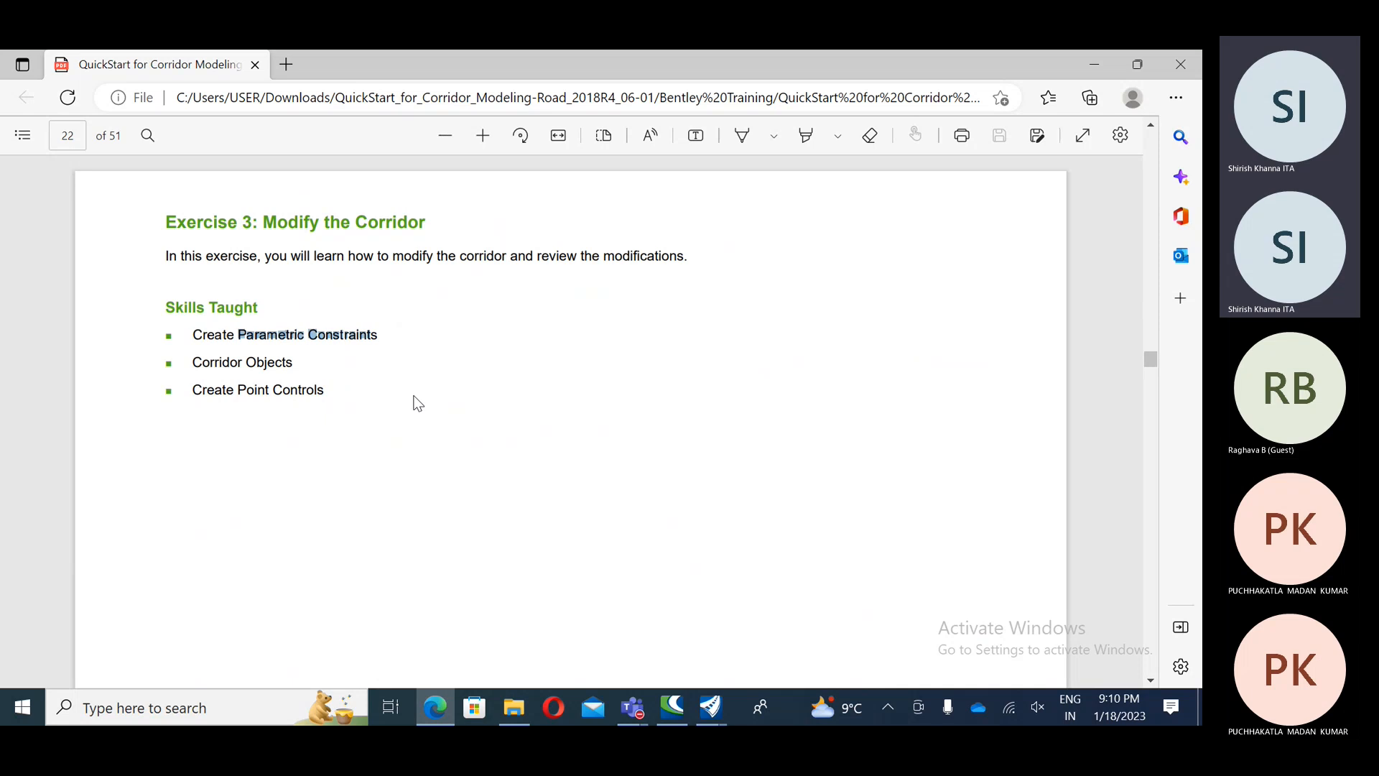
scroll(572, 455, down, 5)
scroll(572, 455, down, 5)
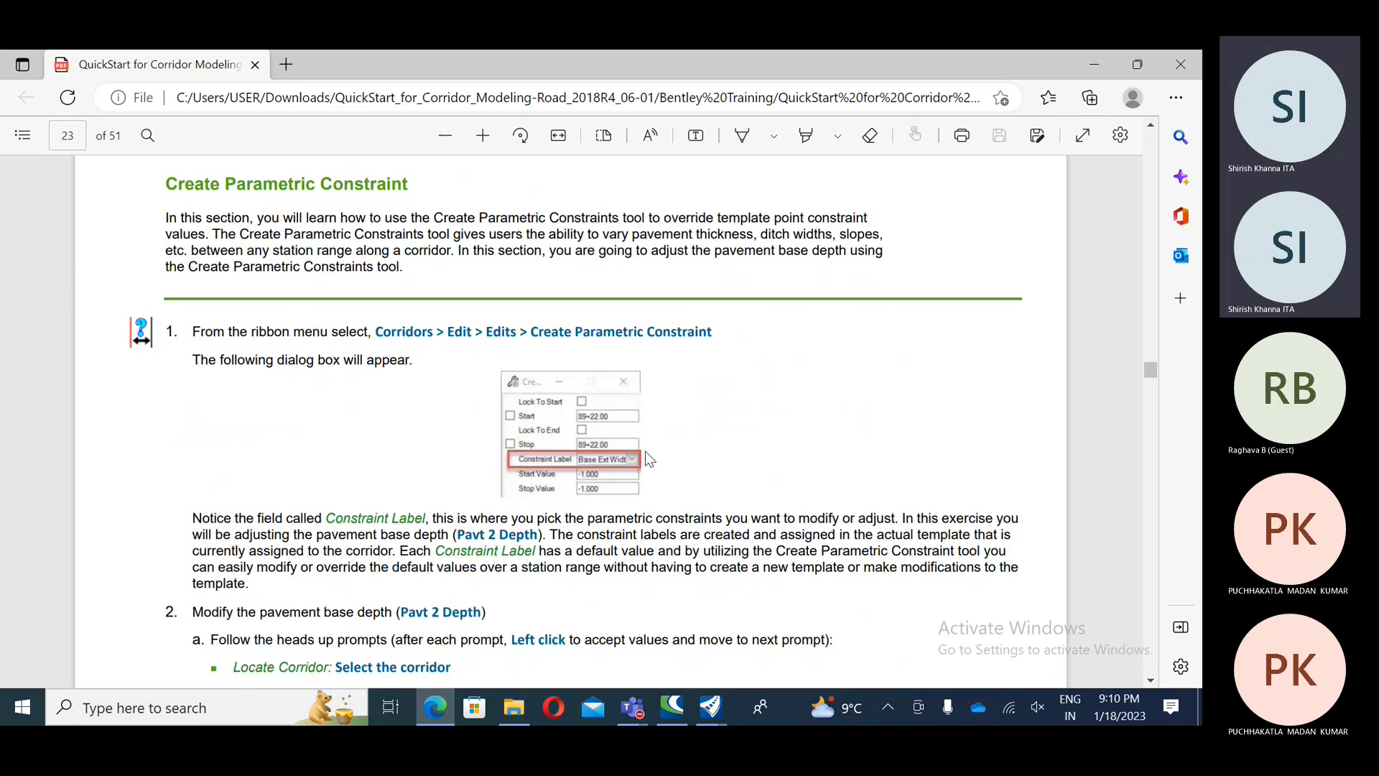
click(1094, 64)
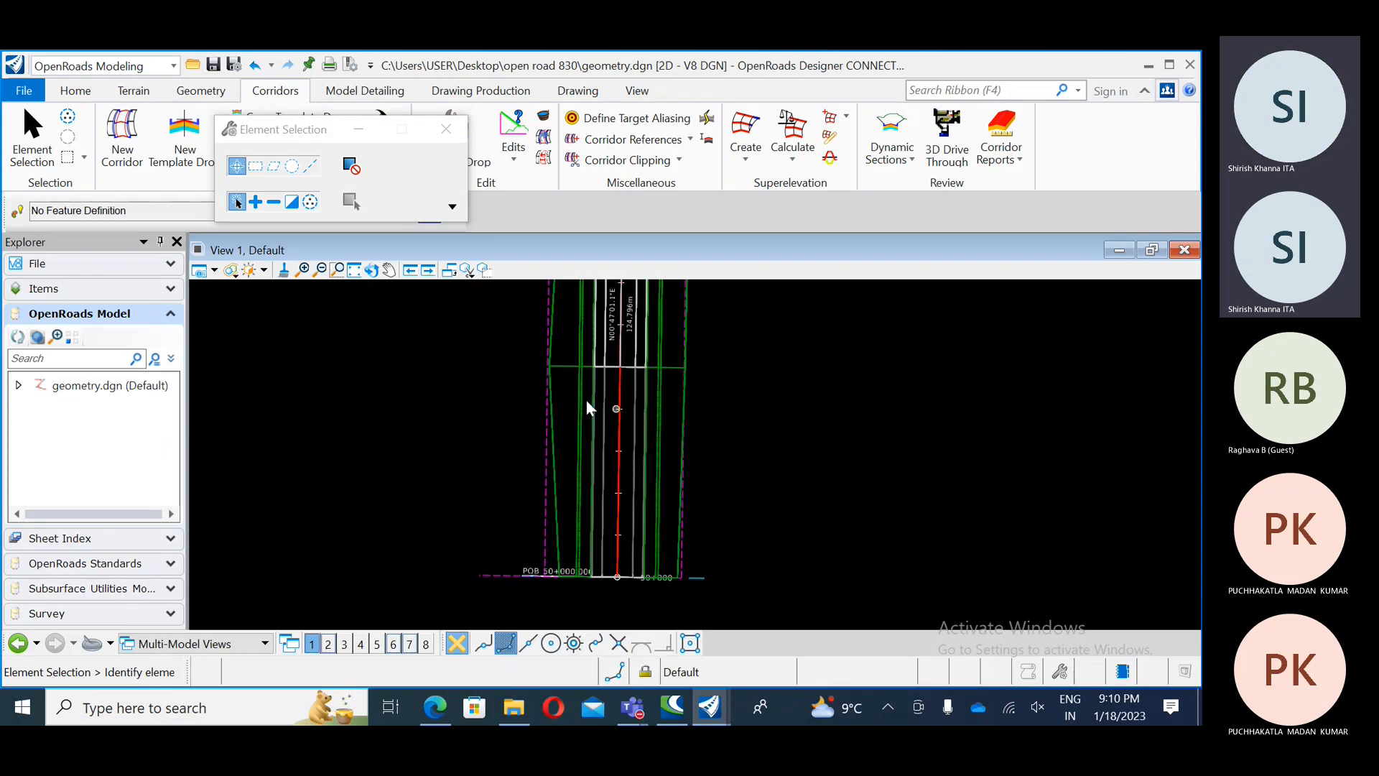
drag(309, 129, 294, 374)
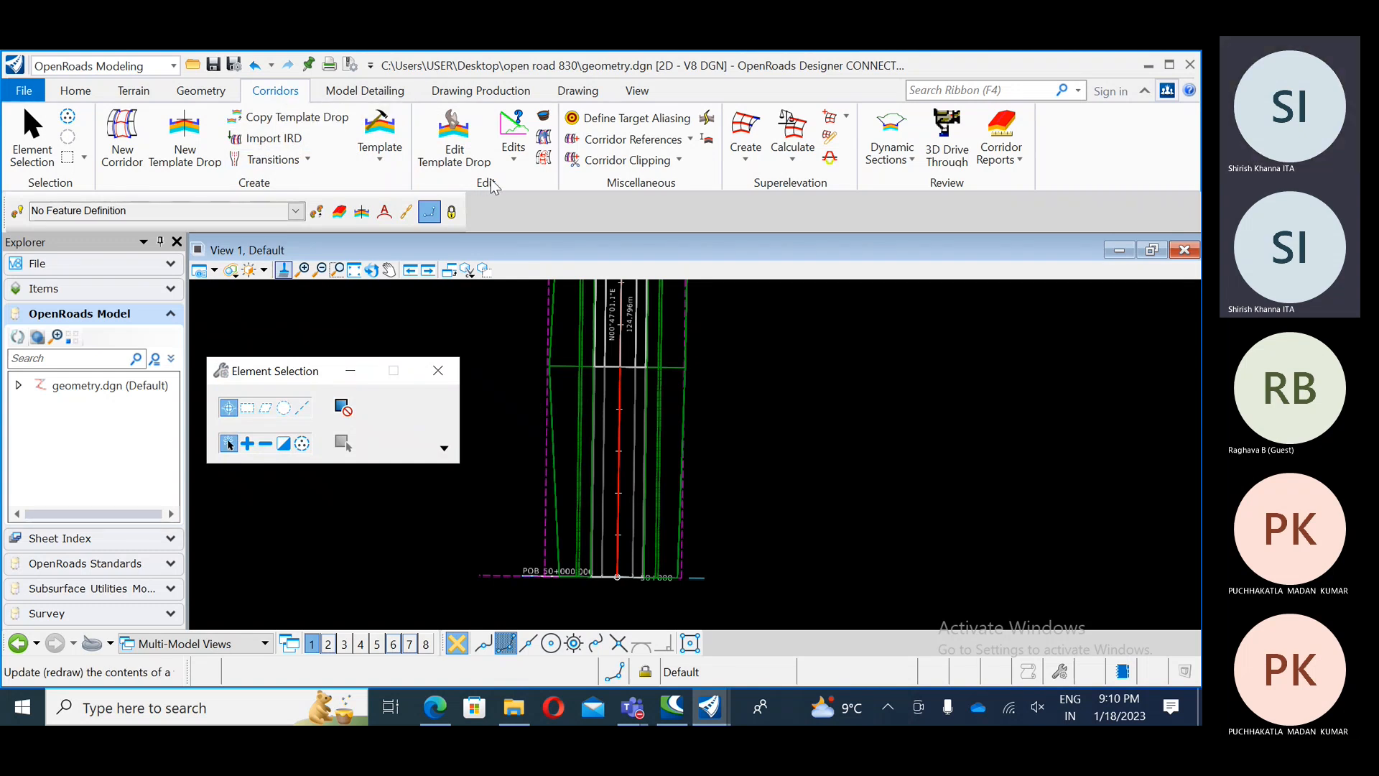
click(514, 159)
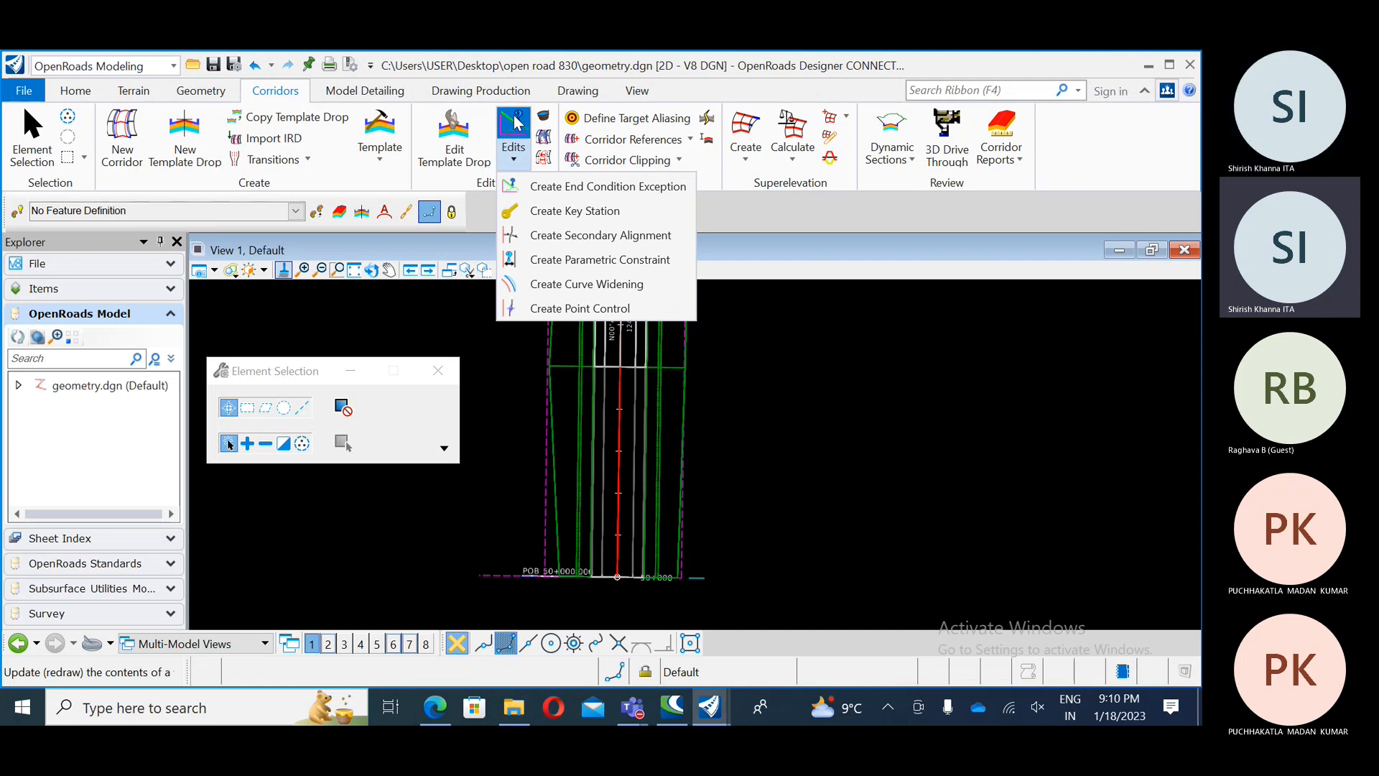
click(516, 124)
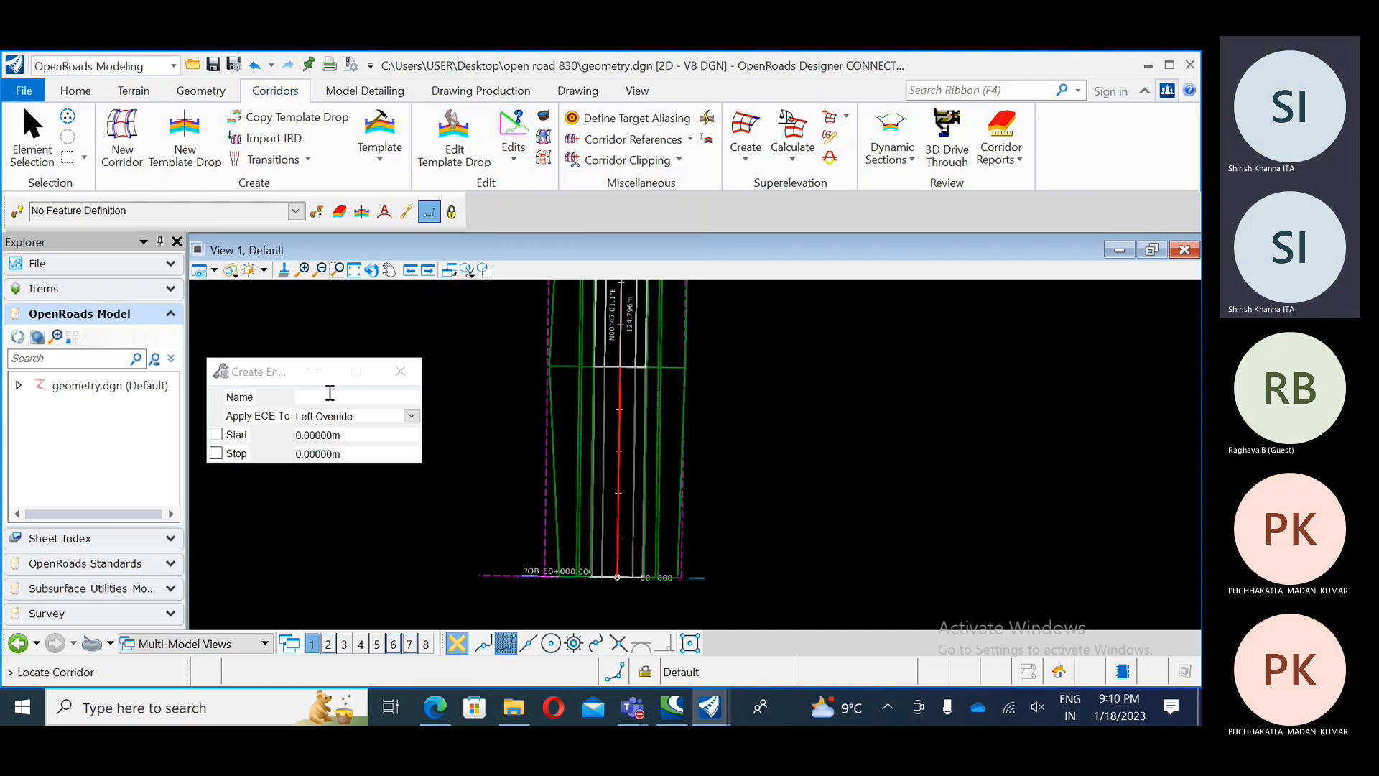
click(400, 372)
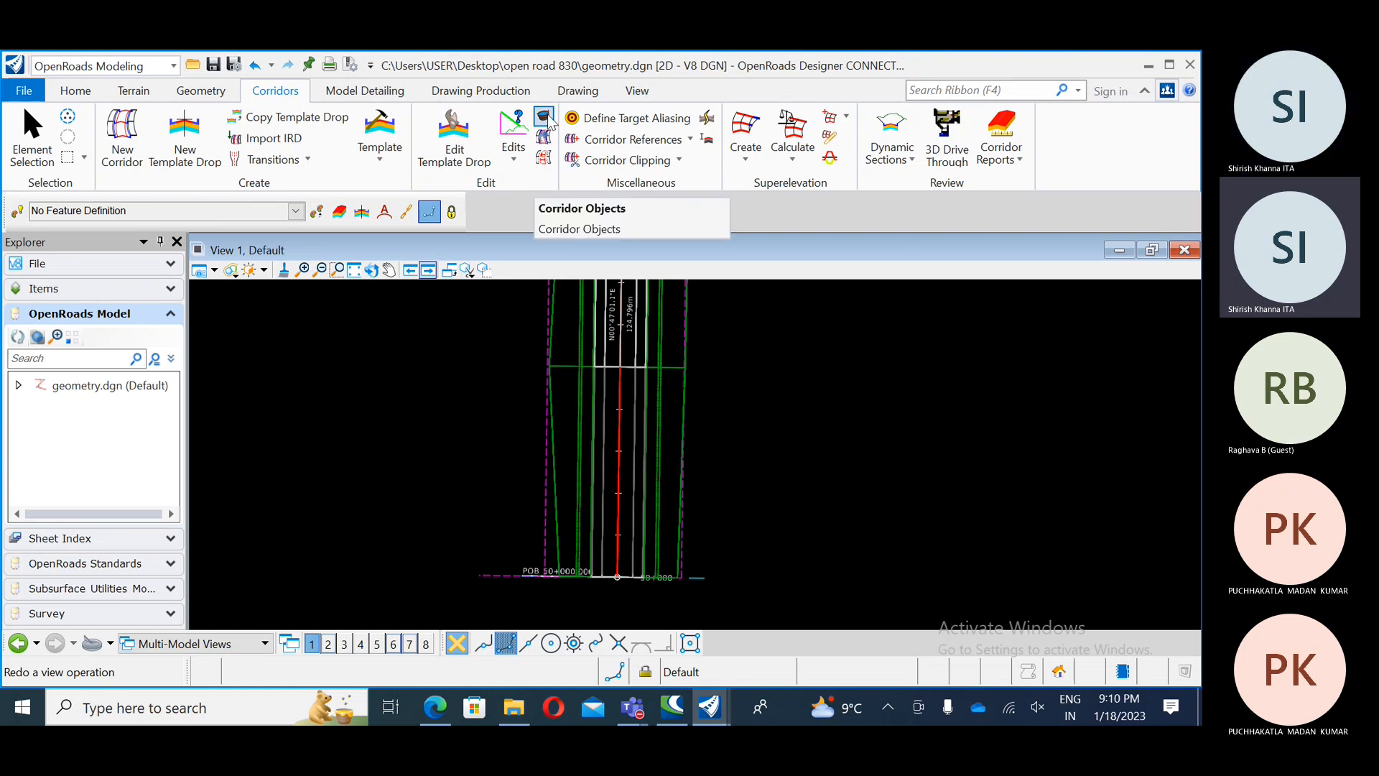
click(515, 162)
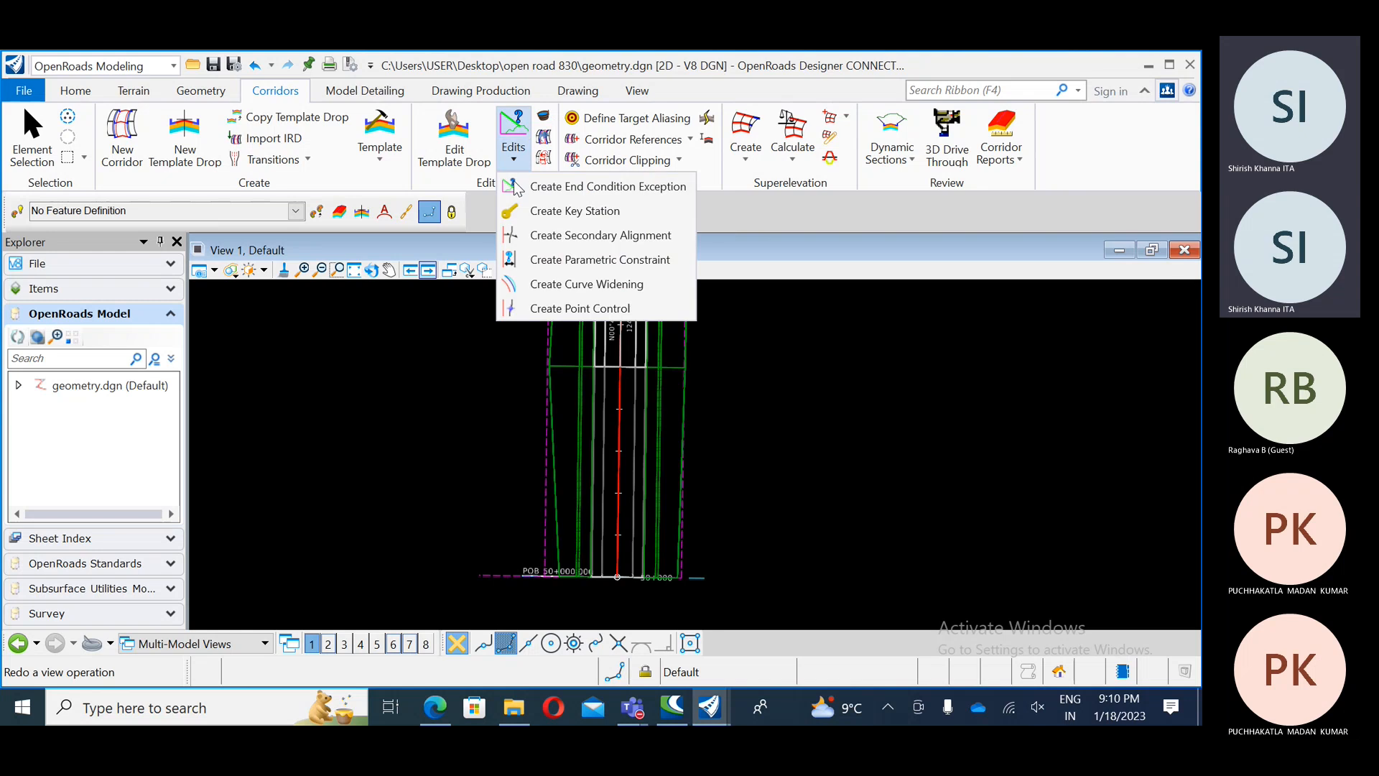
click(583, 263)
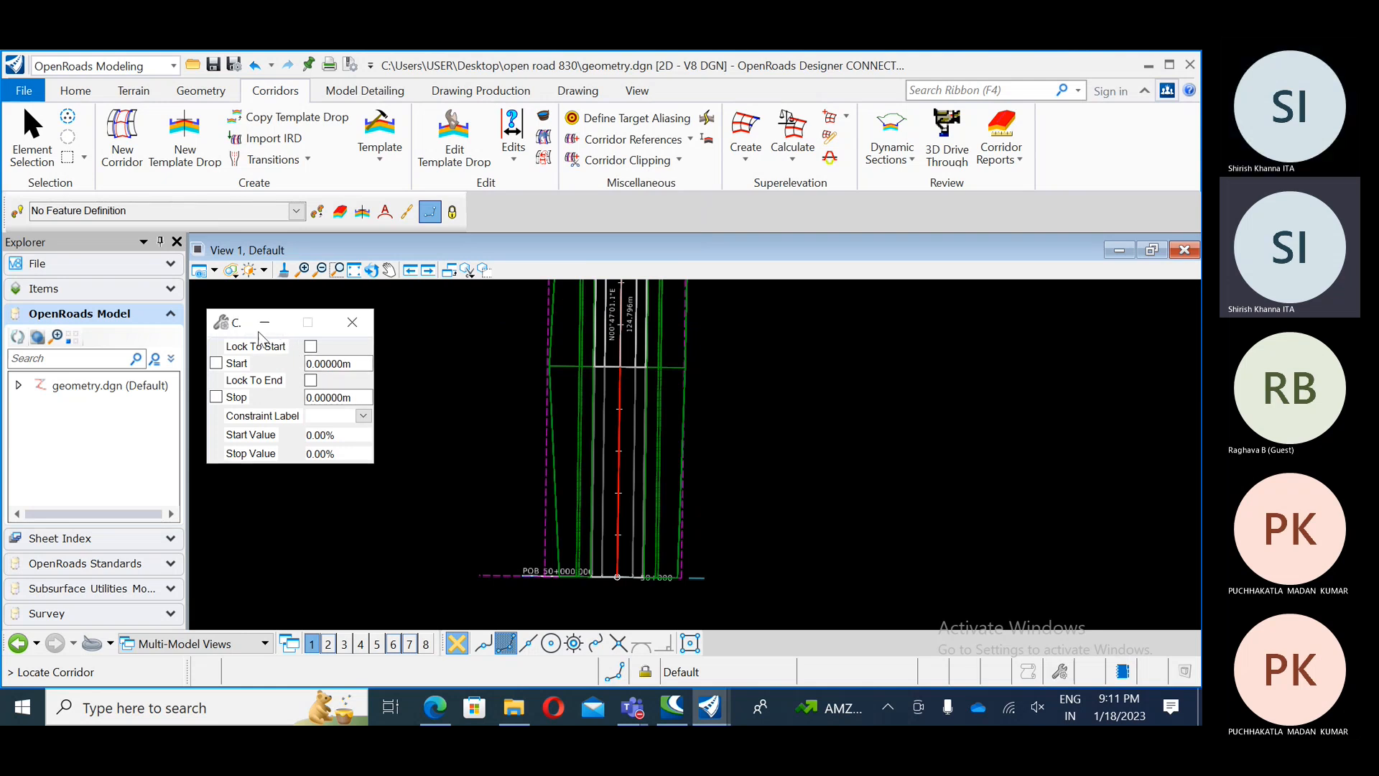
click(221, 322)
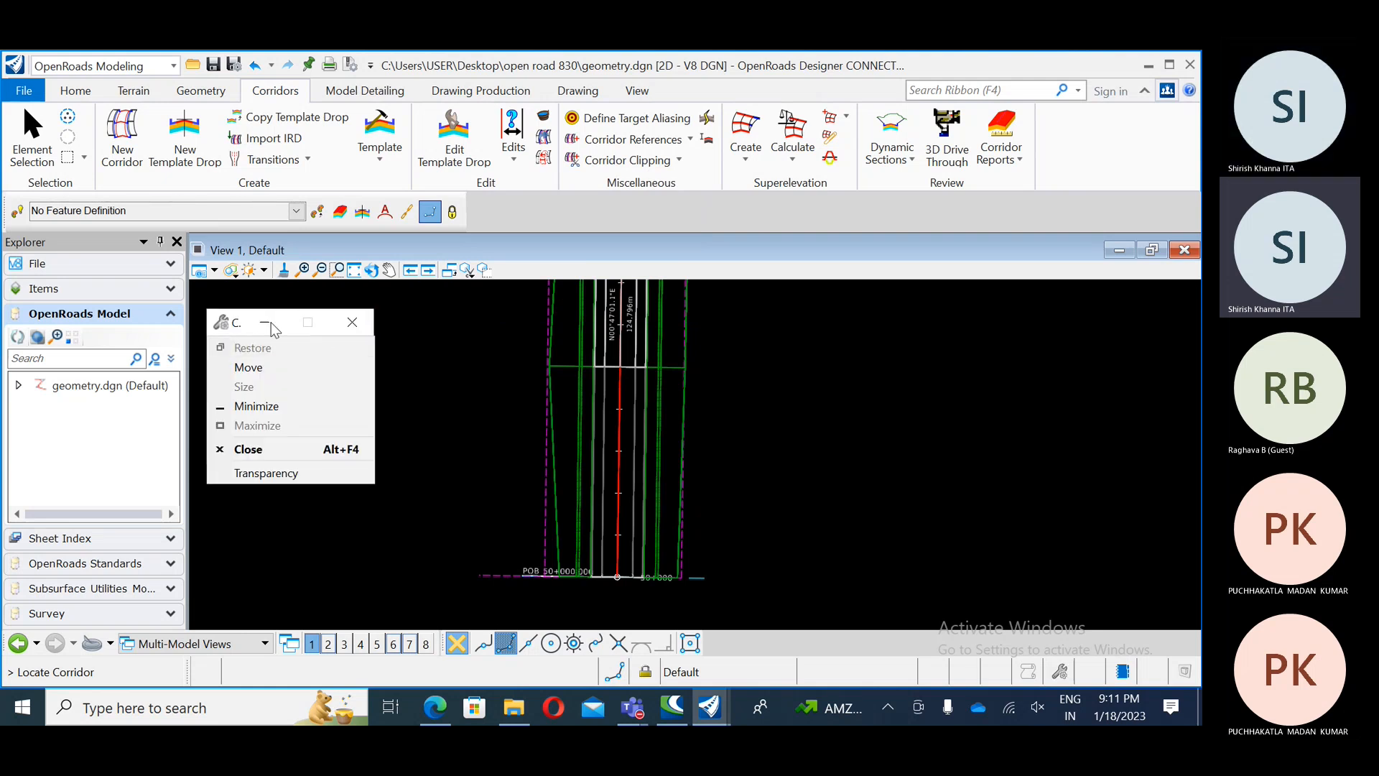
click(251, 449)
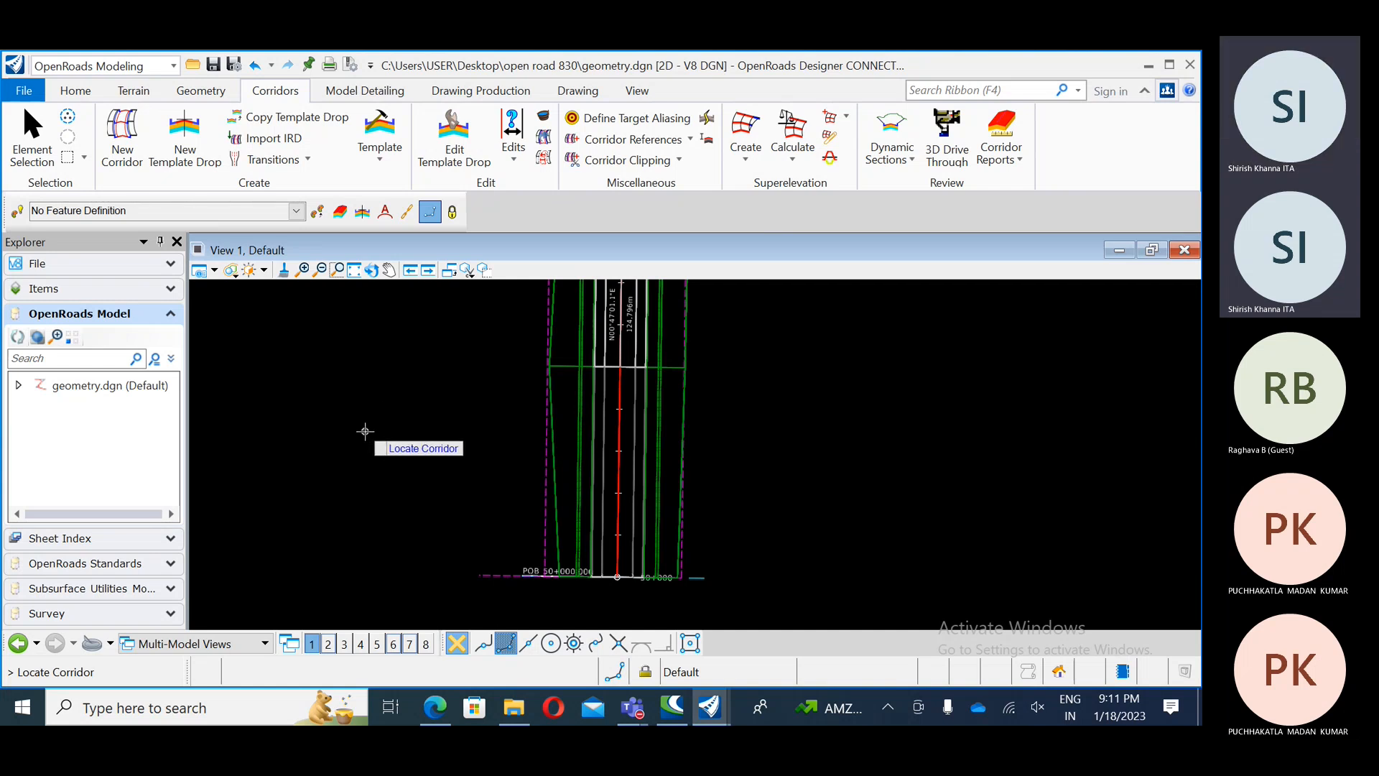
key(Escape)
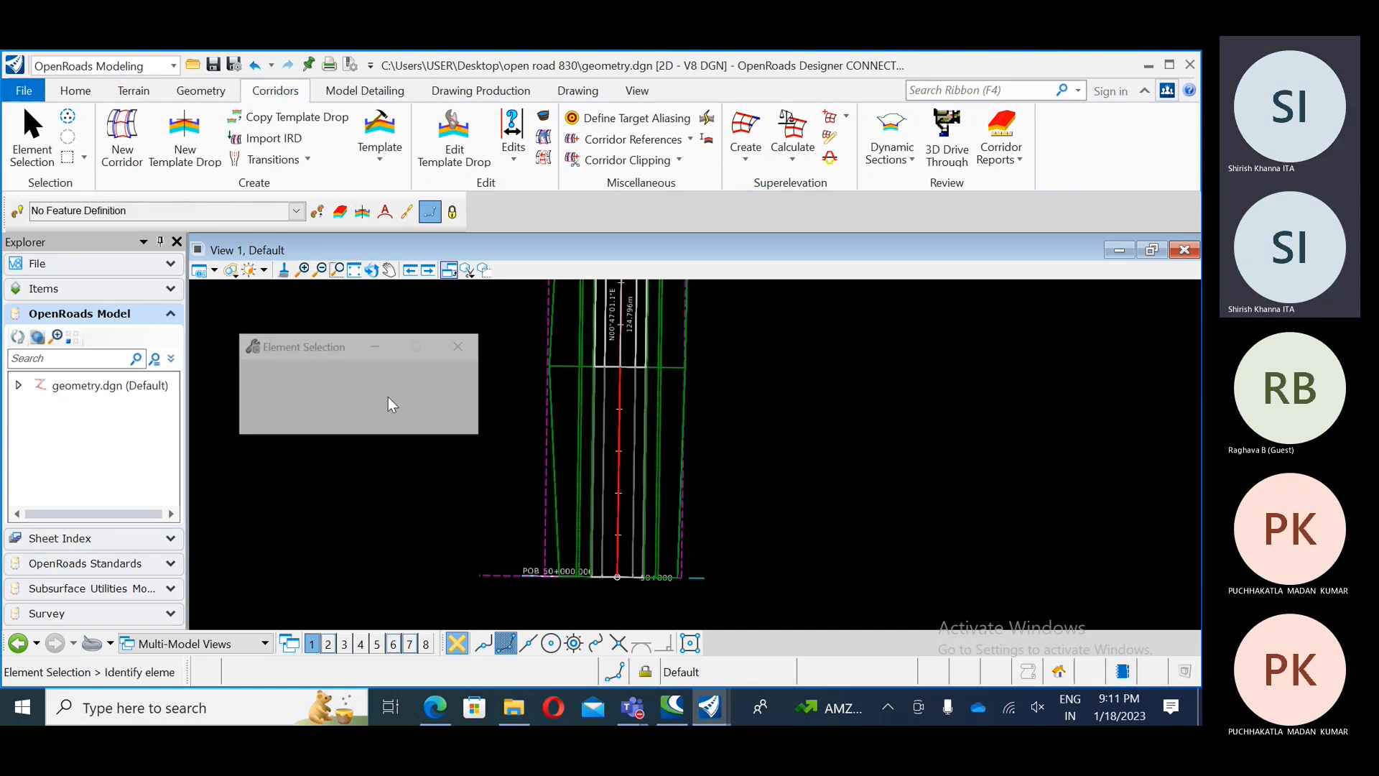
Step: Start Create Parametric Constraint and pick the London Rd corridor as the corridor to constrain
click(513, 133)
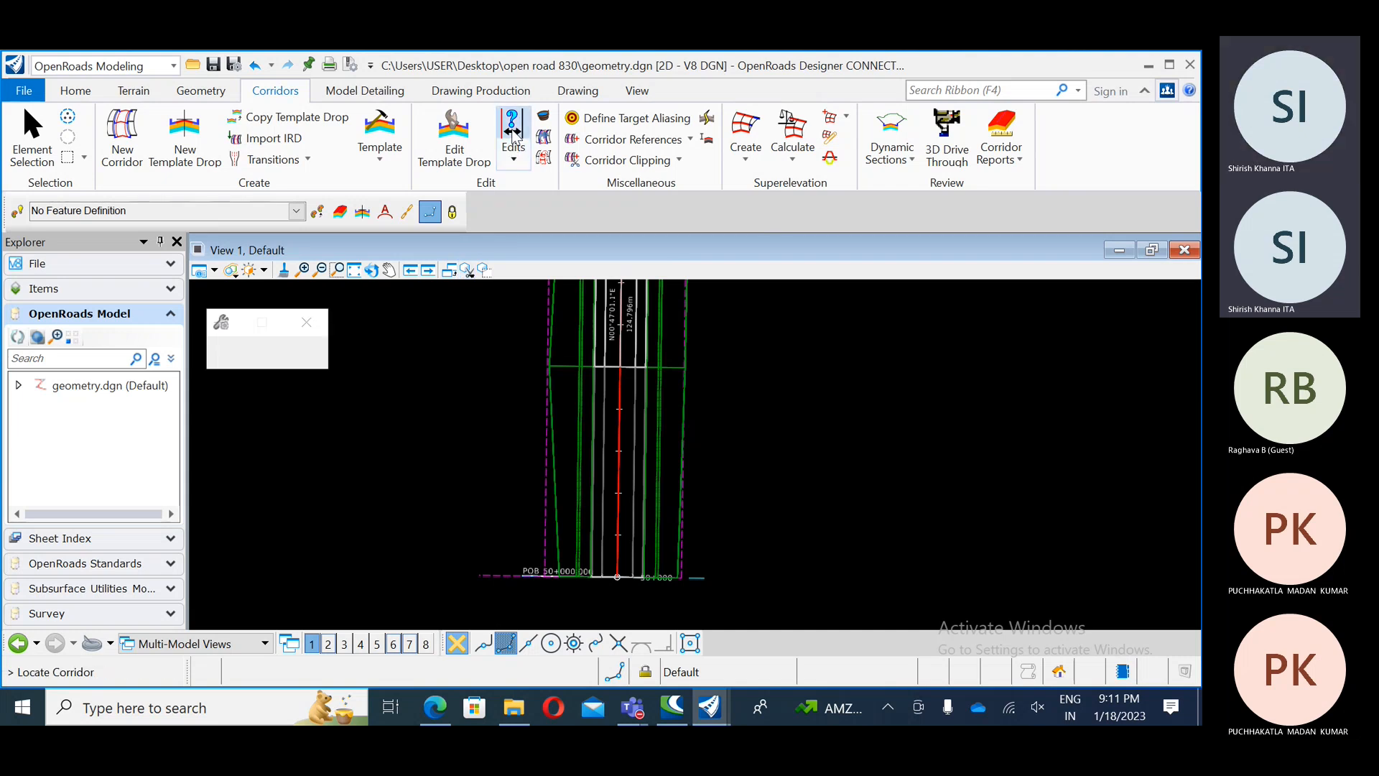
click(224, 326)
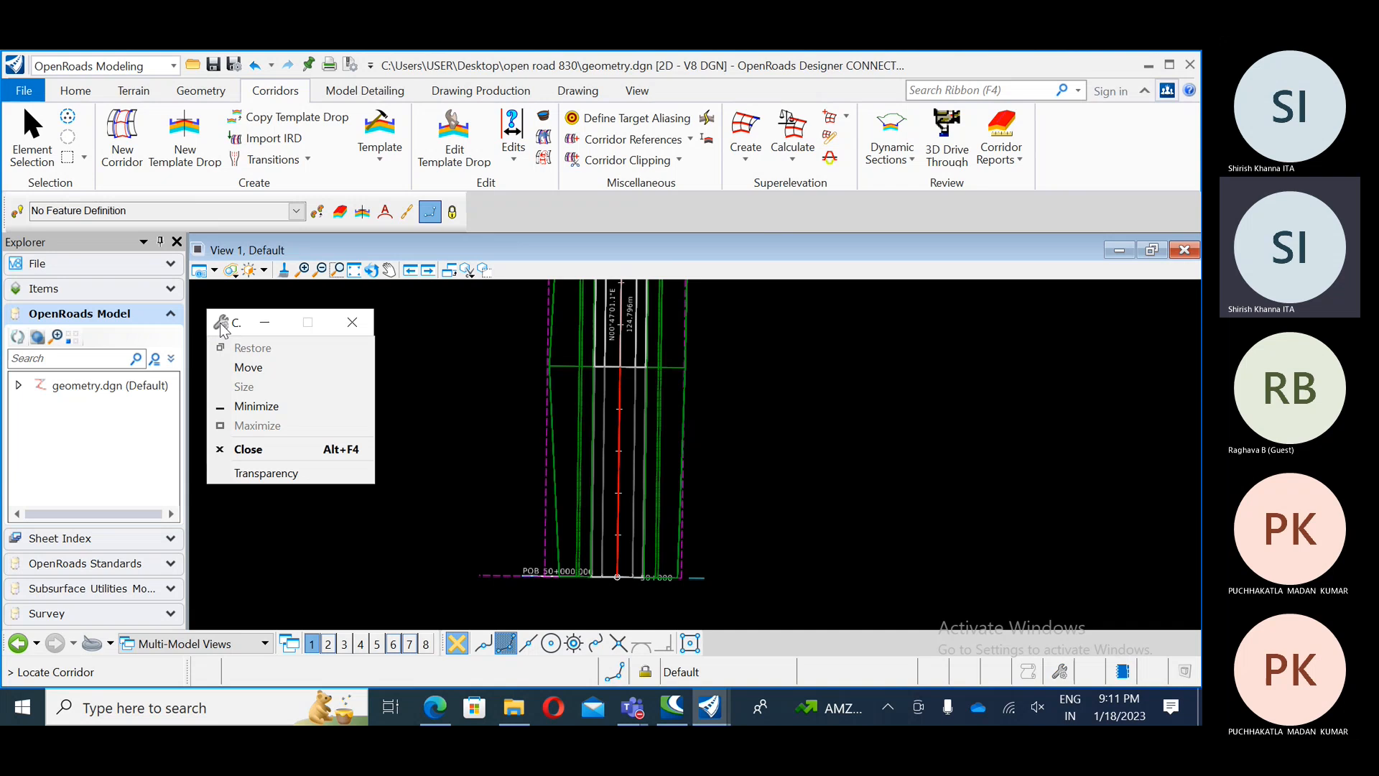
click(225, 329)
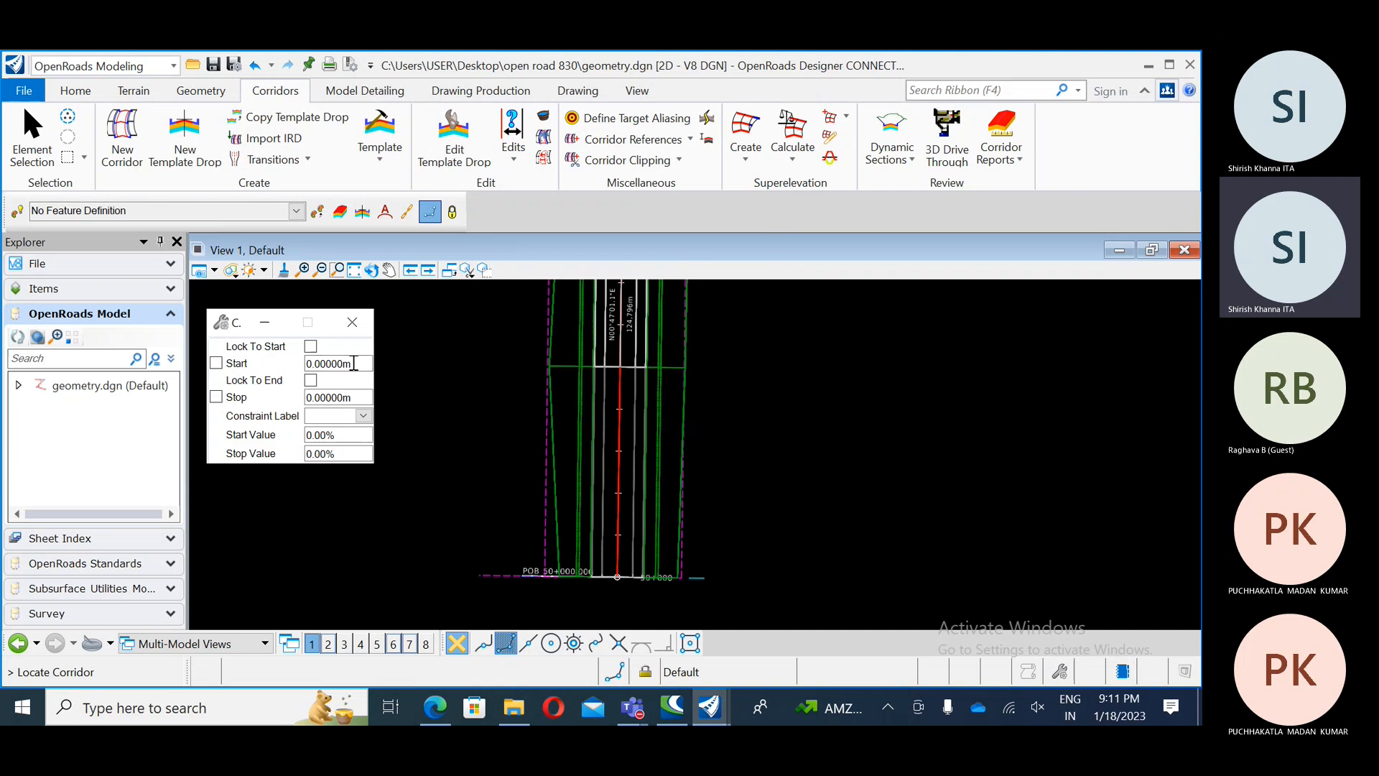
drag(351, 364, 308, 364)
double_click(345, 397)
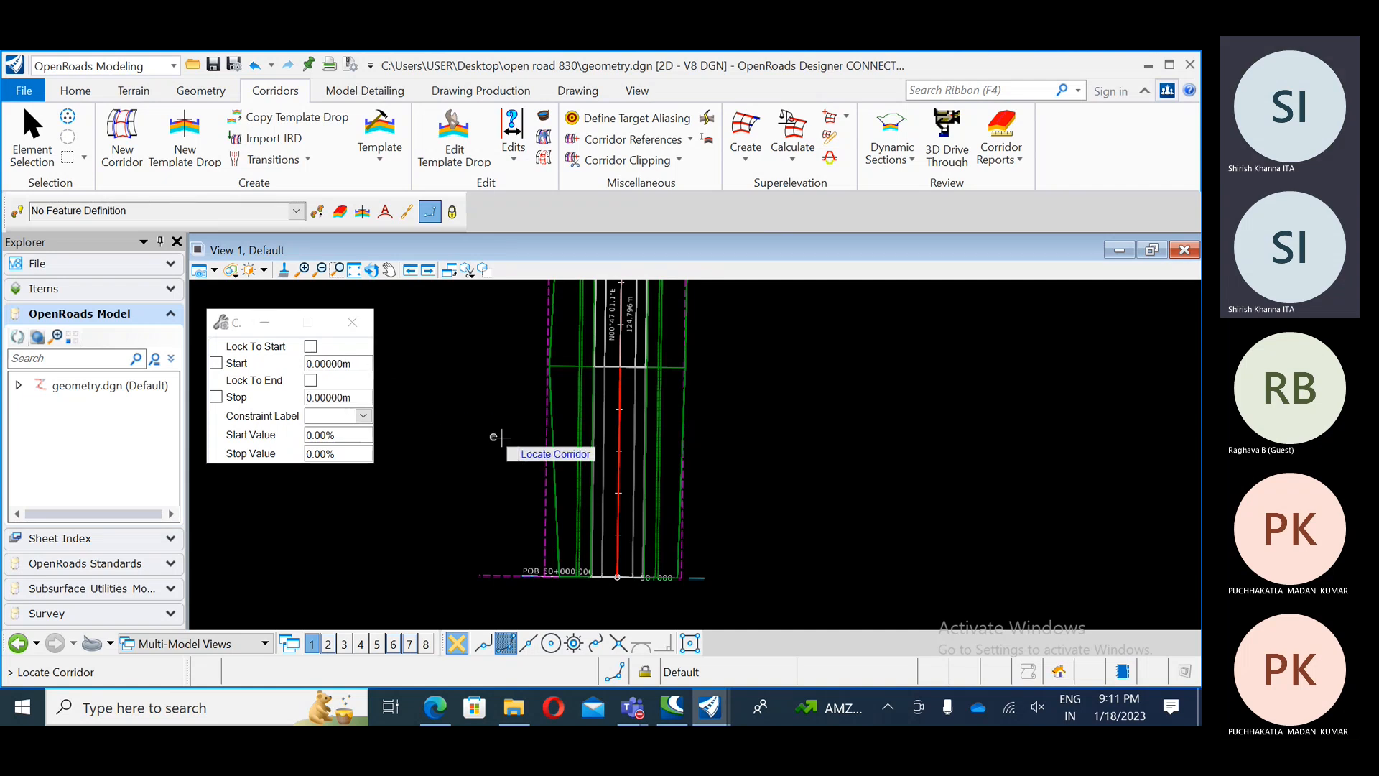
click(552, 469)
click(419, 447)
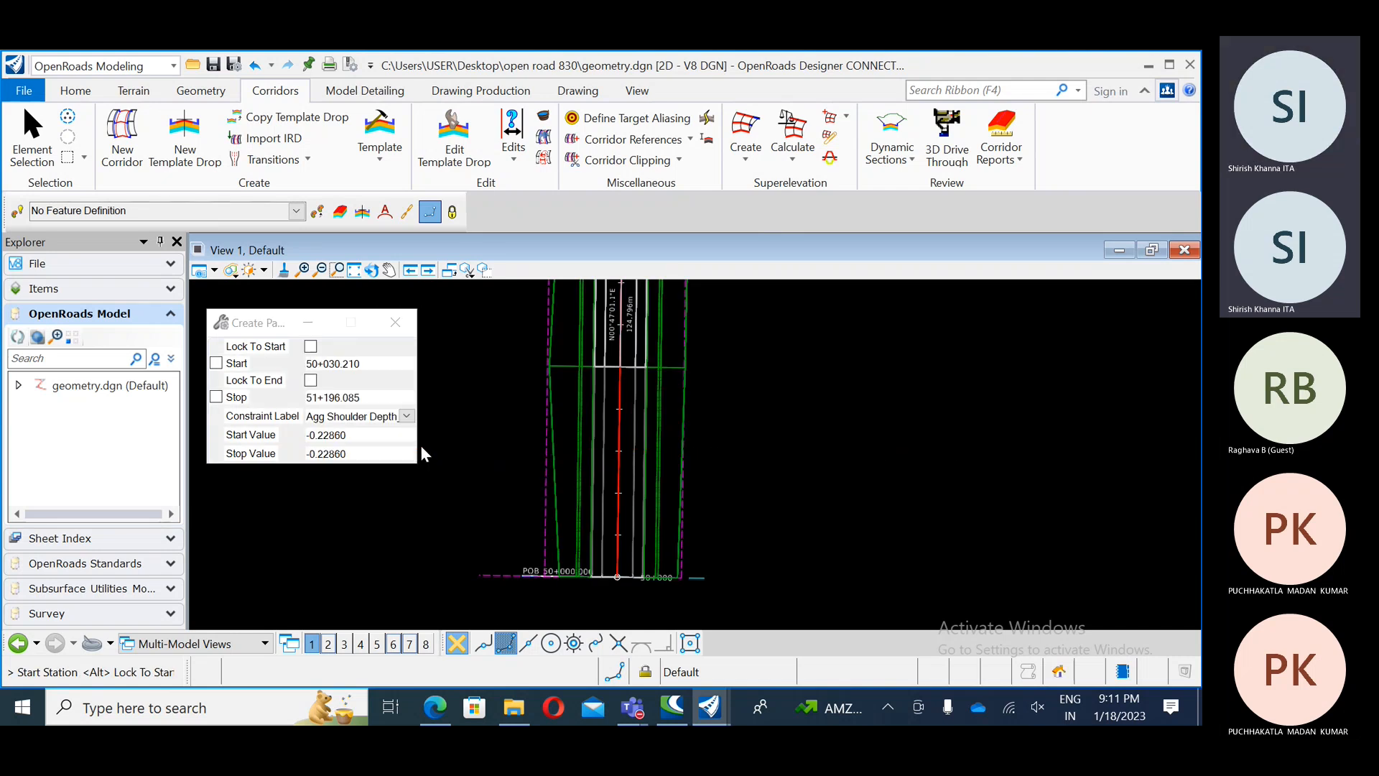
Step: Set the constraint range from start station 50+000.000 to stop station 51+196.085, covering the corridor's full length
click(482, 575)
scroll(546, 535, down, 3)
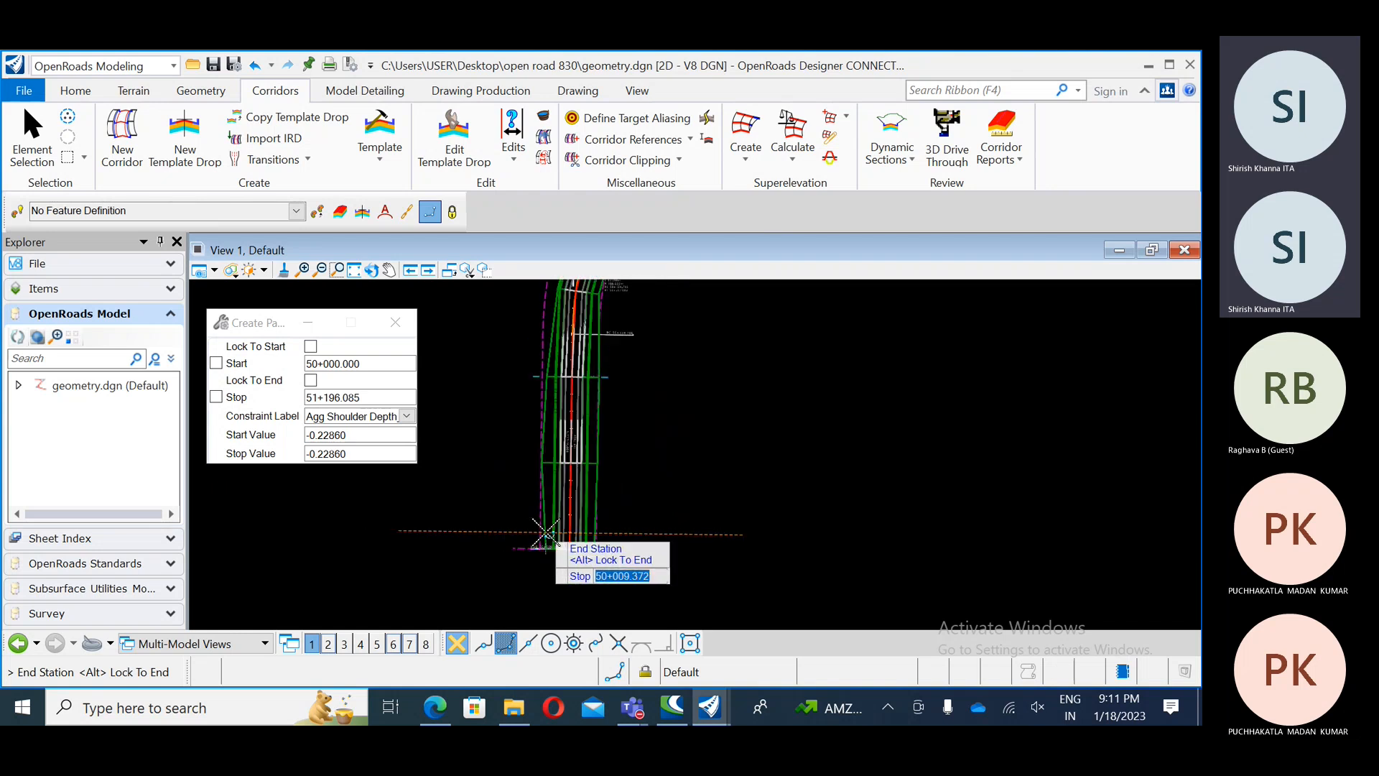
scroll(547, 533, down, 5)
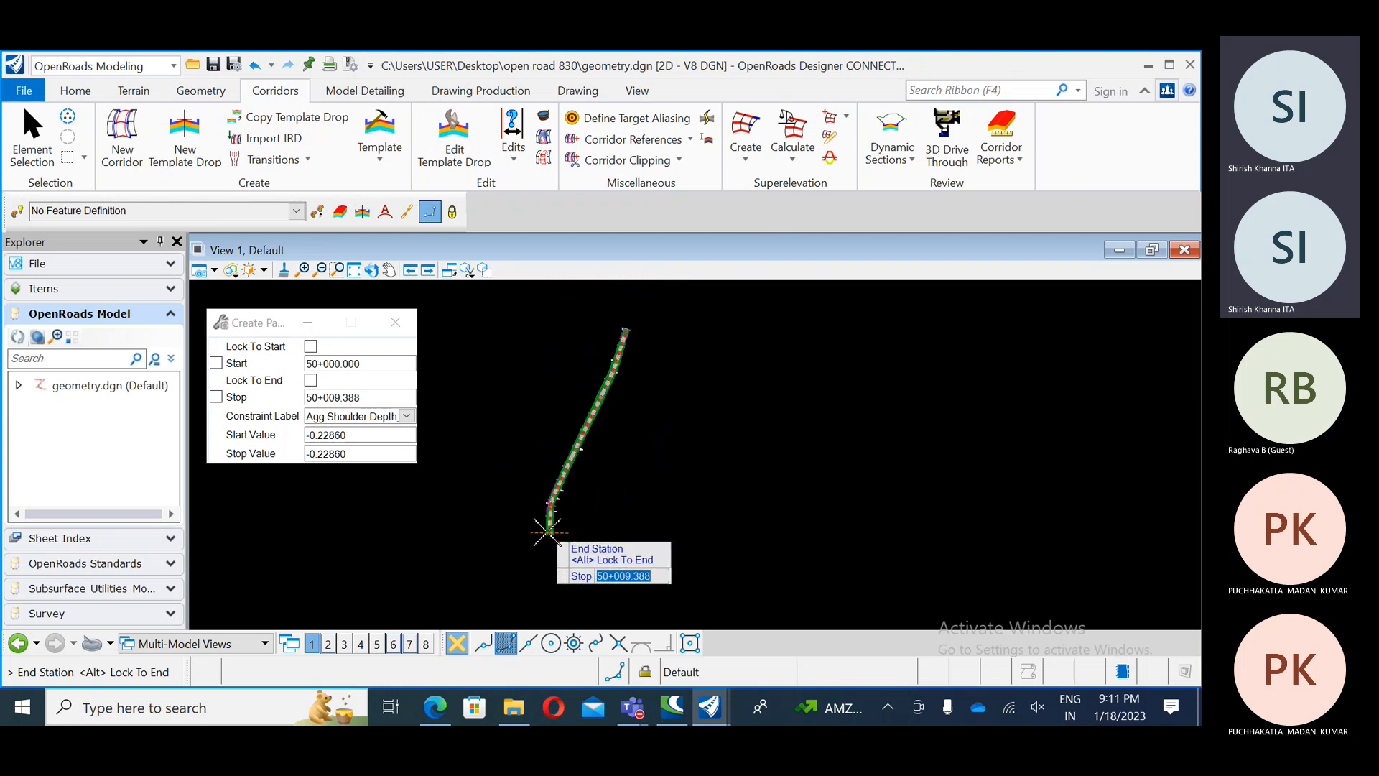
scroll(636, 391, up, 4)
click(618, 337)
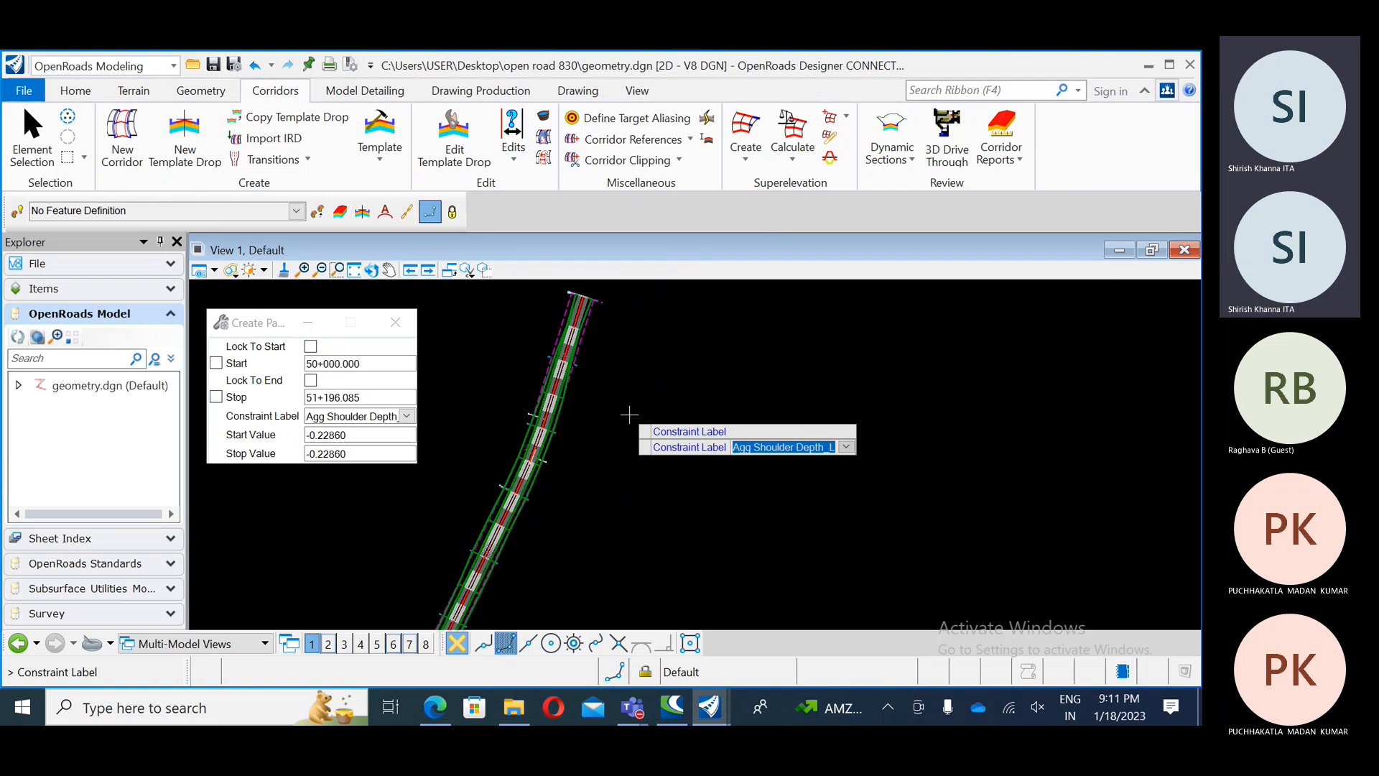
Step: Choose Pavt Slope_R as the constraint label and select its start value
key(Down)
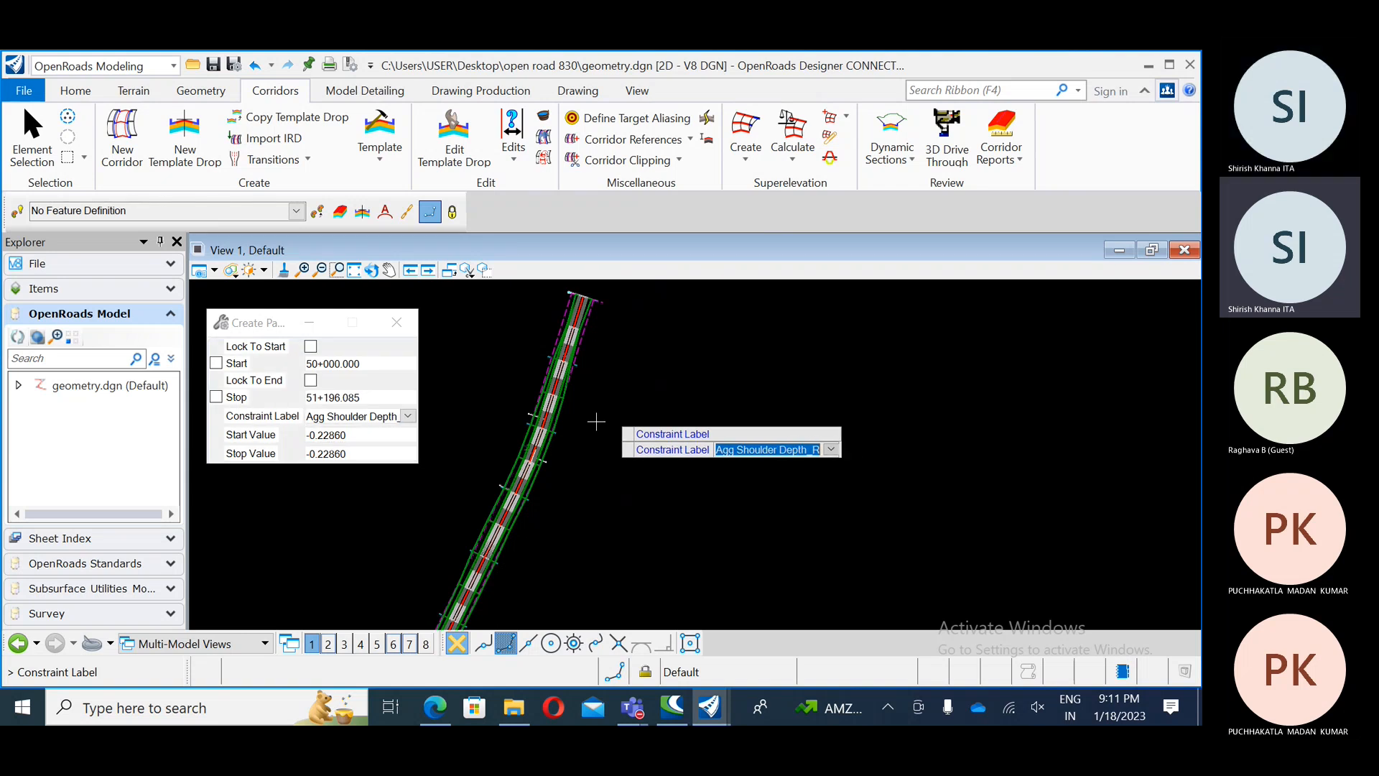
click(407, 416)
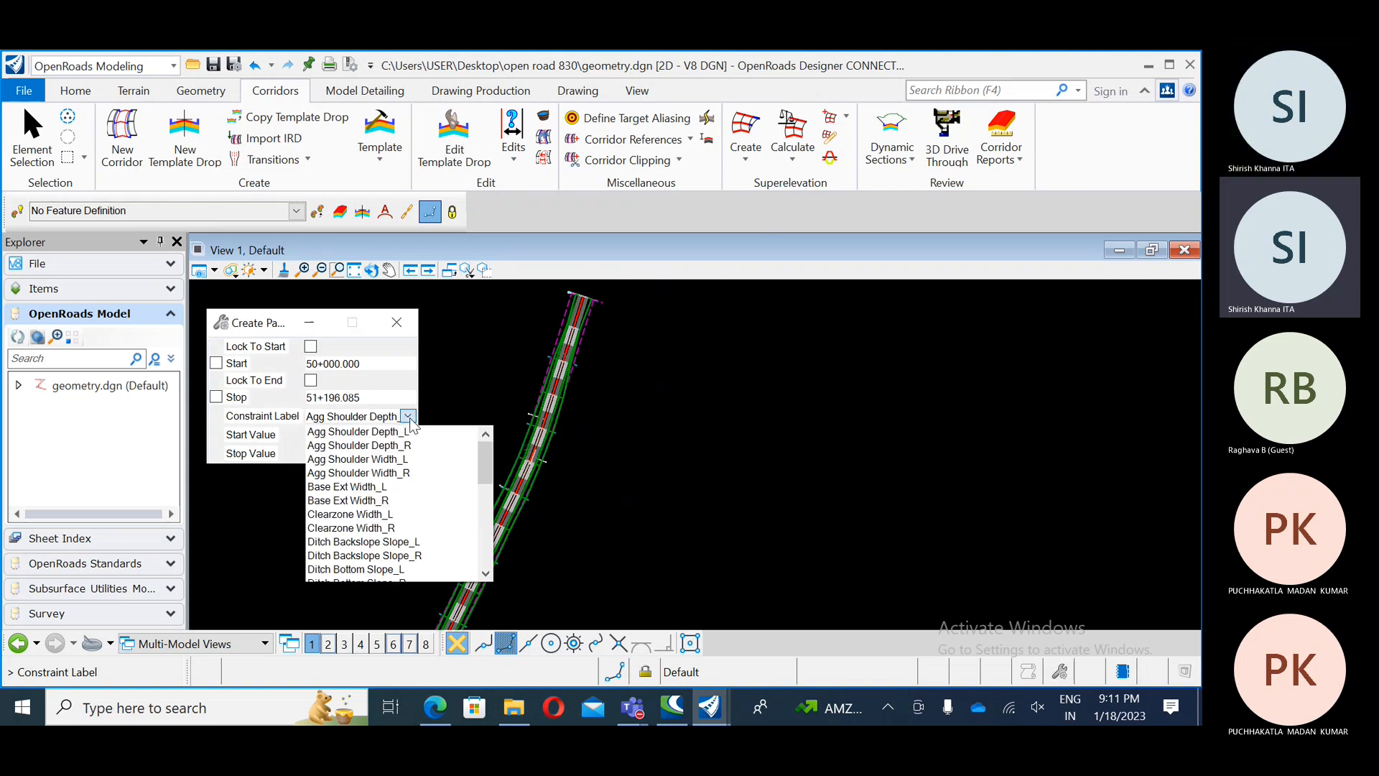
drag(483, 460, 489, 548)
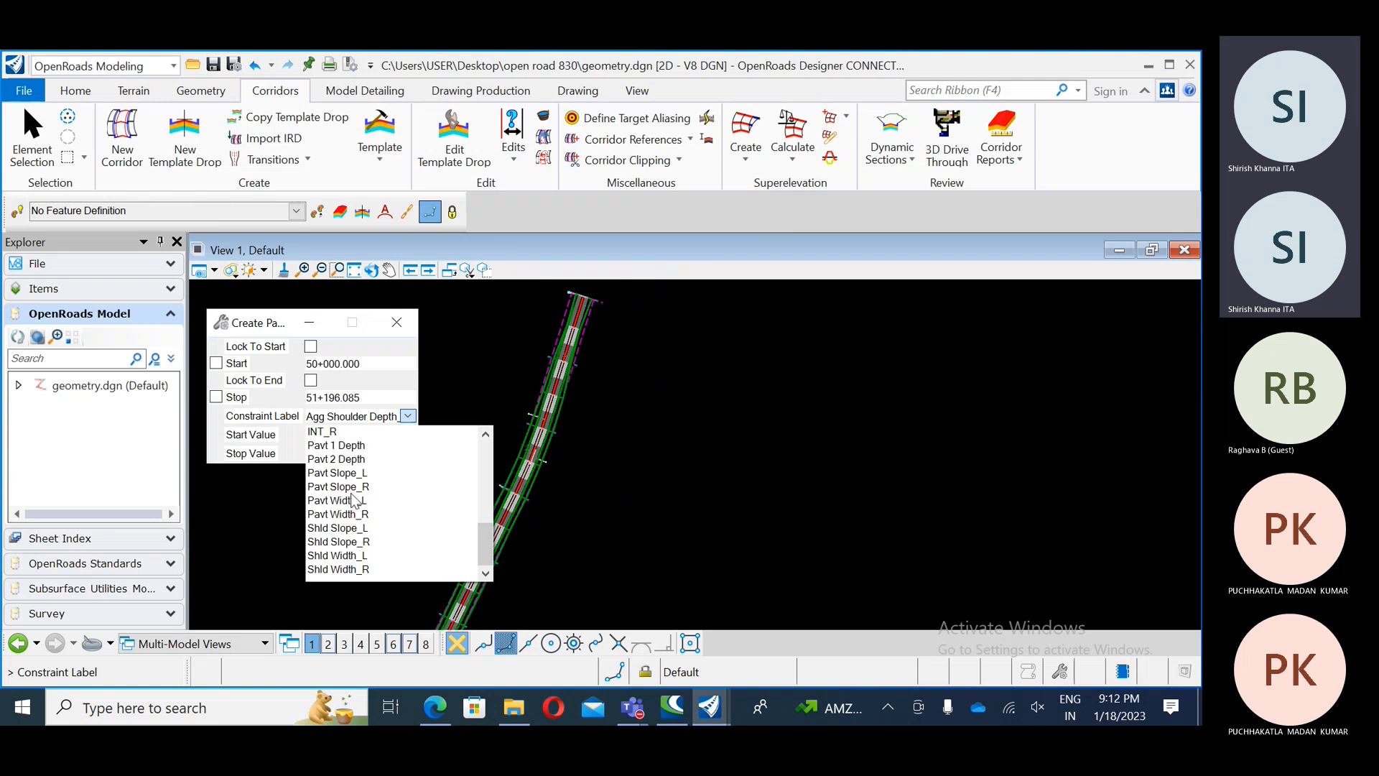
click(338, 487)
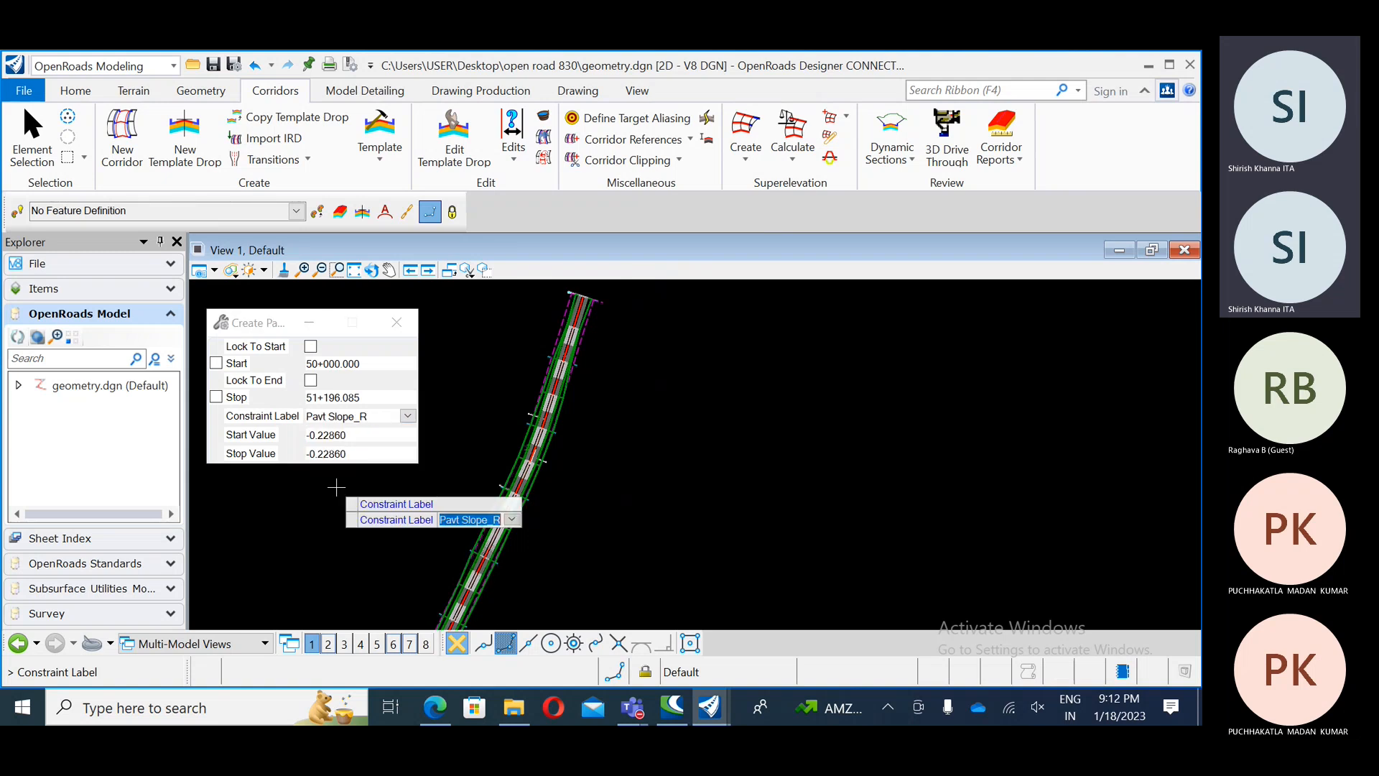
drag(346, 437, 299, 441)
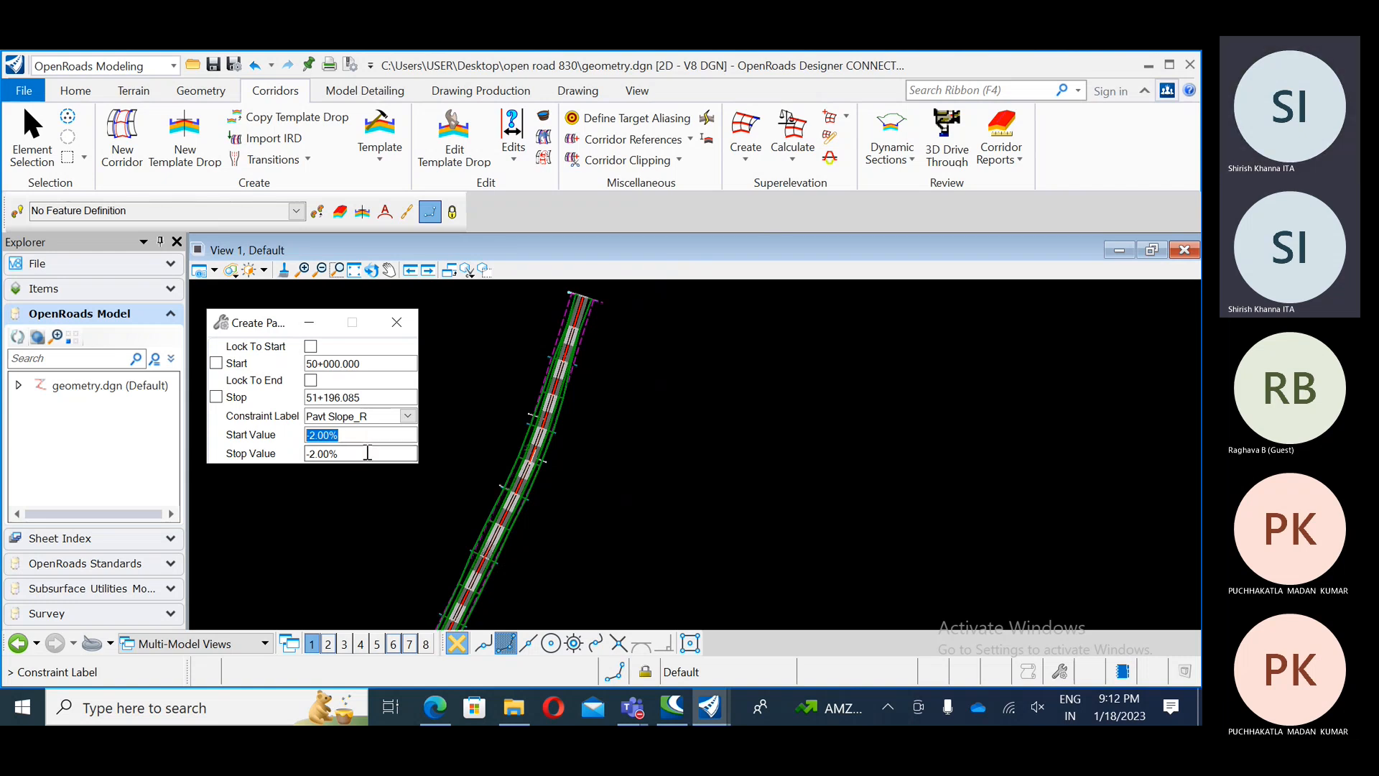
Step: Switch the constraint label to Base Ext Width_R, and browse the remaining labels down to the ditch entries
click(407, 416)
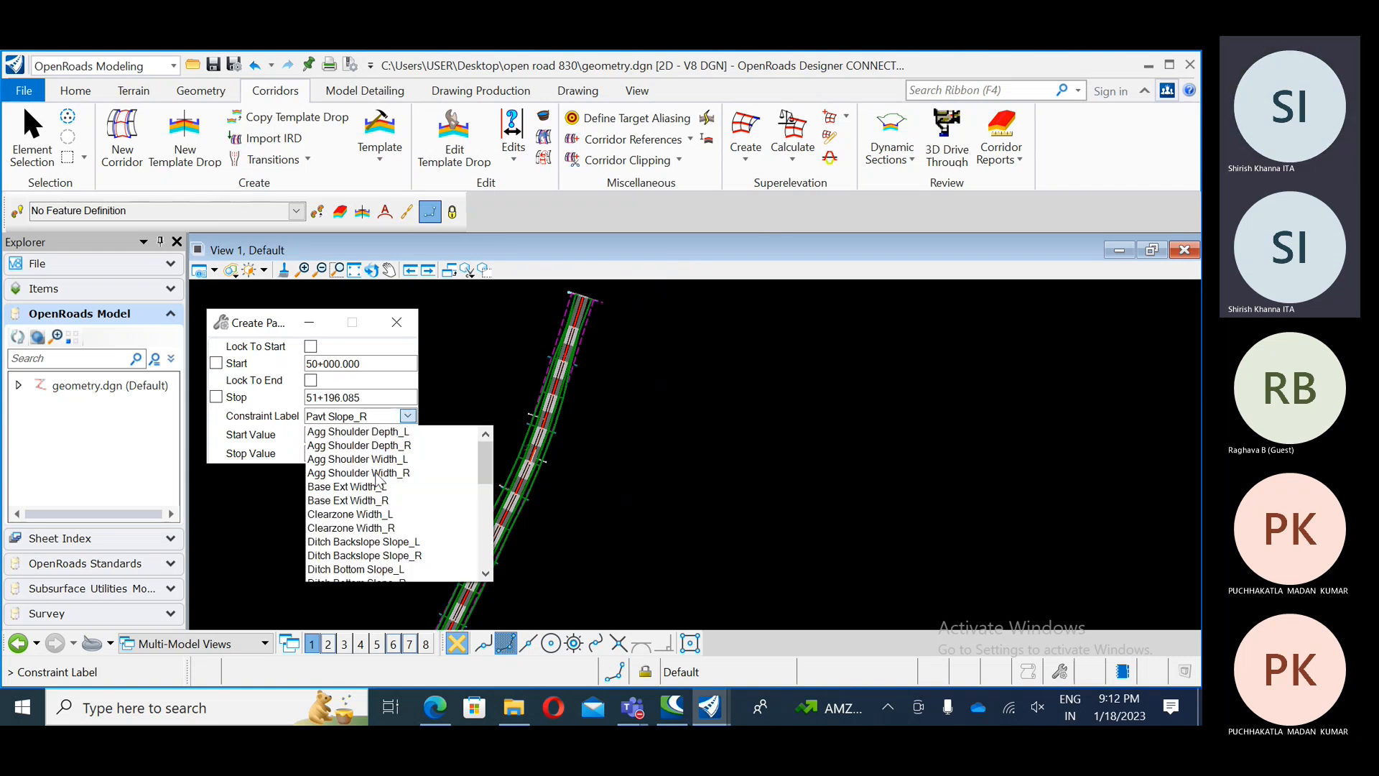
click(352, 502)
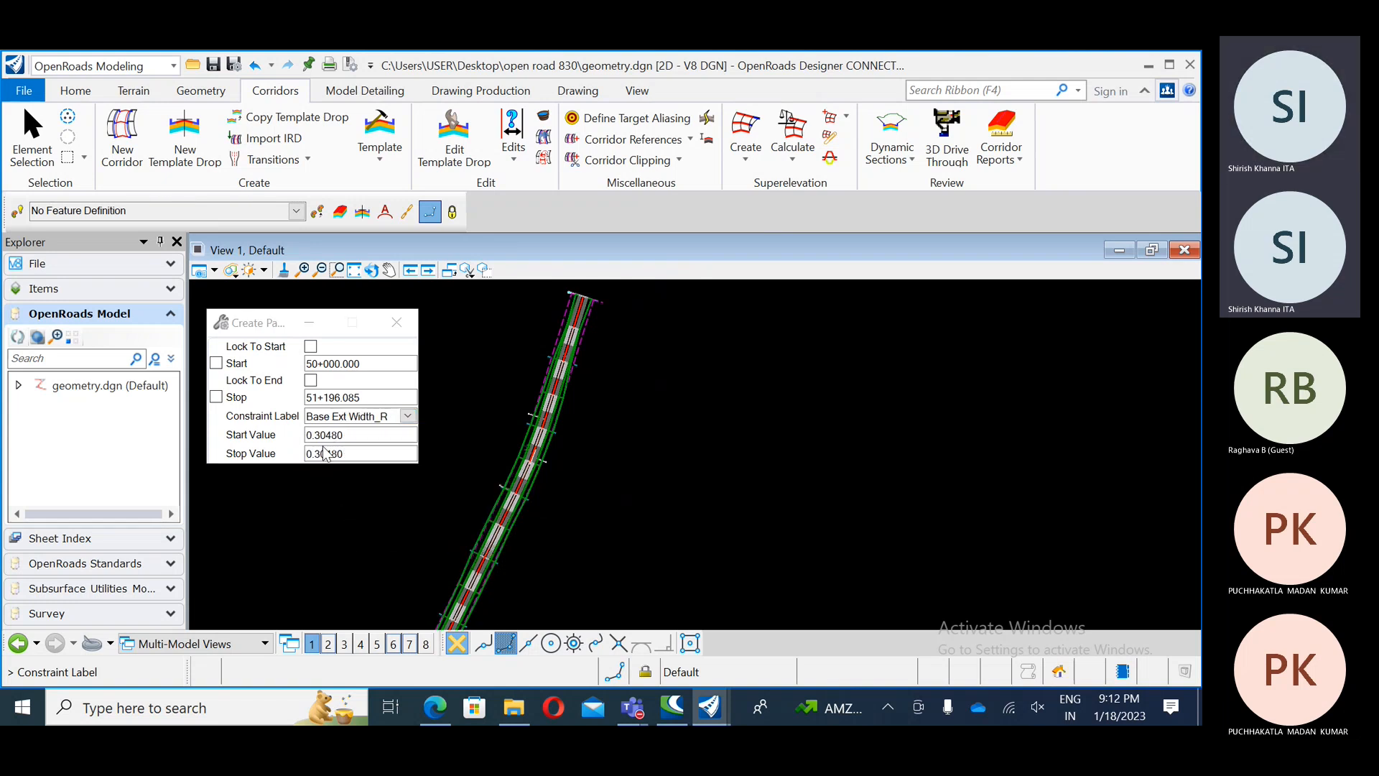
double_click(359, 434)
double_click(357, 453)
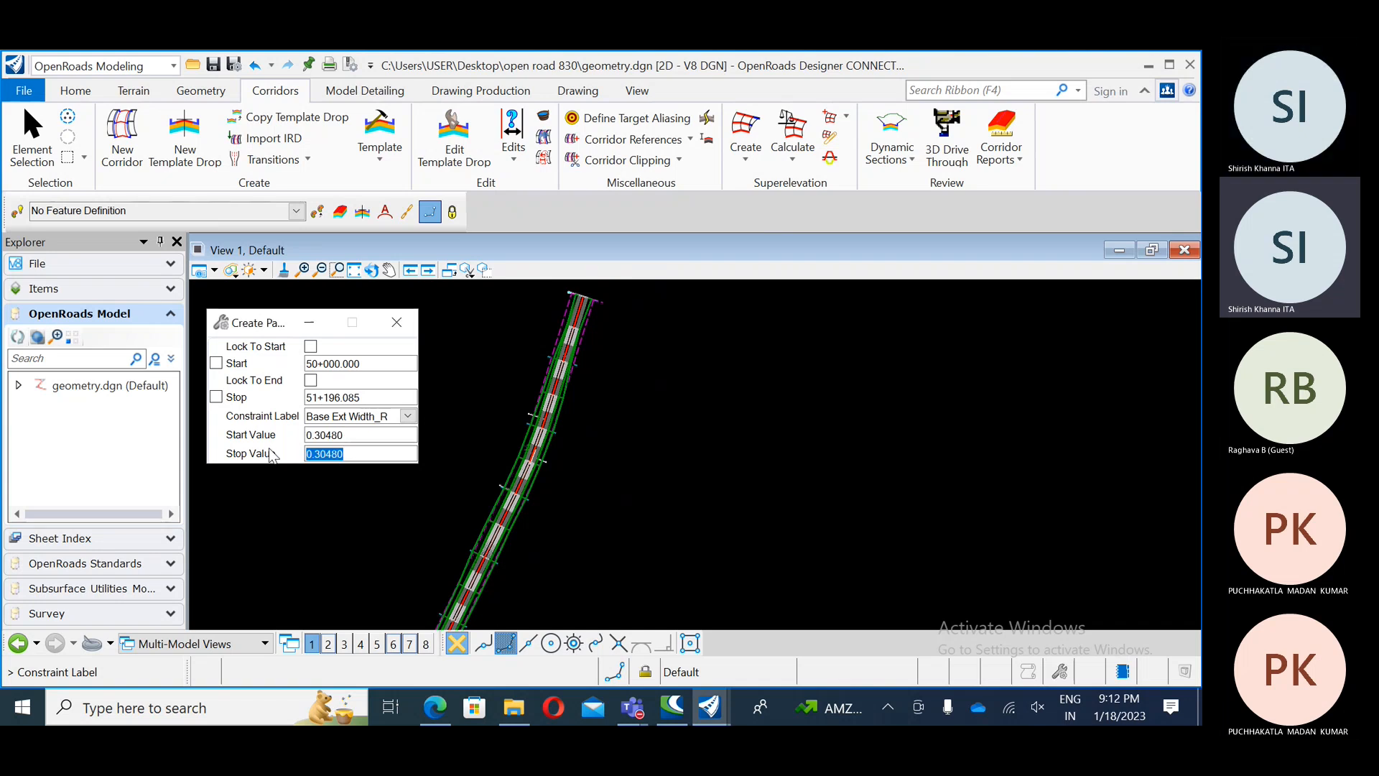
click(392, 416)
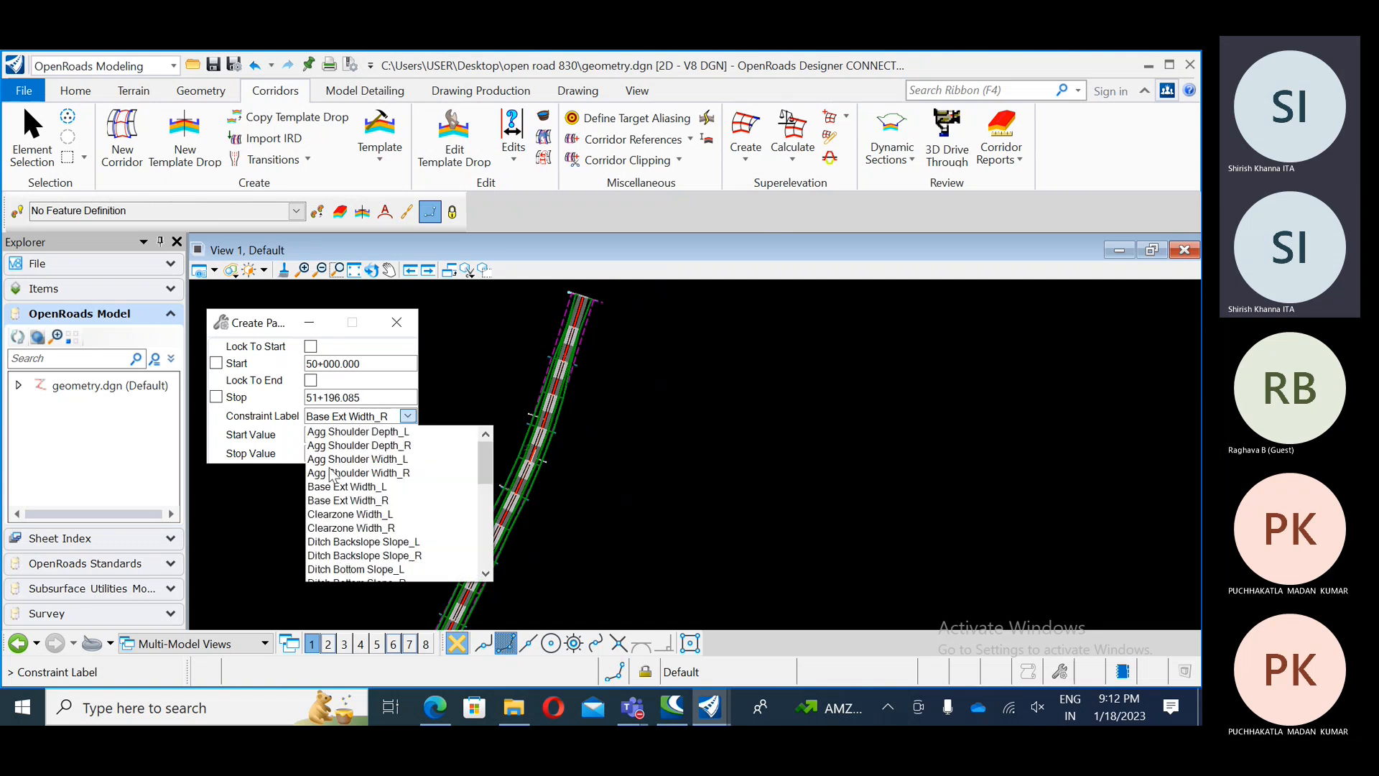
scroll(348, 548, down, 10)
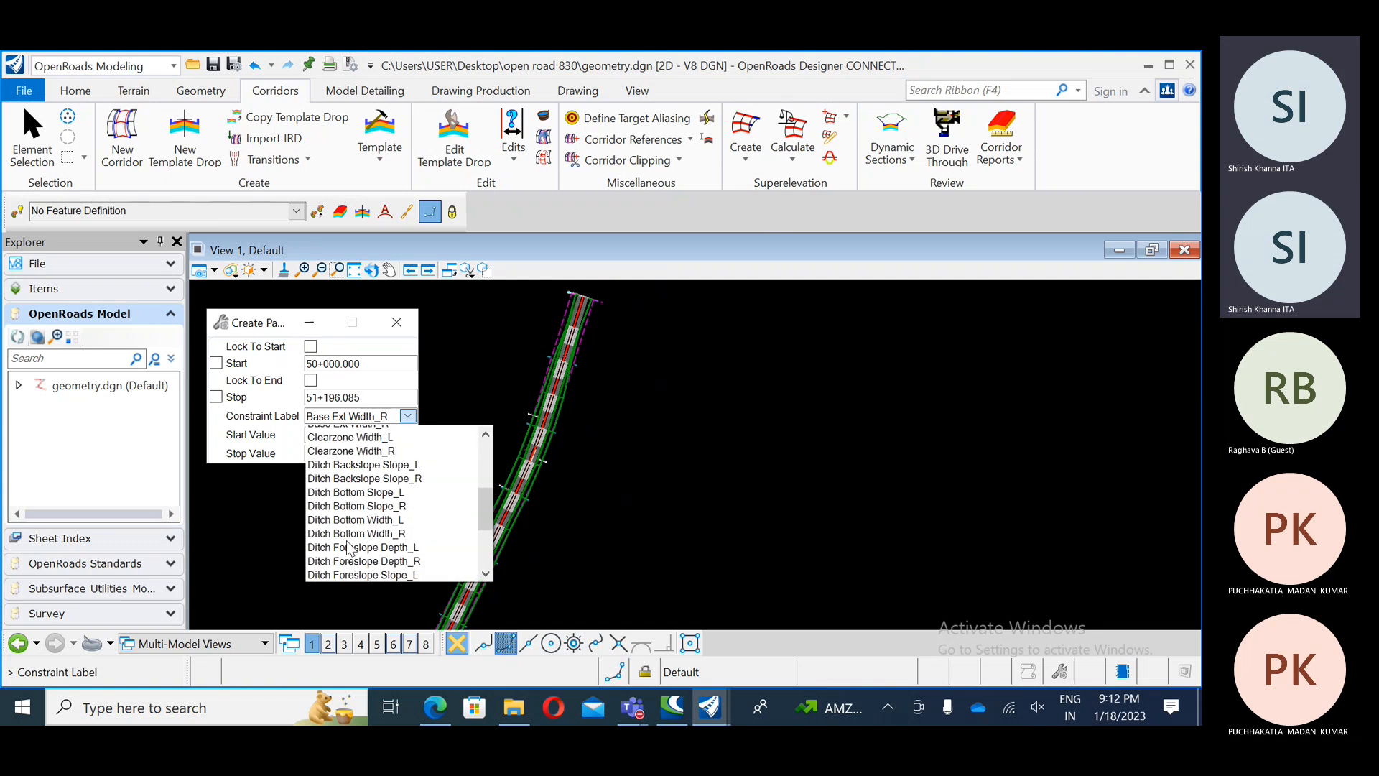
Step: Check the available constraint labels and exit the parametric constraint tool without creating a constraint
click(405, 413)
click(405, 413)
click(454, 377)
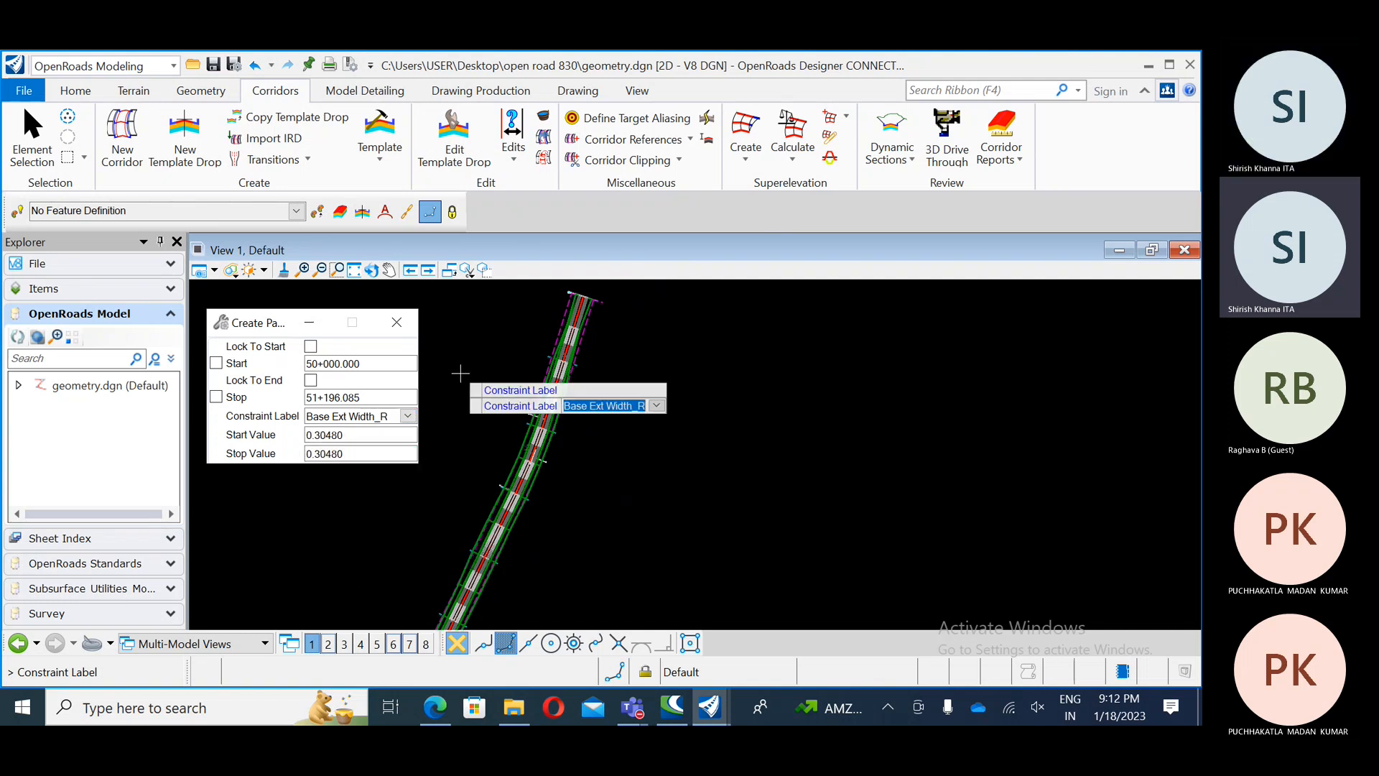
click(396, 327)
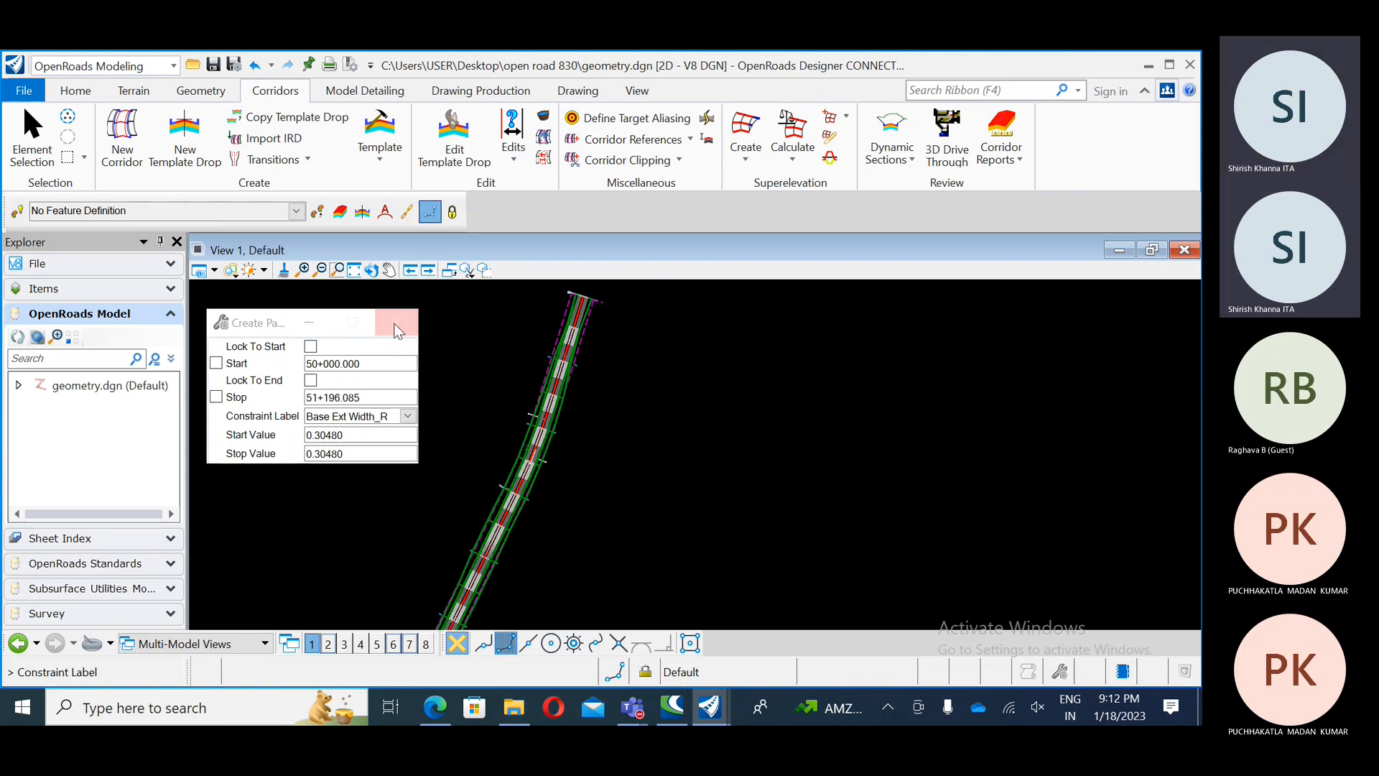
key(Escape)
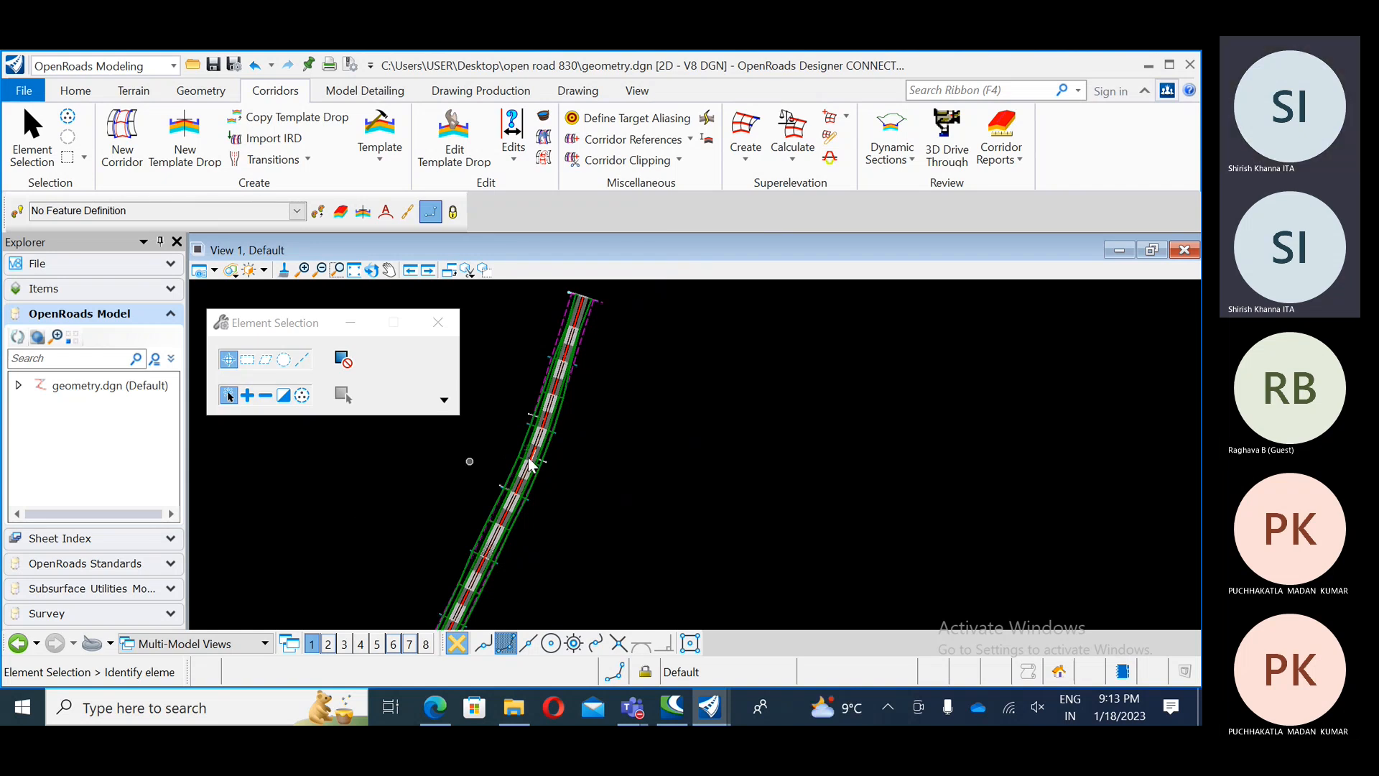
Step: Examine the corridor in plan view along its length to its beginning at station 50+000
scroll(601, 443, down, 2)
scroll(491, 567, up, 3)
middle_drag(491, 567, 612, 434)
middle_drag(560, 532, 575, 327)
middle_drag(472, 547, 637, 397)
middle_drag(615, 570, 603, 499)
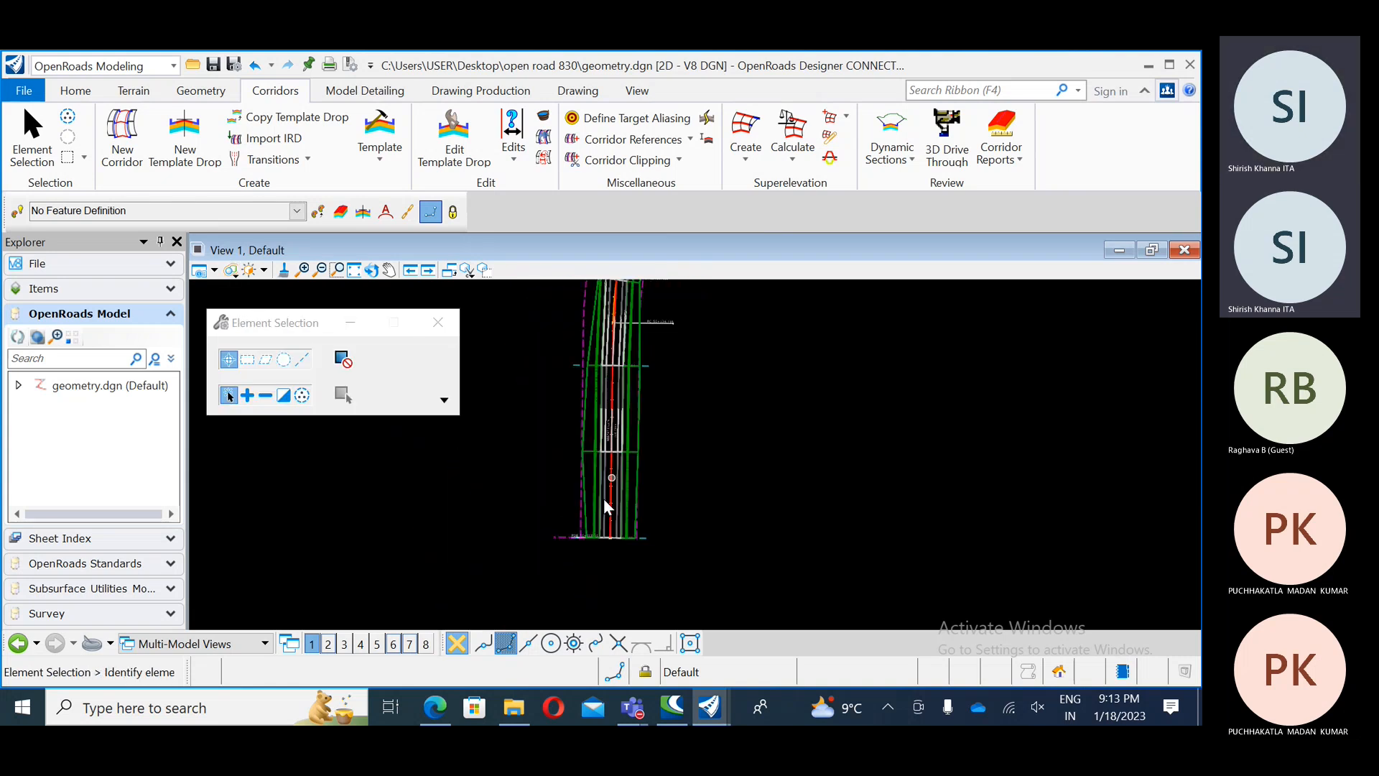
scroll(604, 499, up, 2)
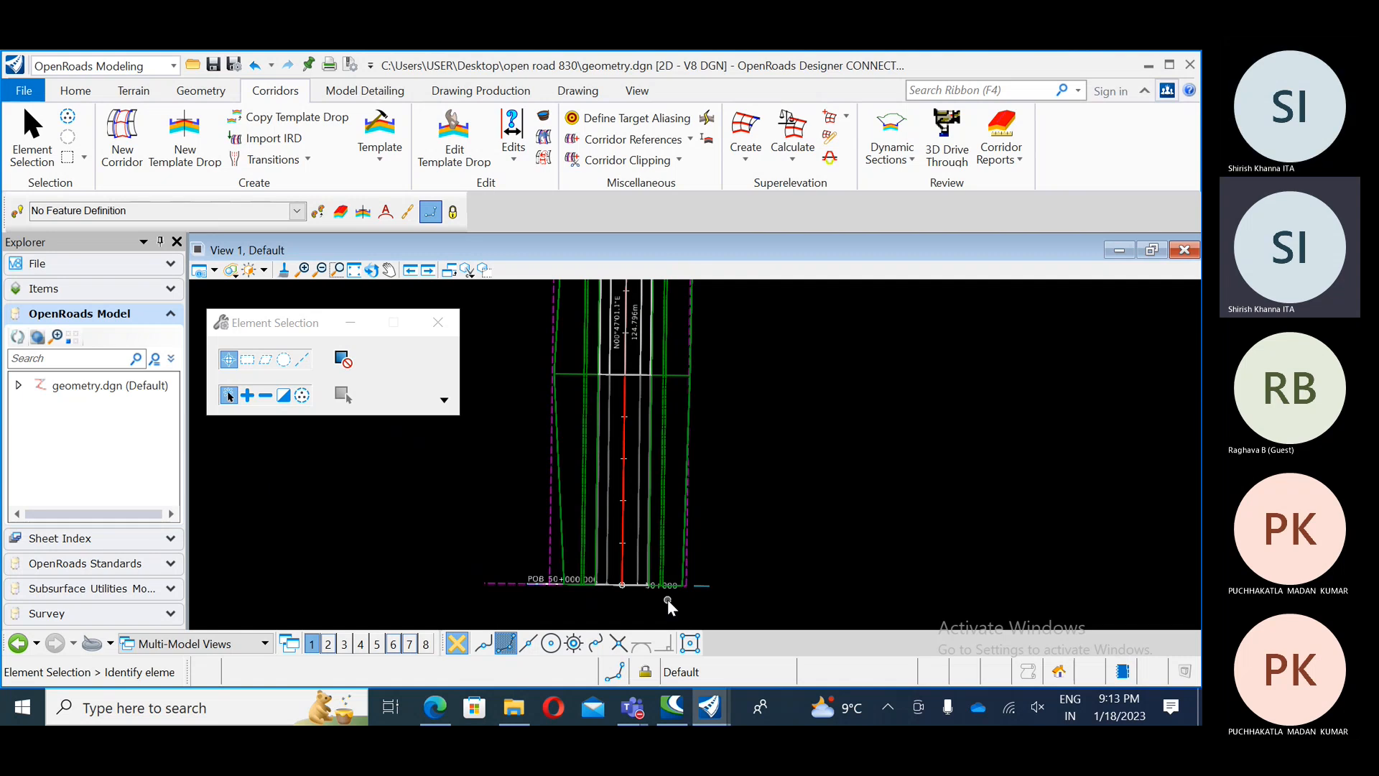
Step: Switch to the corridor modeling guide in Edge and read its Corridor Objects instructions on page 25
click(434, 708)
scroll(459, 468, down, 10)
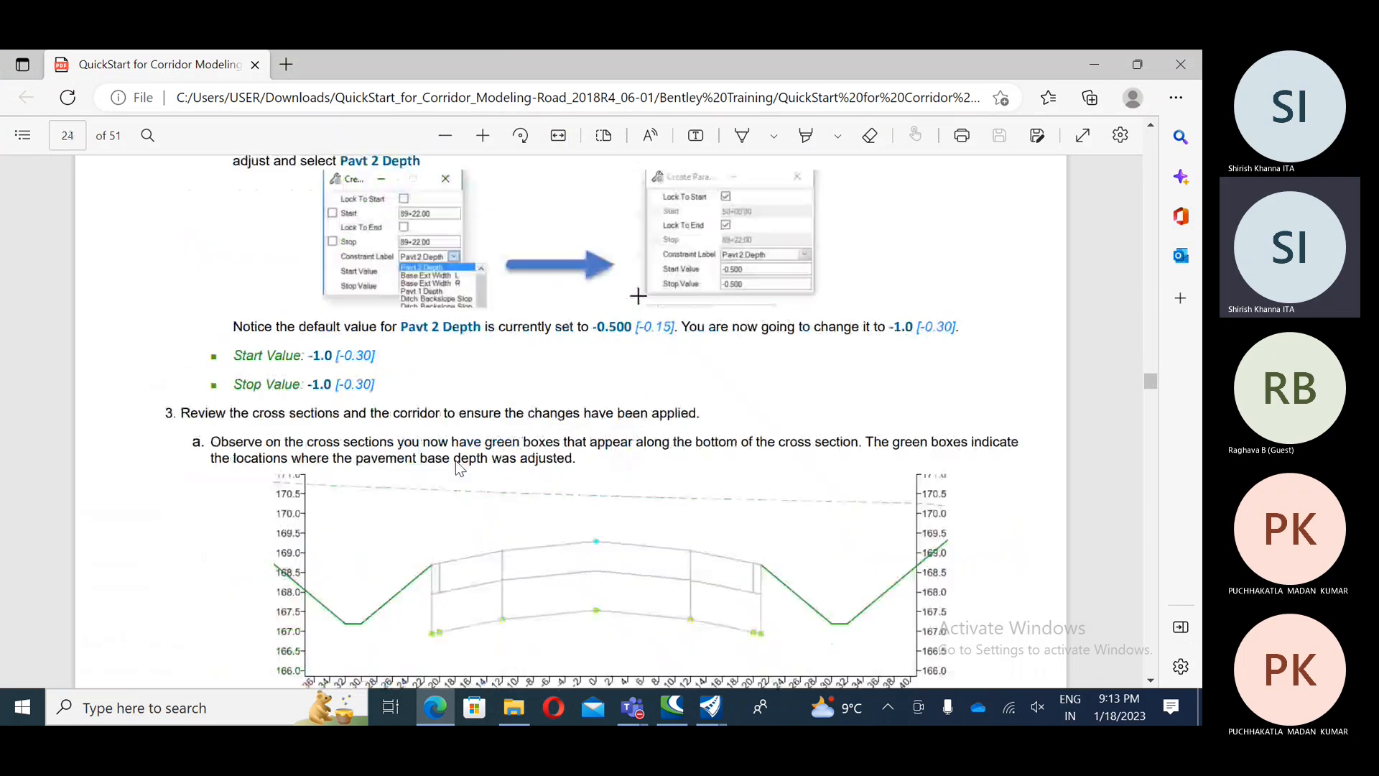
scroll(456, 463, down, 7)
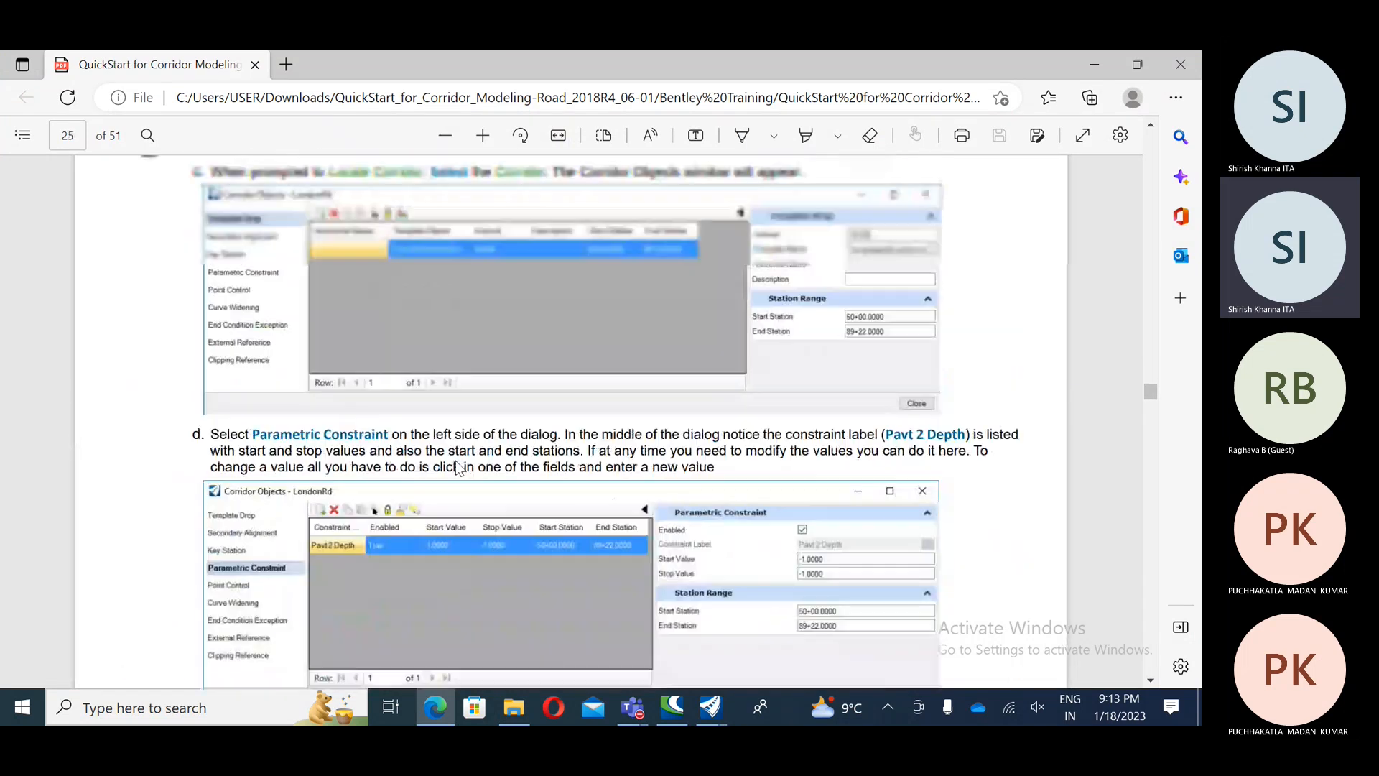
scroll(456, 462, down, 1)
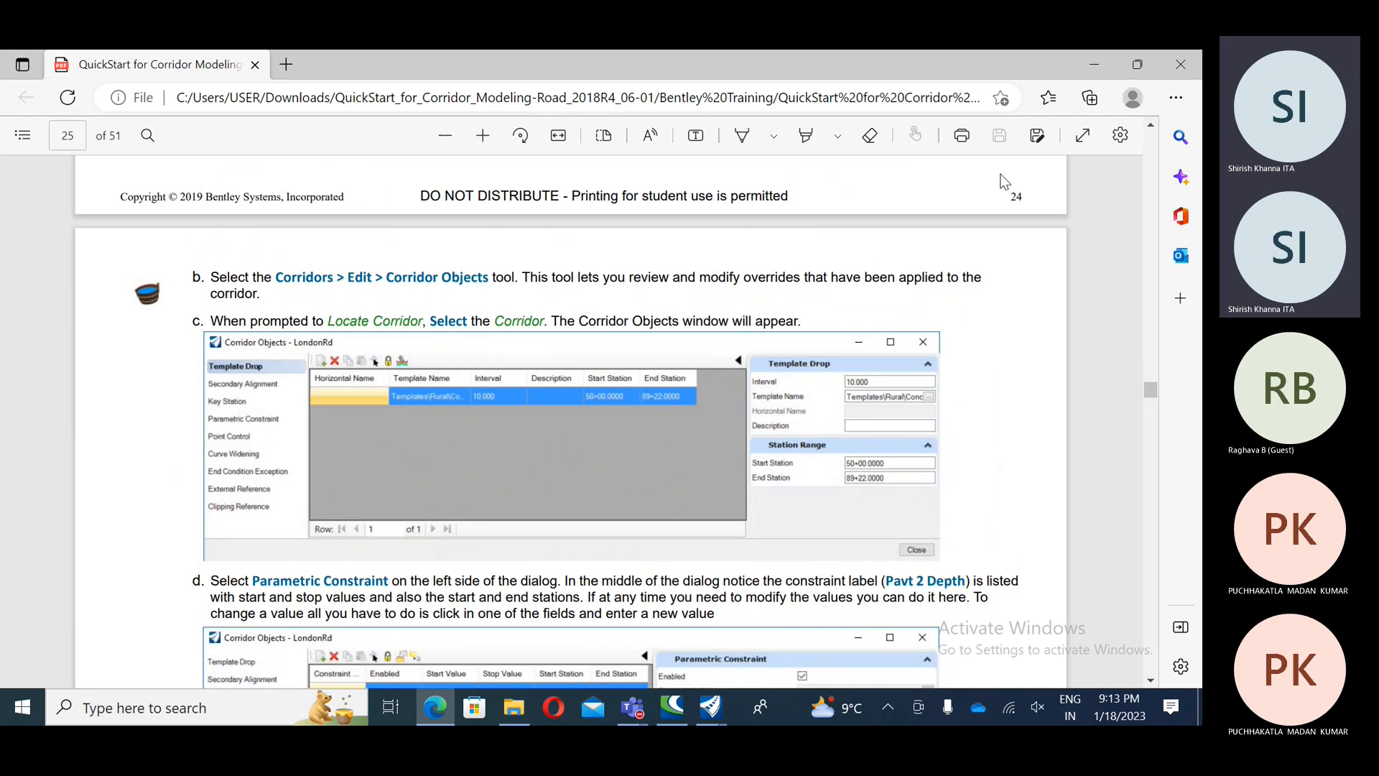
click(1093, 64)
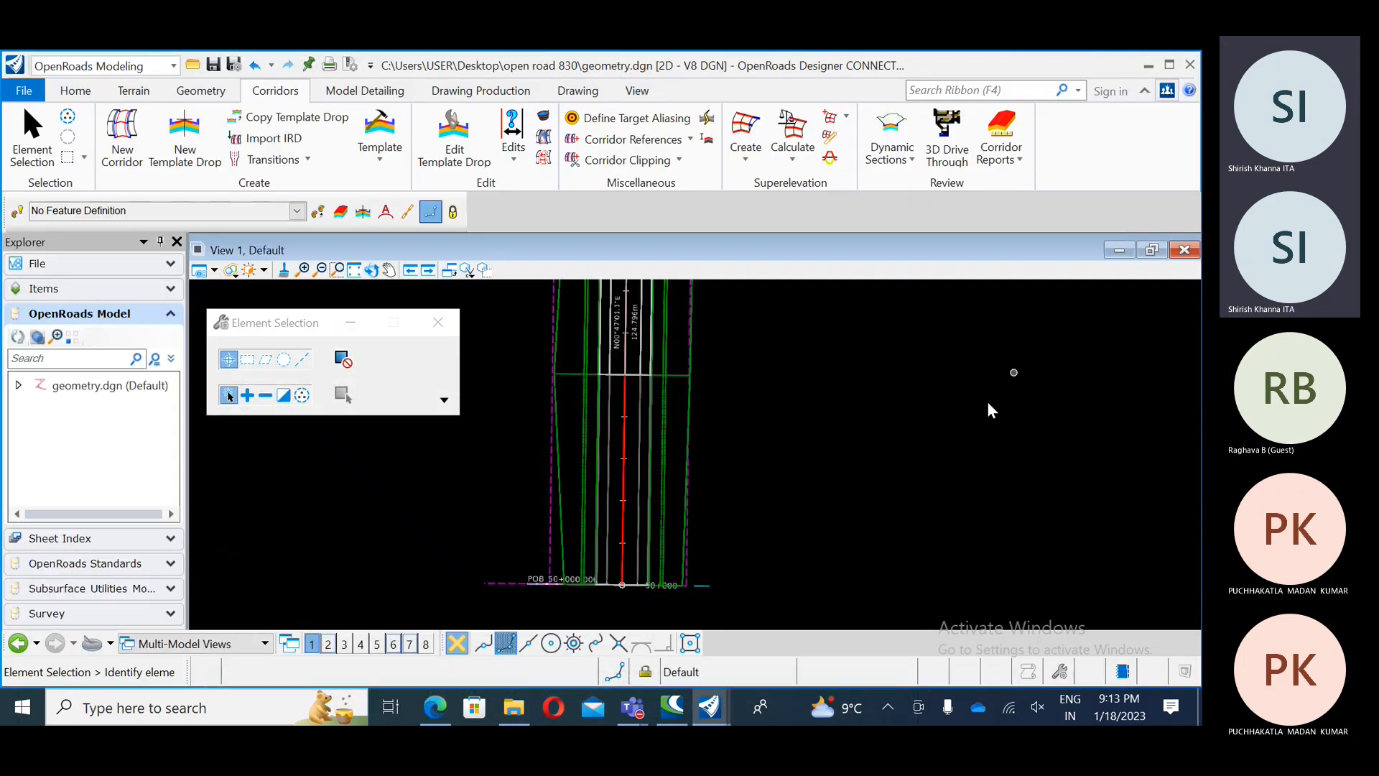
Step: Open Corridor Objects for the London Rd corridor, review its template drop entry and properties, and close the dialog
click(545, 117)
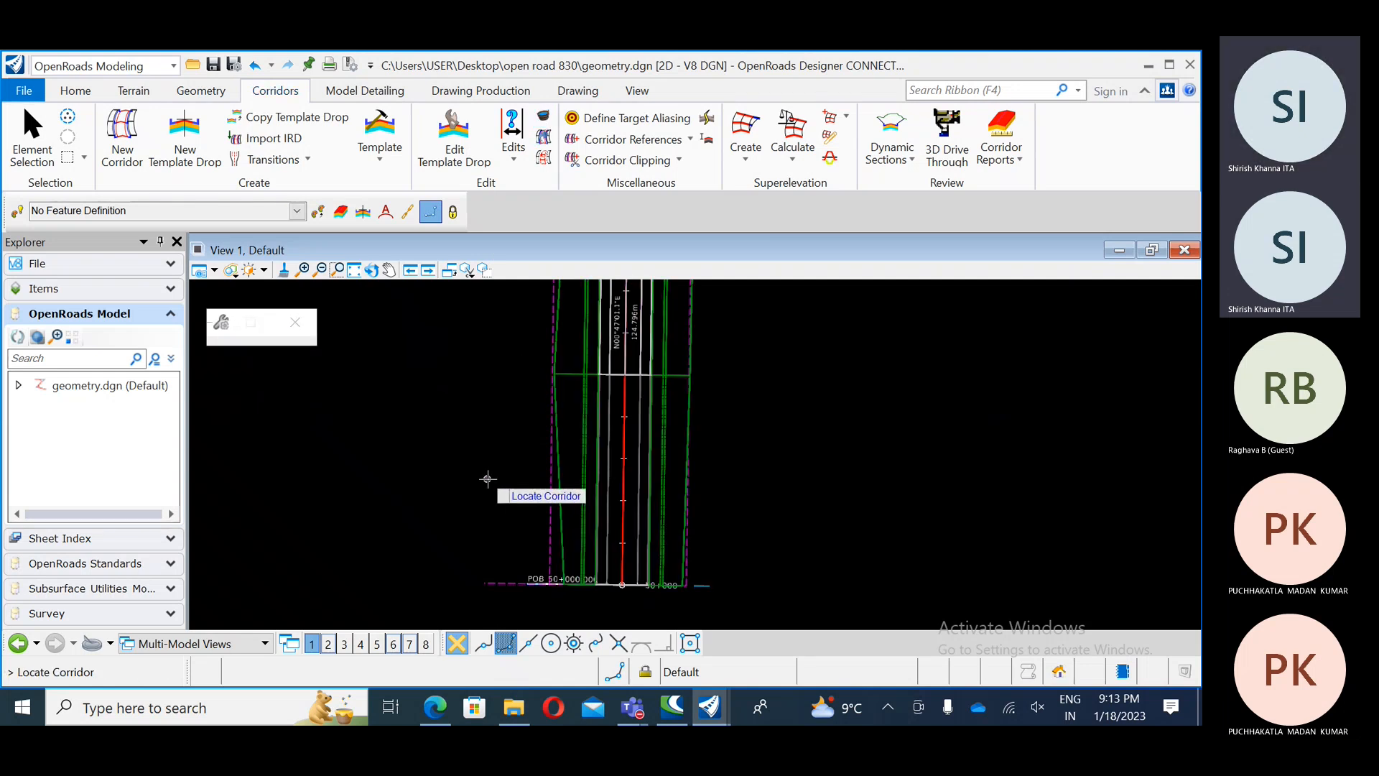
click(560, 514)
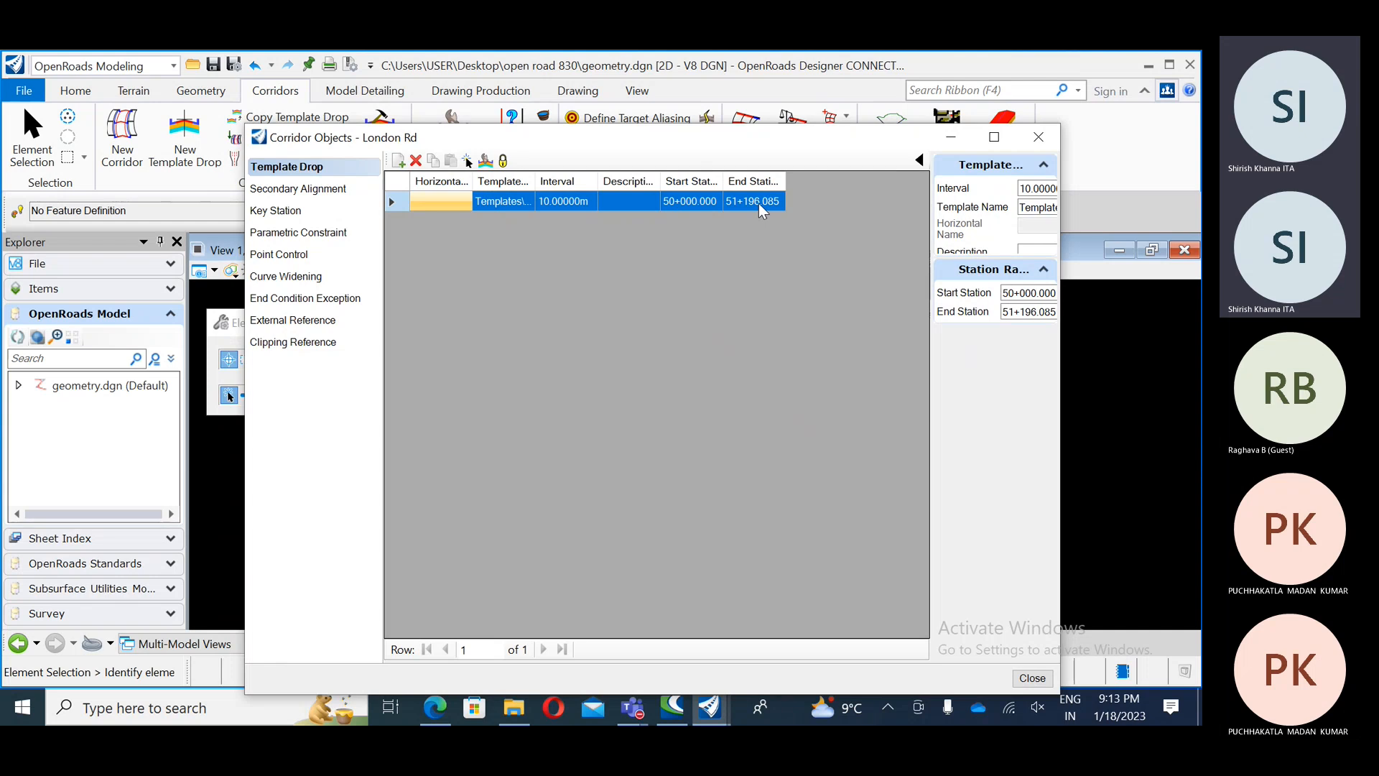
click(499, 202)
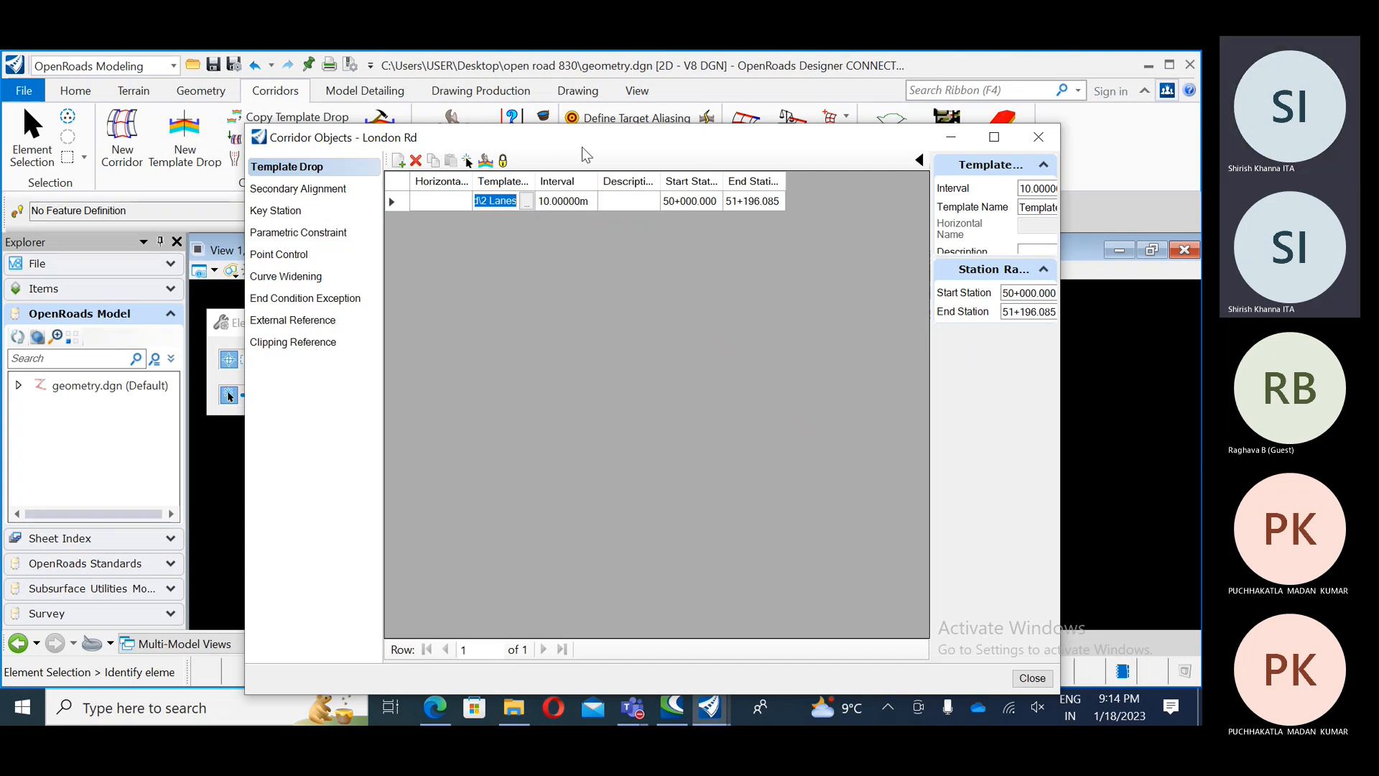
drag(583, 144, 621, 498)
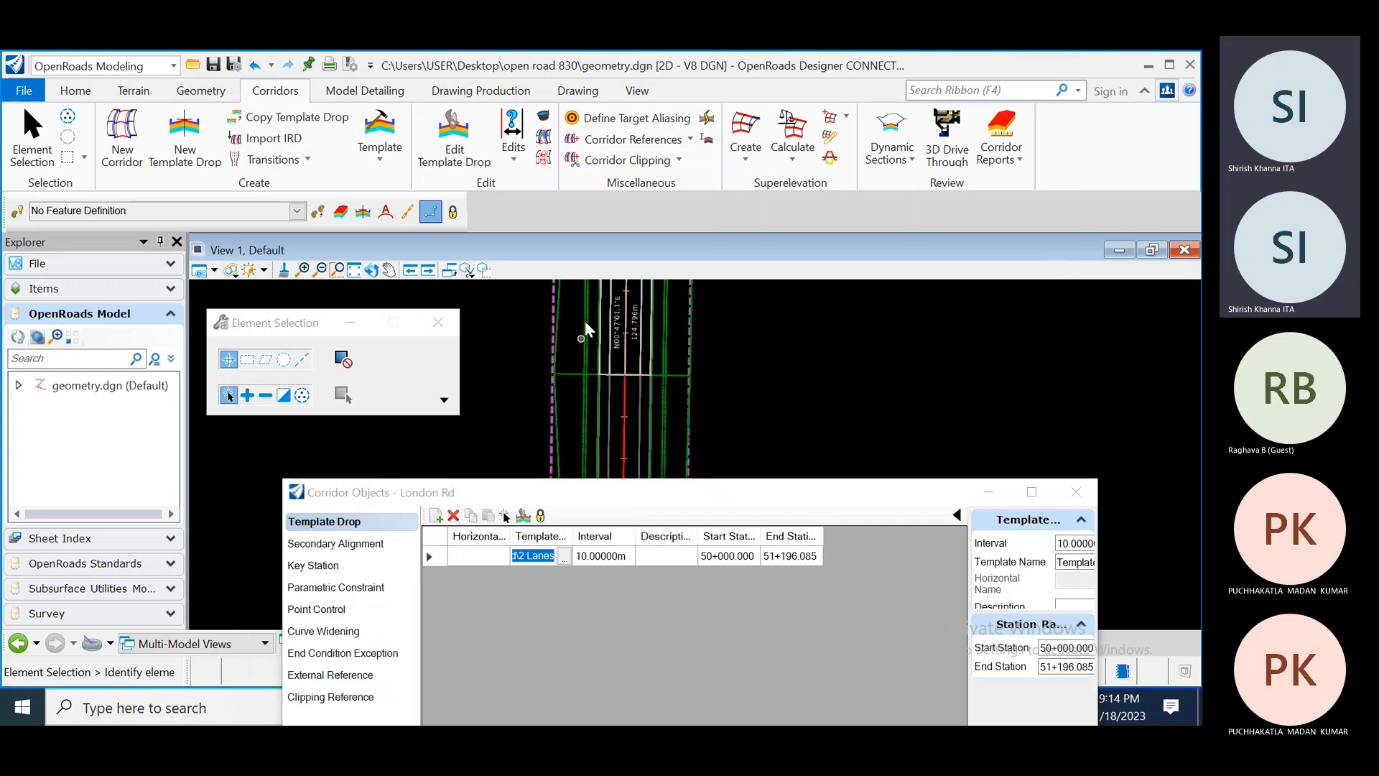
drag(538, 492, 584, 240)
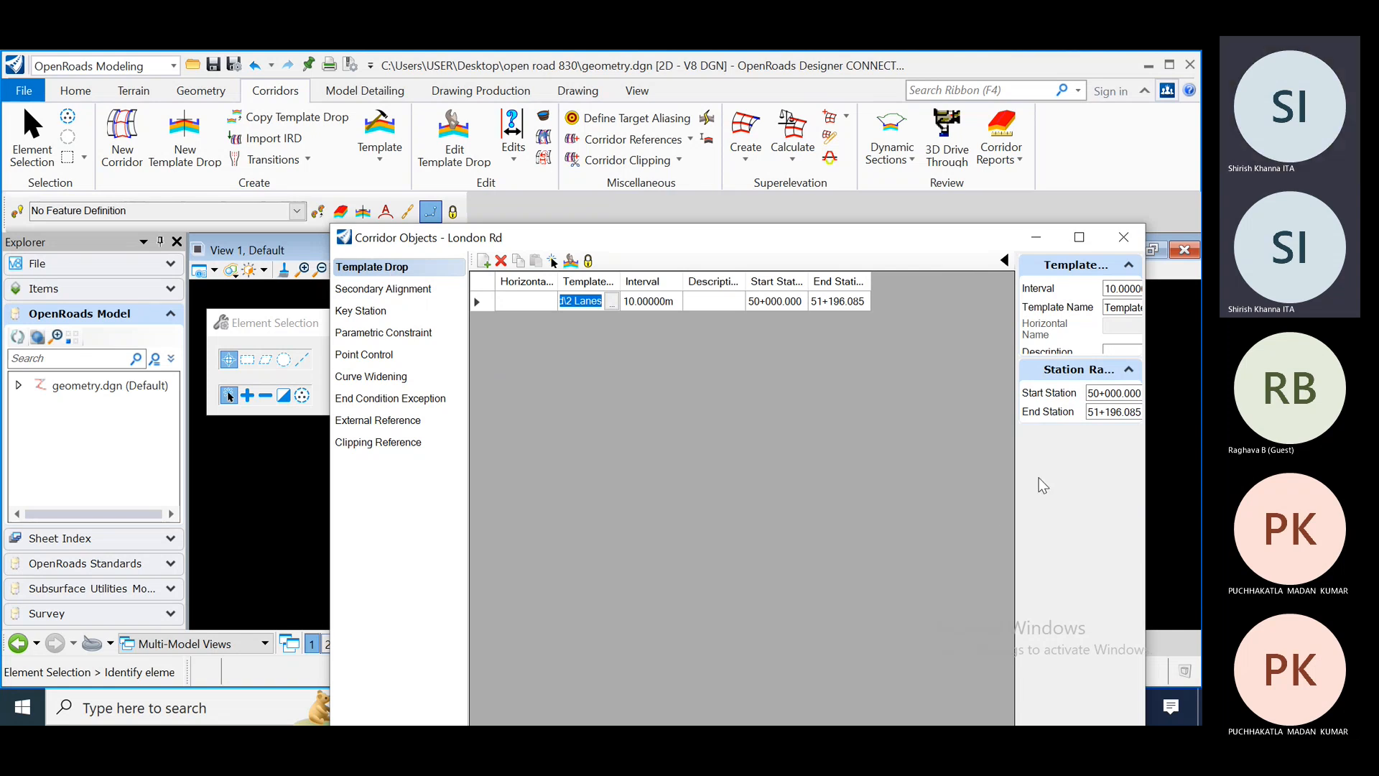
drag(1015, 449, 915, 447)
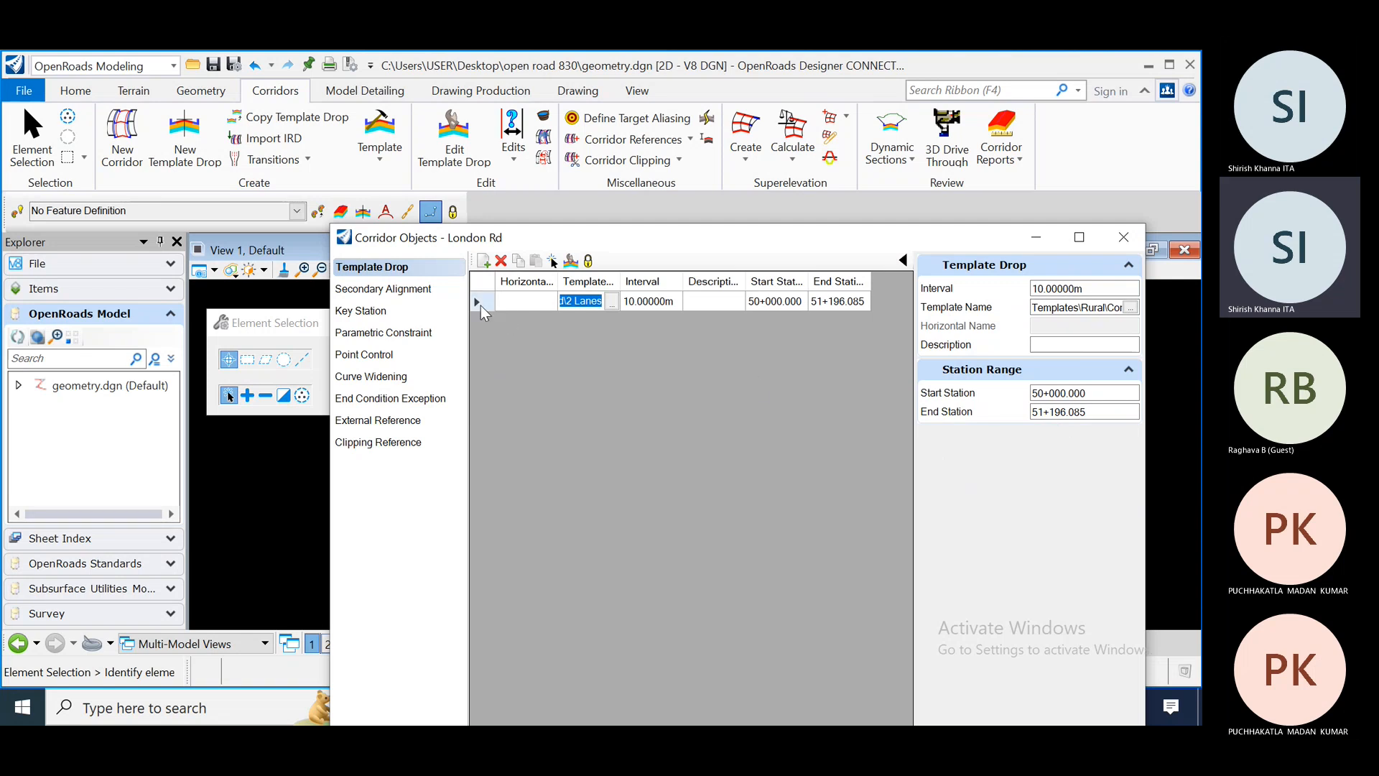
click(477, 302)
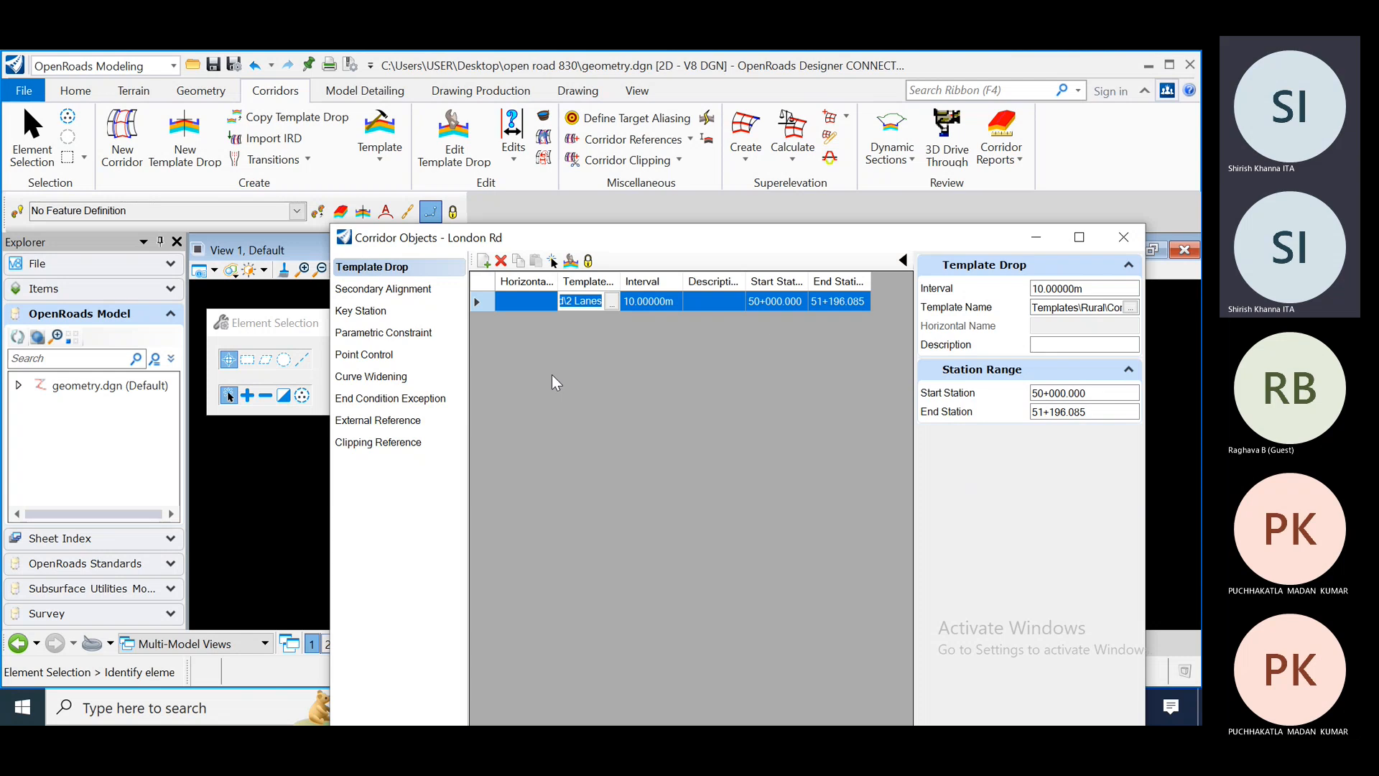
click(1124, 239)
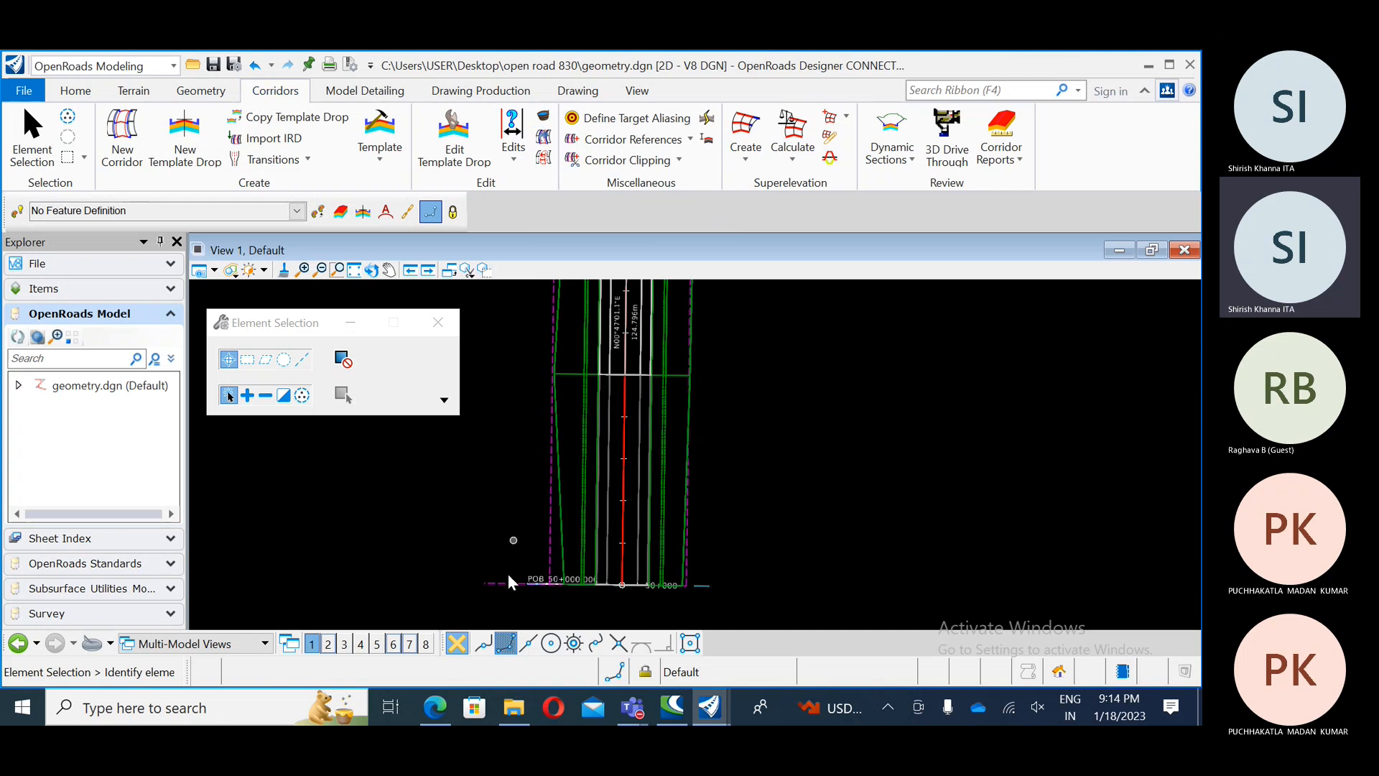
Step: Switch back to the guide in Edge and read the Create Point Control section on edge of shoulder points
click(435, 707)
scroll(402, 438, down, 5)
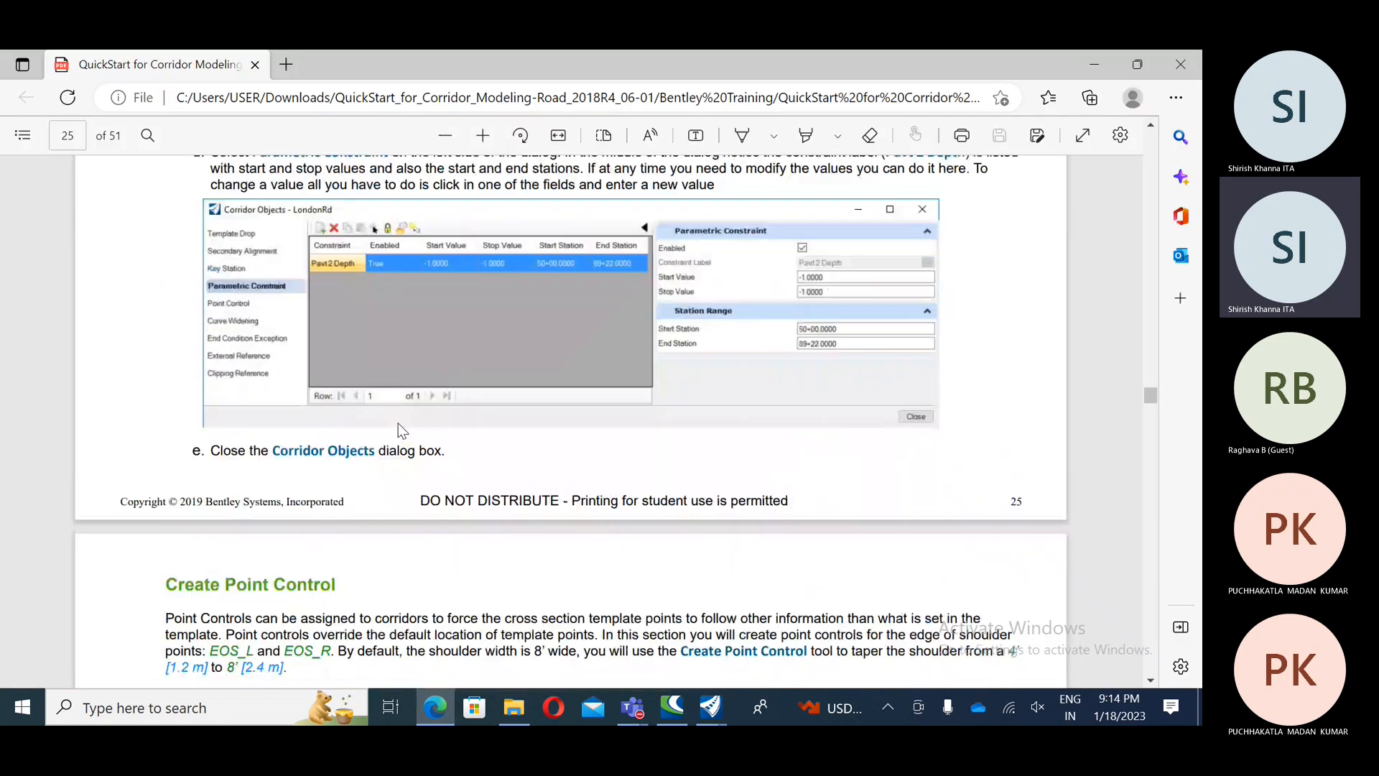
scroll(399, 427, down, 4)
scroll(399, 424, down, 1)
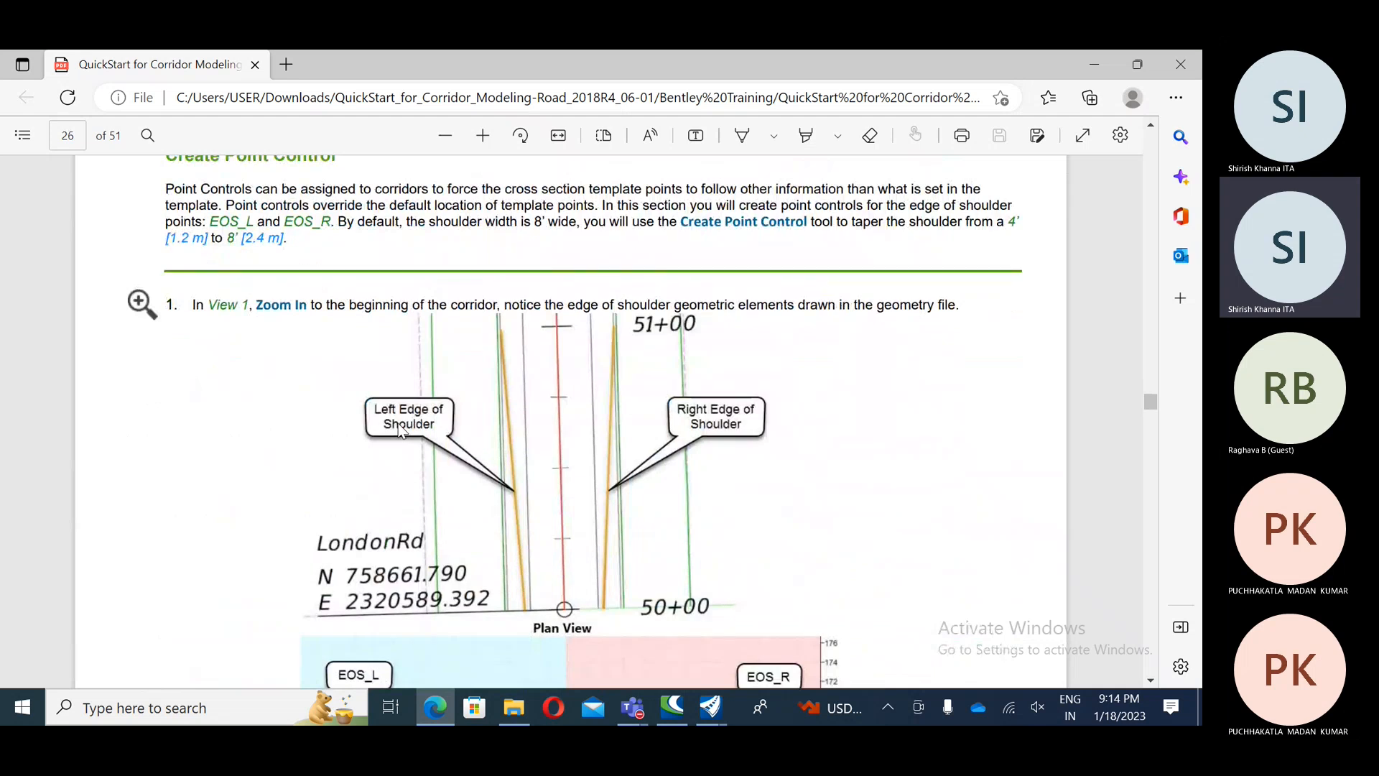
scroll(400, 429, down, 2)
scroll(400, 429, down, 1)
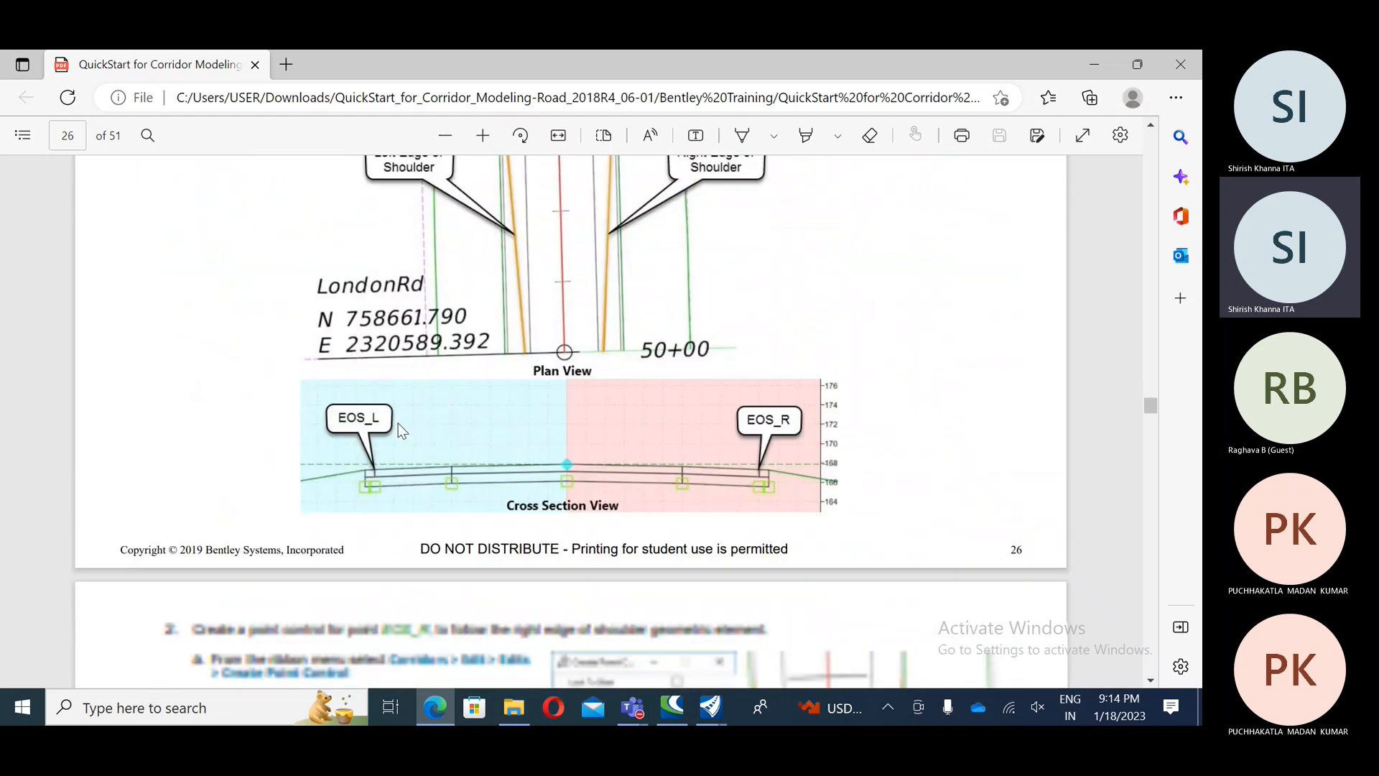
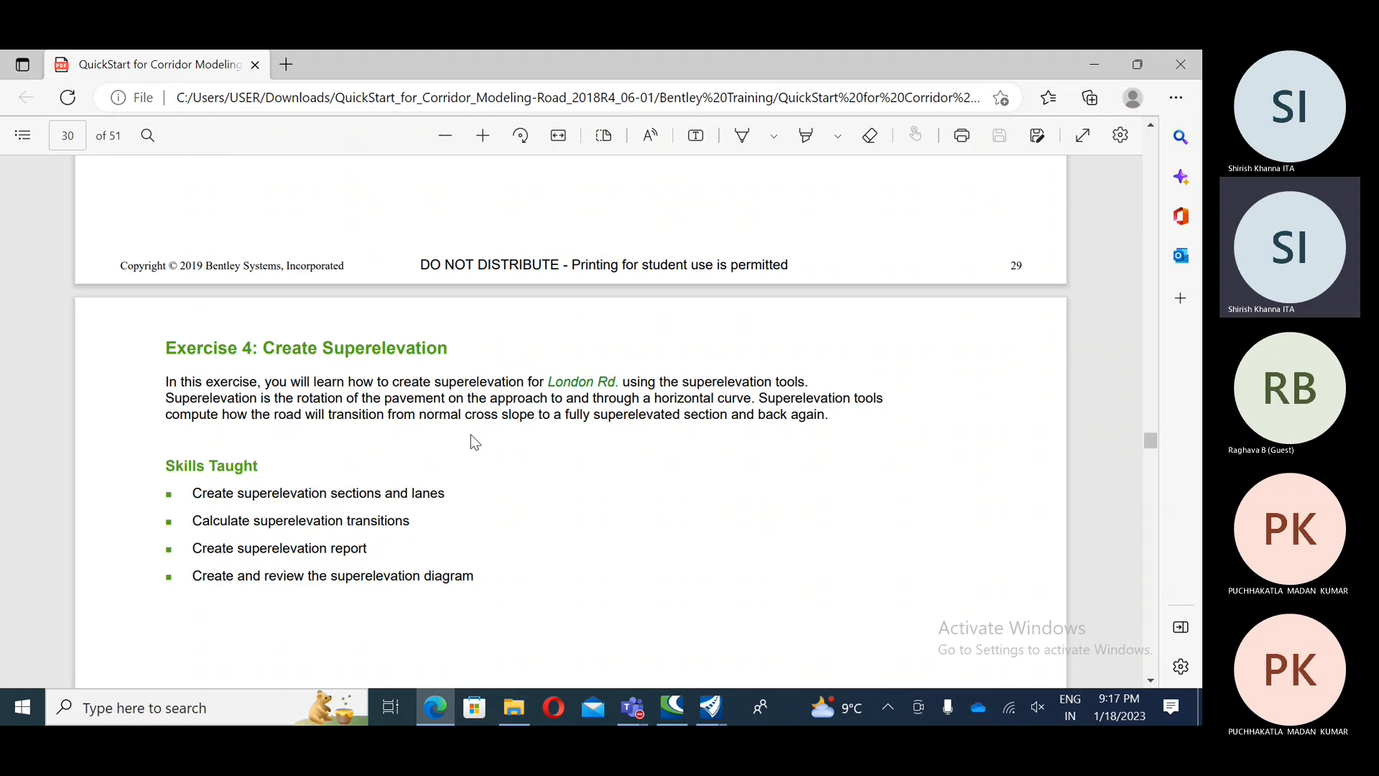
Step: Skim Exercise 4 on creating superelevation and its workflow in the guide
scroll(471, 434, down, 15)
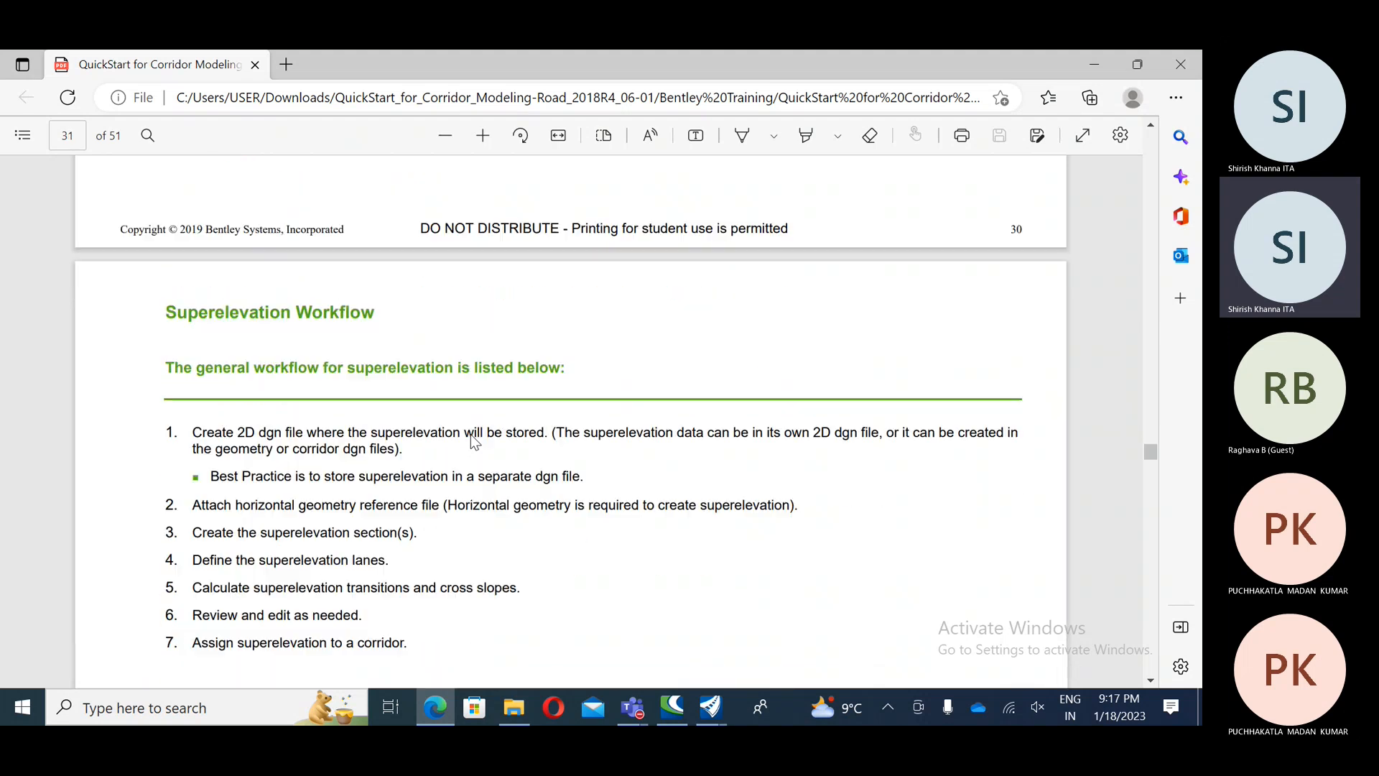
scroll(471, 433, down, 15)
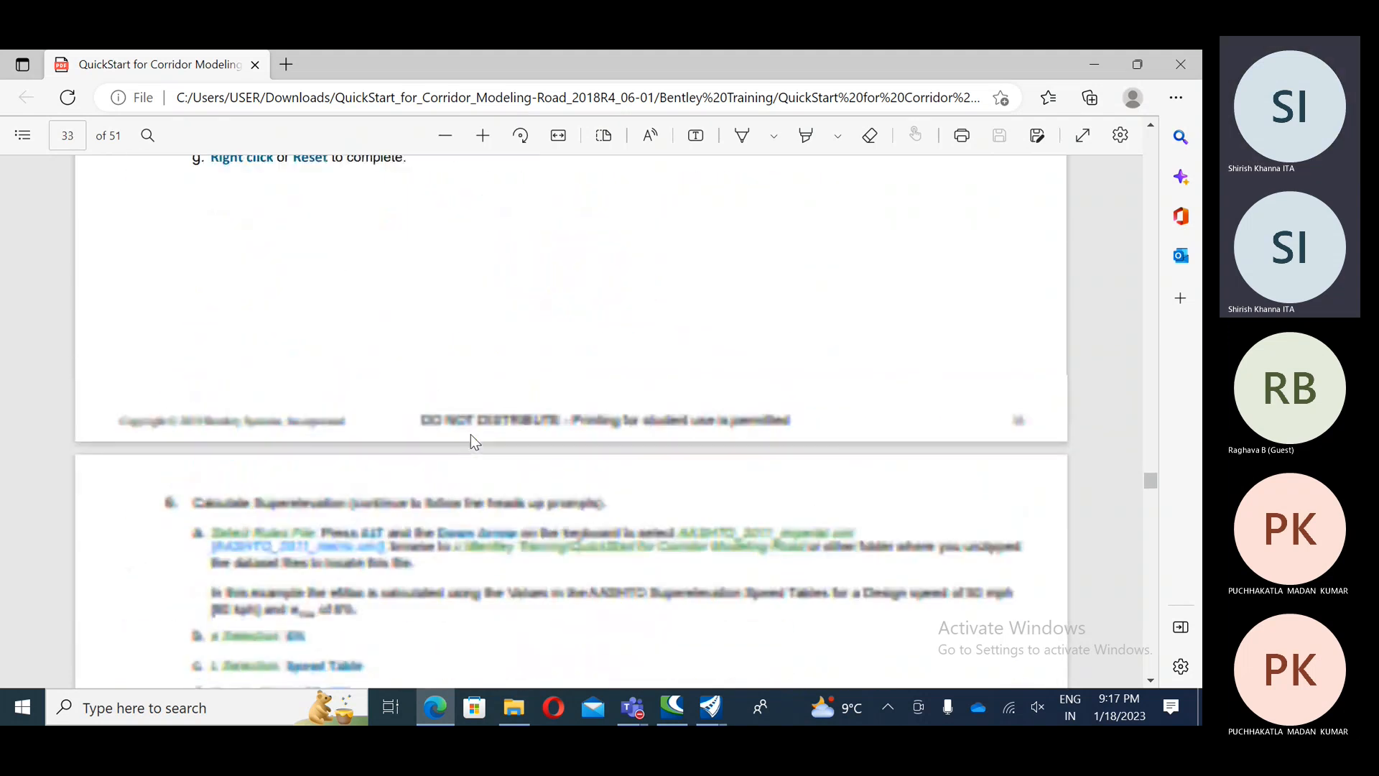
scroll(472, 434, up, 20)
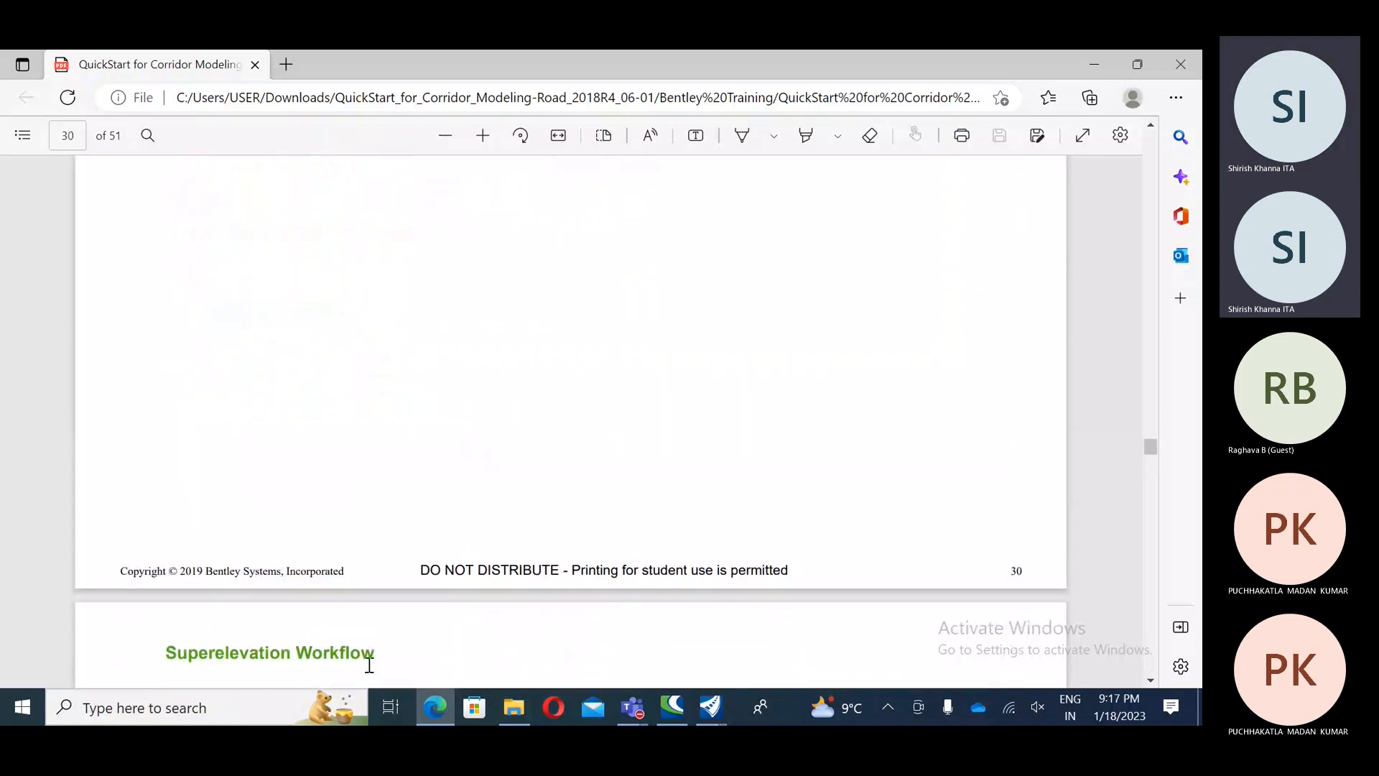
Step: Open Paint and sketch a freehand sloped wedge with a base line on the blank canvas
click(230, 709)
text(pai)
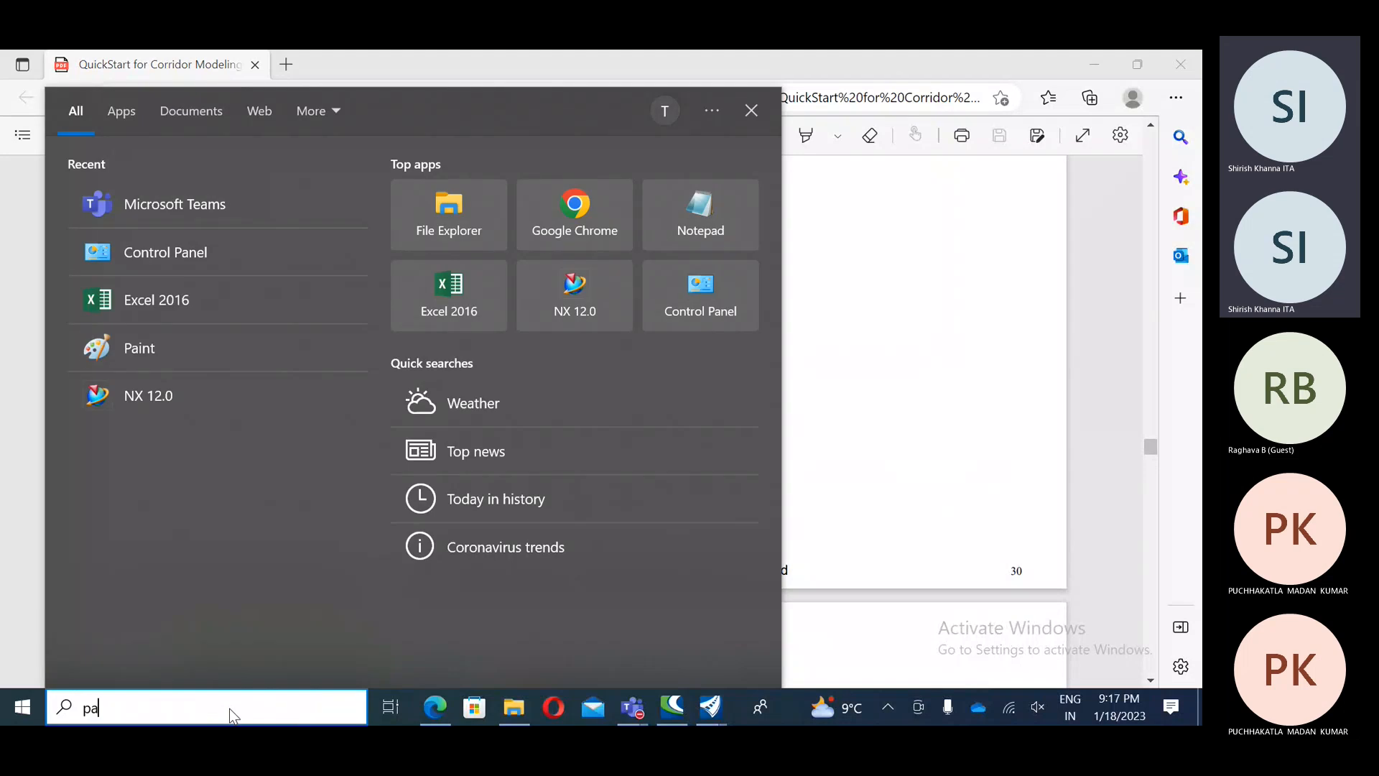
text(nt)
key(Return)
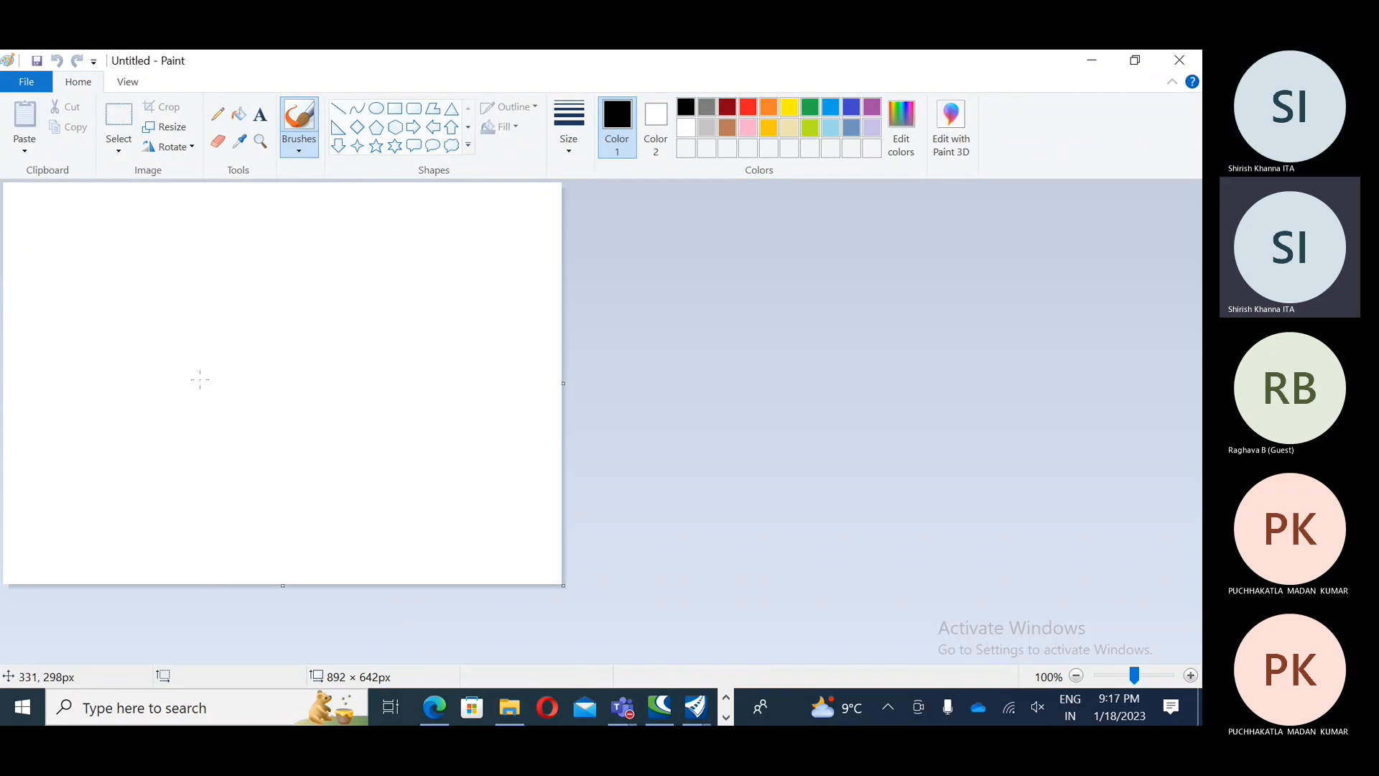
drag(186, 388, 305, 399)
drag(193, 353, 308, 395)
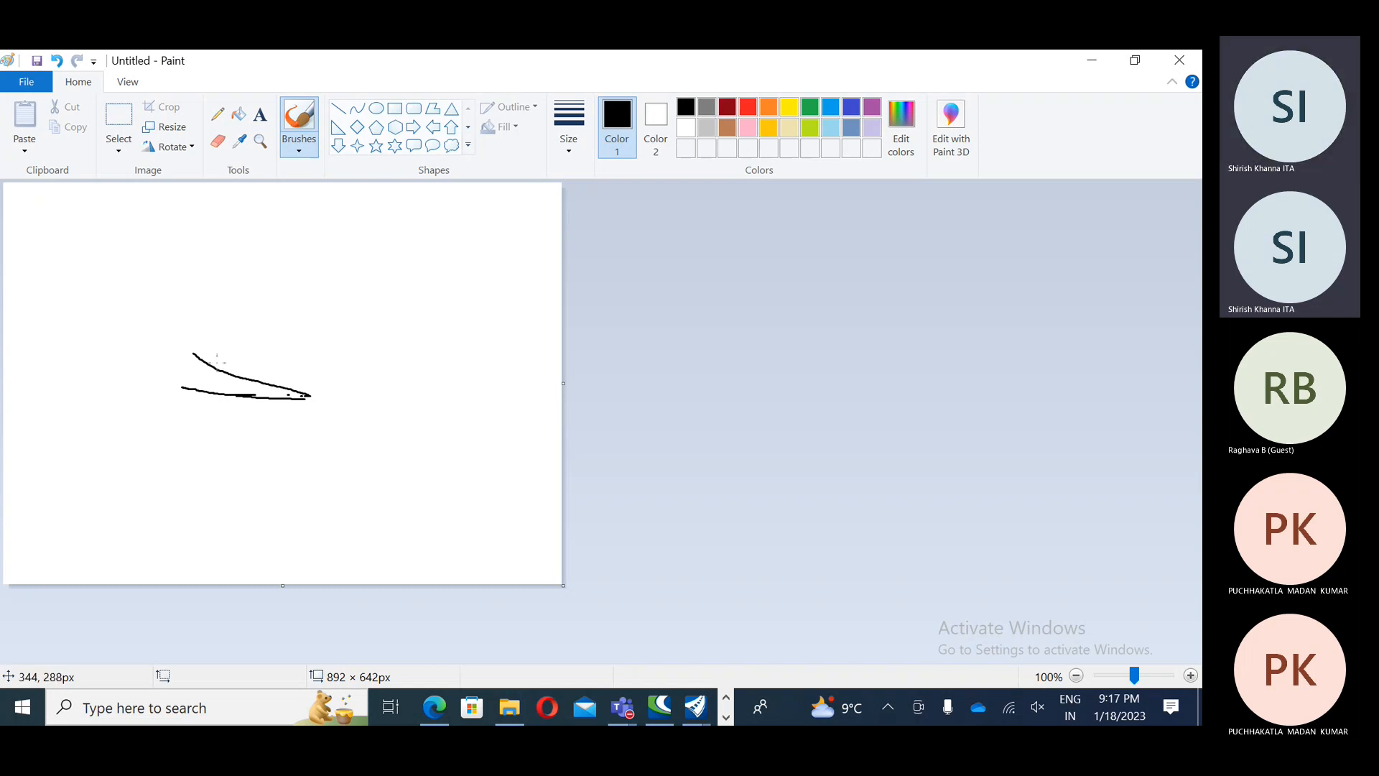
drag(192, 355, 309, 396)
Step: Add a height arrow, a tilted box on the slope and two arrows pointing outward from the box in opposite directions
mouse_move(193, 355)
mouse_down()
mouse_move(190, 394)
mouse_move(186, 369)
mouse_move(201, 367)
mouse_move(190, 390)
mouse_move(242, 343)
mouse_move(236, 372)
mouse_move(265, 354)
mouse_move(269, 378)
mouse_move(305, 331)
mouse_move(327, 335)
mouse_up()
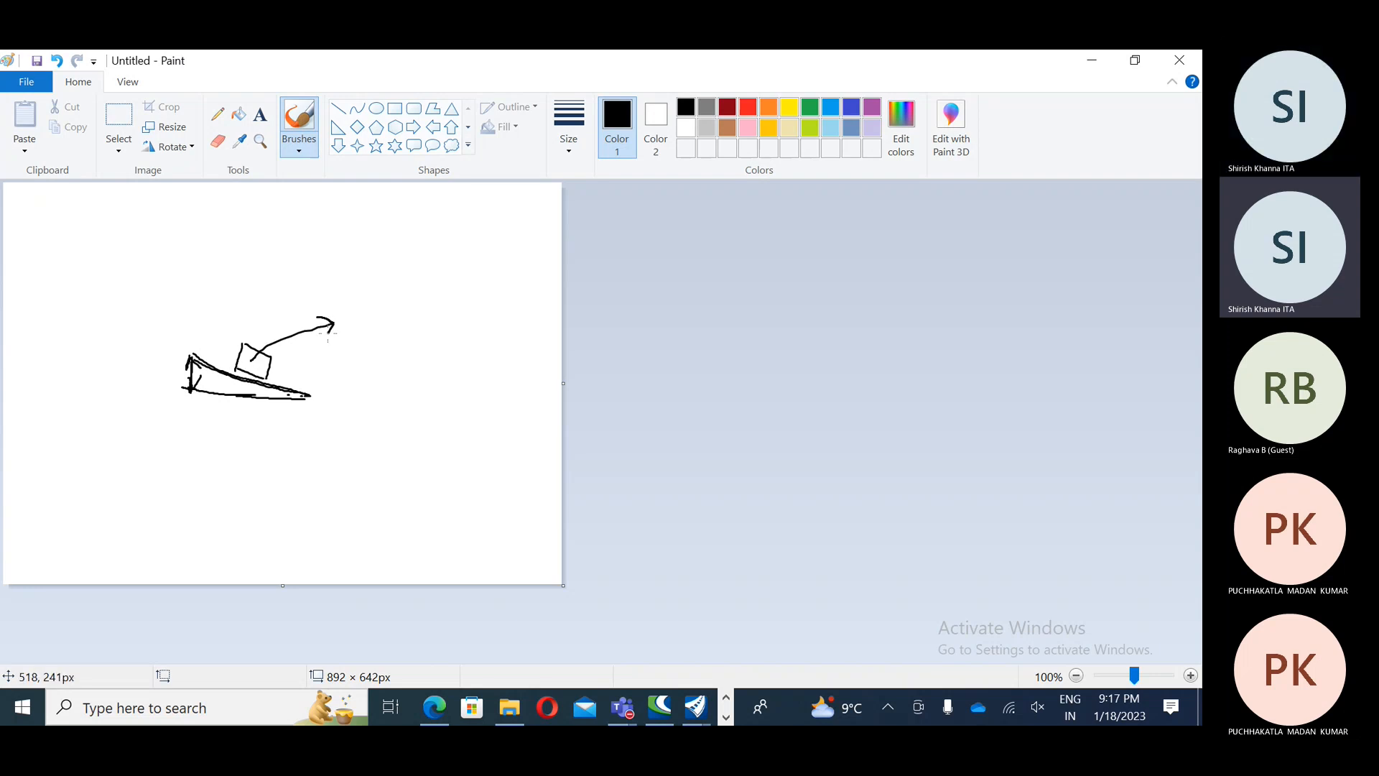
mouse_move(248, 358)
mouse_down()
mouse_move(160, 332)
mouse_move(149, 346)
mouse_up()
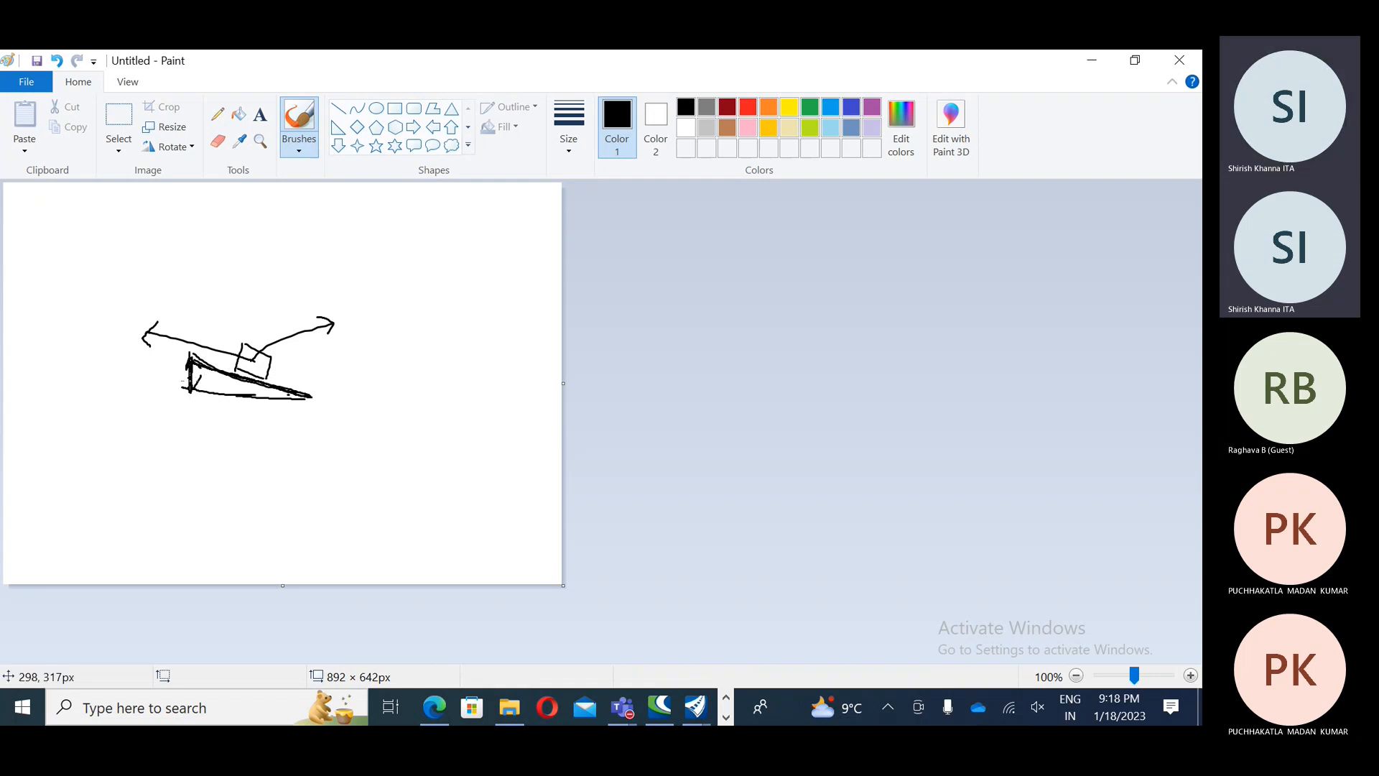
drag(211, 368, 300, 397)
Step: Return to the guide in Edge and review the Exercise 4 introduction to superelevation for London Rd
click(1091, 63)
scroll(400, 395, up, 10)
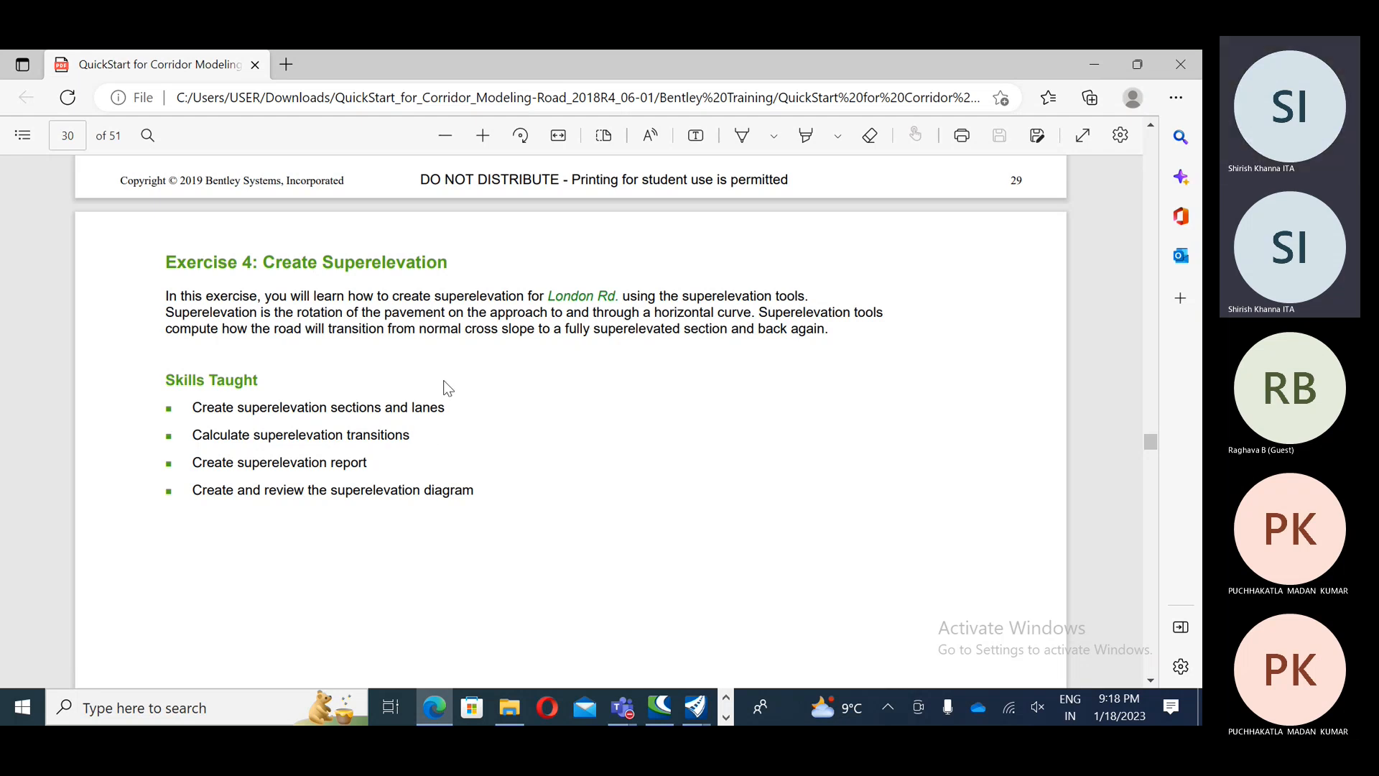
drag(548, 295, 615, 296)
click(384, 421)
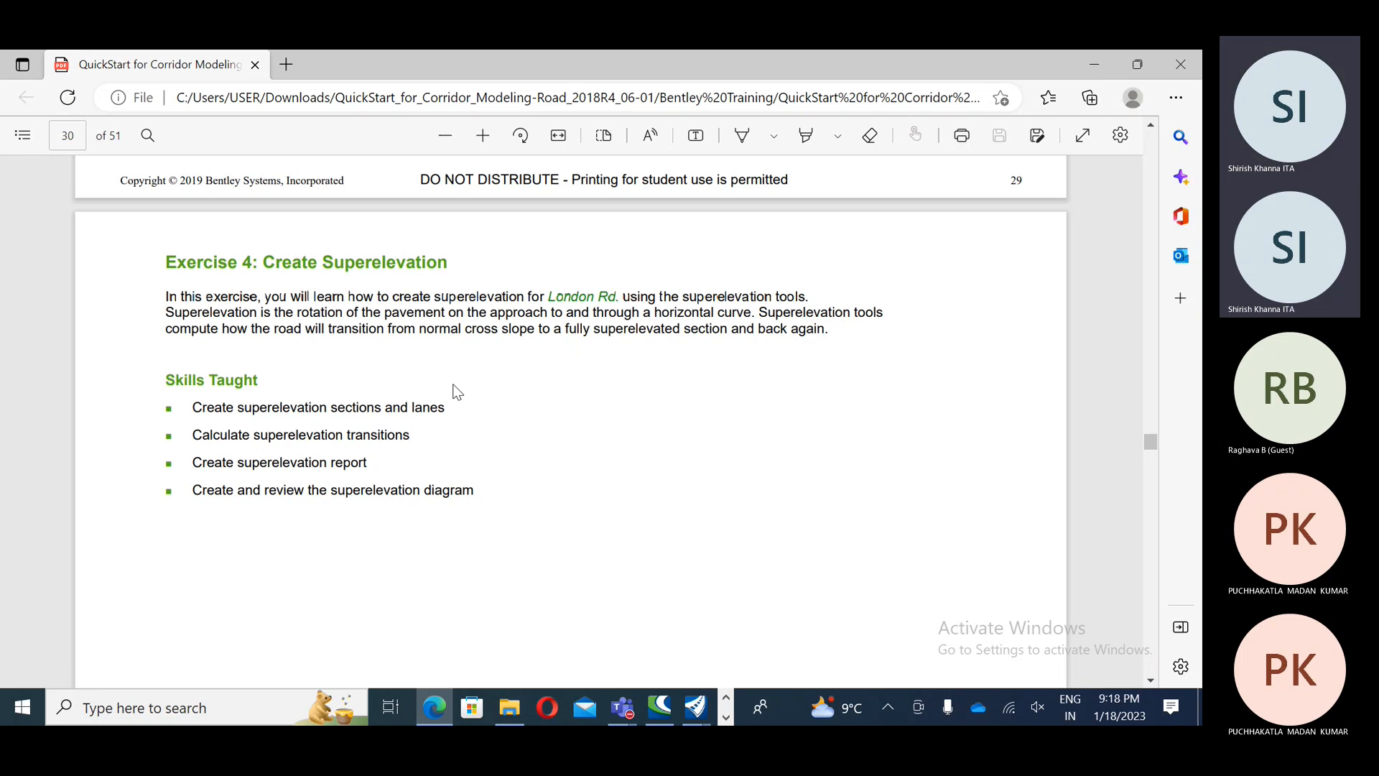
Step: Read the general superelevation workflow and the Create Superelevation Sections and Lanes instructions in the guide
scroll(376, 395, down, 8)
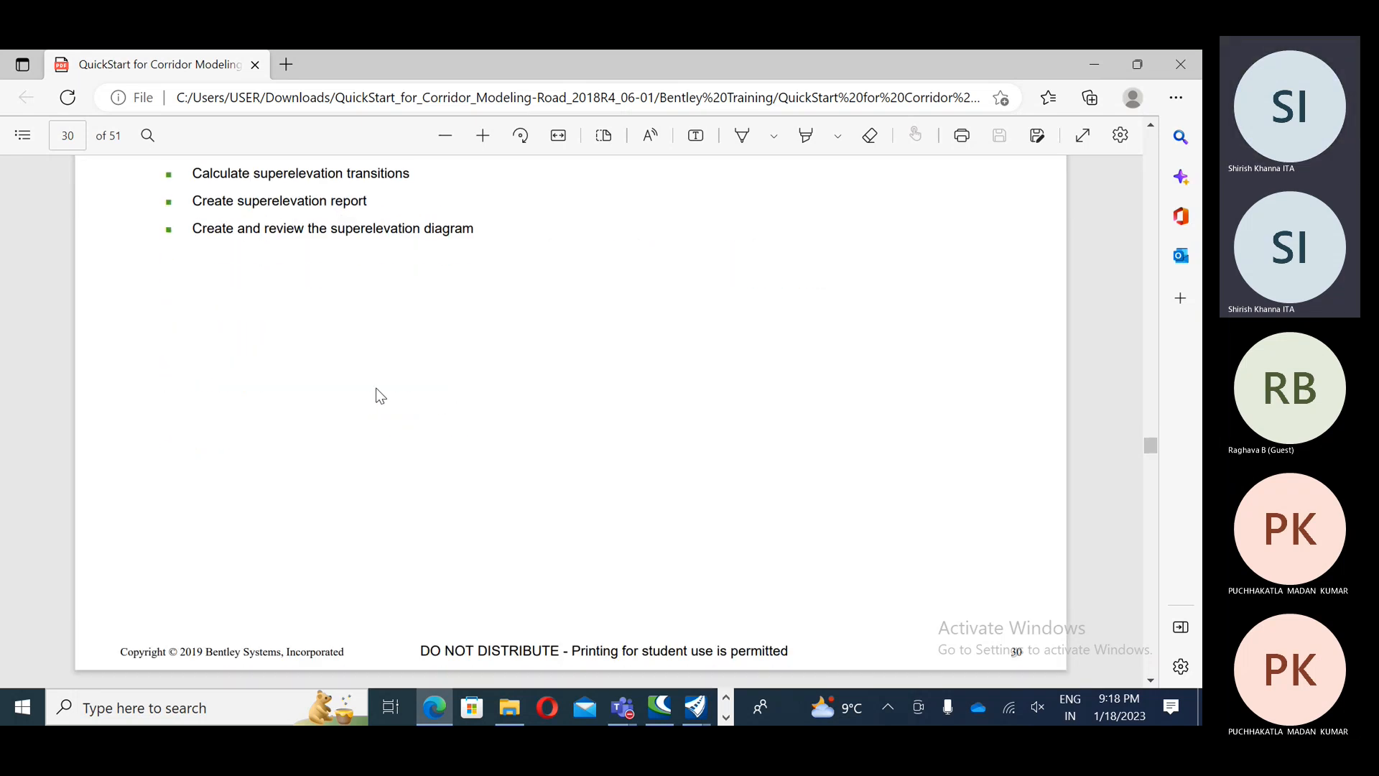
scroll(378, 394, down, 3)
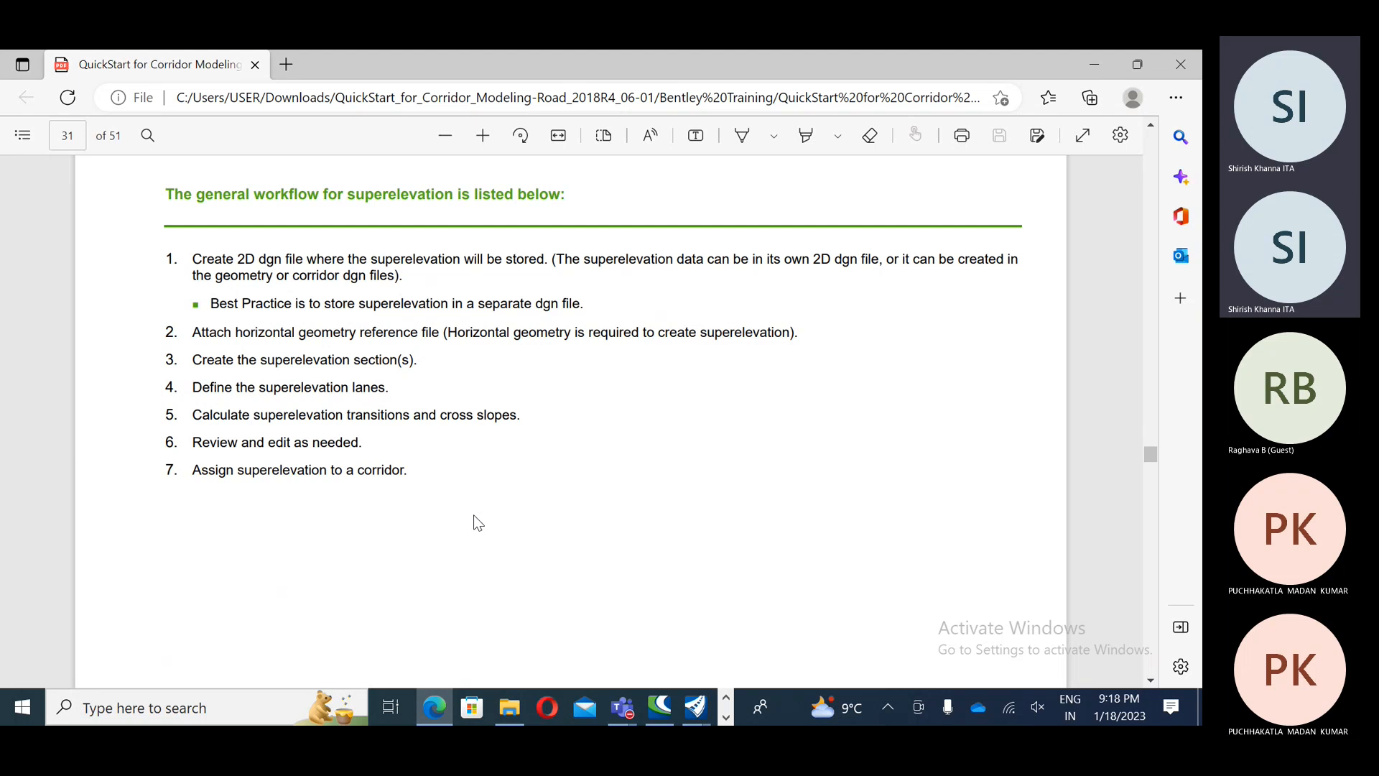
scroll(474, 522, down, 10)
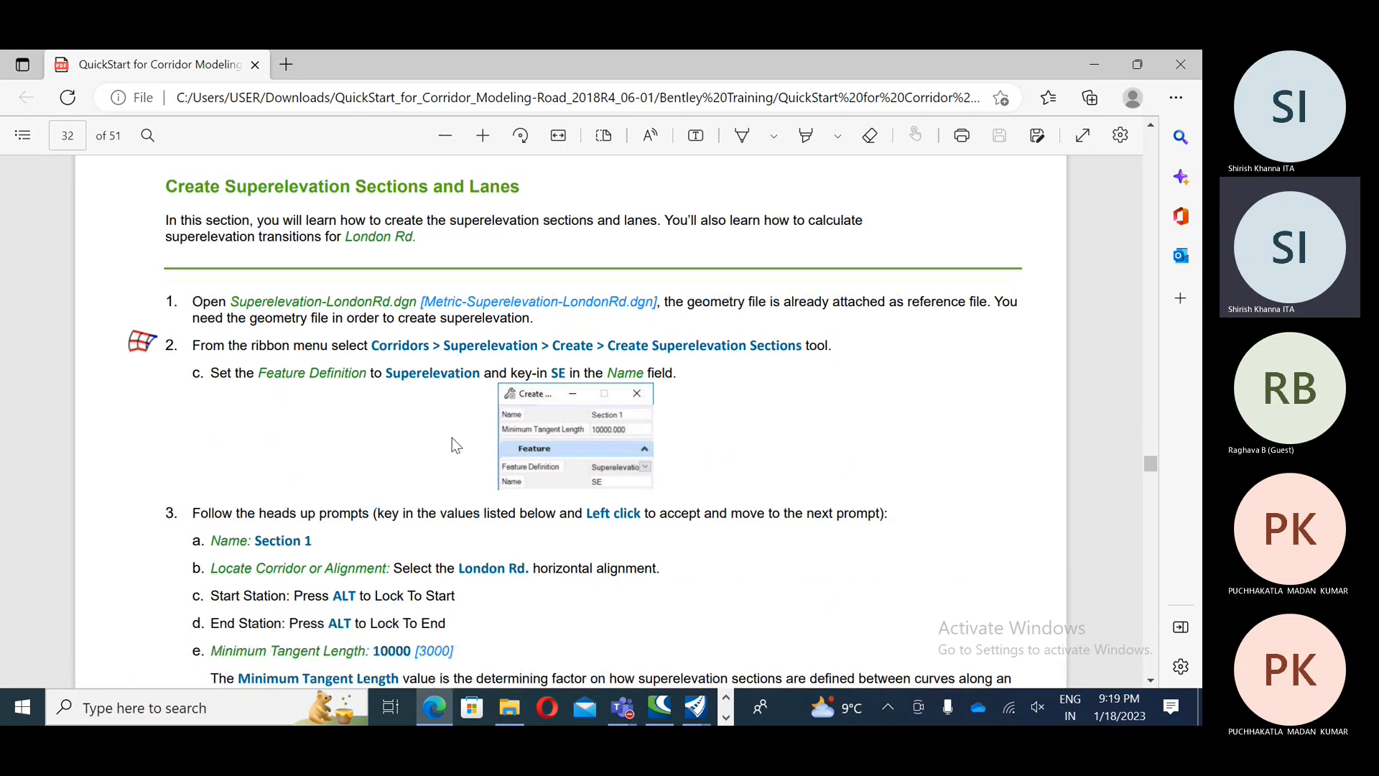
scroll(451, 435, down, 3)
scroll(451, 435, up, 2)
scroll(452, 435, up, 1)
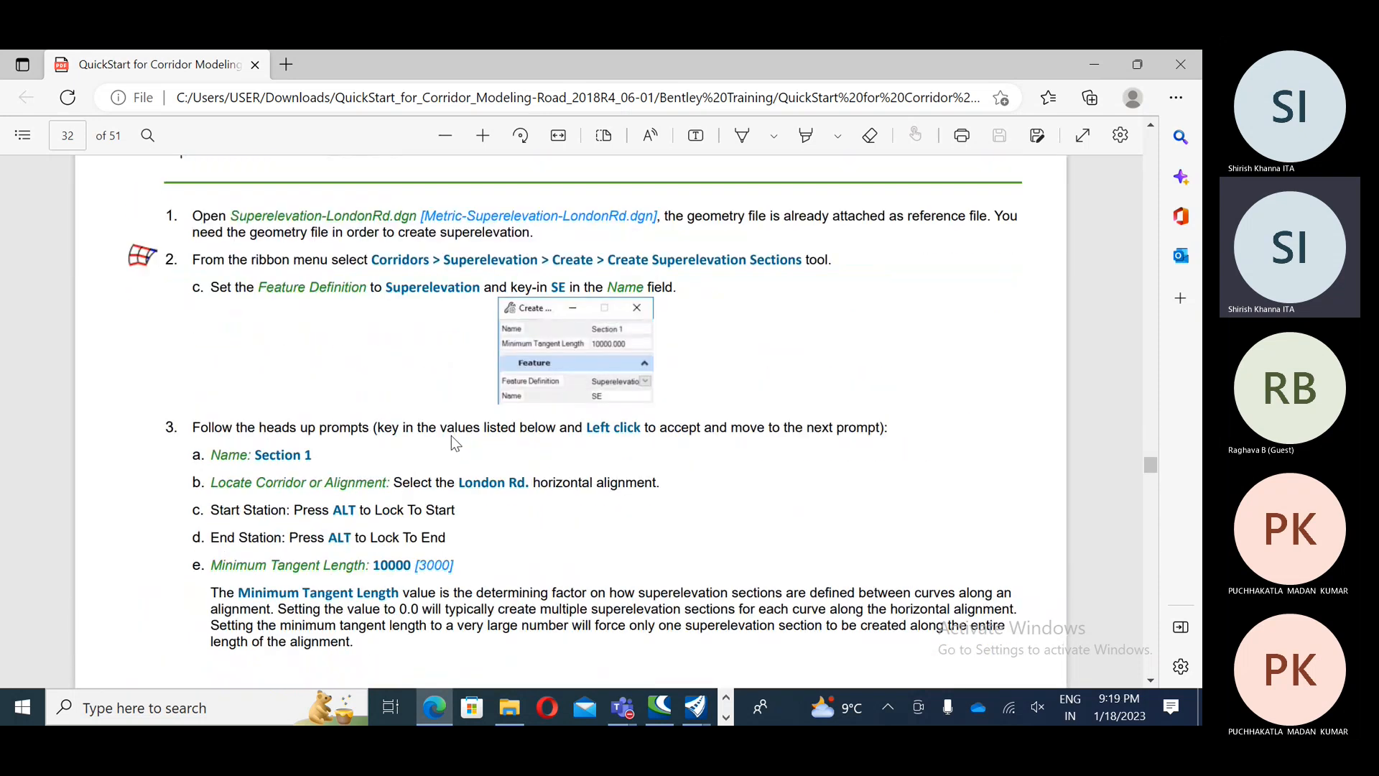
Step: Switch to Paint and sketch a curved road line with a second arc along the bend and short cross ticks at both ends
click(1095, 66)
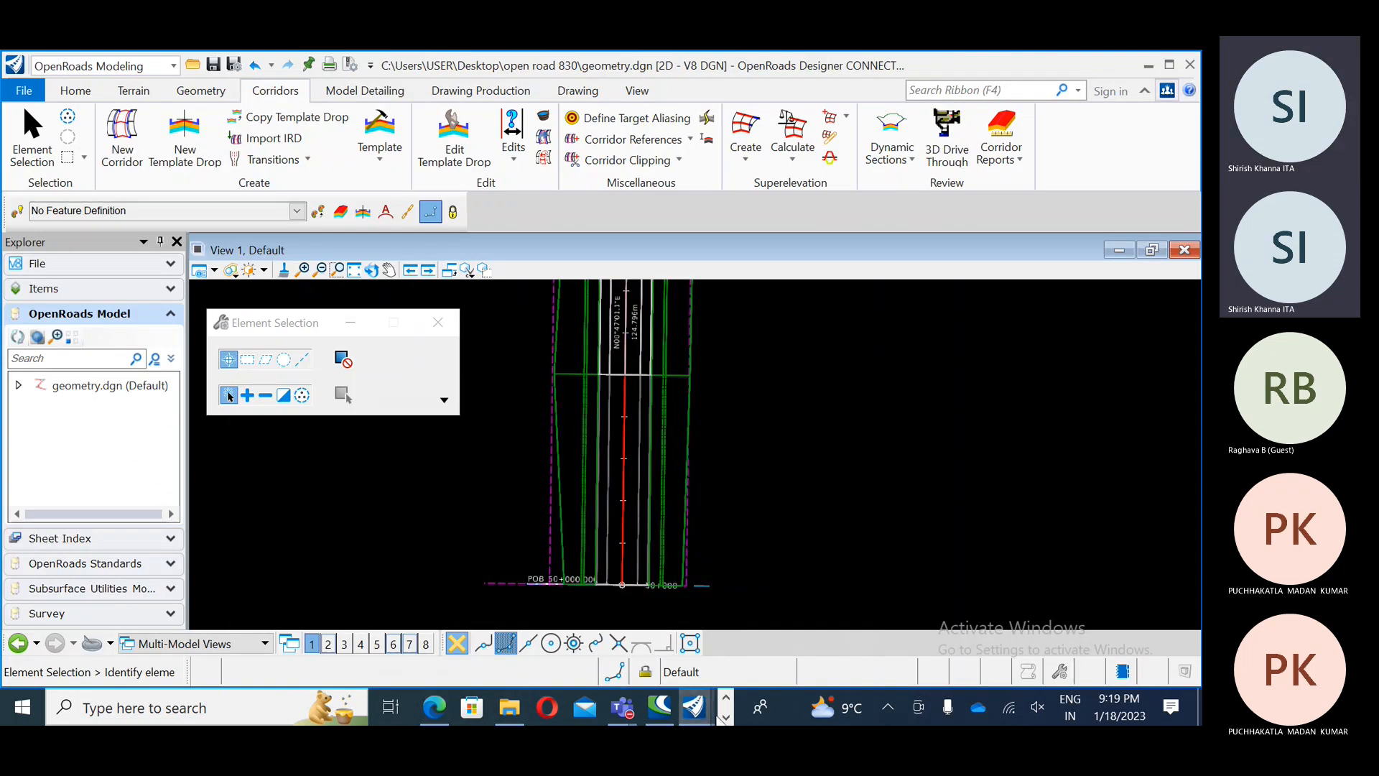
click(724, 718)
click(439, 707)
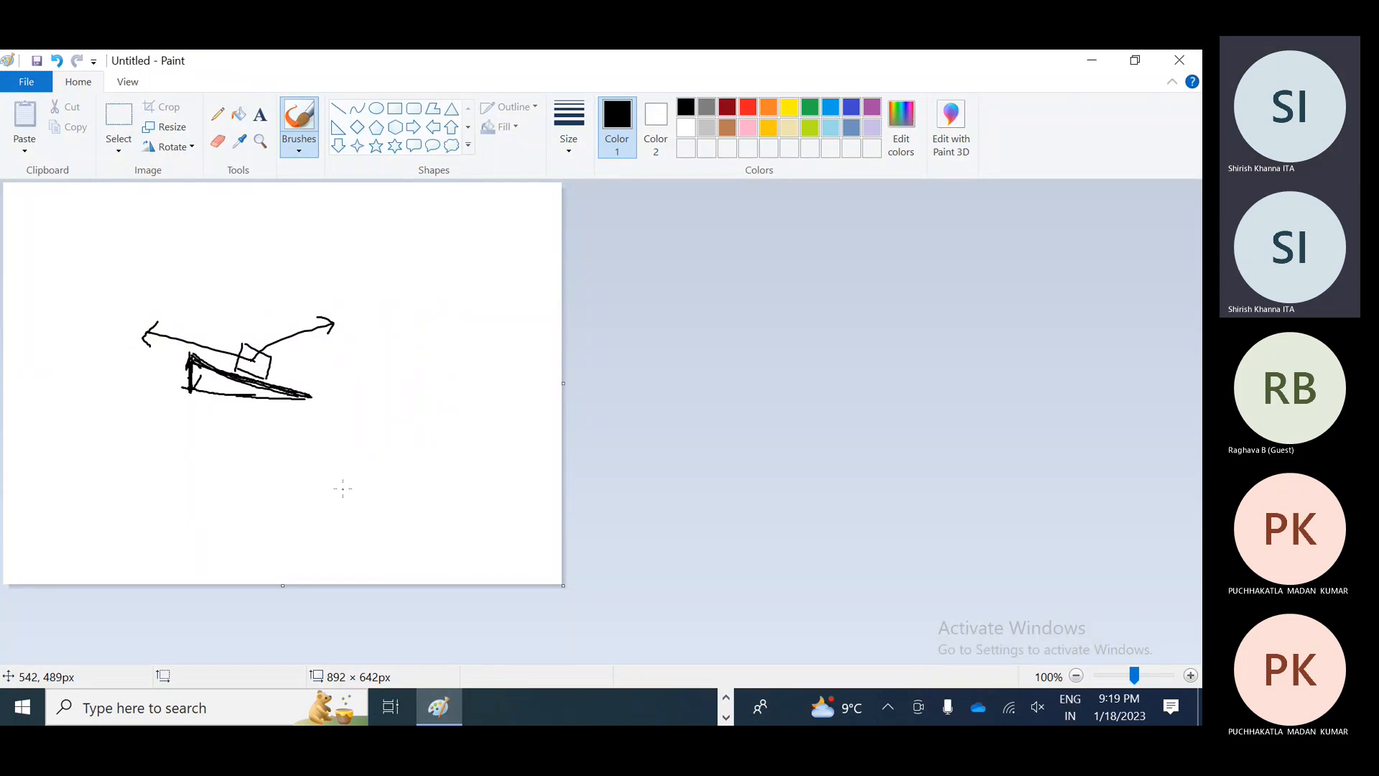
mouse_move(330, 473)
mouse_down()
mouse_move(387, 382)
mouse_move(437, 342)
mouse_move(553, 335)
mouse_up()
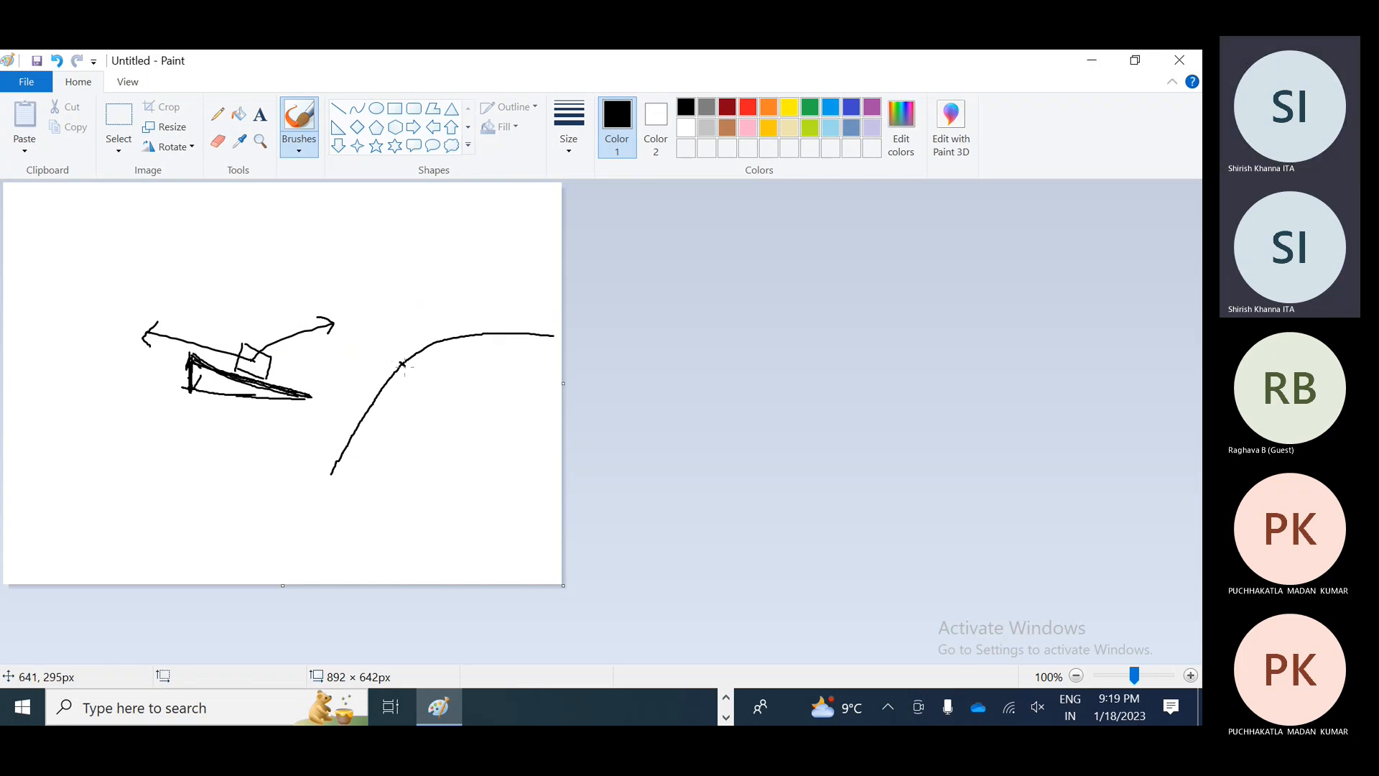
mouse_move(464, 328)
mouse_down()
mouse_move(466, 345)
mouse_move(443, 334)
mouse_move(404, 359)
mouse_up()
mouse_move(394, 364)
mouse_down()
mouse_move(372, 370)
mouse_move(391, 392)
mouse_move(402, 361)
mouse_move(413, 374)
mouse_up()
drag(492, 318, 492, 353)
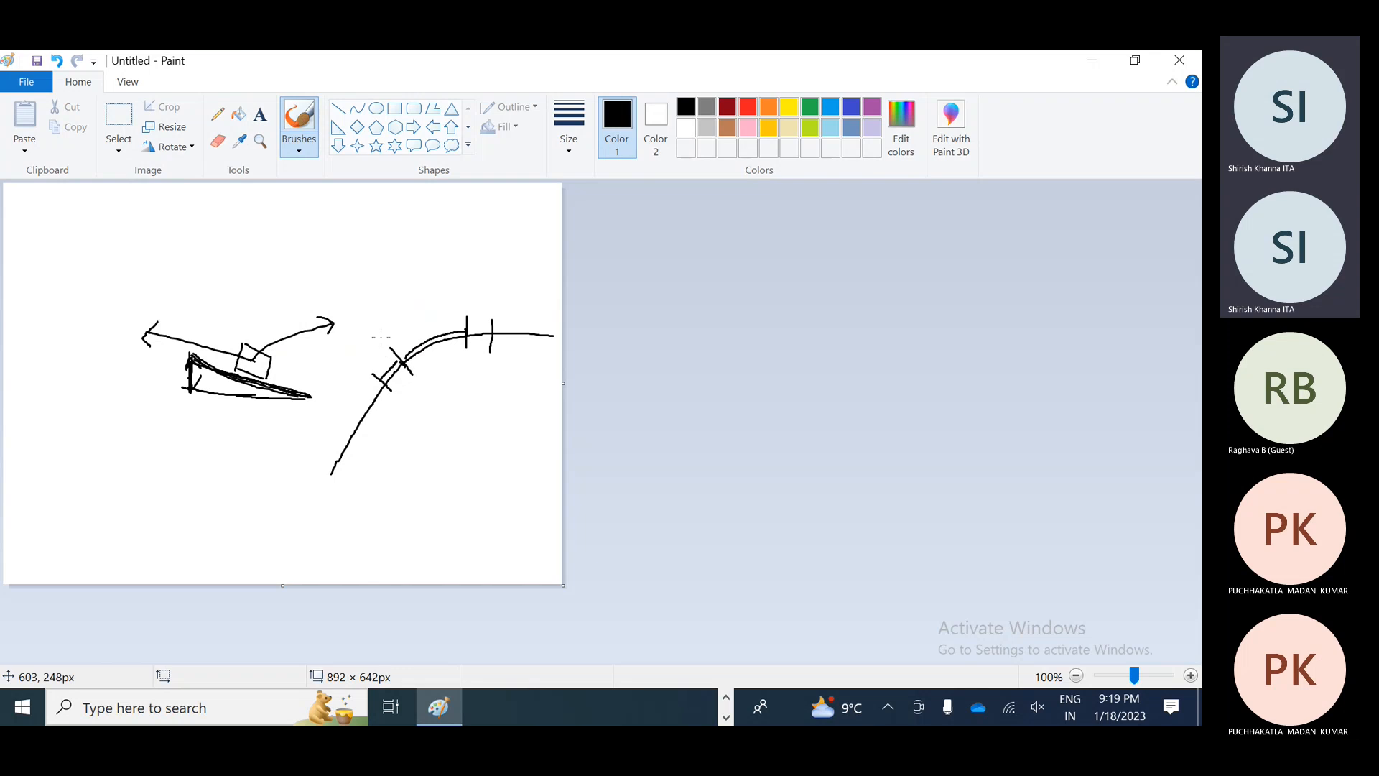
Step: Circle the pair of cross ticks at each end of the sketched bend, and return to OpenRoads Designer
mouse_move(375, 336)
mouse_down()
mouse_move(360, 379)
mouse_move(395, 409)
mouse_up()
drag(382, 340, 403, 361)
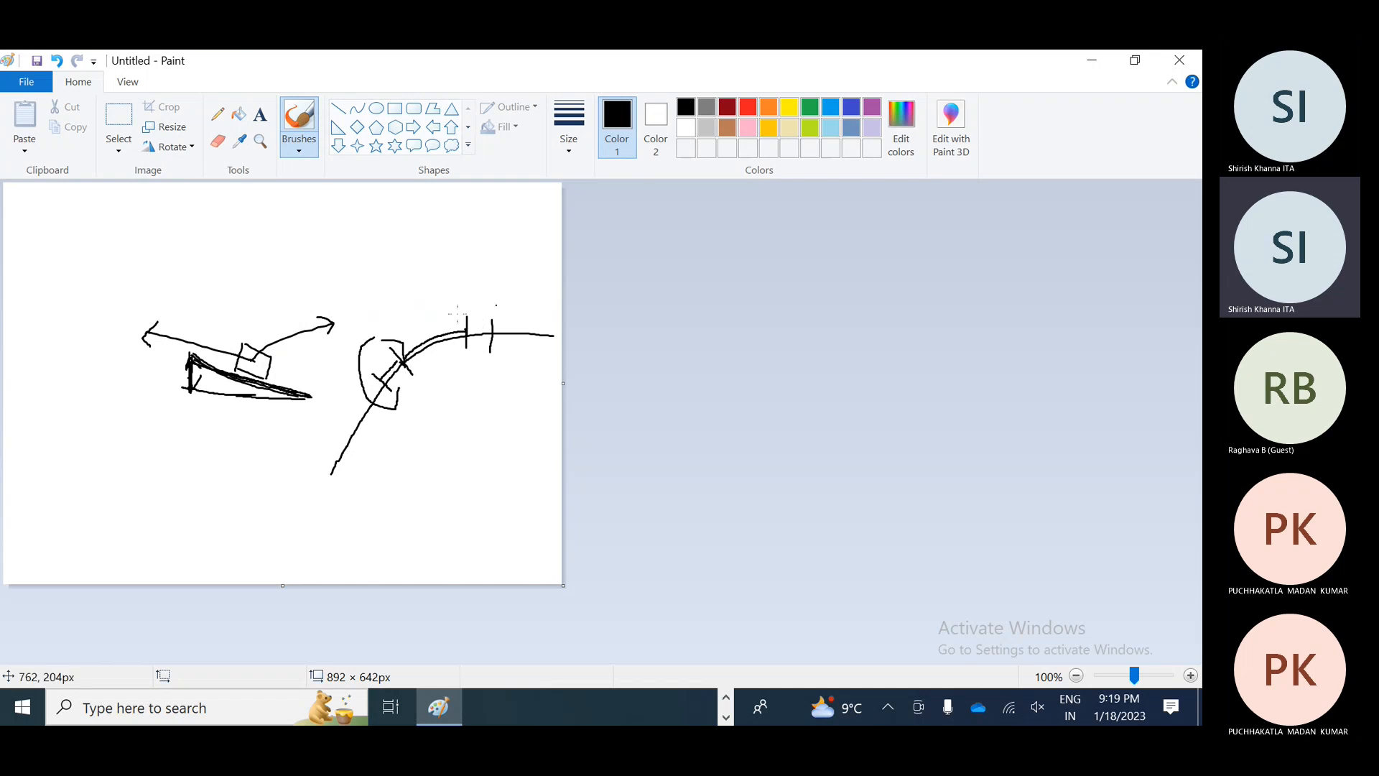
mouse_move(496, 306)
mouse_down()
mouse_move(463, 374)
mouse_move(503, 309)
mouse_up()
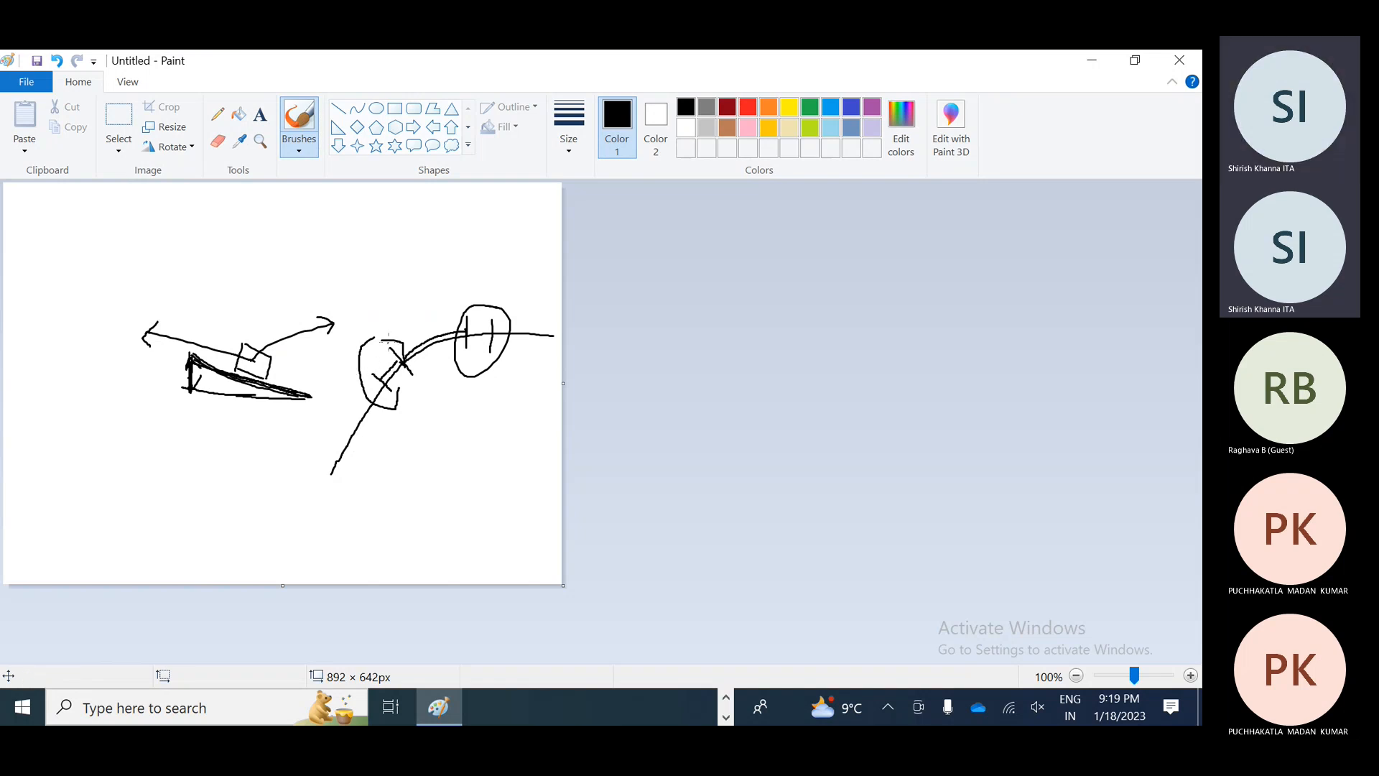
mouse_move(335, 400)
mouse_down()
mouse_move(445, 302)
mouse_move(450, 323)
mouse_up()
click(1089, 62)
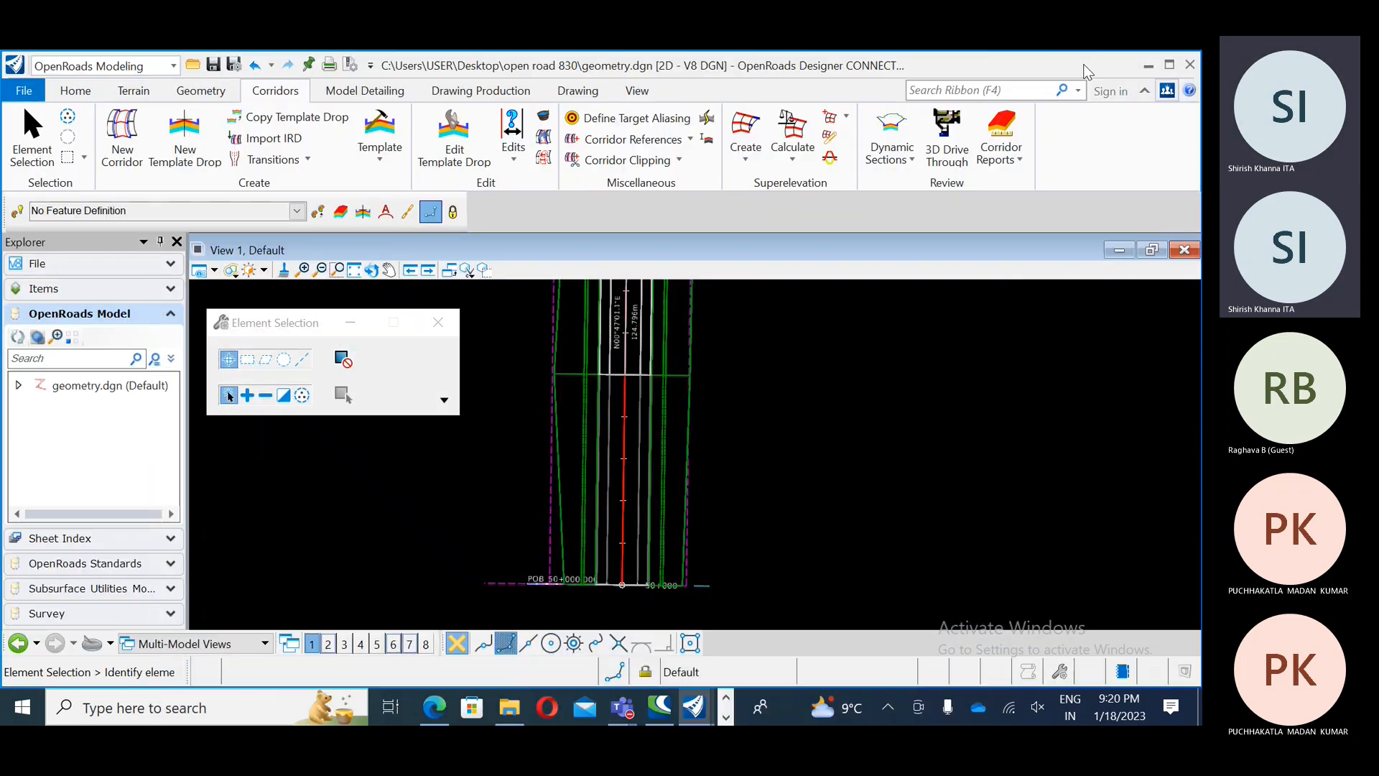
Step: Return to the guide in Edge and review the Create Superelevation Sections tool path and the metric minimum tangent length
middle_drag(716, 362, 718, 425)
scroll(650, 403, down, 1)
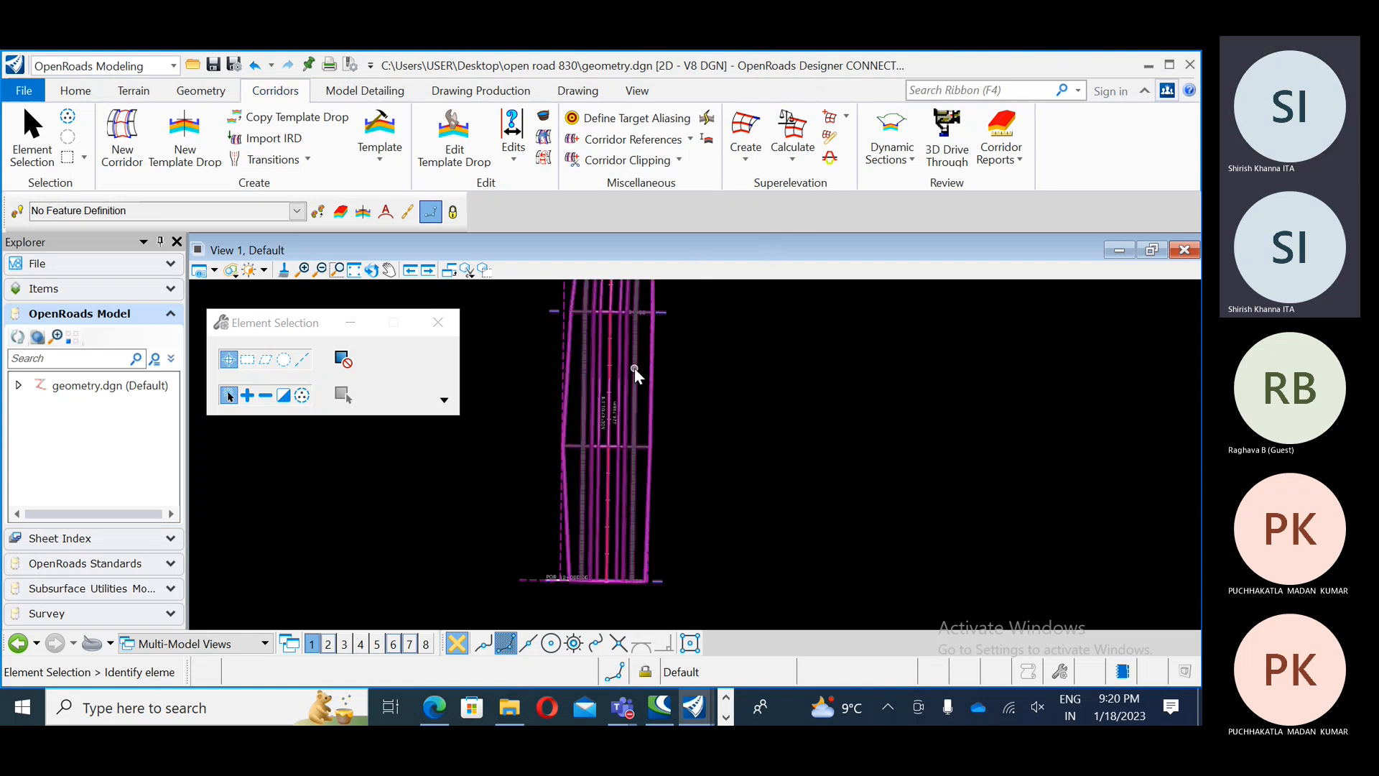
click(434, 708)
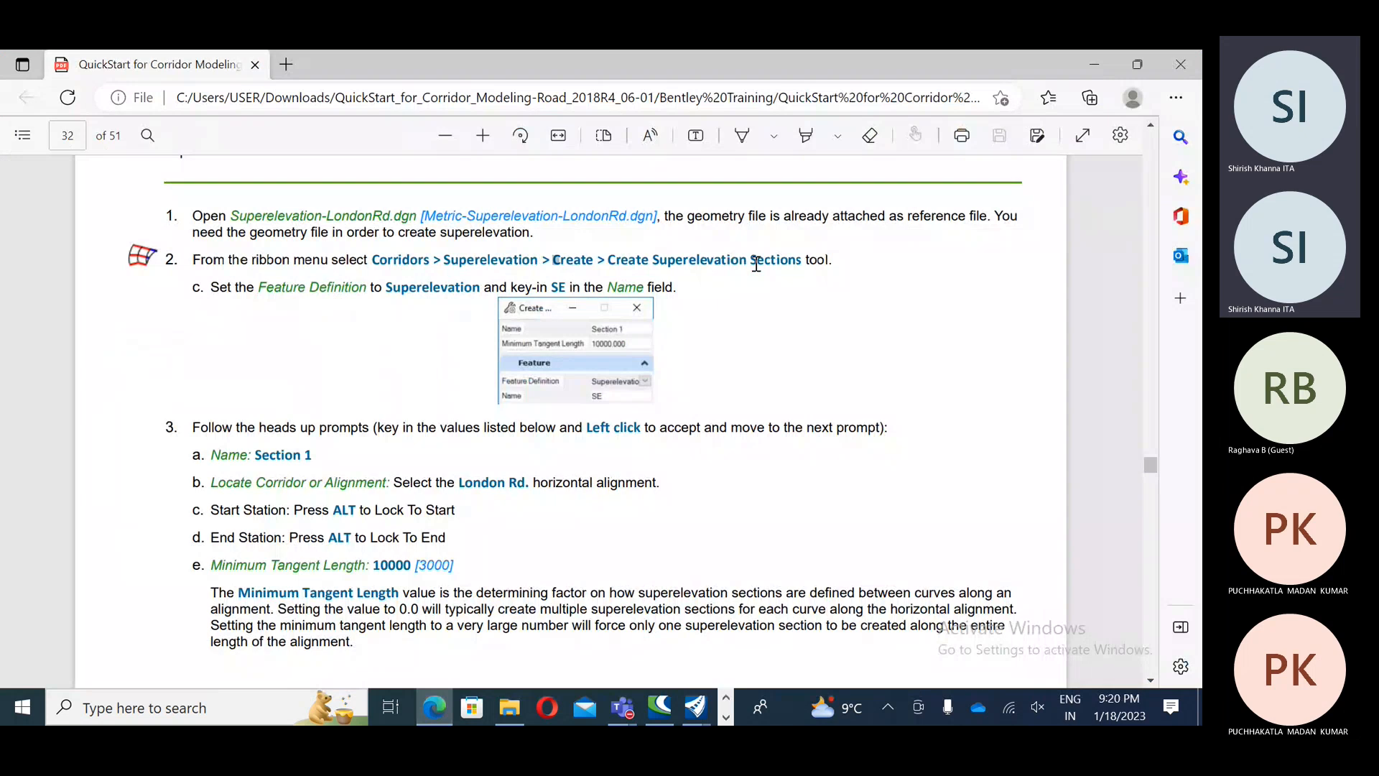
drag(819, 264, 822, 264)
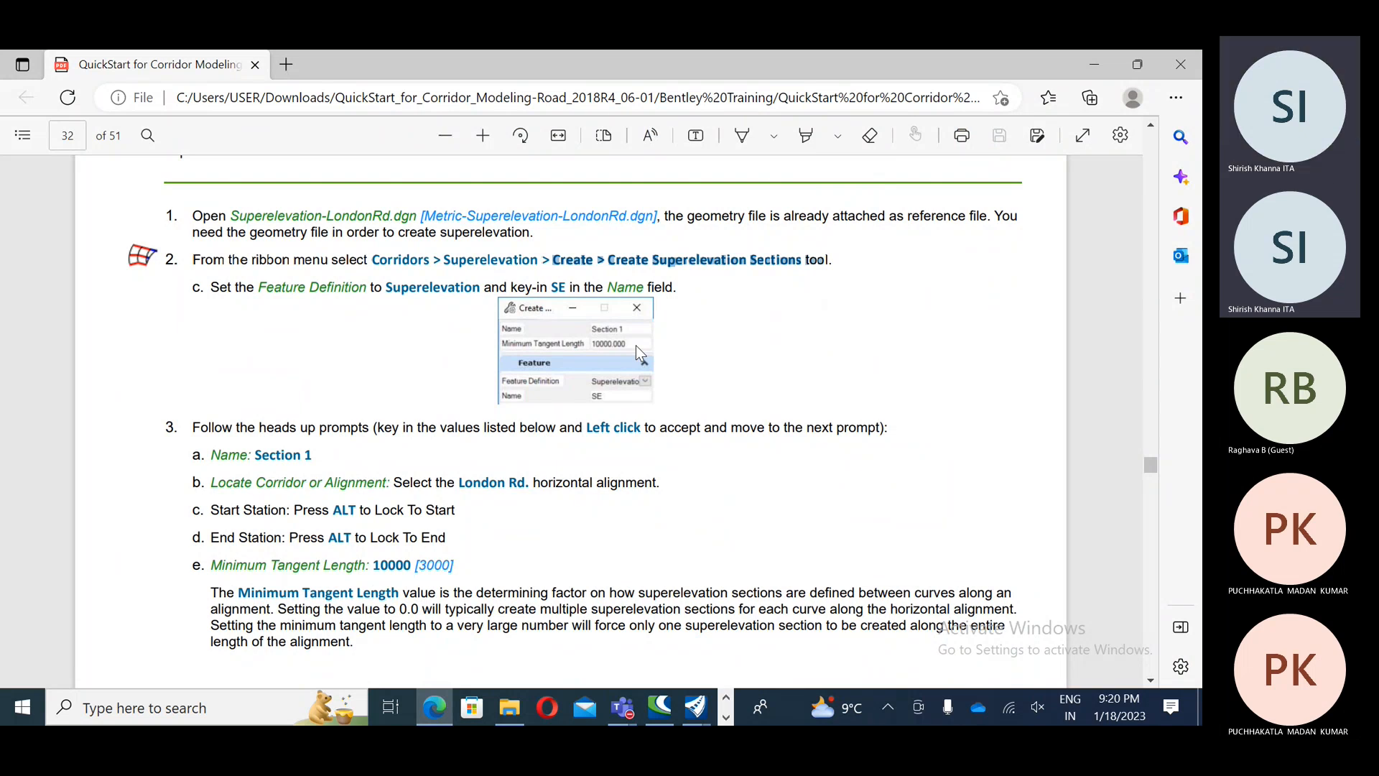
scroll(425, 342, down, 2)
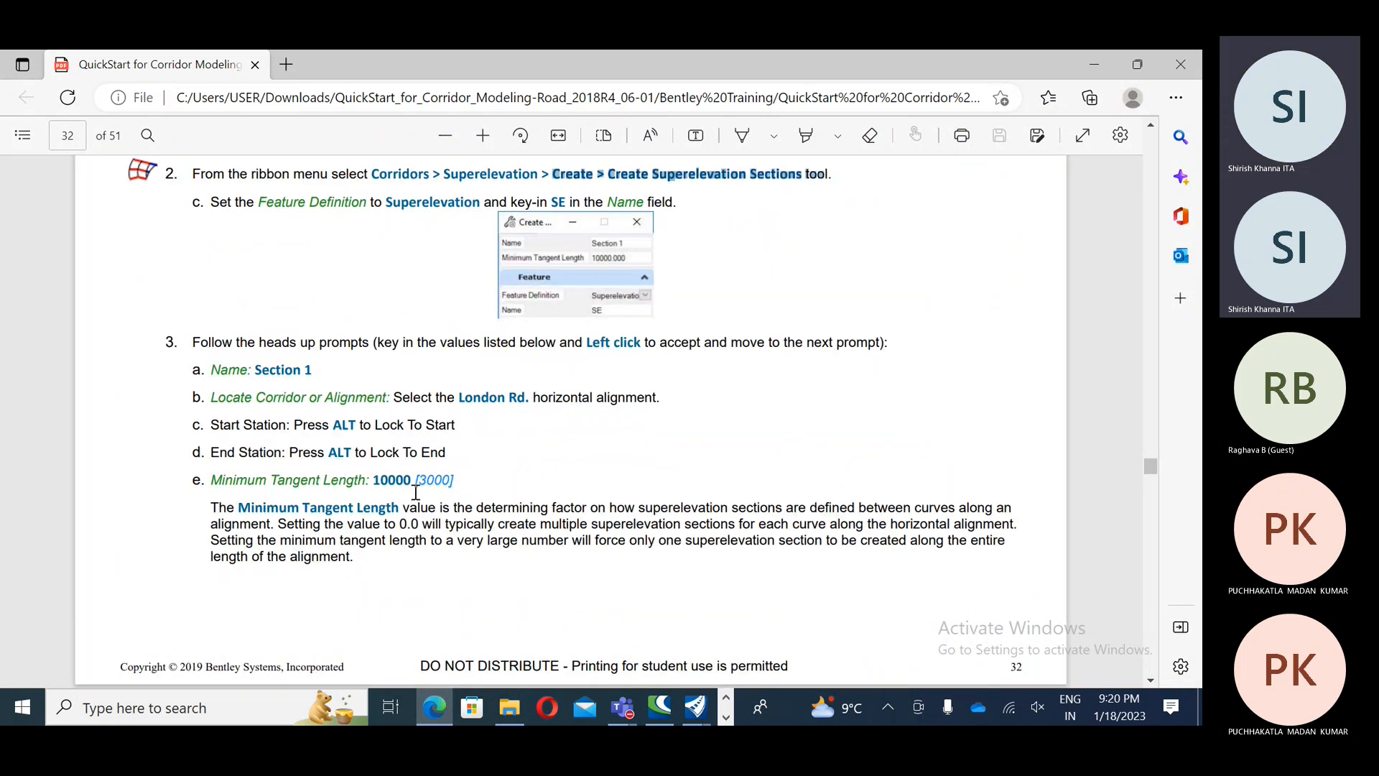
drag(416, 481, 451, 486)
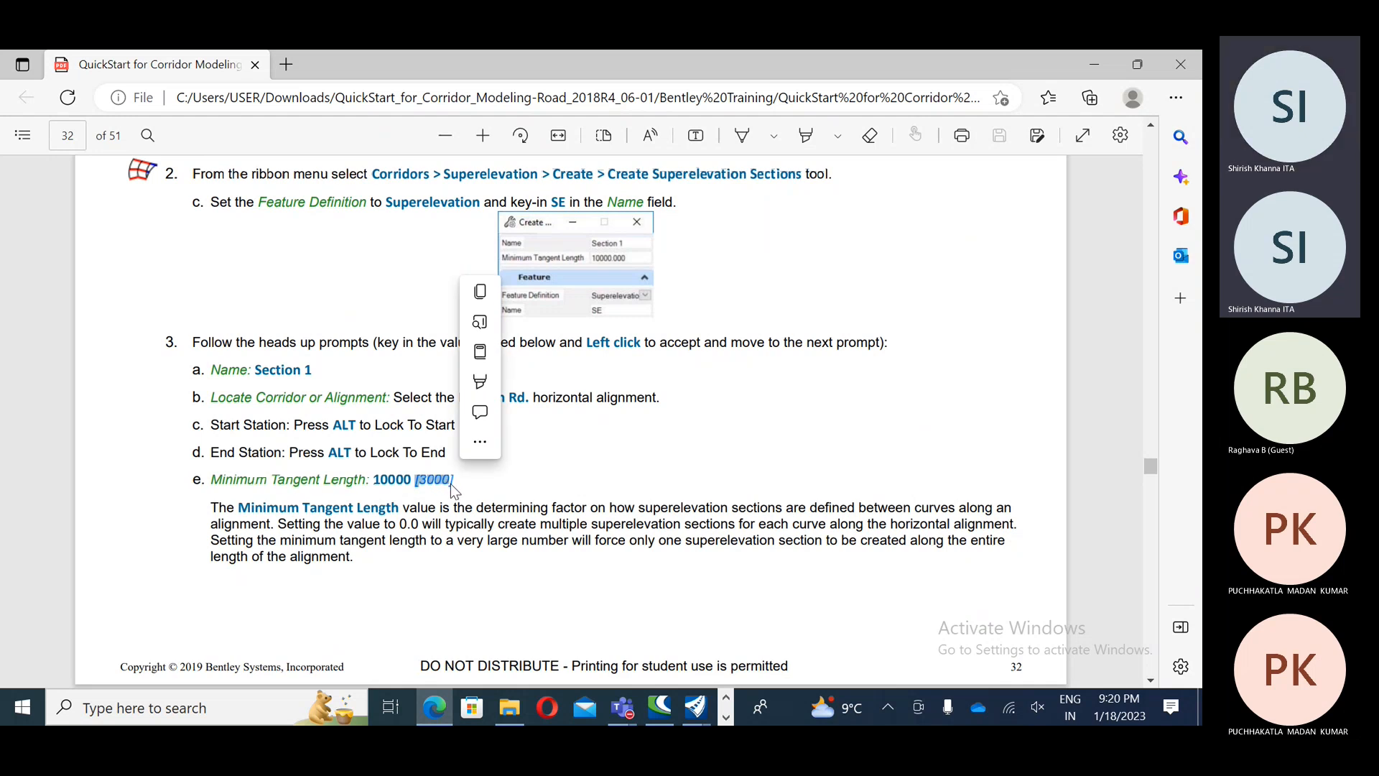
click(550, 474)
Step: Look back through the guide's earlier pages on reviewing and creating the right edge of shoulder point control
scroll(544, 451, up, 6)
scroll(543, 450, up, 15)
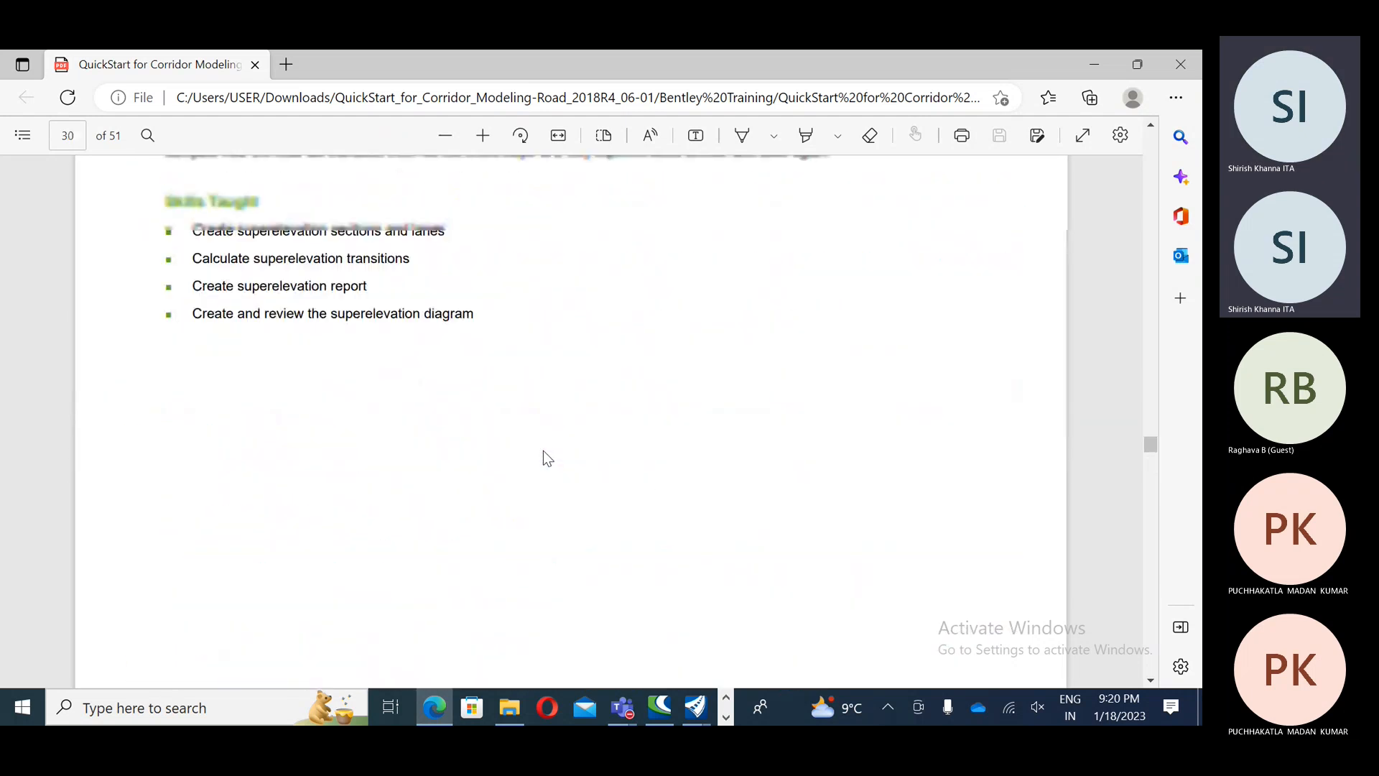
scroll(544, 452, up, 15)
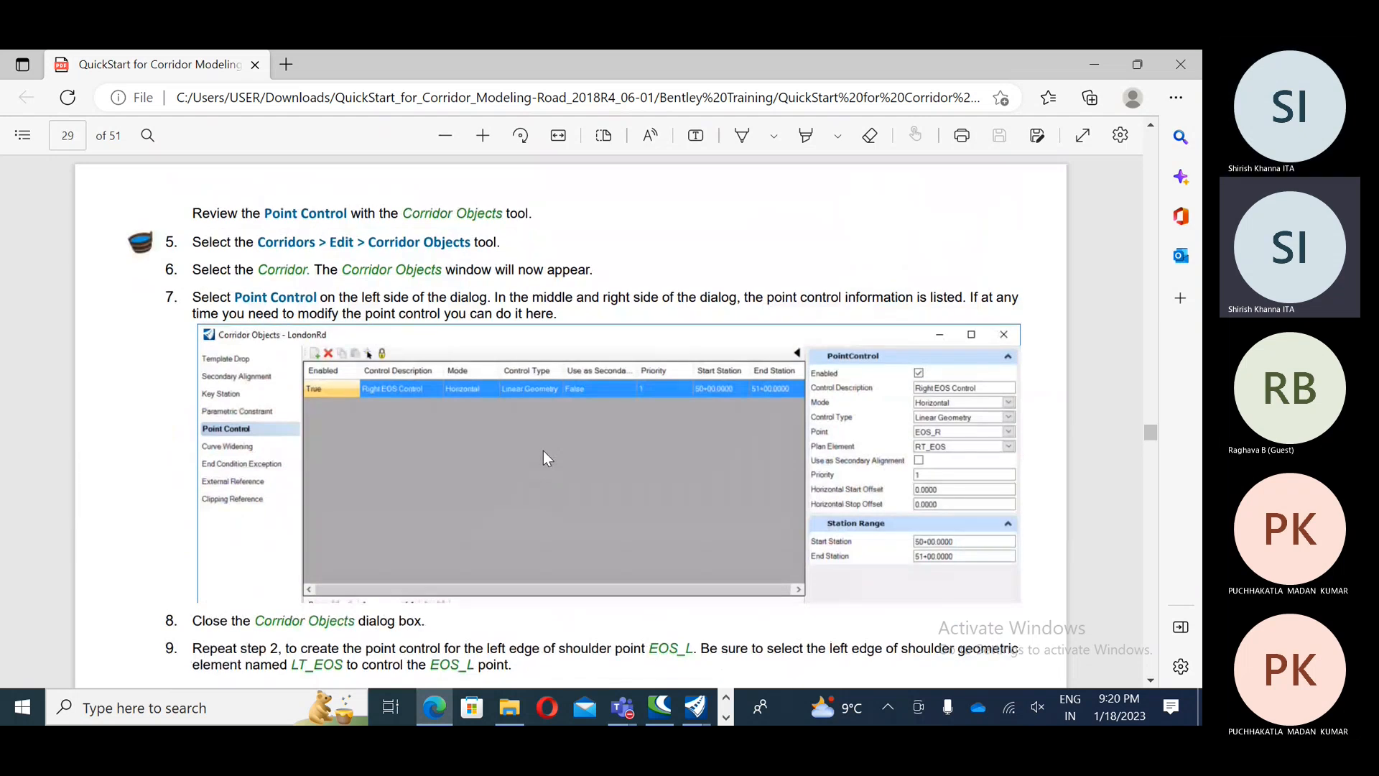
scroll(543, 450, up, 6)
scroll(544, 451, up, 15)
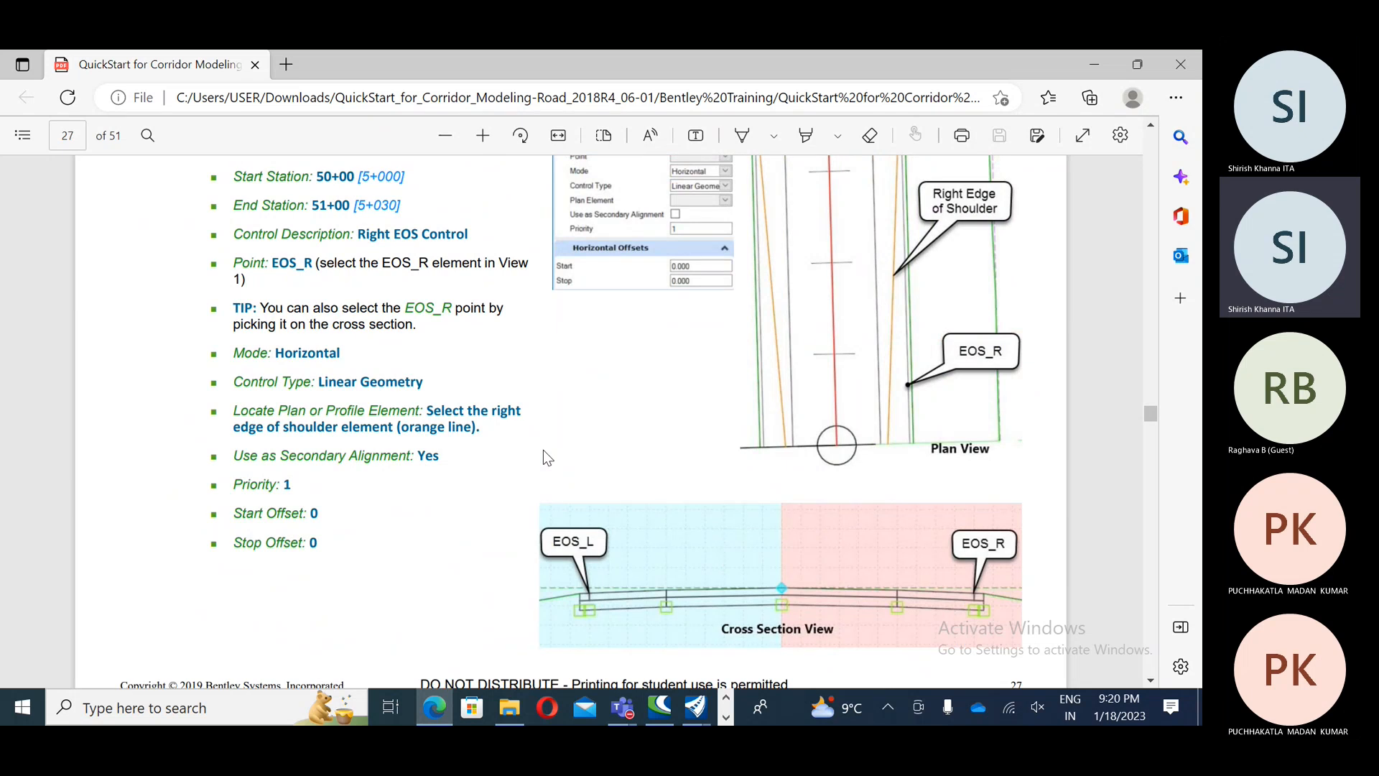
Step: Go back to the superelevation section instructions on page 32 of the guide and check the Minimum Tangent Length entry
scroll(543, 450, down, 20)
scroll(543, 450, down, 20)
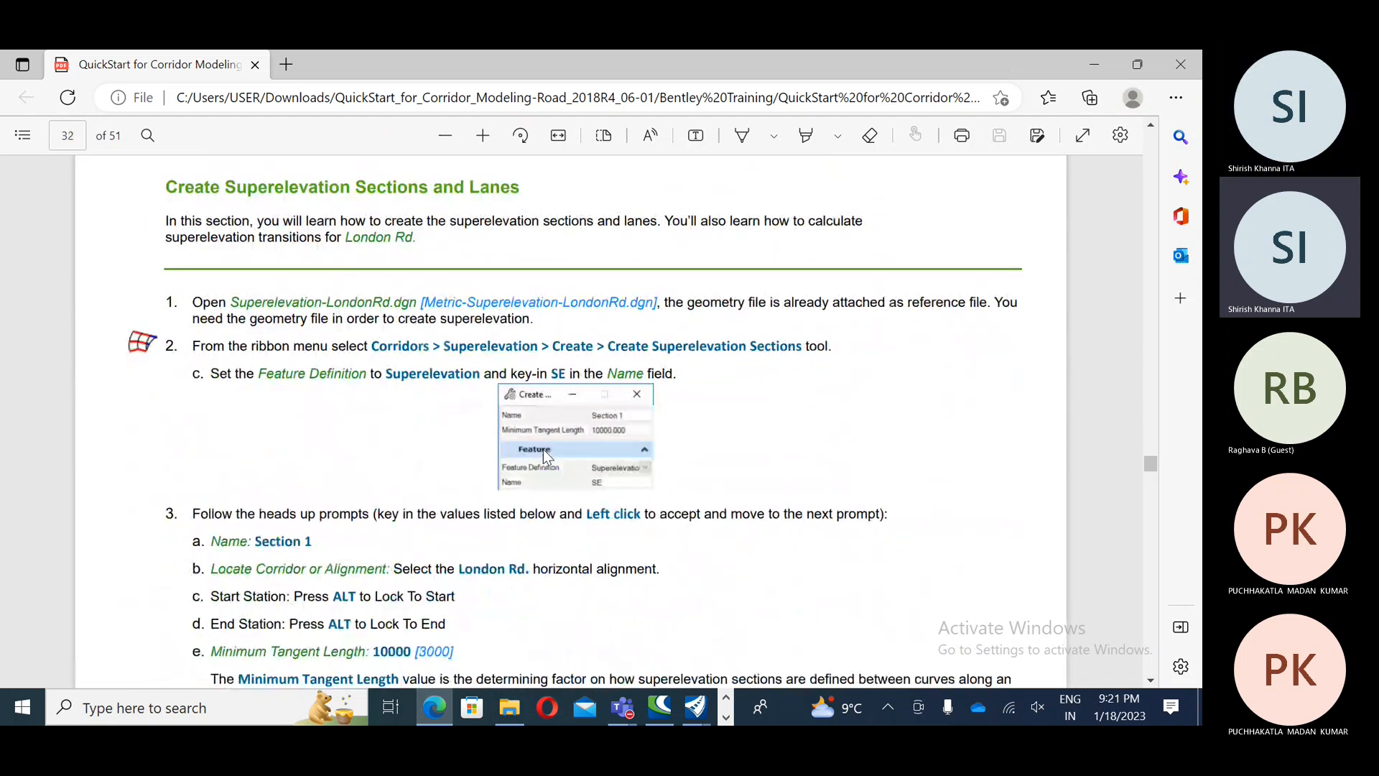
scroll(543, 450, down, 4)
drag(374, 395, 453, 397)
click(533, 394)
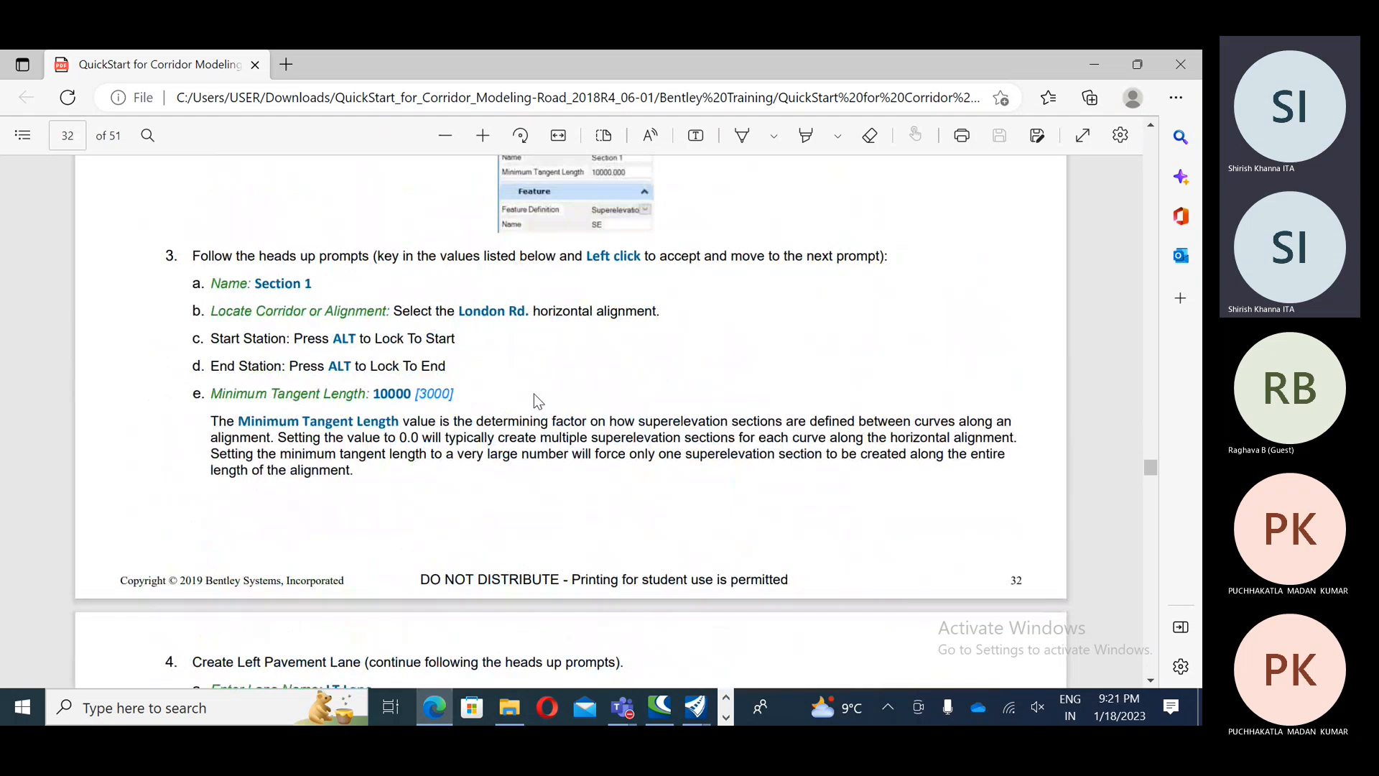
Step: Read the guide's left and right pavement lane instructions, checking the side of centerline, width and normal cross slope
scroll(474, 391, down, 3)
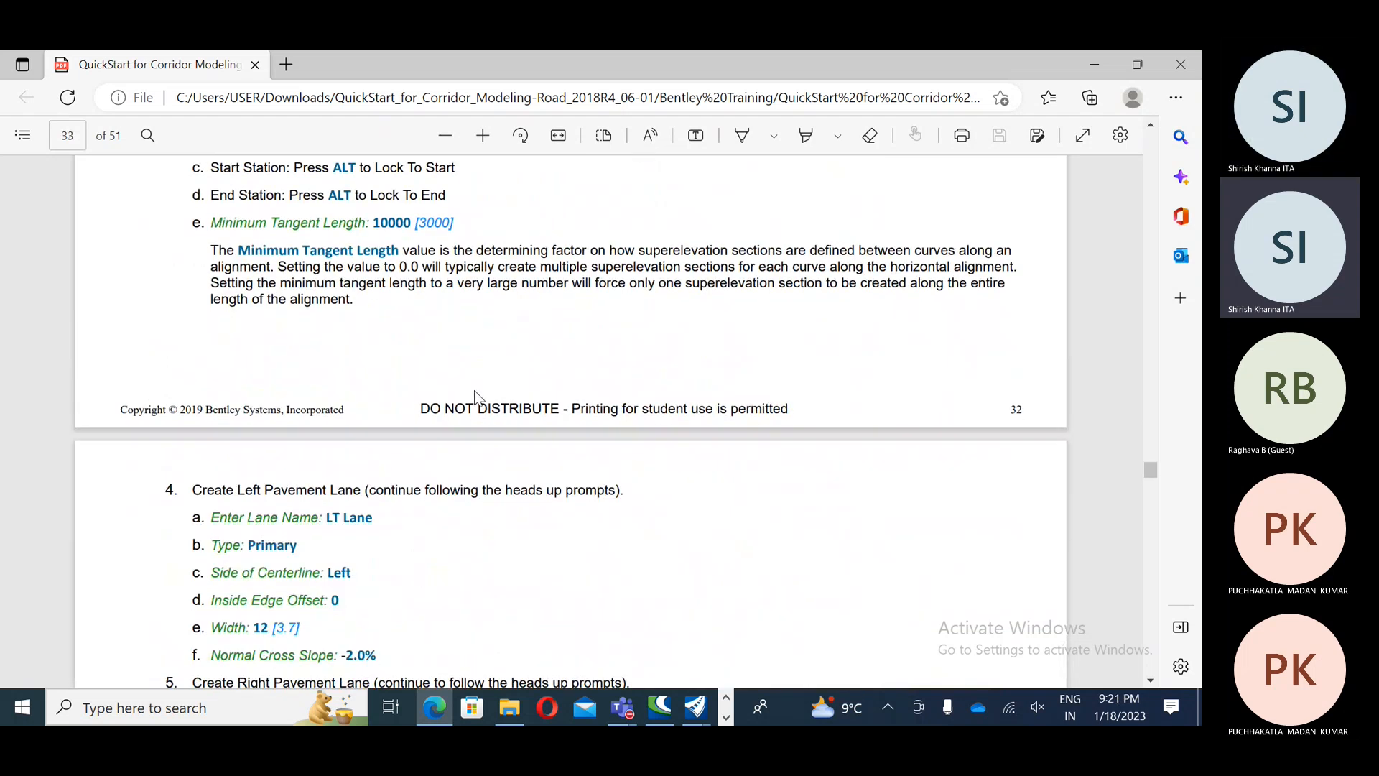
scroll(474, 390, down, 3)
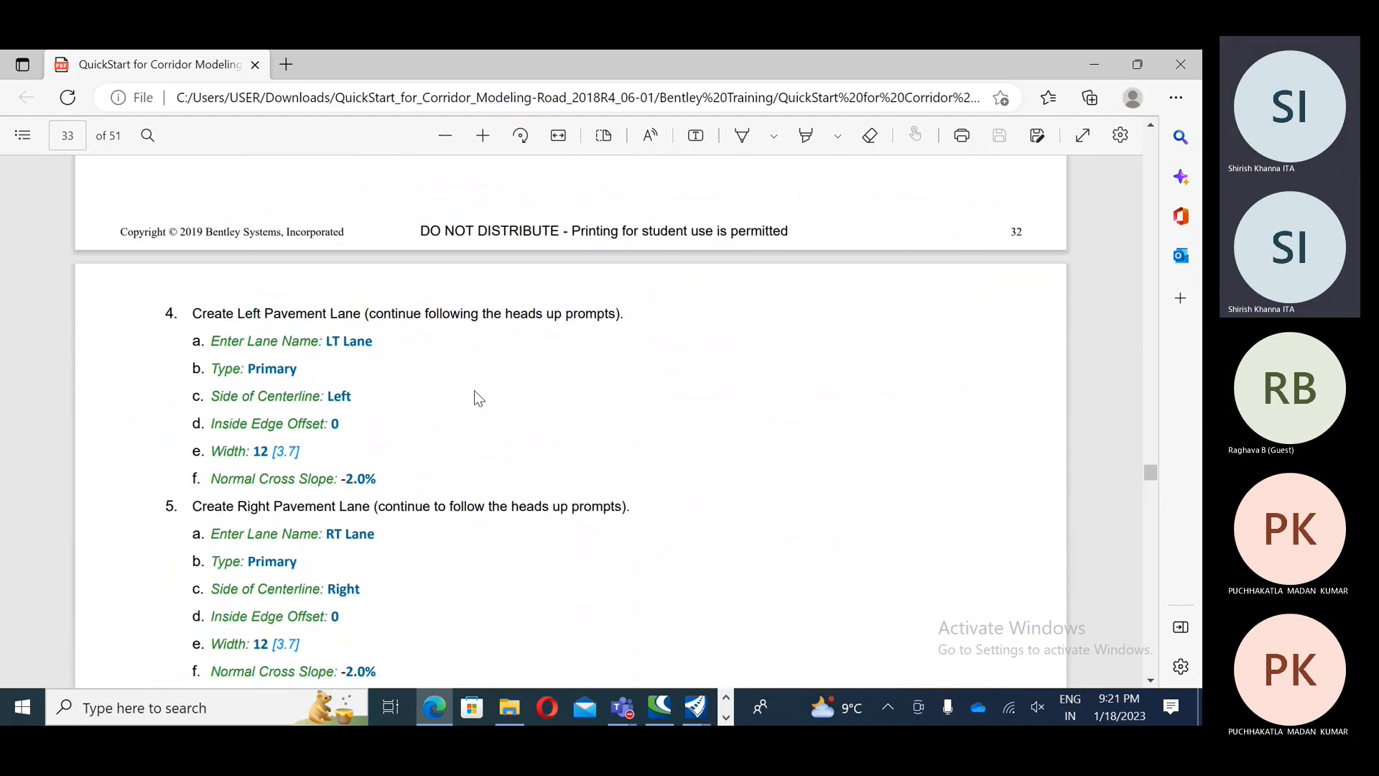
scroll(474, 390, down, 1)
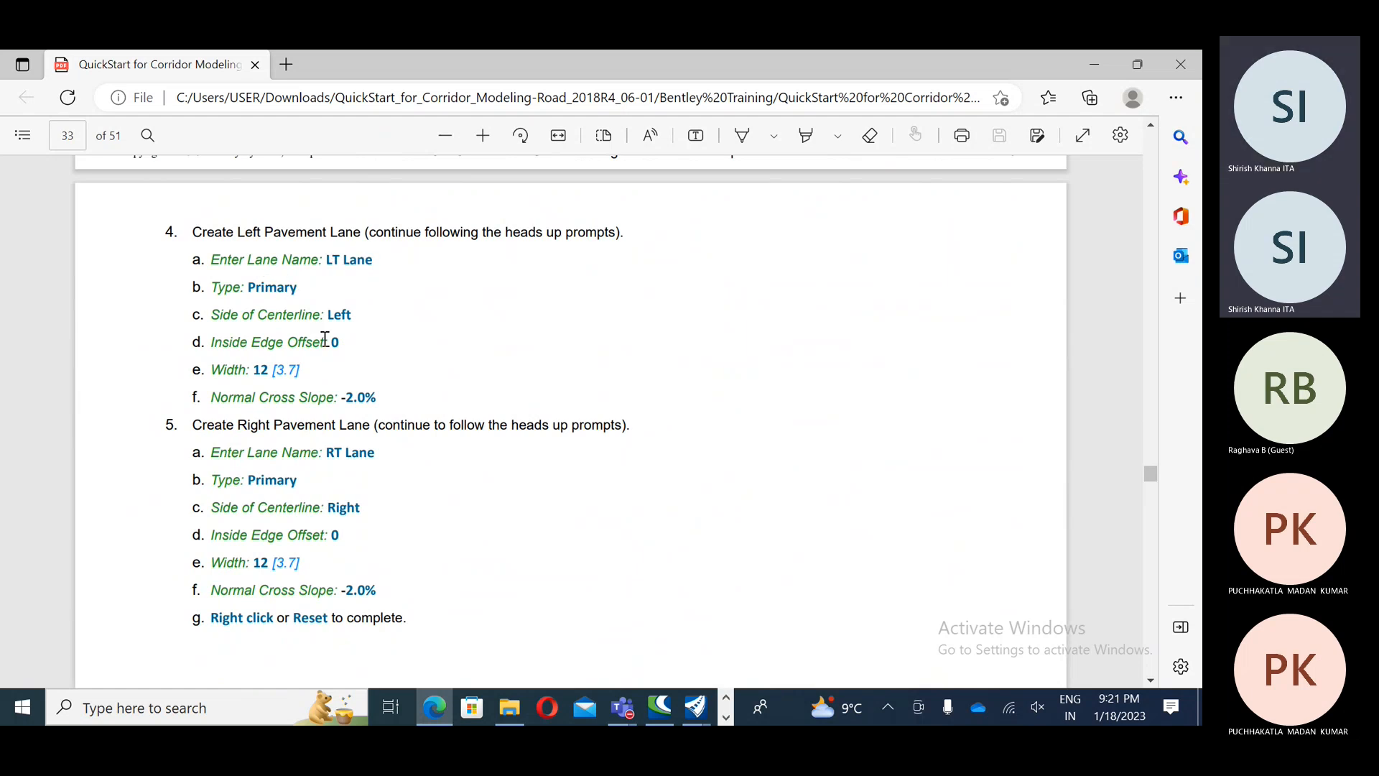
double_click(334, 316)
drag(273, 370, 295, 367)
click(424, 385)
drag(350, 397, 377, 398)
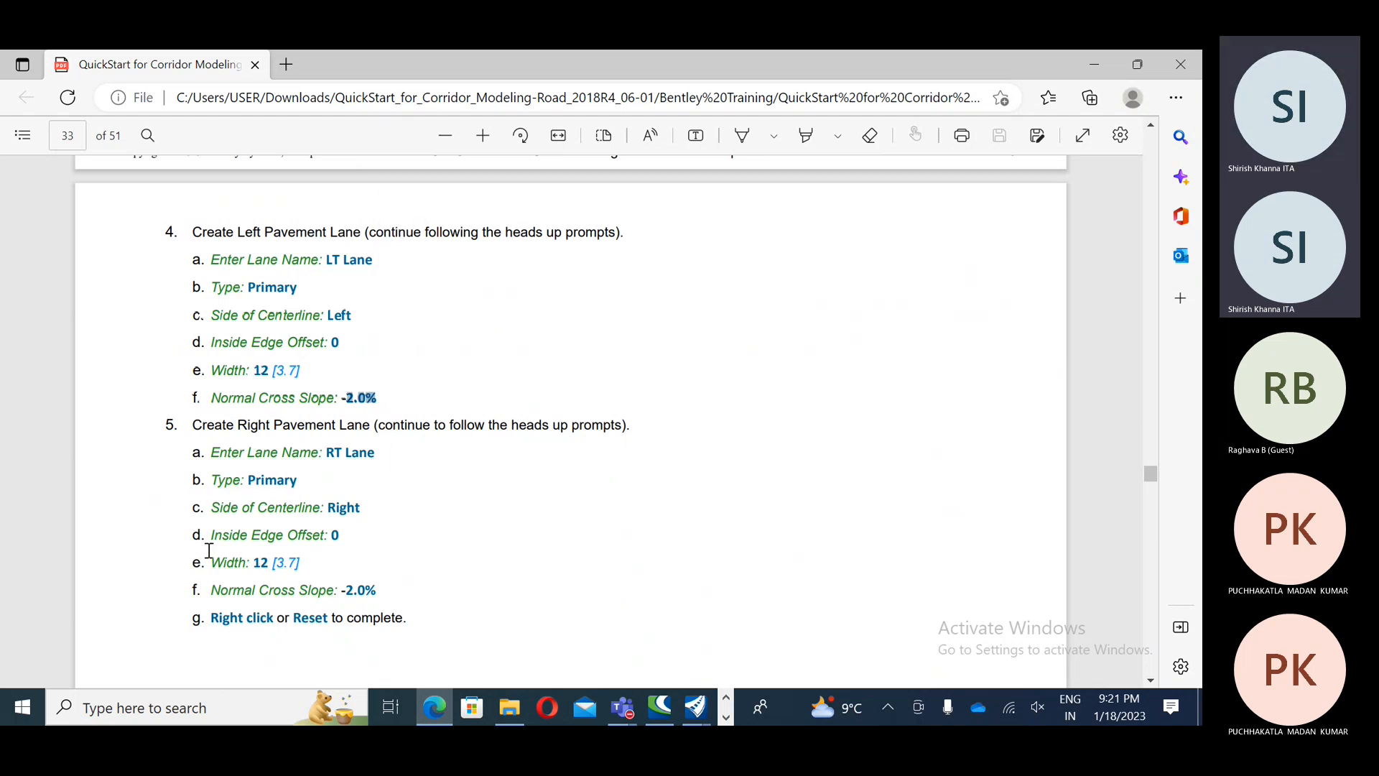
Step: In OpenRoads Designer, start Create Superelevation Sections with a minimum tangent length of 3000 and accept the name Section
click(1087, 72)
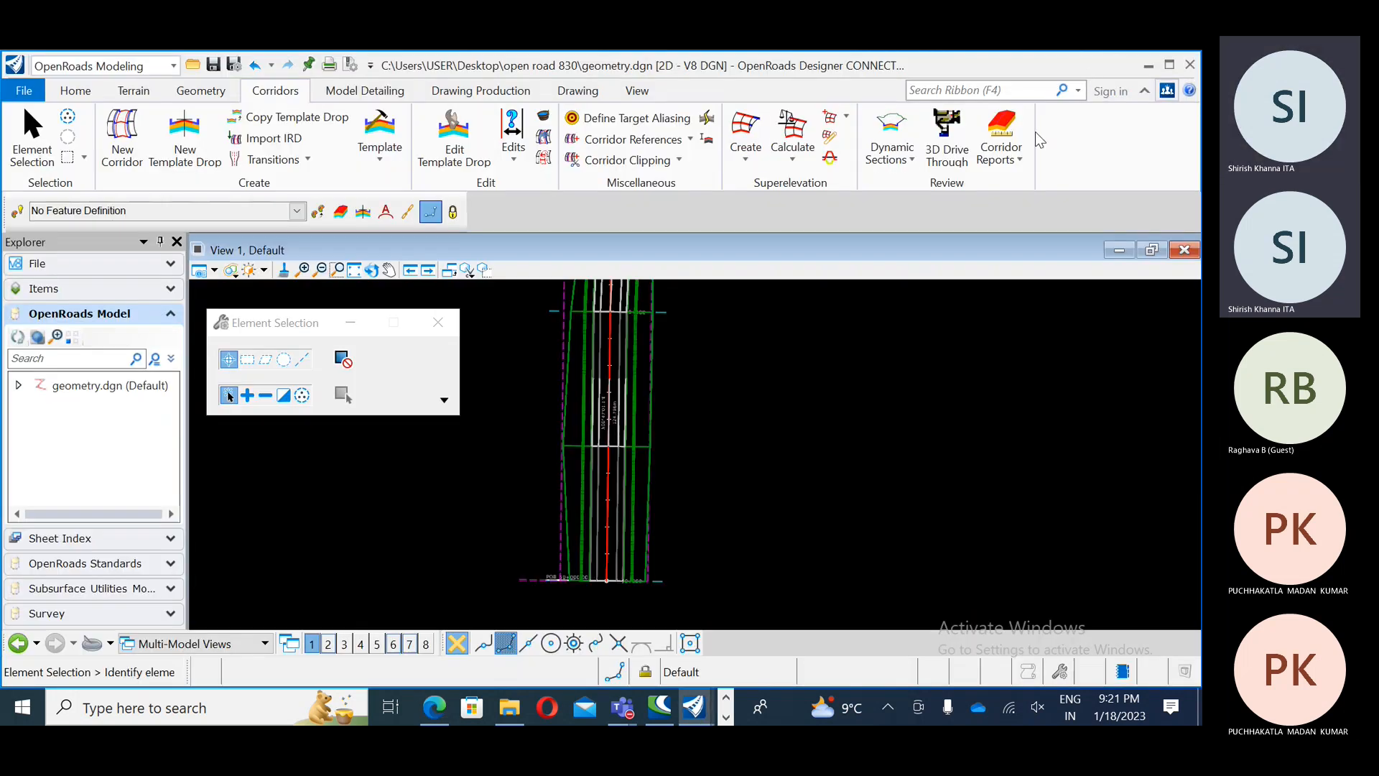
click(745, 155)
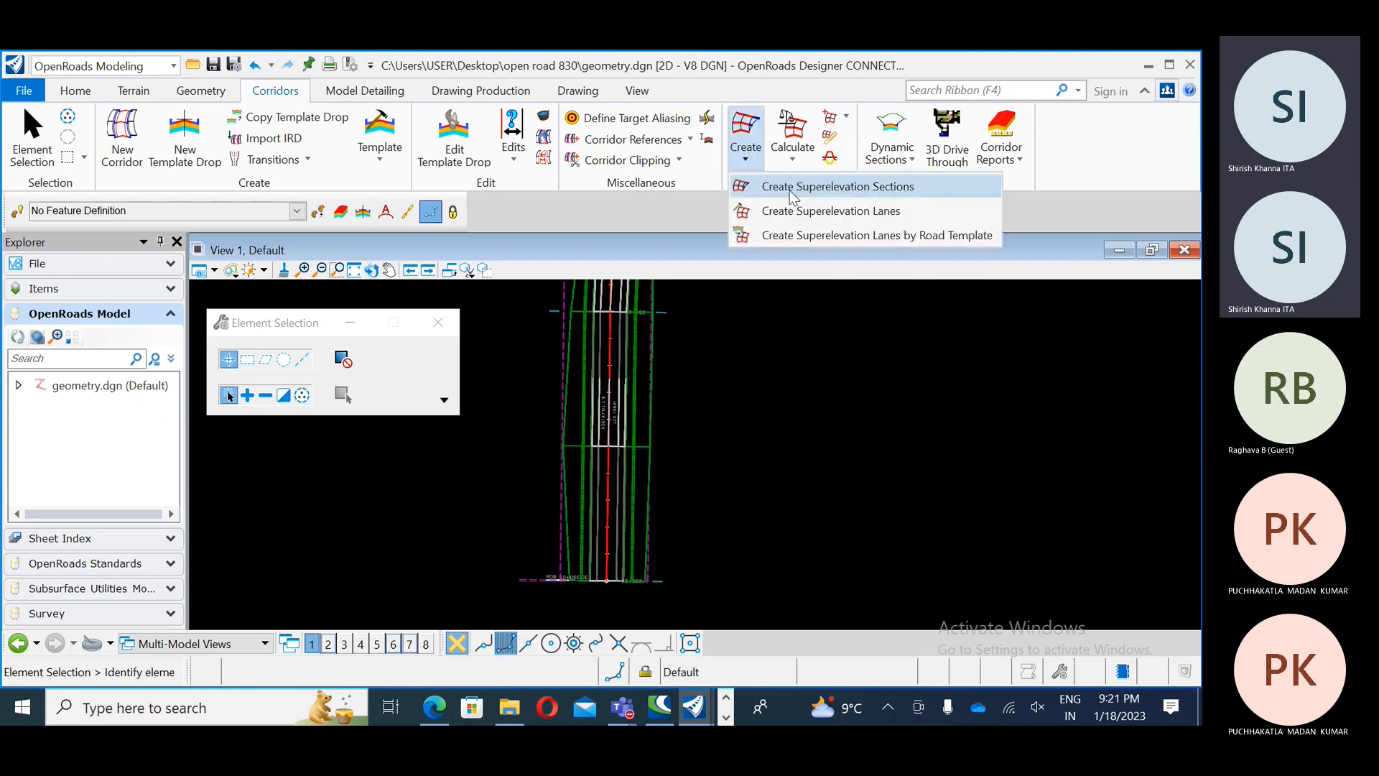
click(838, 187)
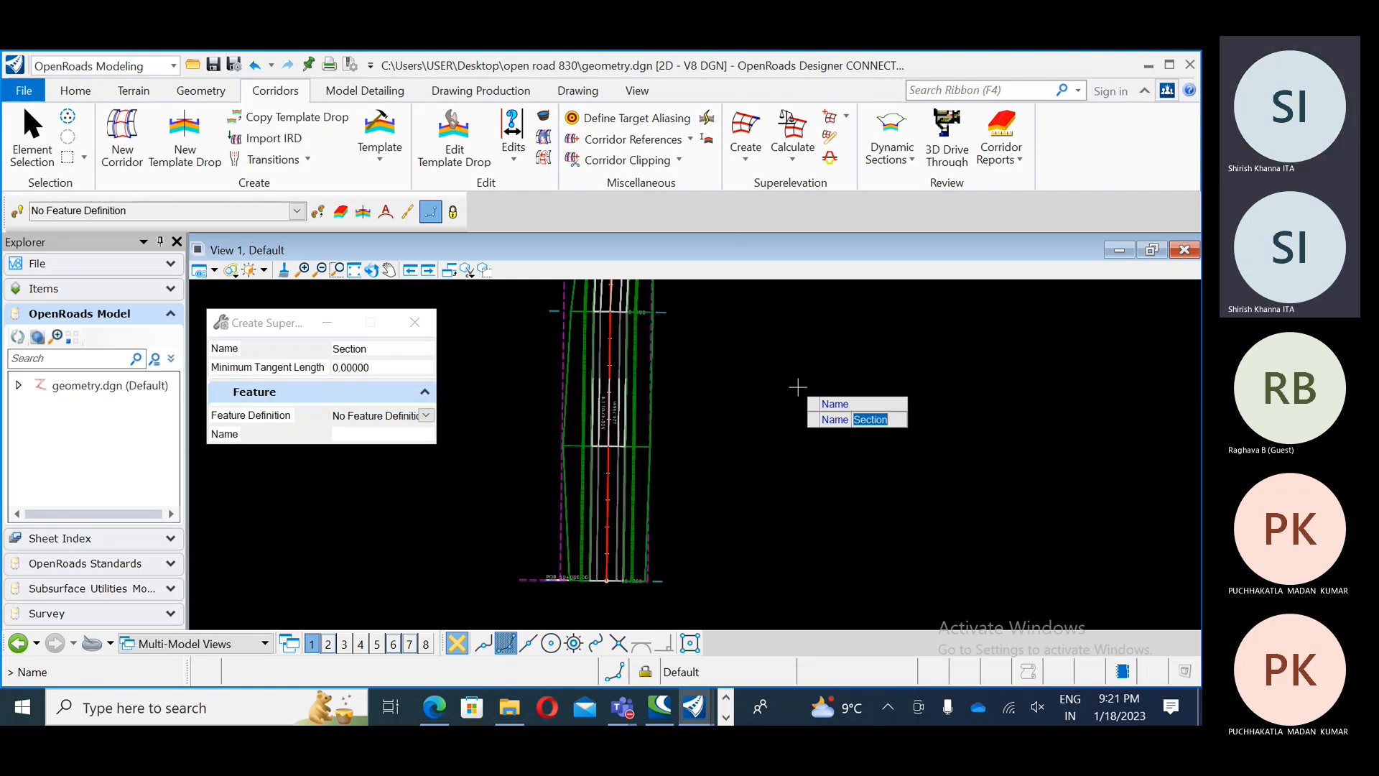
click(303, 377)
text(3)
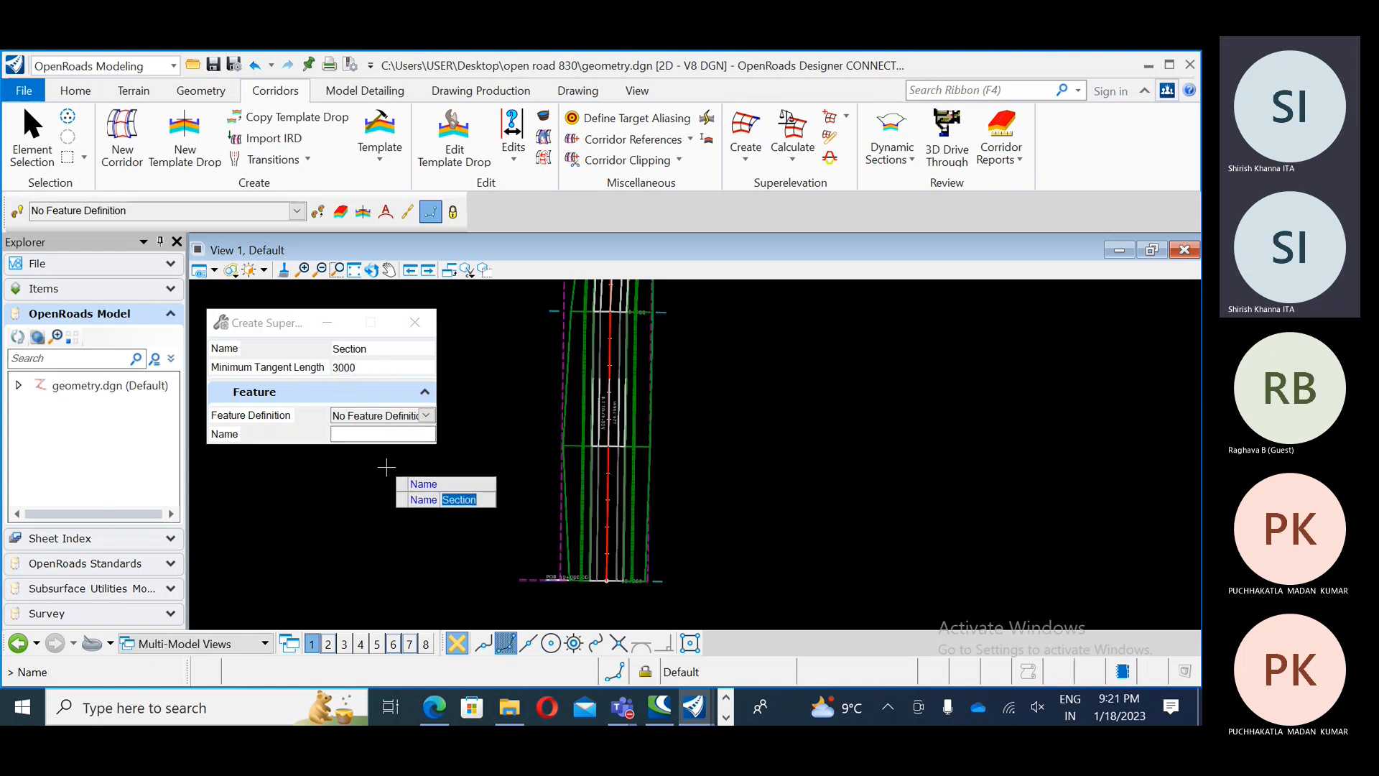
click(386, 467)
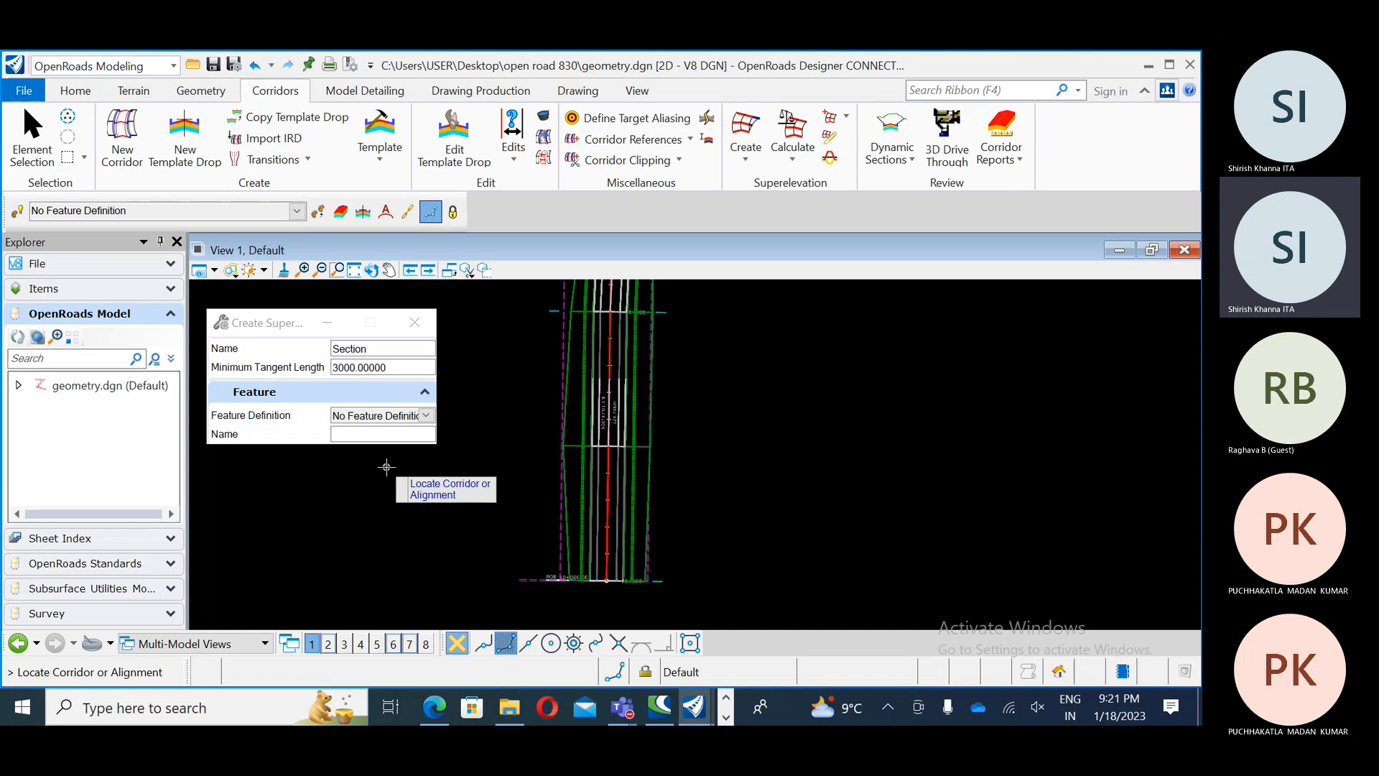
Step: Set the superelevation's feature definition to Superelevation with the name SE, and select the road corridor as its reference
click(426, 416)
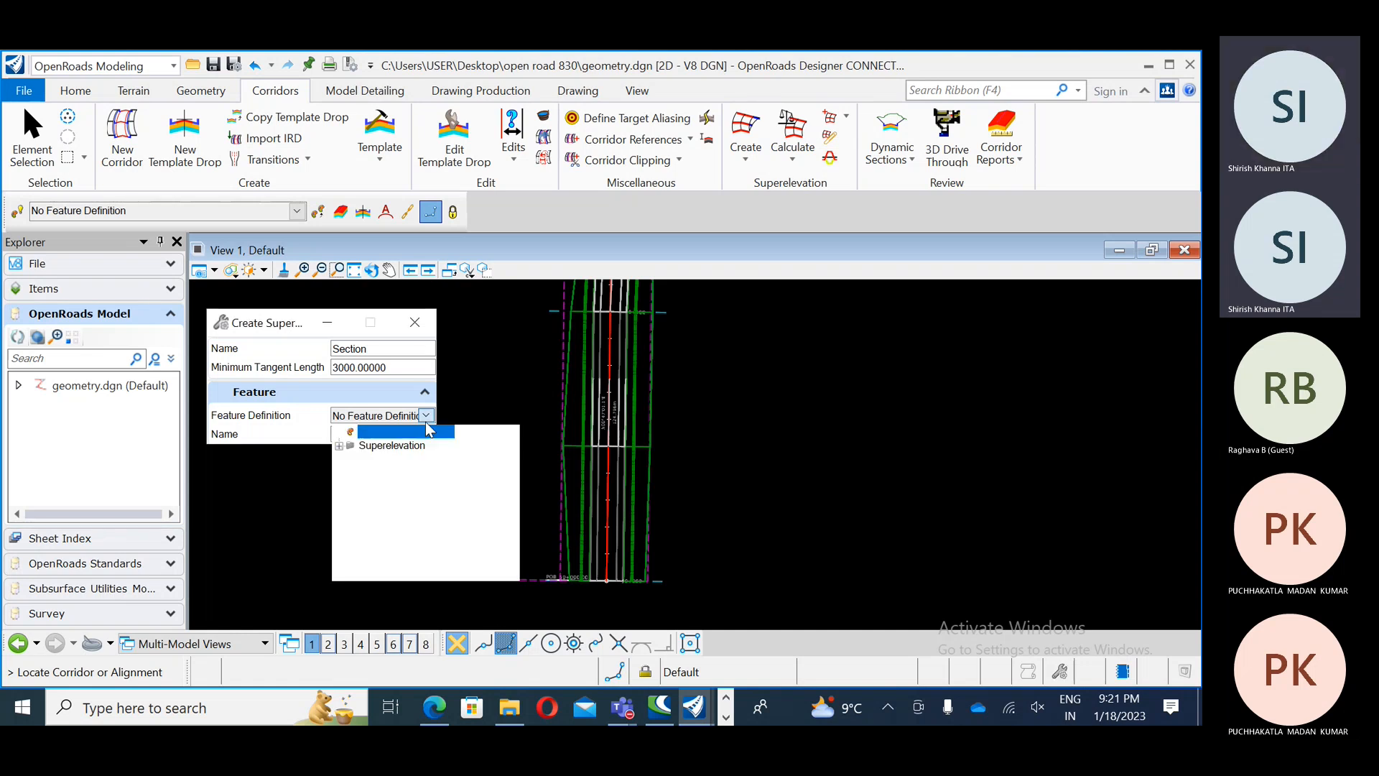
click(339, 446)
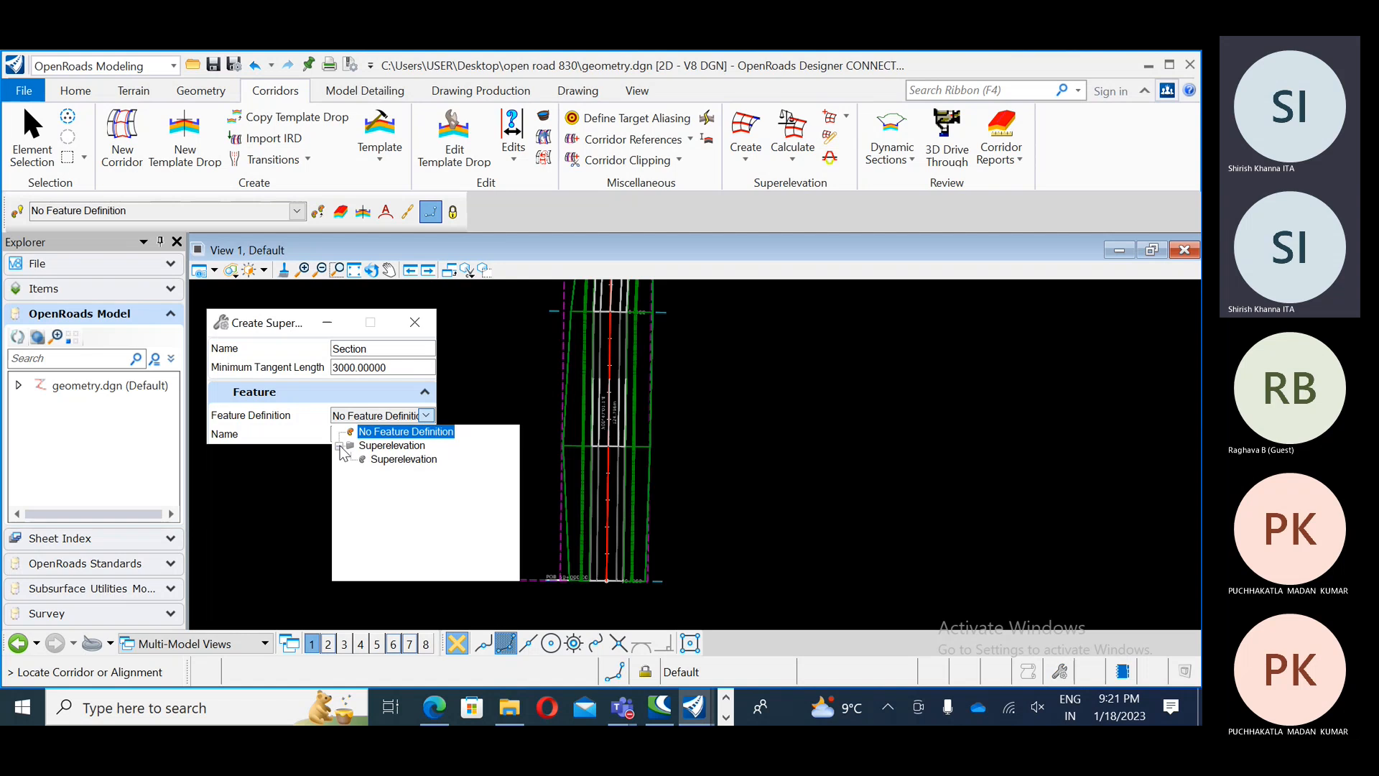
click(386, 459)
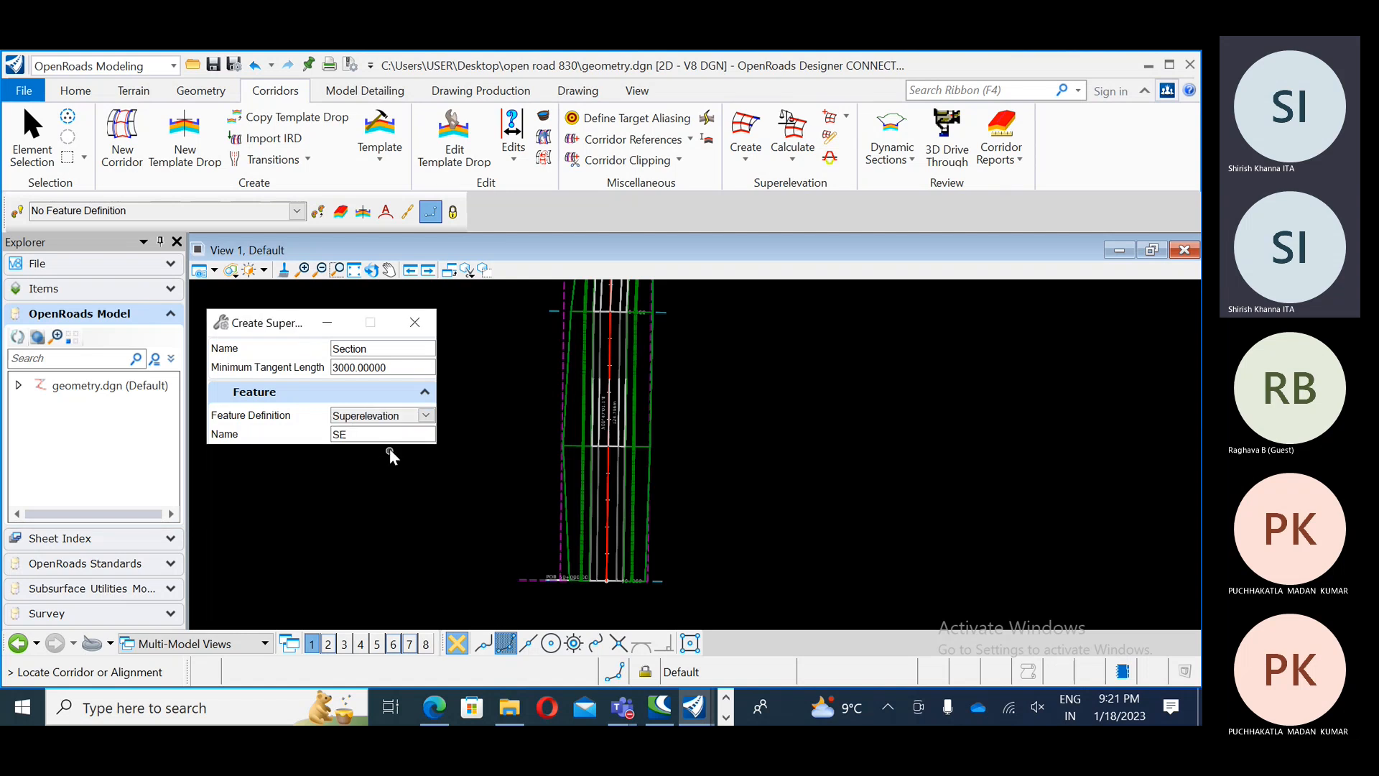
click(363, 434)
text(SE)
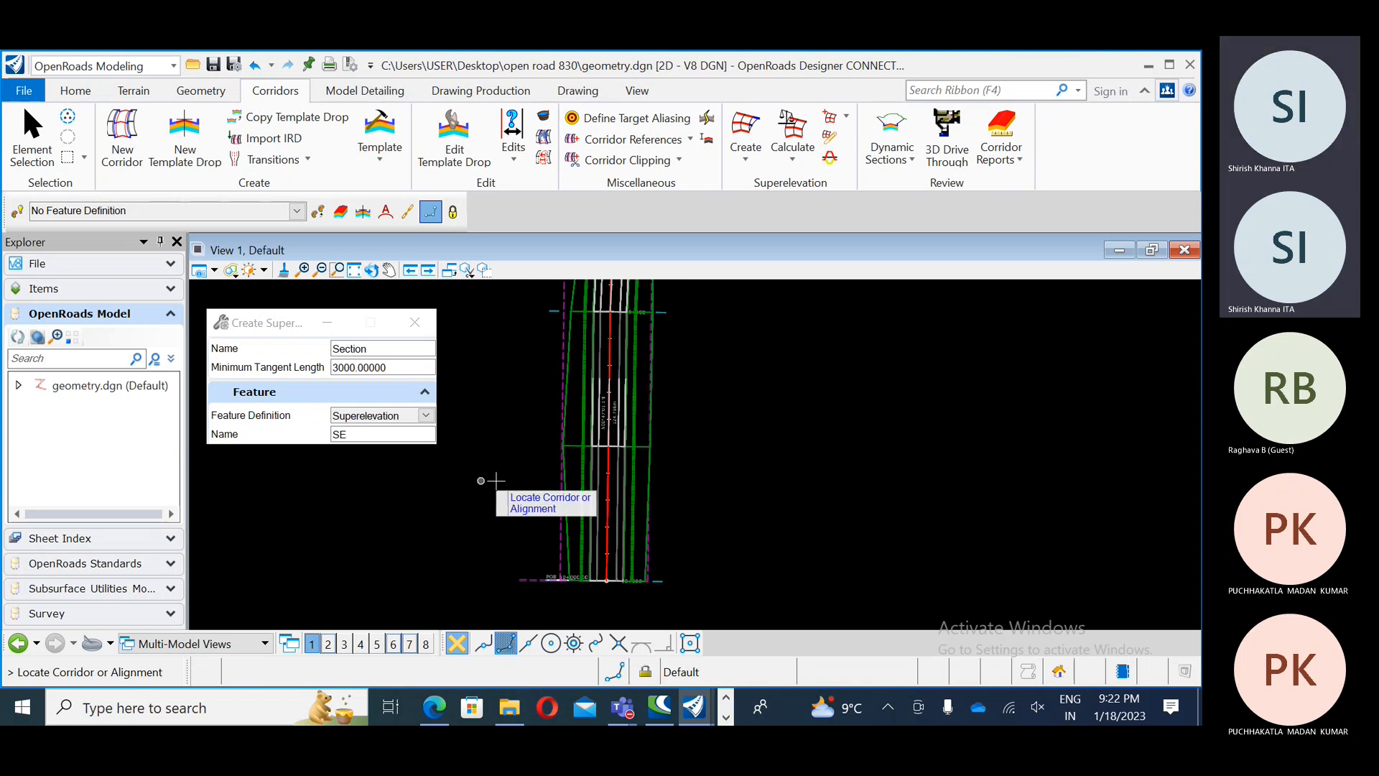
click(565, 498)
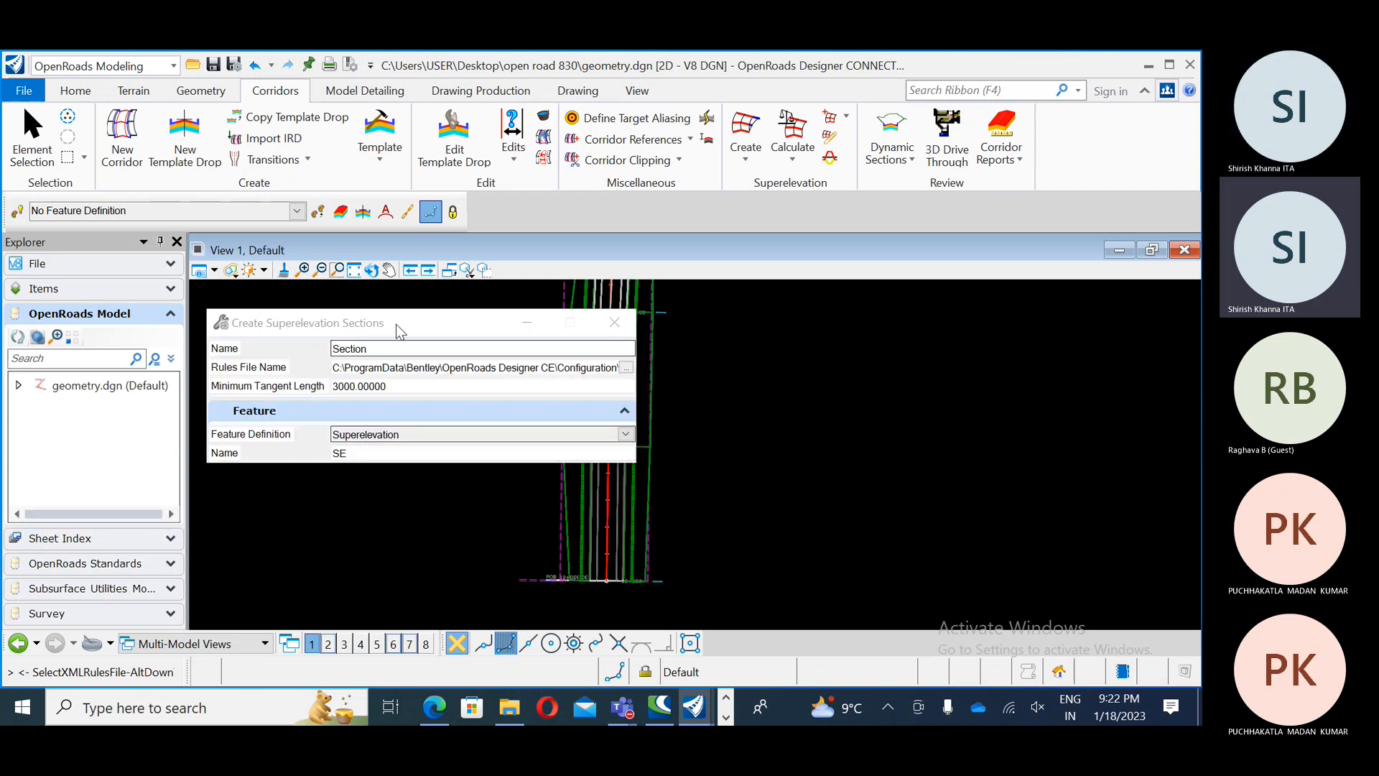
drag(414, 322, 409, 242)
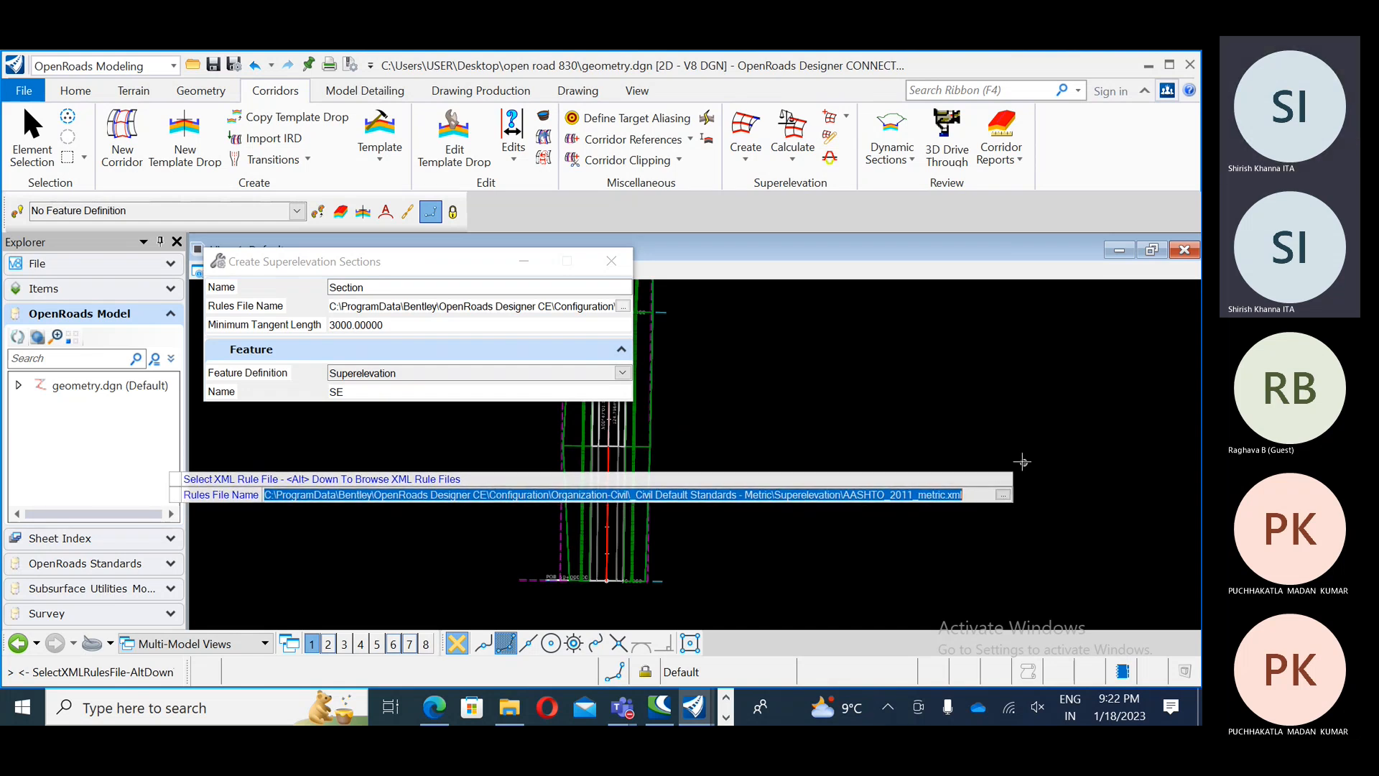
Step: Load the AASHTO_2011_metric superelevation rules file, accept the 3000 minimum tangent length and finish creating the superelevation sections
click(623, 306)
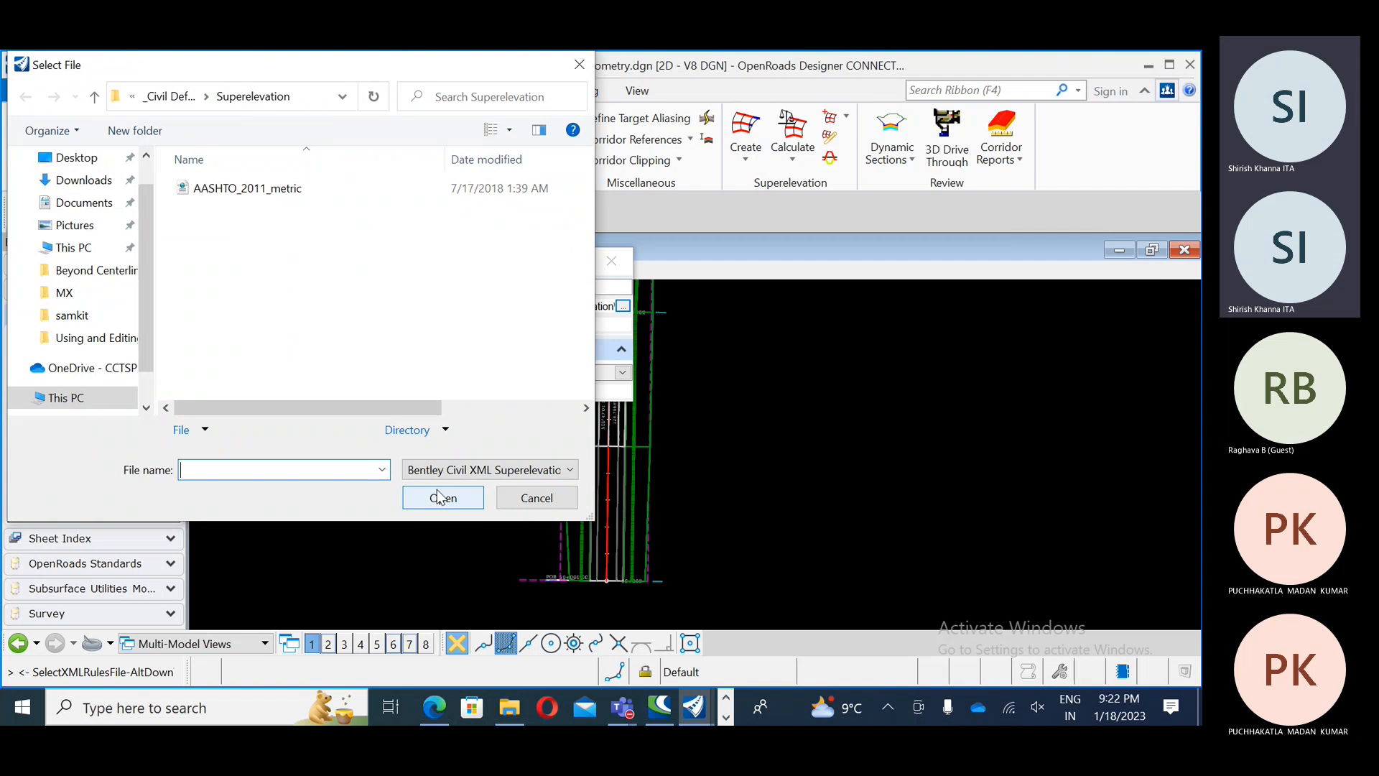
click(536, 497)
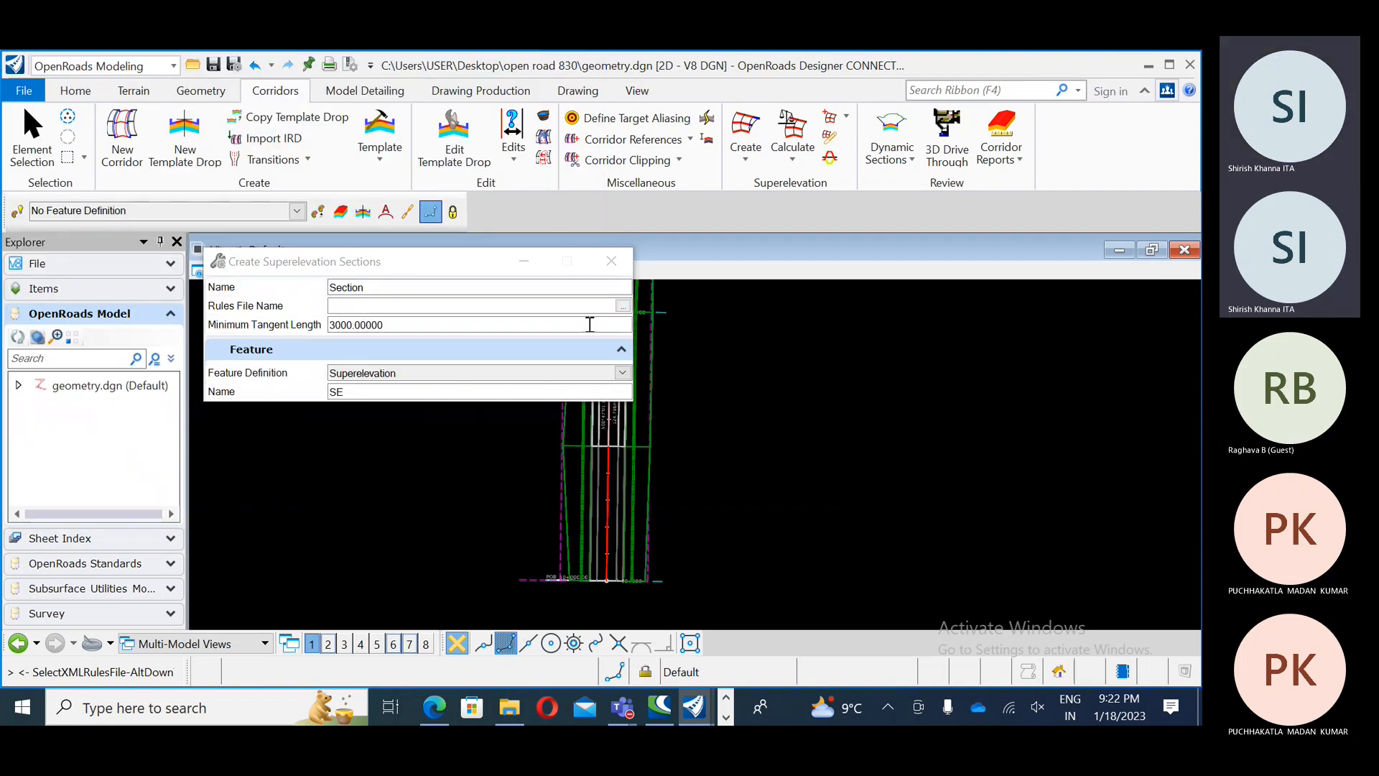
click(623, 305)
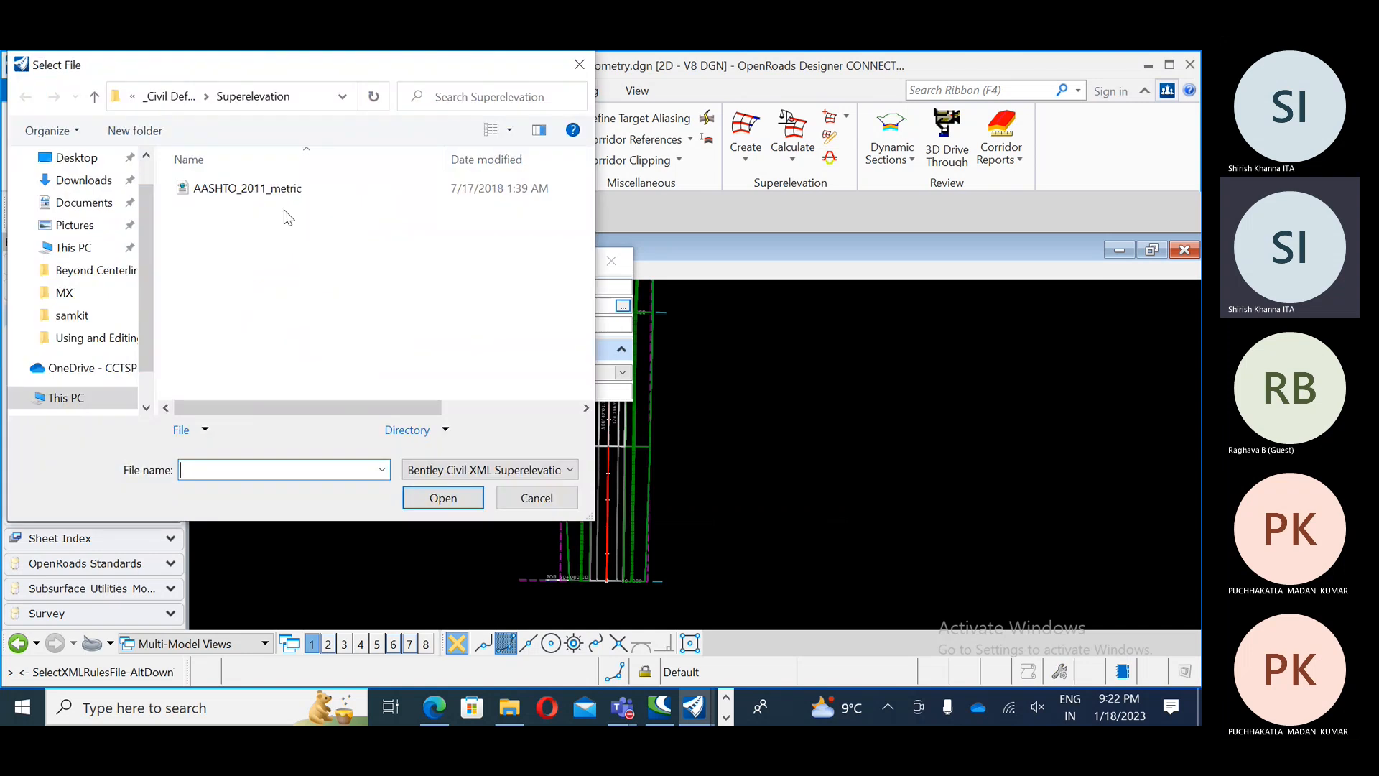
click(275, 193)
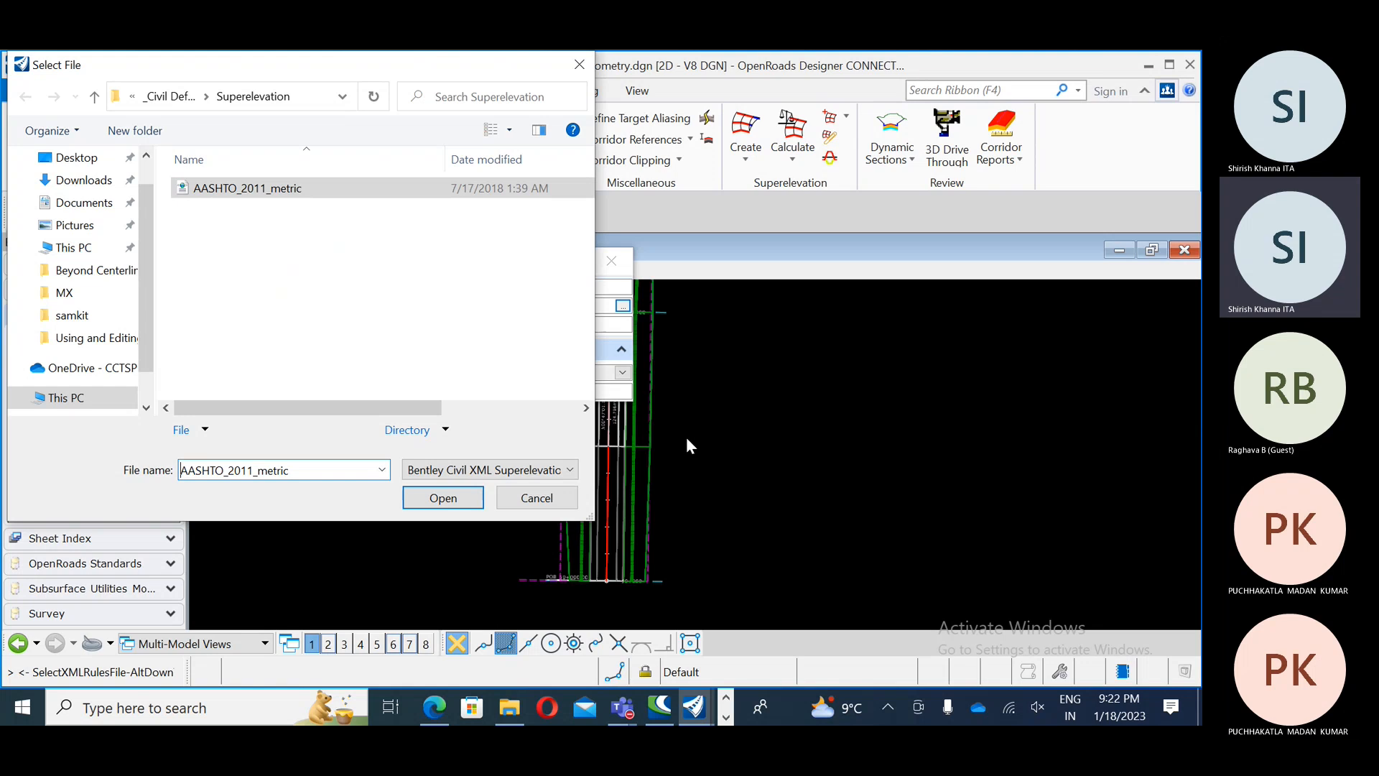
click(444, 499)
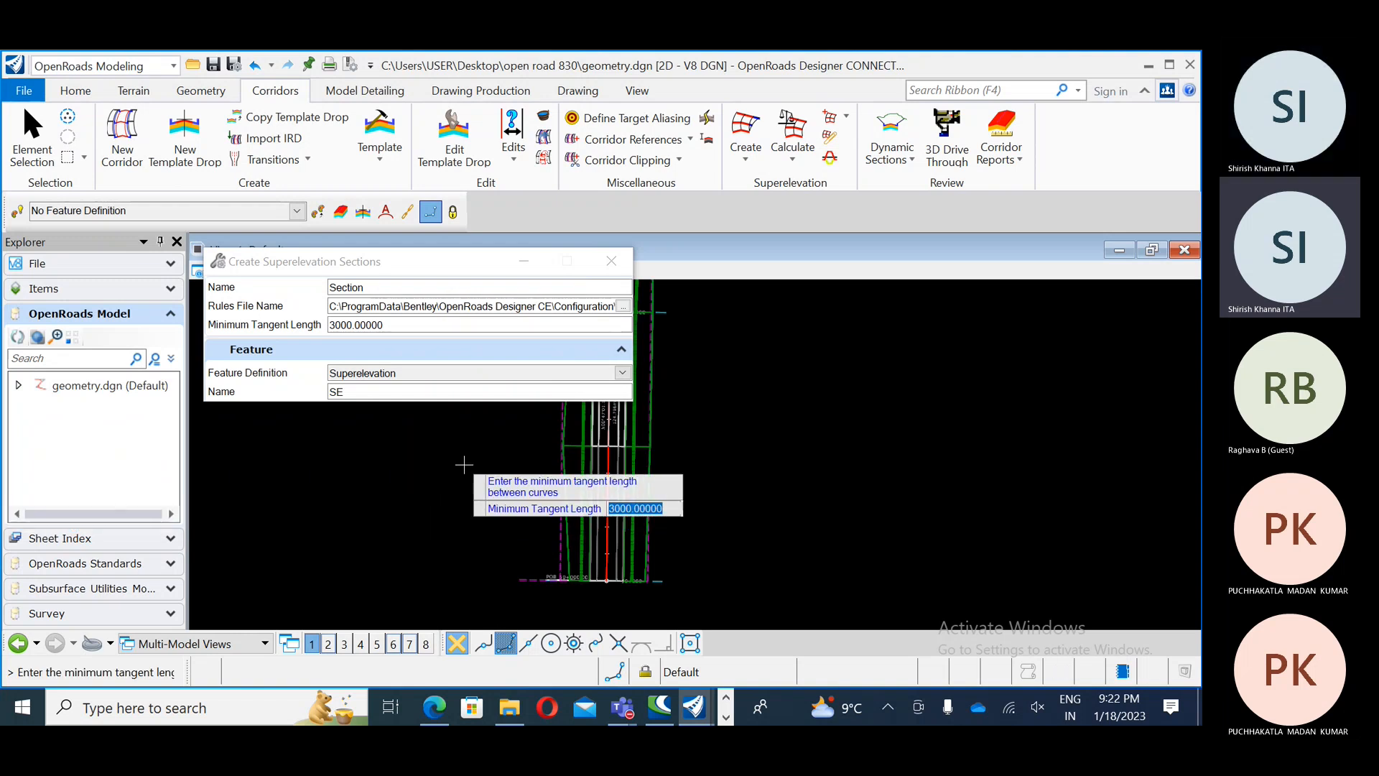
click(364, 461)
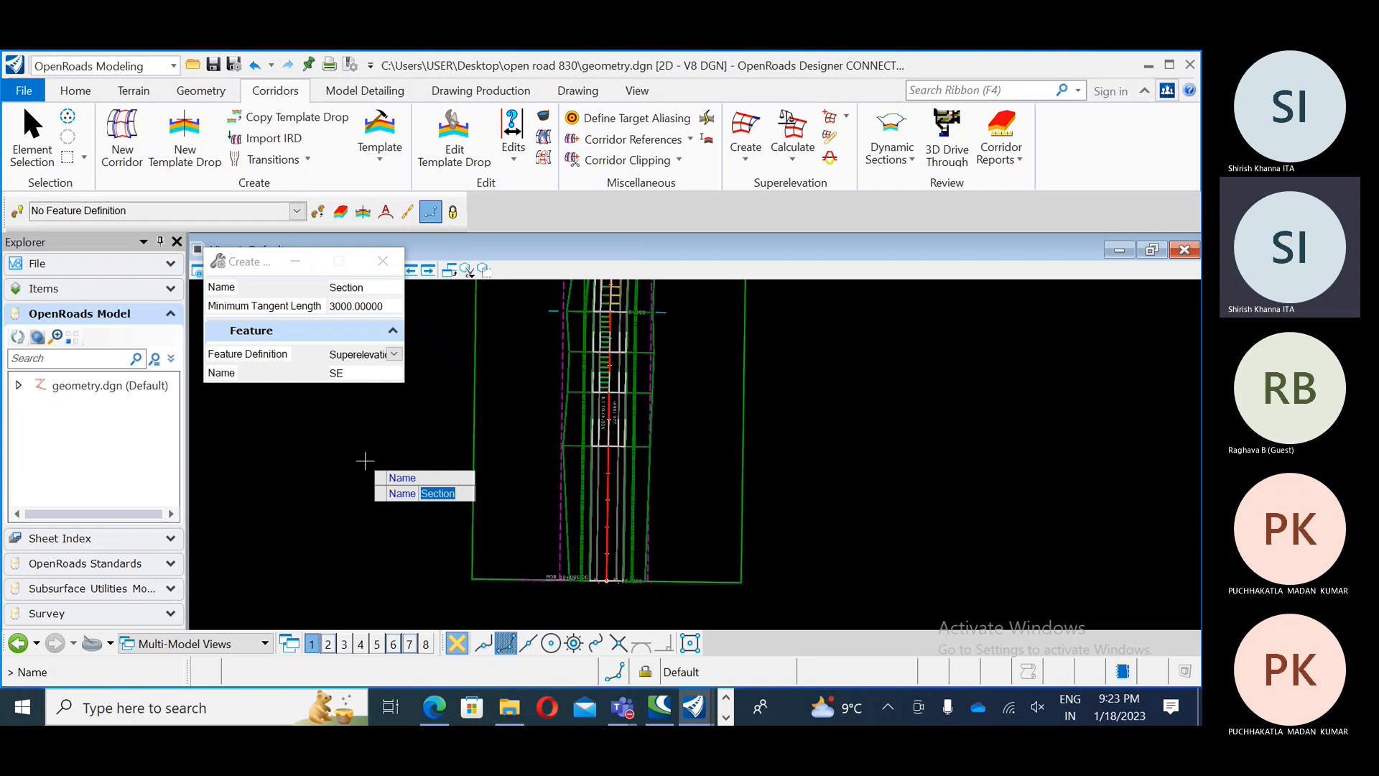
click(383, 261)
Step: Examine the superelevation lanes drawn along the corridor around the first curve, from station 50+100 past PC 50+124.796
middle_drag(524, 444, 432, 634)
middle_drag(551, 490, 538, 546)
scroll(451, 421, up, 2)
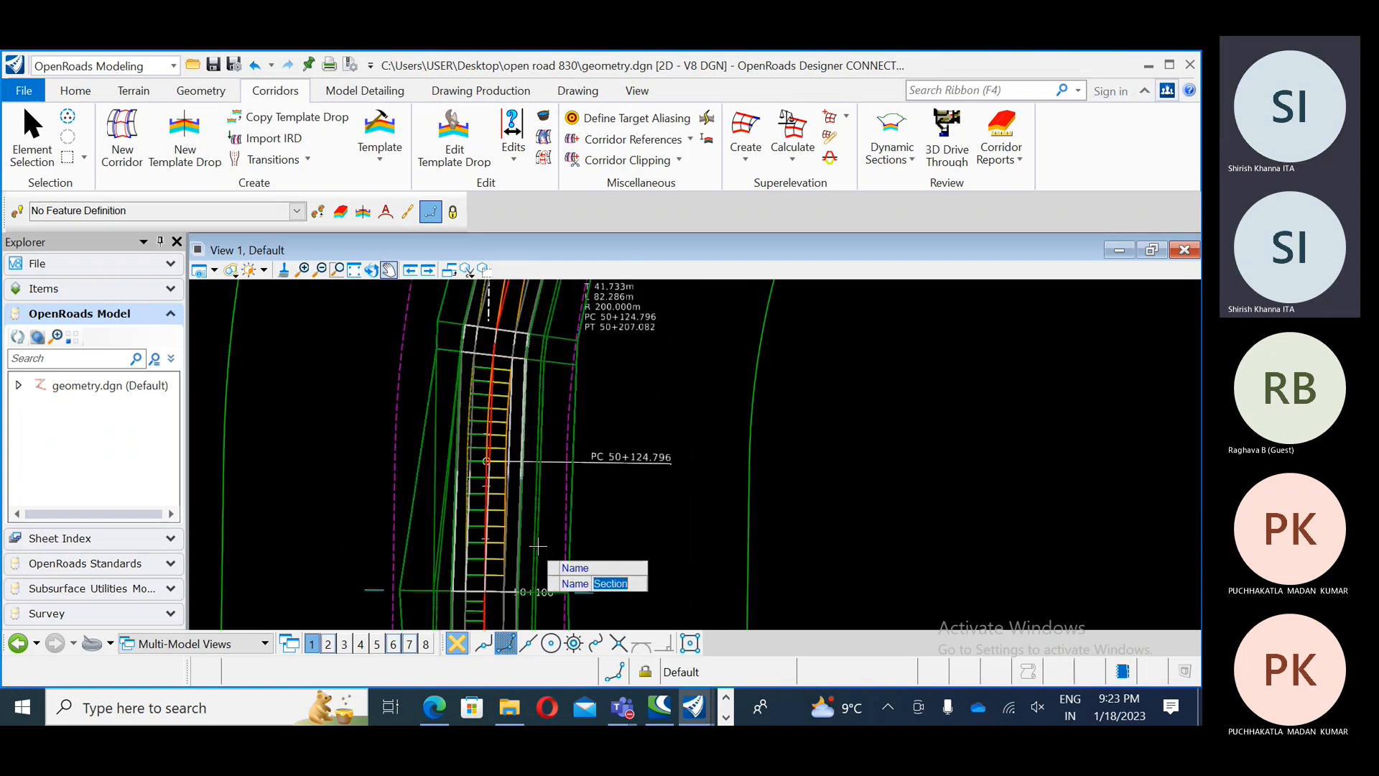
scroll(474, 414, up, 2)
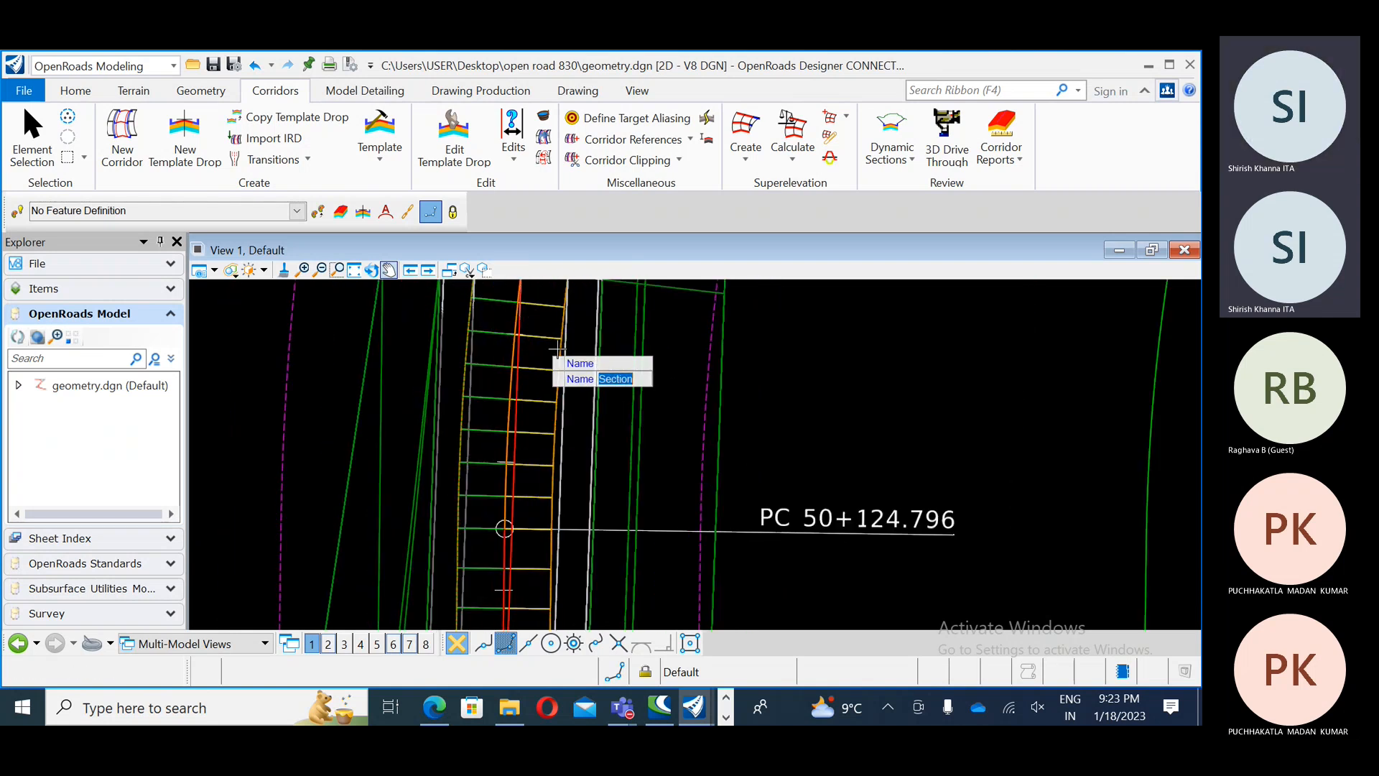
scroll(507, 429, down, 2)
key(Escape)
middle_drag(553, 484, 592, 303)
middle_drag(581, 451, 597, 283)
scroll(546, 431, down, 1)
middle_drag(568, 512, 549, 541)
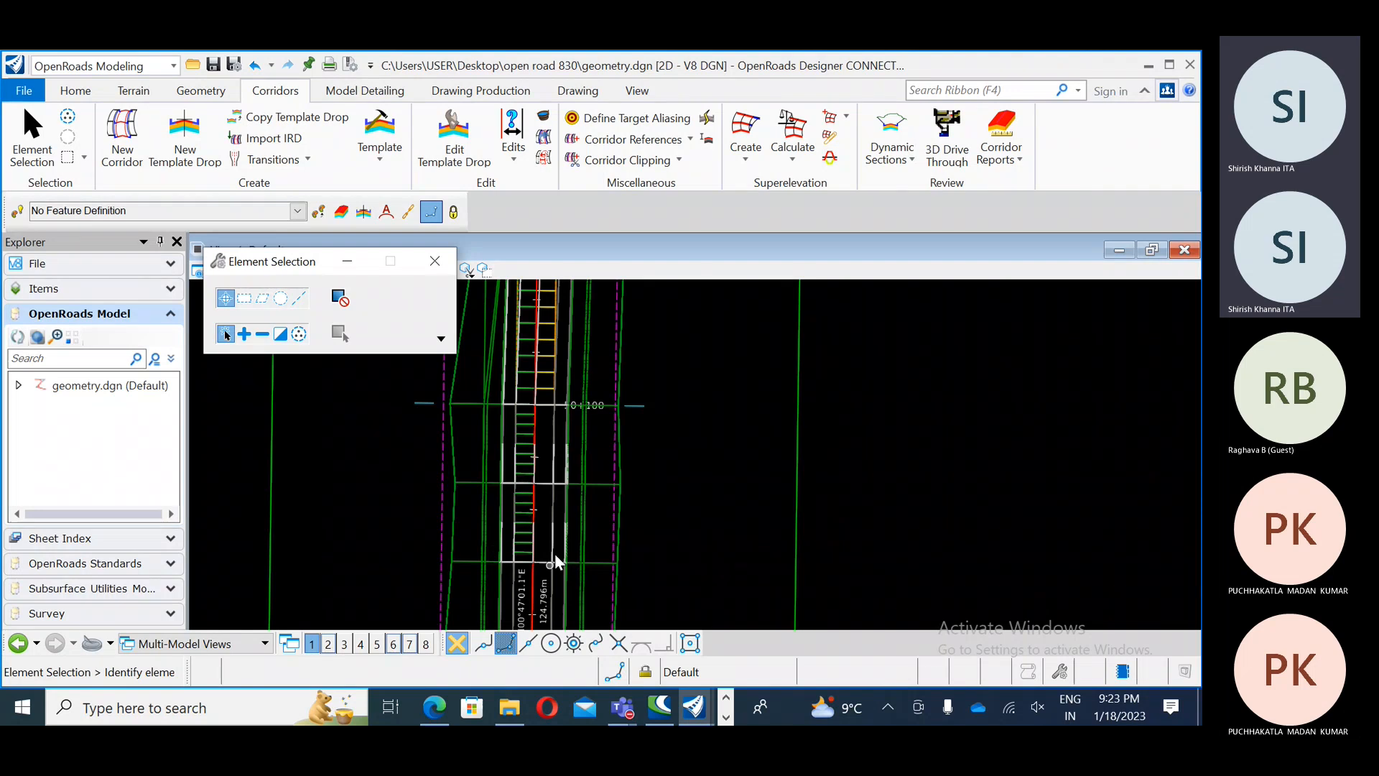
scroll(535, 566, down, 1)
scroll(588, 456, down, 2)
middle_drag(600, 439, 582, 530)
scroll(539, 466, up, 5)
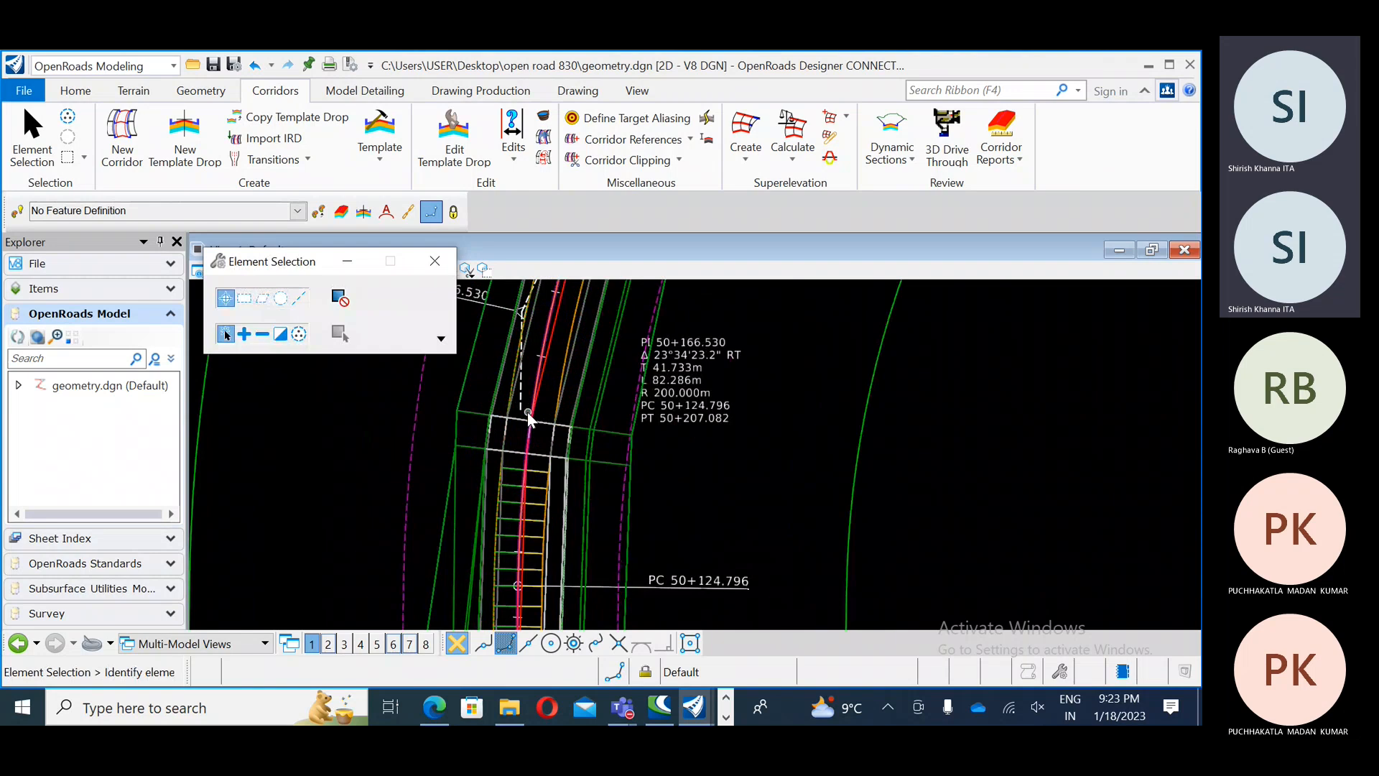
scroll(532, 421, down, 3)
middle_drag(526, 514, 528, 477)
middle_drag(585, 405, 554, 551)
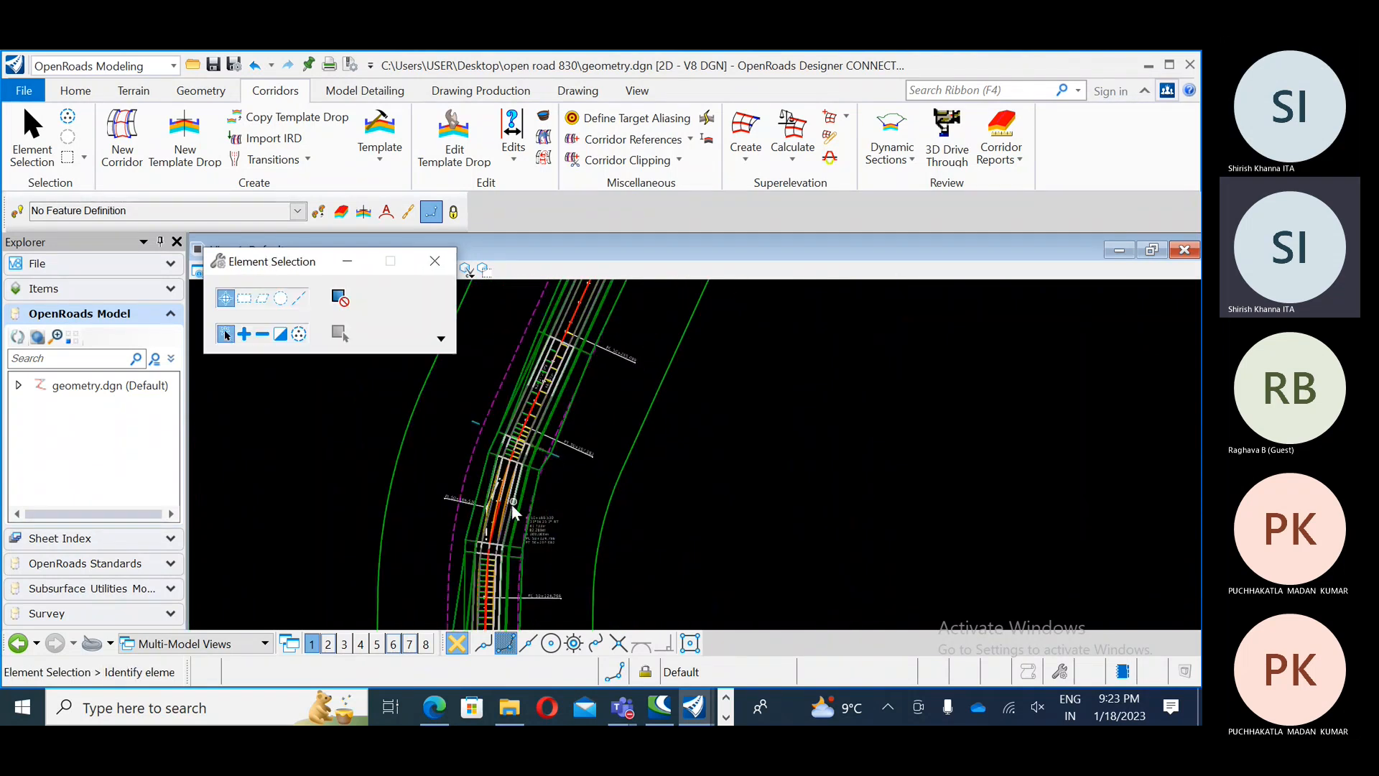
middle_drag(511, 505, 533, 375)
middle_drag(566, 517, 537, 595)
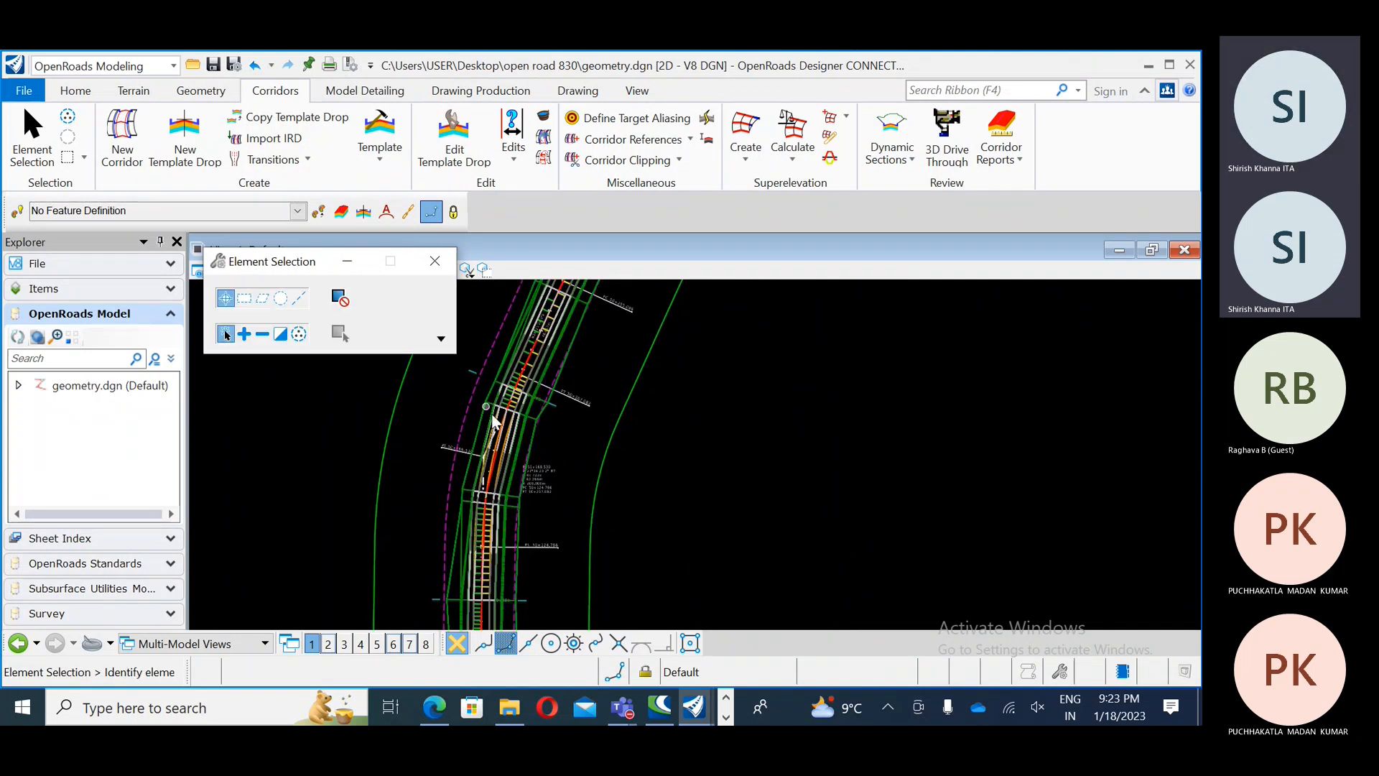
Step: Follow the corridor to the second curve near PC 50+901.190, examine its superelevation lanes, and return to the corridor start
scroll(489, 310, down, 2)
middle_drag(627, 368, 619, 501)
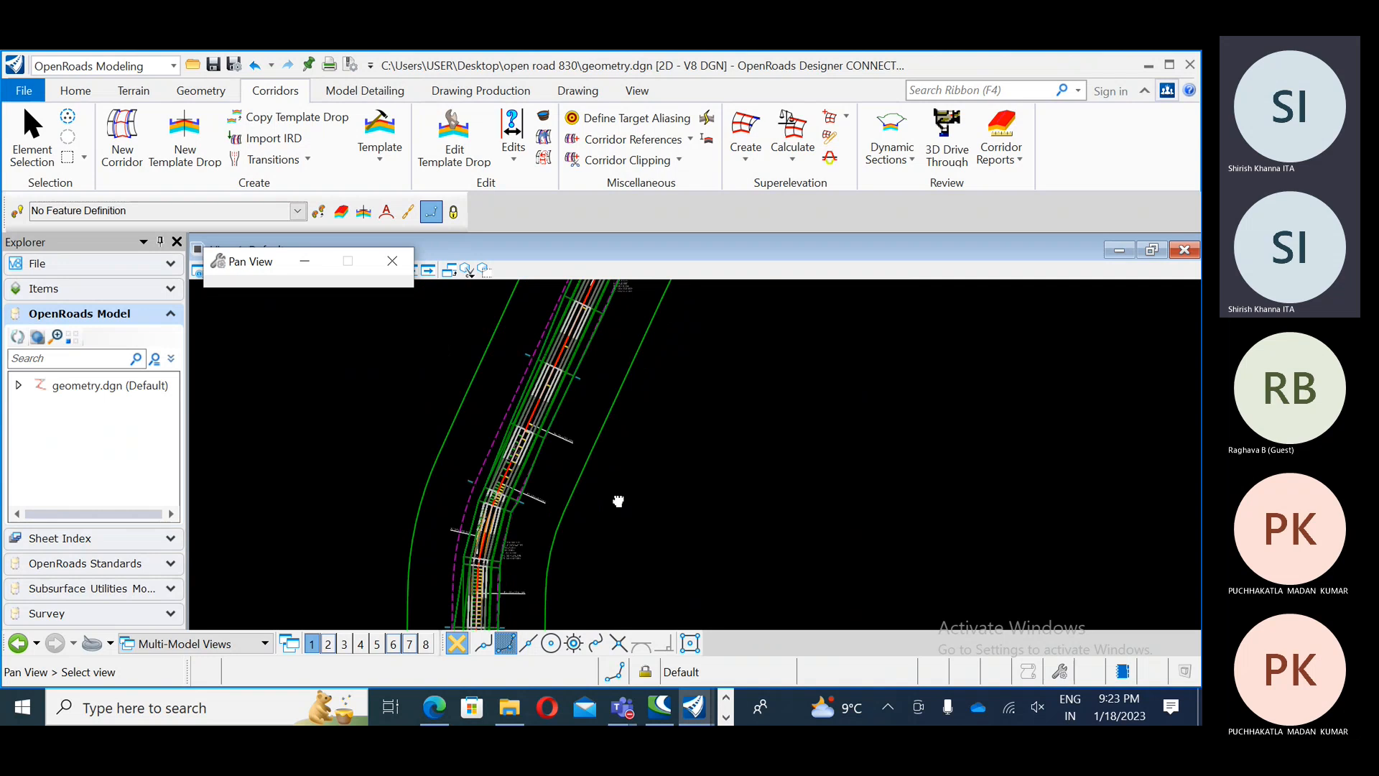
scroll(548, 485, down, 1)
middle_drag(620, 374, 565, 524)
middle_drag(658, 343, 620, 472)
middle_drag(674, 366, 671, 487)
mouse_move(727, 375)
middle_down()
mouse_move(691, 494)
mouse_move(721, 508)
mouse_move(714, 351)
middle_up()
scroll(659, 340, up, 2)
scroll(659, 340, up, 4)
middle_drag(583, 469, 583, 283)
scroll(491, 510, up, 1)
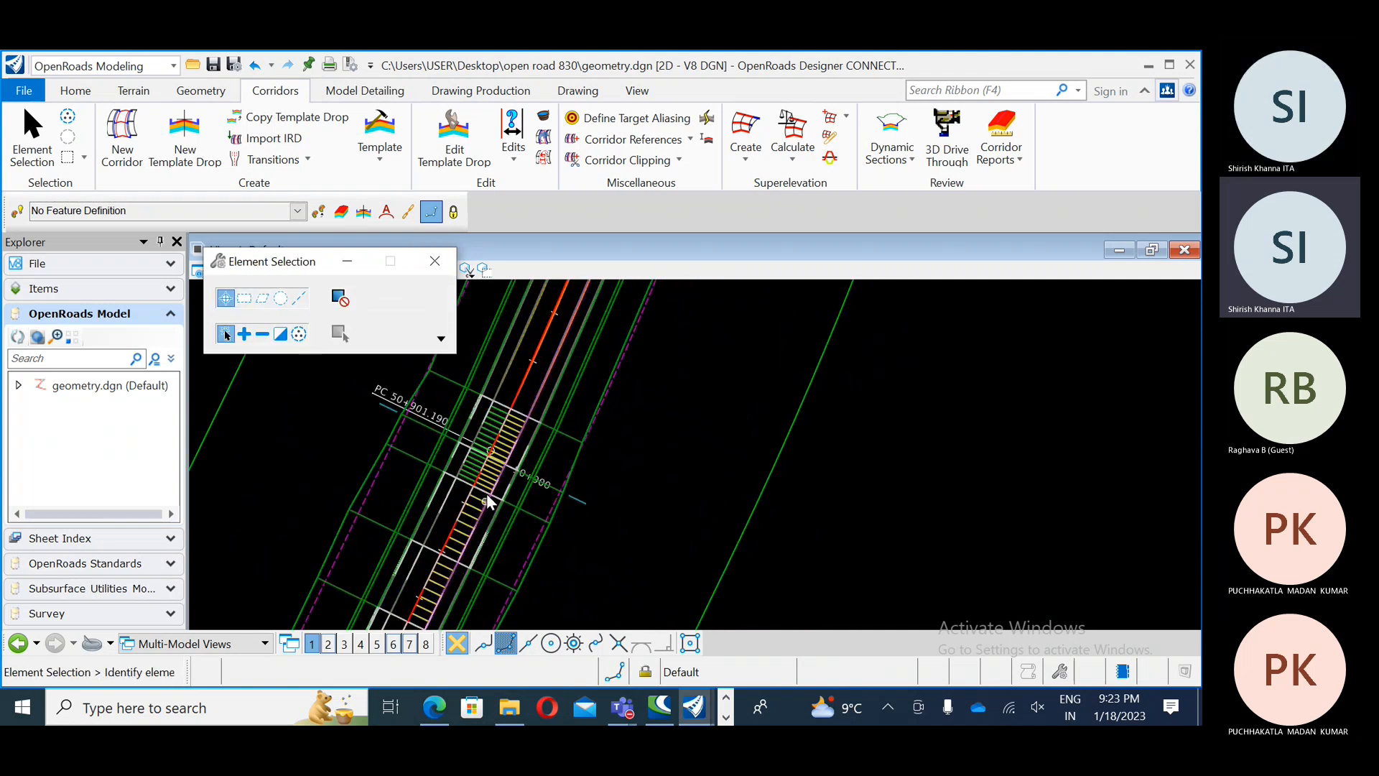
scroll(487, 474, down, 4)
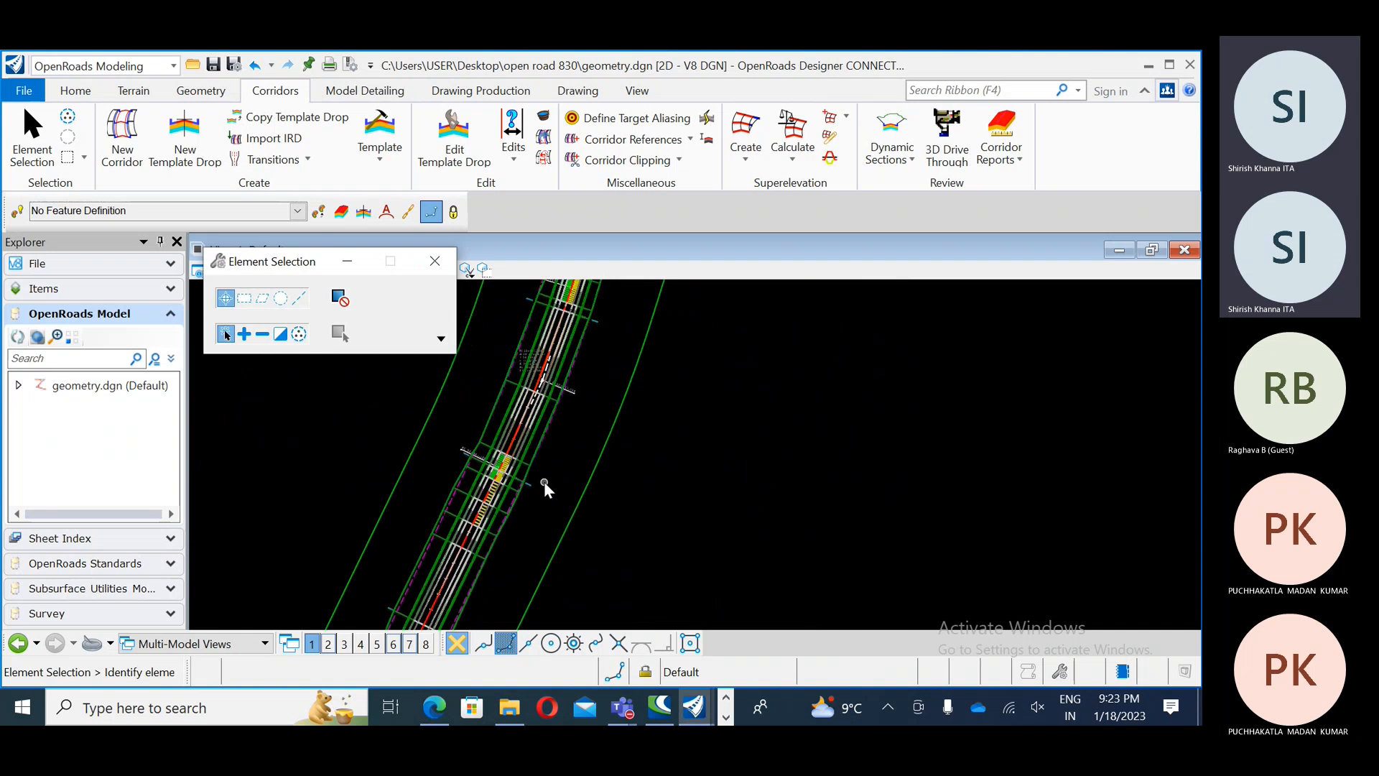
scroll(544, 481, down, 2)
middle_drag(544, 481, 500, 449)
scroll(501, 449, down, 2)
middle_drag(503, 554, 581, 363)
scroll(509, 472, up, 3)
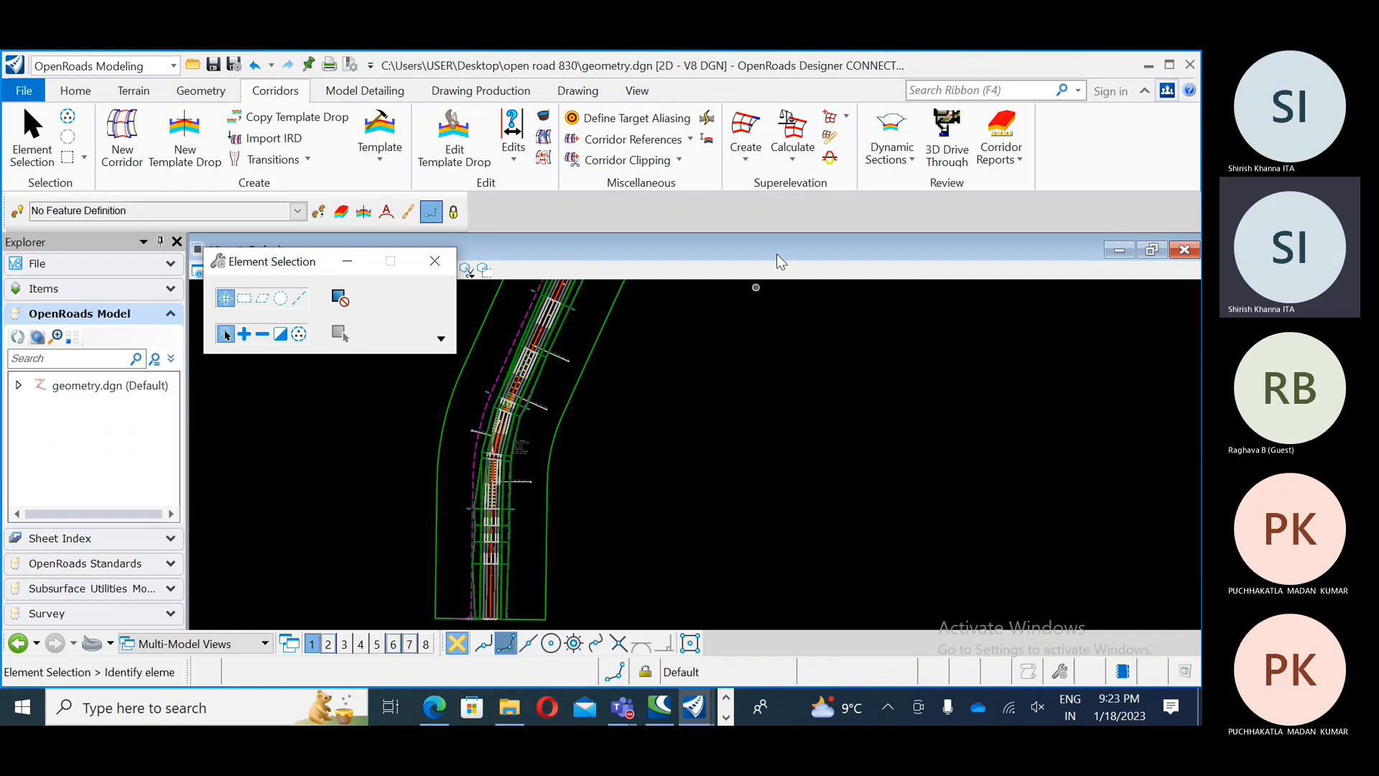
Step: Generate a superelevation report, picking the superelevation section boundary around the corridor as the only section
click(830, 139)
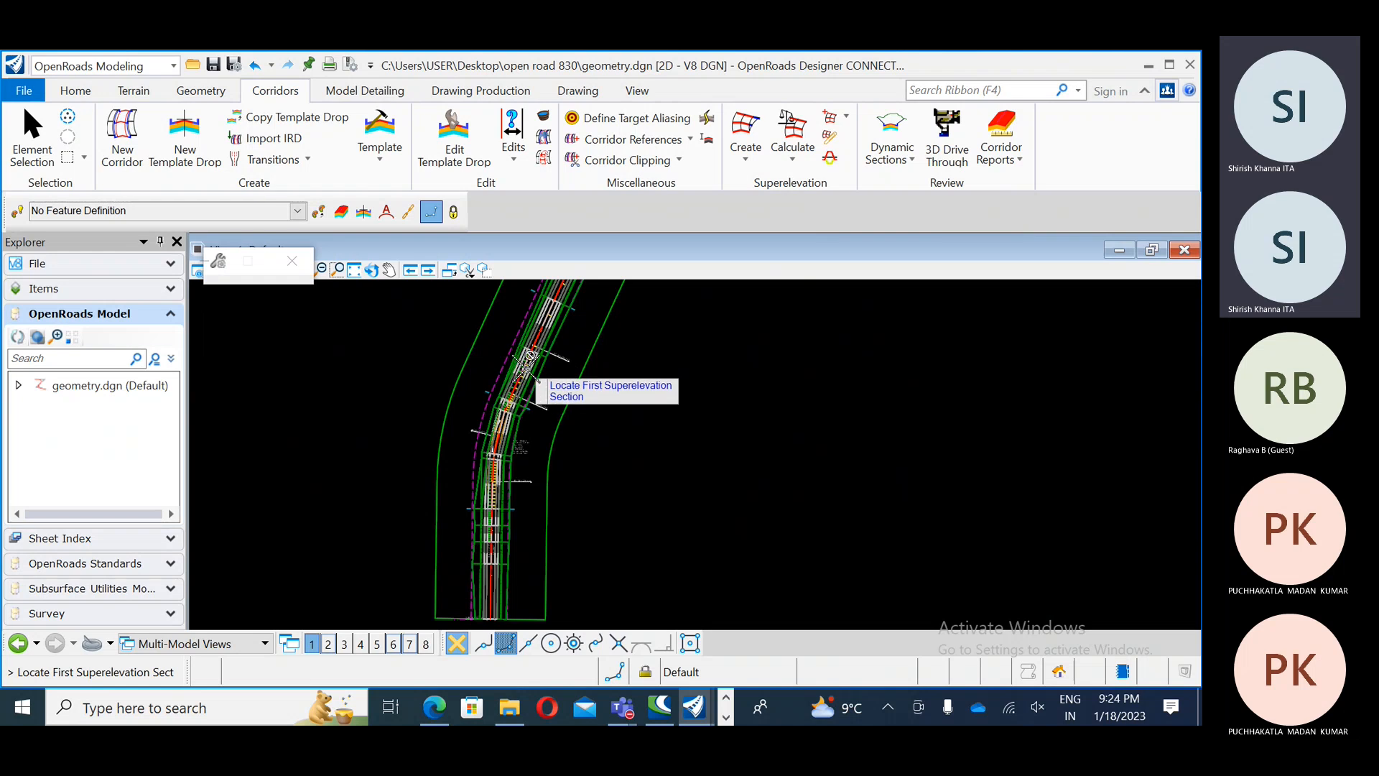
scroll(505, 457, up, 3)
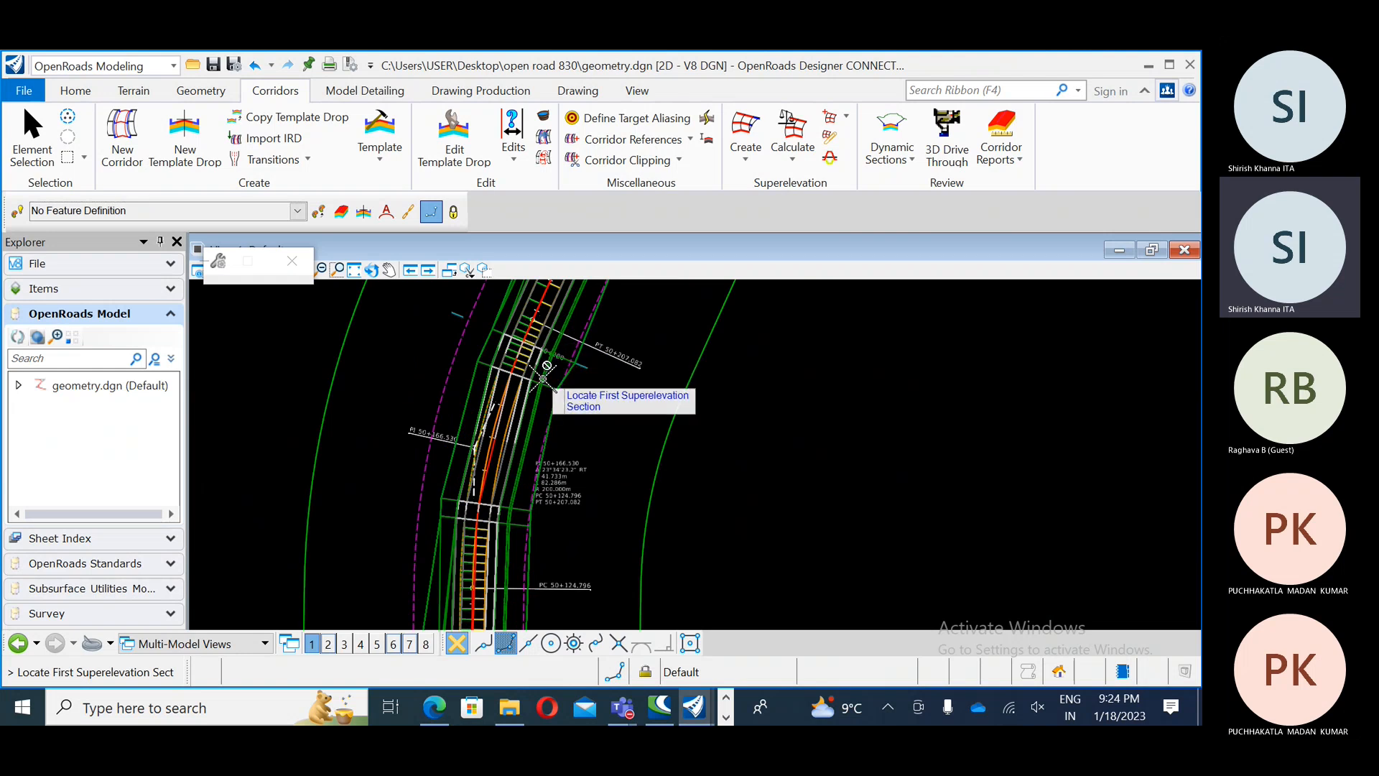
click(719, 404)
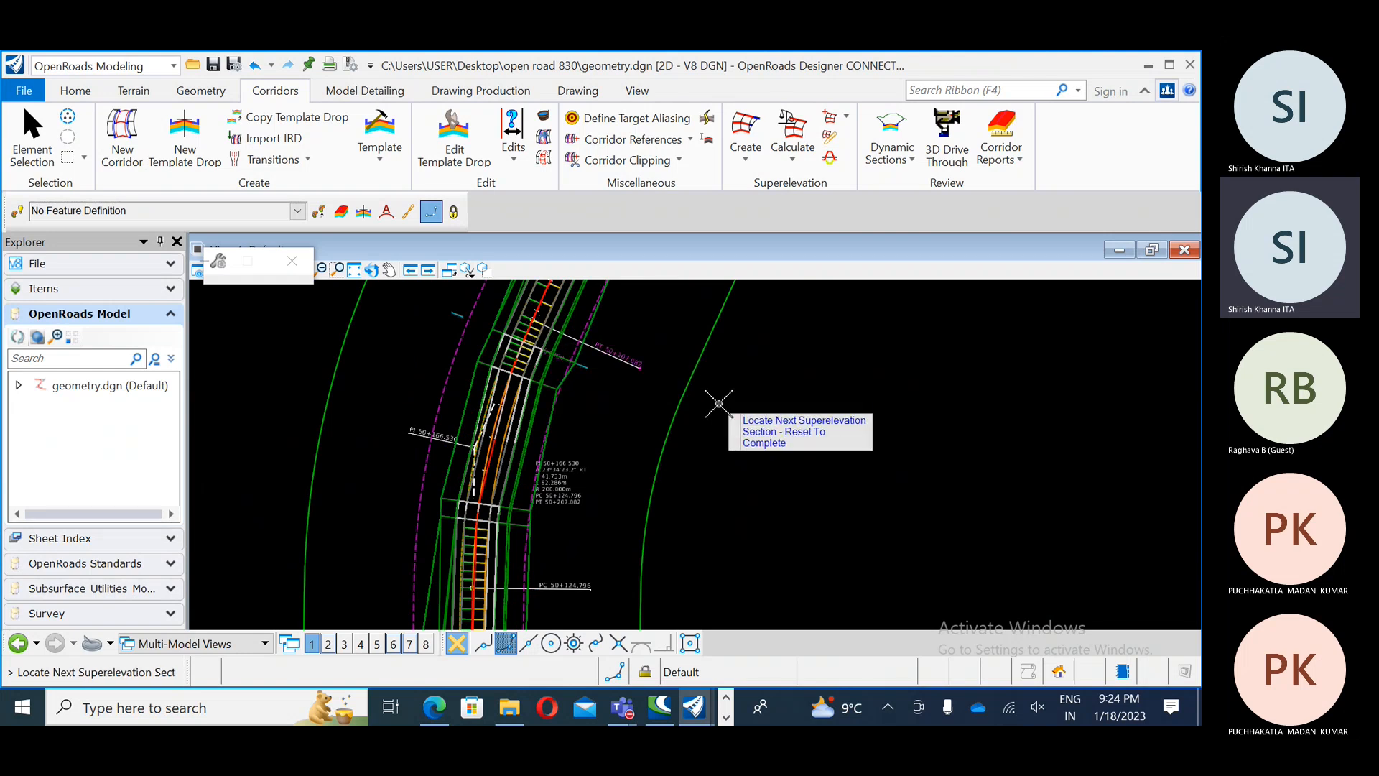
click(680, 410)
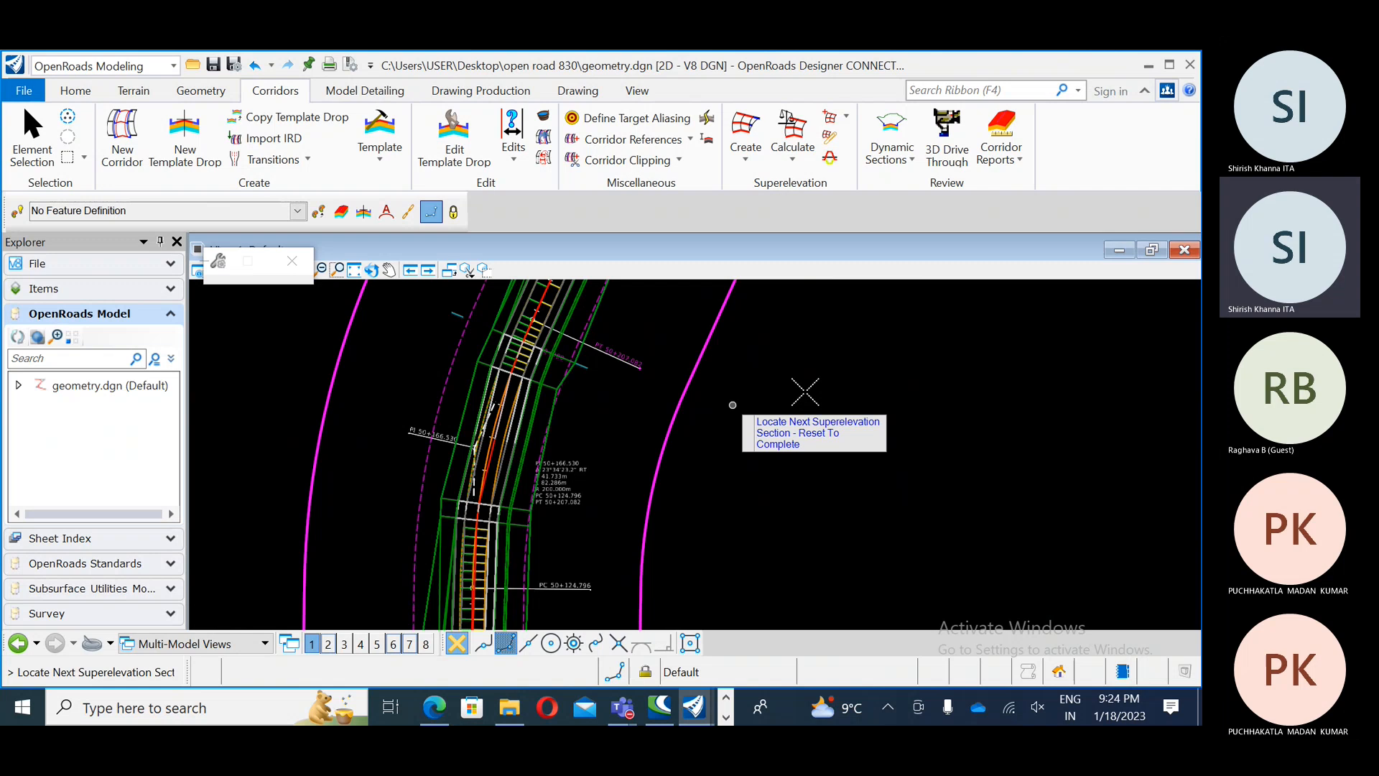
right_click(770, 376)
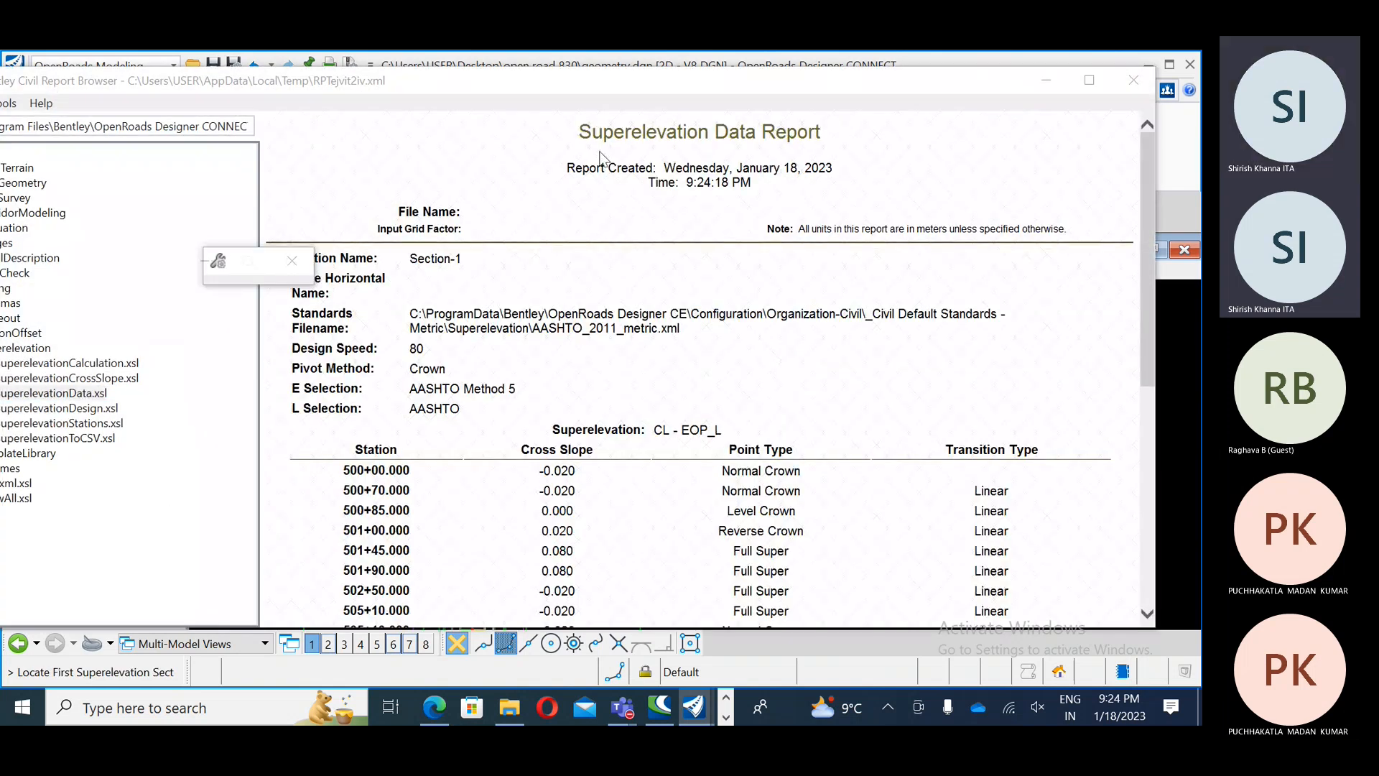
Step: Review the Superelevation Data Report's stations, cross slopes and point types for the CL - EOP_L and CL - EOP_R lanes, focusing on the Full Super rows
scroll(536, 389, down, 2)
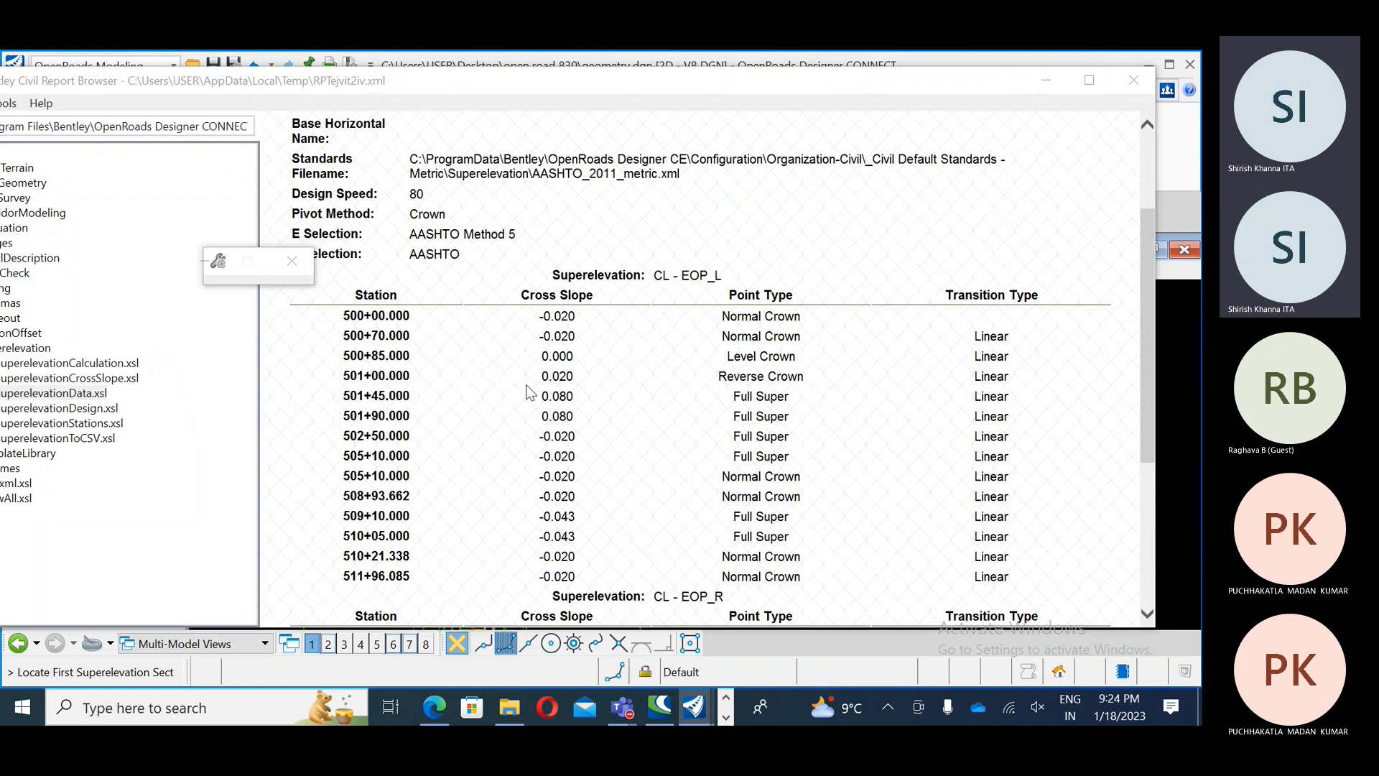
drag(734, 395, 791, 463)
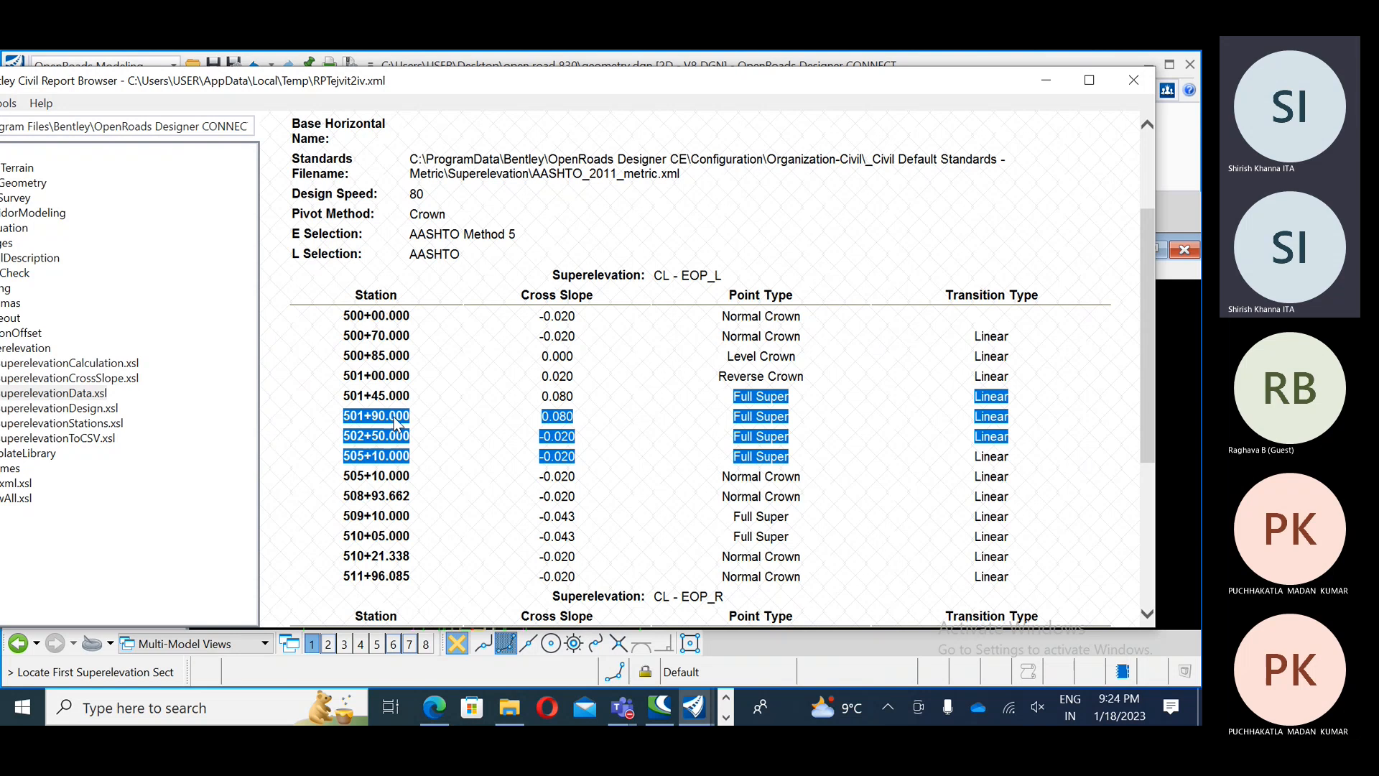
click(713, 441)
scroll(715, 431, down, 3)
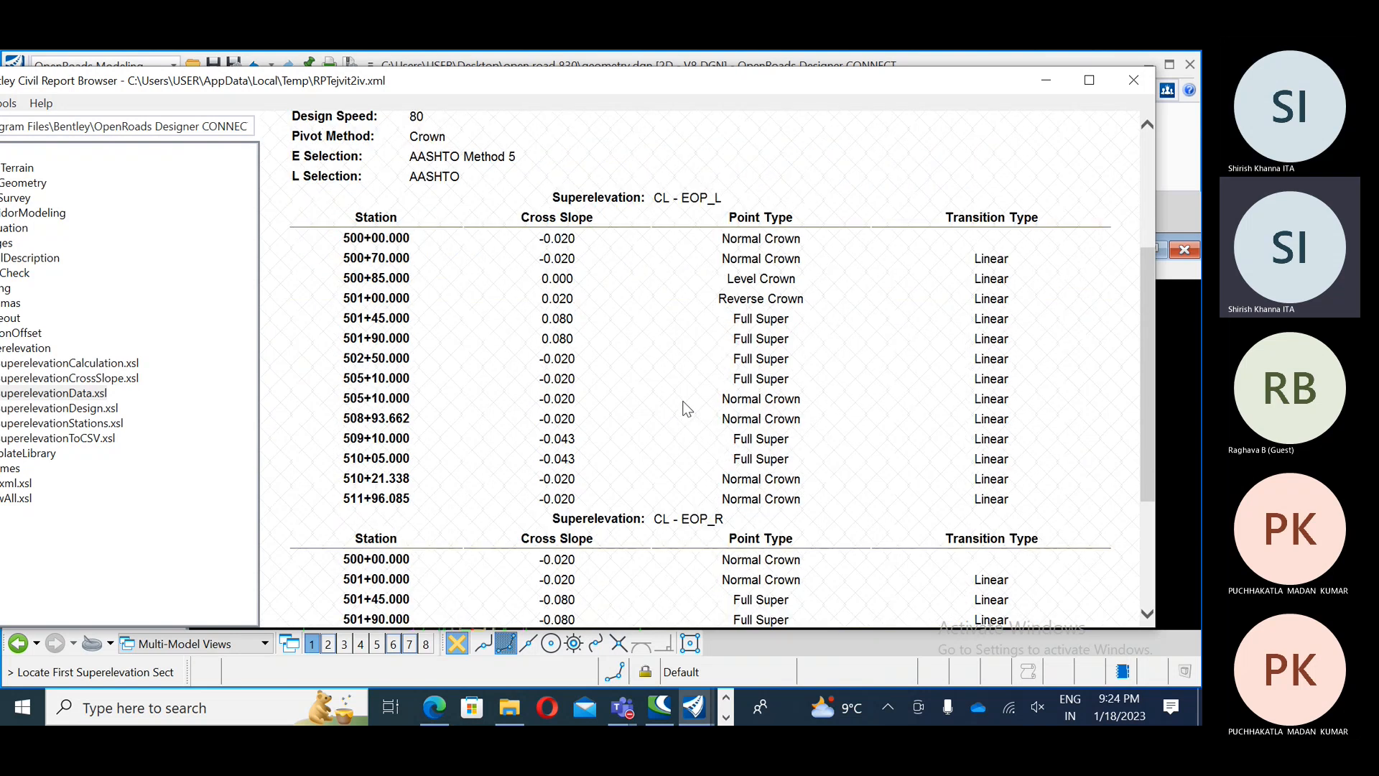
drag(733, 381, 791, 395)
scroll(687, 388, down, 3)
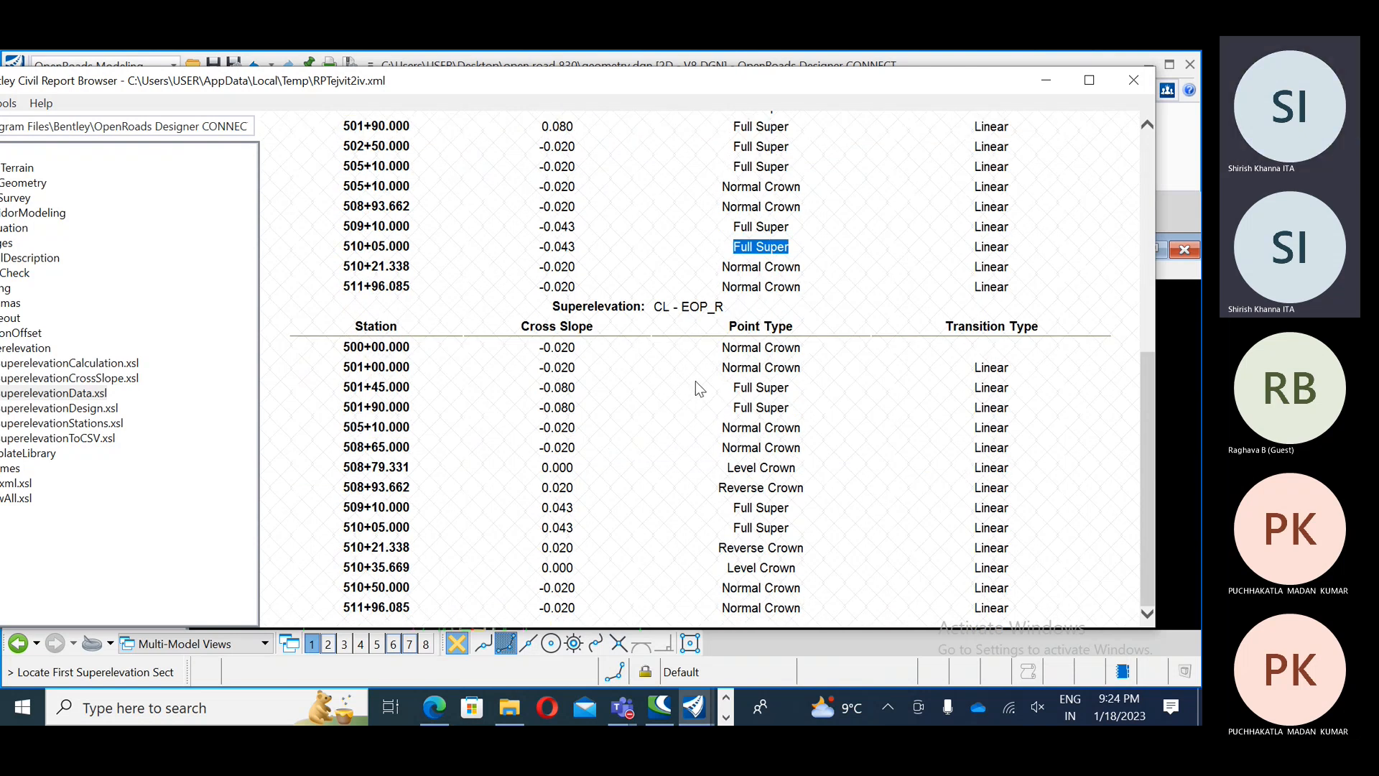
drag(733, 389, 802, 414)
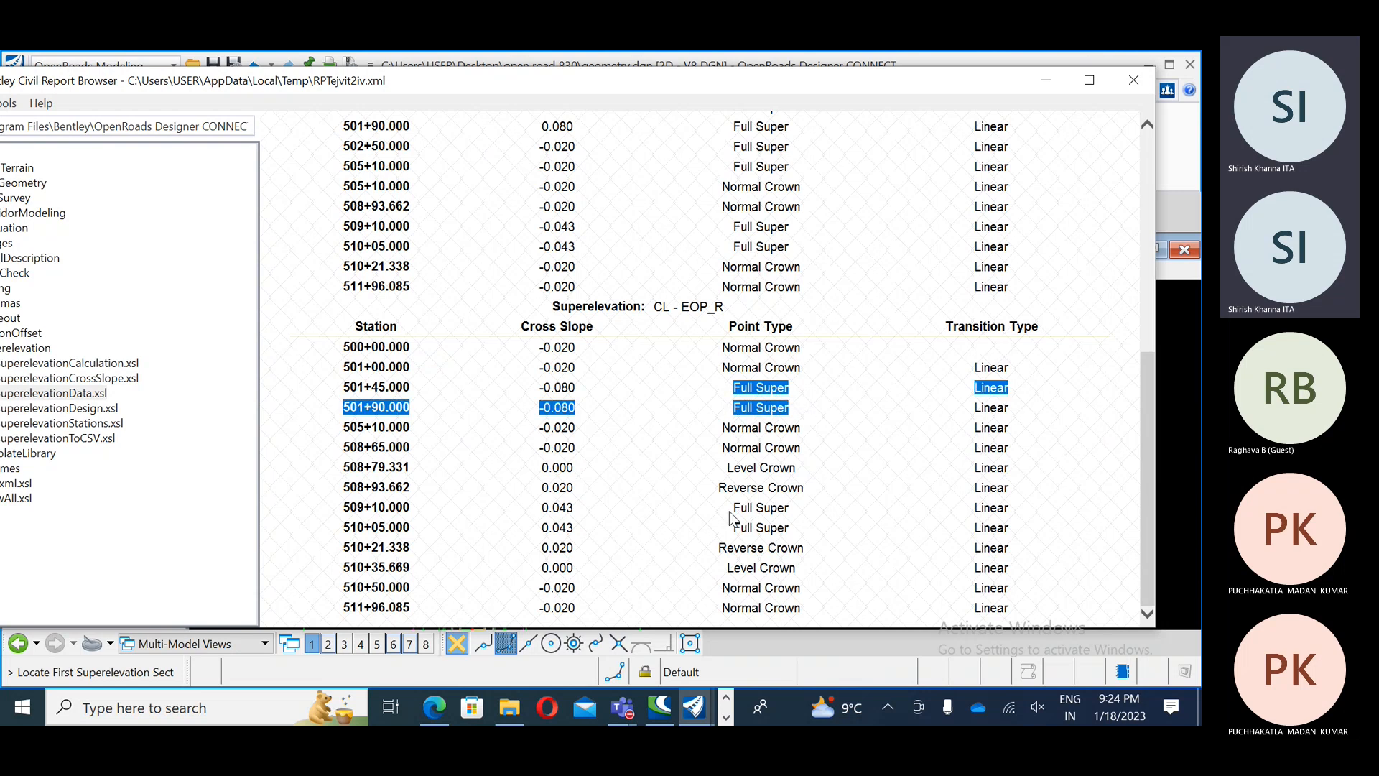
drag(732, 508, 775, 528)
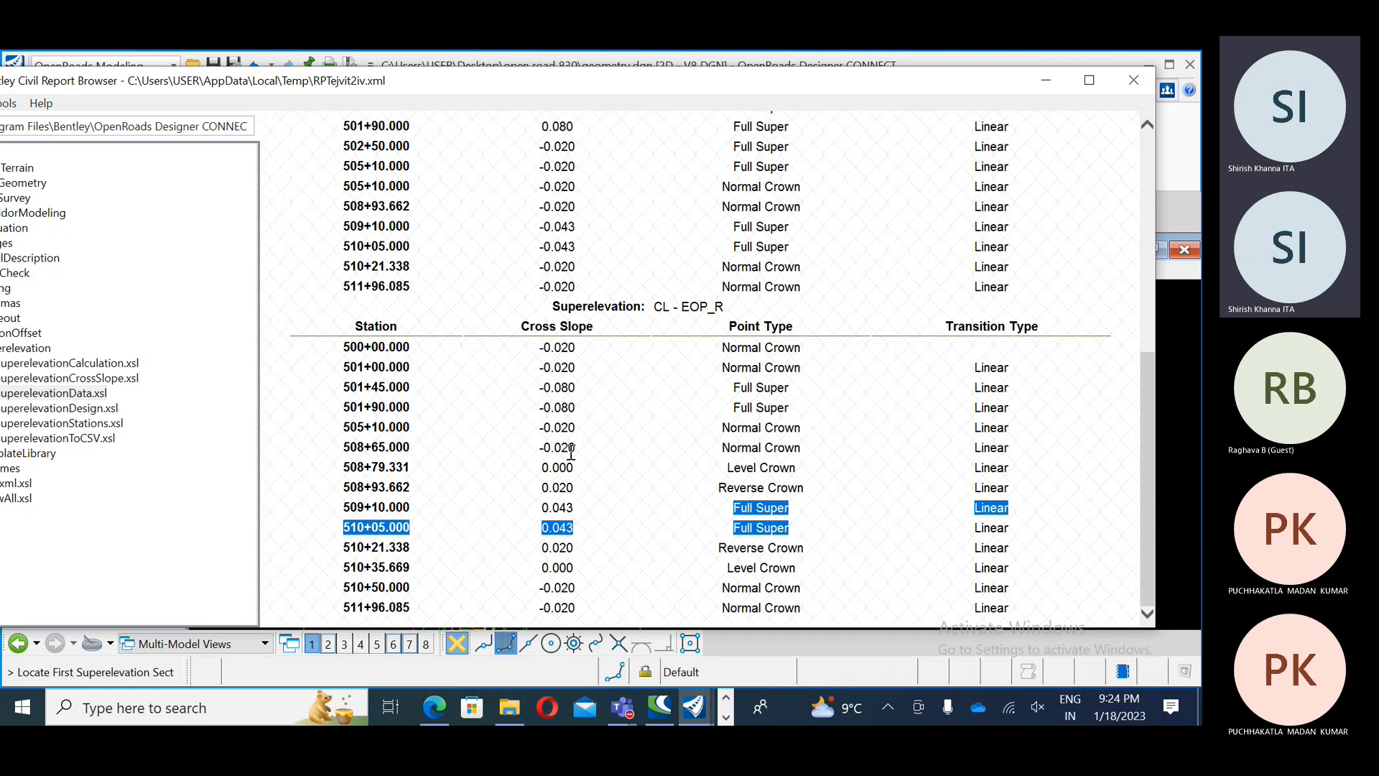
double_click(566, 489)
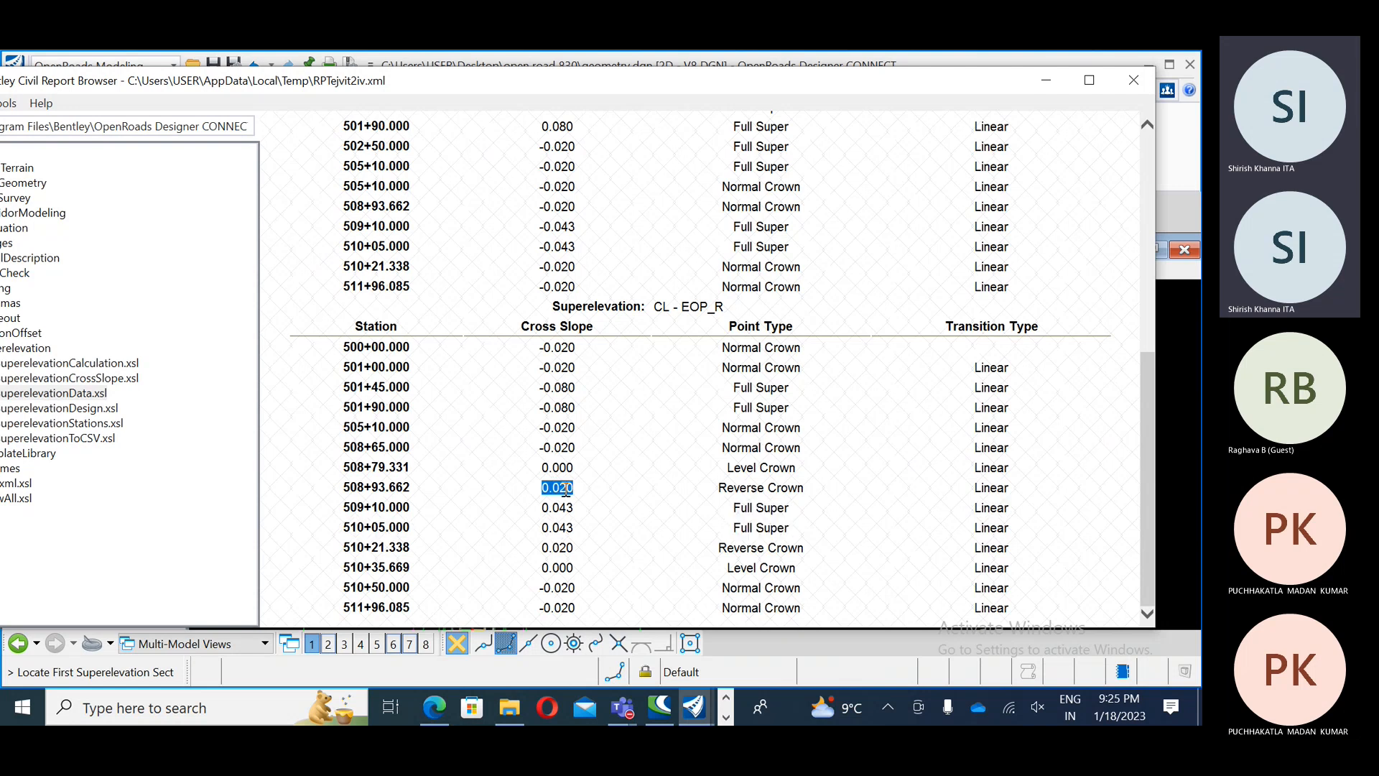
drag(544, 510, 601, 528)
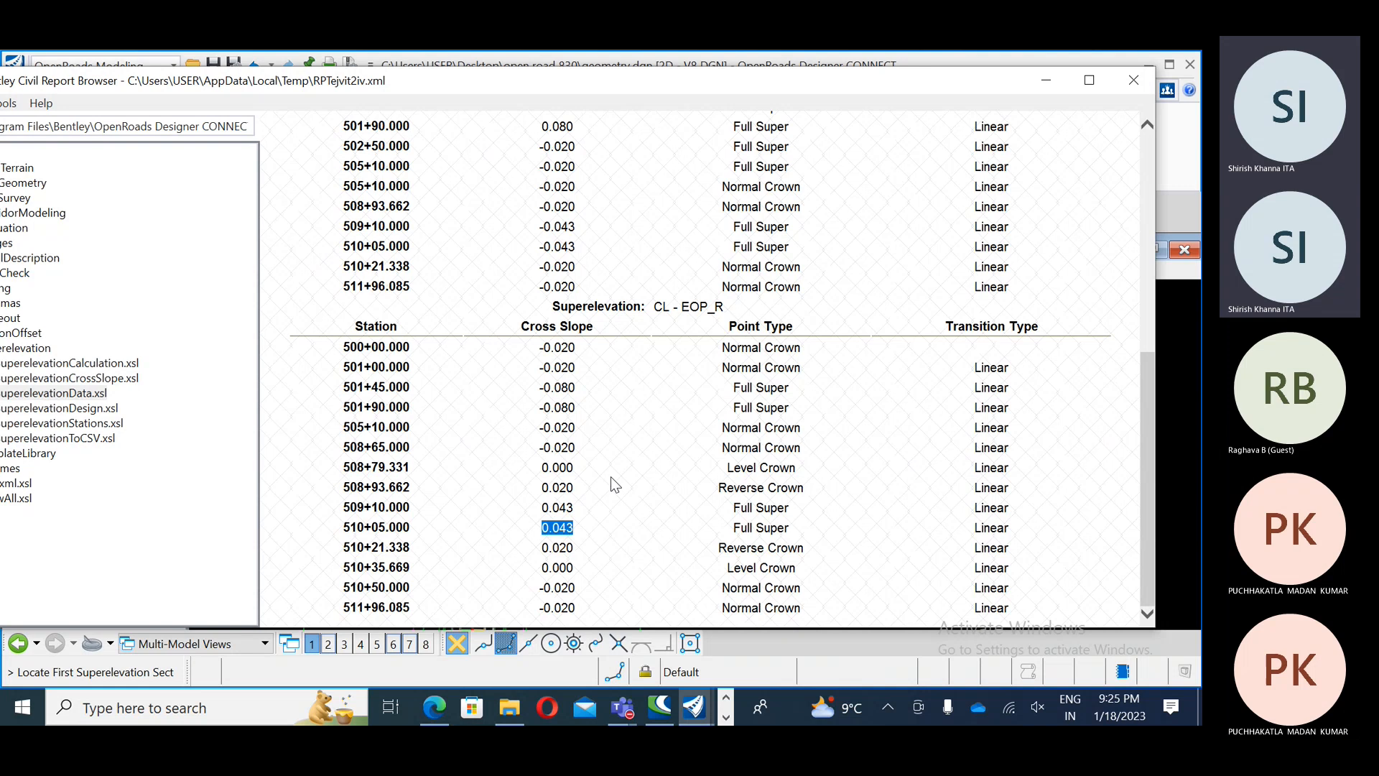
Step: Check the E Selection method and the Design Speed in the Superelevation Data Report's header
scroll(611, 476, up, 4)
scroll(611, 476, up, 3)
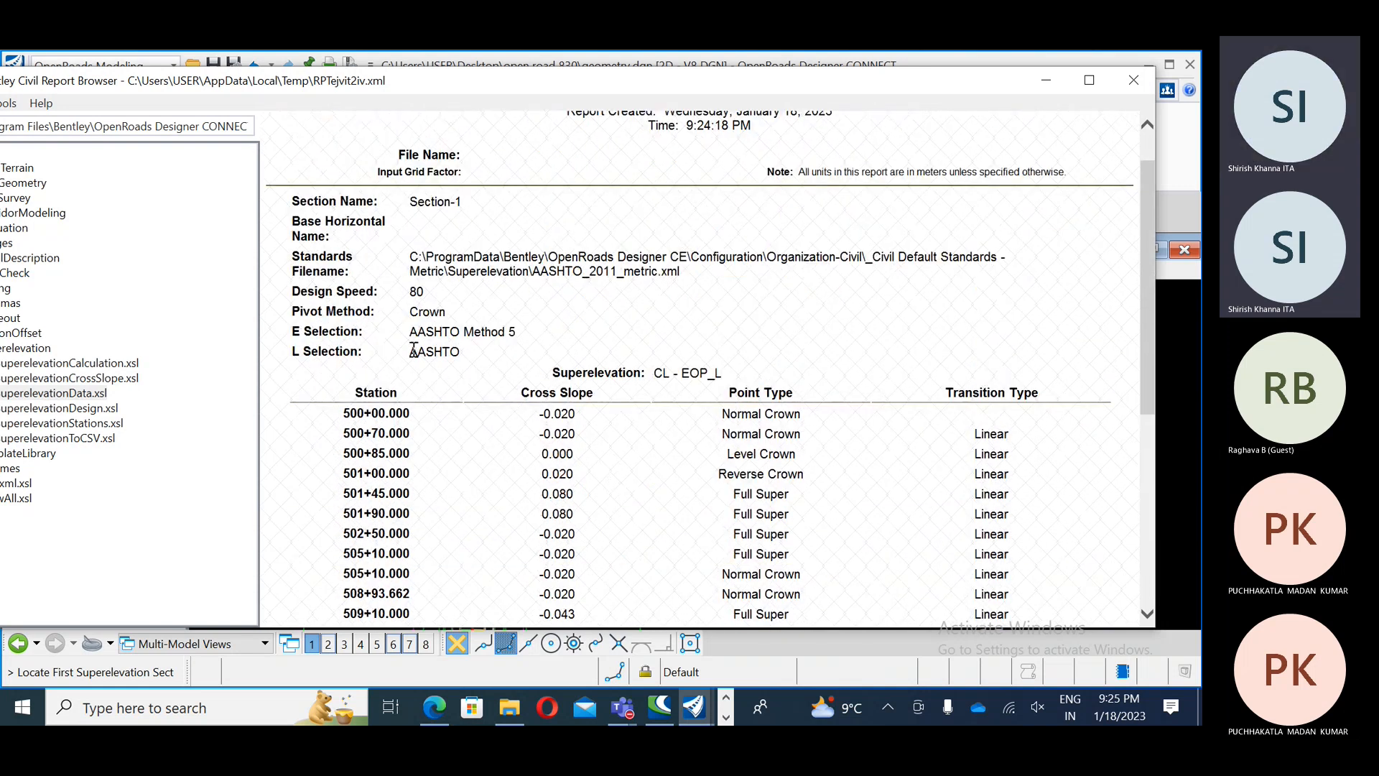
drag(410, 333, 461, 332)
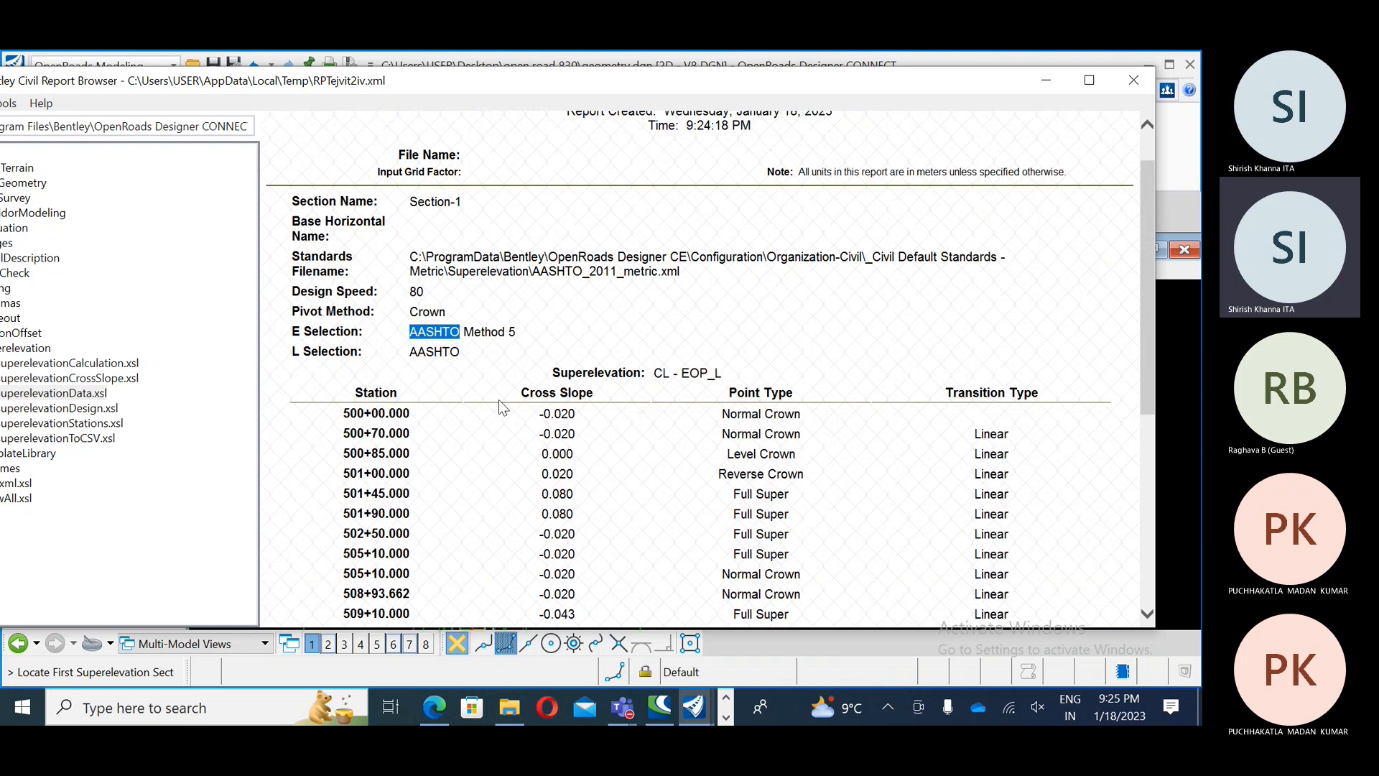
drag(412, 291, 427, 294)
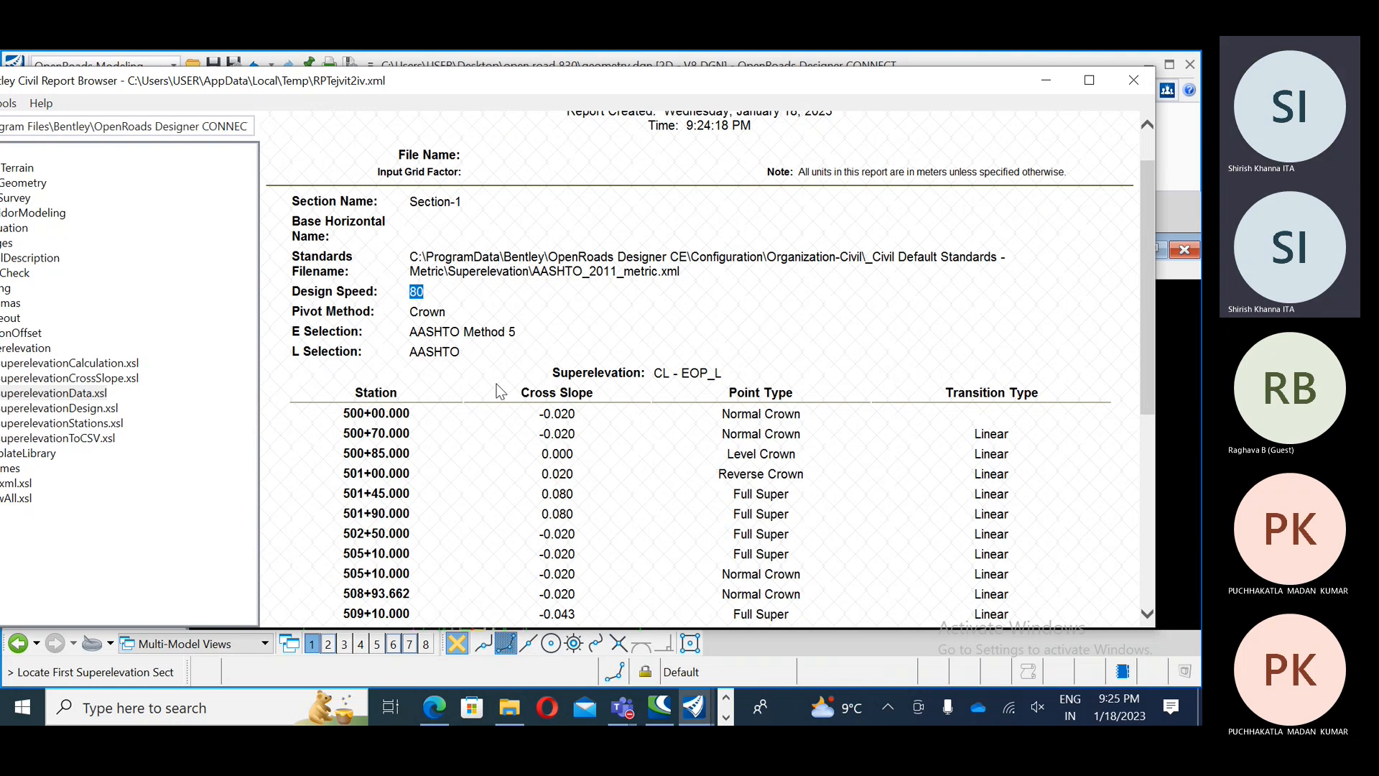
Step: Switch the report to SuperelevationCalculation.xsl and review its lane set variables and maximum cross slope calculation
drag(436, 84, 532, 85)
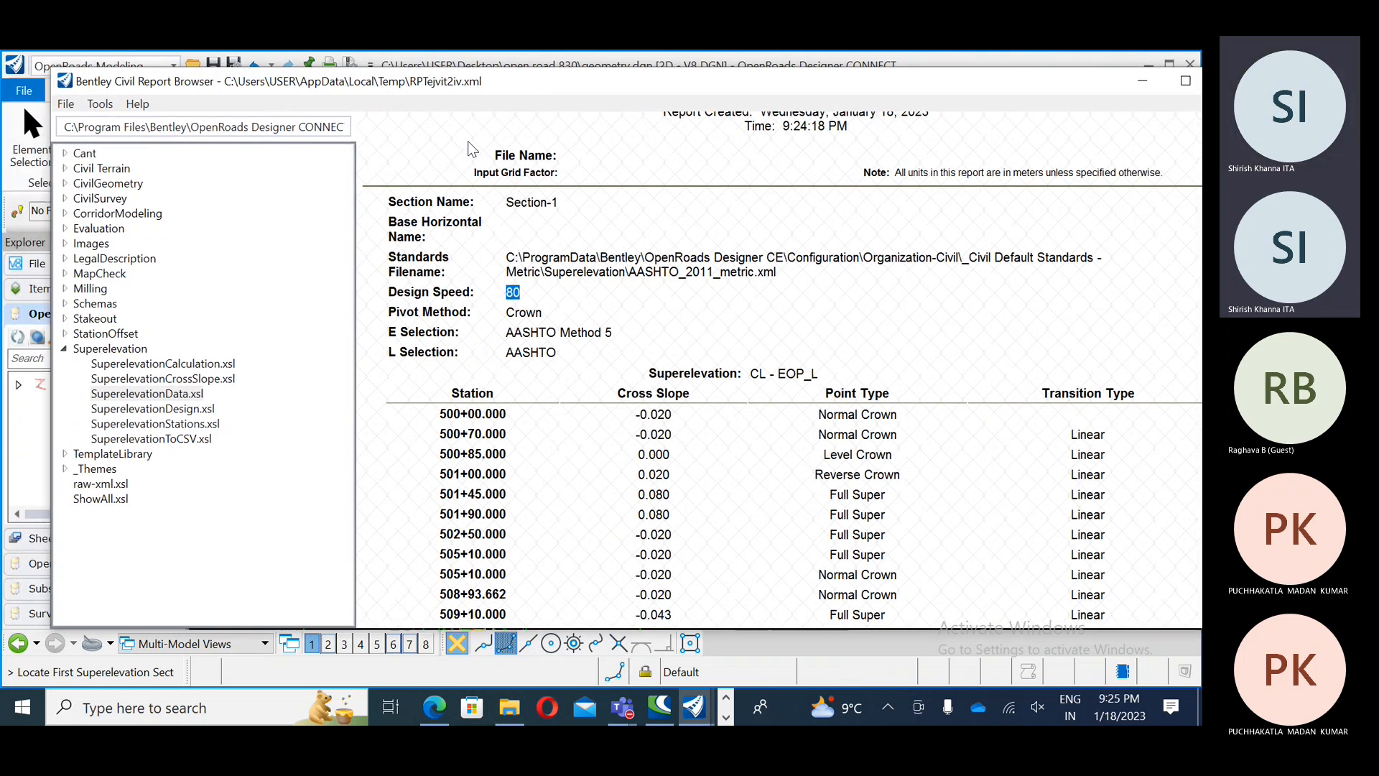
click(186, 367)
scroll(625, 412, down, 3)
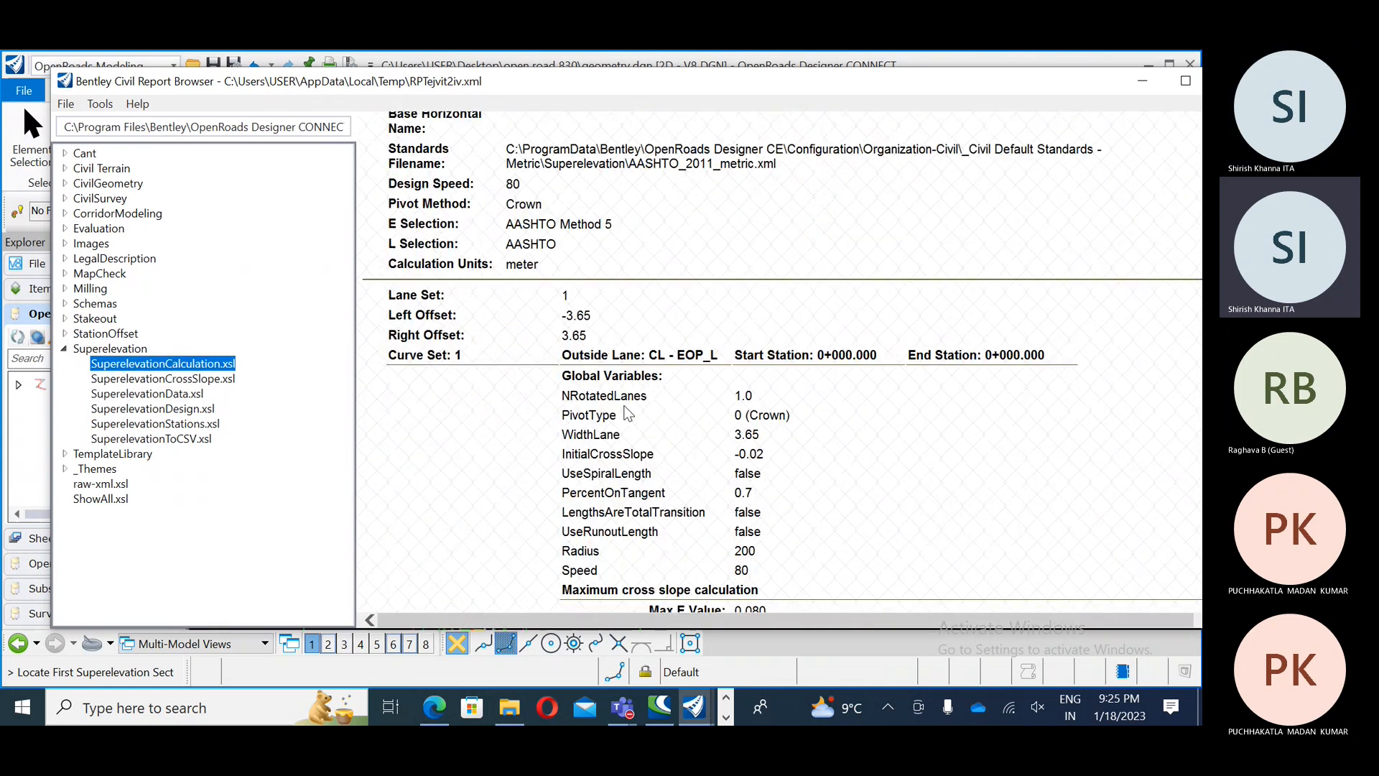
scroll(625, 412, down, 5)
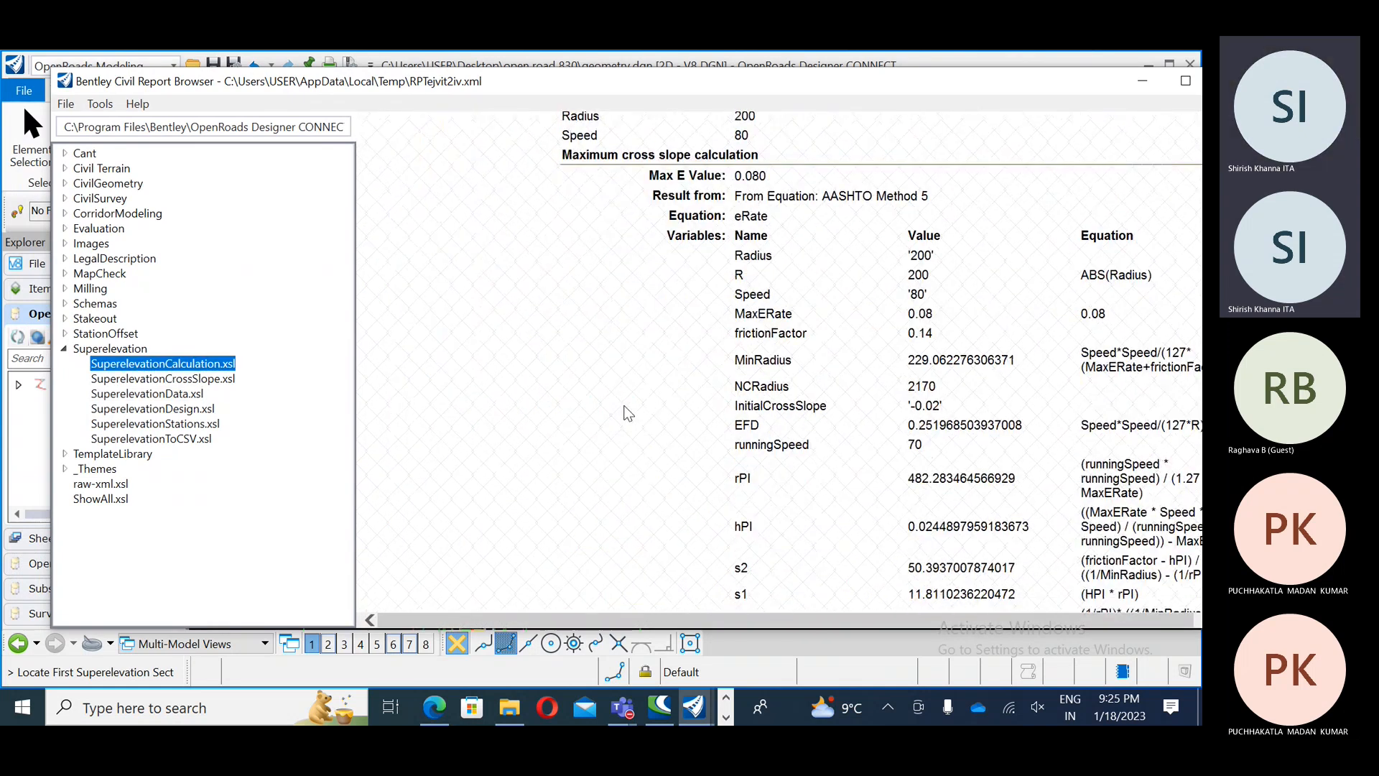
Step: Review the superelevation data in the SuperelevationCrossSlope.xsl, SuperelevationData.xsl, SuperelevationDesign.xsl and SuperelevationStations.xsl report formats
click(179, 381)
scroll(550, 385, down, 2)
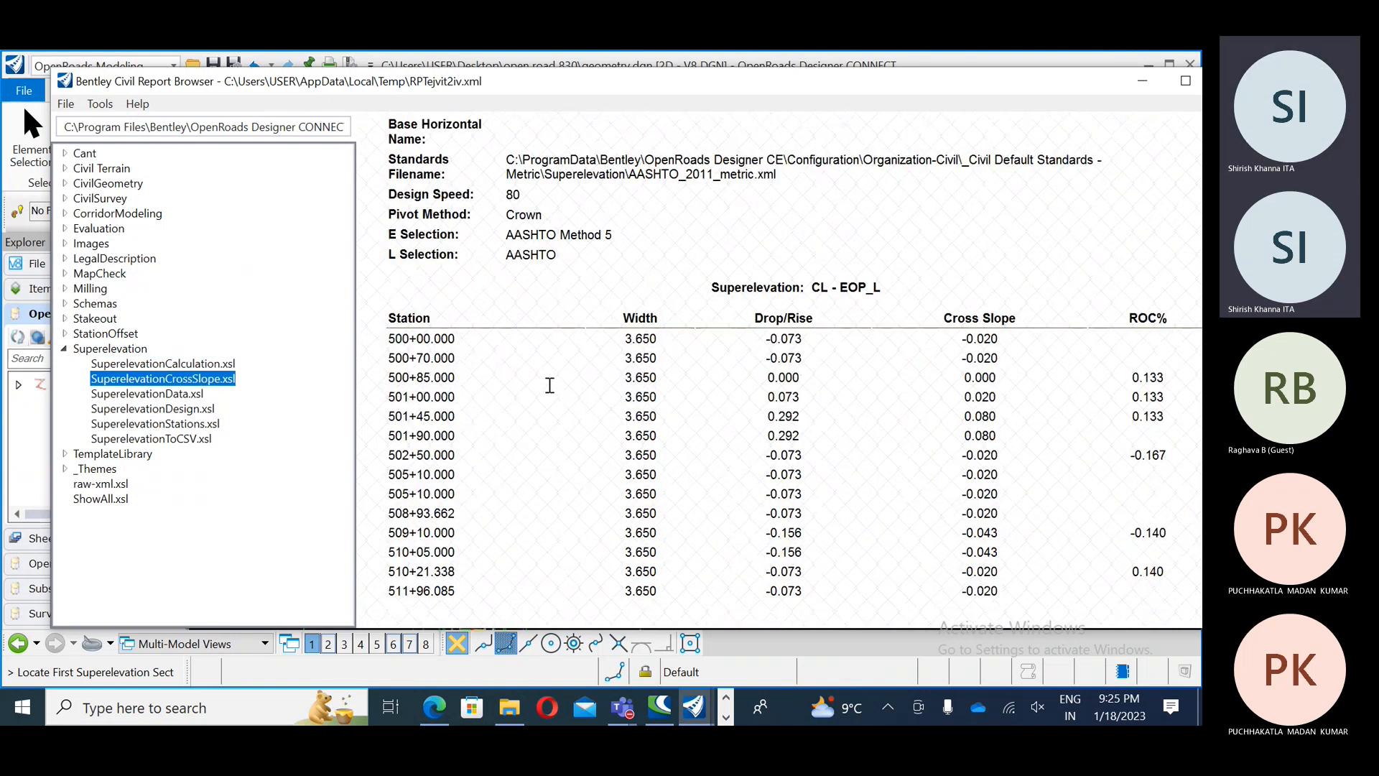
click(155, 395)
click(156, 409)
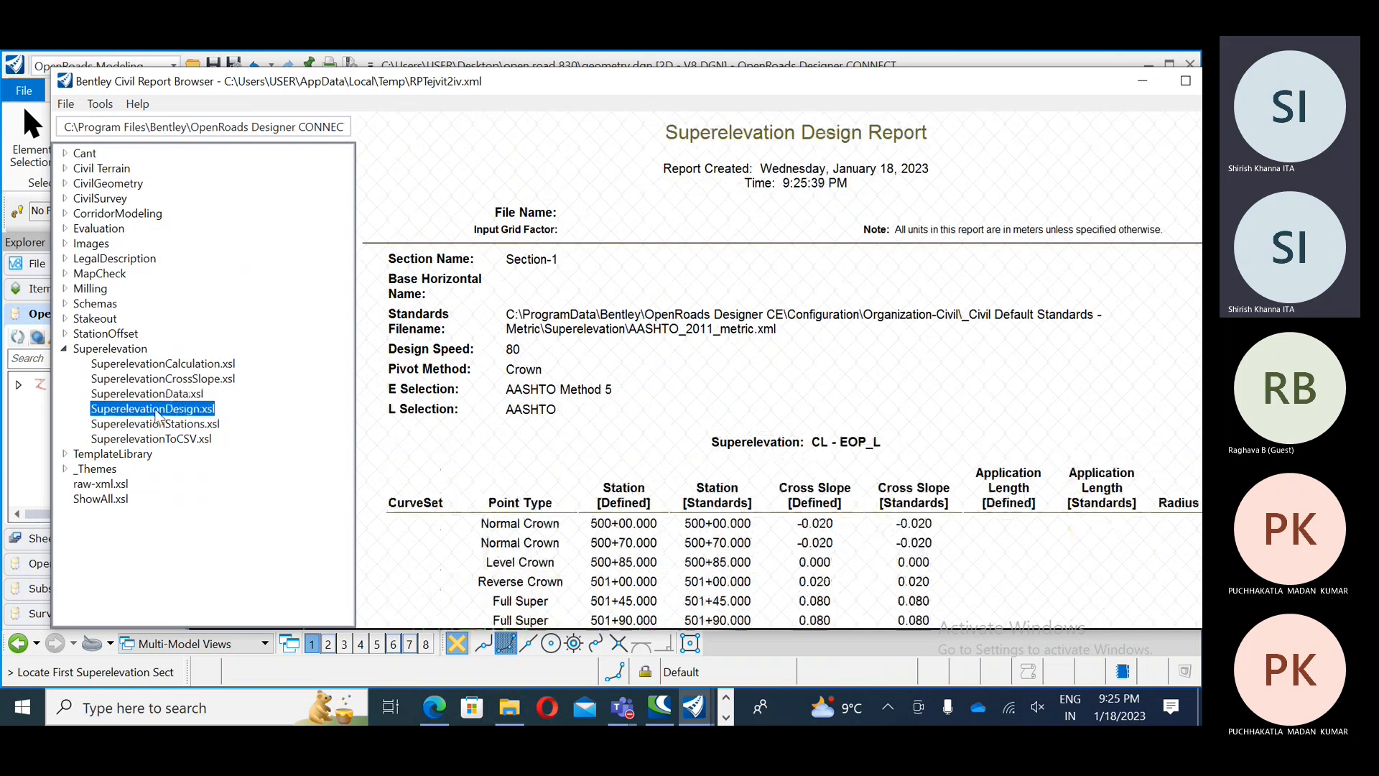
scroll(377, 404, down, 2)
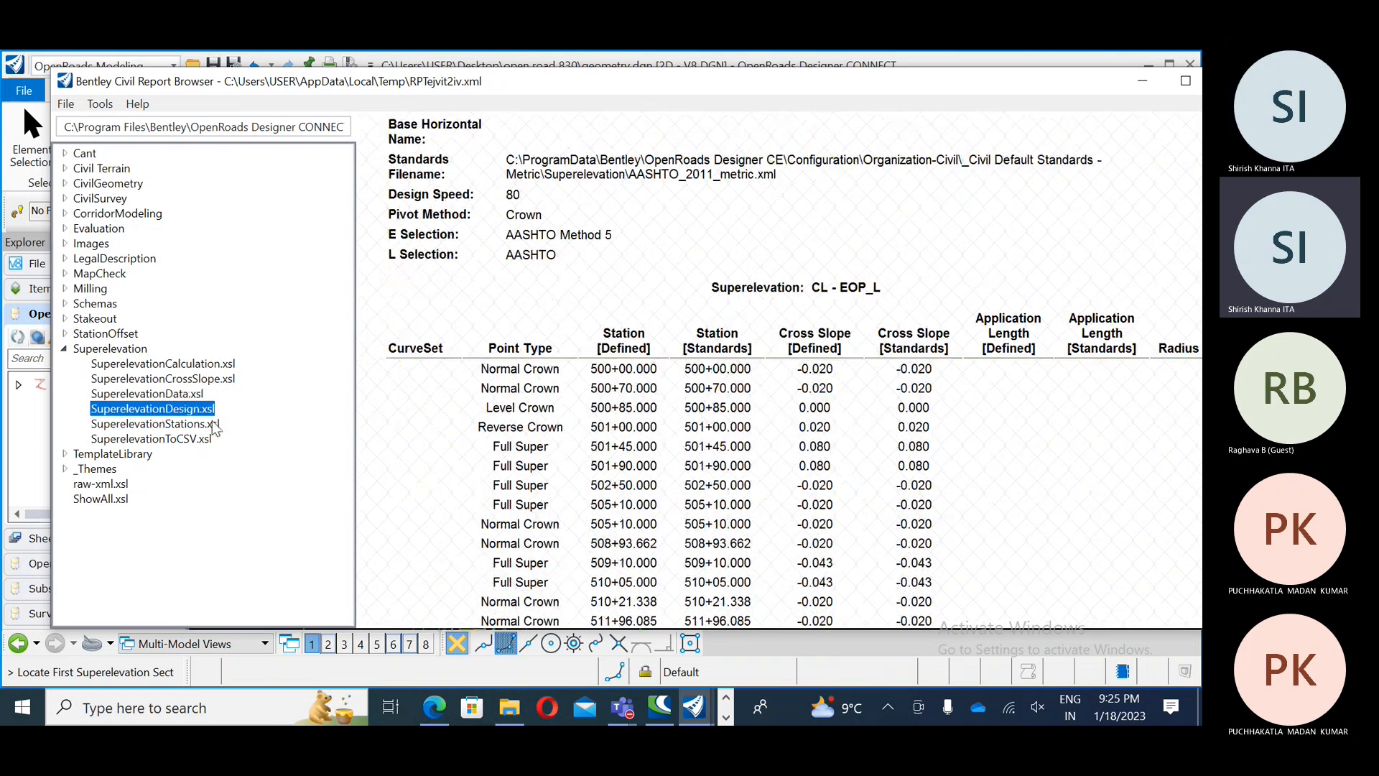
click(147, 423)
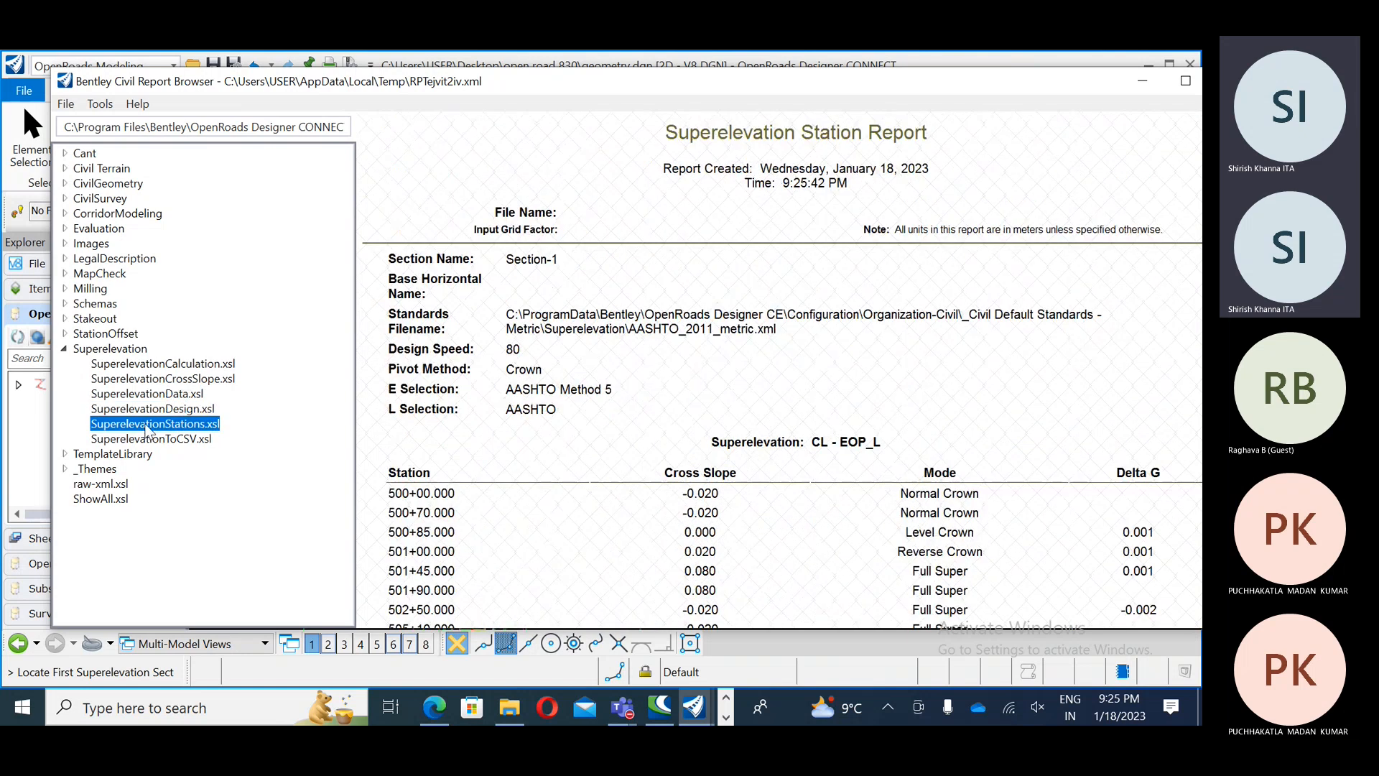
scroll(417, 424, down, 2)
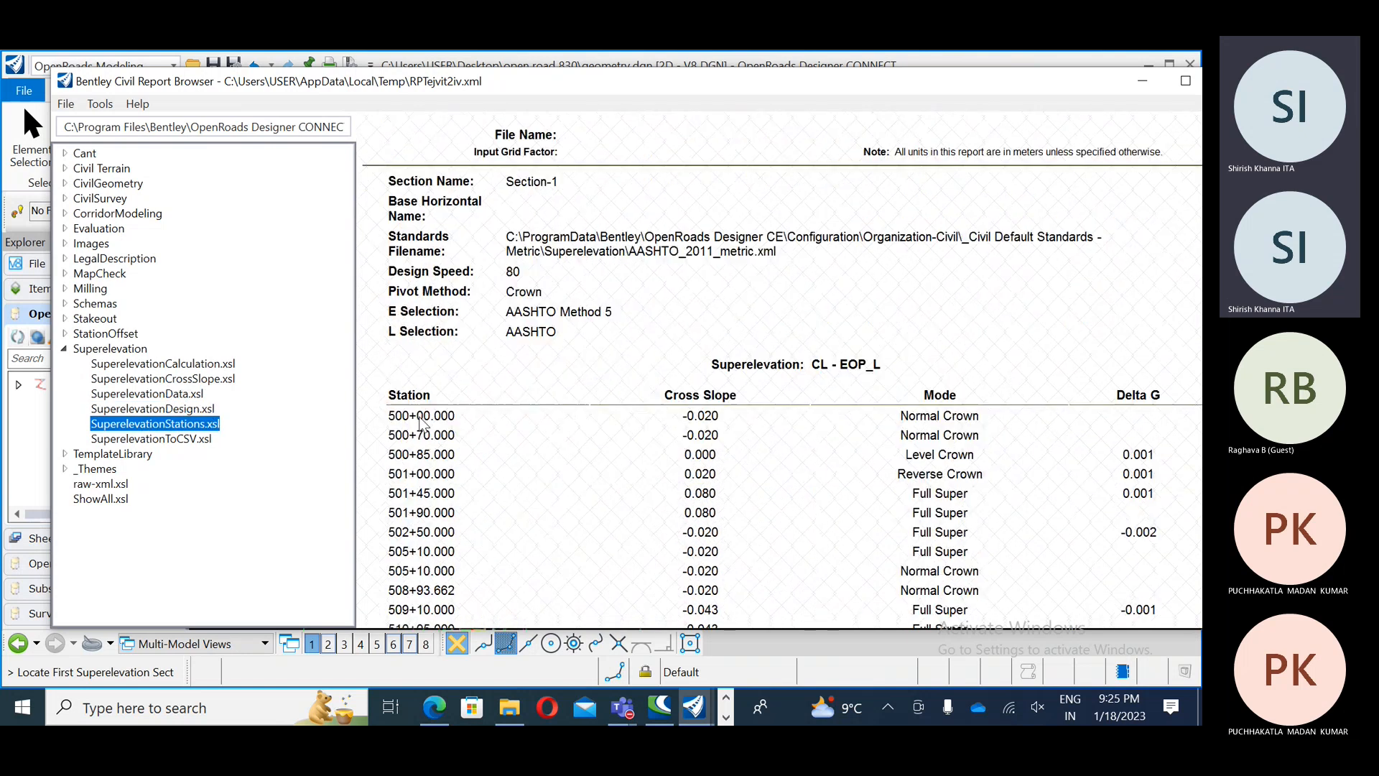
Step: Review the SuperelevationToCSV.xsl output for the CL - EOP_L and CL - EOP_R lanes, and minimize the report browser
click(166, 439)
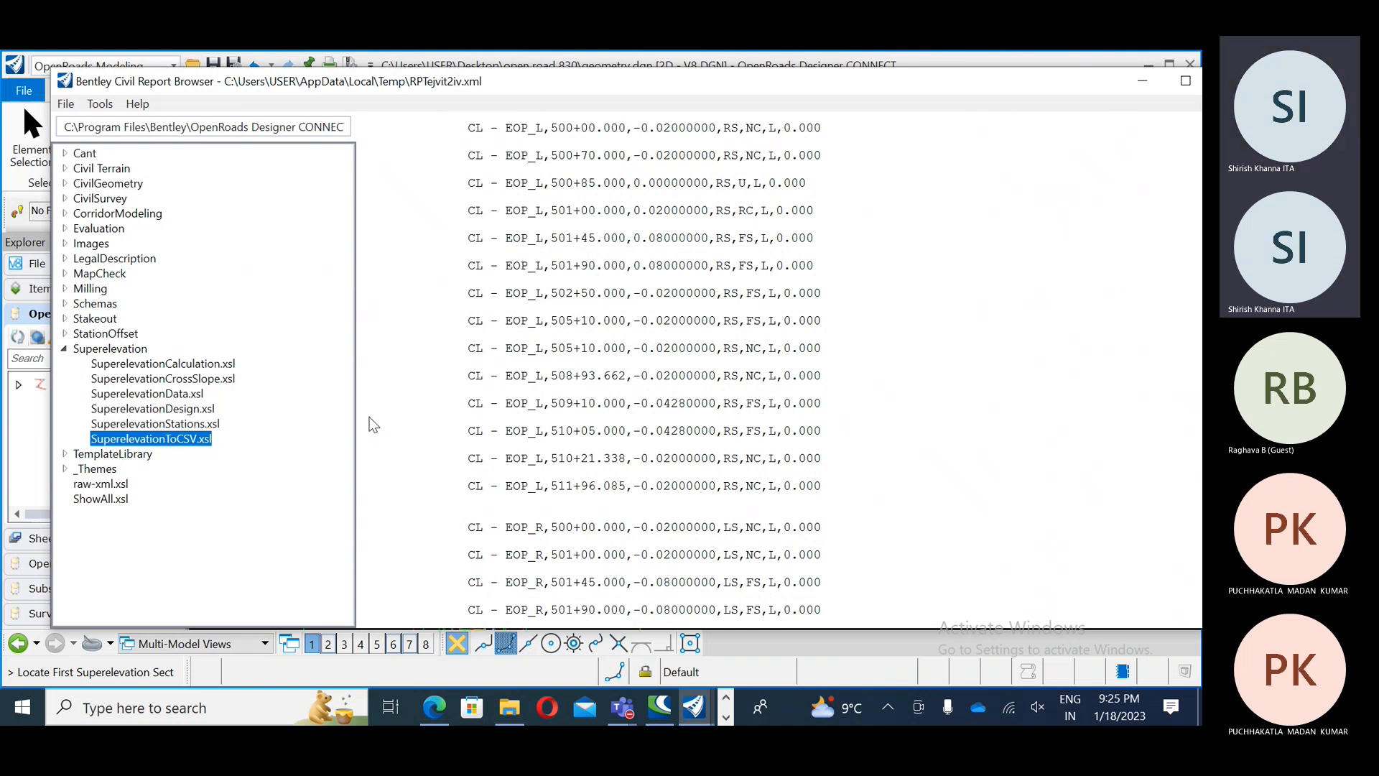
scroll(526, 352, down, 4)
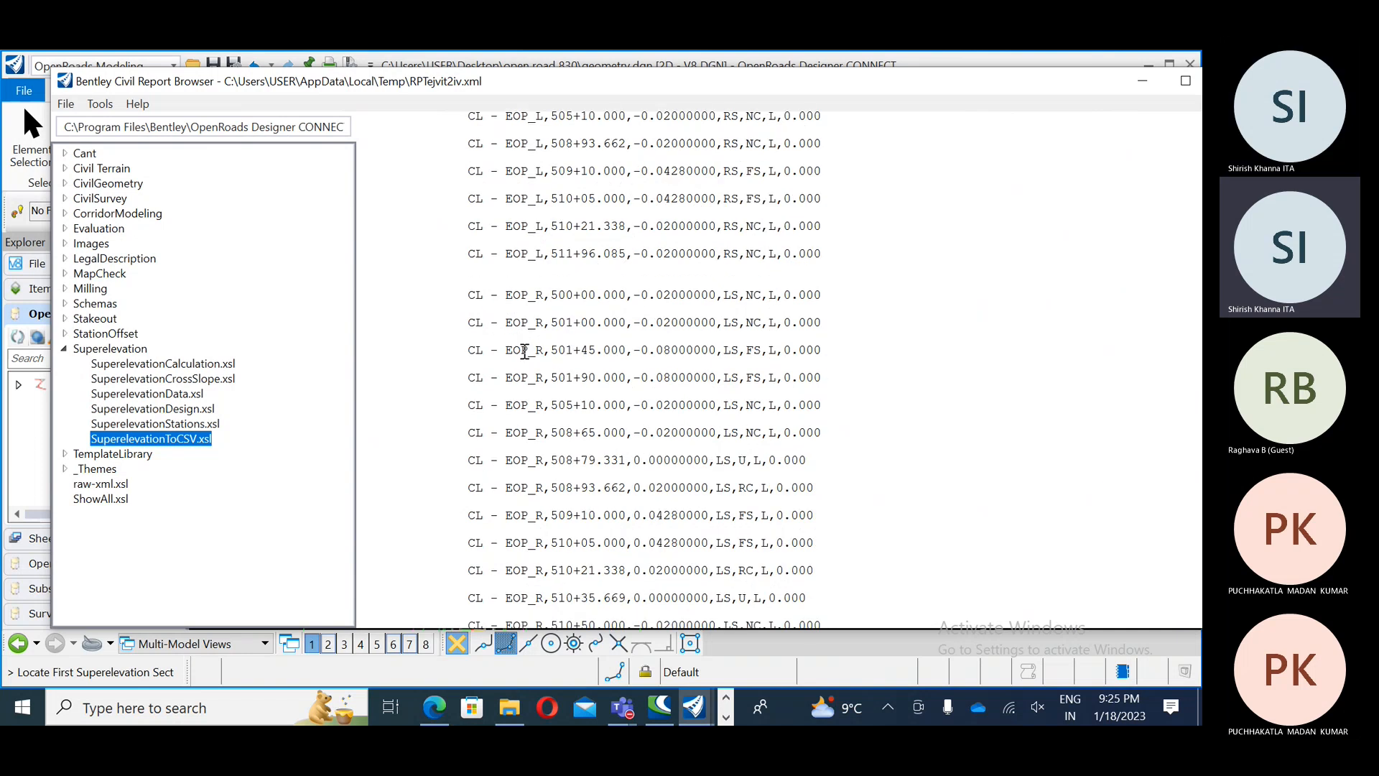
scroll(525, 352, up, 4)
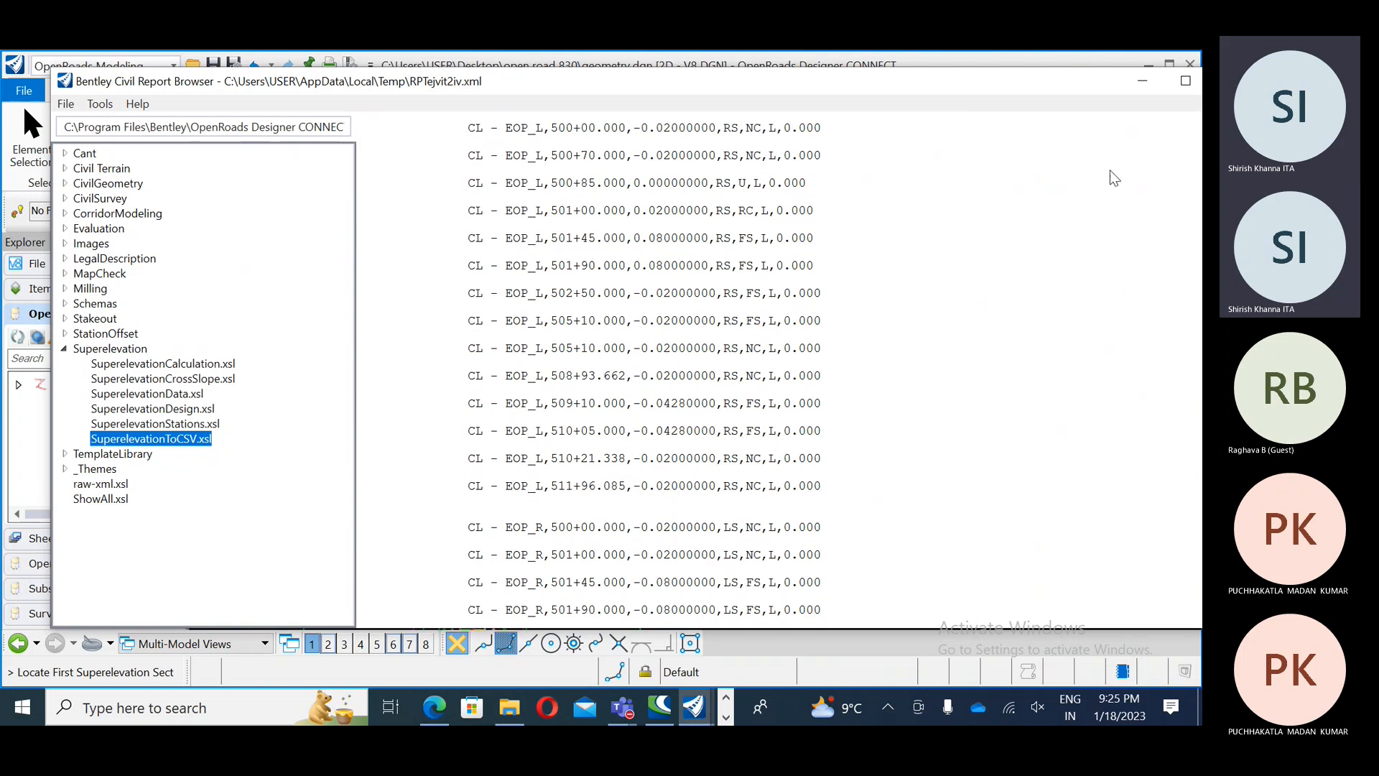
drag(1169, 88, 1006, 140)
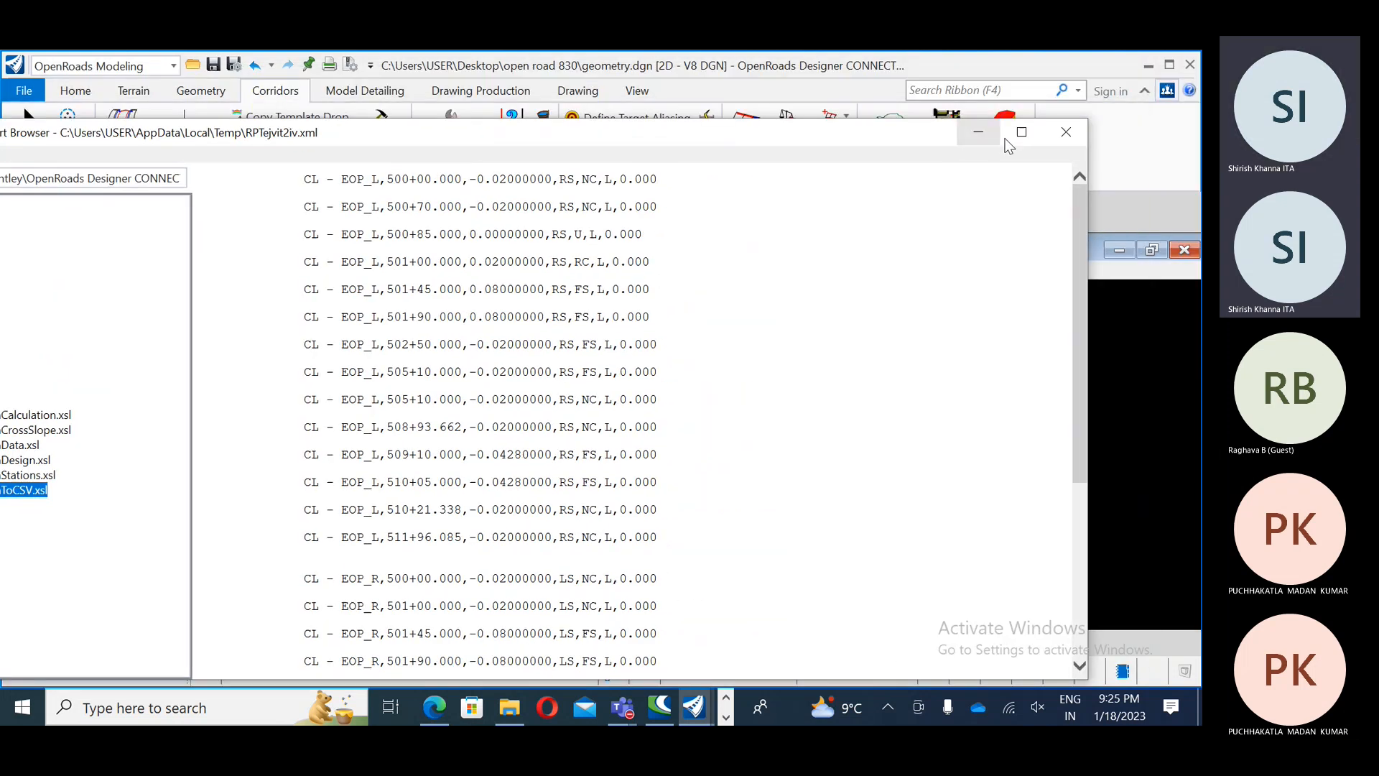
click(983, 133)
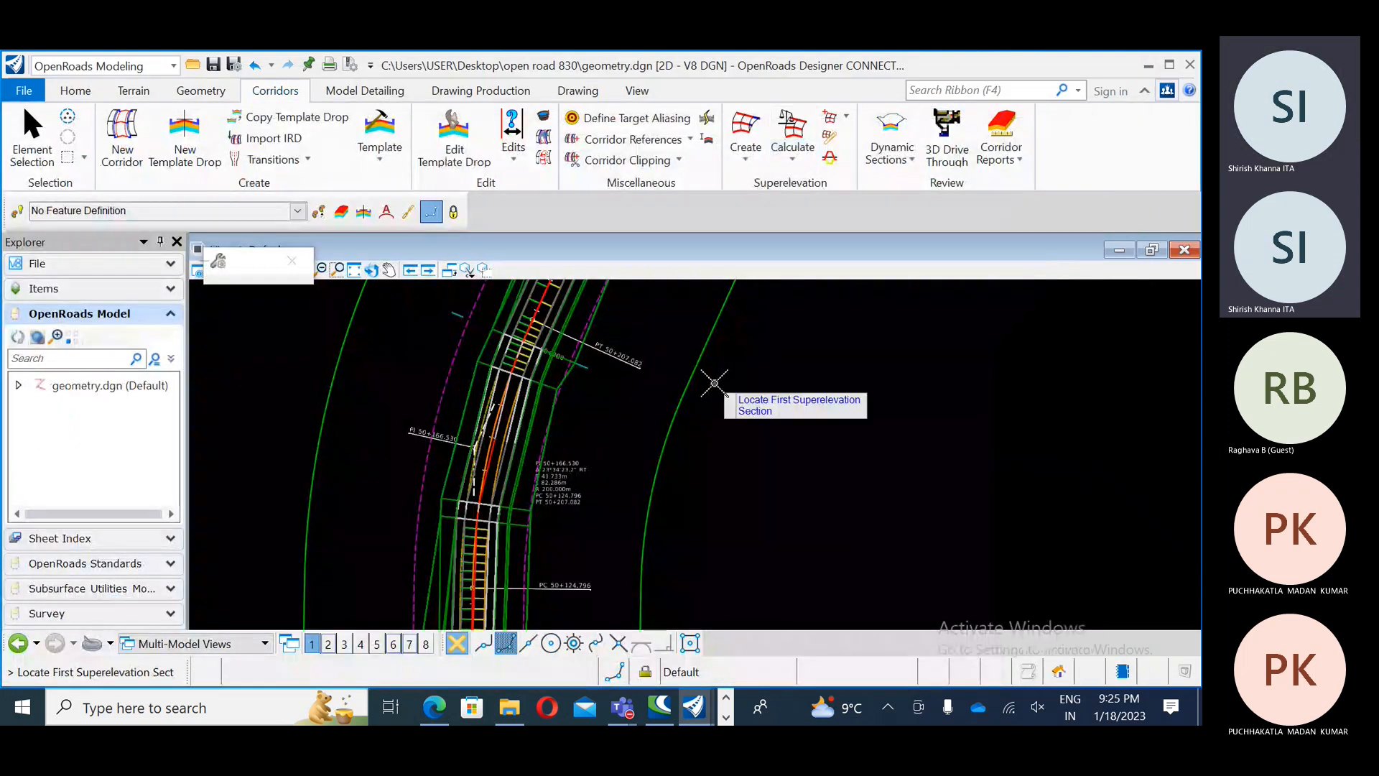
Step: Switch to the corridor modeling guide PDF in Edge and skim steps 6 to 9 on calculating and reviewing superelevation
click(439, 711)
scroll(404, 464, down, 8)
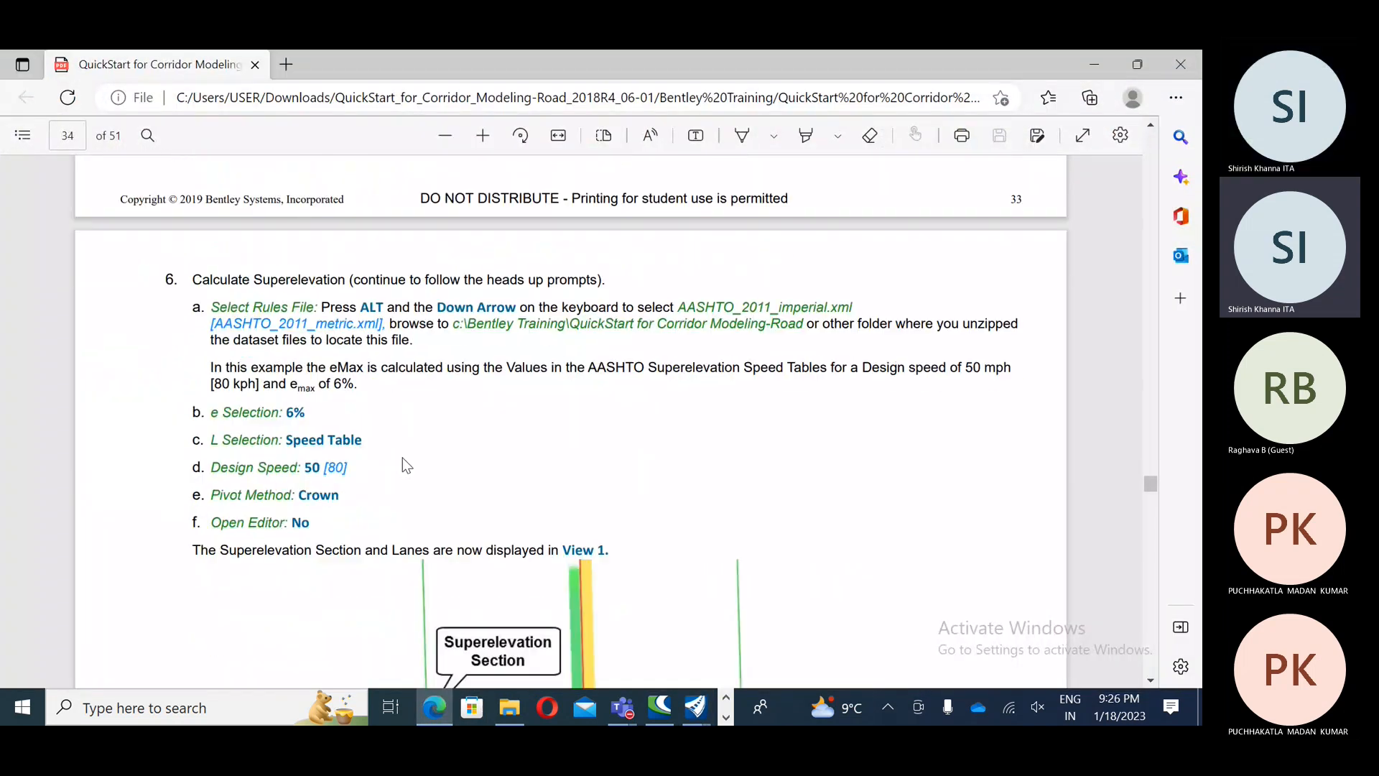
scroll(406, 445, down, 6)
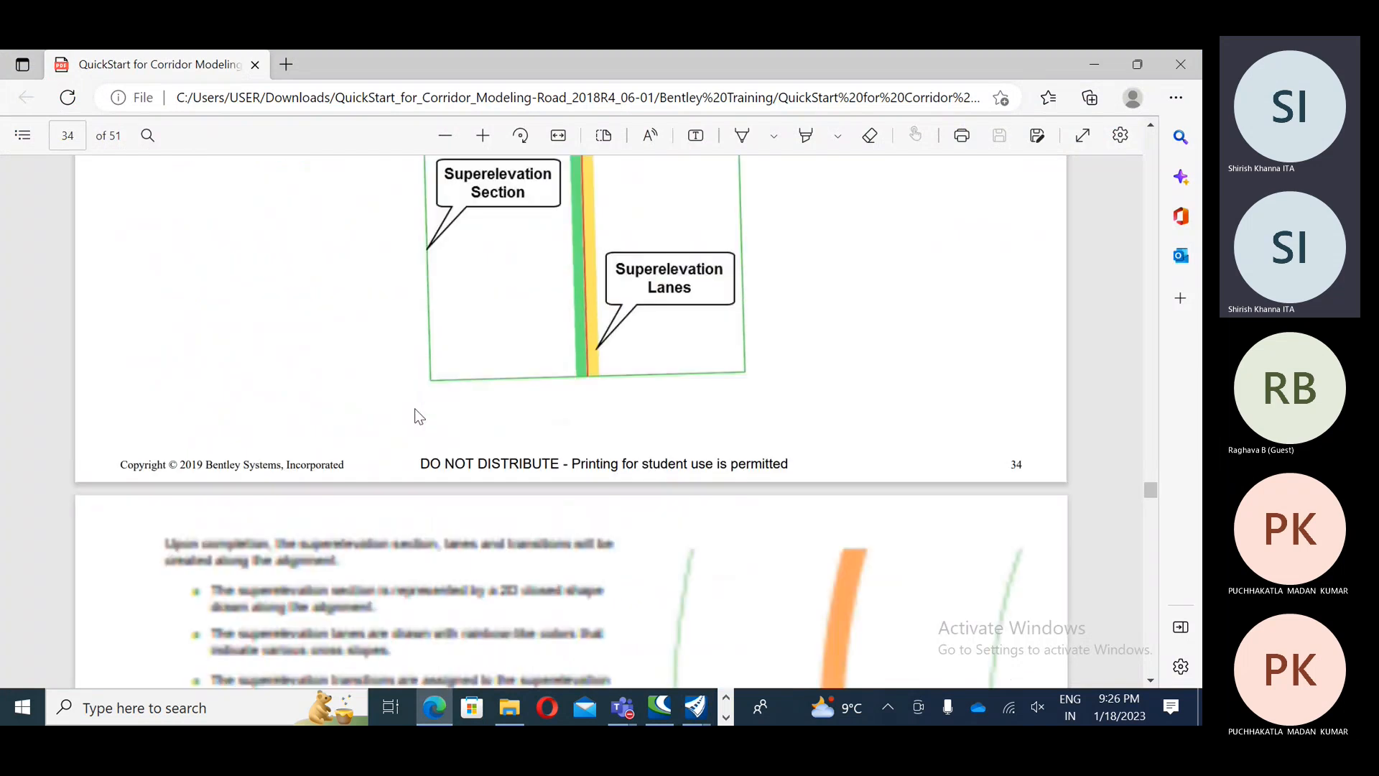
scroll(415, 409, down, 1)
scroll(530, 382, down, 6)
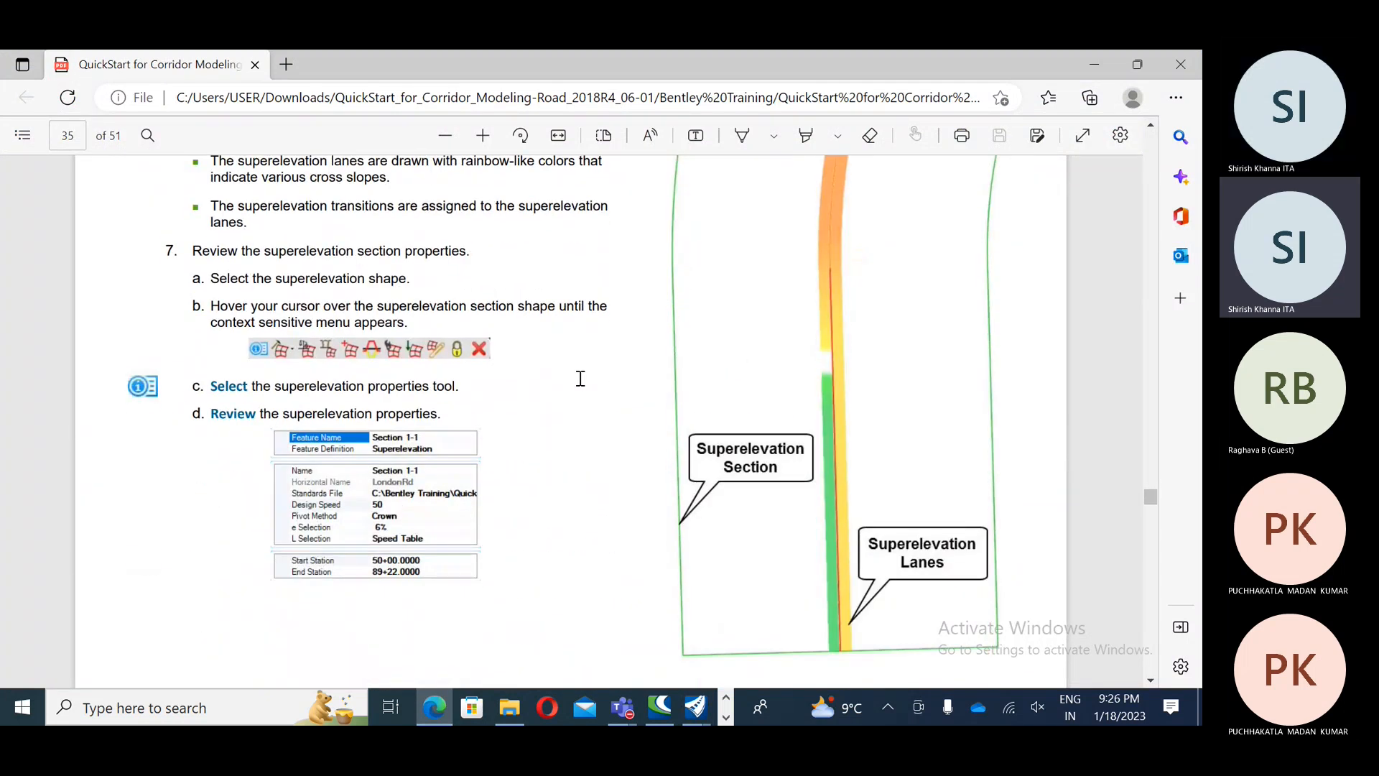
scroll(581, 379, up, 2)
scroll(581, 379, down, 8)
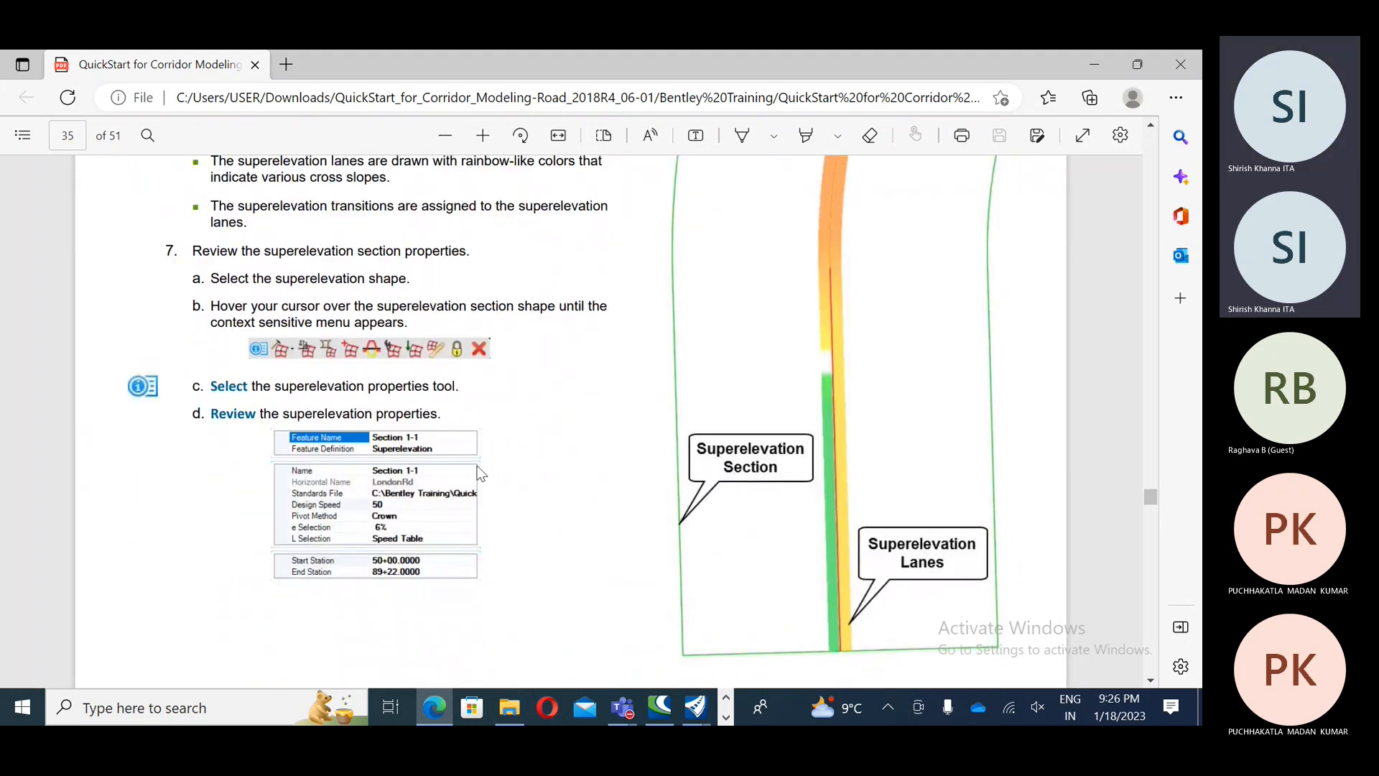
scroll(486, 465, down, 3)
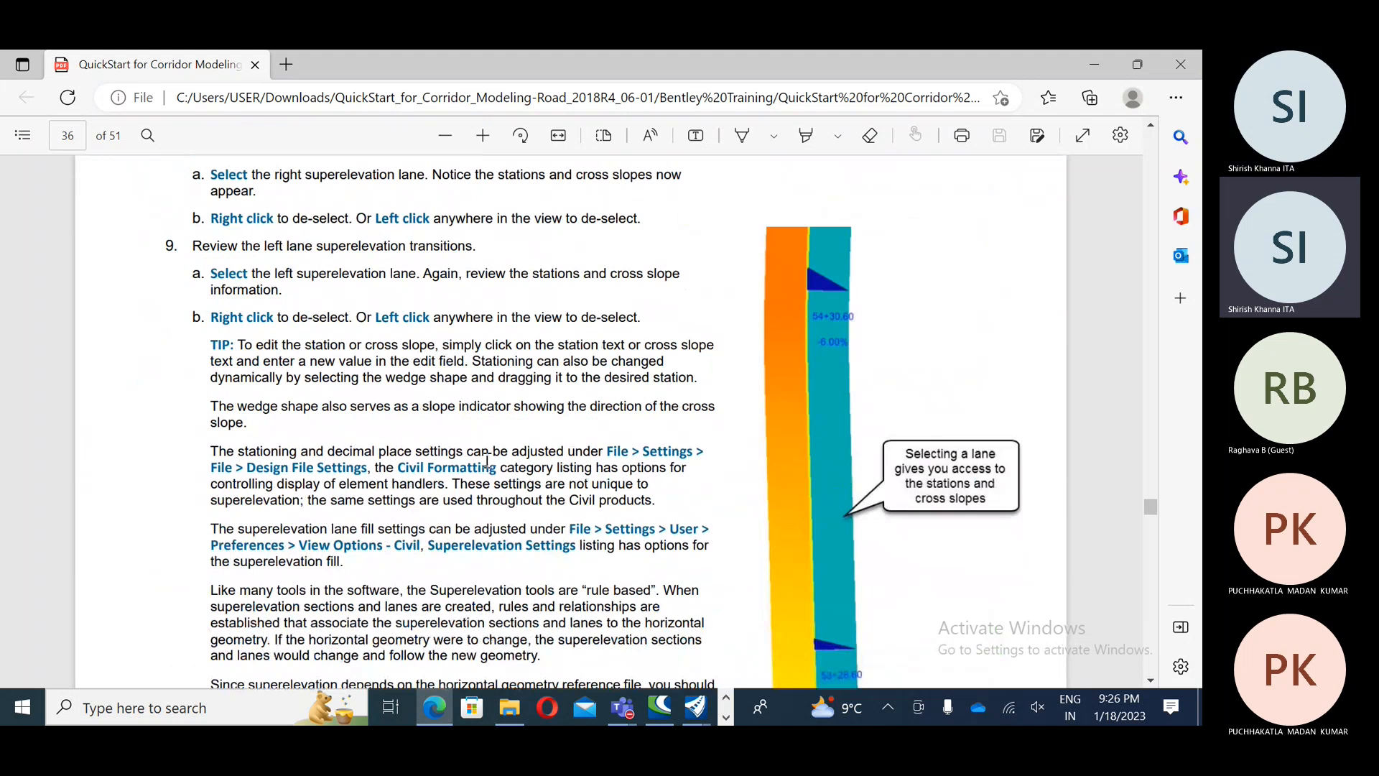
Step: Return to the guide's step 6, Calculate Superelevation, and check the metric design speed among its settings
scroll(487, 460, up, 20)
scroll(488, 466, down, 6)
scroll(487, 463, down, 1)
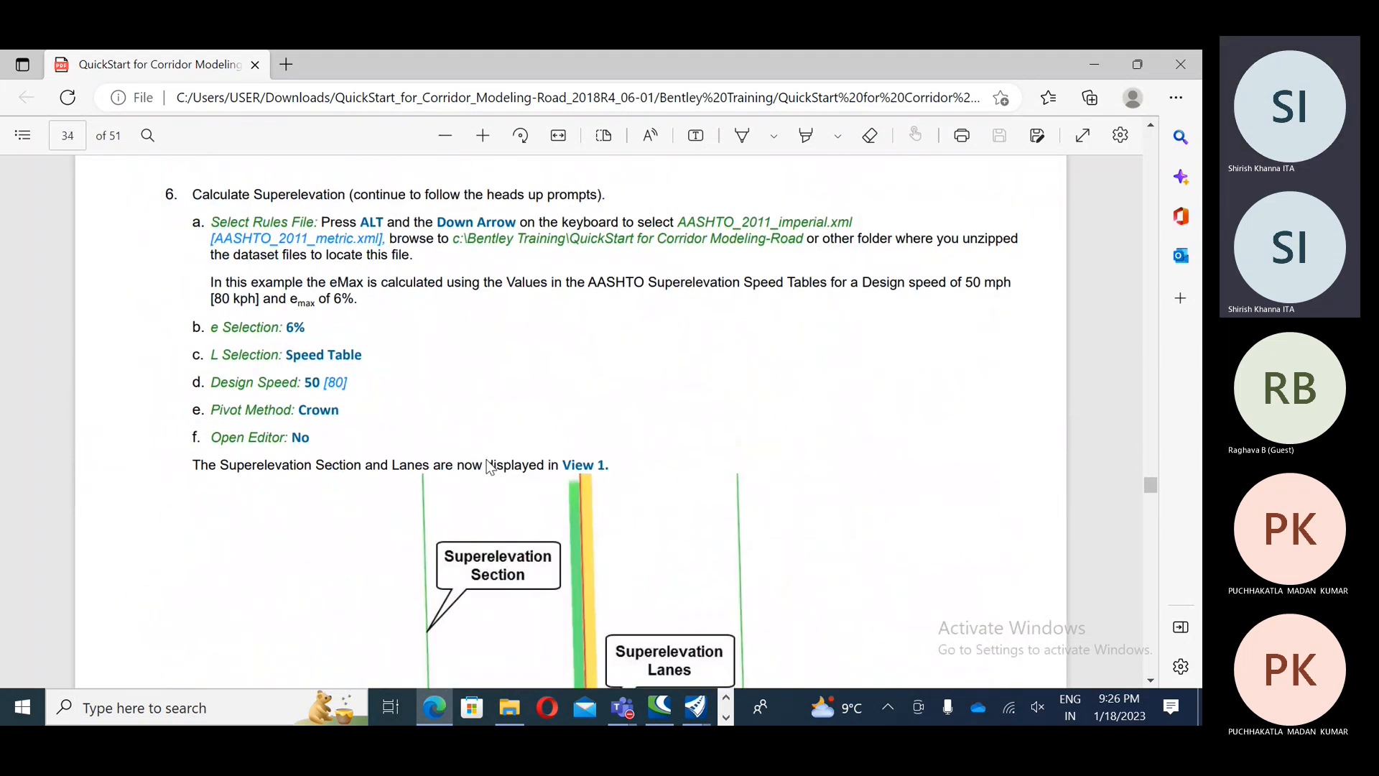
scroll(487, 465, up, 1)
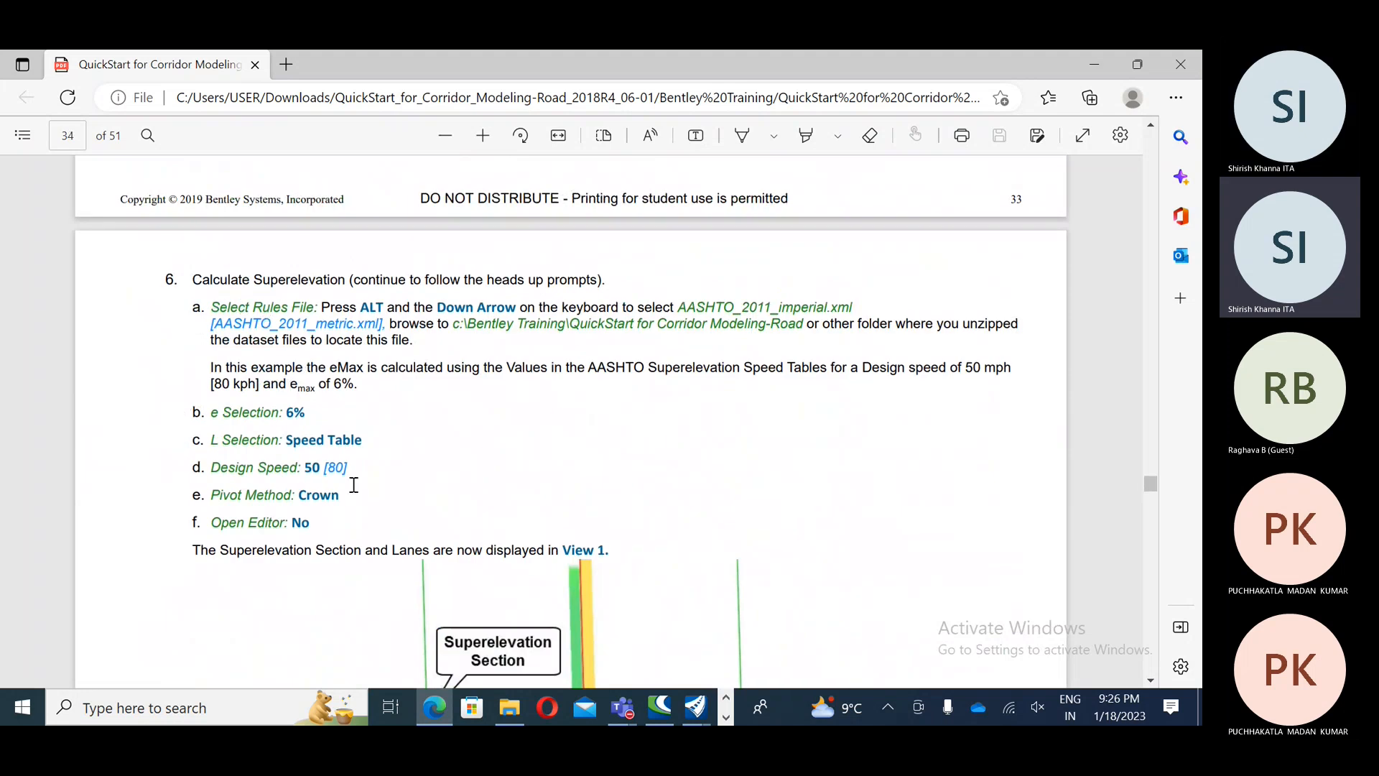
scroll(355, 486, down, 1)
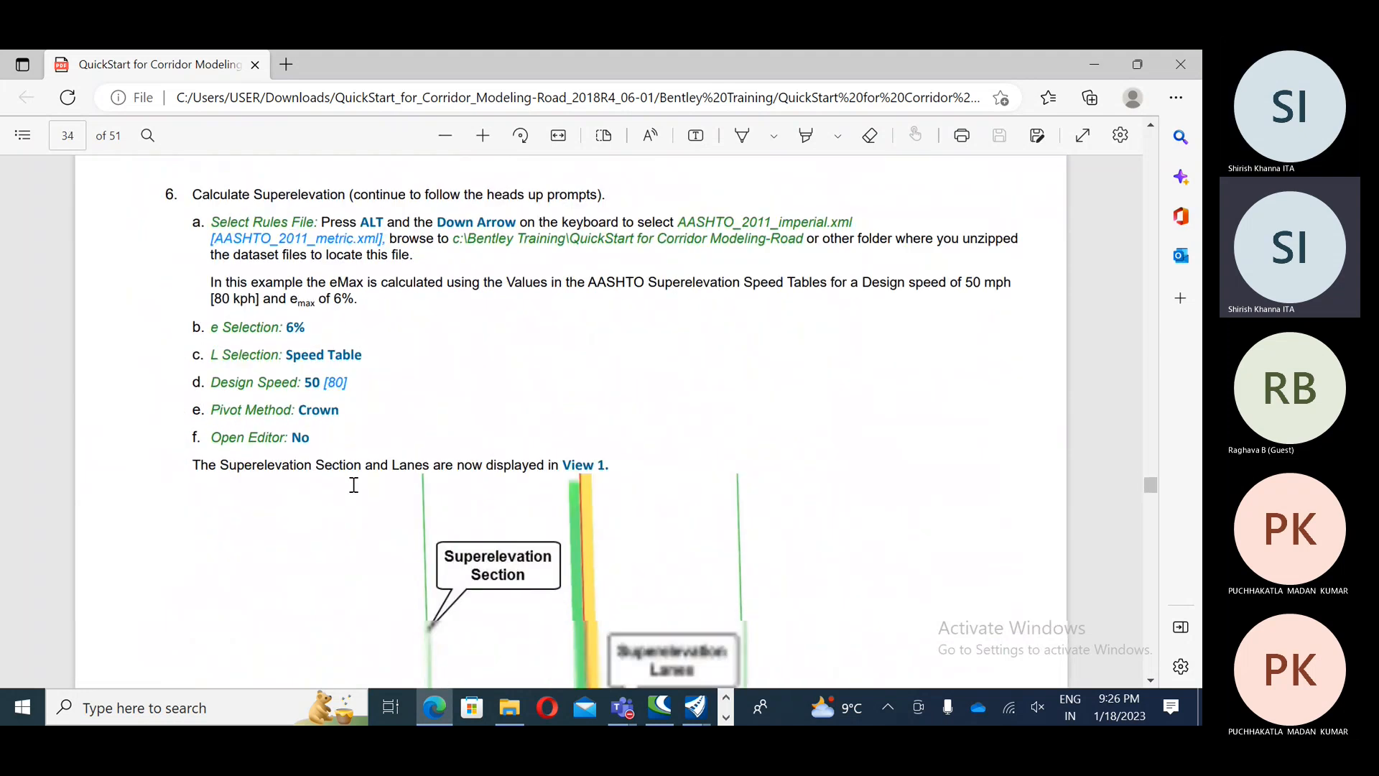
double_click(332, 381)
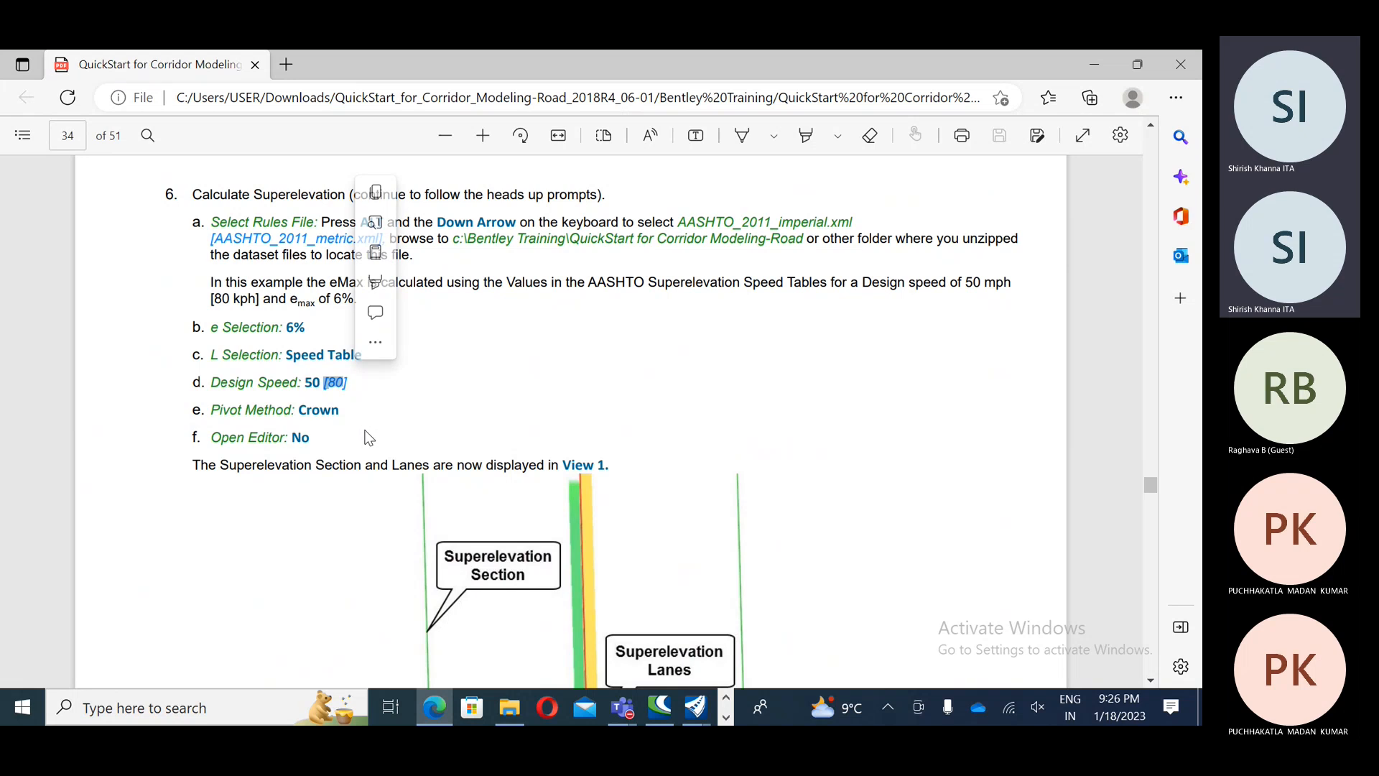
Step: Read the guide's steps 7 to 9 on reviewing the superelevation section properties and the right and left lane transitions
scroll(368, 437, down, 3)
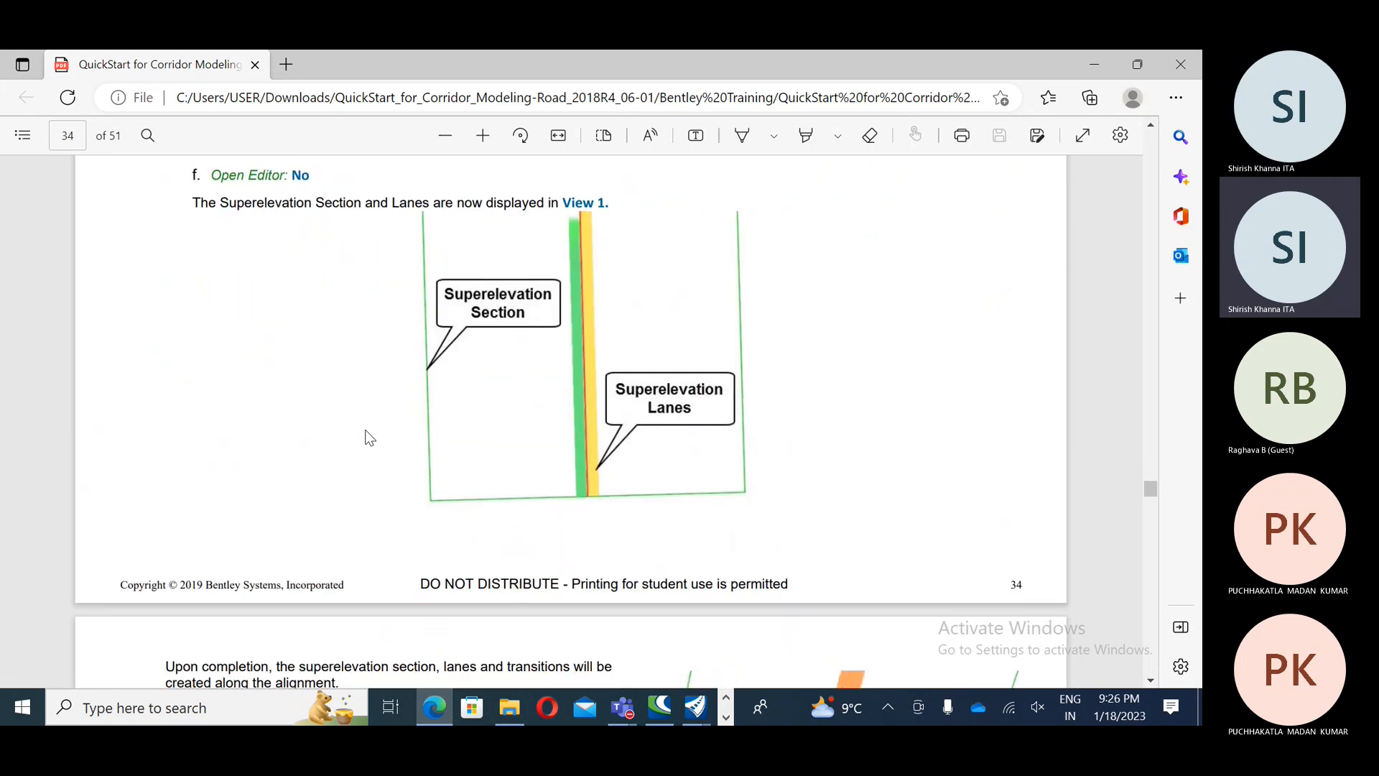
scroll(369, 437, down, 6)
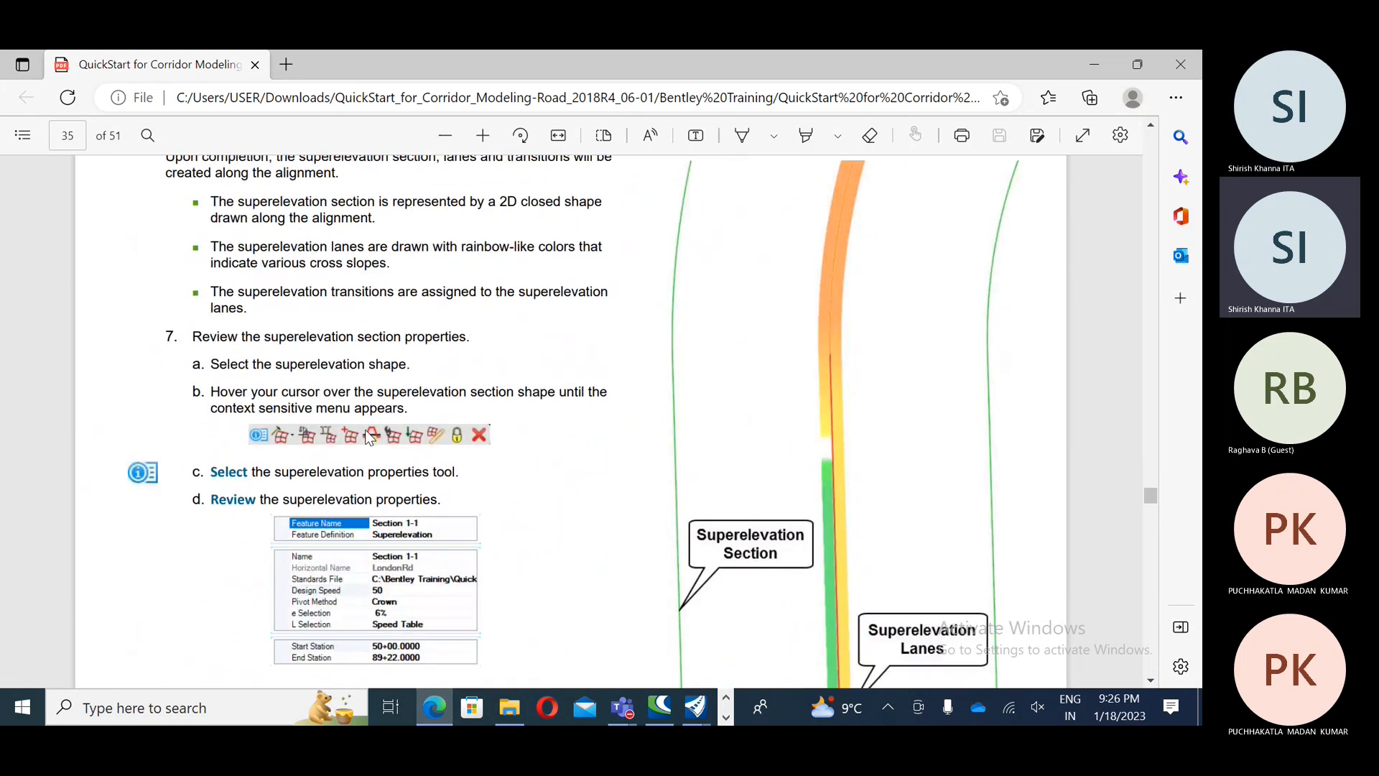
scroll(542, 500, down, 1)
scroll(543, 501, down, 1)
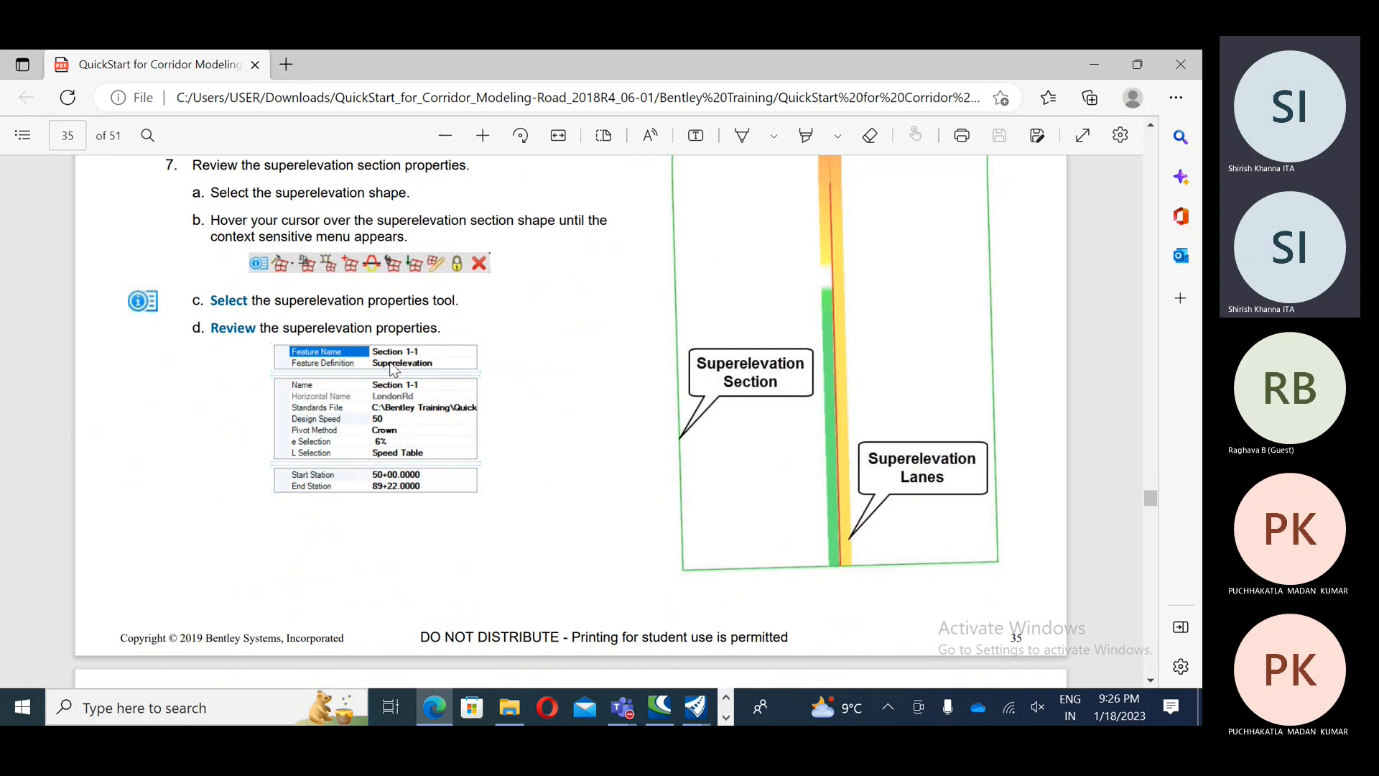
scroll(440, 451, down, 6)
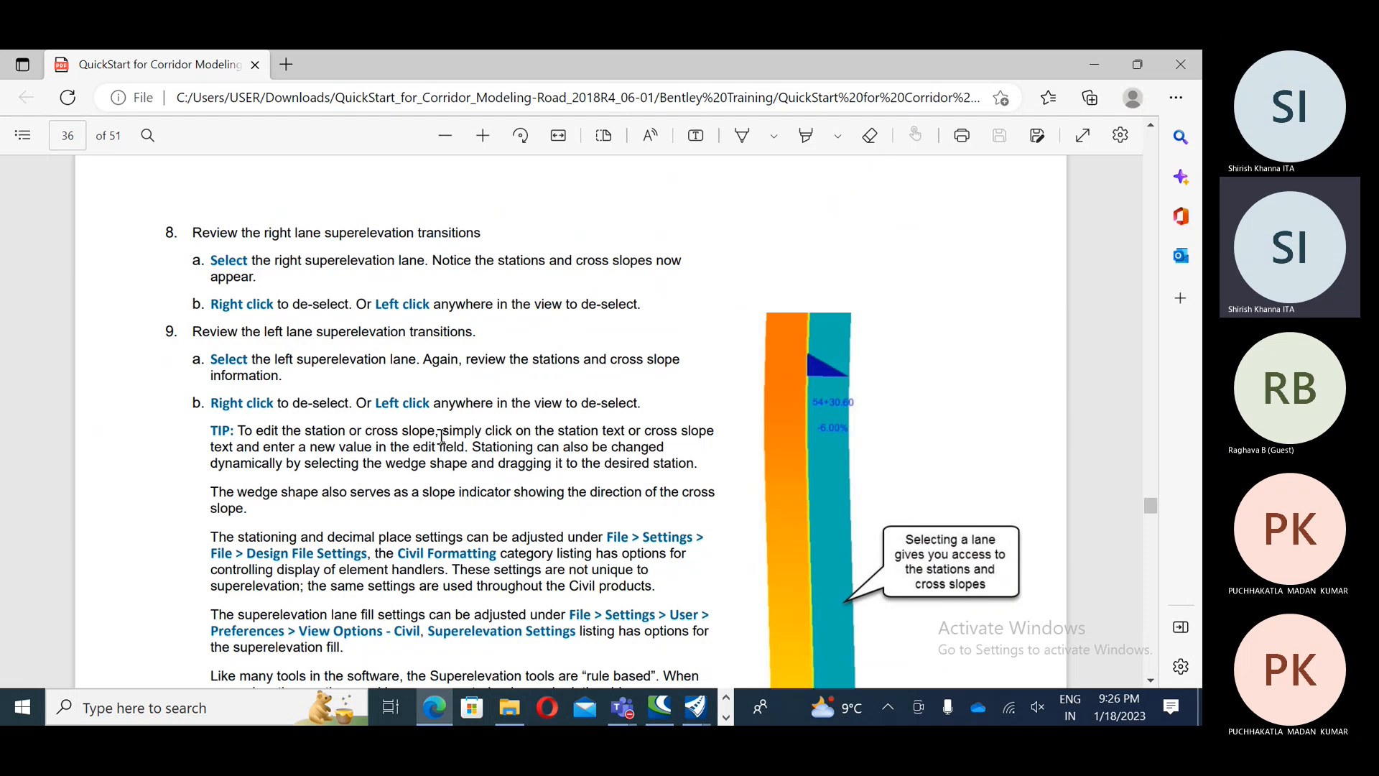
scroll(391, 397, down, 8)
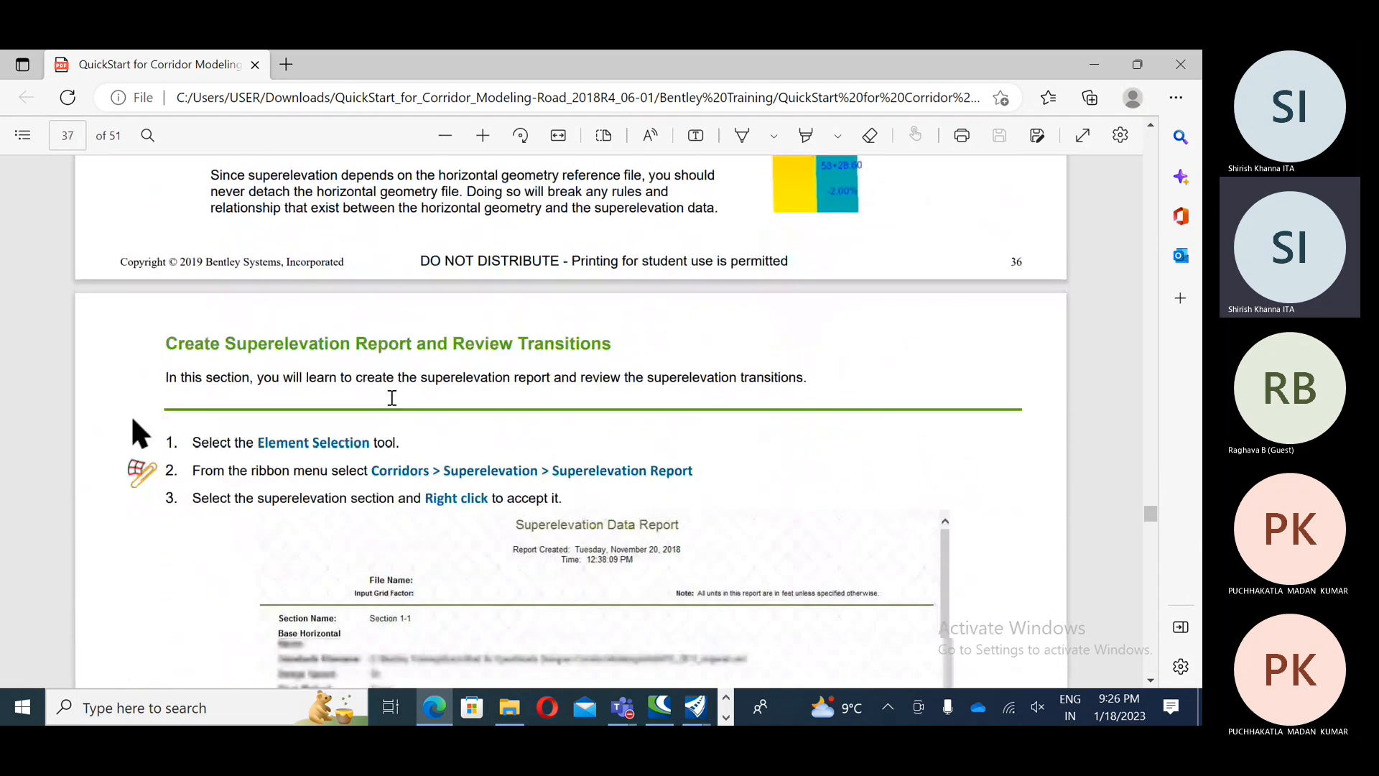
Step: Read the guide's superelevation report and superelevation diagram sections, focusing on the Open SuperElevation Model tool instruction
scroll(392, 397, down, 1)
drag(165, 253, 612, 255)
scroll(505, 448, down, 4)
scroll(505, 448, down, 4)
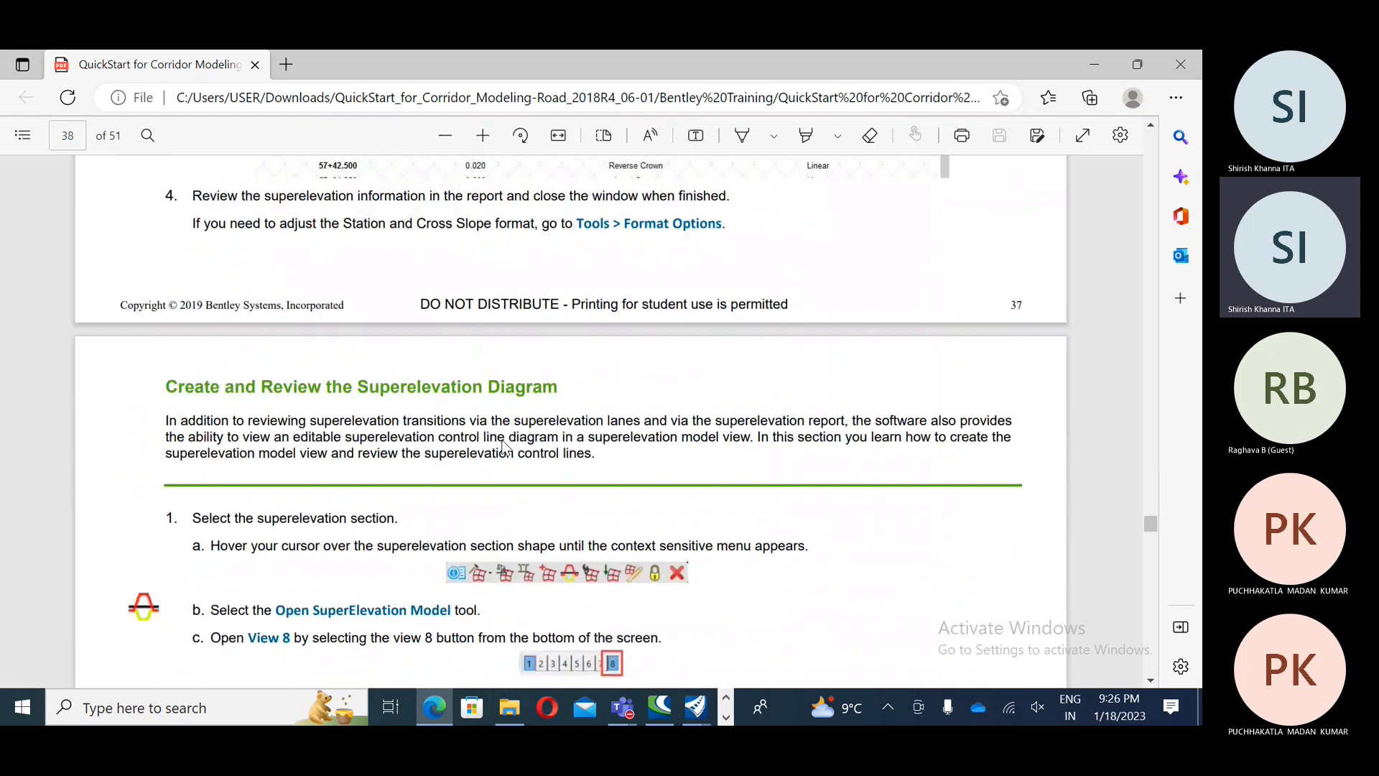
scroll(505, 449, down, 8)
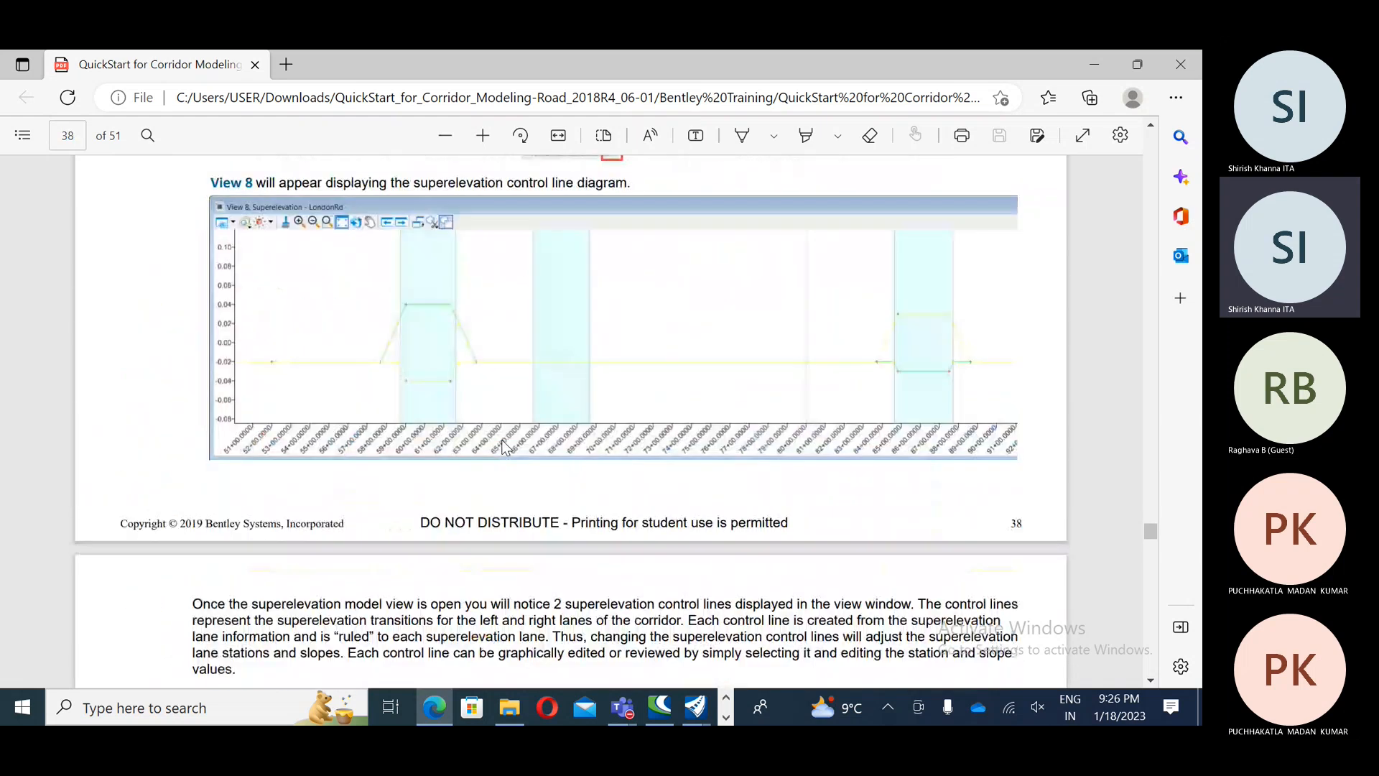
scroll(505, 448, up, 4)
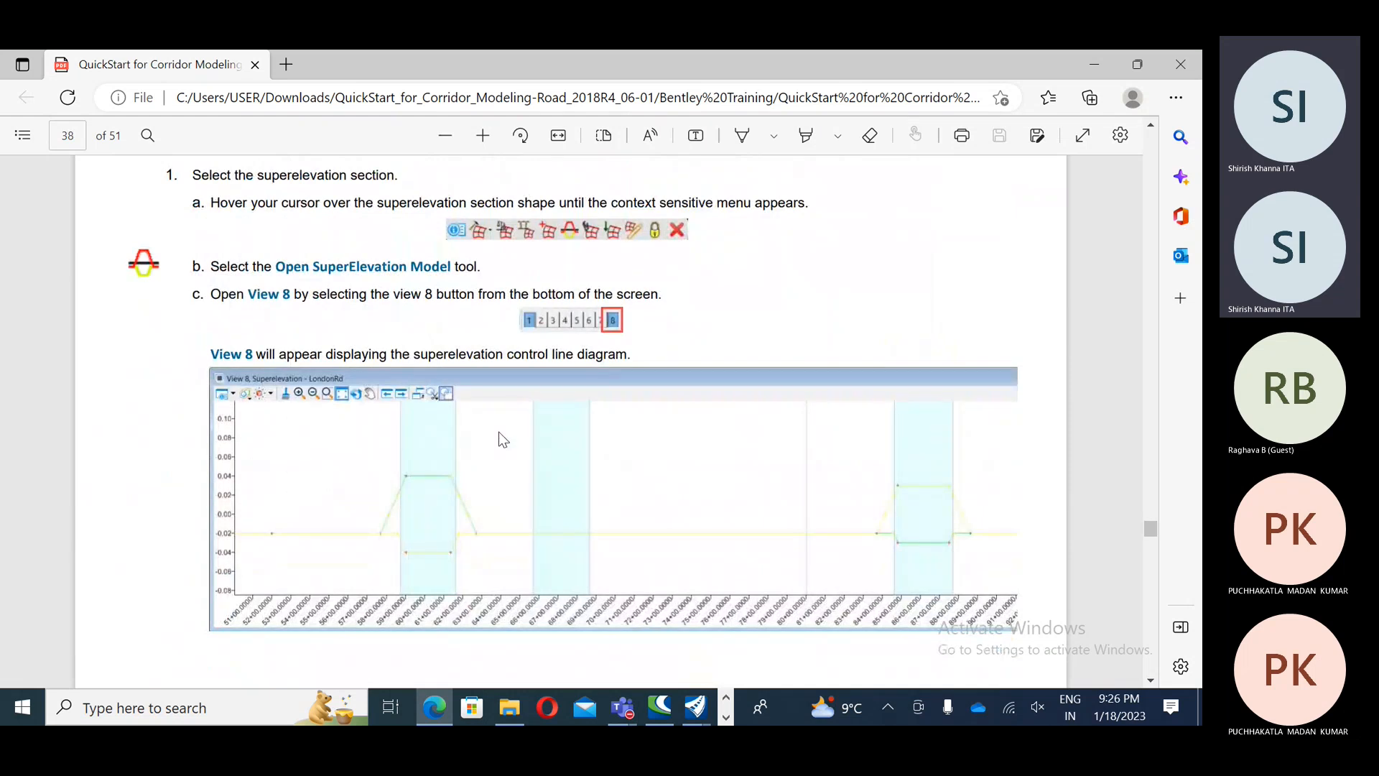
scroll(503, 439, up, 2)
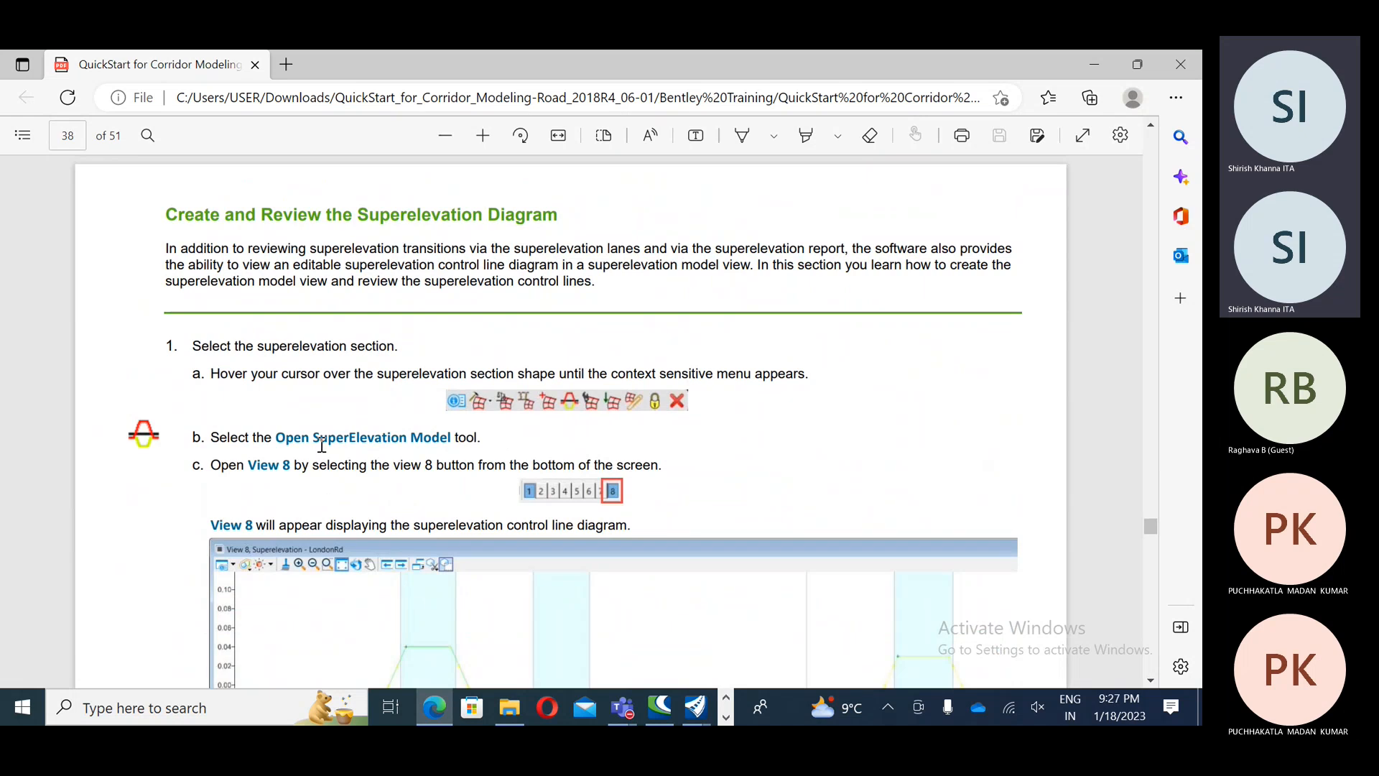
drag(289, 437, 445, 445)
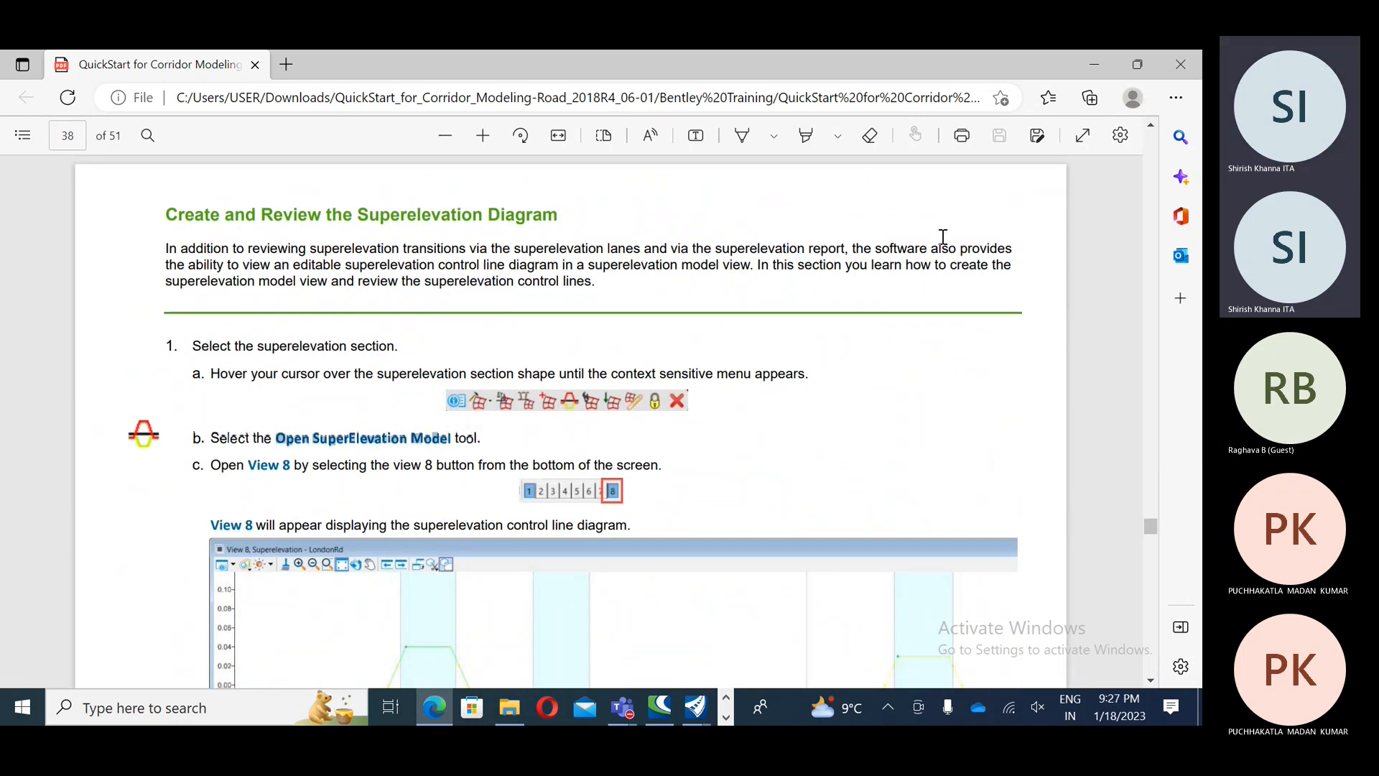
Step: Return to OpenRoads Designer and end the active superelevation report command
click(1094, 64)
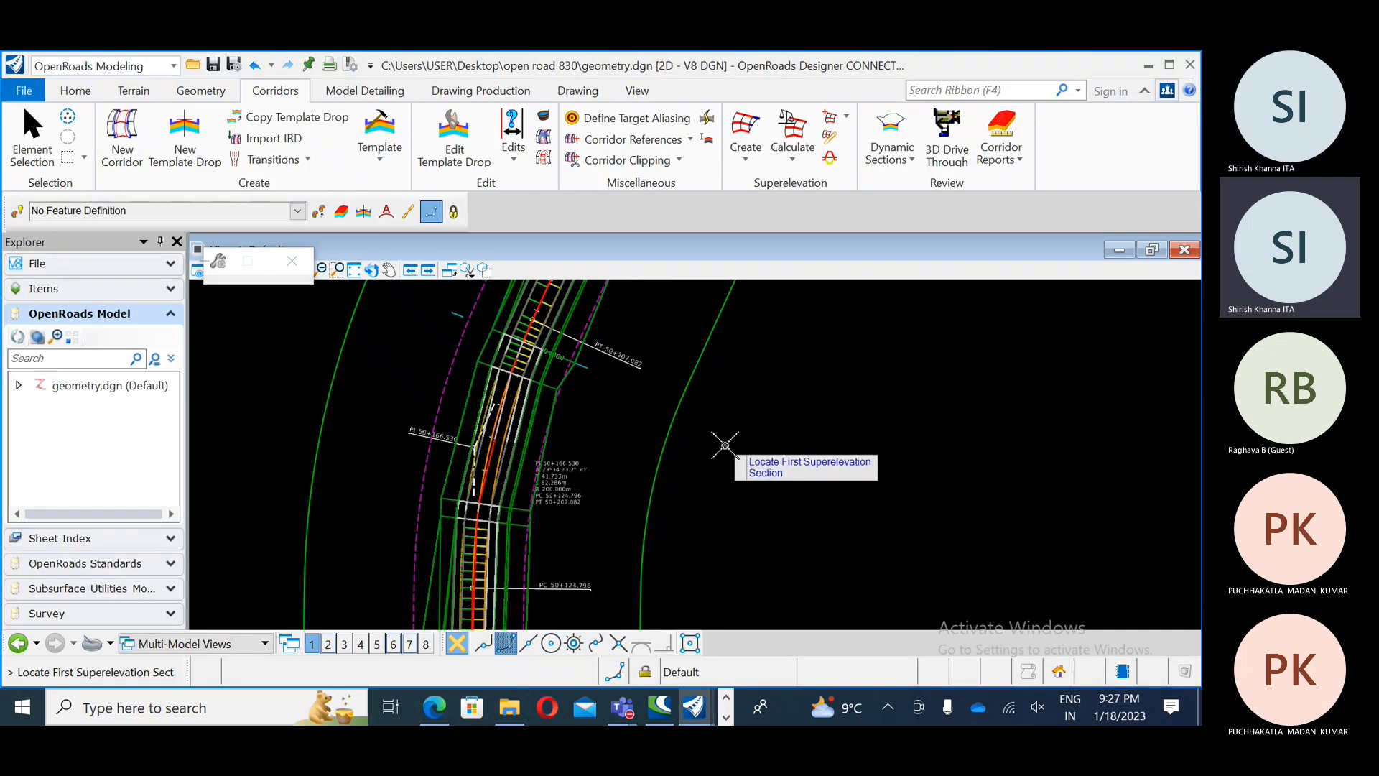
key(Escape)
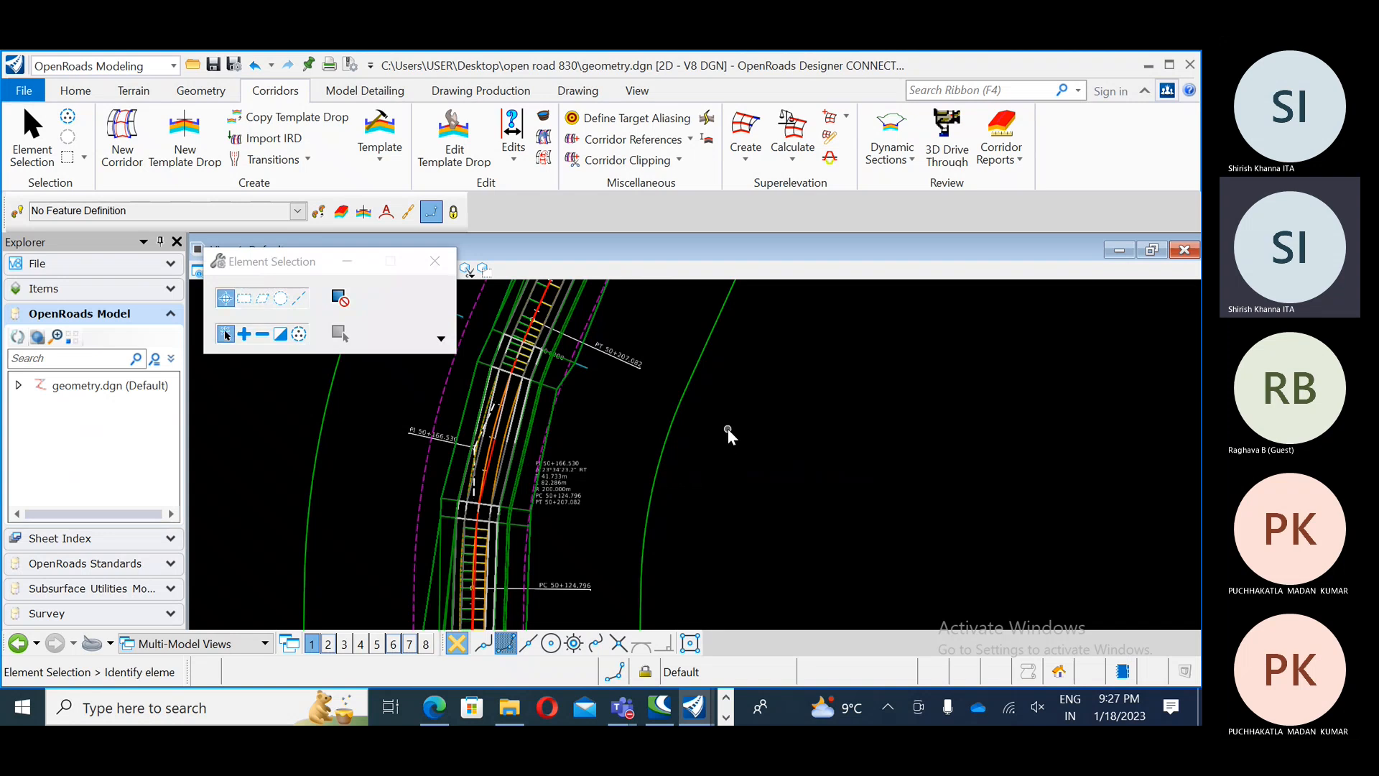
scroll(725, 431, down, 1)
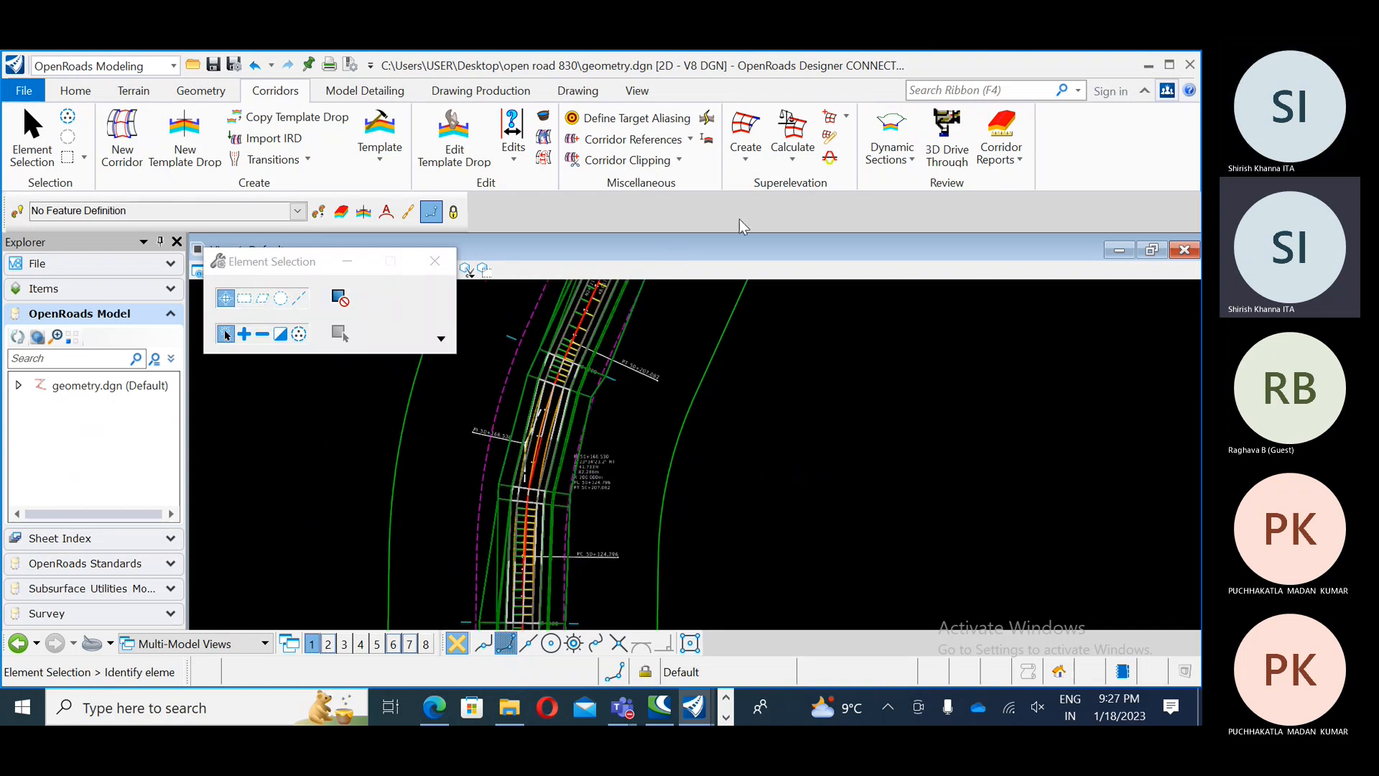
click(794, 160)
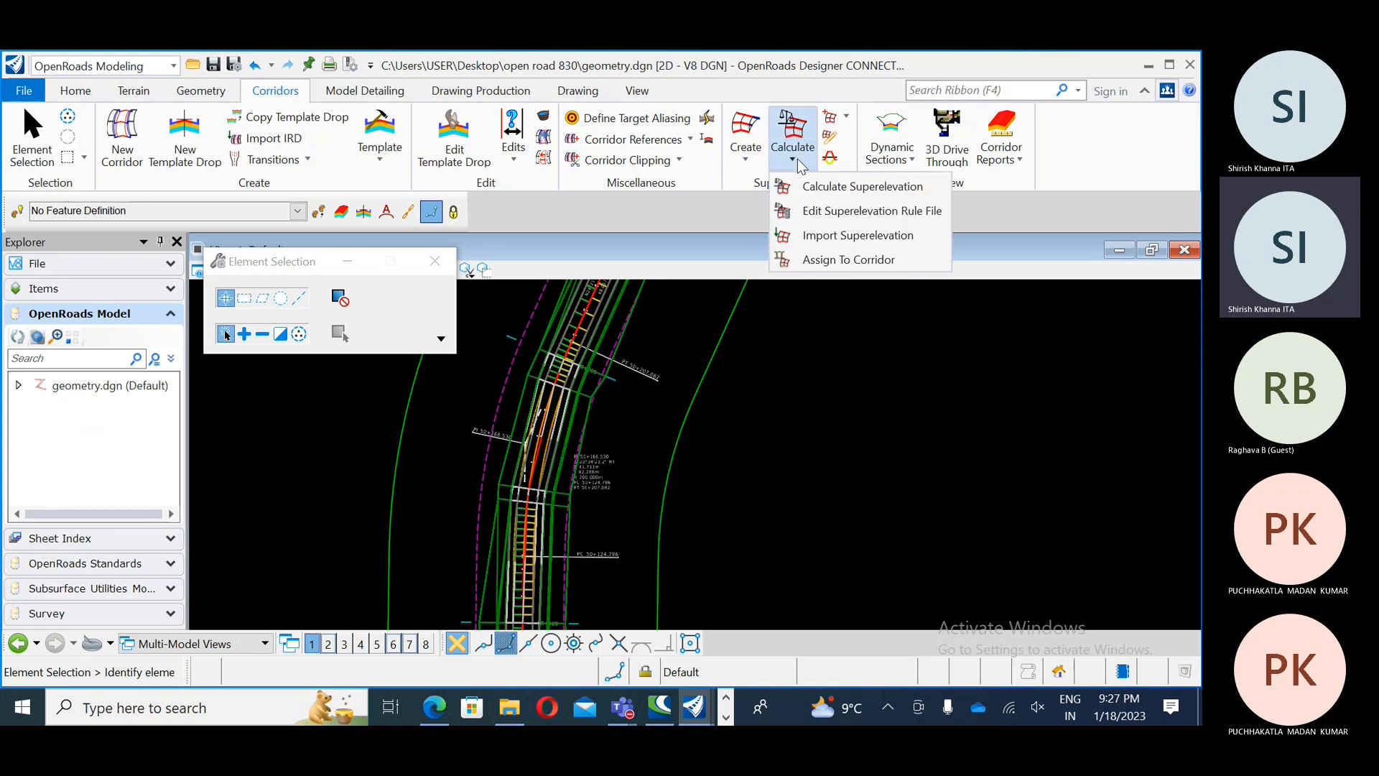
click(747, 170)
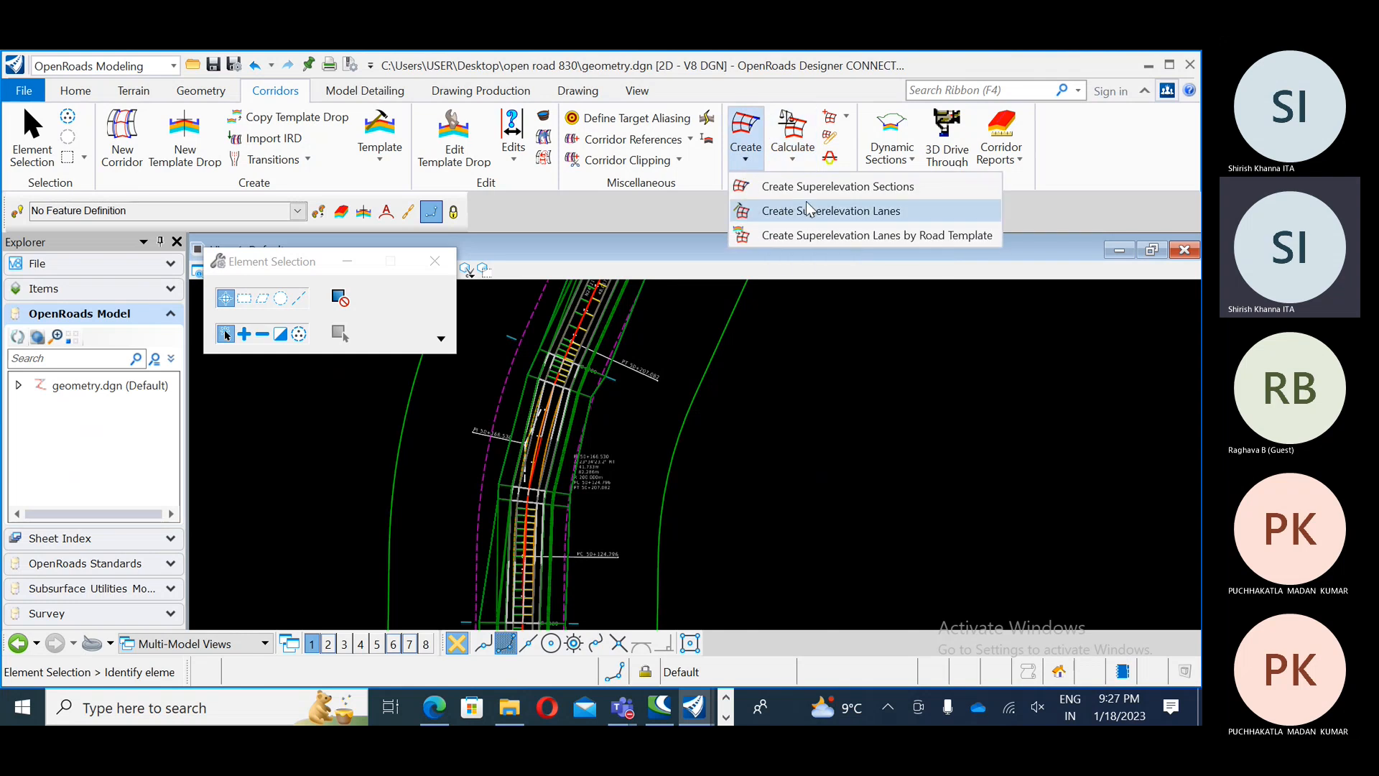
click(802, 291)
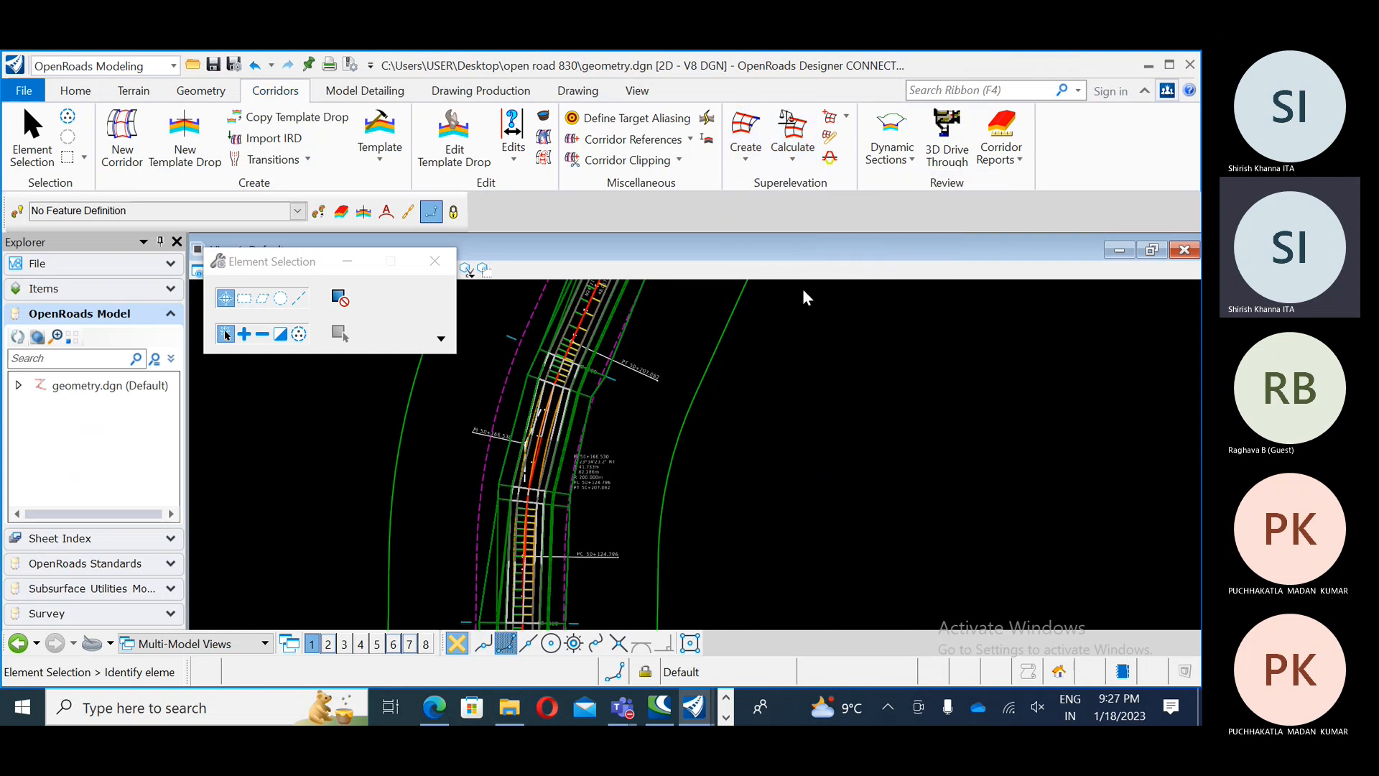
Step: Open the superelevation model of the London Rd section in View 8
click(833, 165)
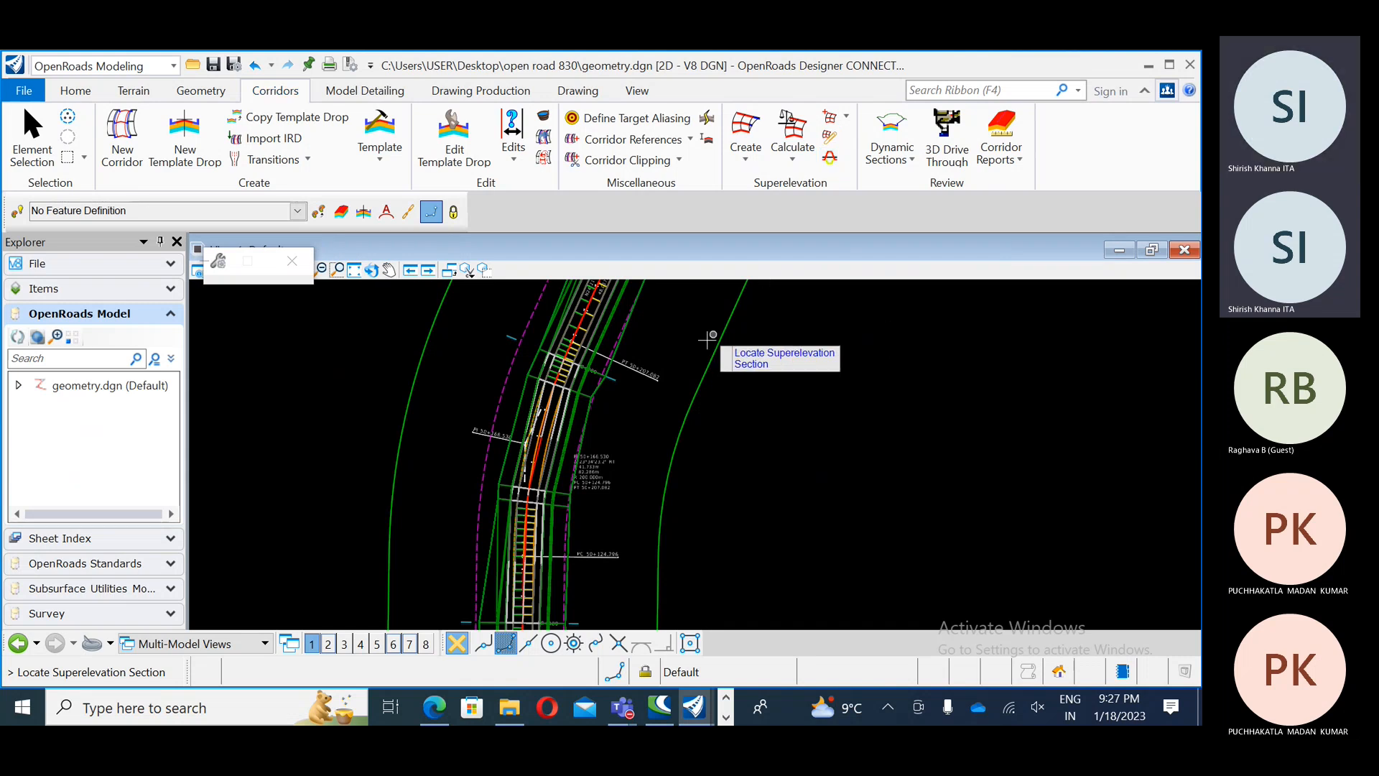
click(760, 361)
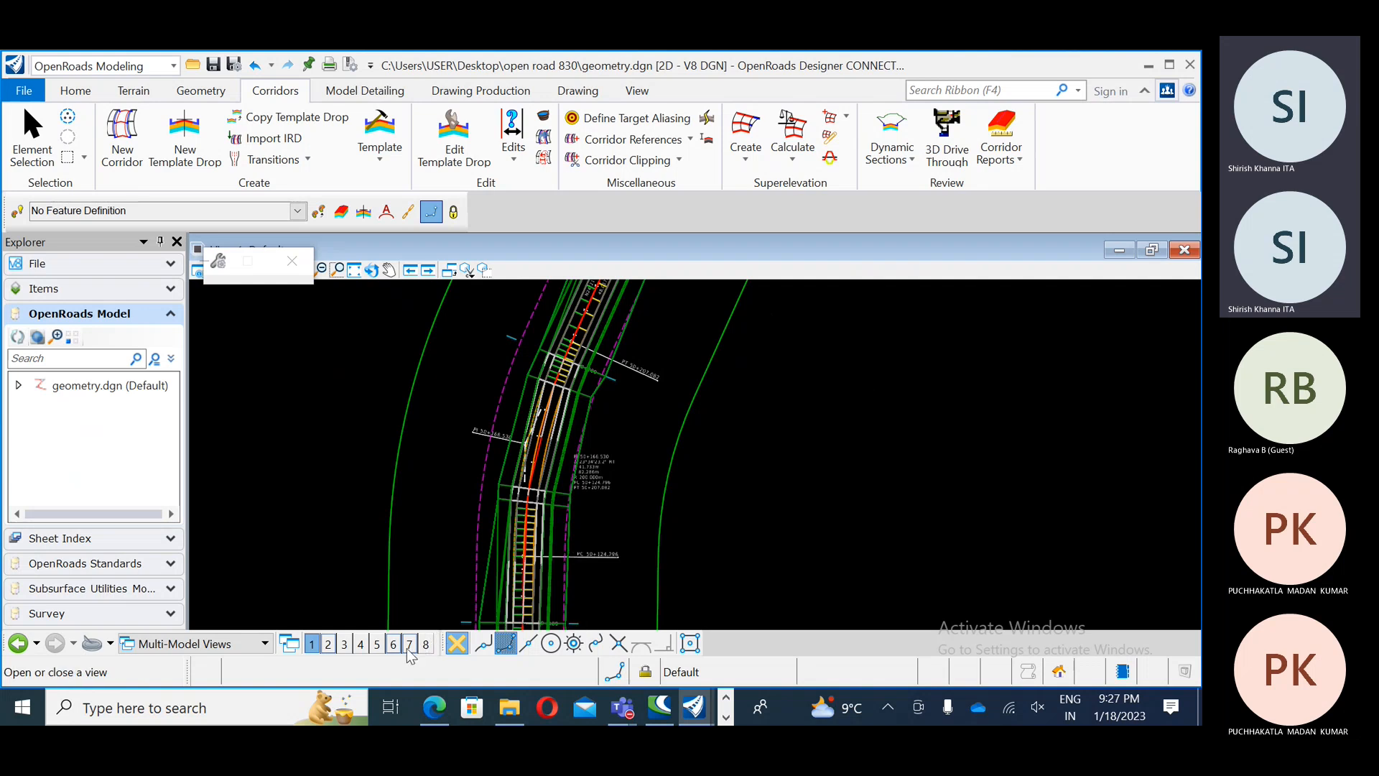
click(426, 644)
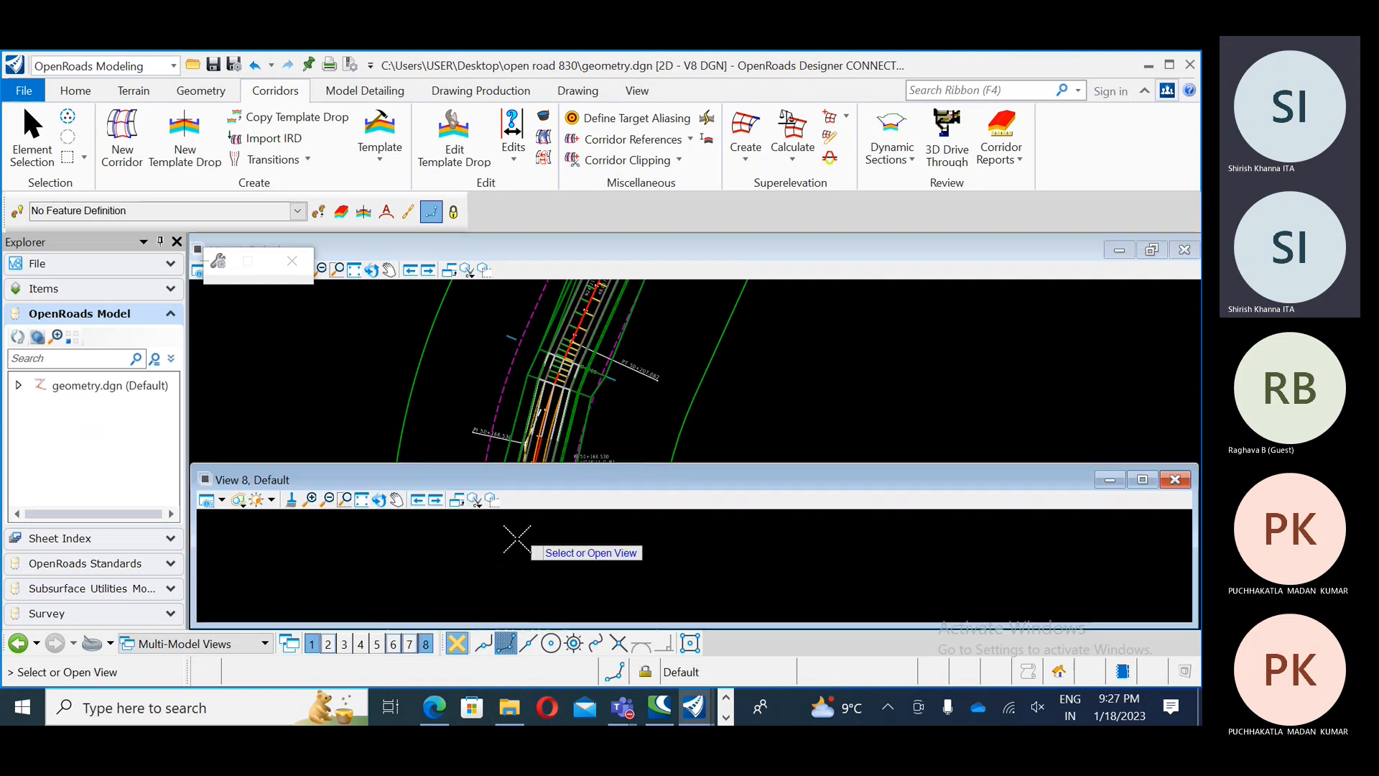
click(503, 551)
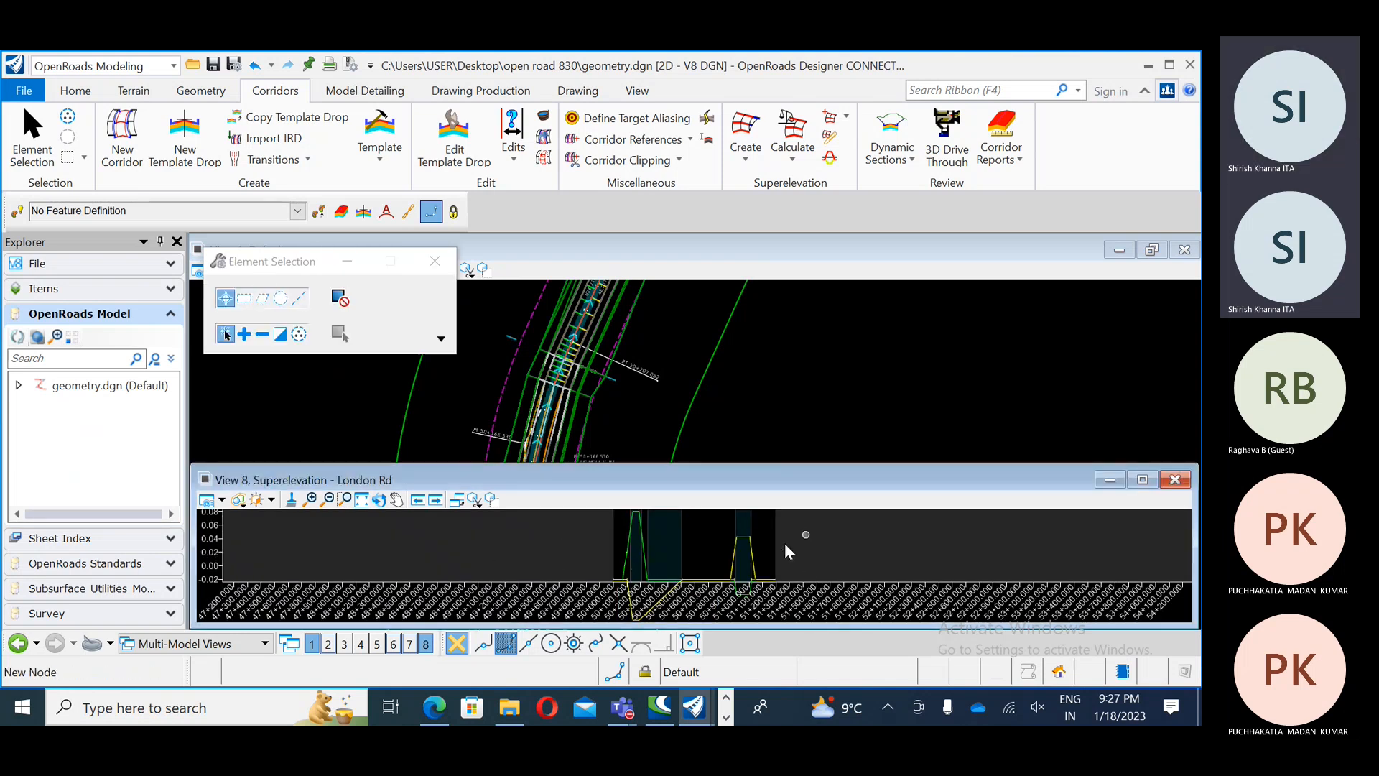
Step: Examine the London Rd superelevation diagram in View 8 alongside the corridor's curve and start in the plan view
scroll(569, 555, down, 1)
scroll(664, 524, up, 1)
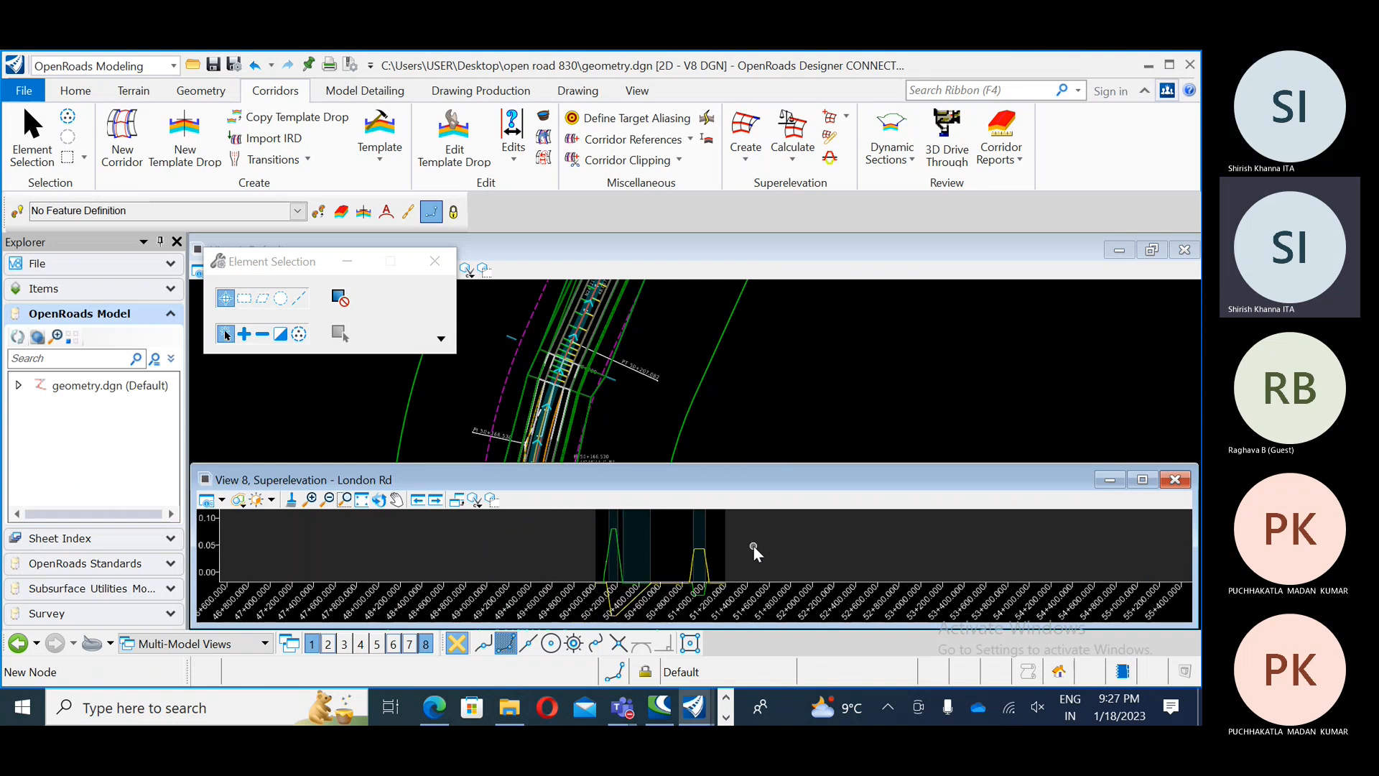
scroll(783, 359, down, 2)
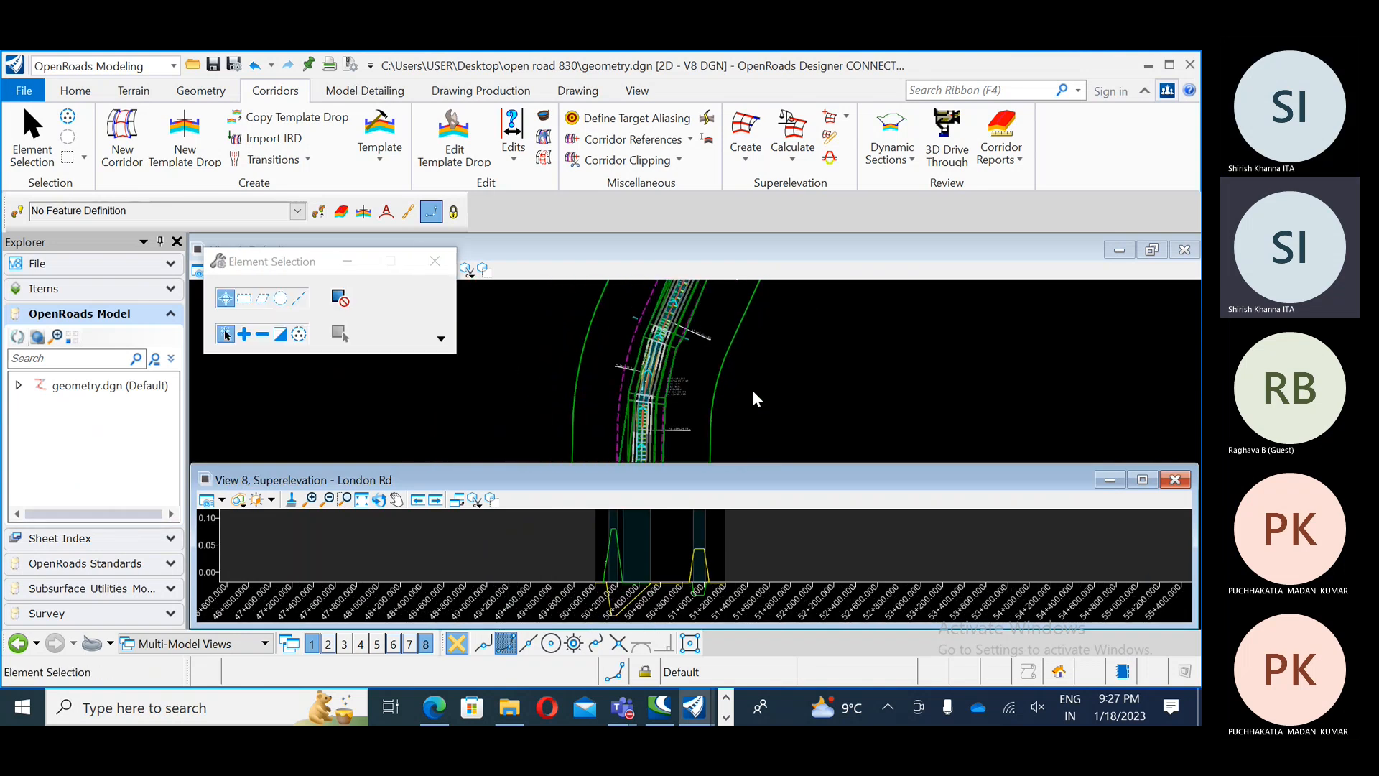
scroll(679, 399, up, 3)
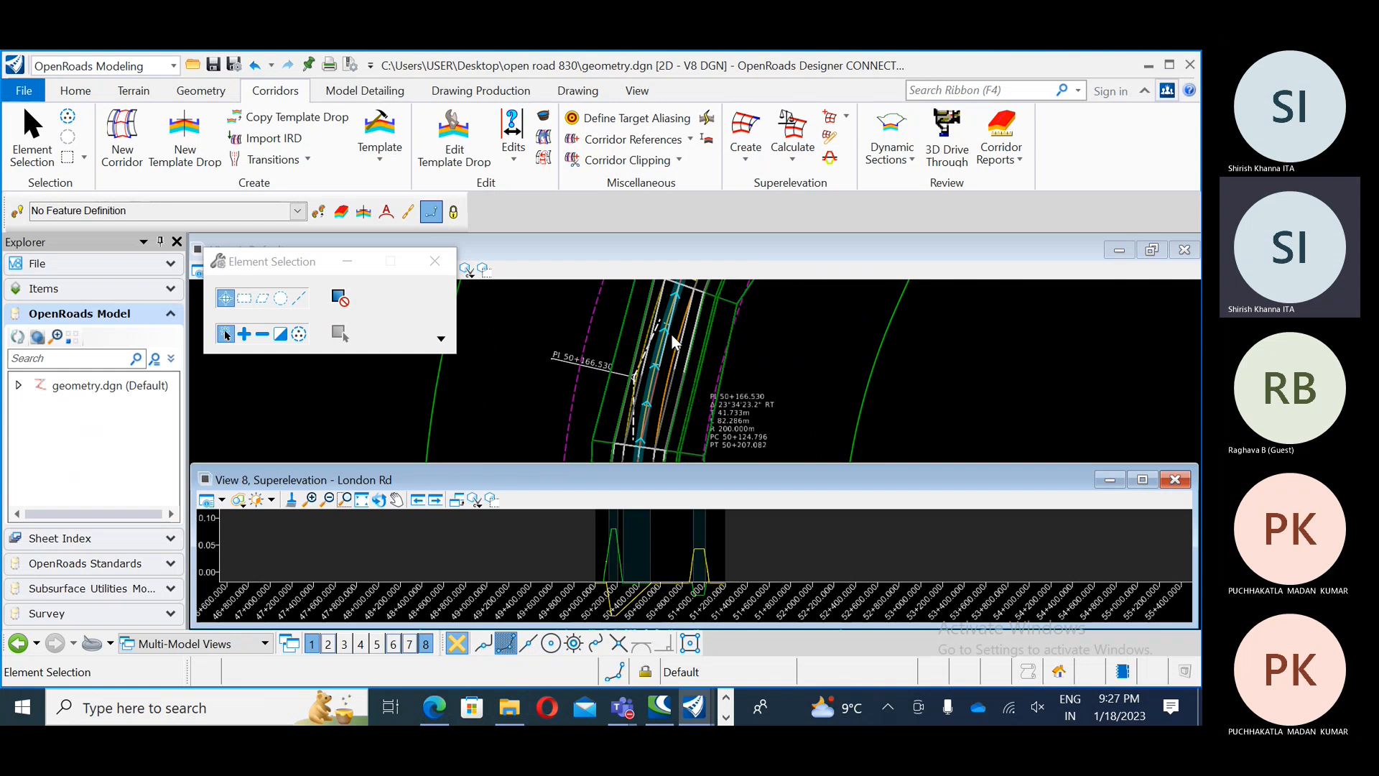
scroll(674, 340, up, 2)
scroll(611, 348, down, 3)
middle_drag(680, 410, 663, 359)
scroll(640, 360, down, 4)
middle_drag(724, 409, 645, 298)
scroll(667, 579, up, 1)
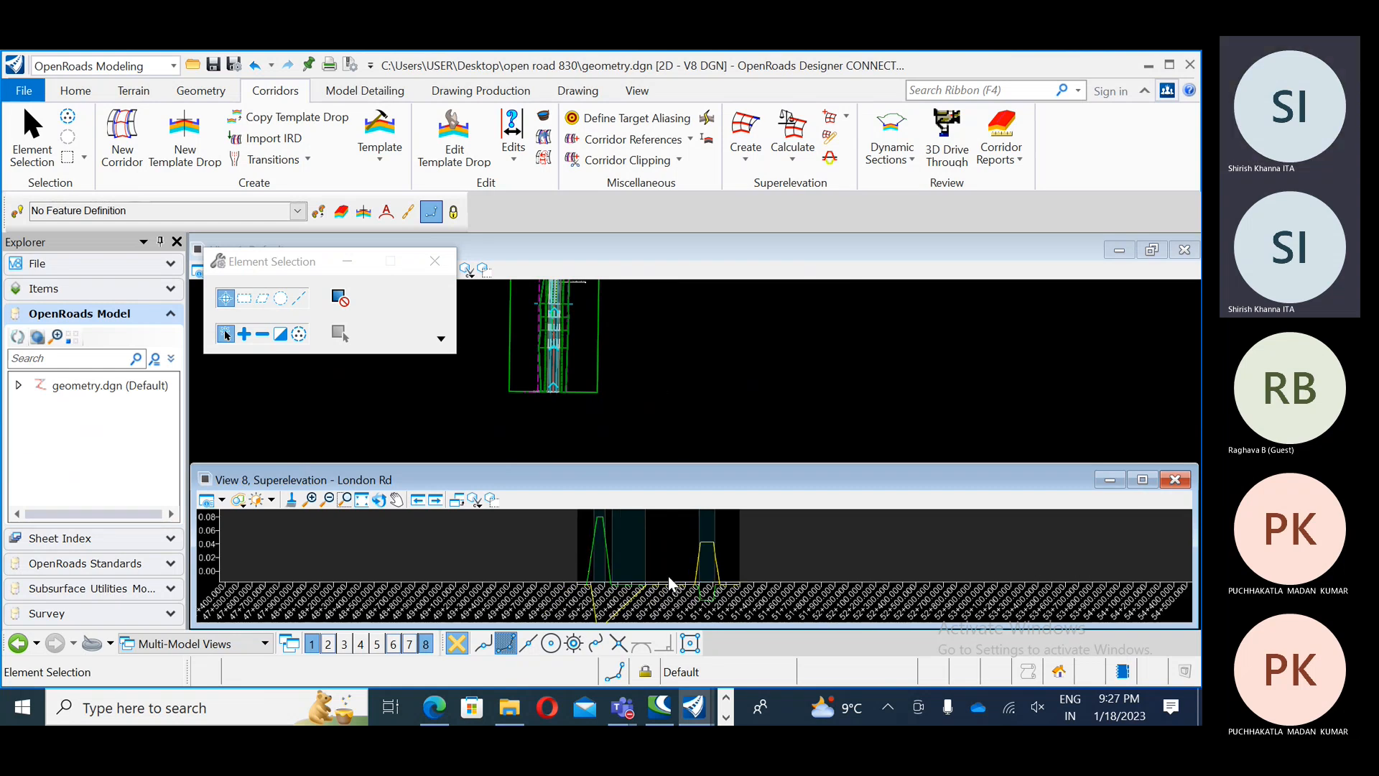
scroll(672, 581, up, 1)
scroll(671, 577, down, 2)
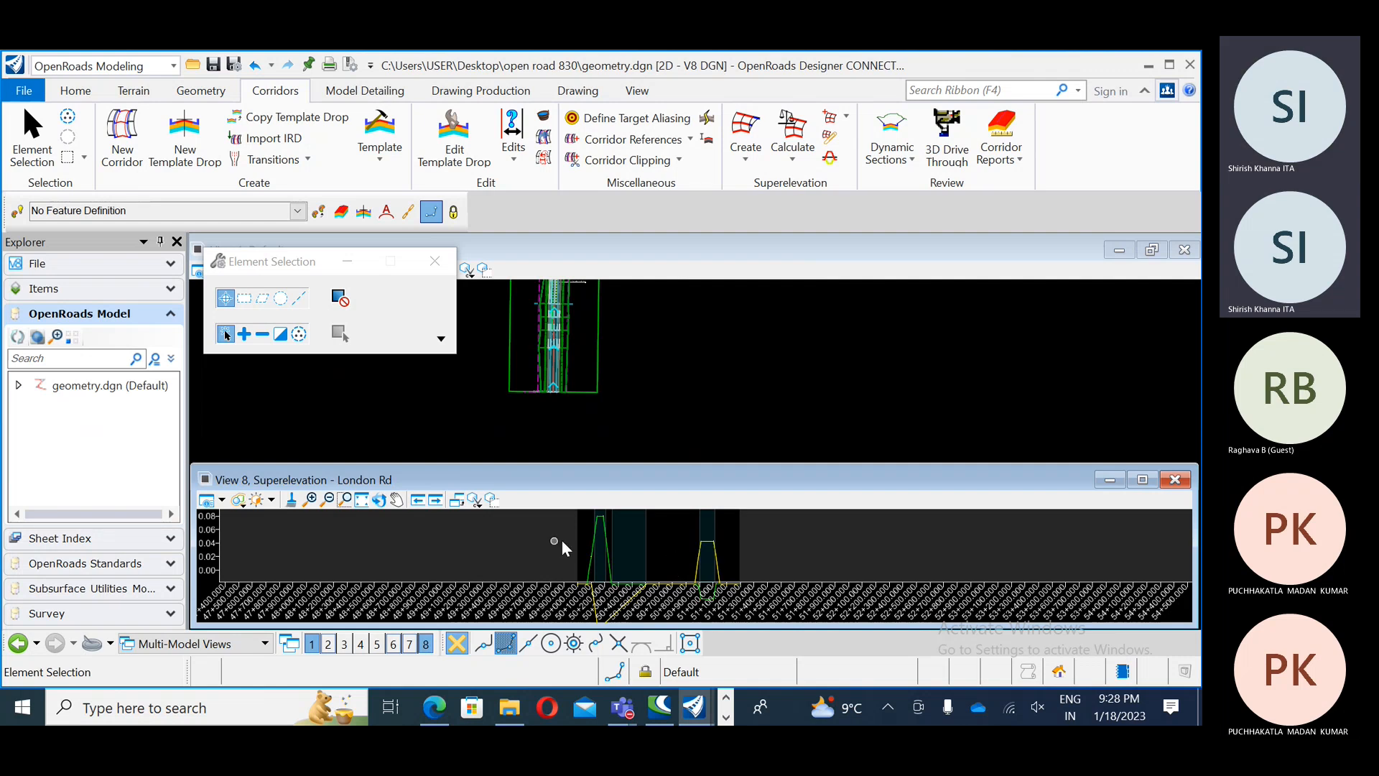
Step: Switch to the guide in the browser and read its step 2 on selecting a superelevation control line in View 8
click(434, 708)
scroll(475, 425, down, 5)
scroll(475, 425, down, 5)
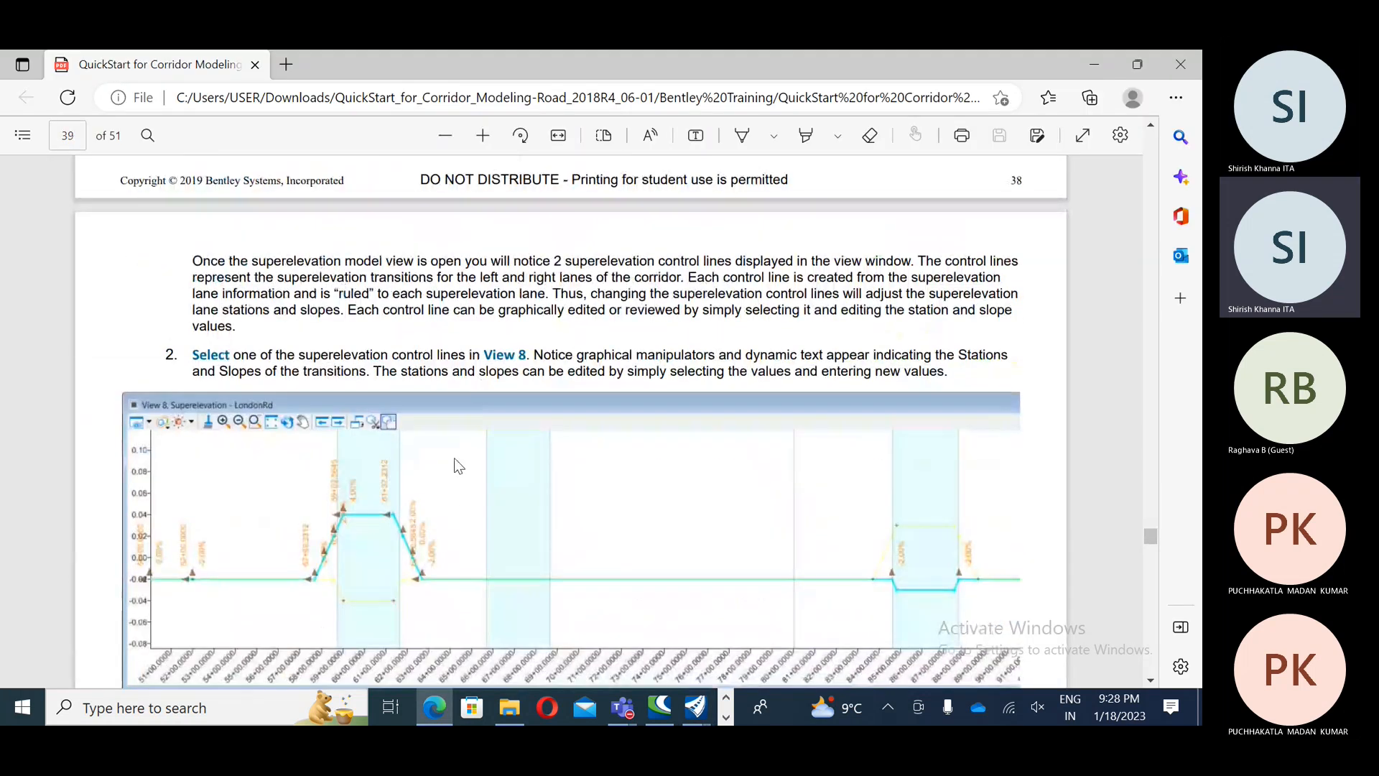
Step: Return to OpenRoads Designer and select the CL - EOP_L lane's superelevation control line in View 8
click(692, 709)
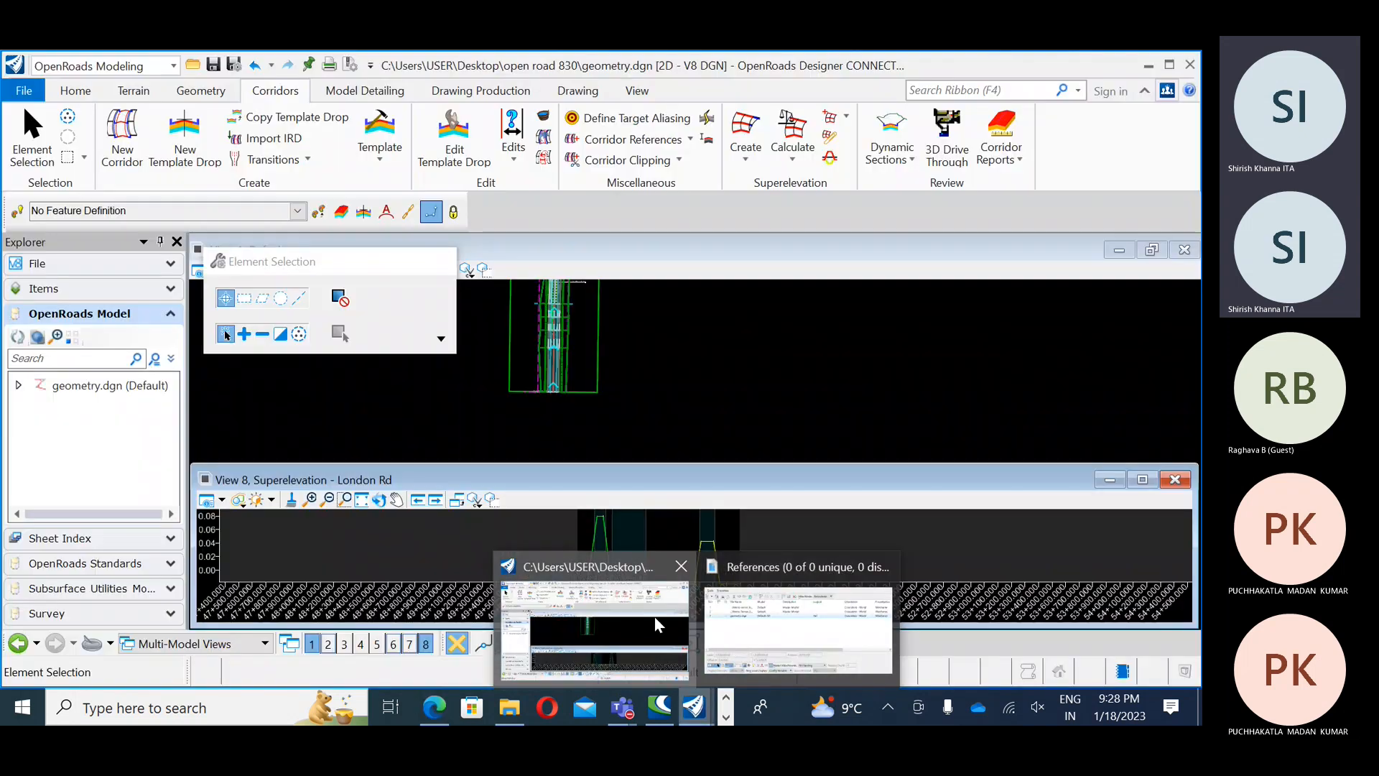
click(634, 574)
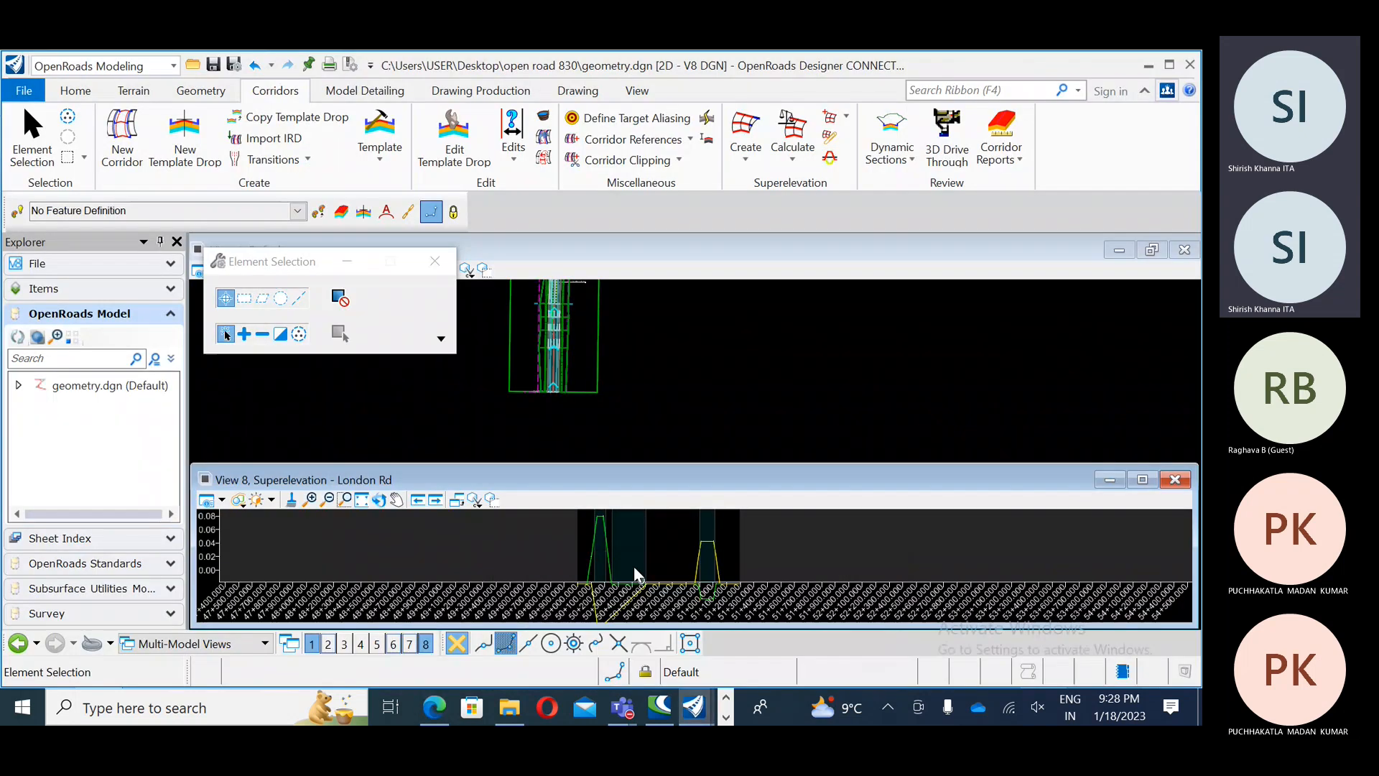
click(593, 553)
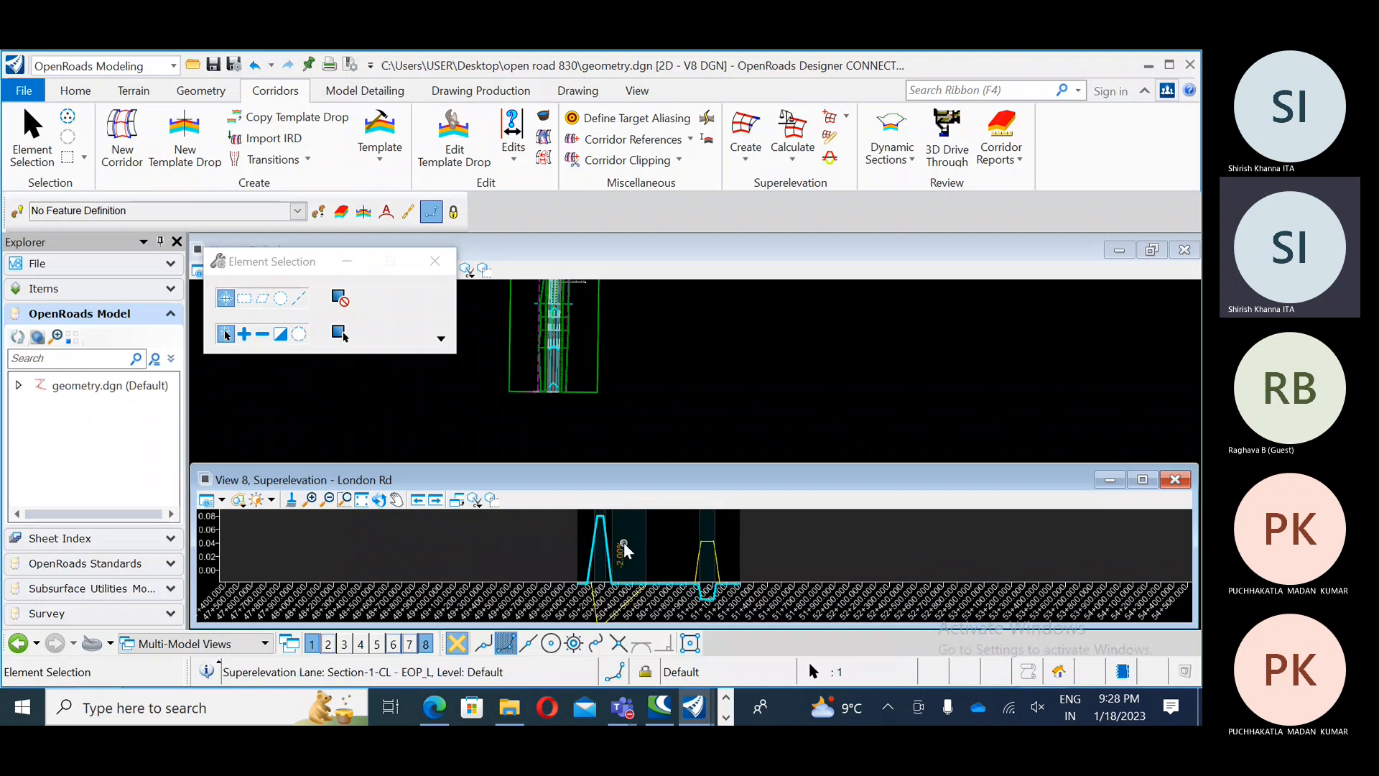
scroll(618, 553, up, 3)
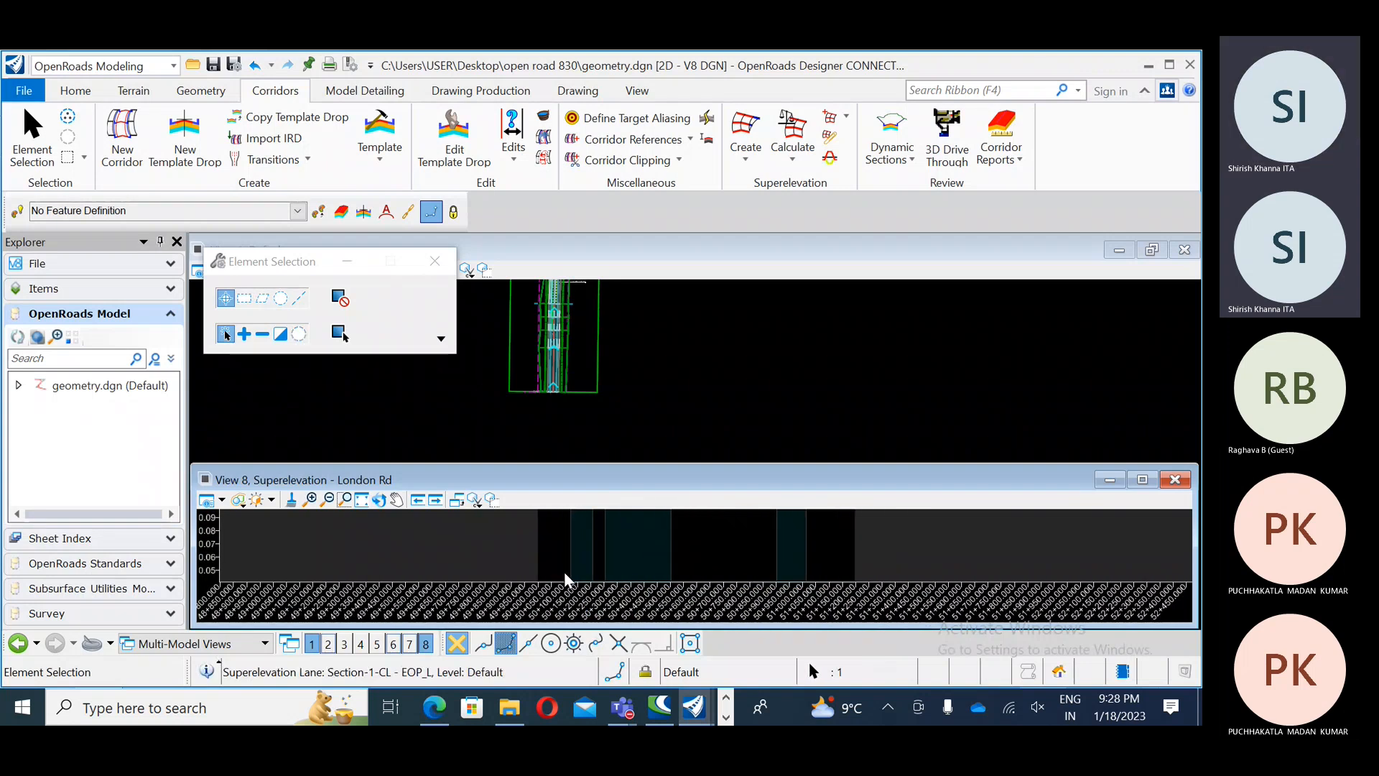
scroll(566, 573, down, 2)
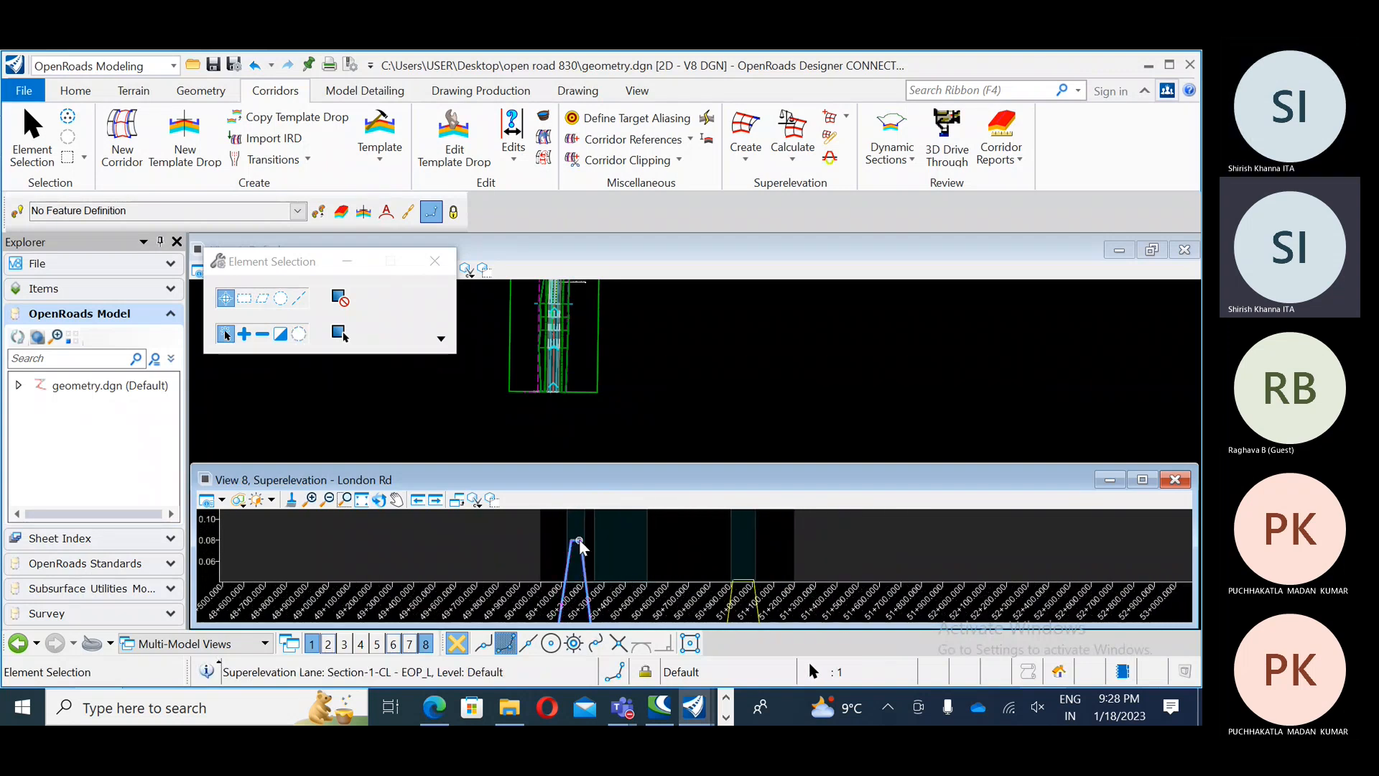
mouse_move(582, 547)
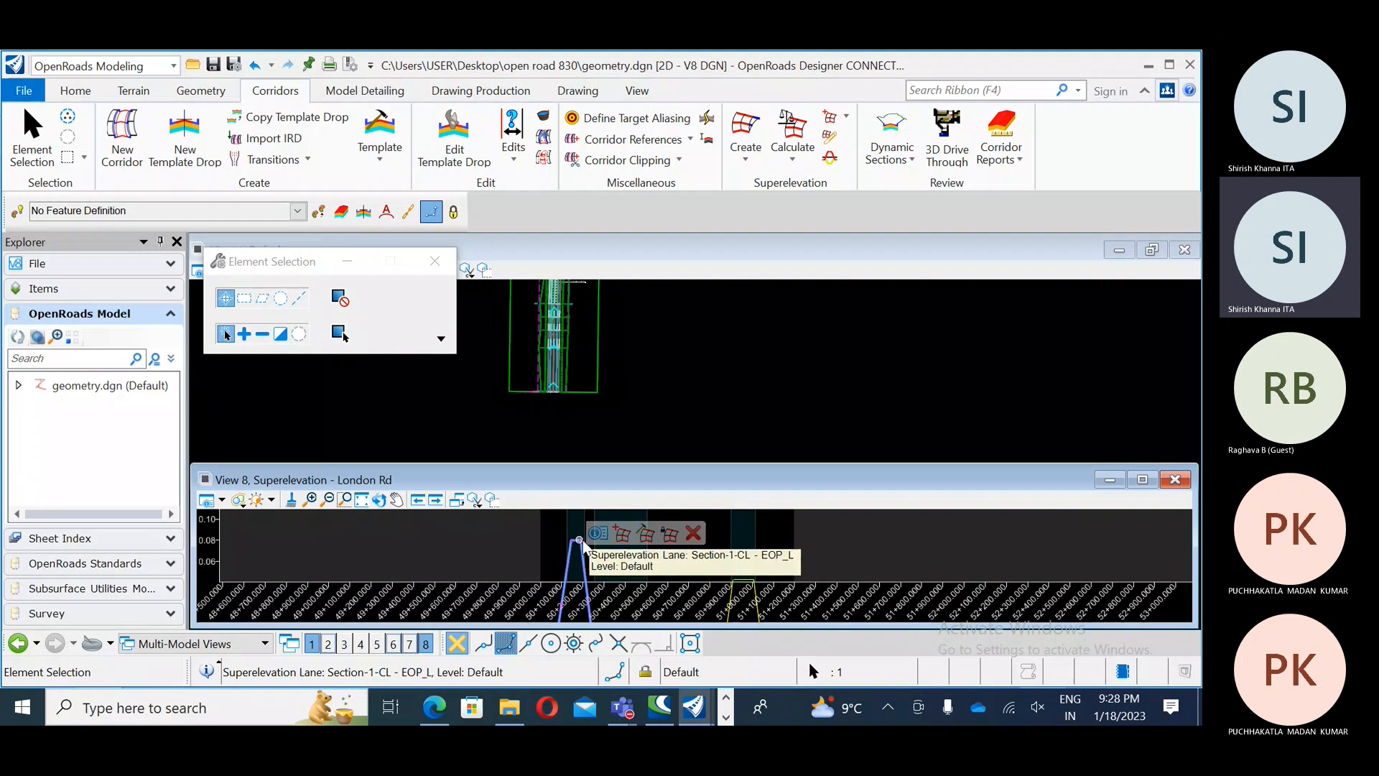
click(620, 534)
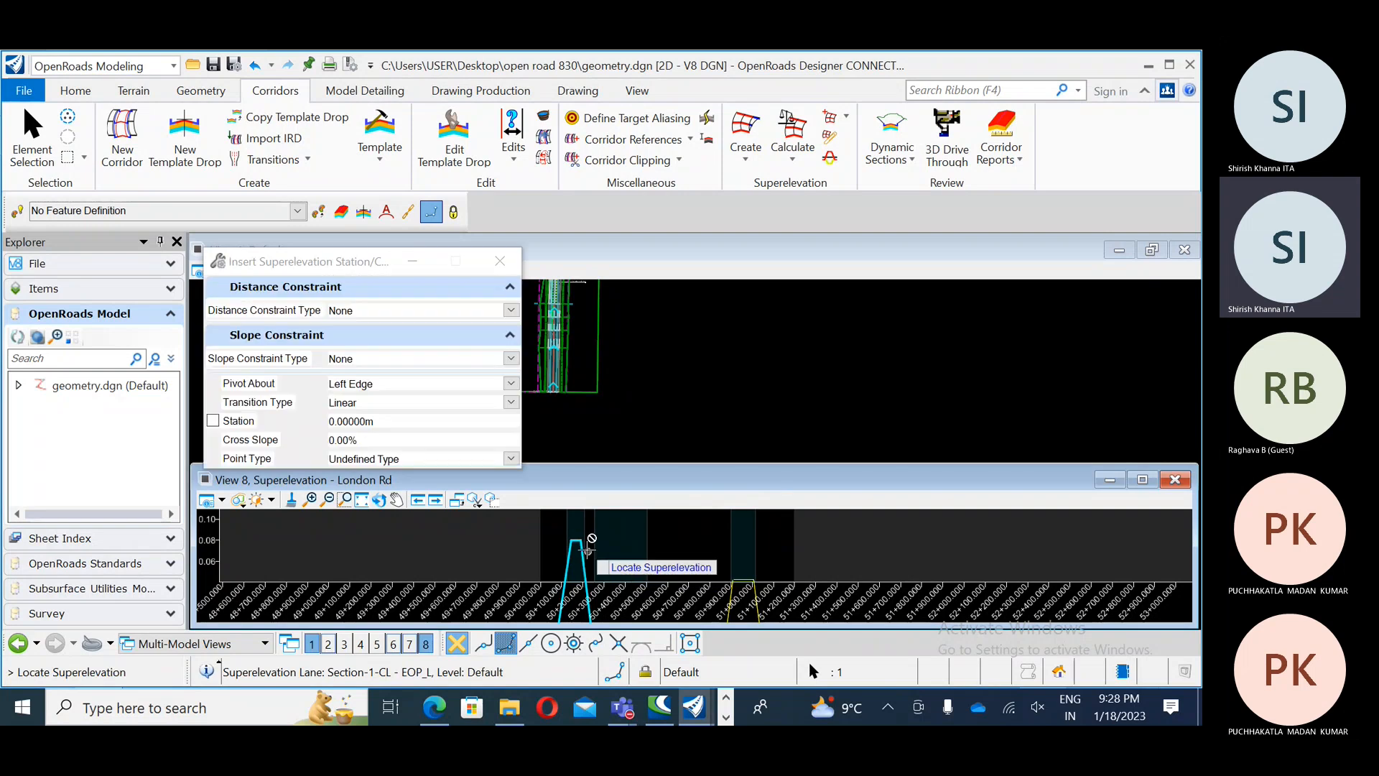
drag(372, 263, 349, 232)
click(476, 229)
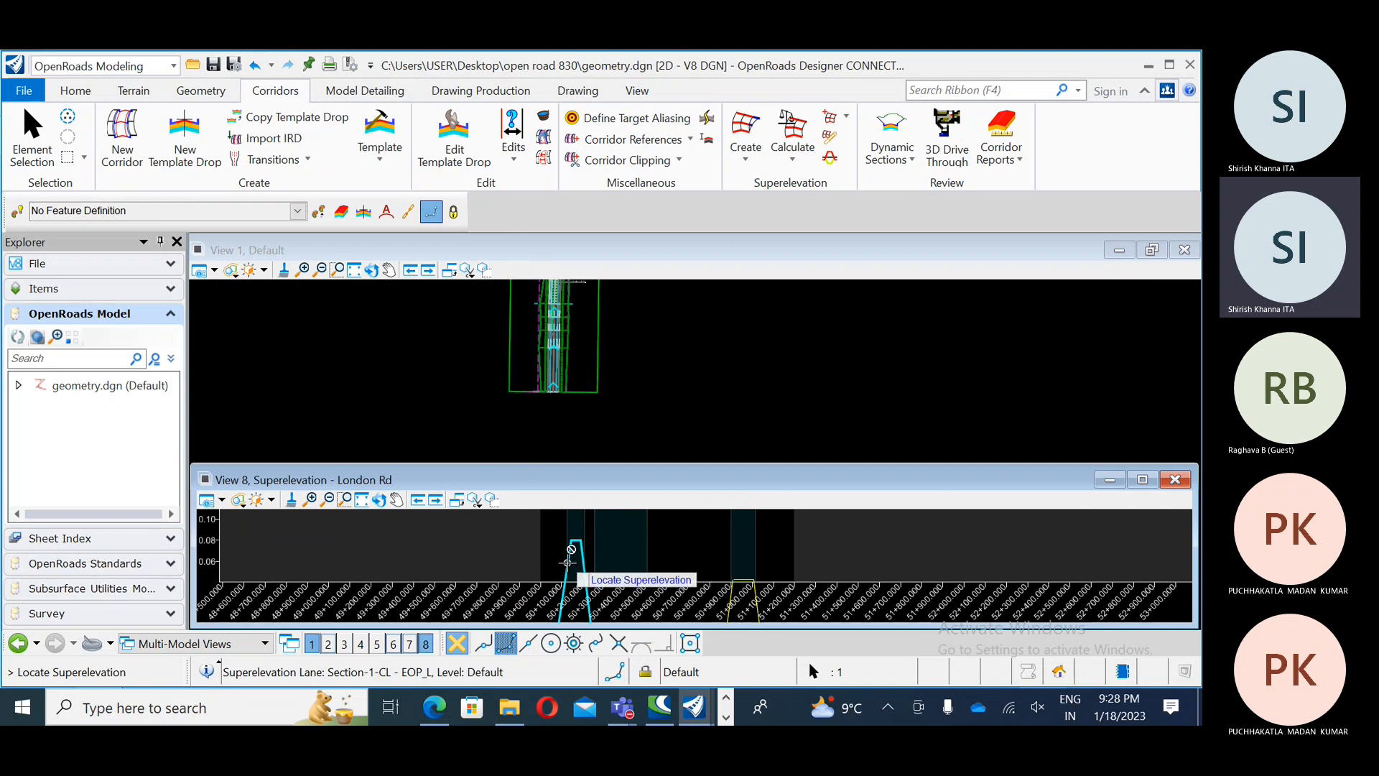
key(Escape)
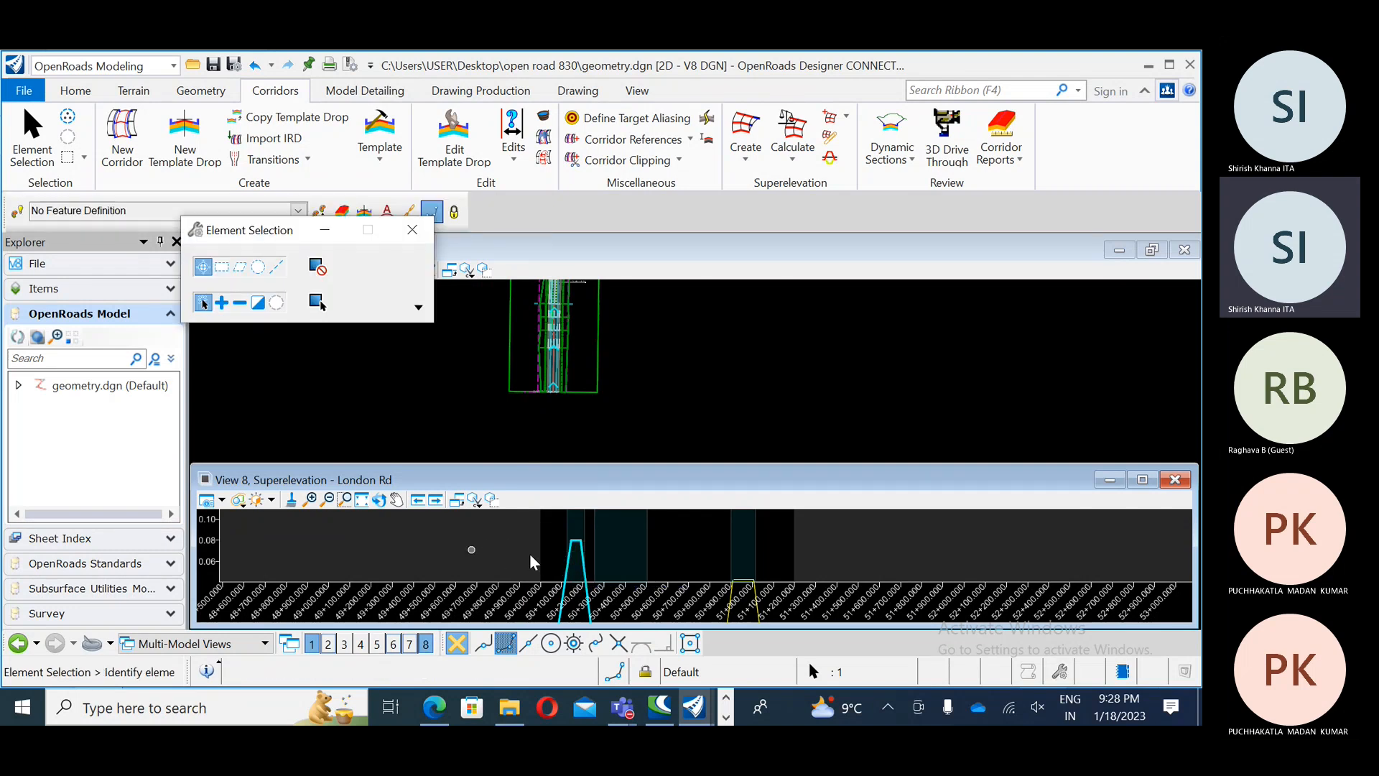
Step: Make View 8 taller to fit the whole superelevation diagram and examine the selected lane's control line around both curves
mouse_move(568, 564)
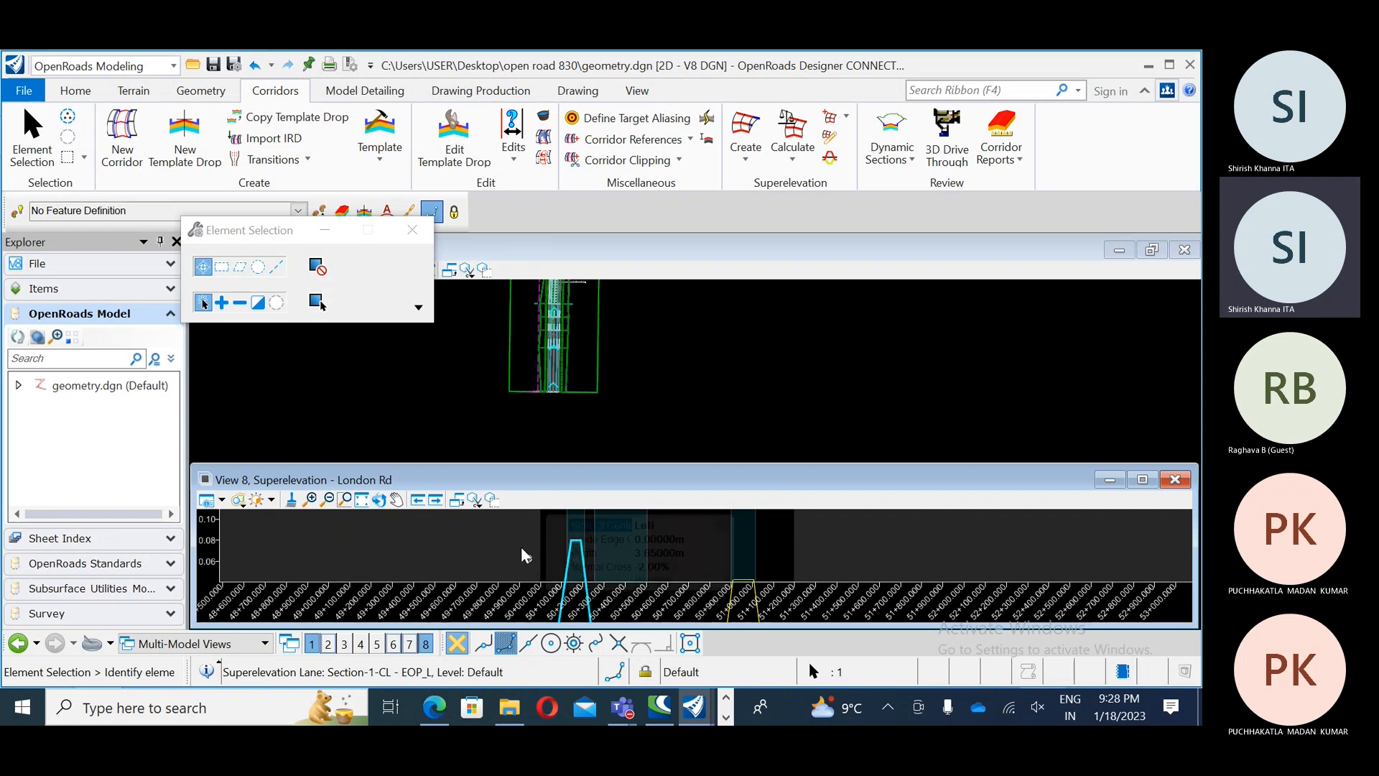
drag(287, 229, 431, 208)
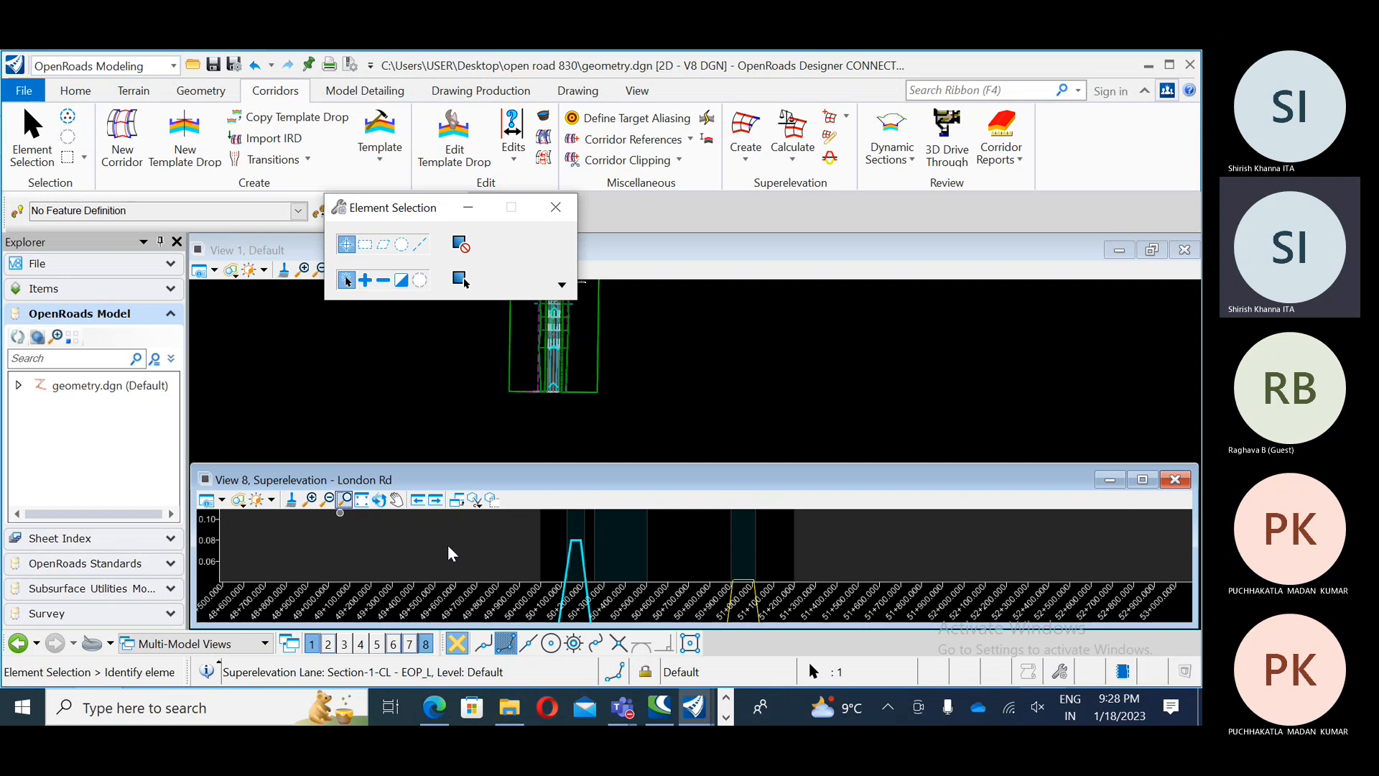
mouse_move(538, 561)
middle_down()
mouse_move(539, 530)
mouse_move(520, 550)
middle_up()
scroll(520, 552, down, 3)
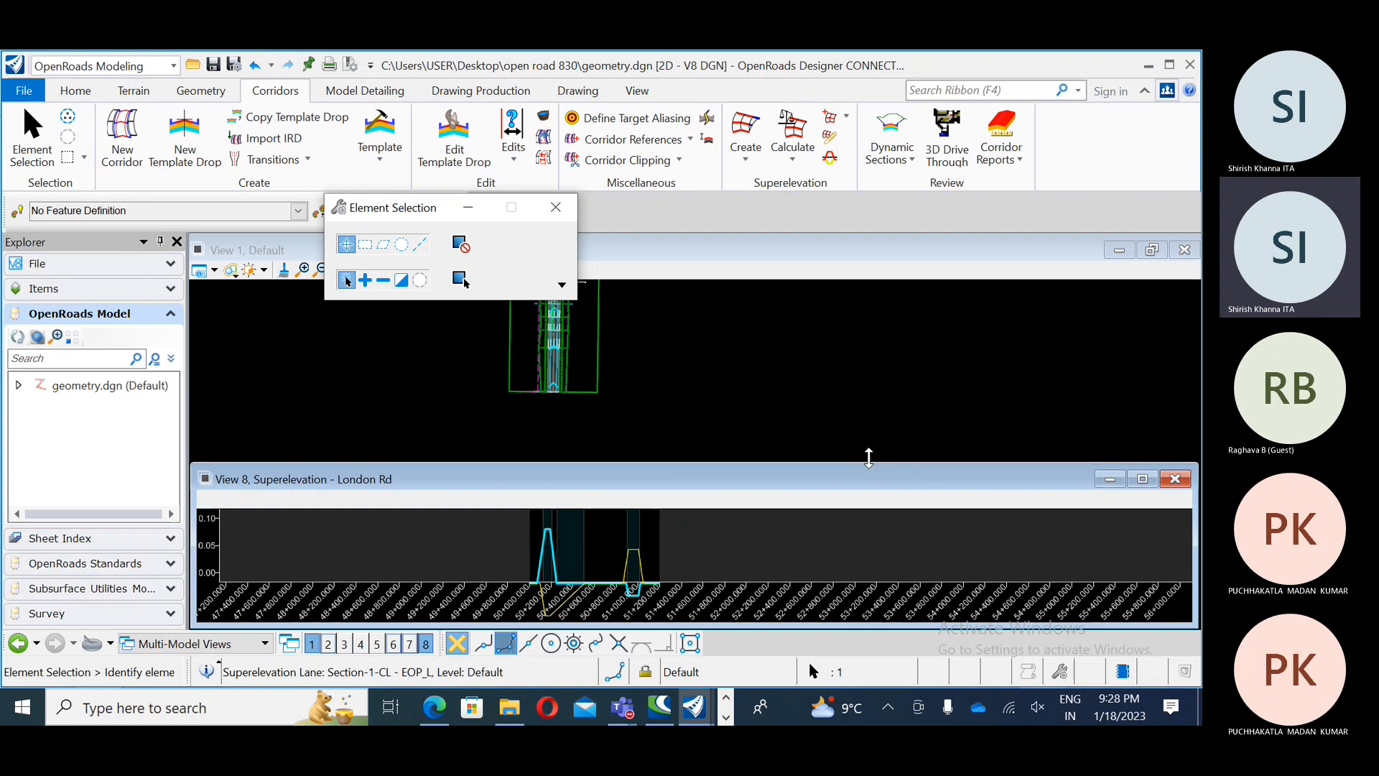
drag(868, 458, 869, 377)
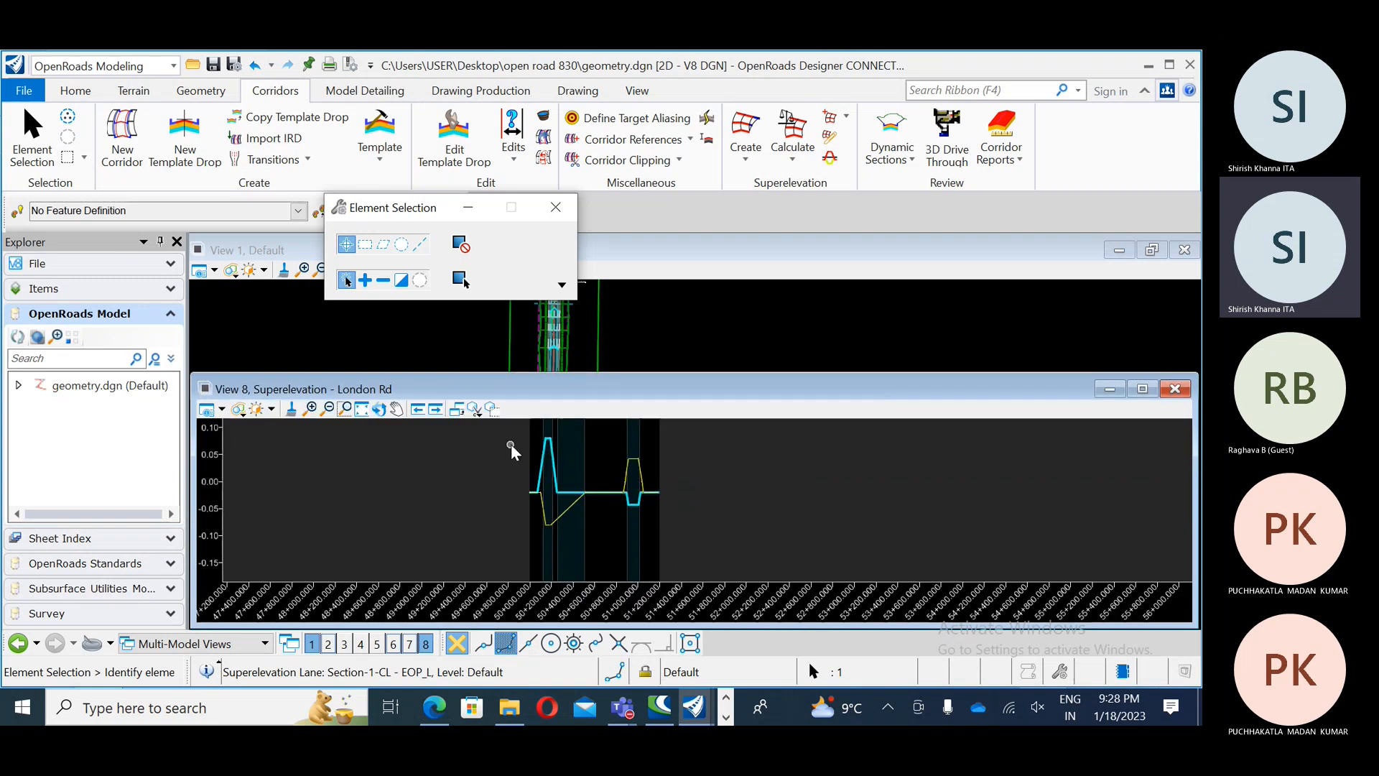
scroll(512, 450, up, 1)
scroll(575, 463, up, 2)
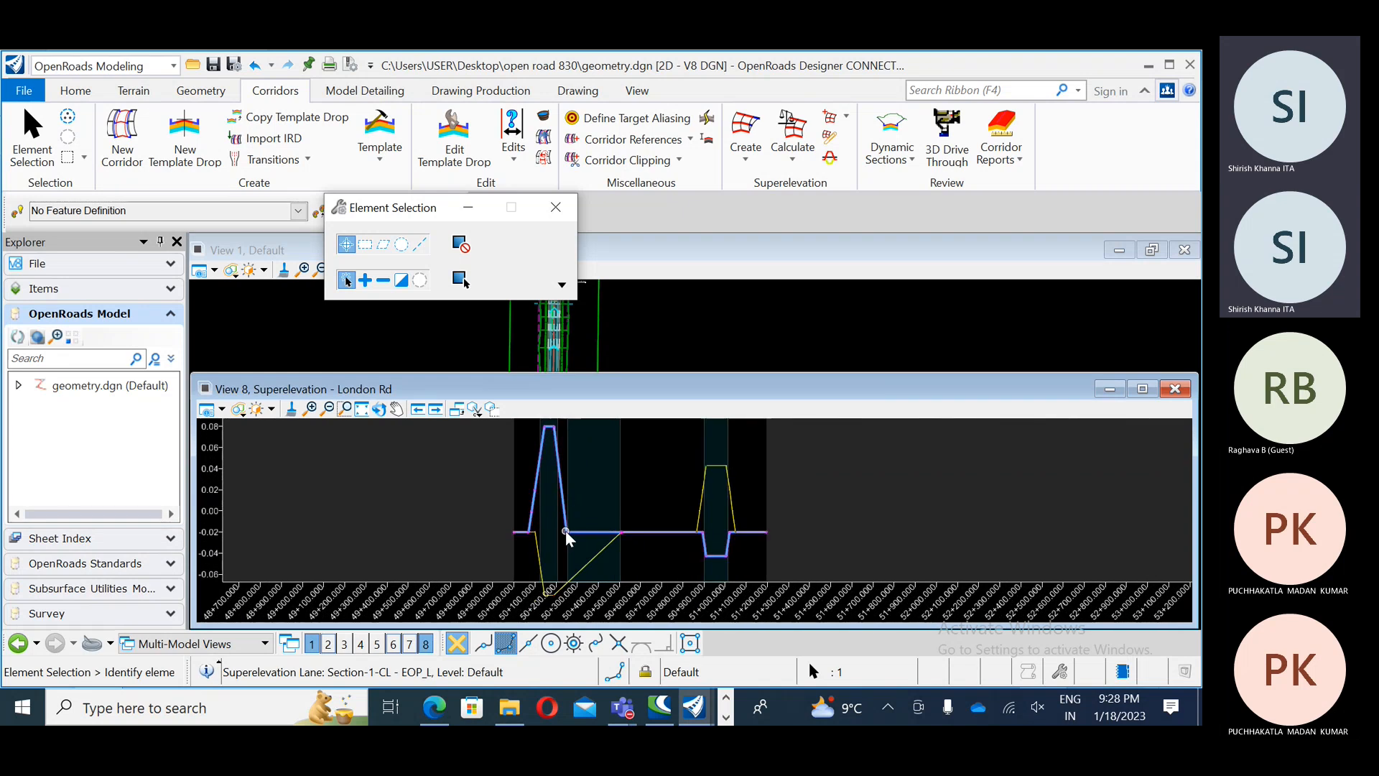
mouse_move(558, 480)
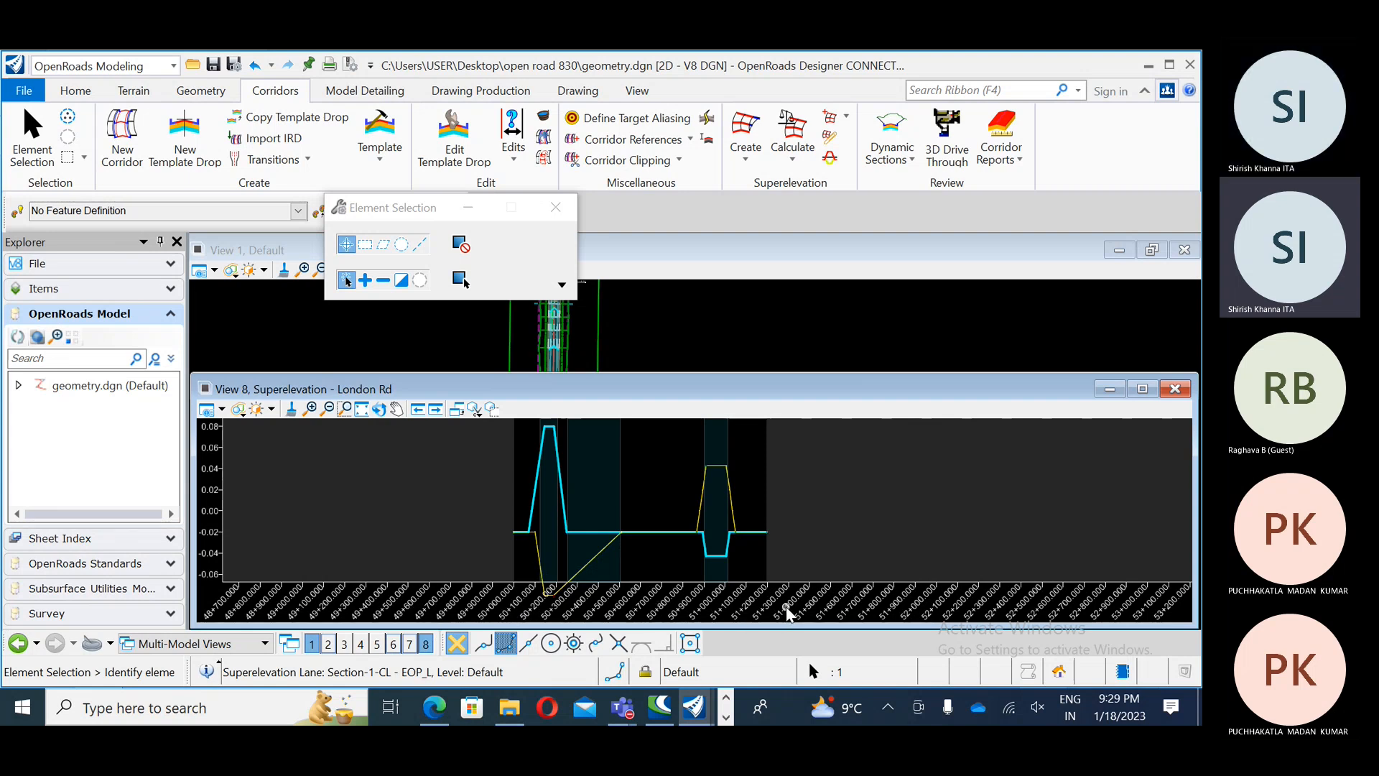
Step: Switch back to the guide and read the notes on control lines, shaded curve bands and view exaggeration
click(435, 707)
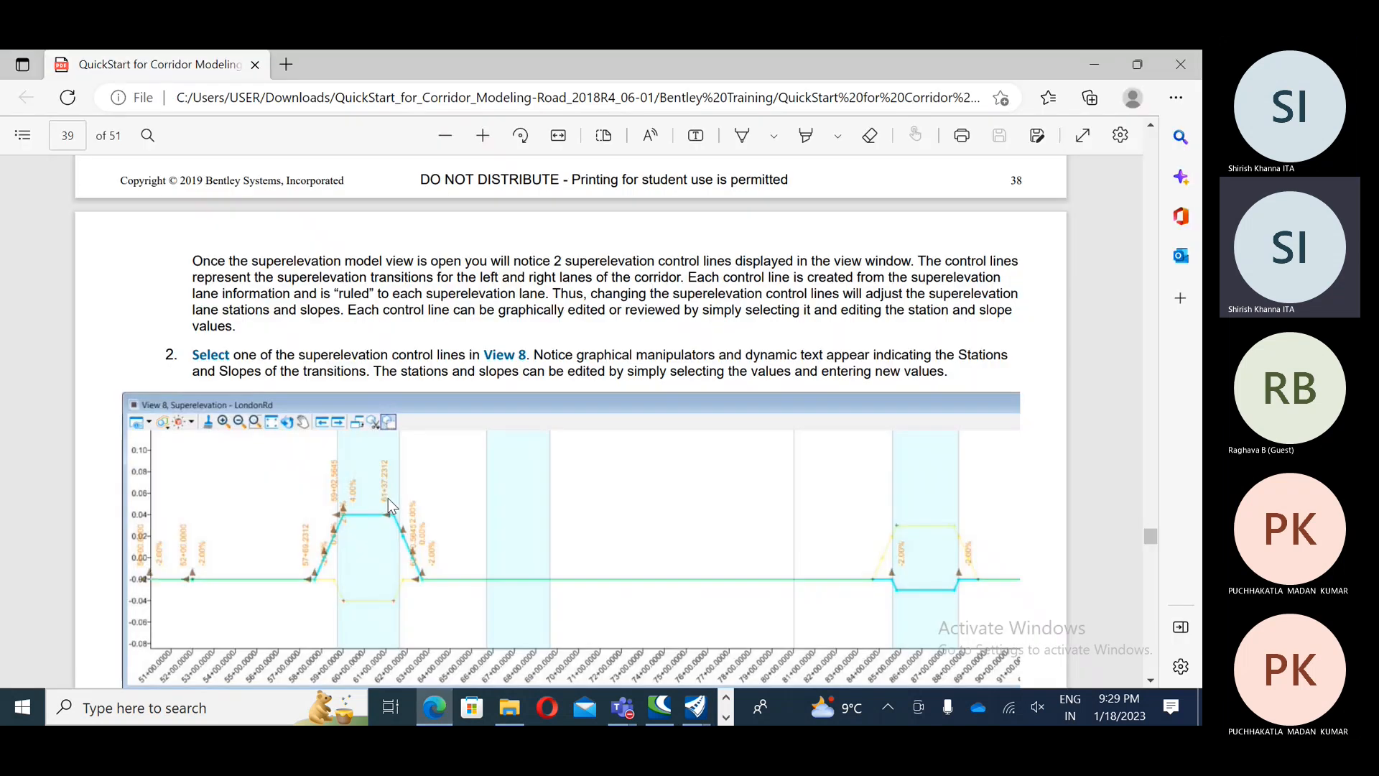
scroll(403, 489, up, 1)
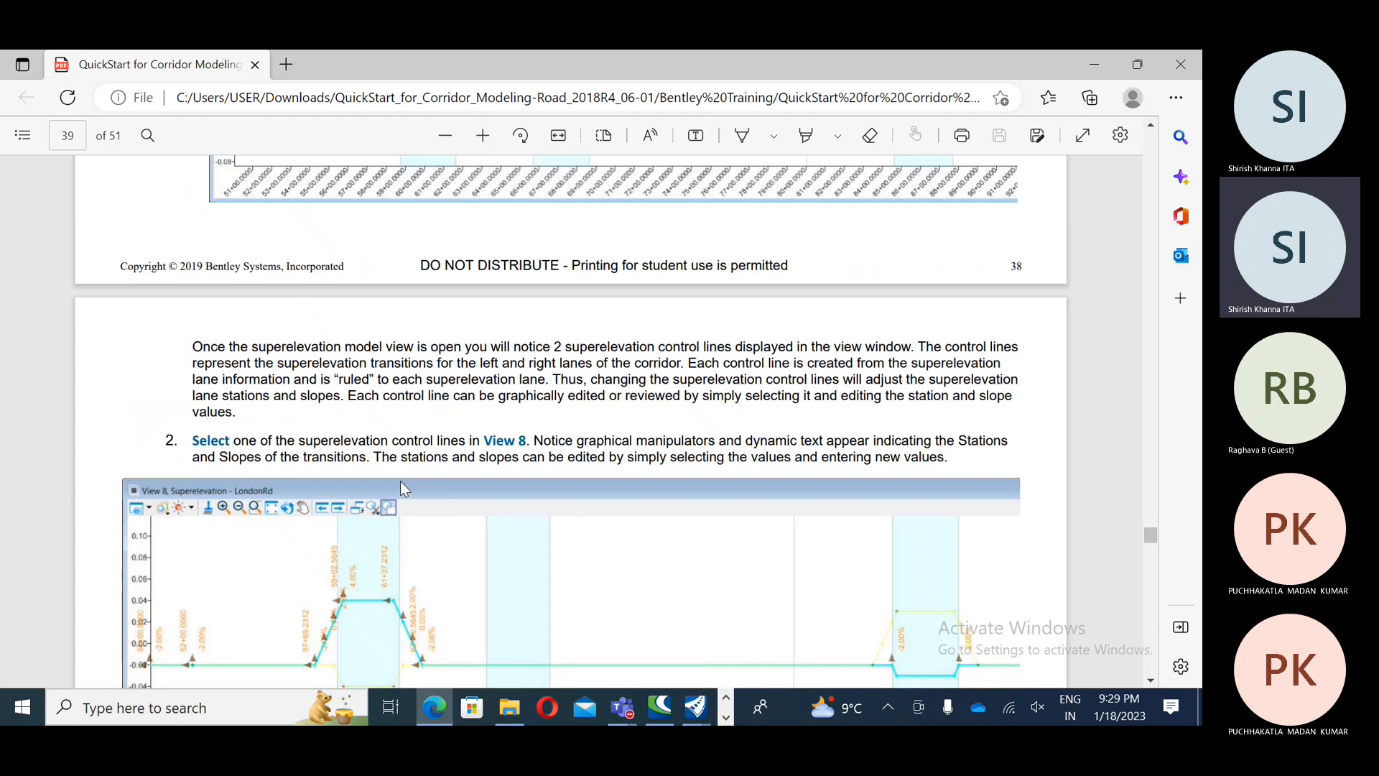
scroll(399, 481, up, 2)
scroll(400, 481, down, 9)
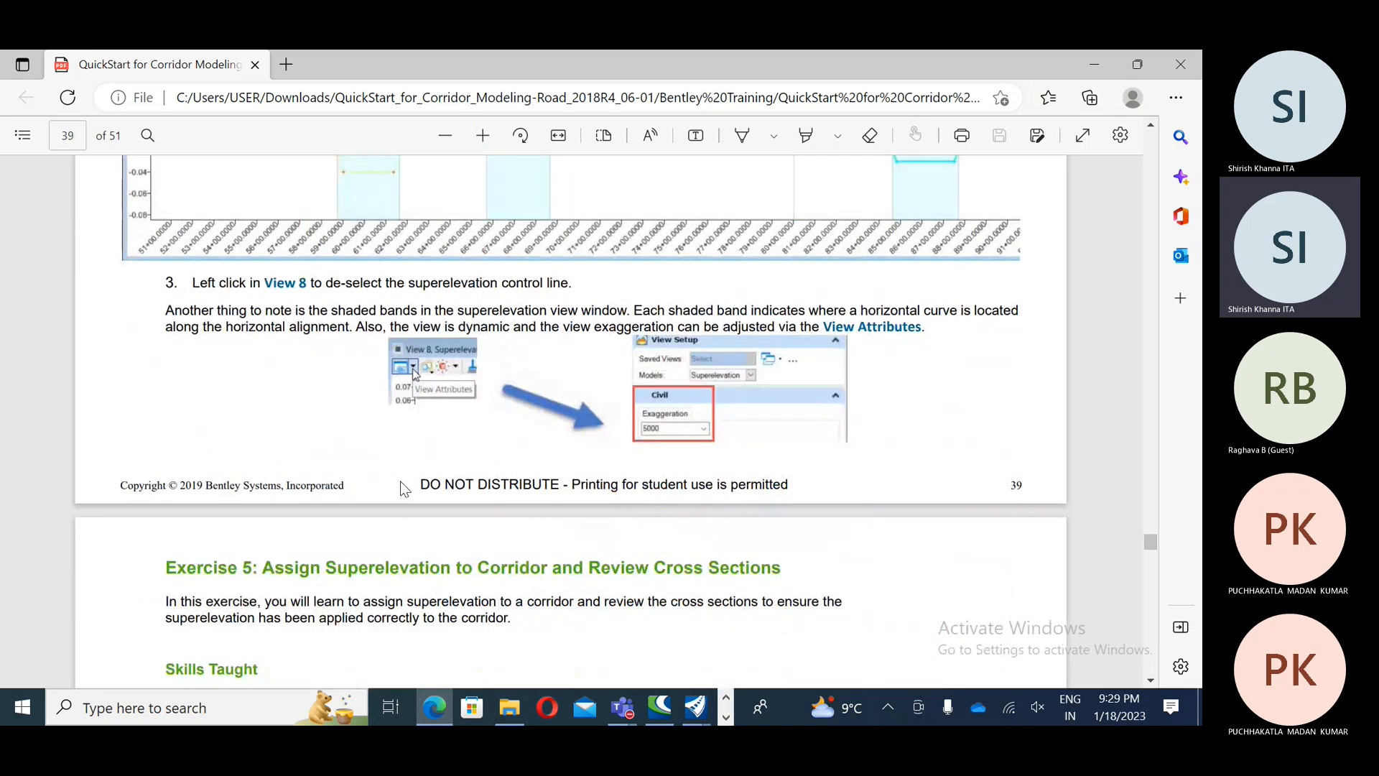
Step: Read Exercise 5 of the guide, from attaching the superelevation reference to assigning superelevation to the corridor
scroll(405, 489, down, 2)
scroll(405, 489, down, 1)
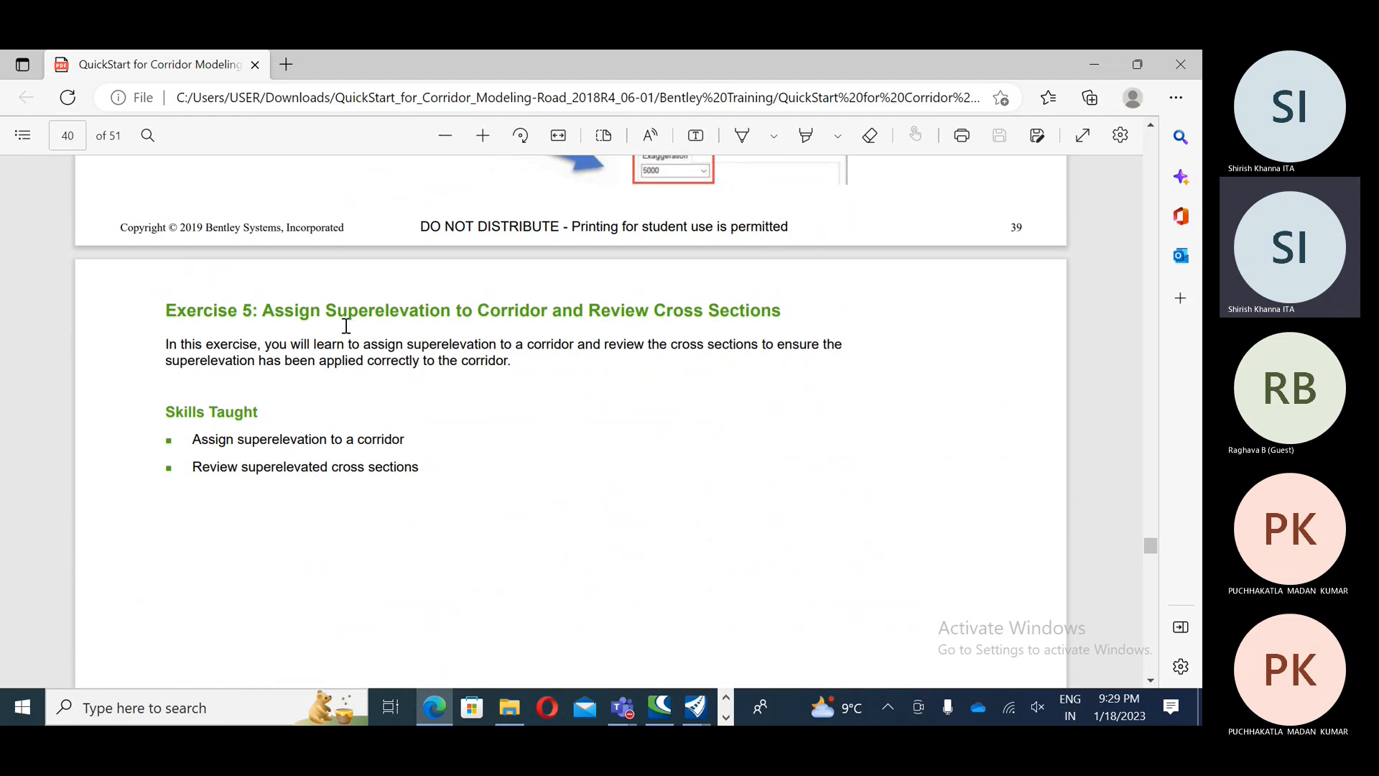
scroll(347, 325, down, 10)
scroll(346, 326, down, 3)
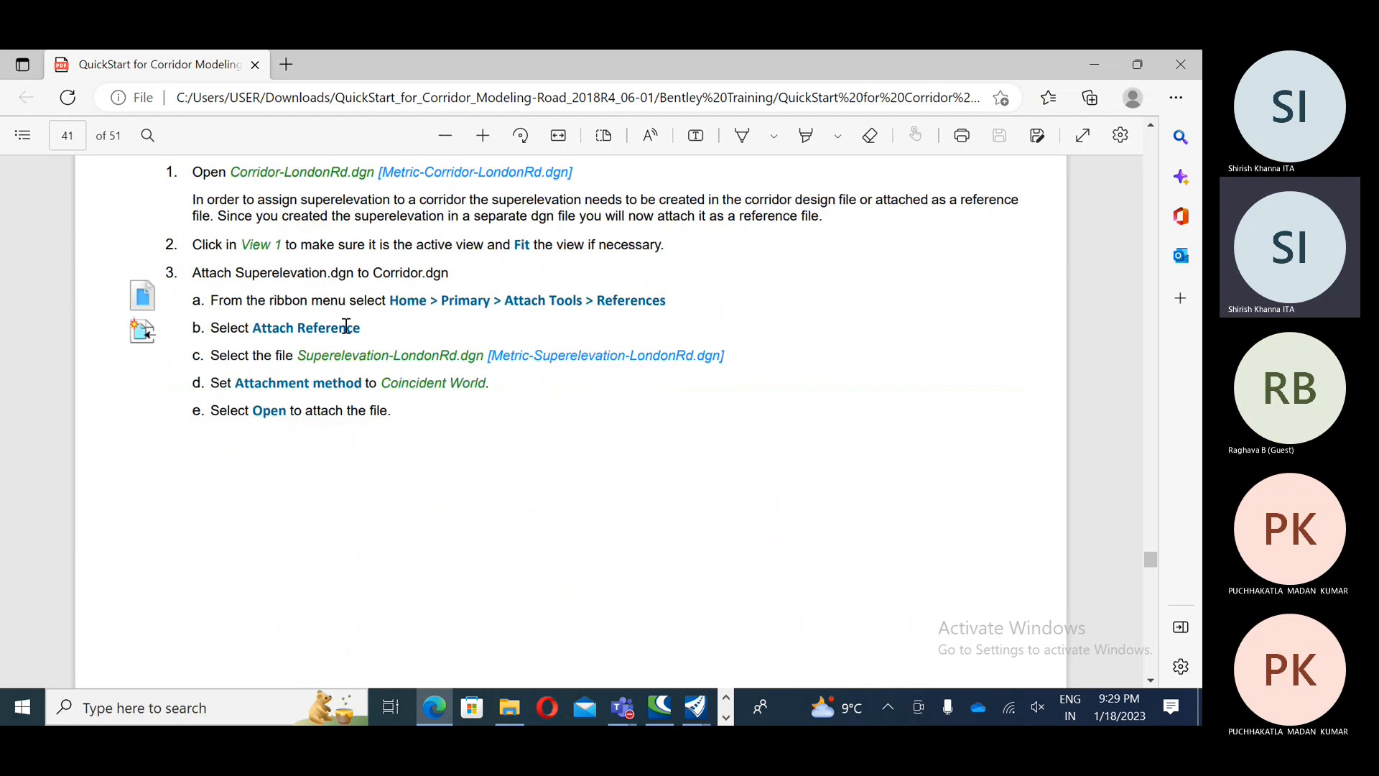
scroll(345, 325, down, 8)
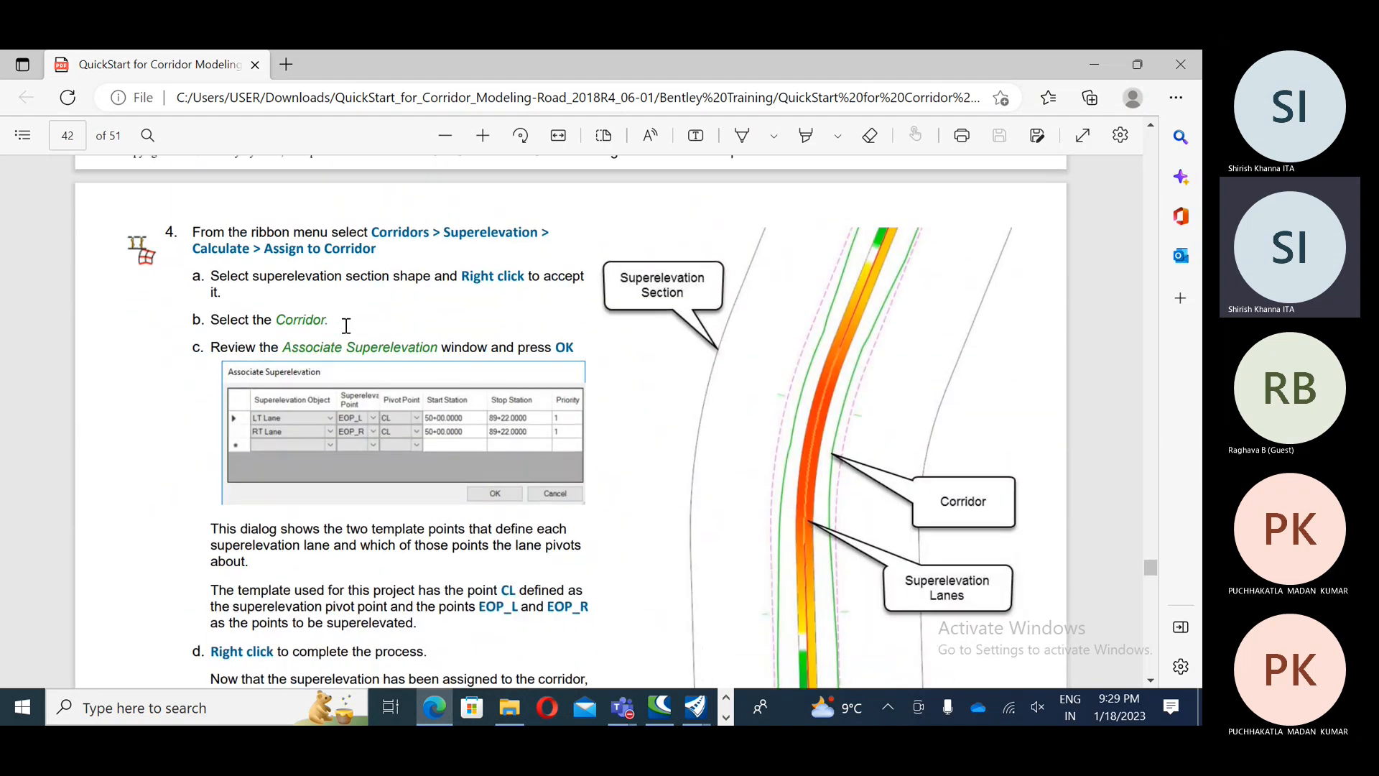
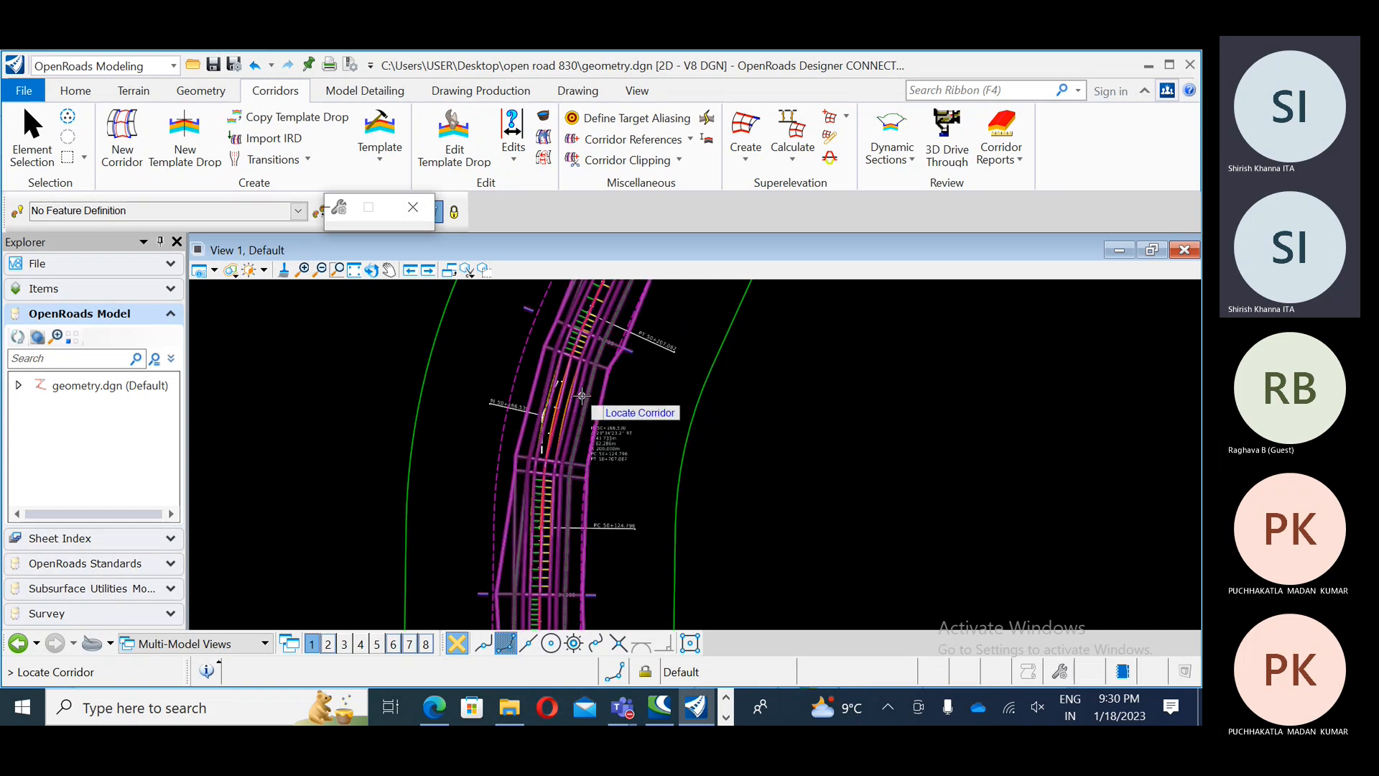
click(582, 395)
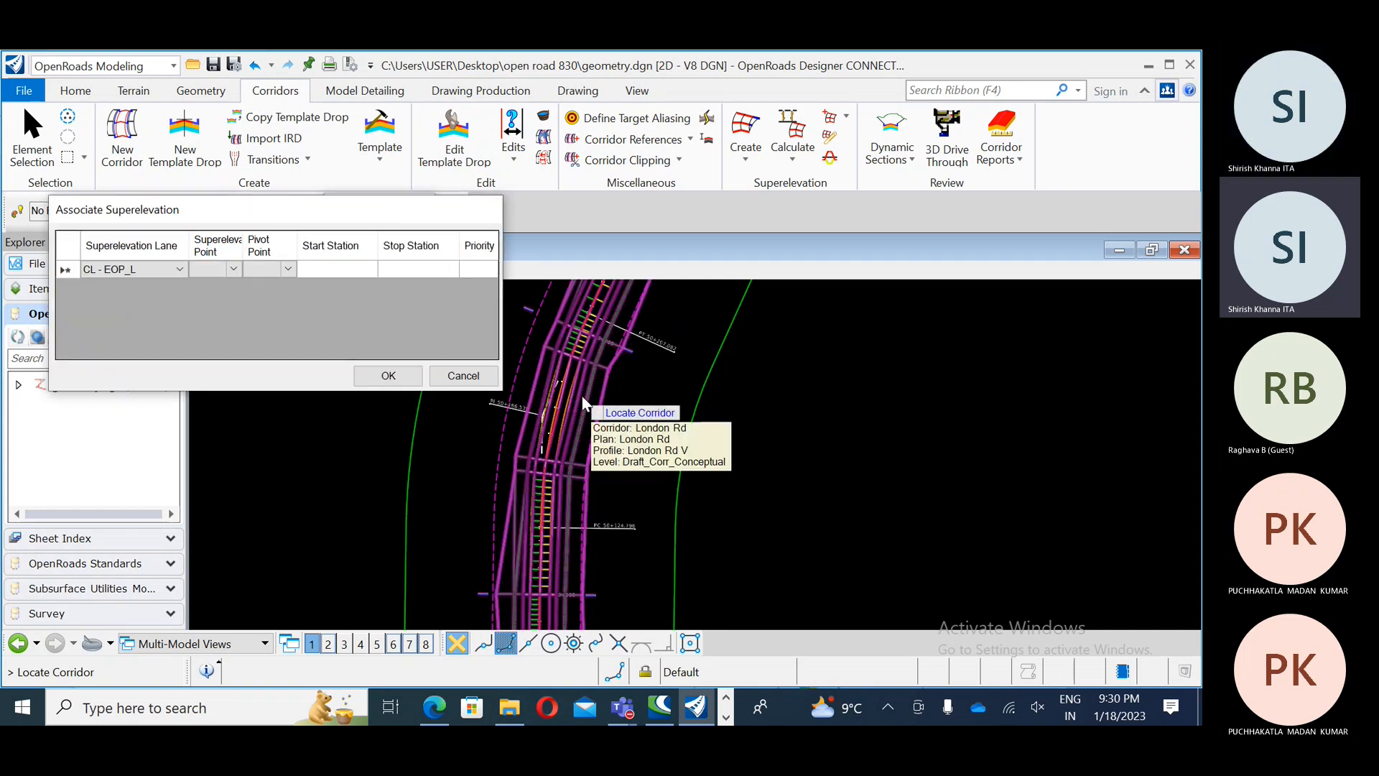
drag(228, 210, 378, 258)
click(335, 316)
click(335, 316)
click(386, 320)
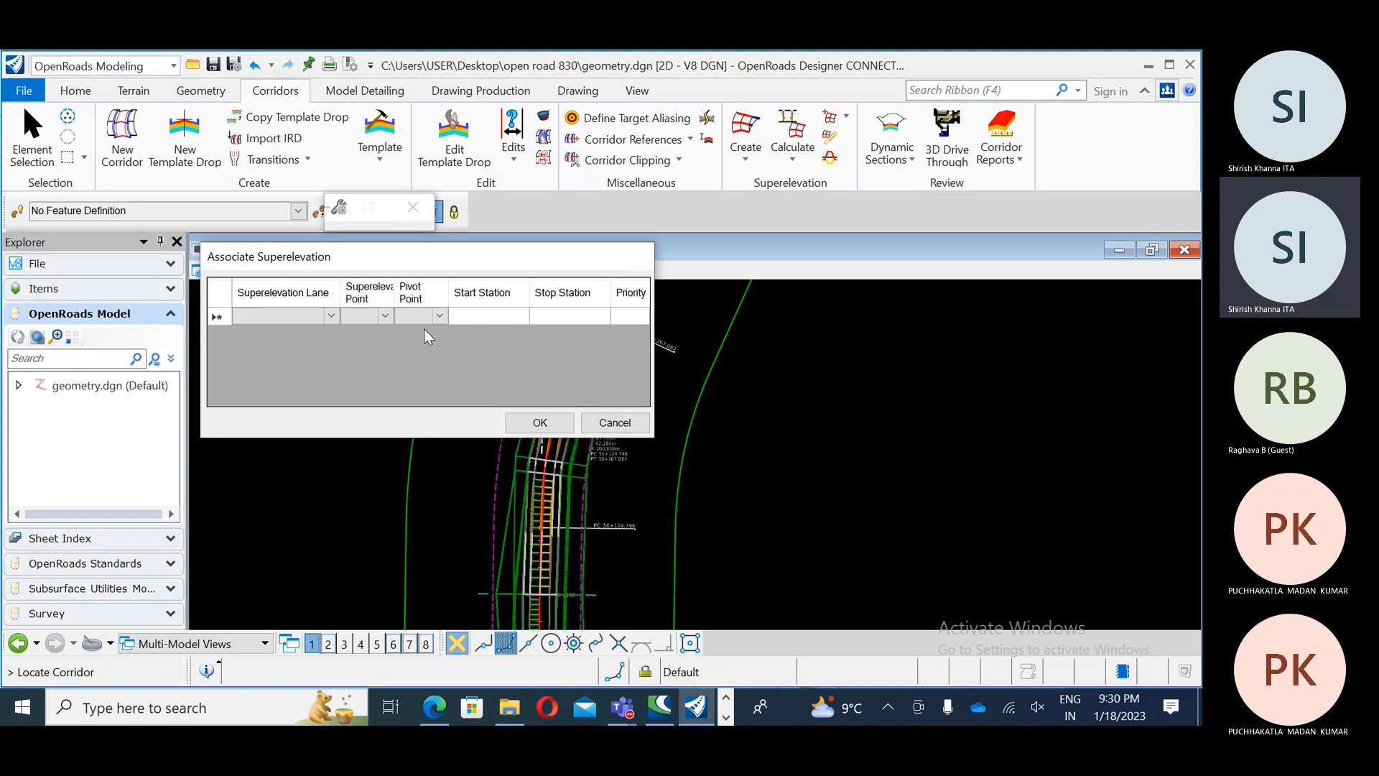
drag(375, 253, 455, 257)
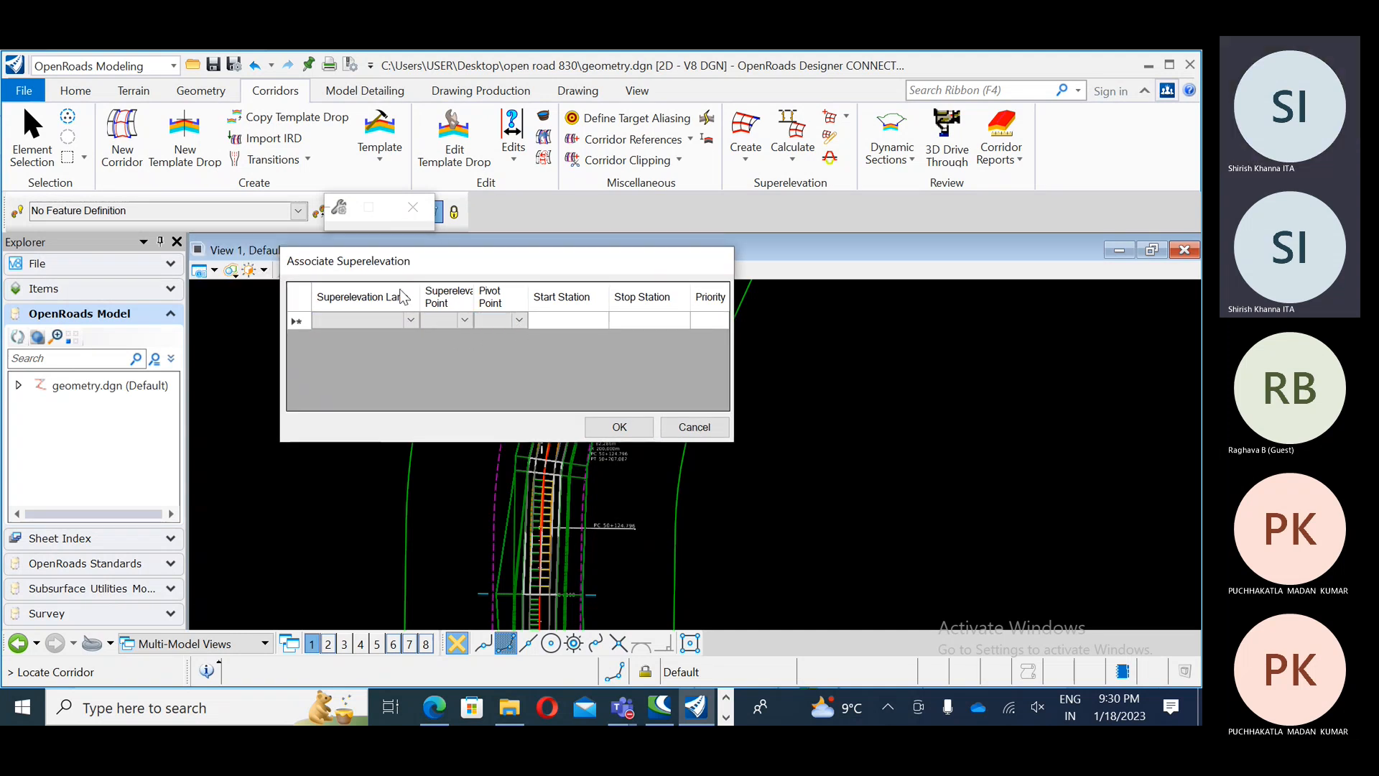
click(301, 319)
click(395, 329)
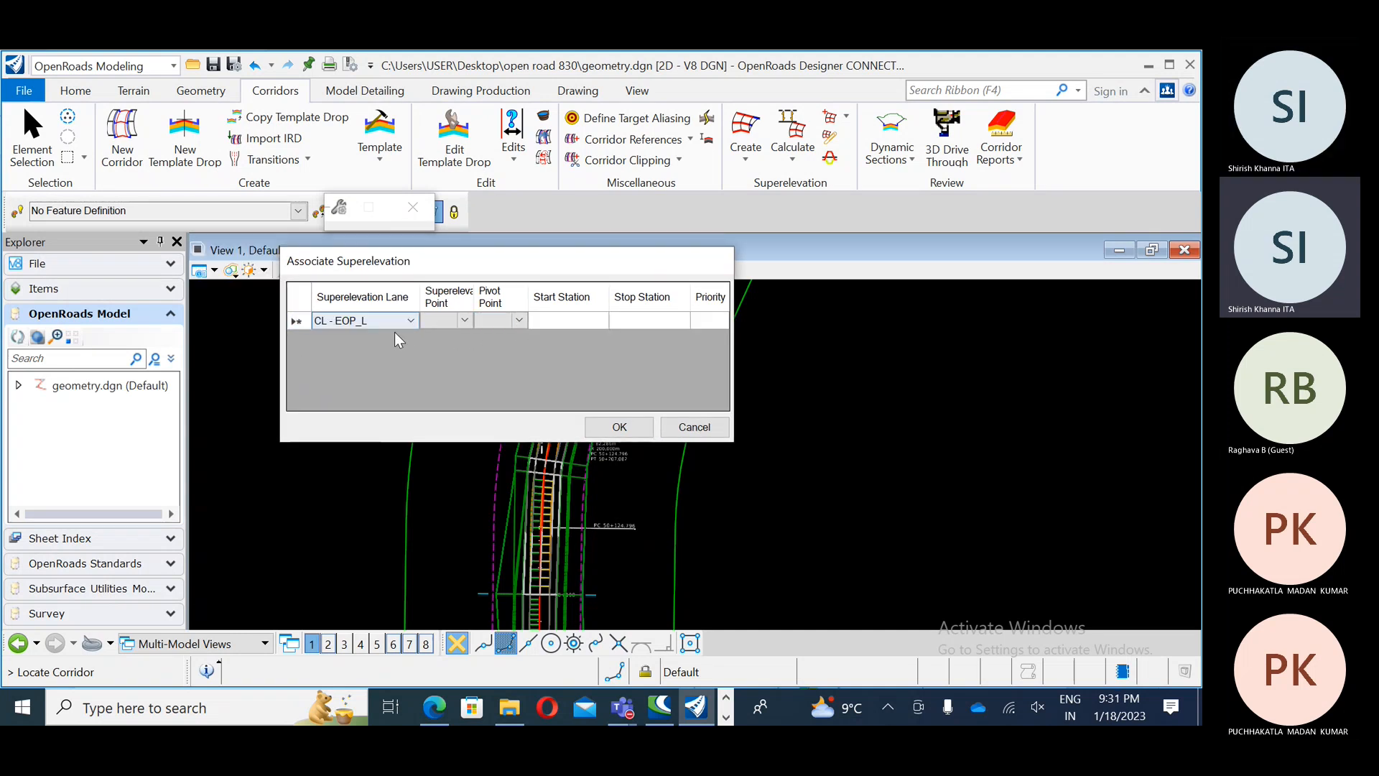
click(352, 326)
click(334, 348)
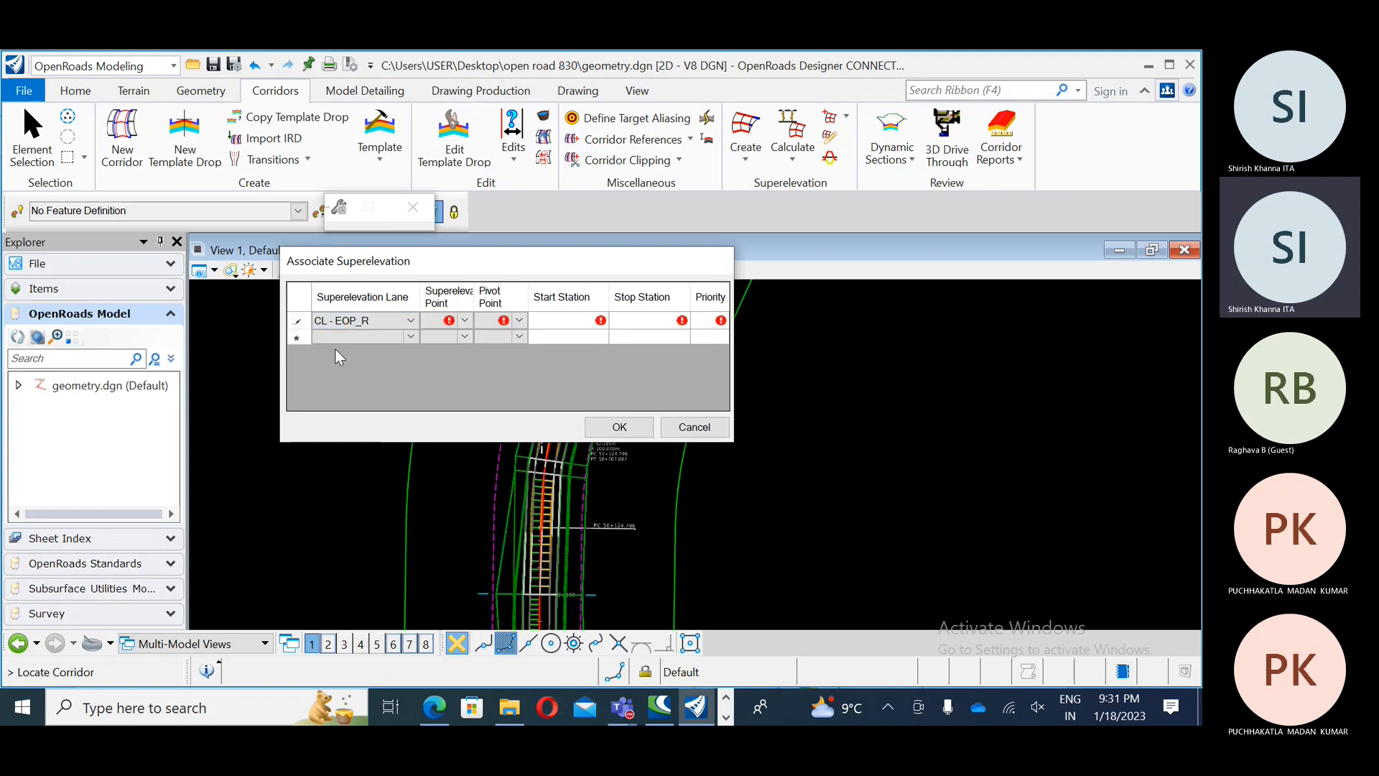
click(370, 338)
click(365, 341)
click(362, 362)
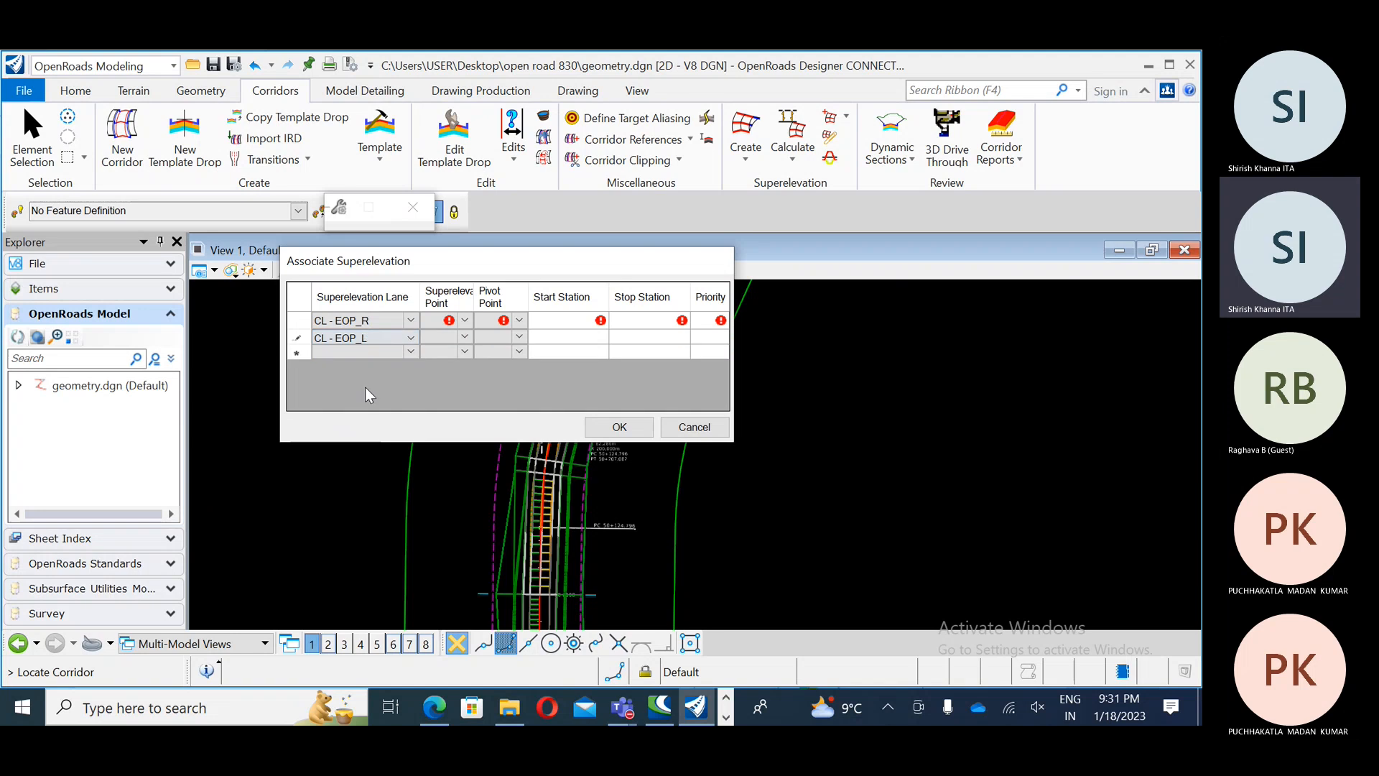
click(406, 350)
click(405, 351)
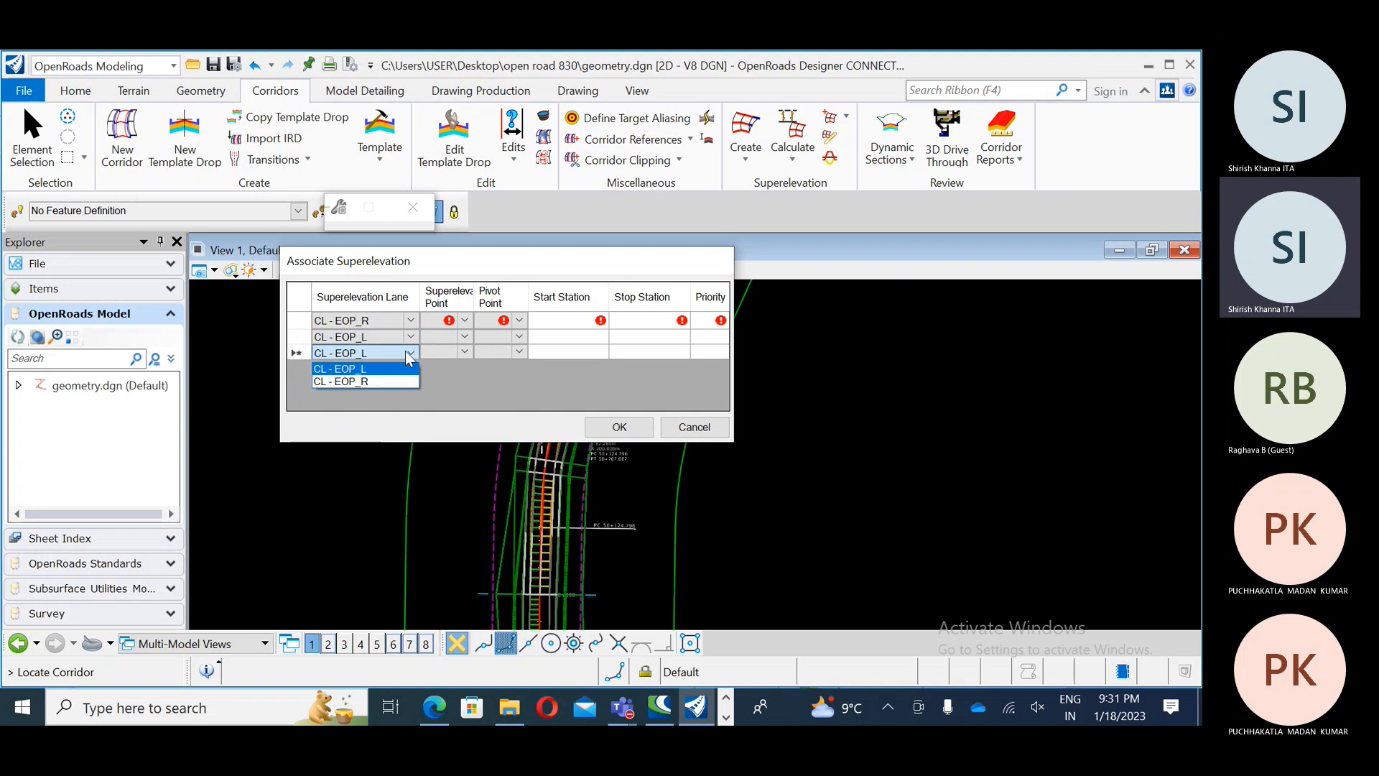
click(397, 368)
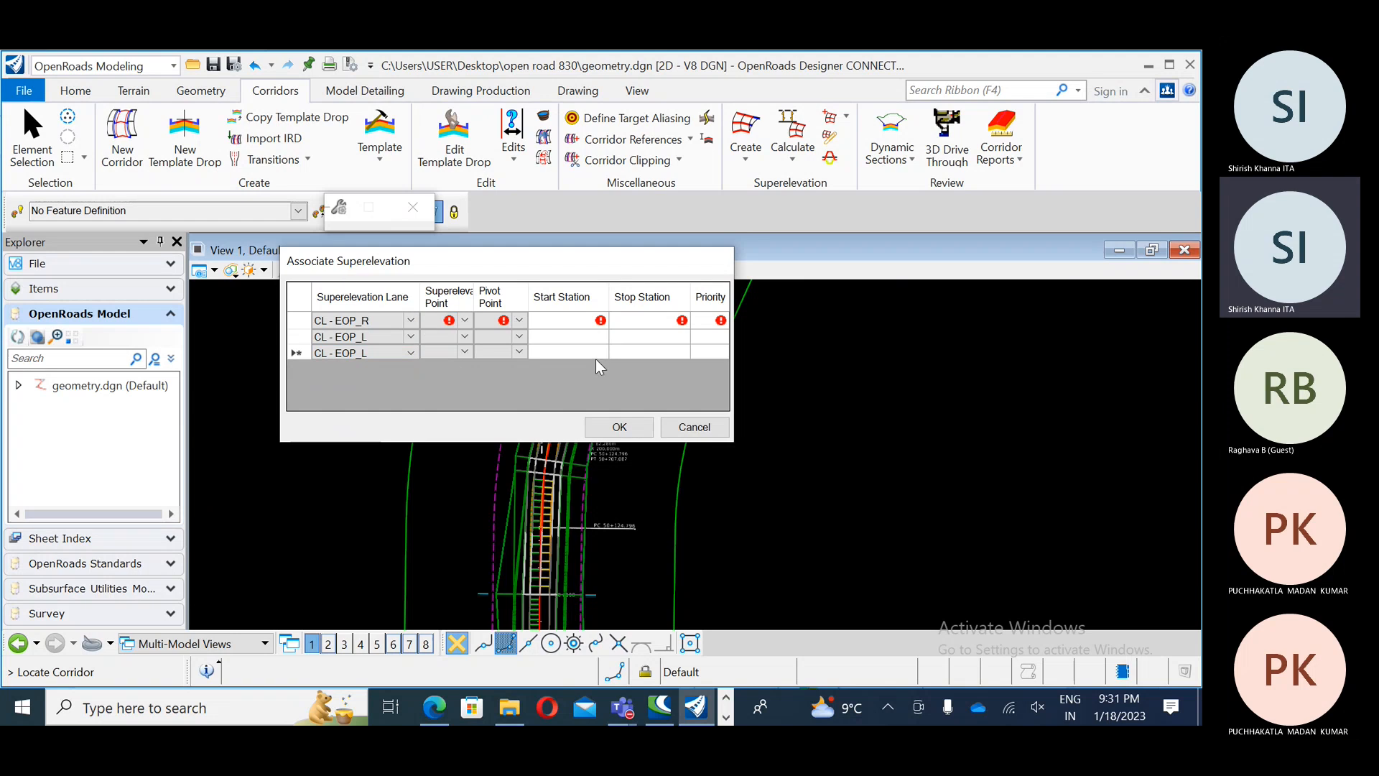
drag(513, 257, 862, 281)
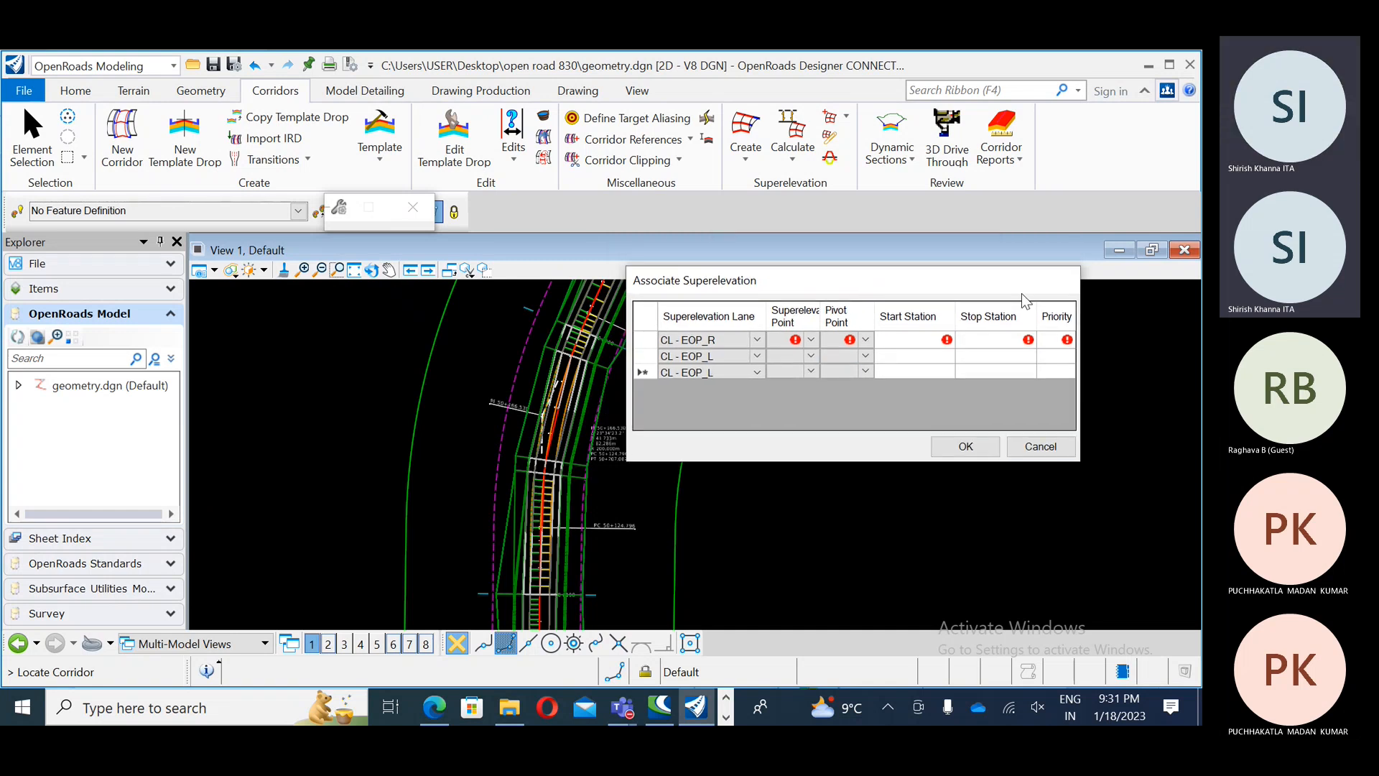
click(1030, 448)
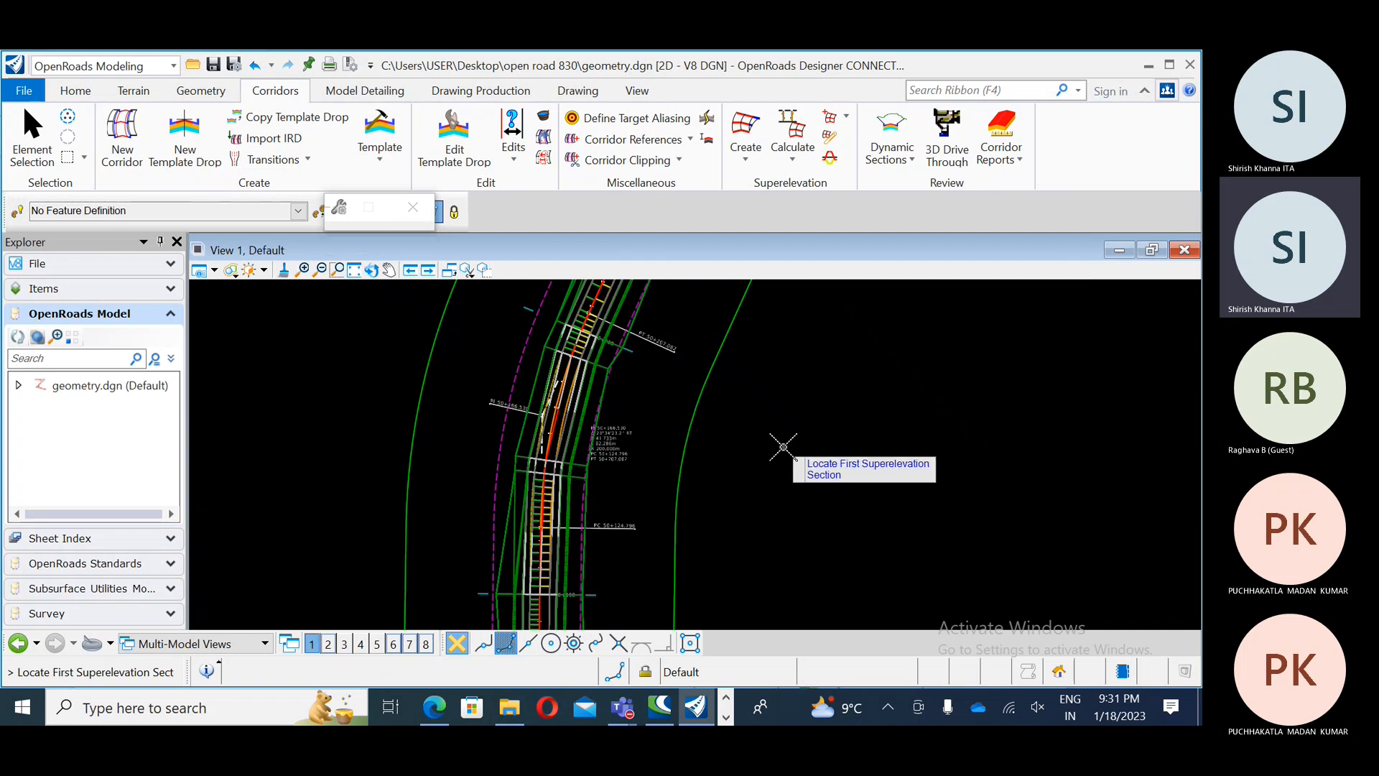
key(Escape)
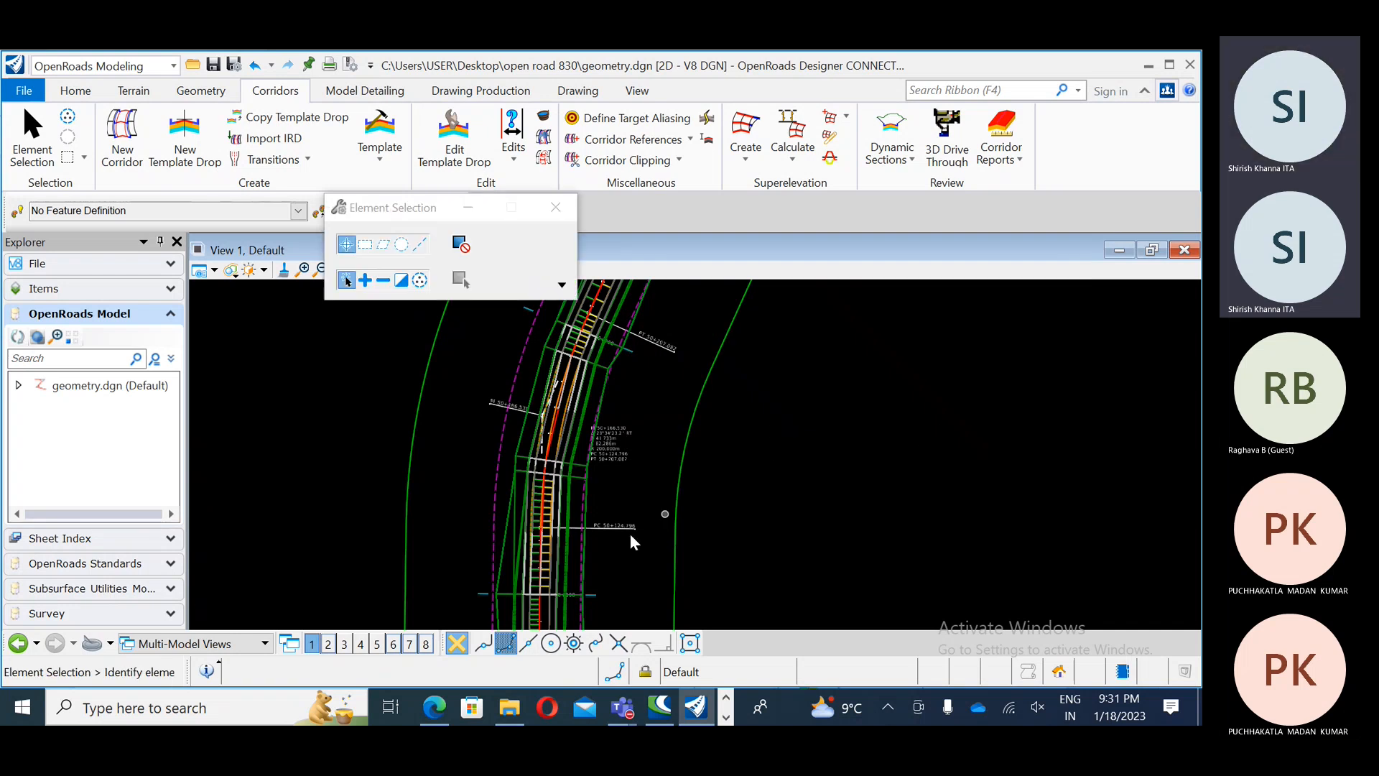
Step: Switch to the guide and reread attaching the superelevation reference file and assigning superelevation to the corridor on pages 41 and 42
click(434, 707)
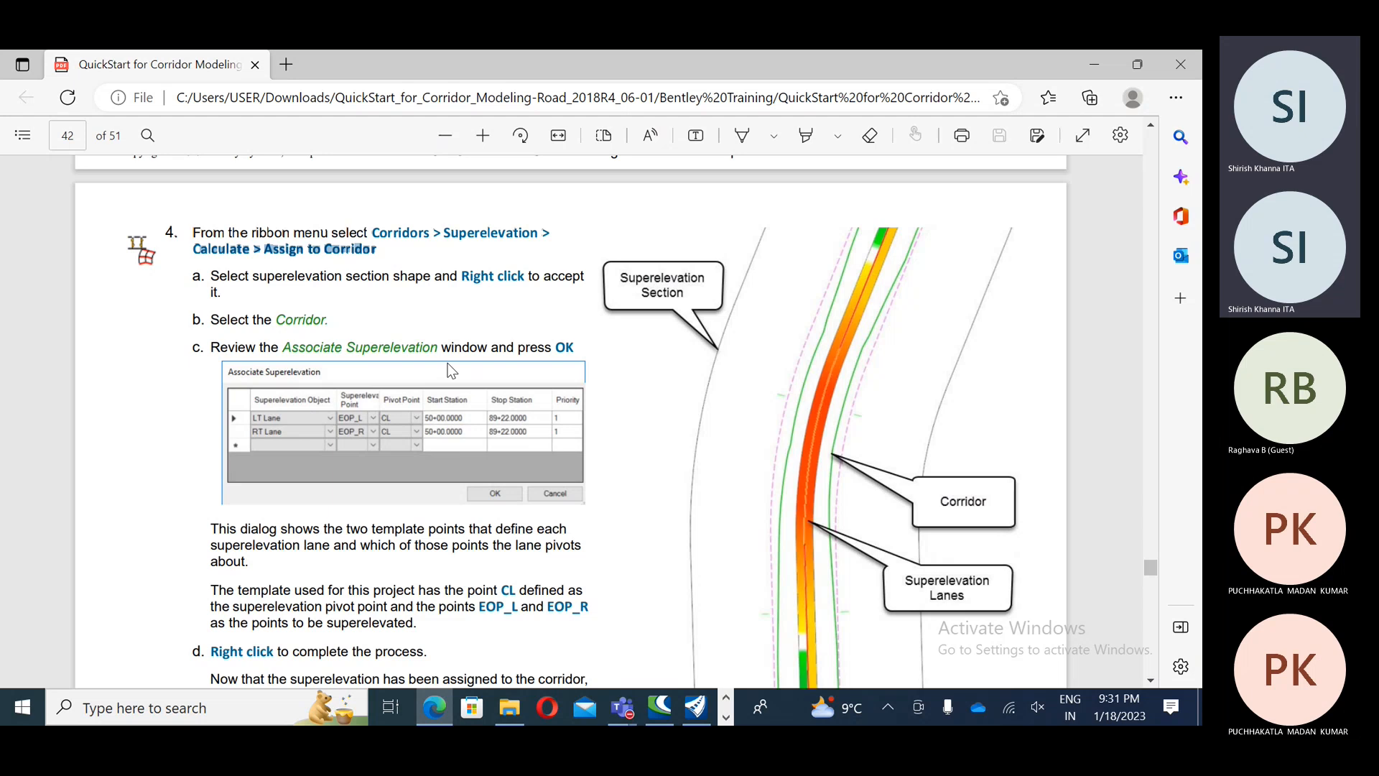
scroll(343, 388, up, 3)
scroll(343, 388, up, 3)
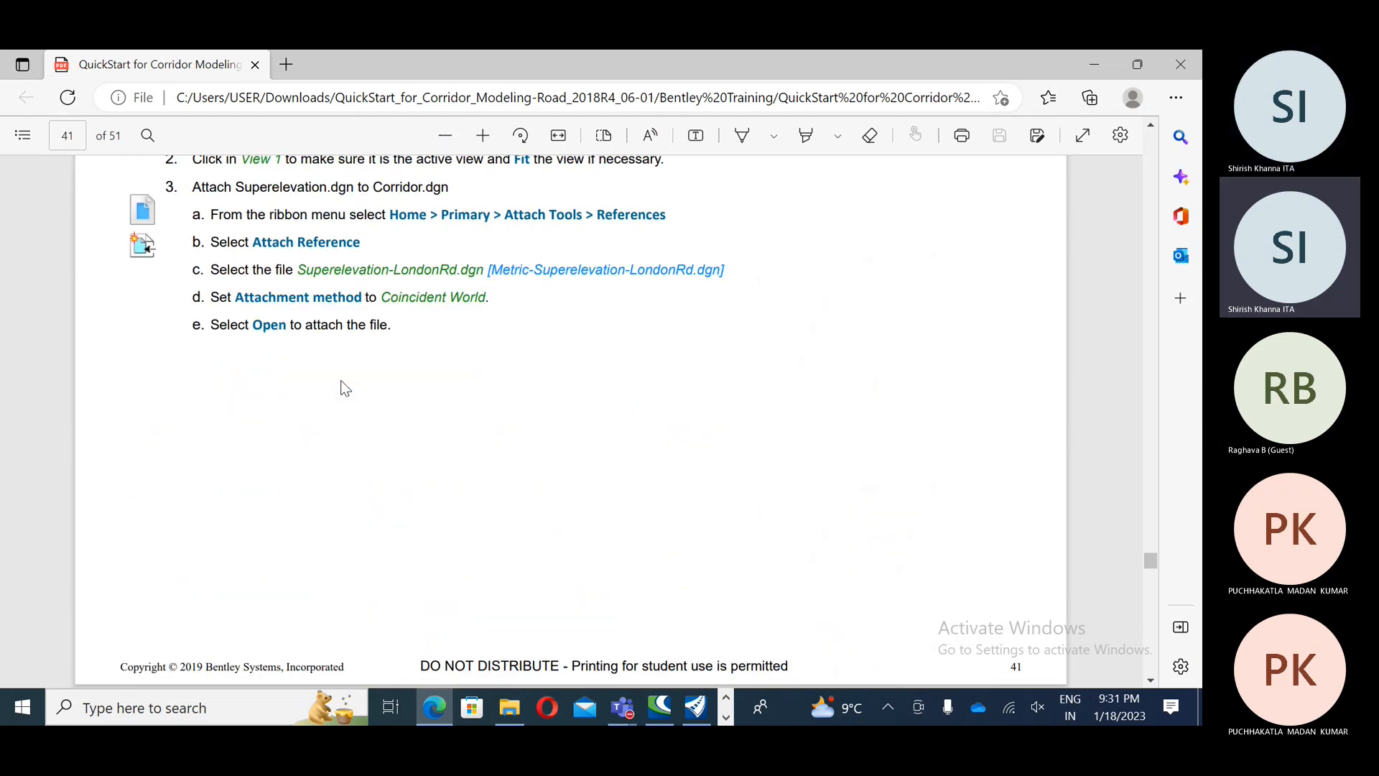
scroll(343, 388, down, 4)
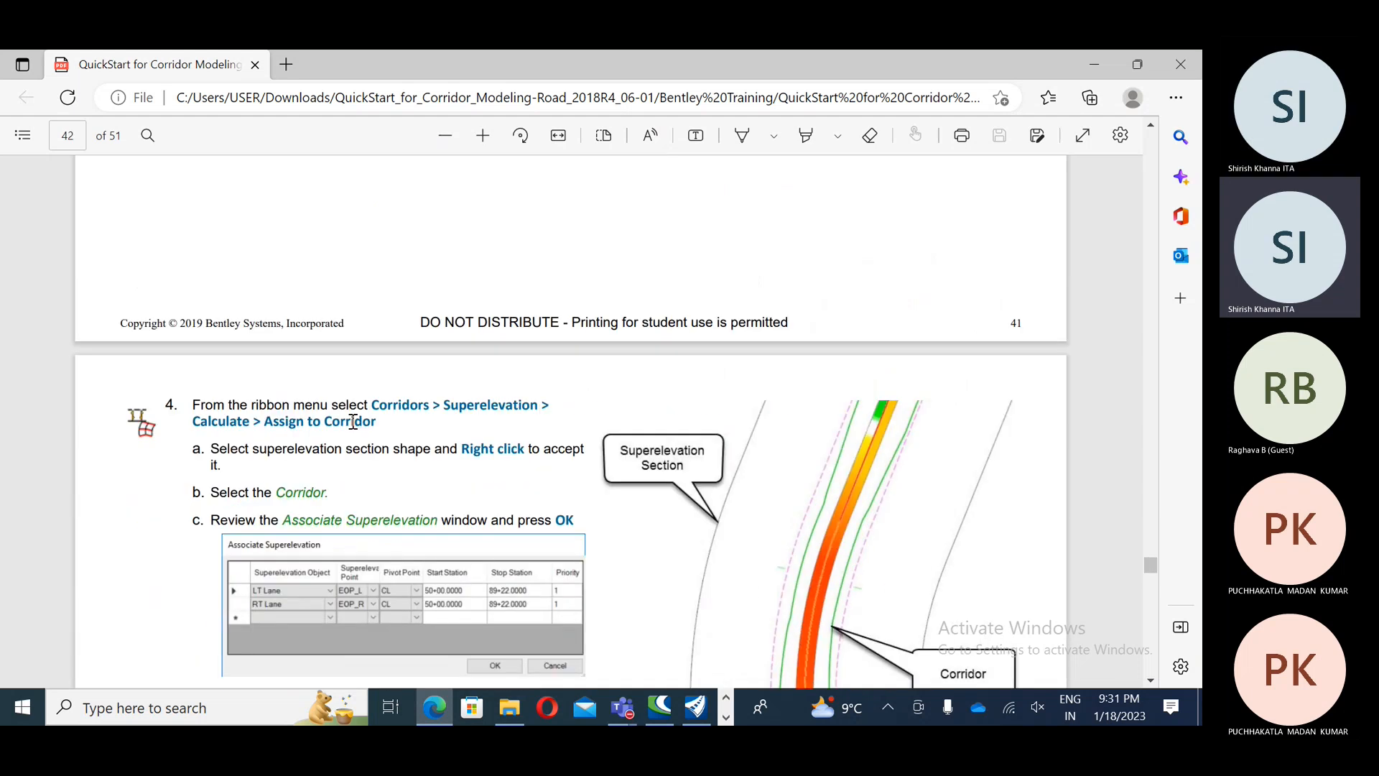
scroll(355, 432, up, 5)
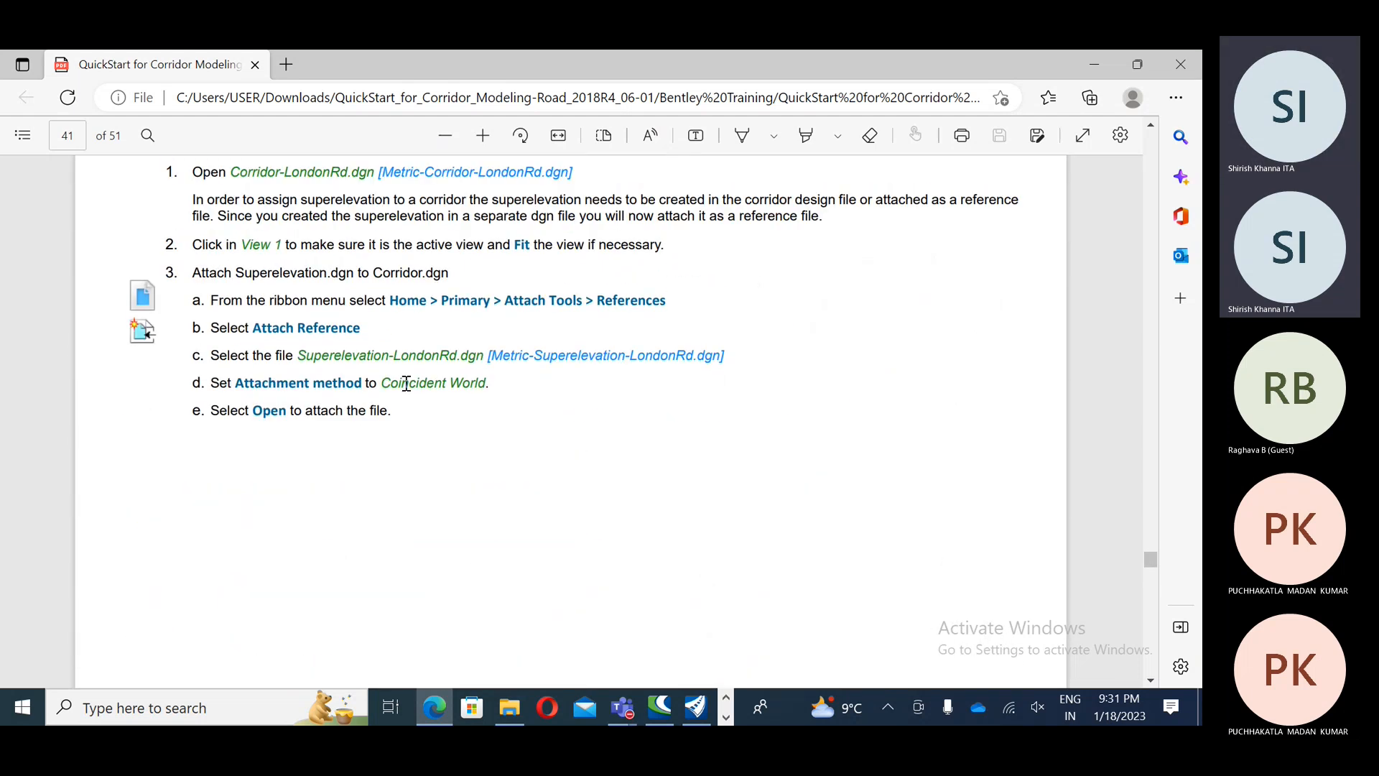
drag(494, 357, 726, 358)
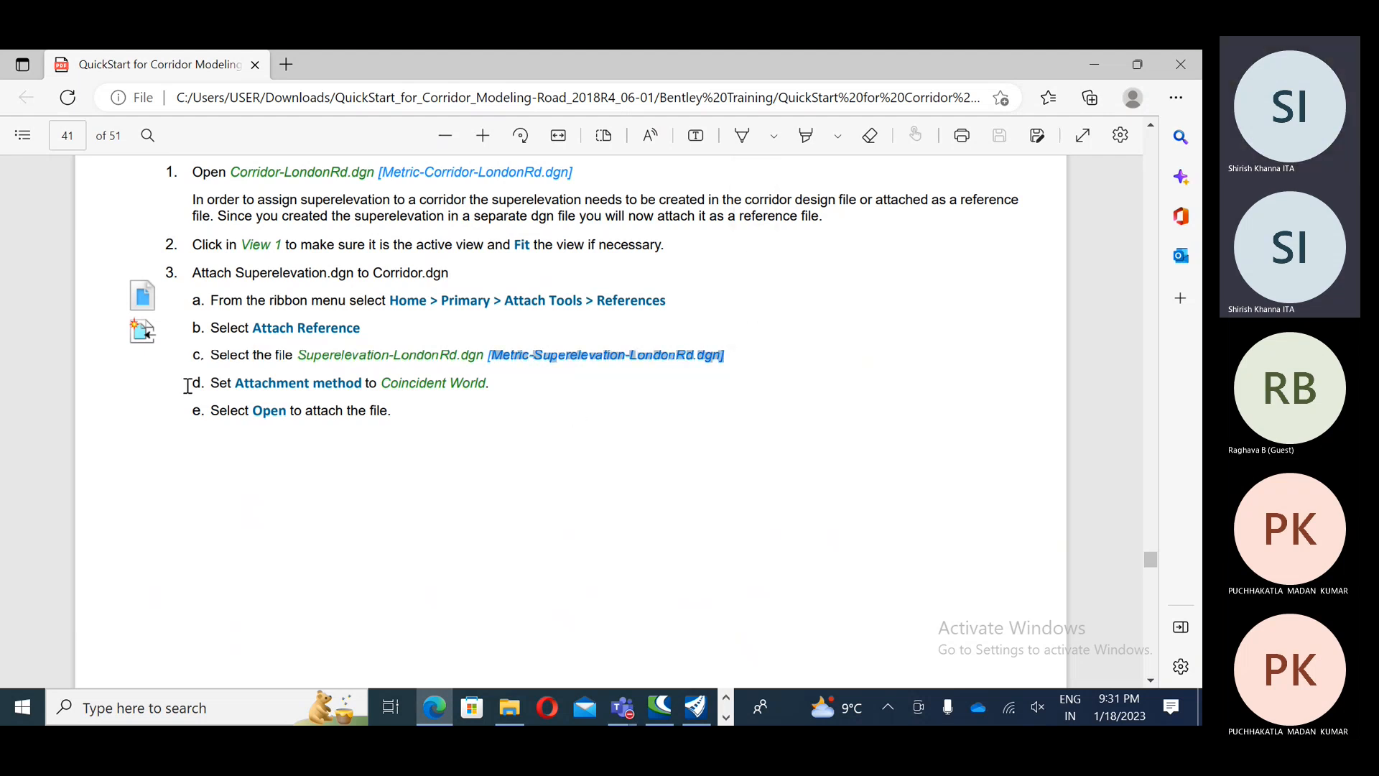
scroll(187, 386, down, 5)
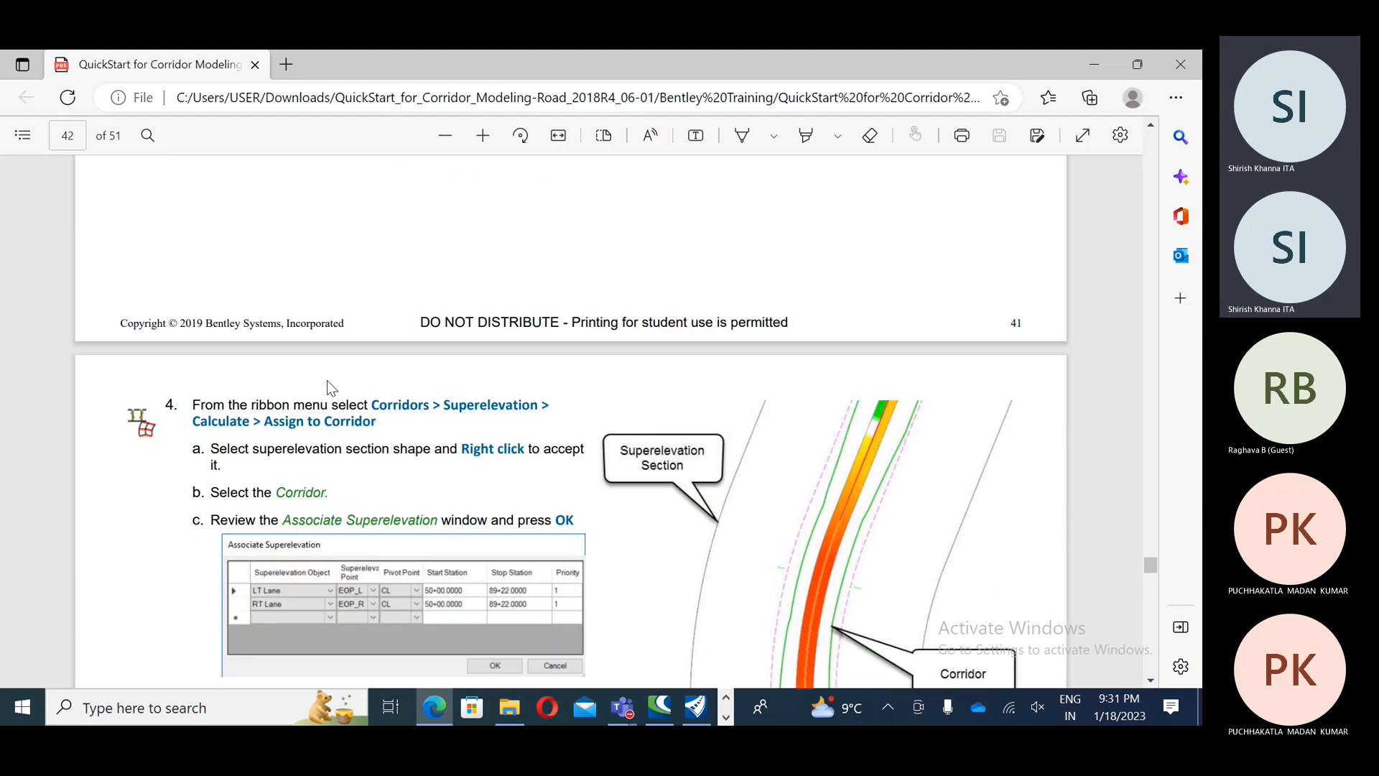
scroll(327, 382, down, 3)
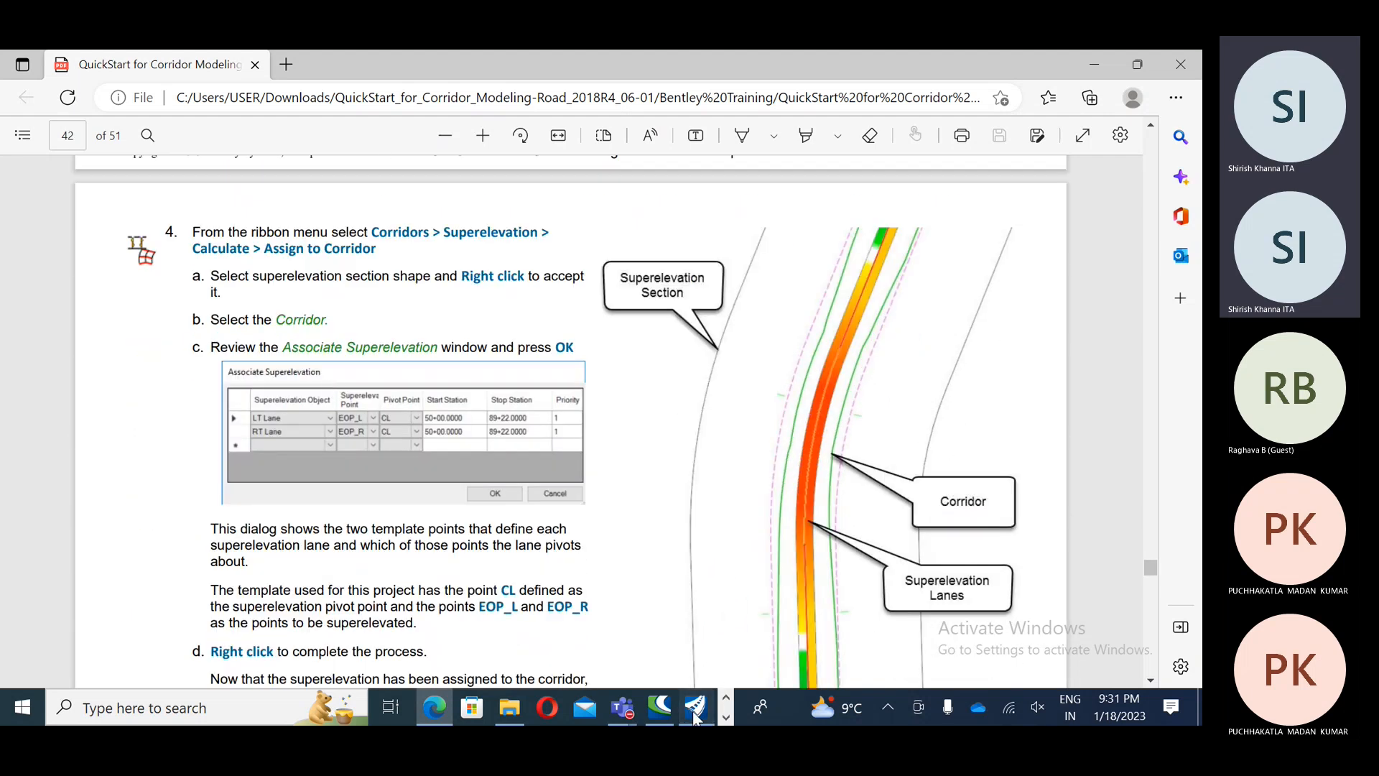
Step: Return to OpenRoads Designer and select the left superelevation lane just before station 50+100 in View 1
click(695, 711)
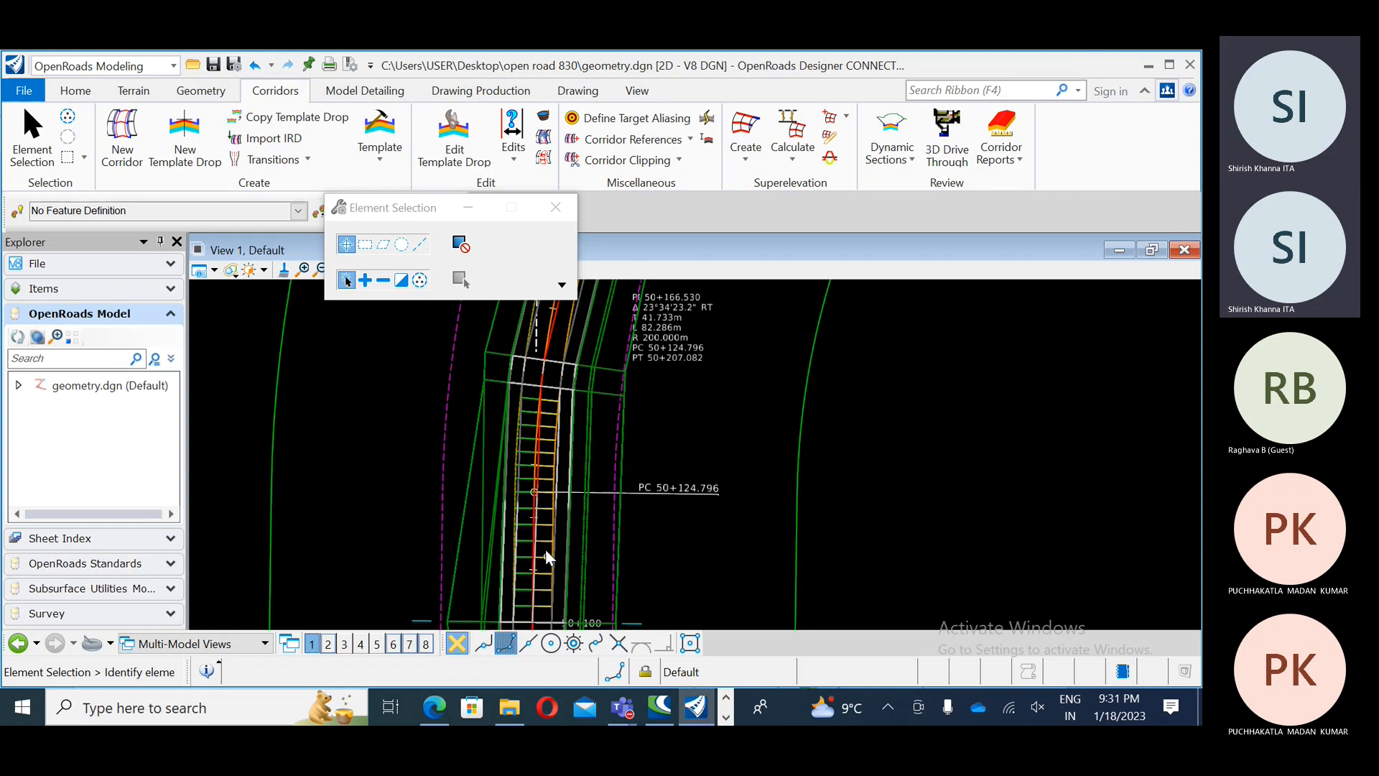
scroll(546, 548, up, 1)
scroll(553, 464, up, 1)
middle_drag(532, 532, 581, 362)
scroll(513, 425, down, 2)
middle_drag(544, 509, 535, 331)
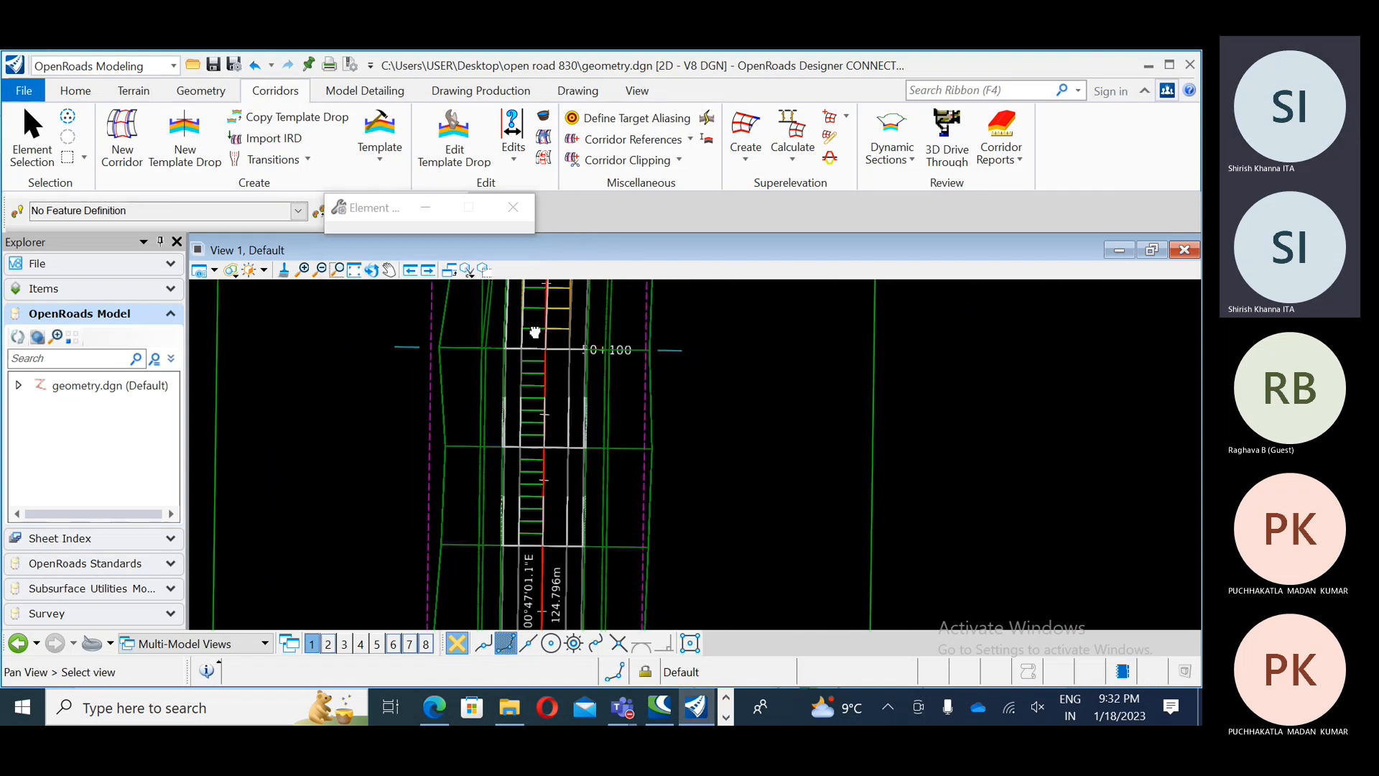
scroll(487, 490, down, 1)
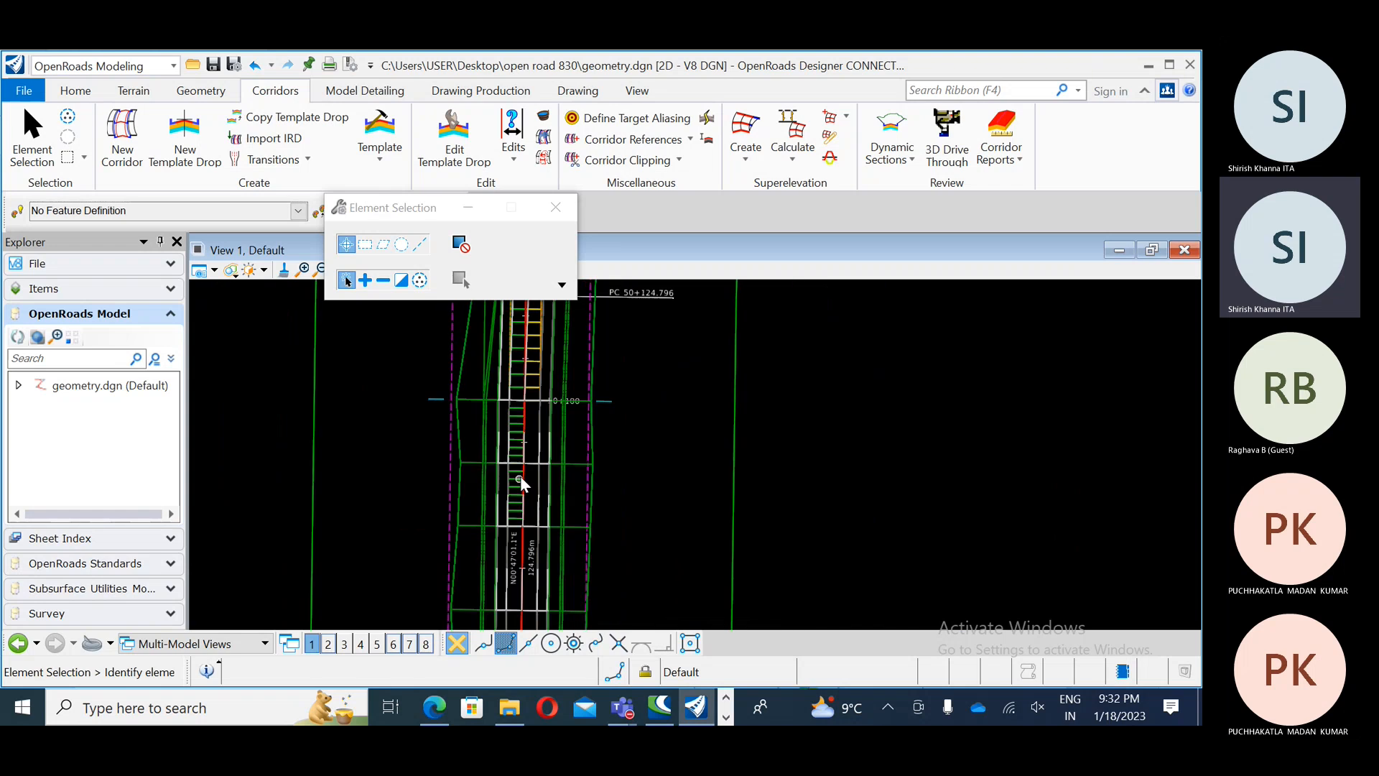
click(515, 426)
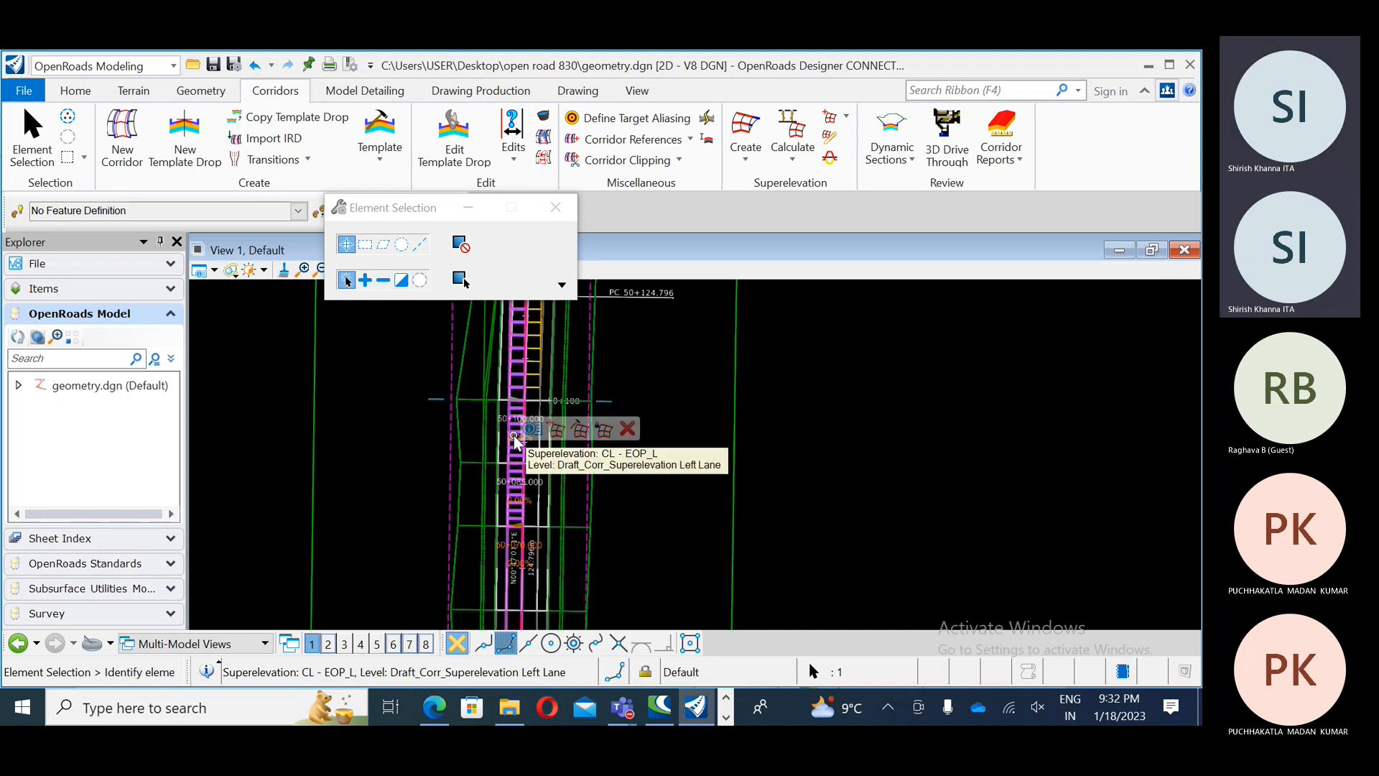
Step: Identify the right superelevation lane and the outer superelevation section boundary, and examine the section's extent along the corridor's first curve
click(535, 360)
middle_drag(535, 423, 535, 554)
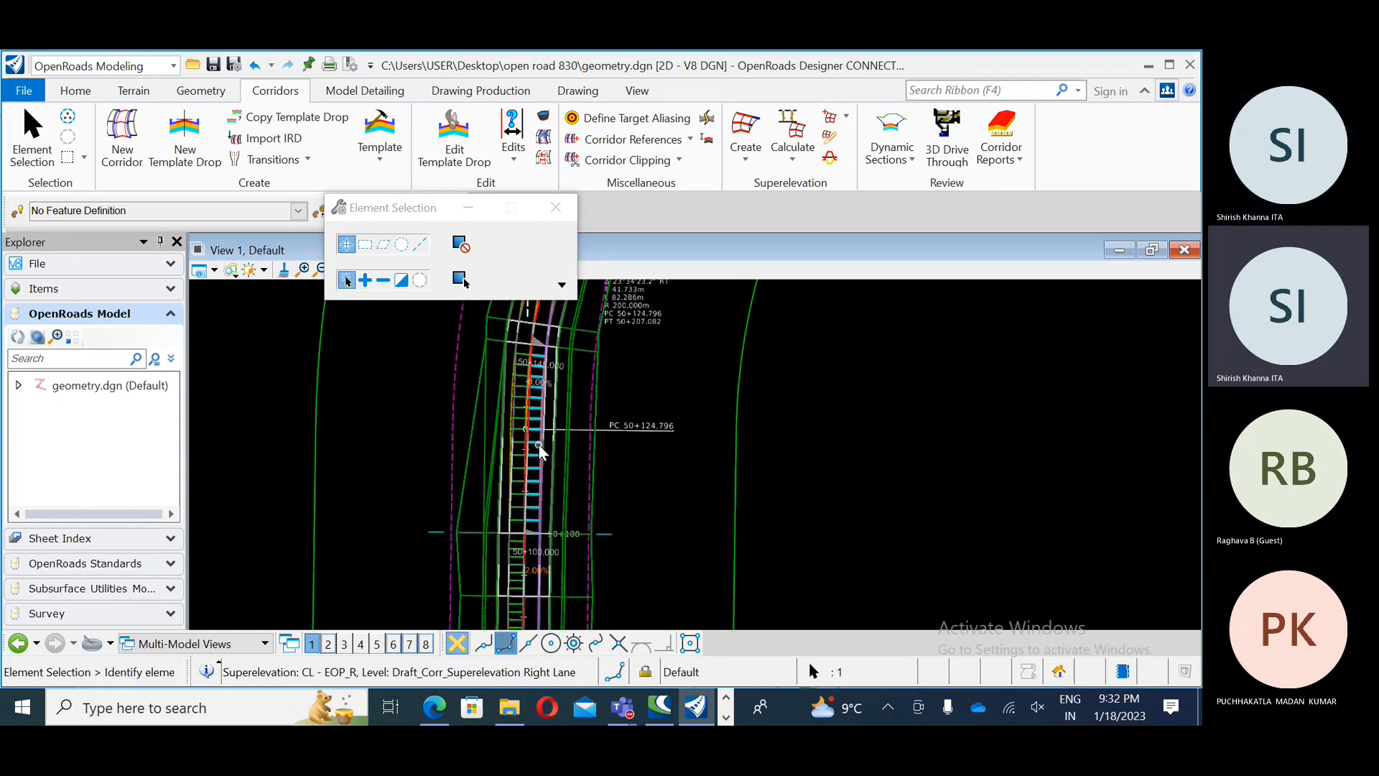
click(739, 428)
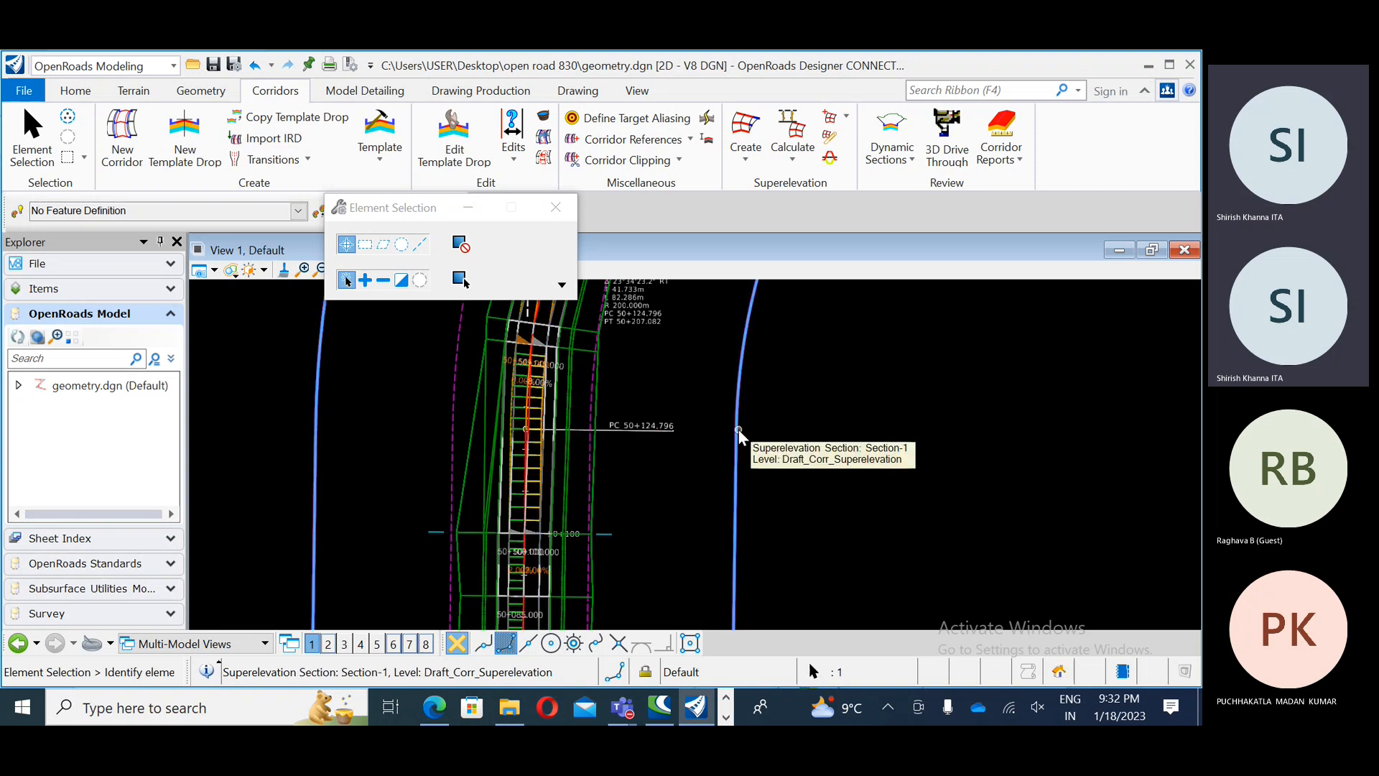
mouse_move(738, 425)
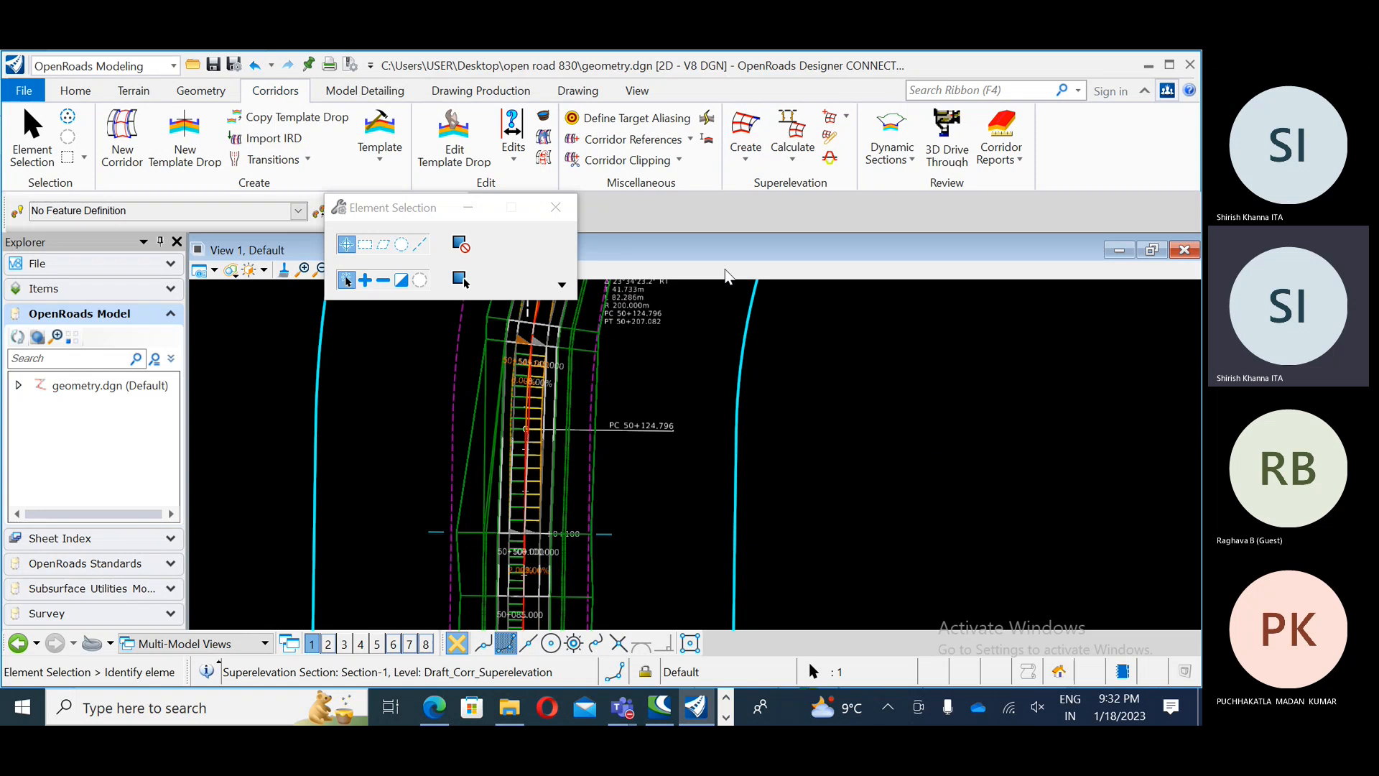
scroll(670, 390, down, 3)
middle_drag(674, 447, 601, 411)
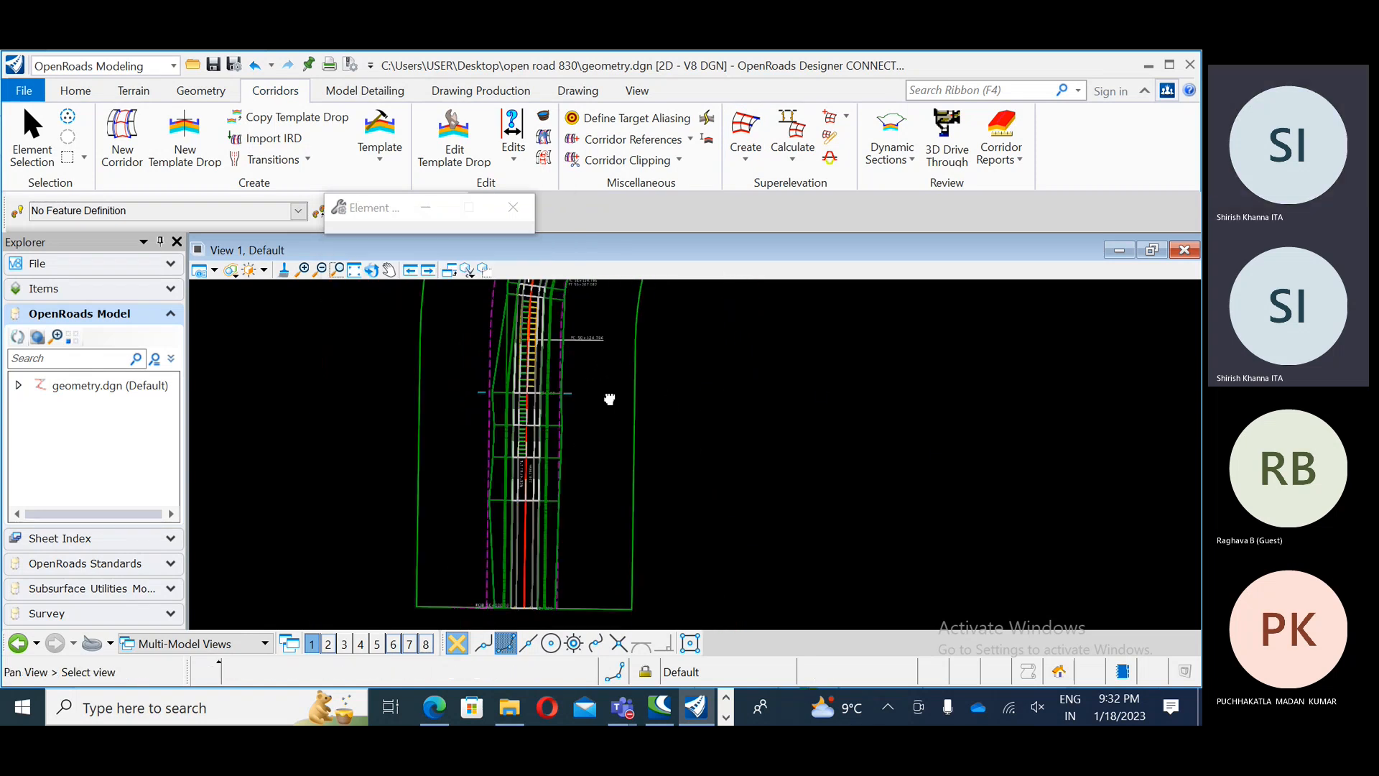
scroll(601, 405, down, 2)
middle_drag(712, 366, 628, 464)
middle_drag(657, 342, 601, 441)
scroll(601, 429, down, 2)
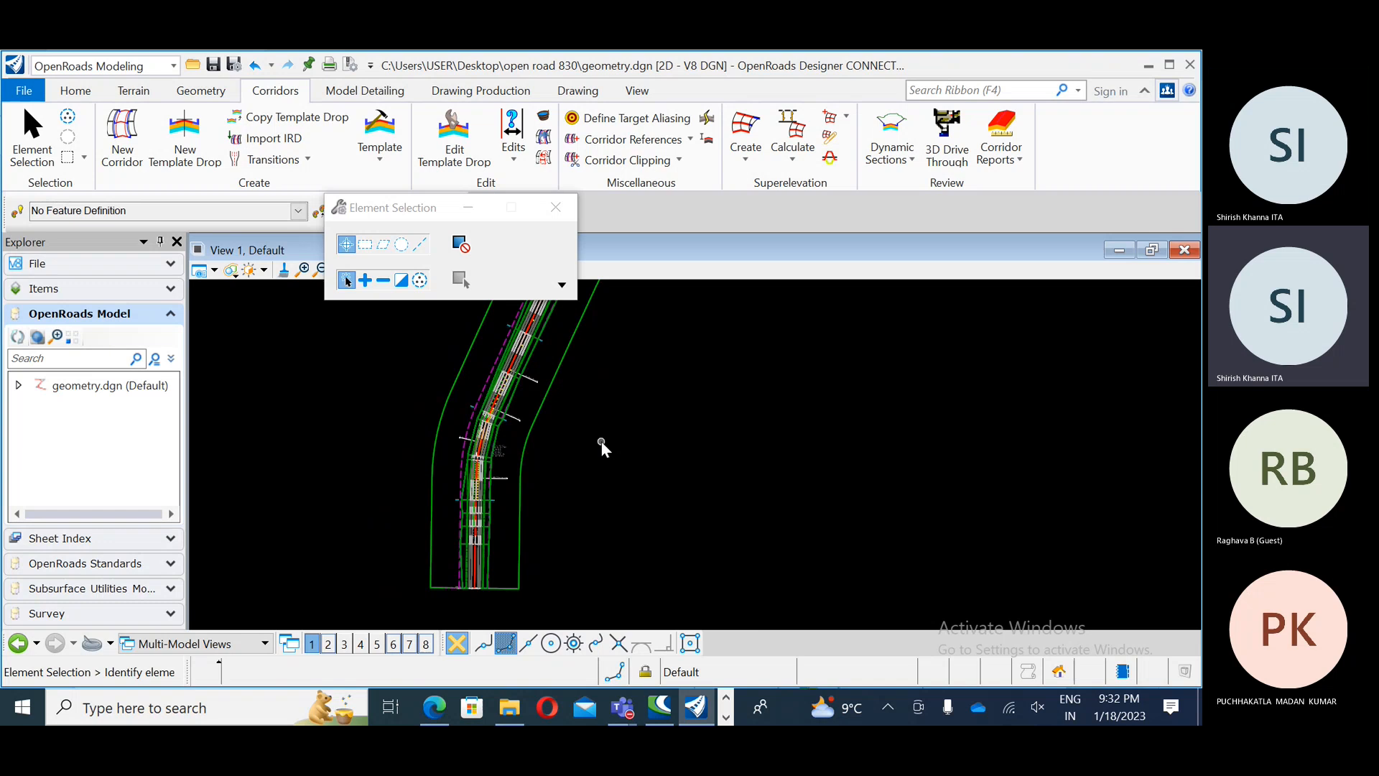
Step: Switch to the guide and read the exercise on reviewing the superelevated corridor in the dynamic cross section view
click(434, 708)
scroll(284, 445, down, 10)
scroll(286, 445, down, 1)
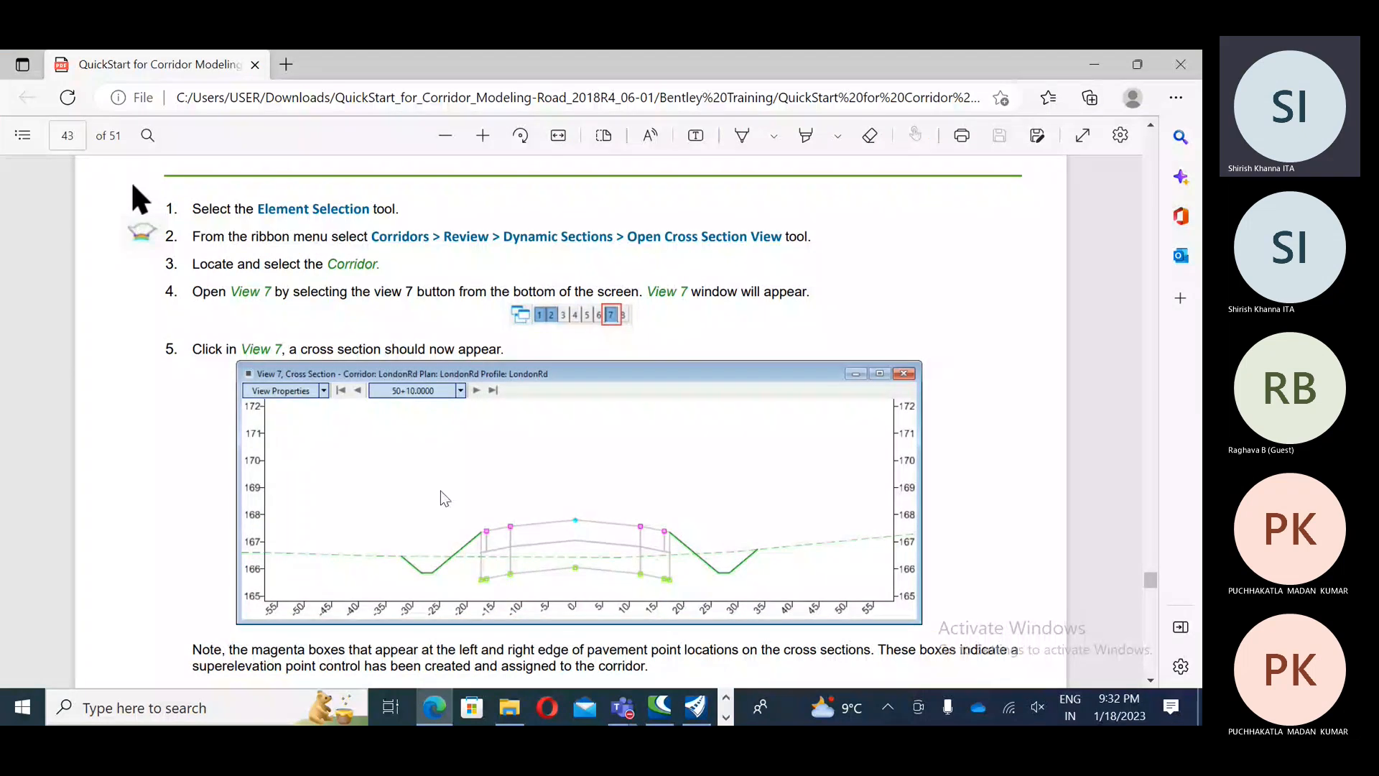
scroll(373, 478, down, 5)
scroll(379, 474, down, 5)
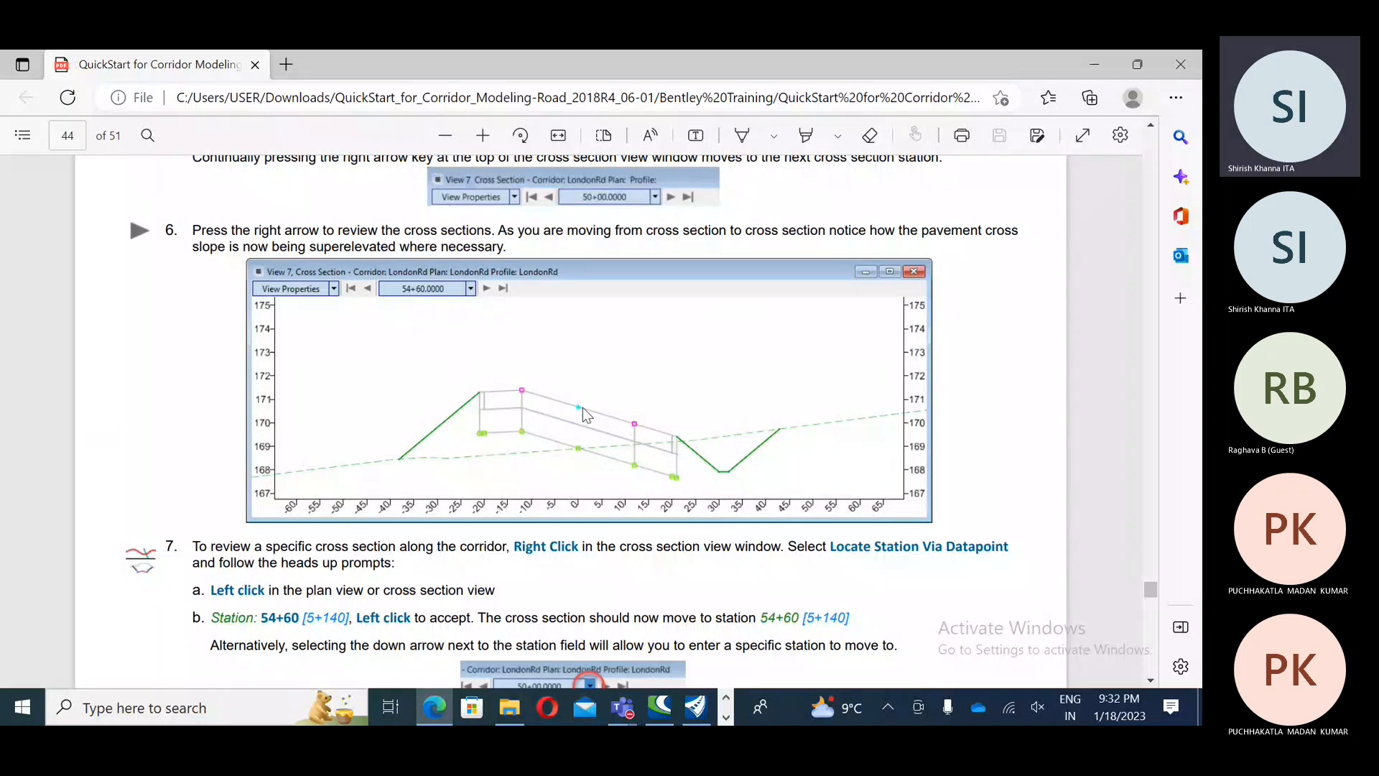
Step: Return to OpenRoads Designer and open the London Rd corridor's dynamic cross sections in View 6
click(1094, 64)
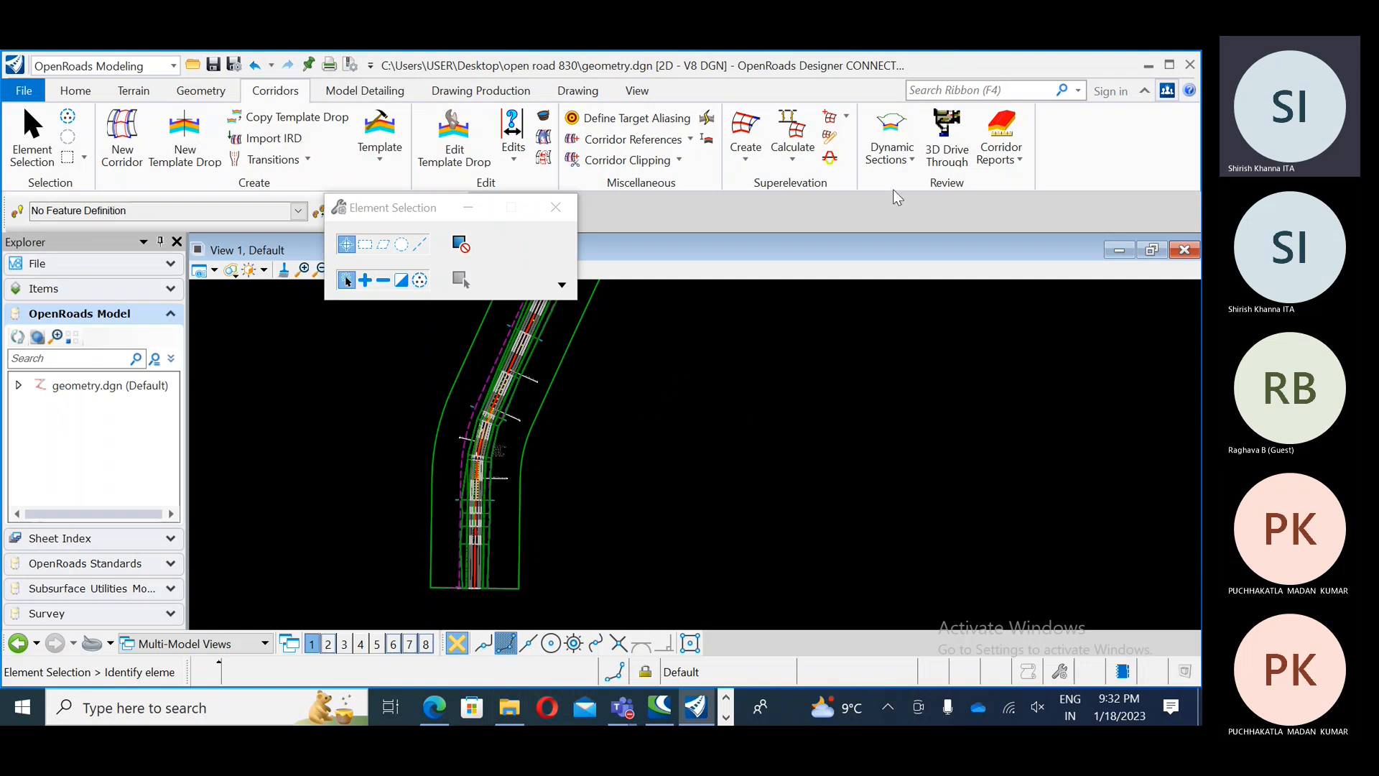
click(891, 153)
click(906, 188)
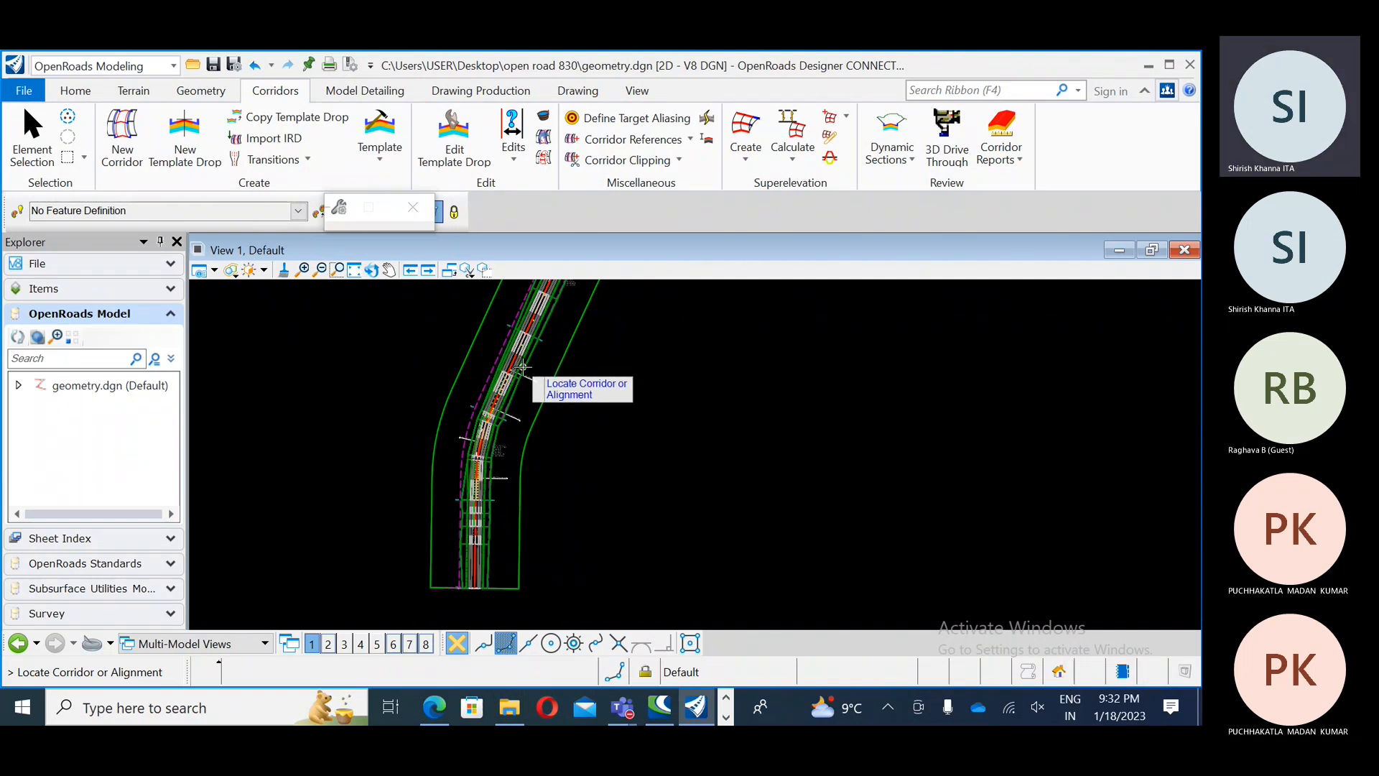
click(517, 377)
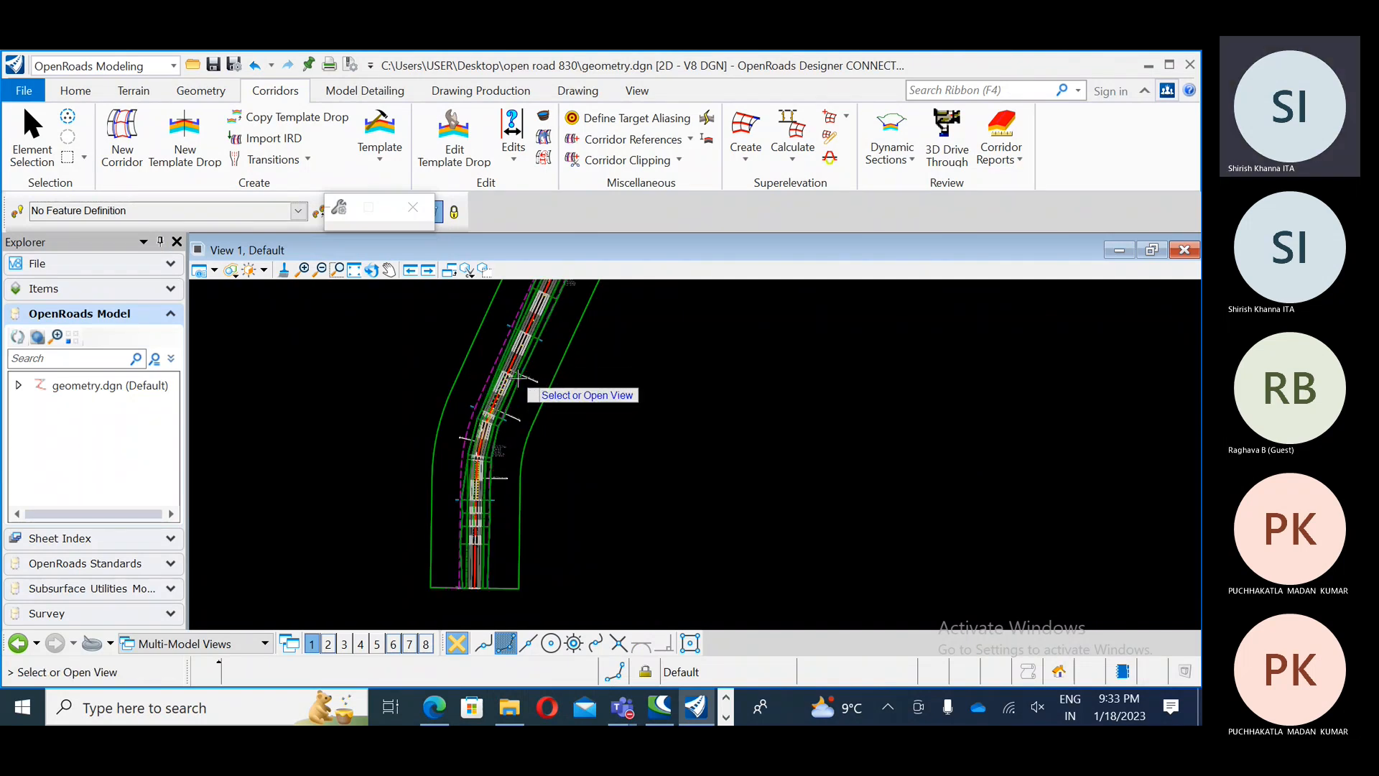
click(393, 644)
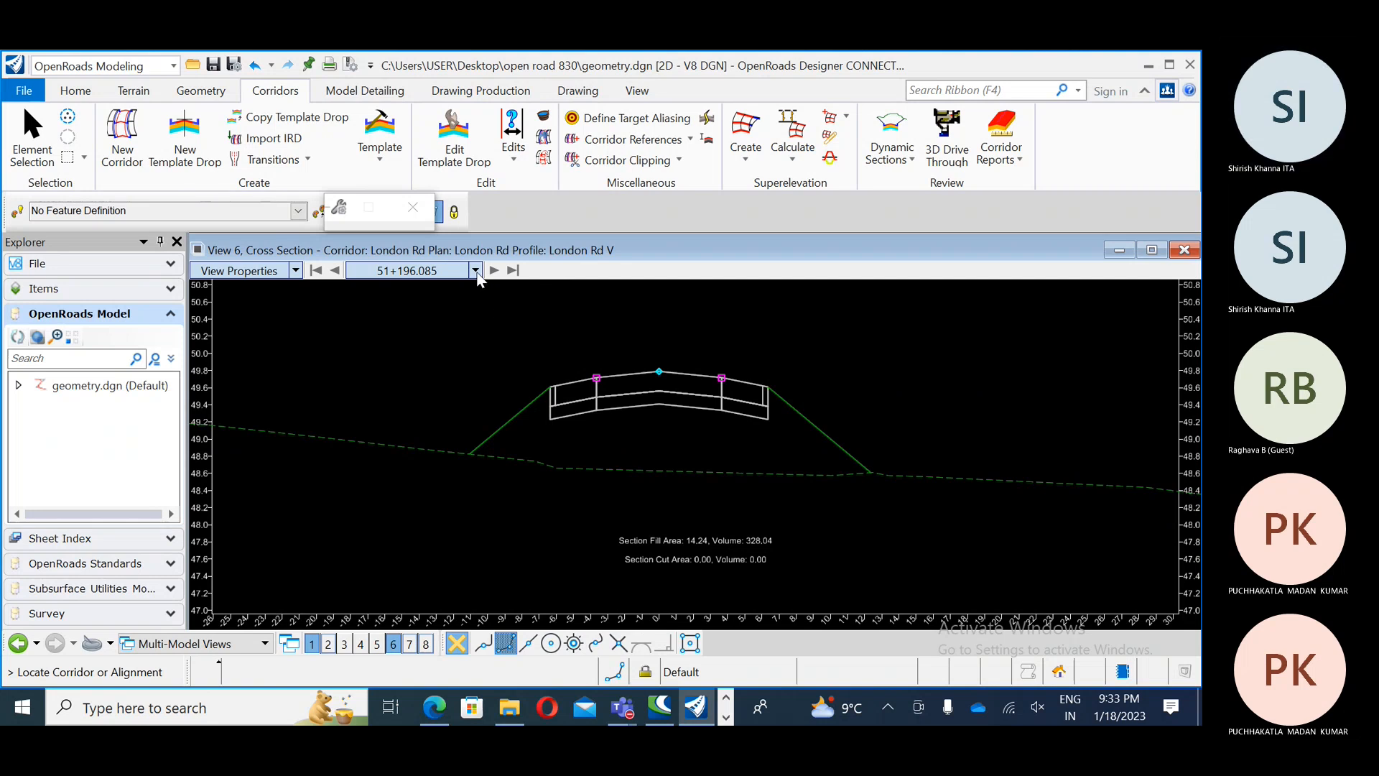
Step: Step back through the corridor's cross sections to station 50+950.000 and examine the pavement cross slope
click(334, 271)
click(335, 270)
click(335, 271)
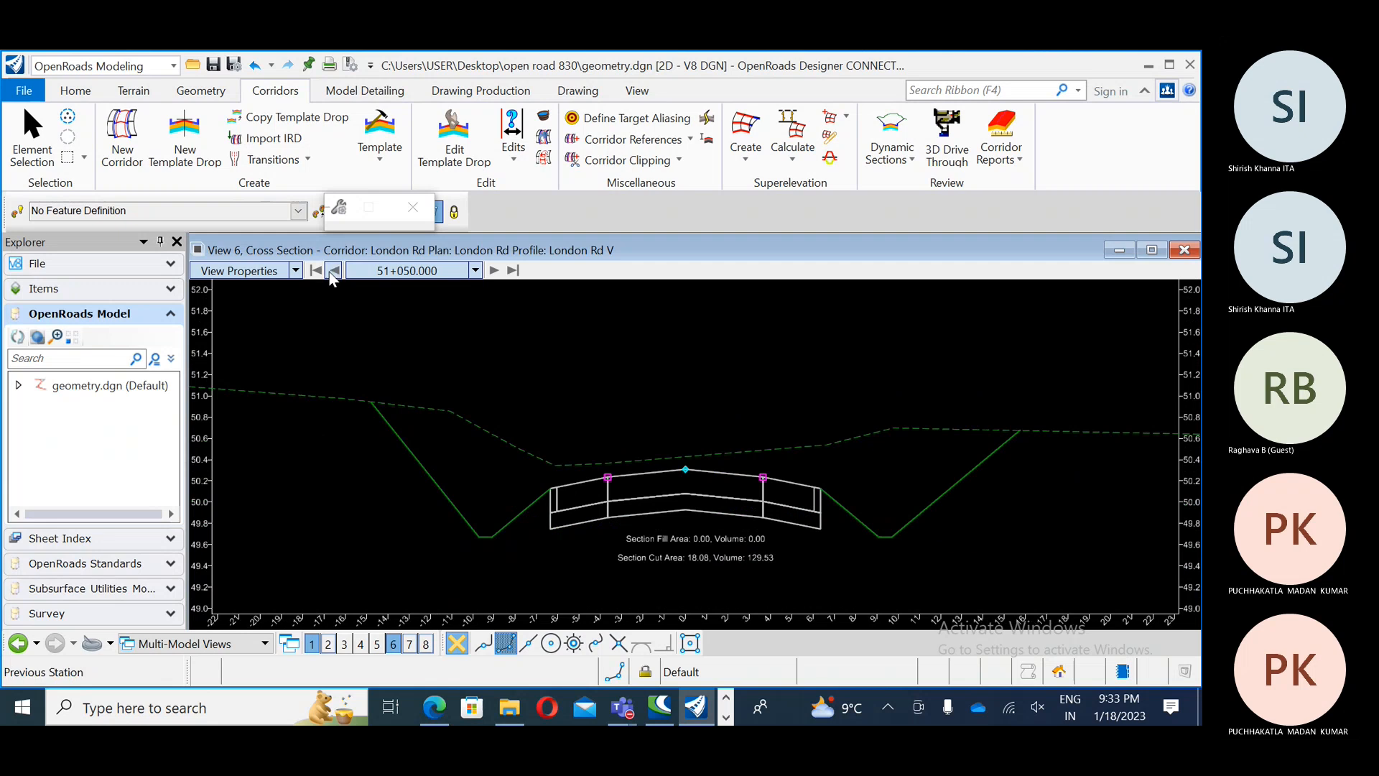
click(335, 271)
click(335, 271)
click(334, 270)
click(334, 271)
click(335, 271)
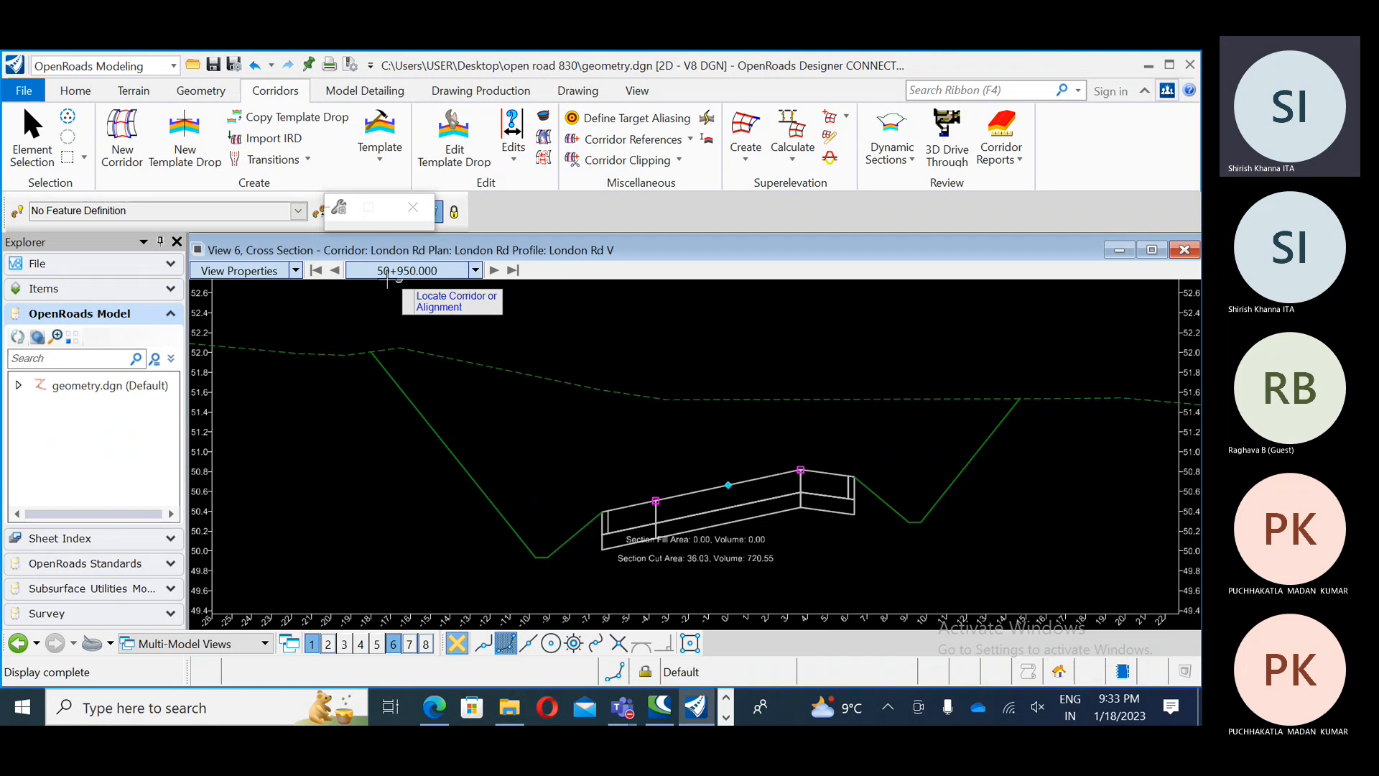
Step: Jump to cross section 50+000.000, step forward to 50+150.000 to examine the pavement cross slope, and close the cross section view
click(315, 270)
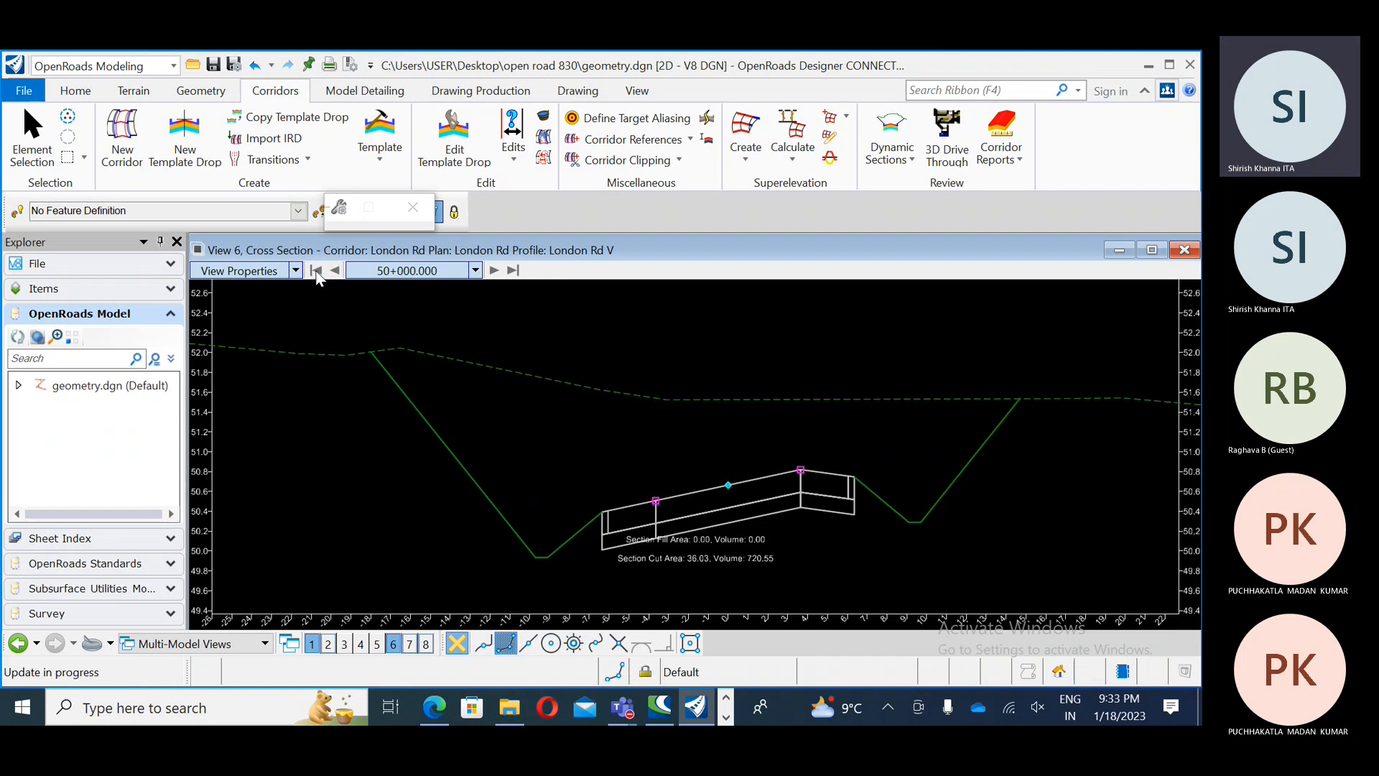
click(494, 271)
click(494, 270)
click(494, 270)
click(494, 271)
click(494, 270)
click(494, 270)
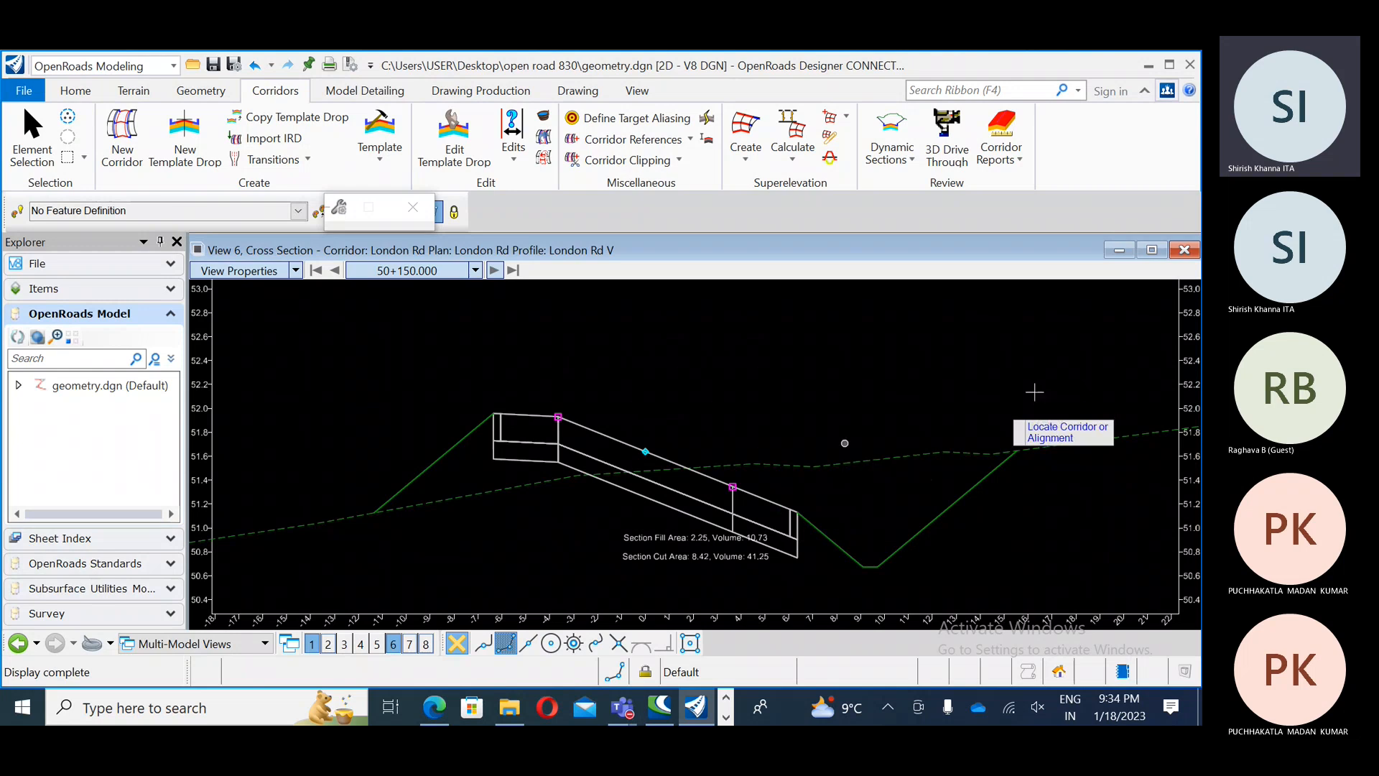
click(1185, 250)
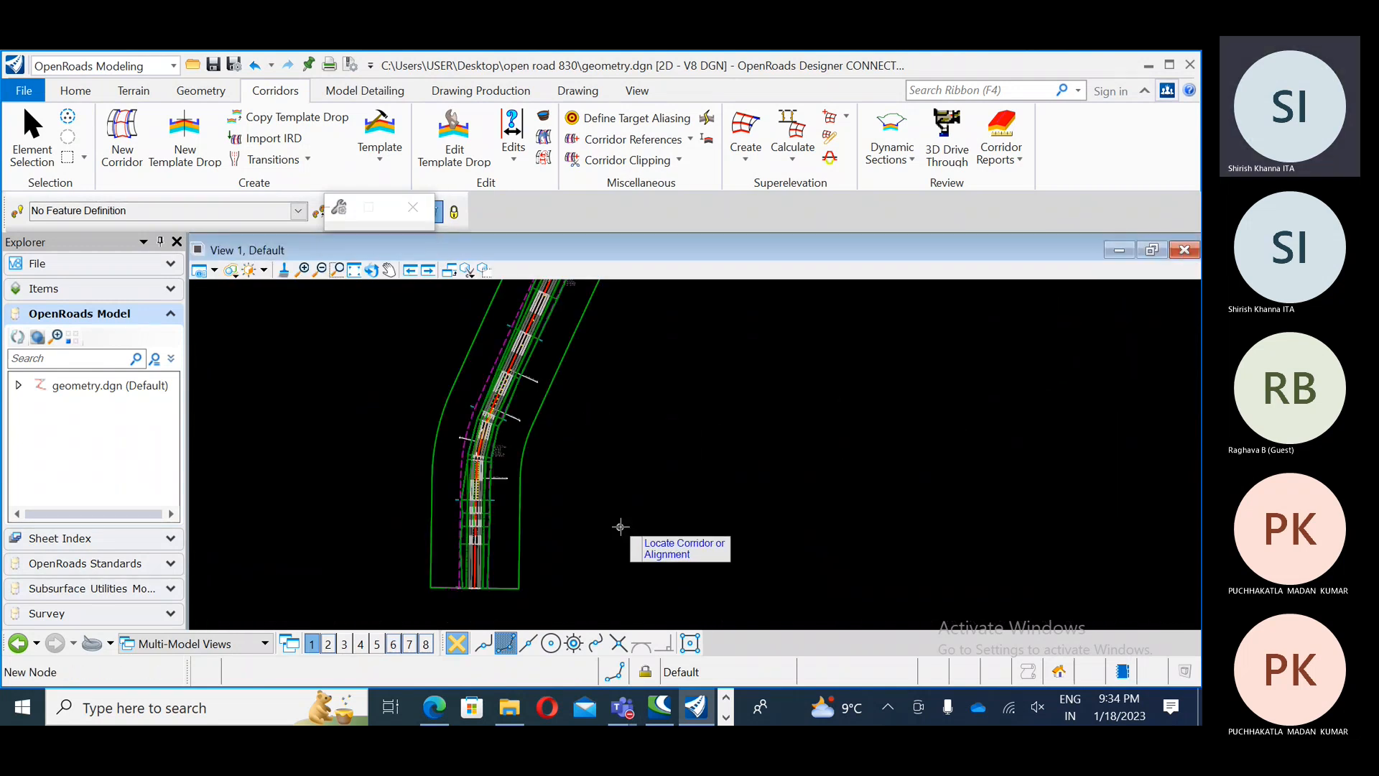
key(Escape)
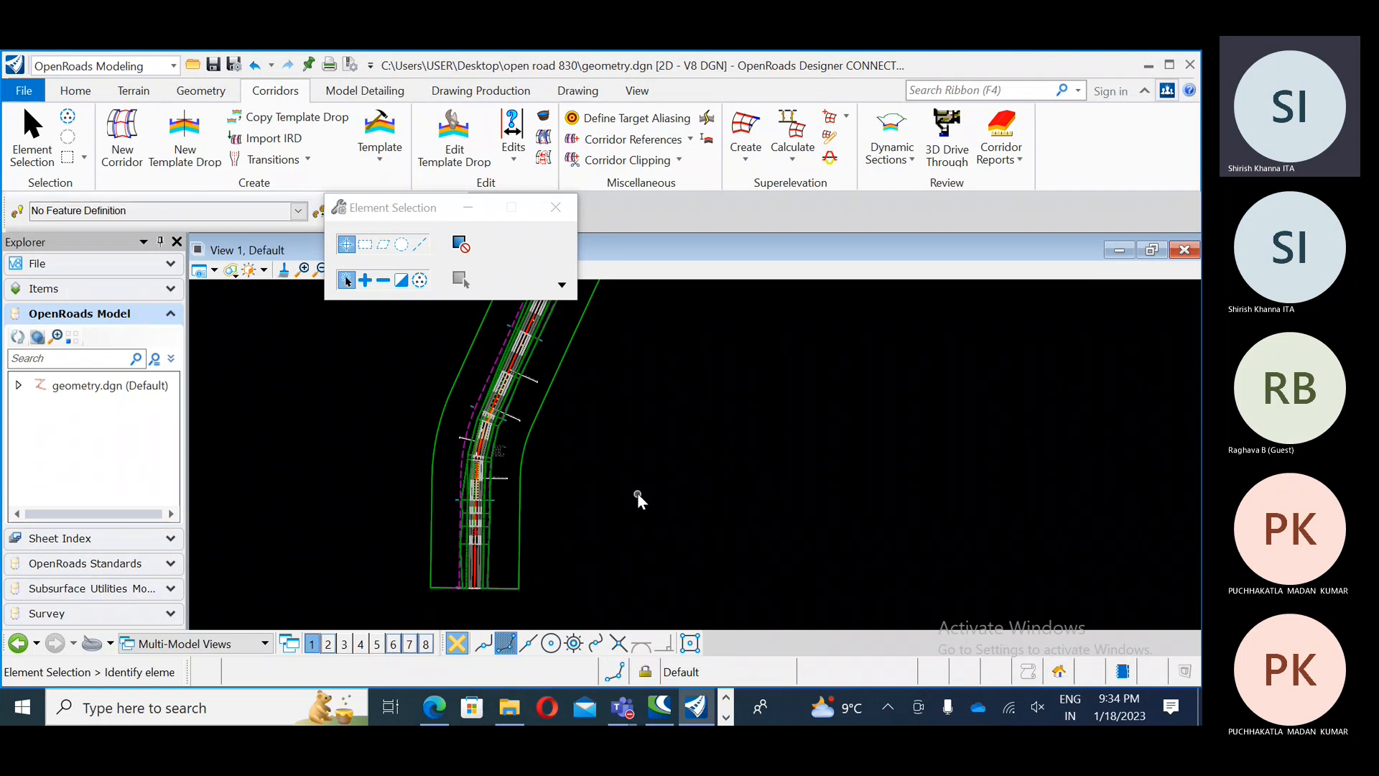
Step: Identify the London Rd baseline near the corridor's start and examine the corridor around it in plan
scroll(502, 586, up, 5)
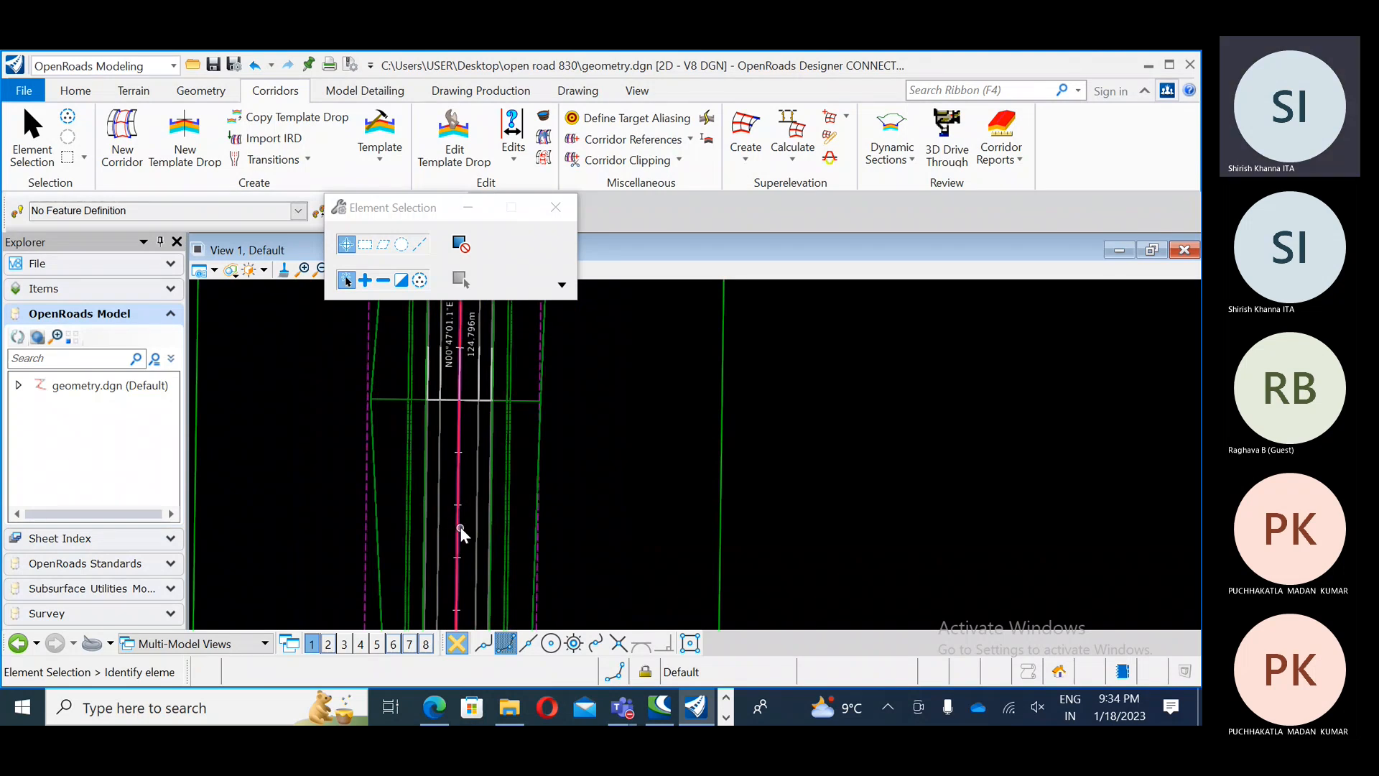
mouse_move(461, 533)
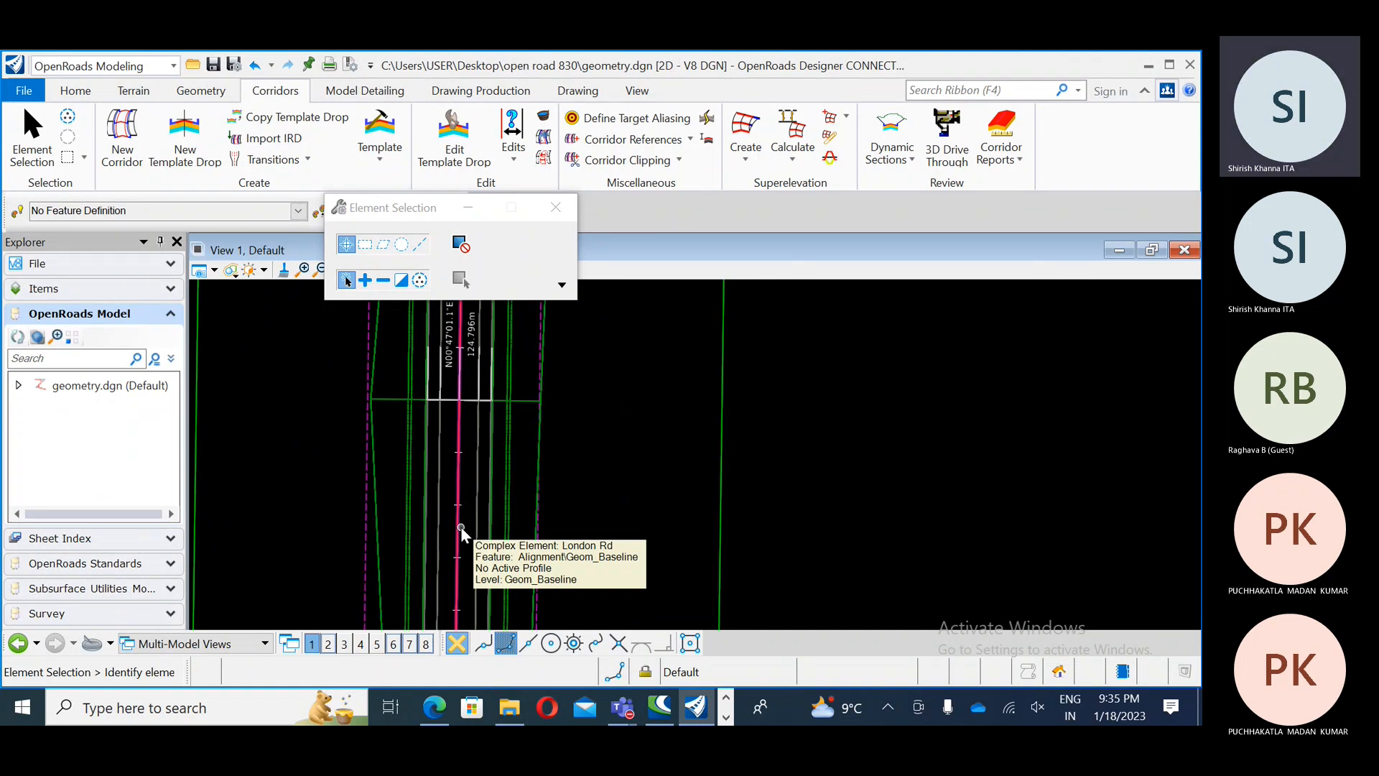
scroll(461, 533, down, 1)
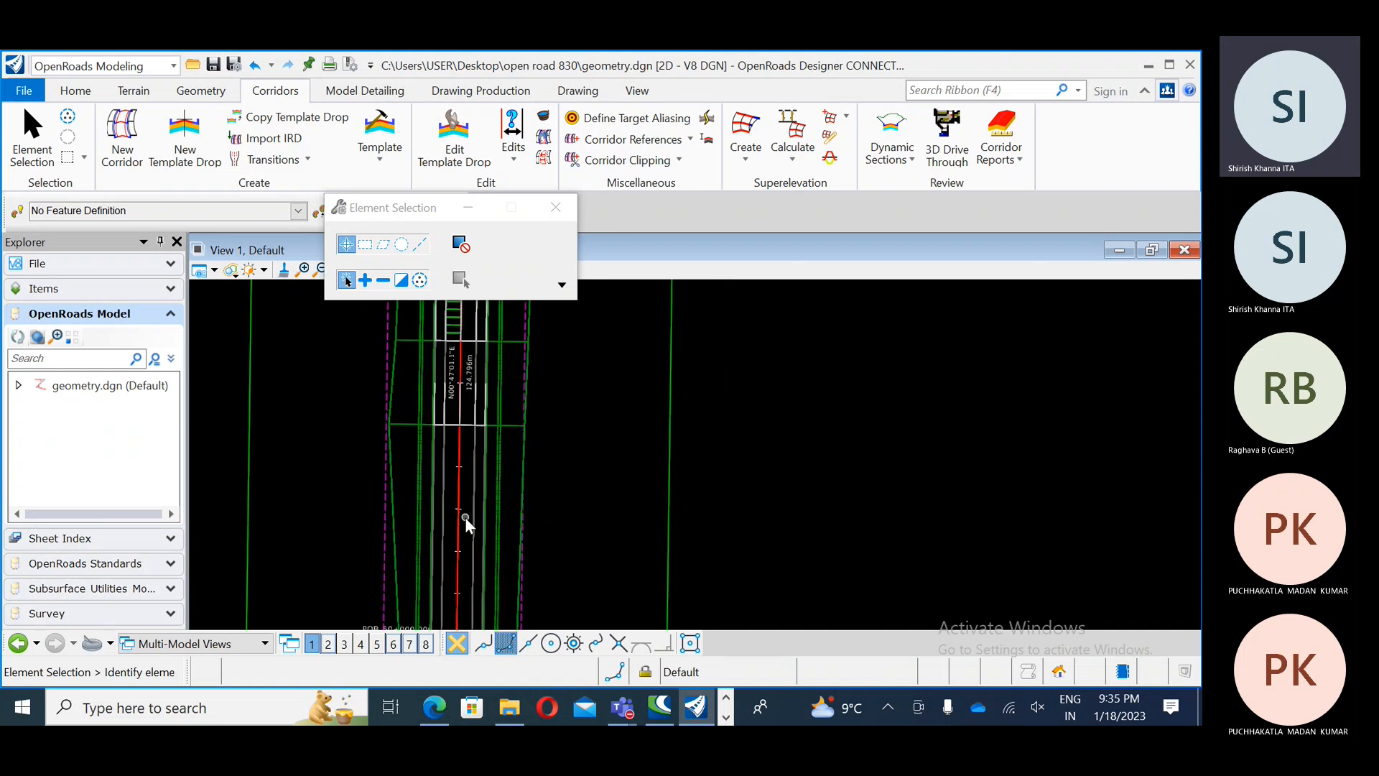
scroll(464, 528, down, 1)
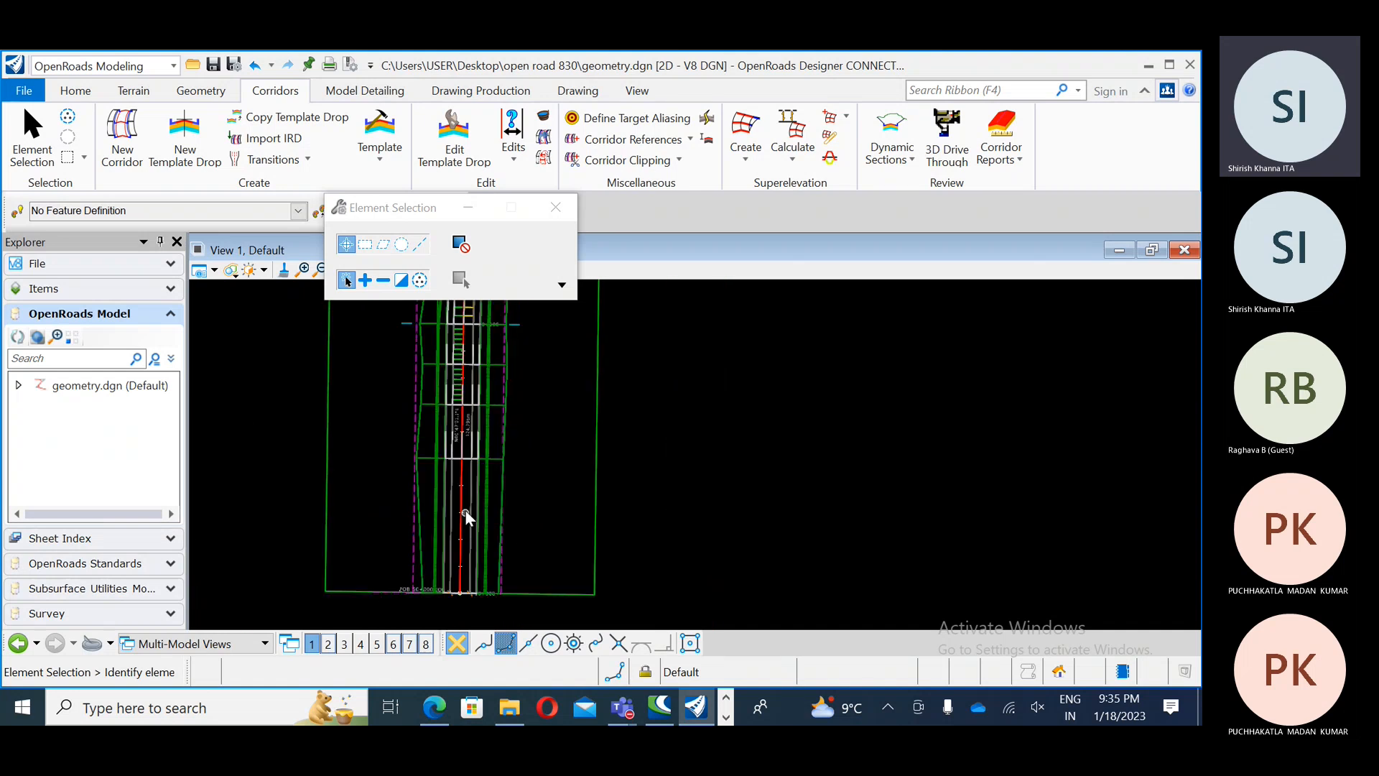
scroll(690, 458, down, 1)
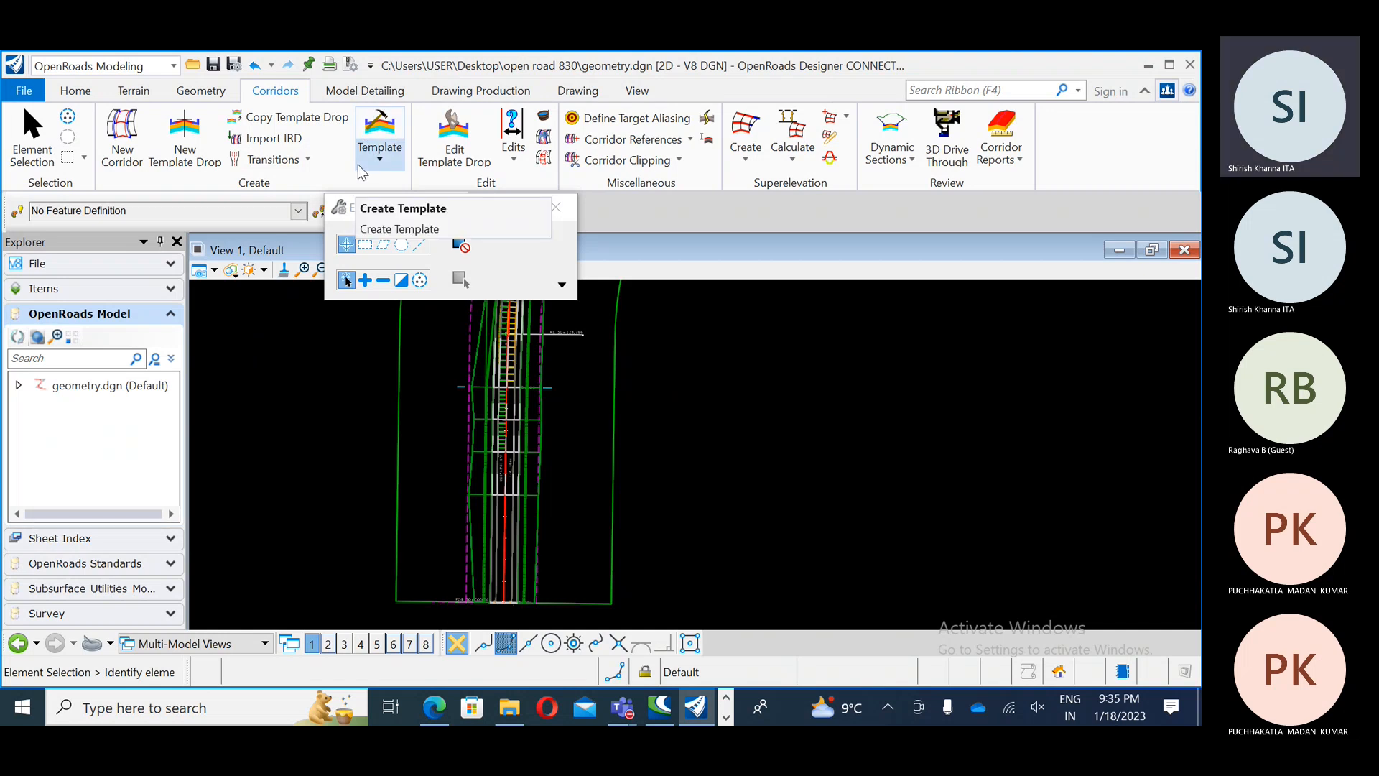
click(126, 156)
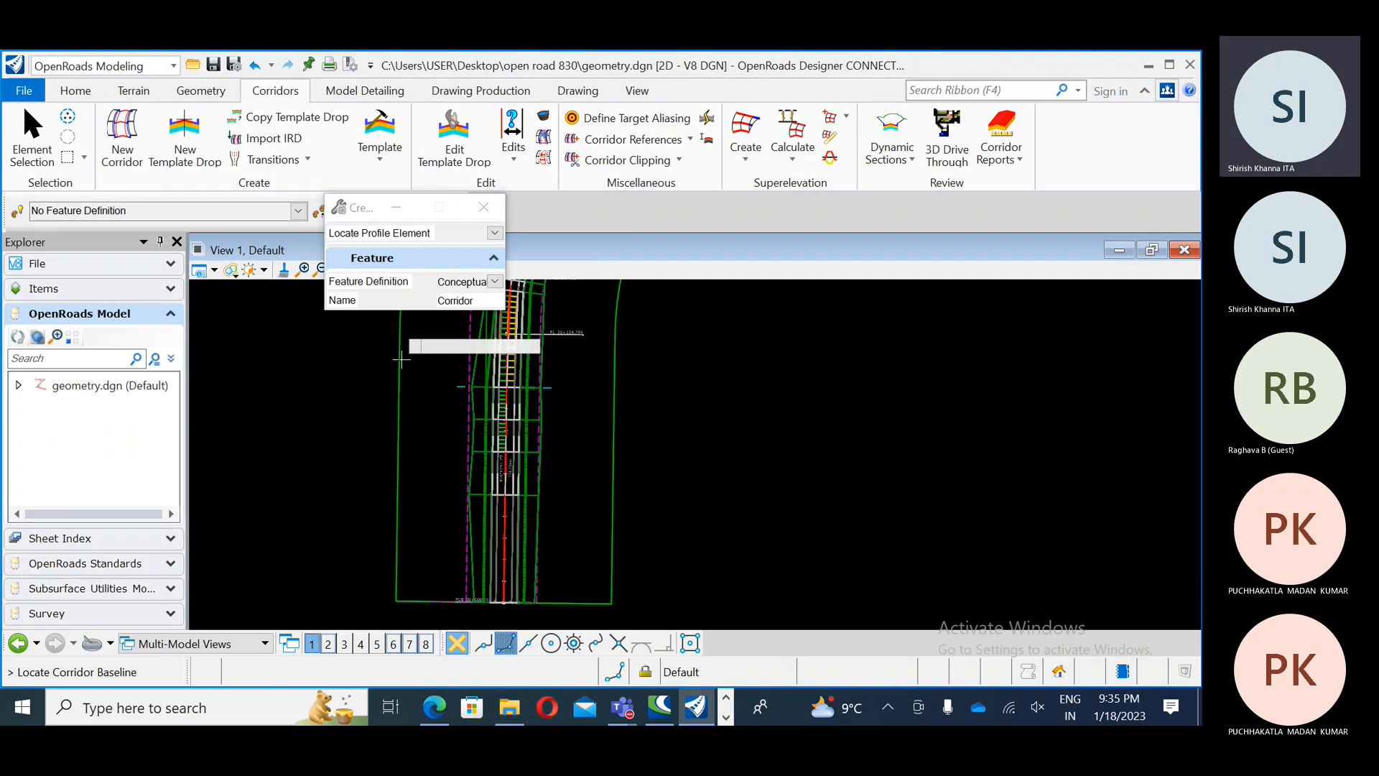
scroll(508, 488, up, 3)
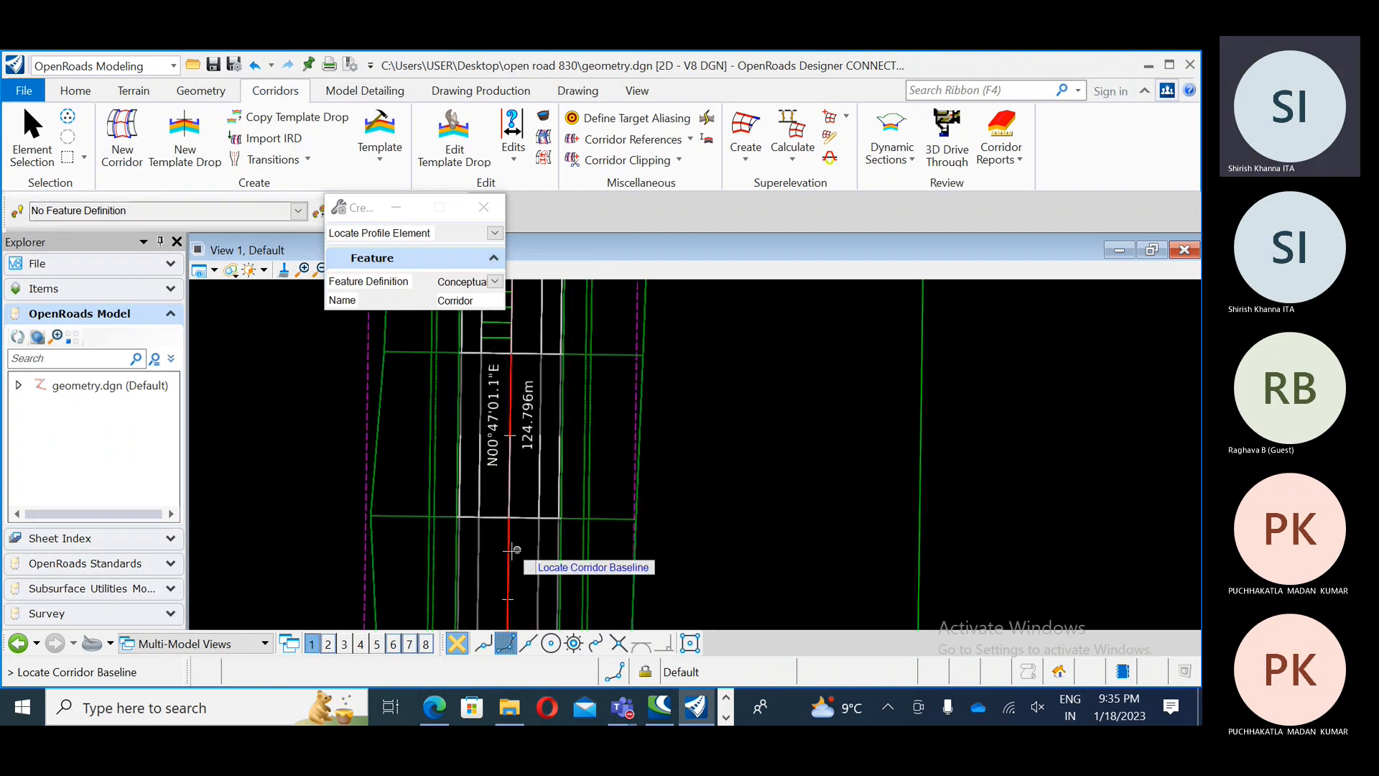
mouse_move(509, 547)
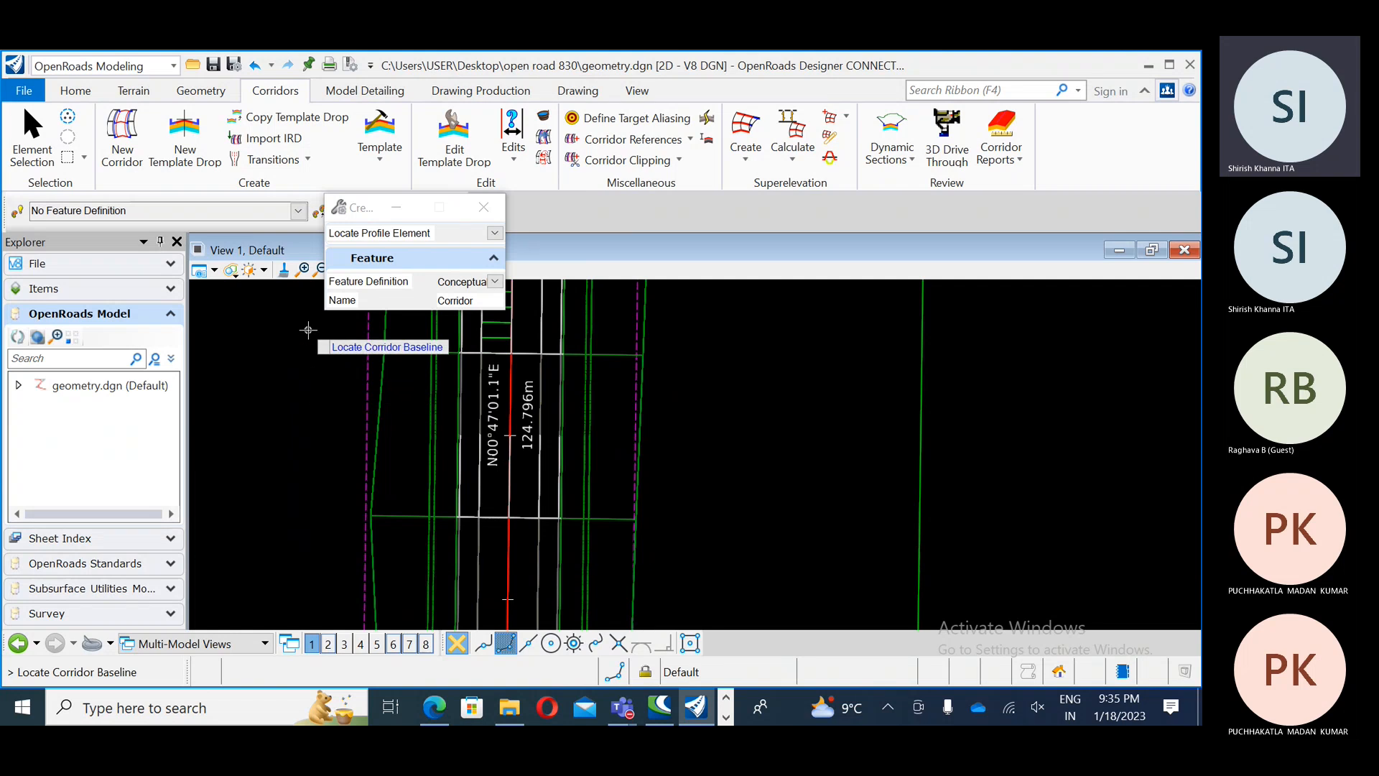
click(498, 209)
scroll(597, 417, down, 3)
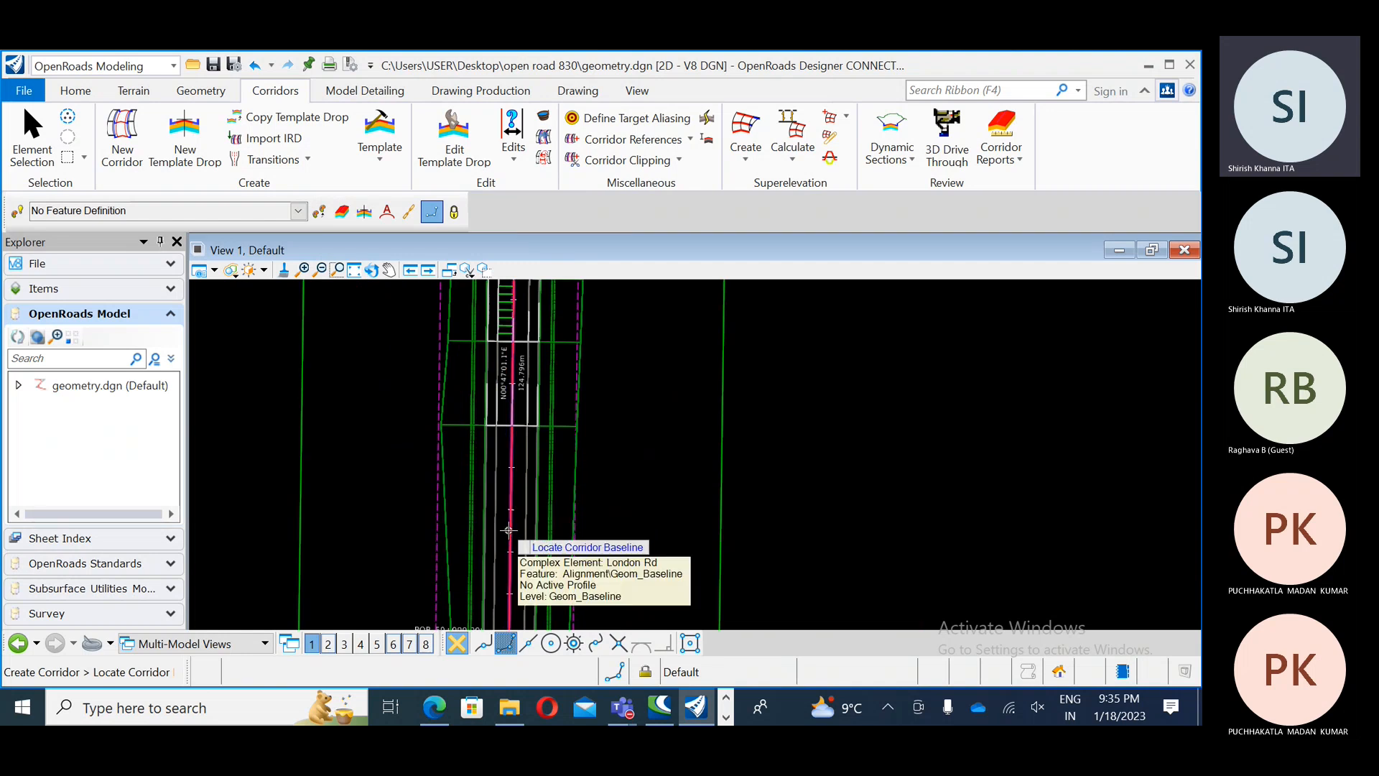
scroll(410, 462, down, 5)
scroll(612, 431, down, 2)
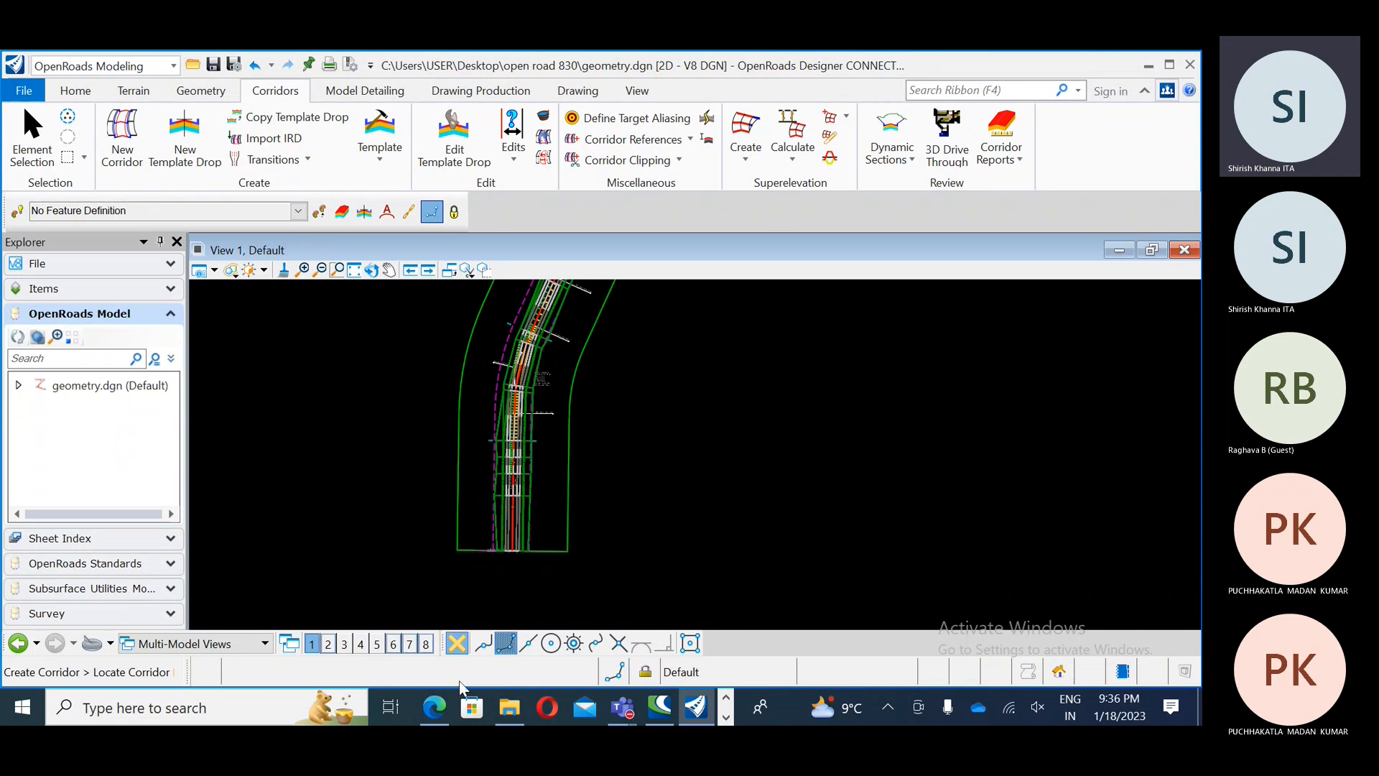
Step: Switch to the practice workbook and go from its beginning to the New Corridor instructions on page 10
click(434, 707)
drag(1150, 590, 1129, 147)
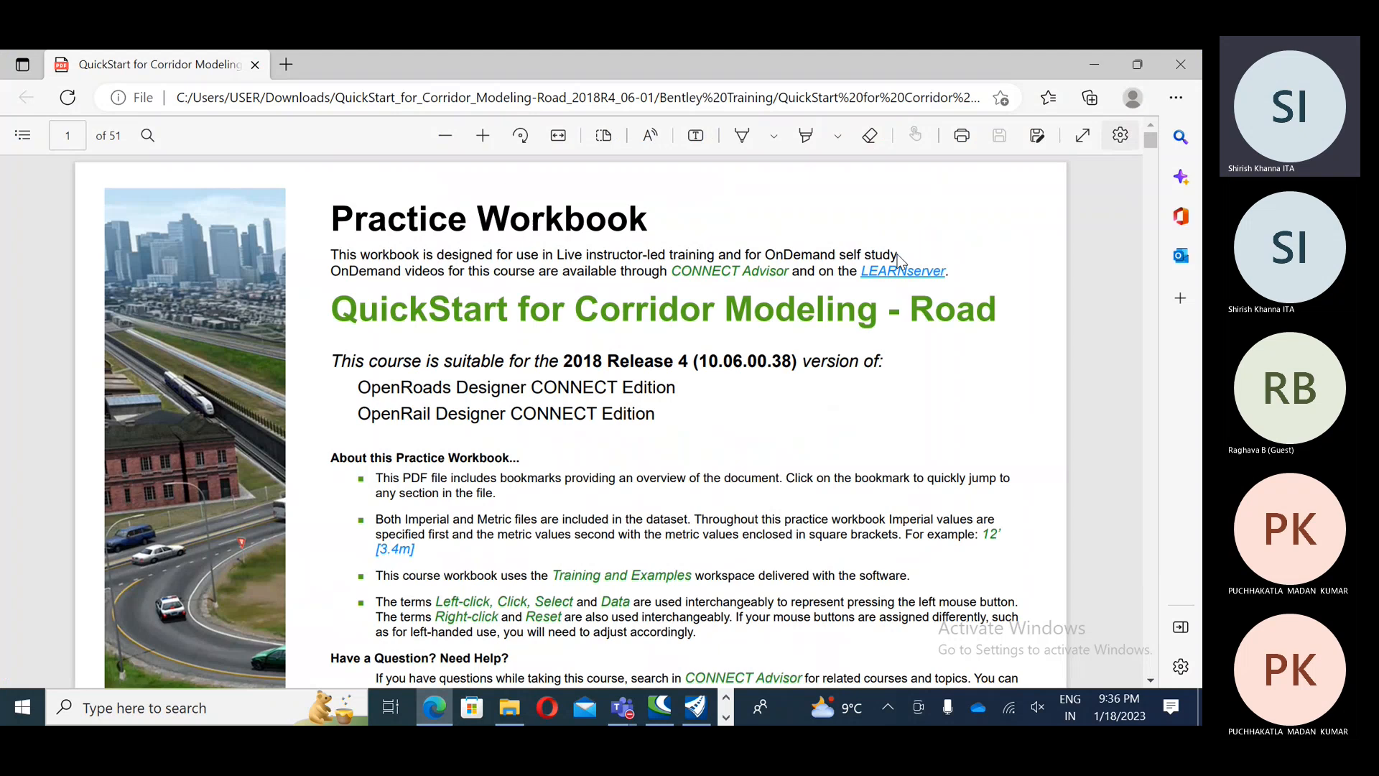
scroll(757, 336, down, 20)
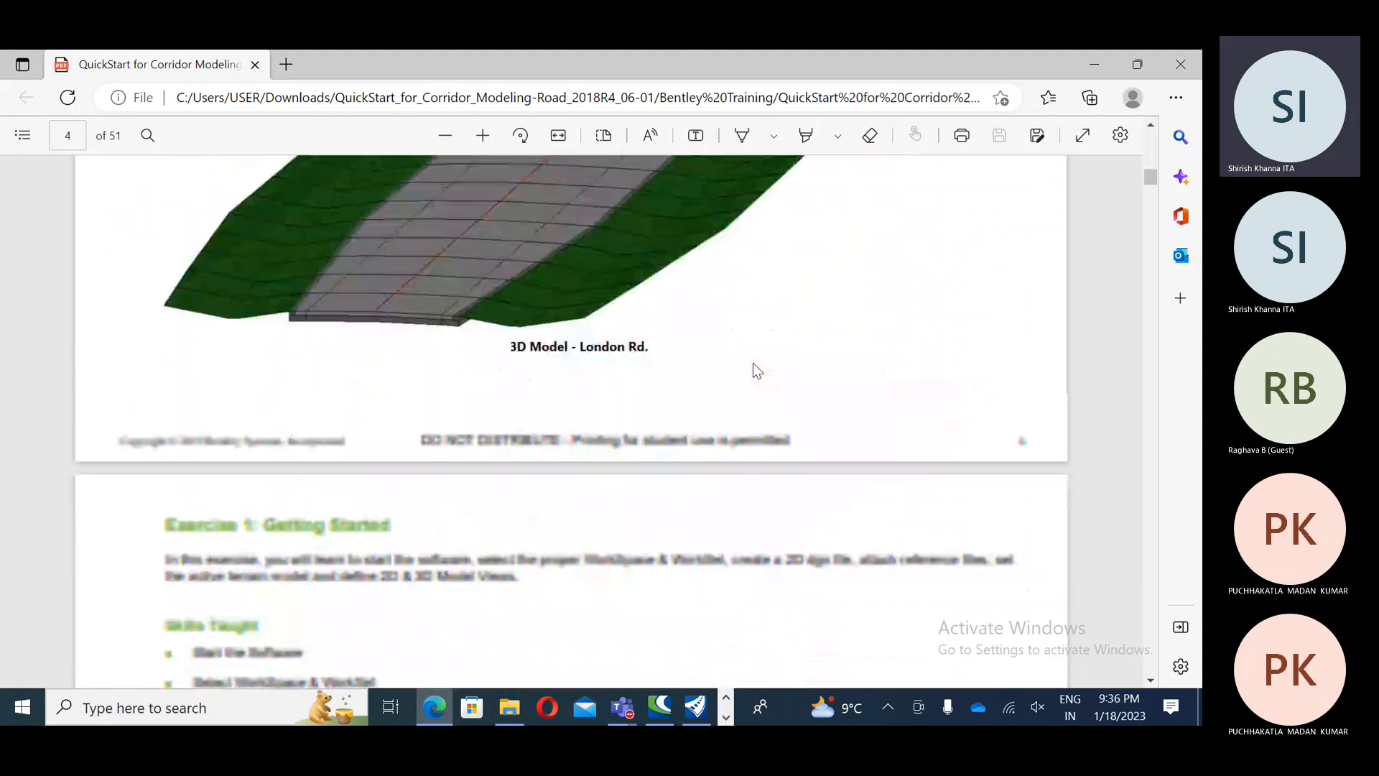
scroll(754, 364, down, 20)
scroll(753, 364, down, 10)
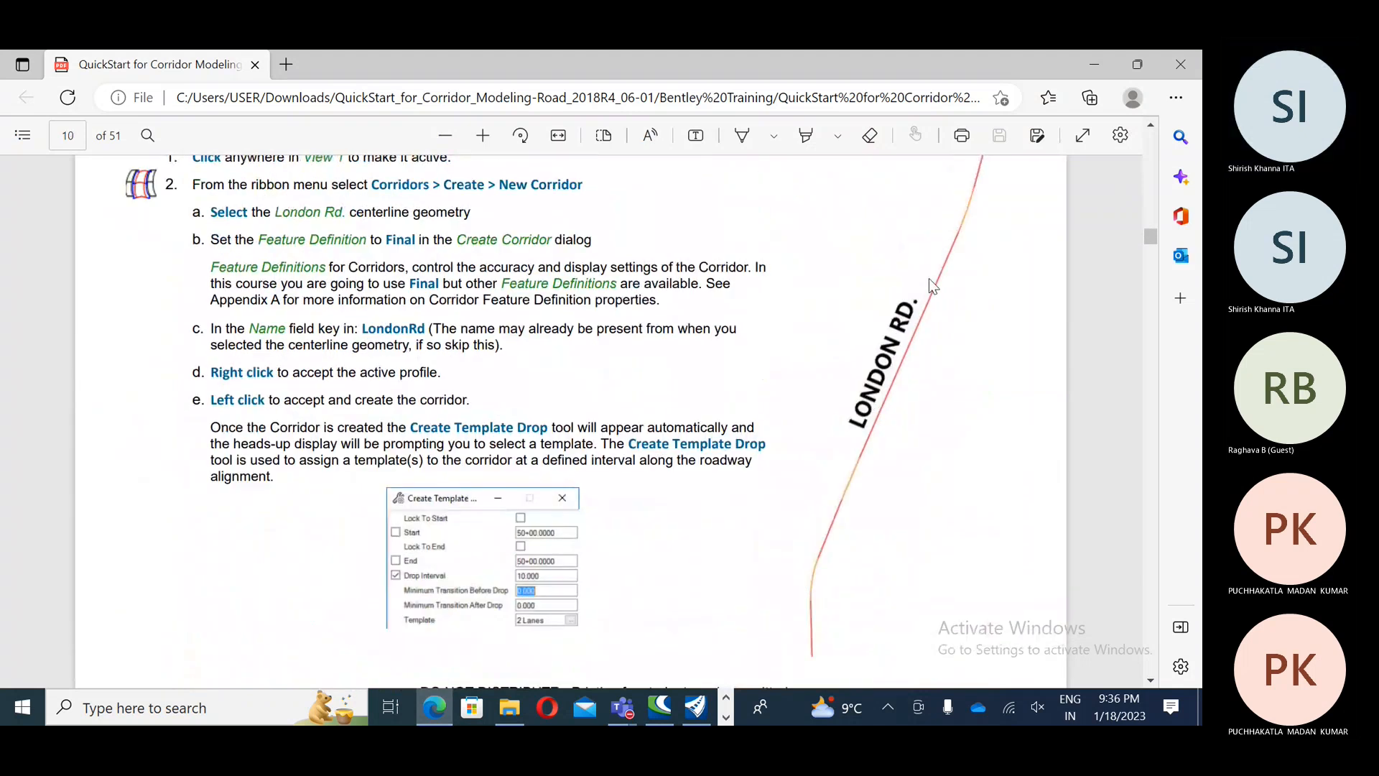
Step: Skim the workbook's template drop instructions on pages 11 and 12
scroll(893, 424, down, 10)
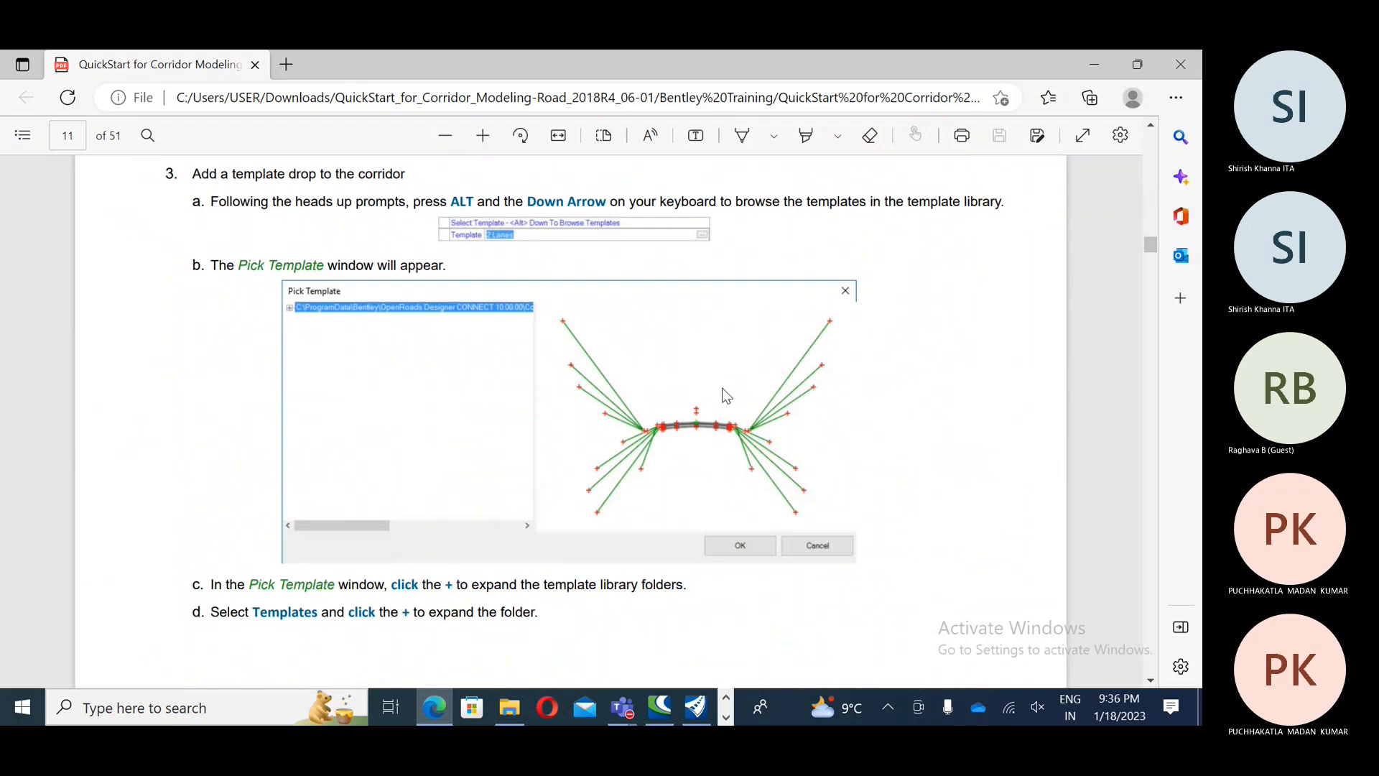
scroll(726, 391, down, 3)
scroll(725, 381, up, 2)
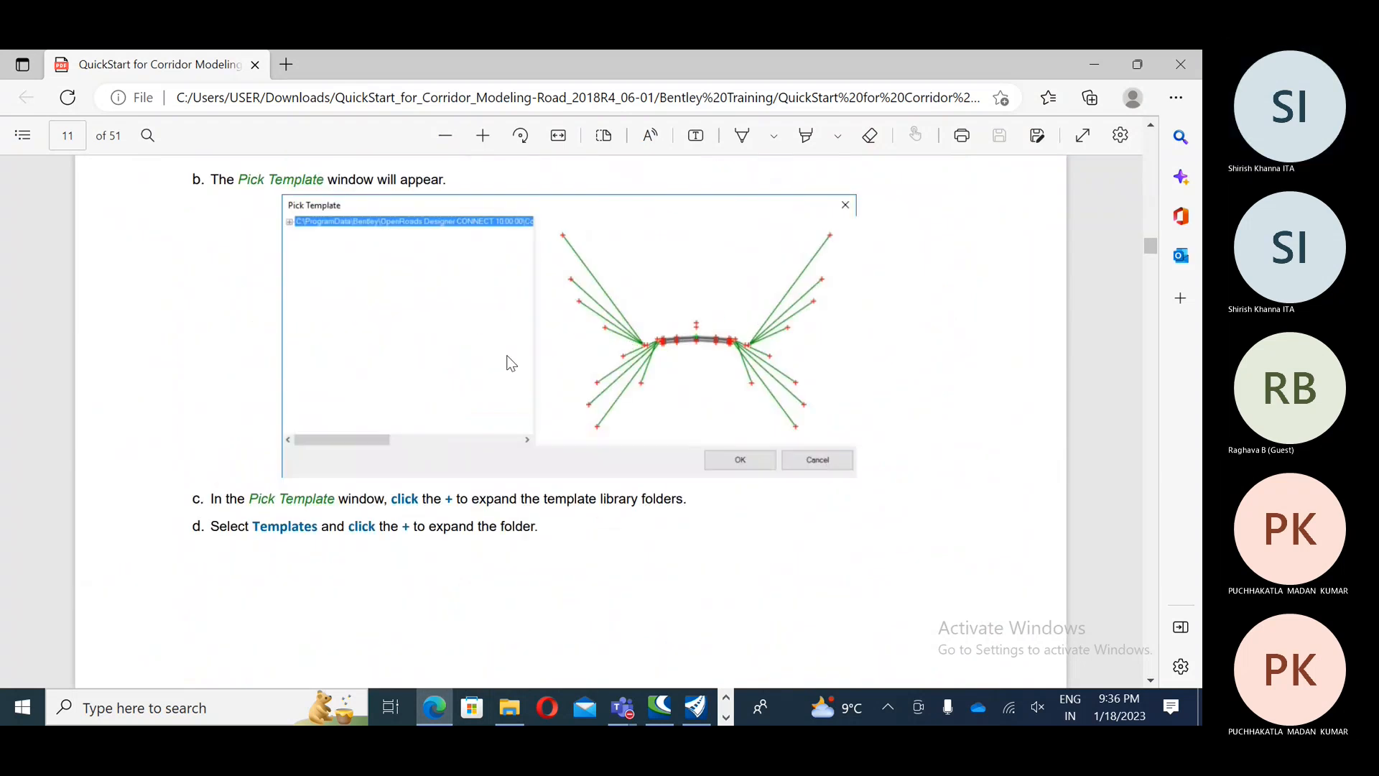
scroll(511, 362, down, 12)
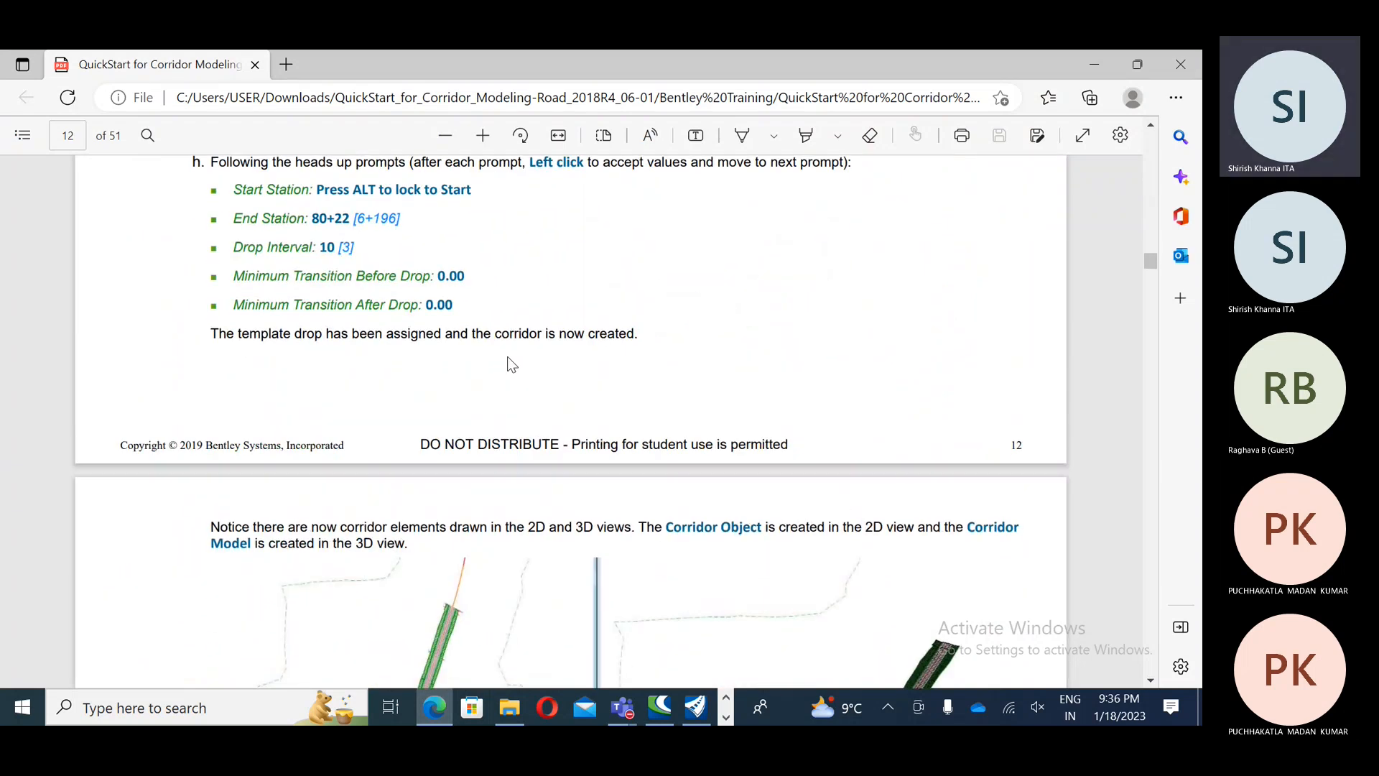
scroll(508, 363, down, 3)
scroll(508, 363, up, 5)
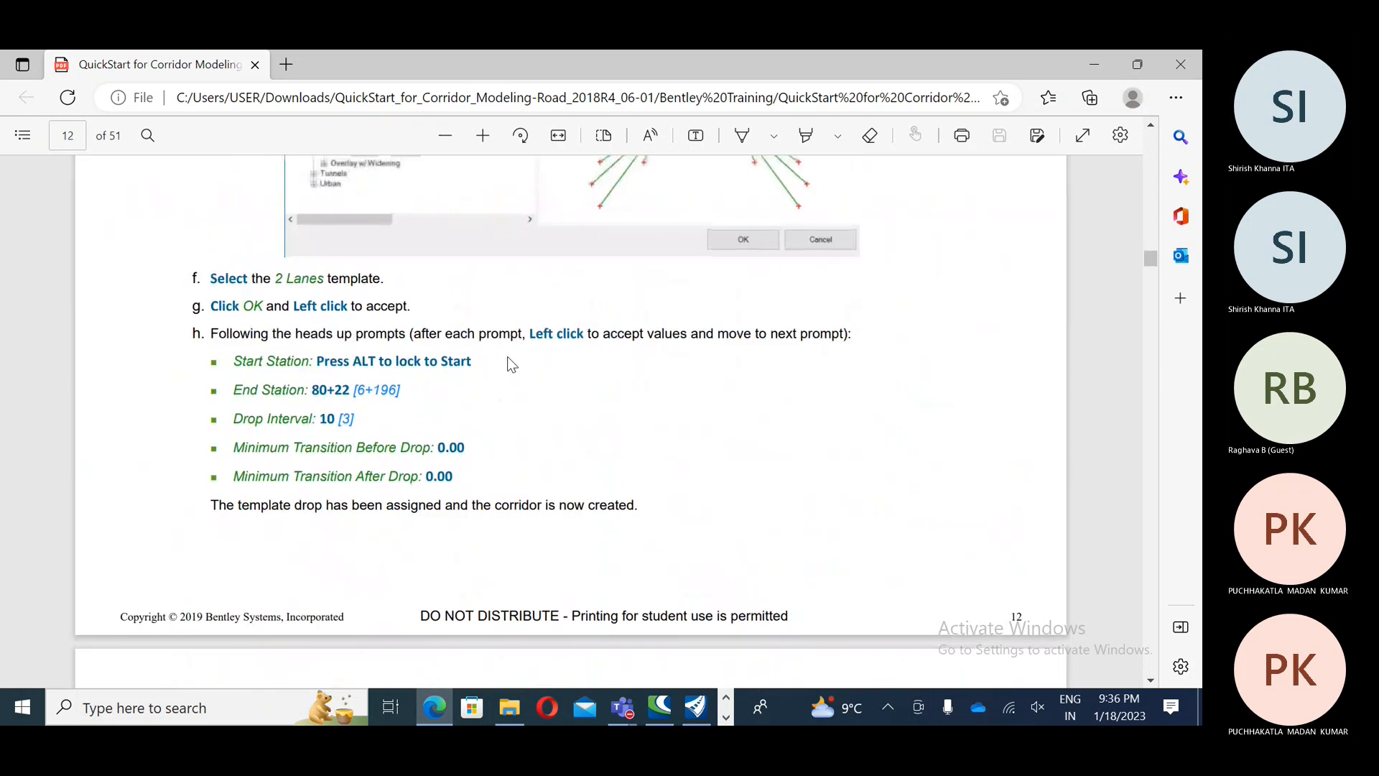
Step: Return to the New Corridor instructions on page 10 and highlight the corridor name LondonRd in the text
scroll(278, 381, up, 10)
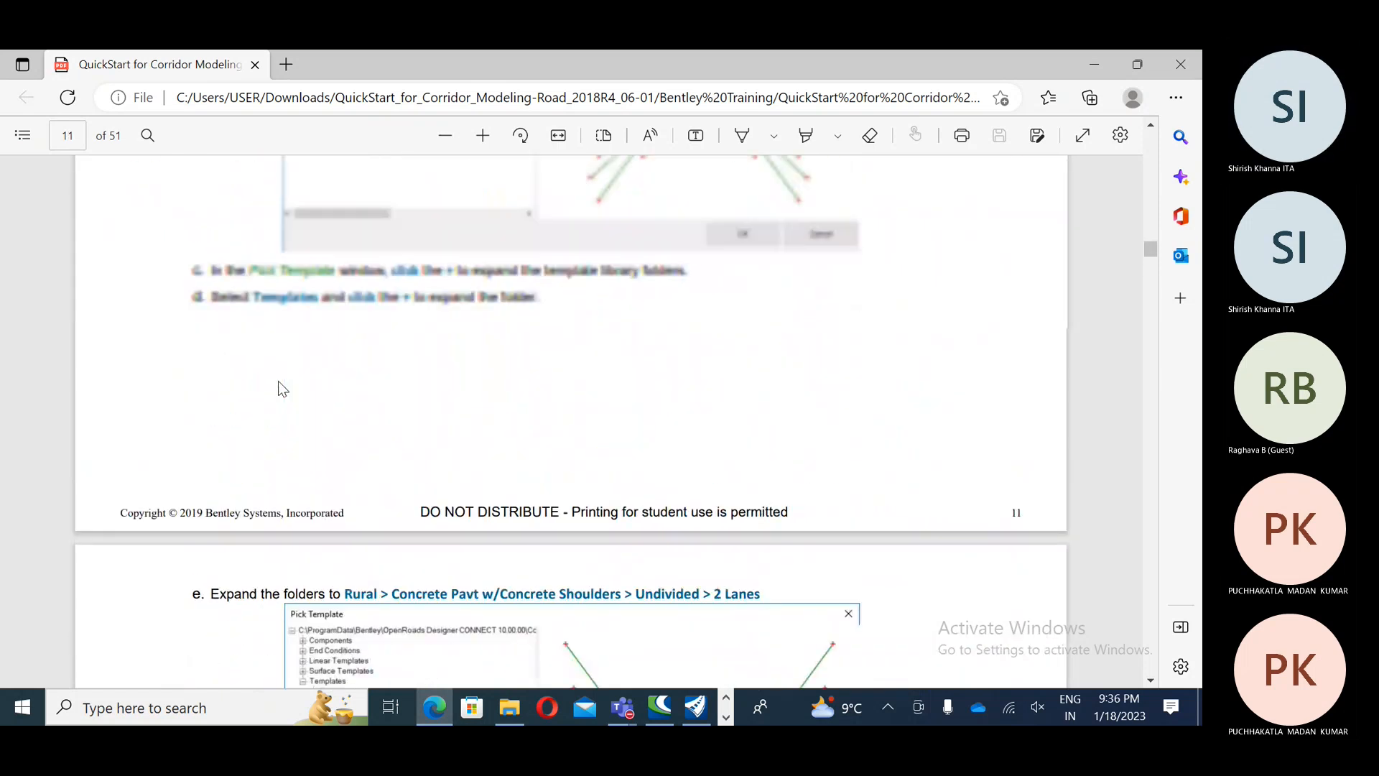
scroll(279, 382, up, 15)
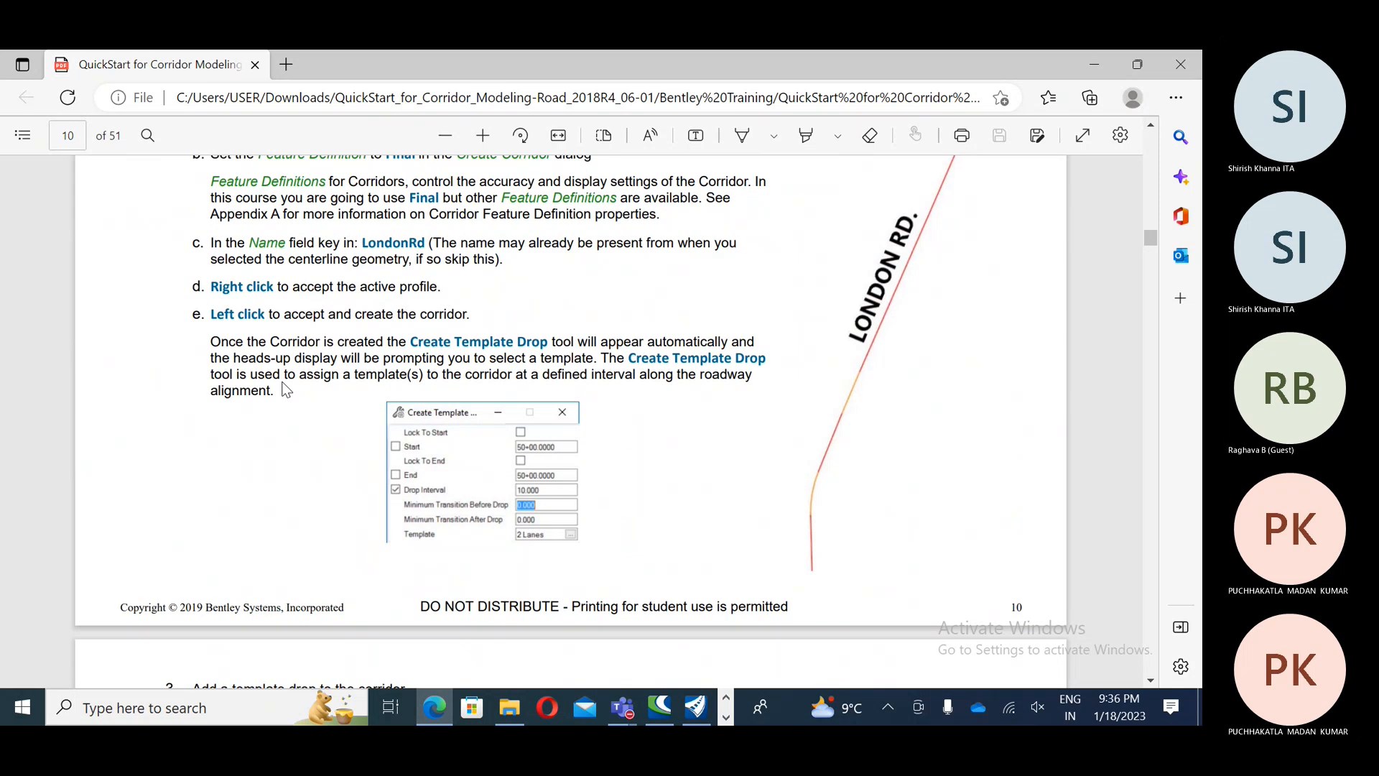
scroll(297, 302, up, 2)
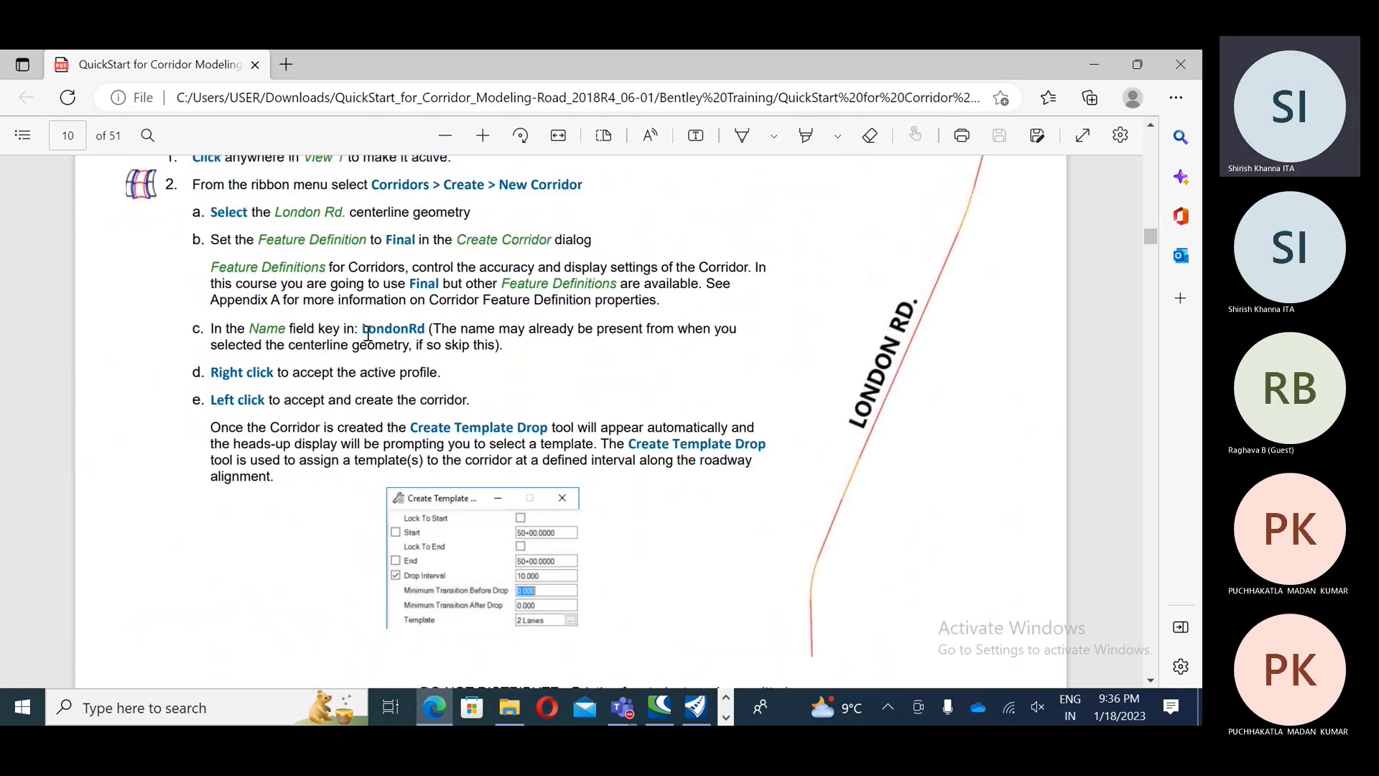
drag(364, 330, 424, 329)
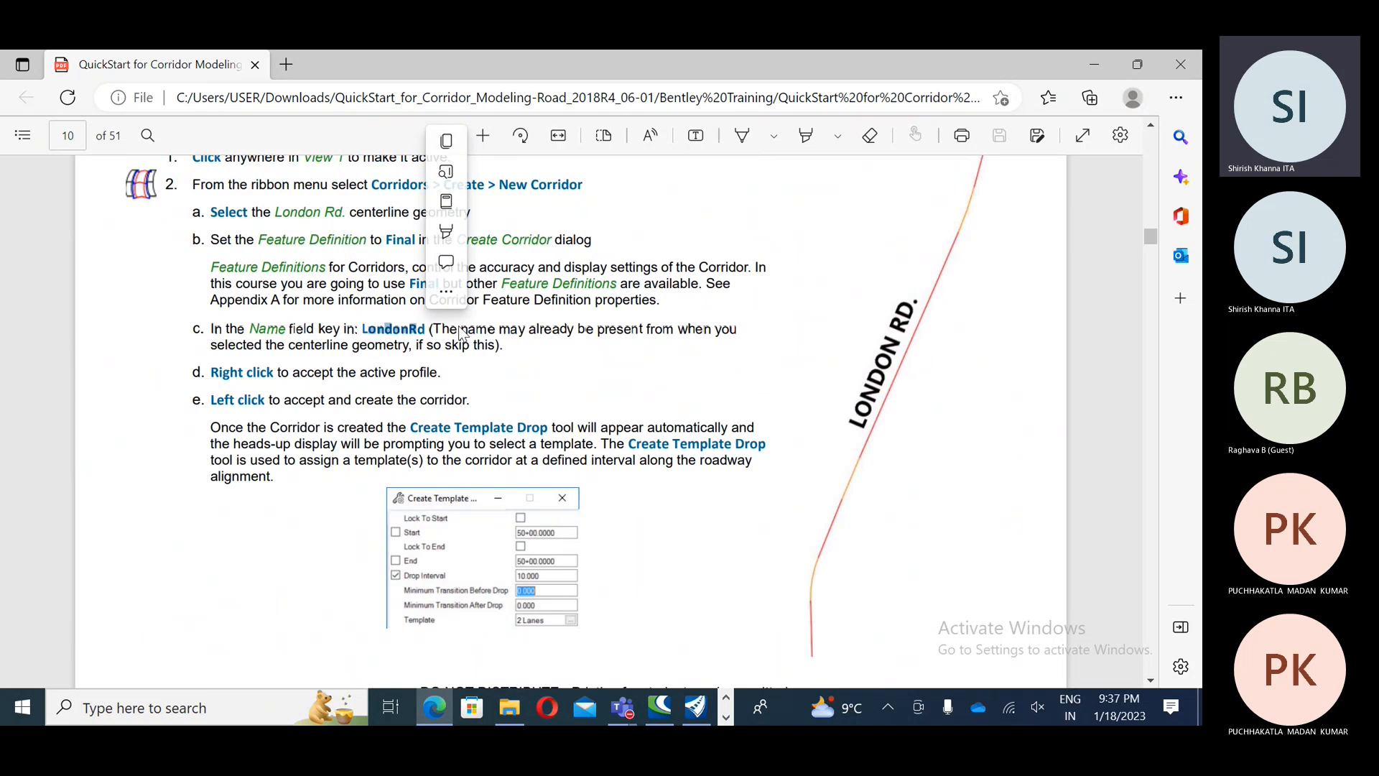
Step: Read how to pick the 2 Lanes template and enter the template drop's stations, interval and transitions
scroll(459, 355, down, 4)
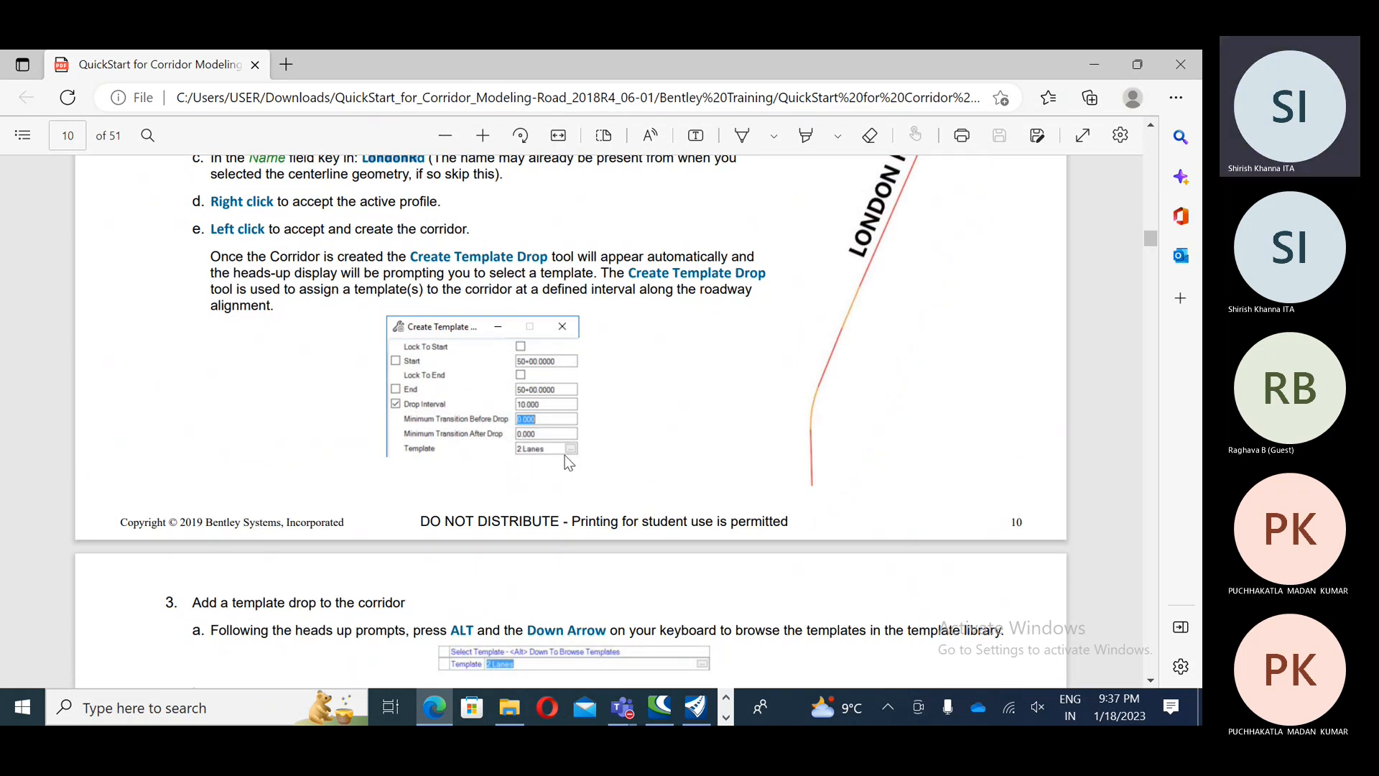
scroll(498, 445, down, 5)
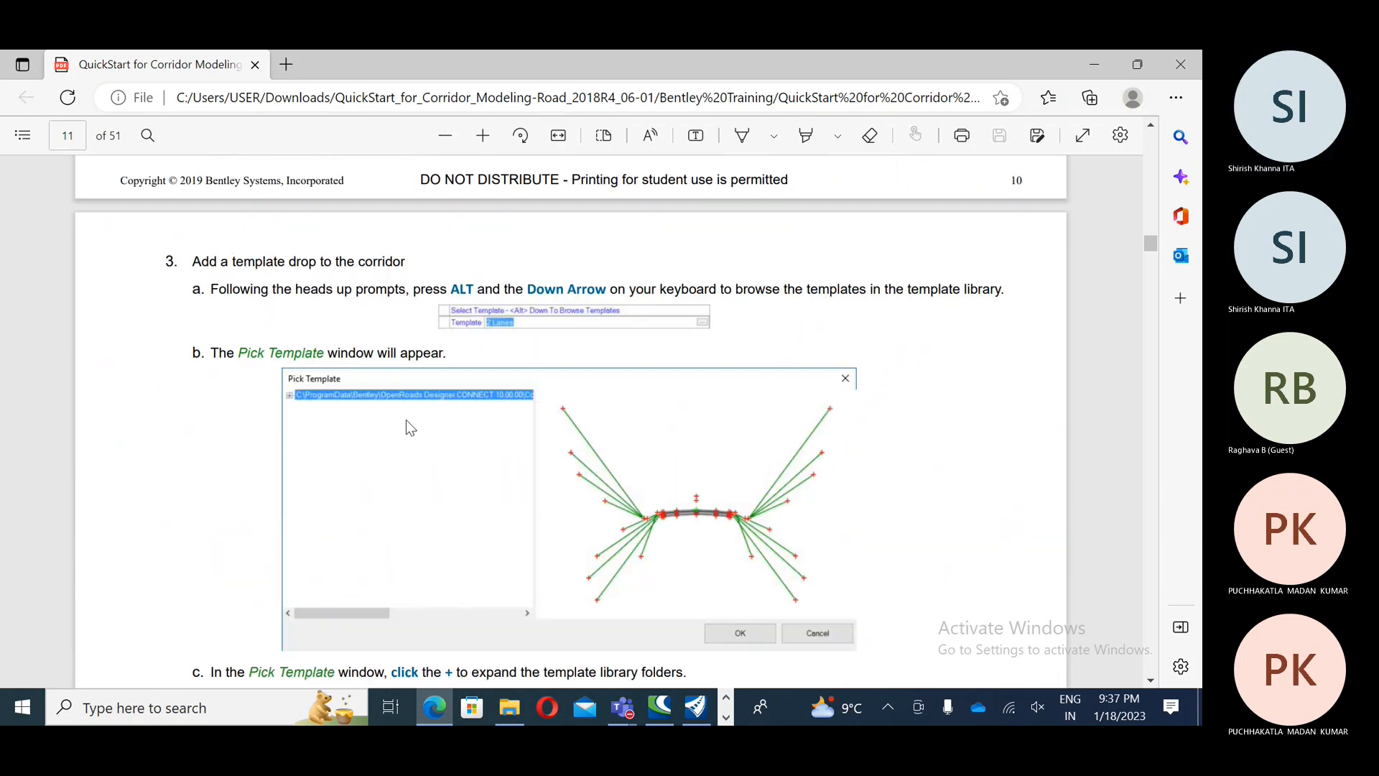
scroll(402, 426, down, 4)
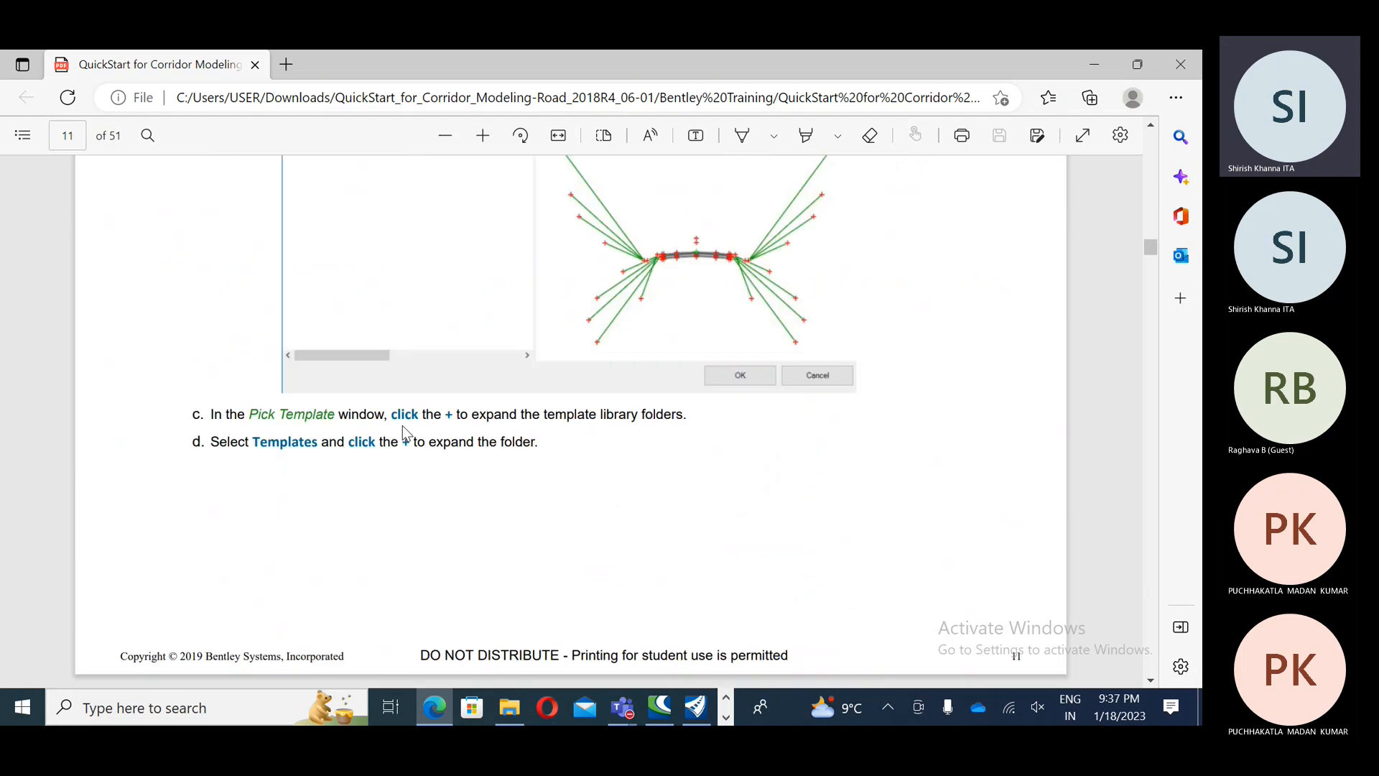
scroll(468, 345, up, 3)
scroll(392, 366, down, 10)
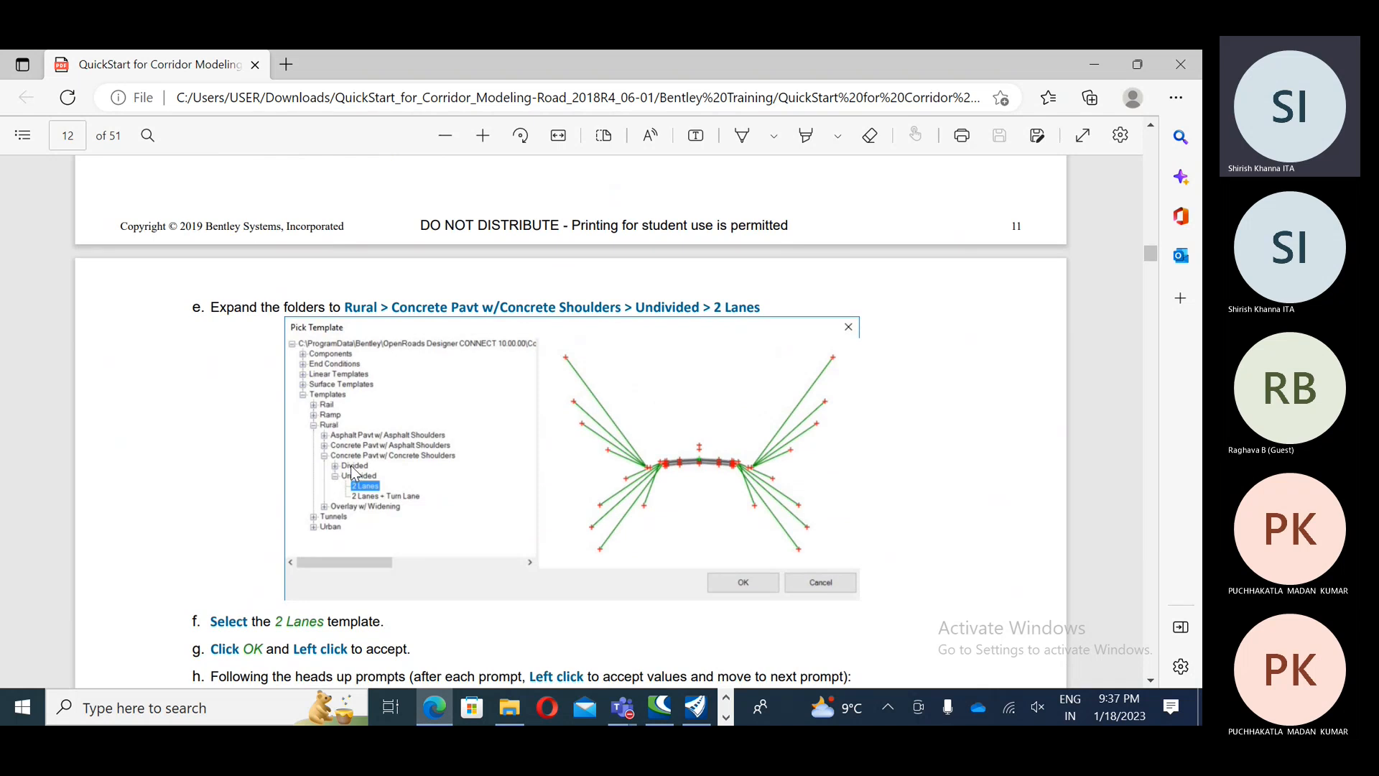
scroll(352, 471, down, 5)
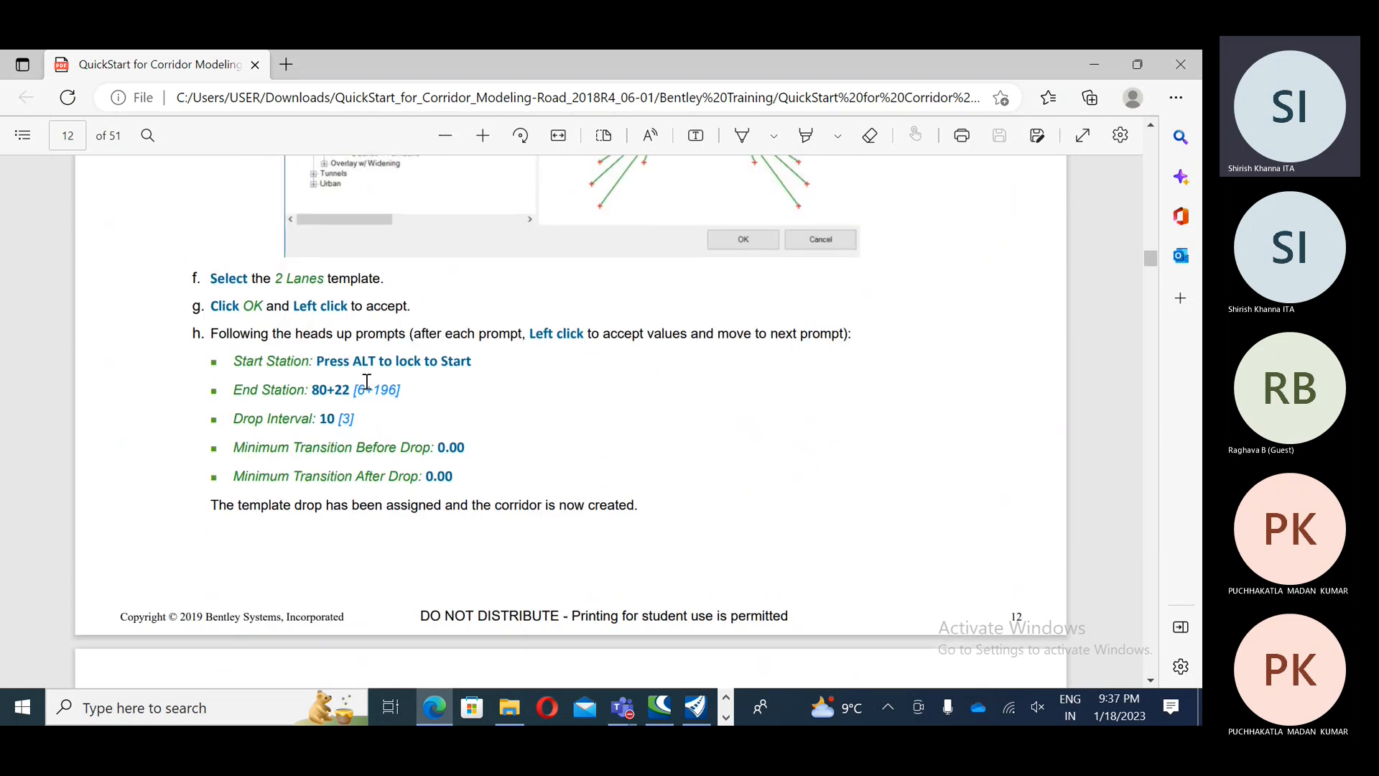
Step: Examine the workbook's 2D and 3D illustrations of the created London Rd corridor on page 13
scroll(365, 469, down, 6)
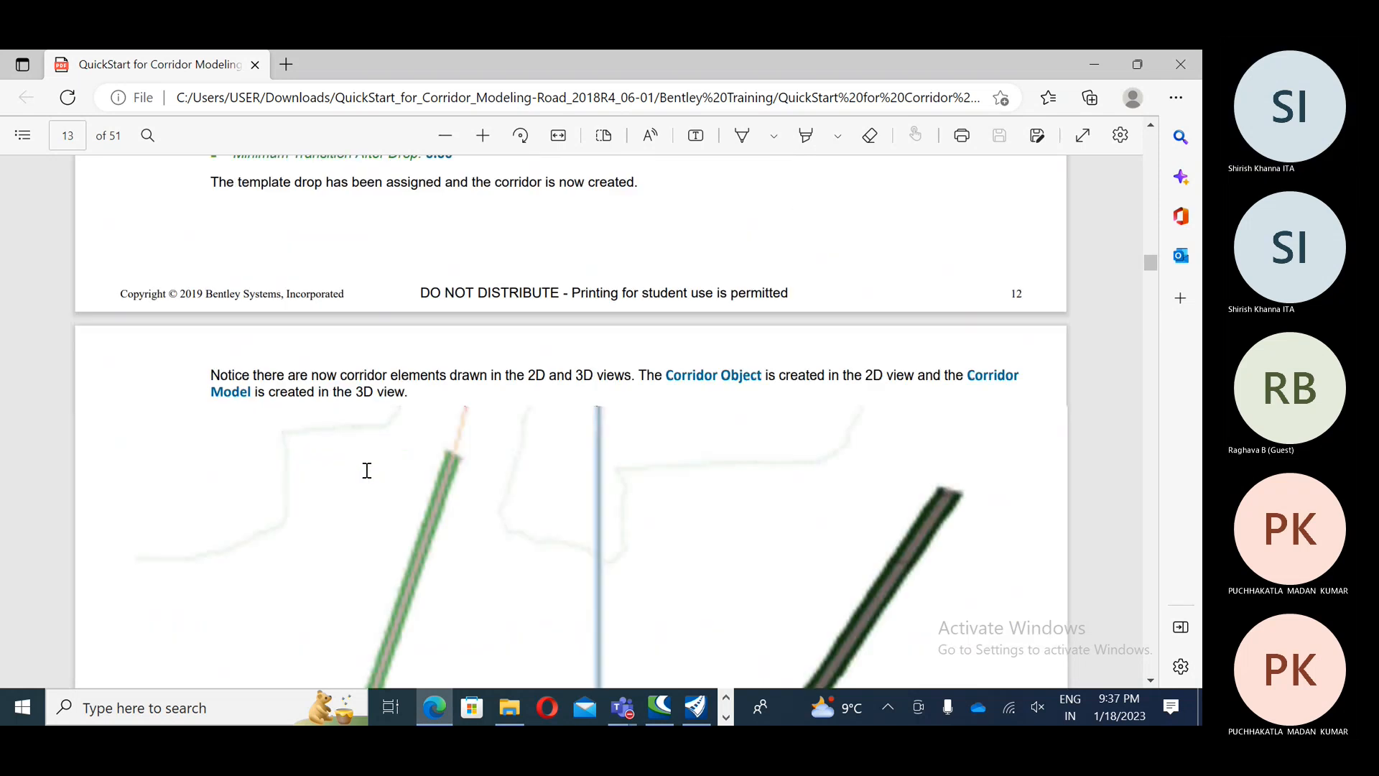
scroll(365, 572, down, 3)
scroll(342, 563, up, 2)
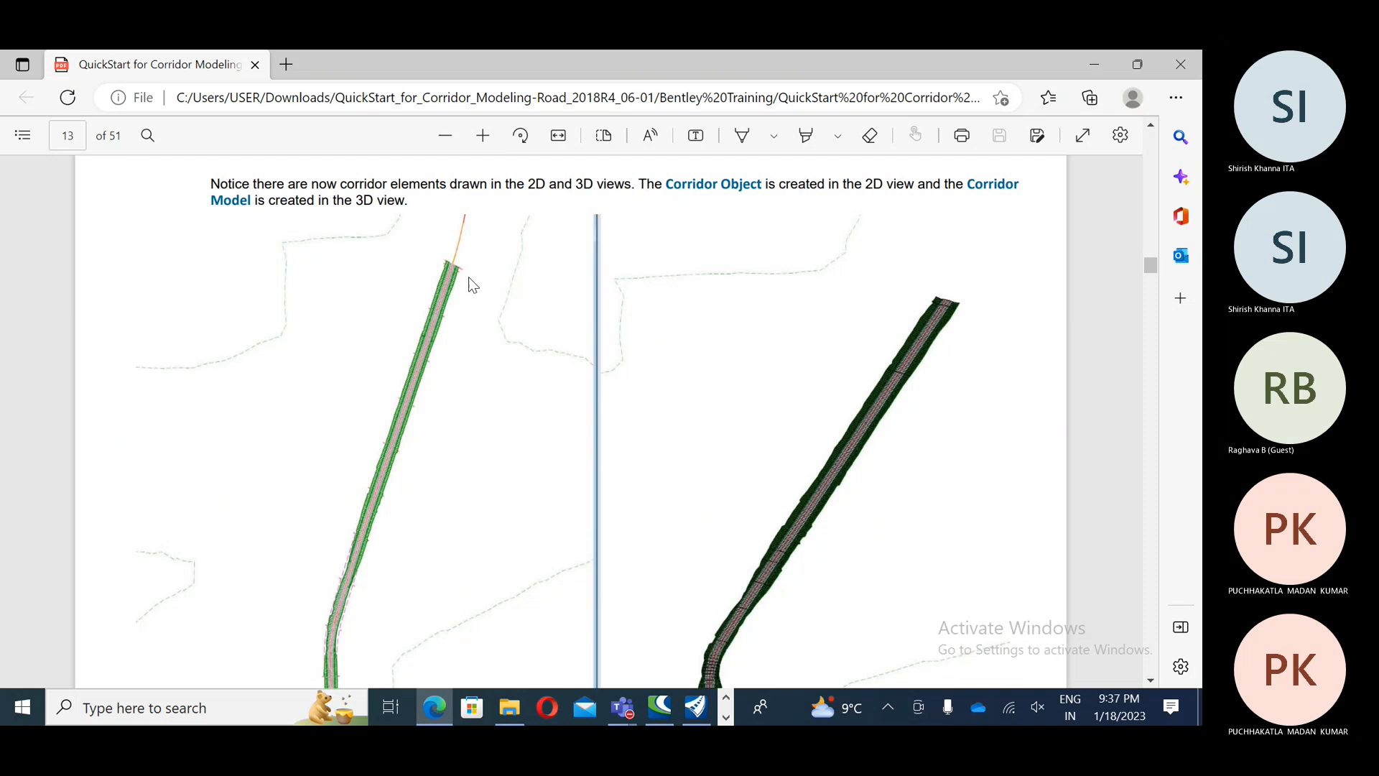
scroll(402, 537, down, 2)
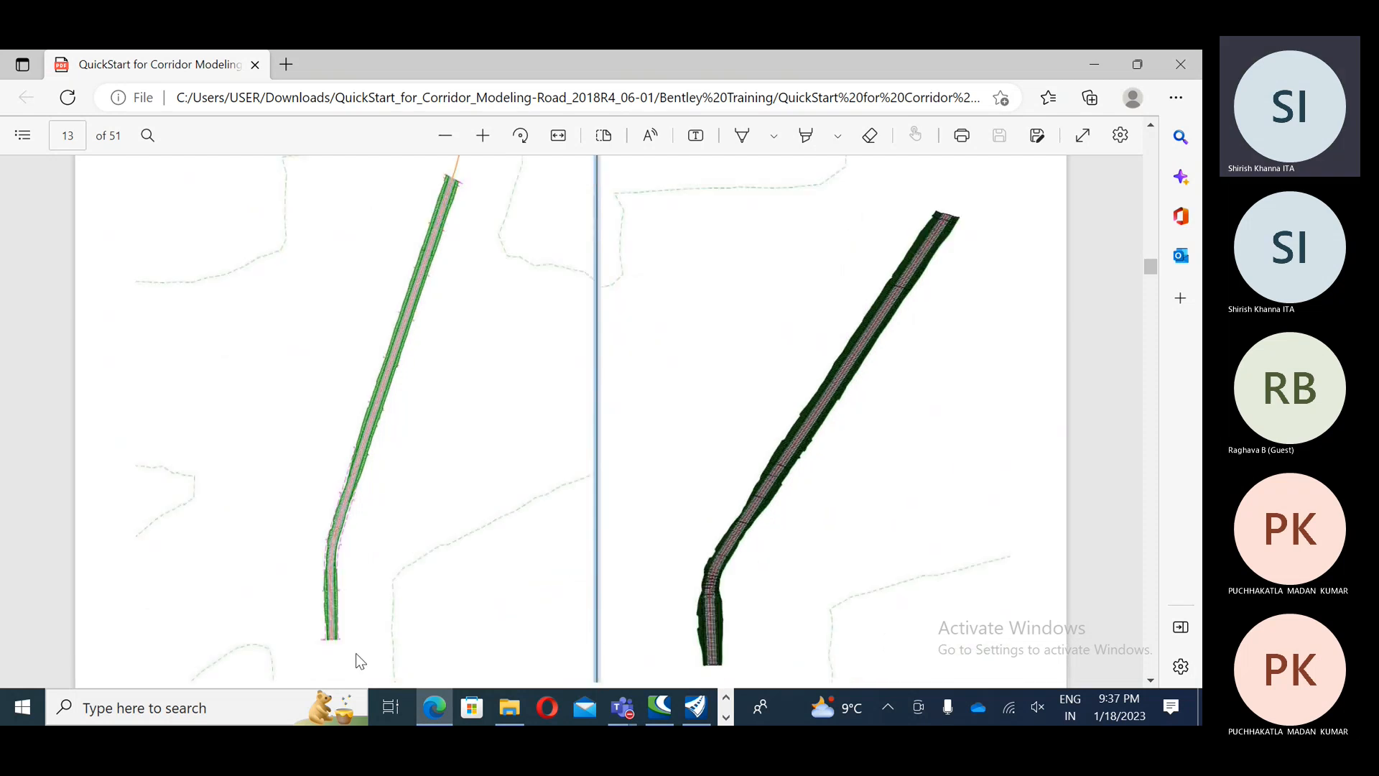
scroll(436, 271, up, 2)
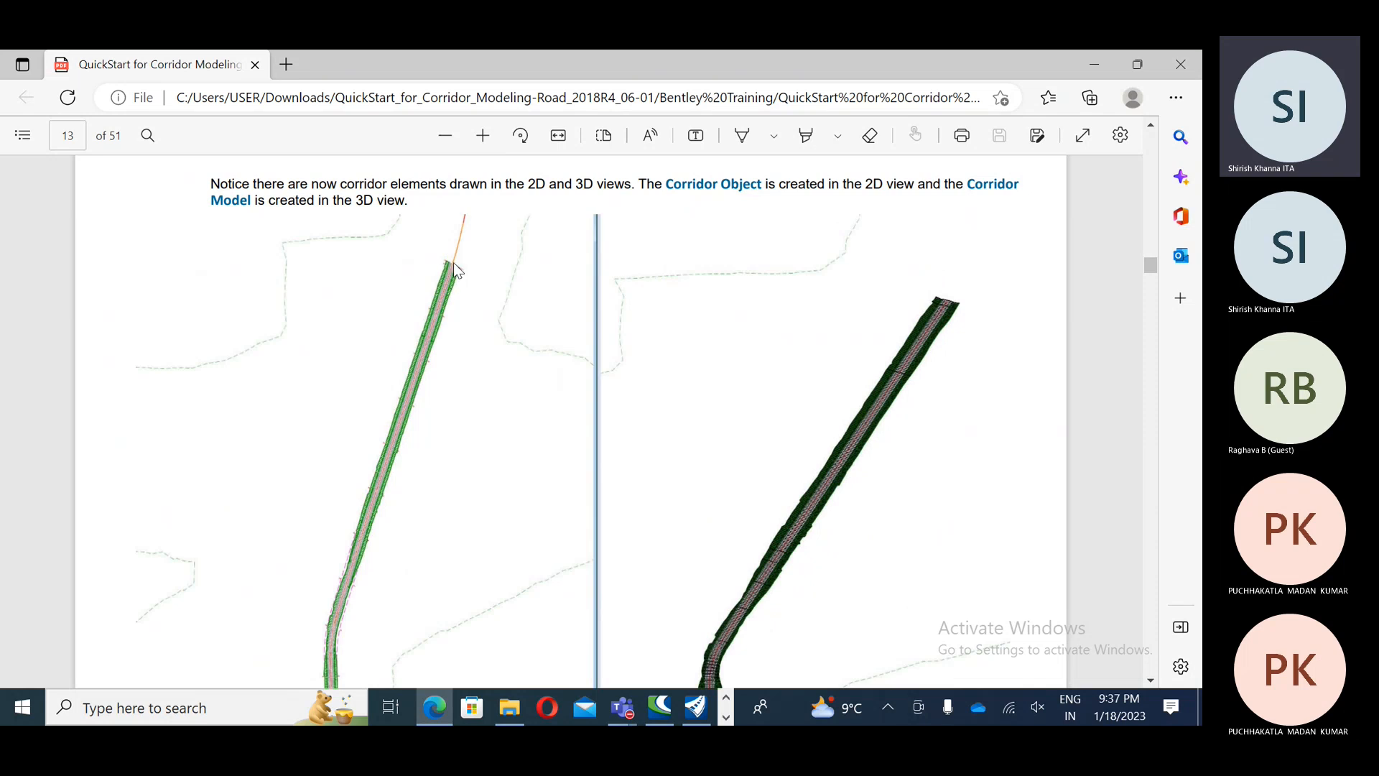
scroll(451, 323, down, 2)
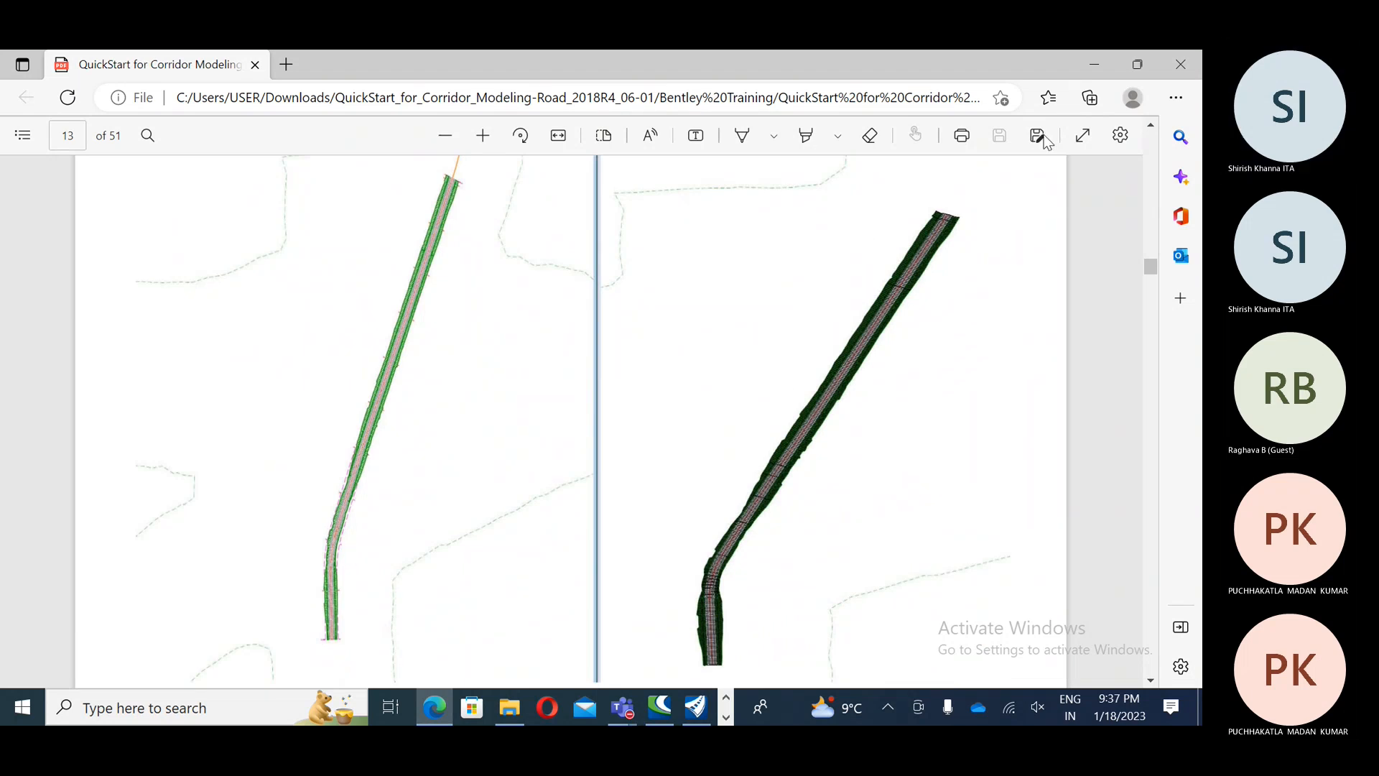
Step: Switch to OpenRoads Designer and examine the full length of the London Rd corridor in the plan view
click(1094, 64)
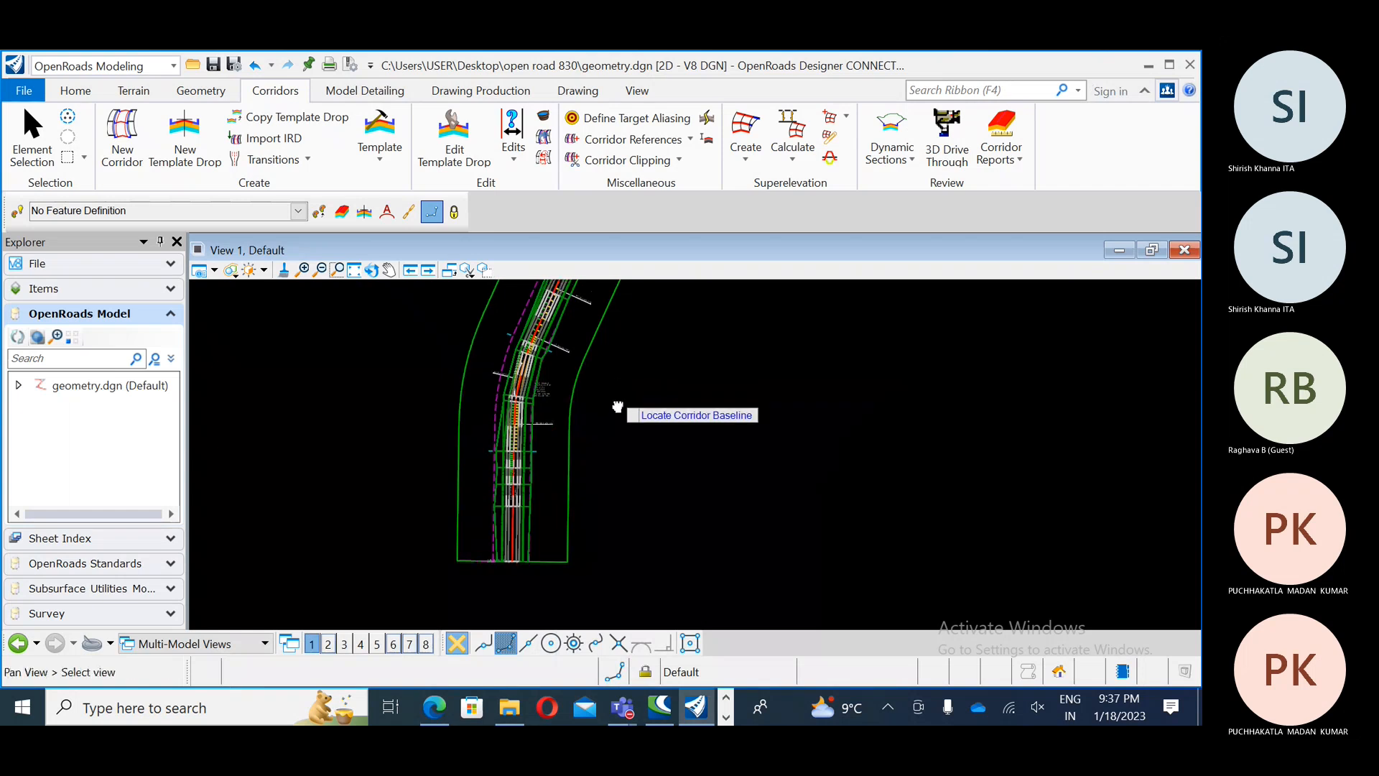
middle_drag(618, 407, 615, 459)
scroll(616, 459, down, 3)
middle_drag(677, 415, 568, 482)
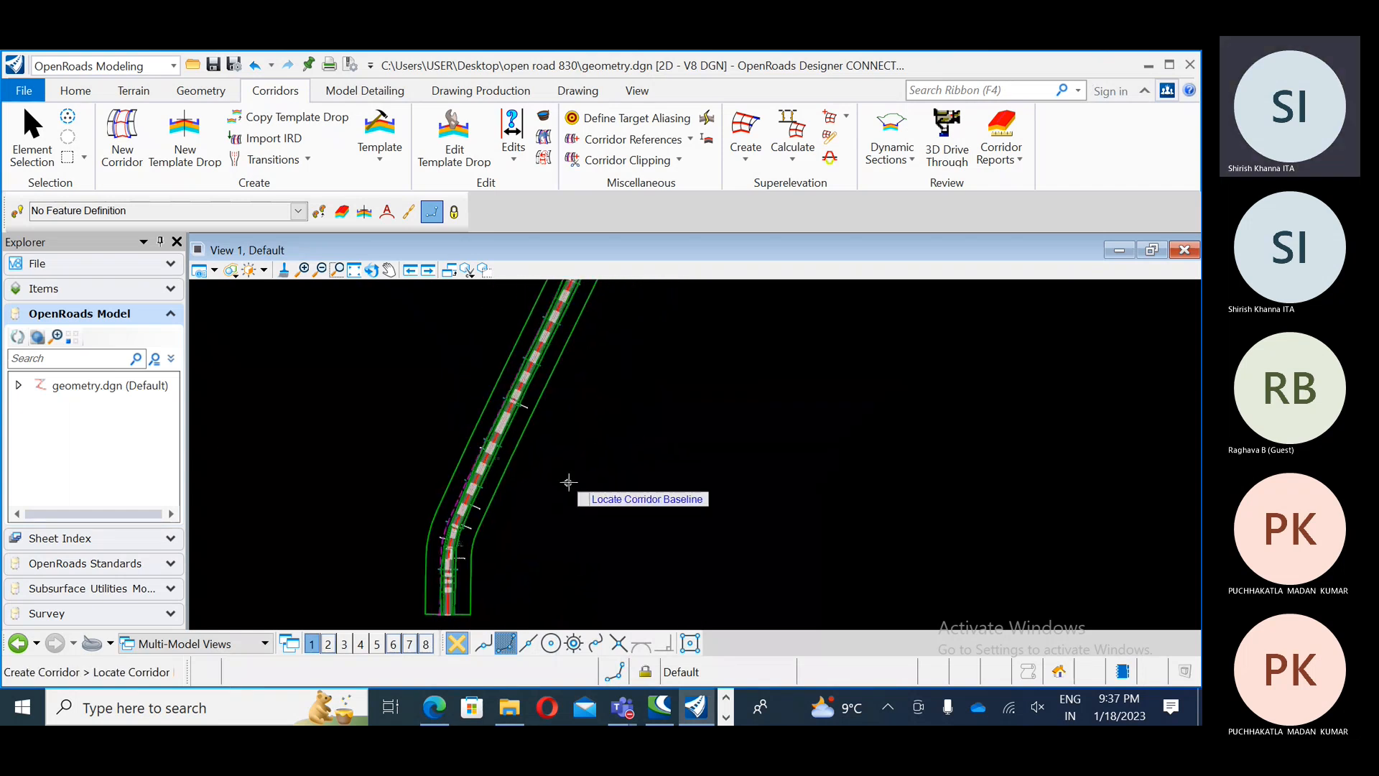
scroll(568, 482, down, 1)
middle_drag(683, 400, 644, 476)
scroll(635, 468, down, 1)
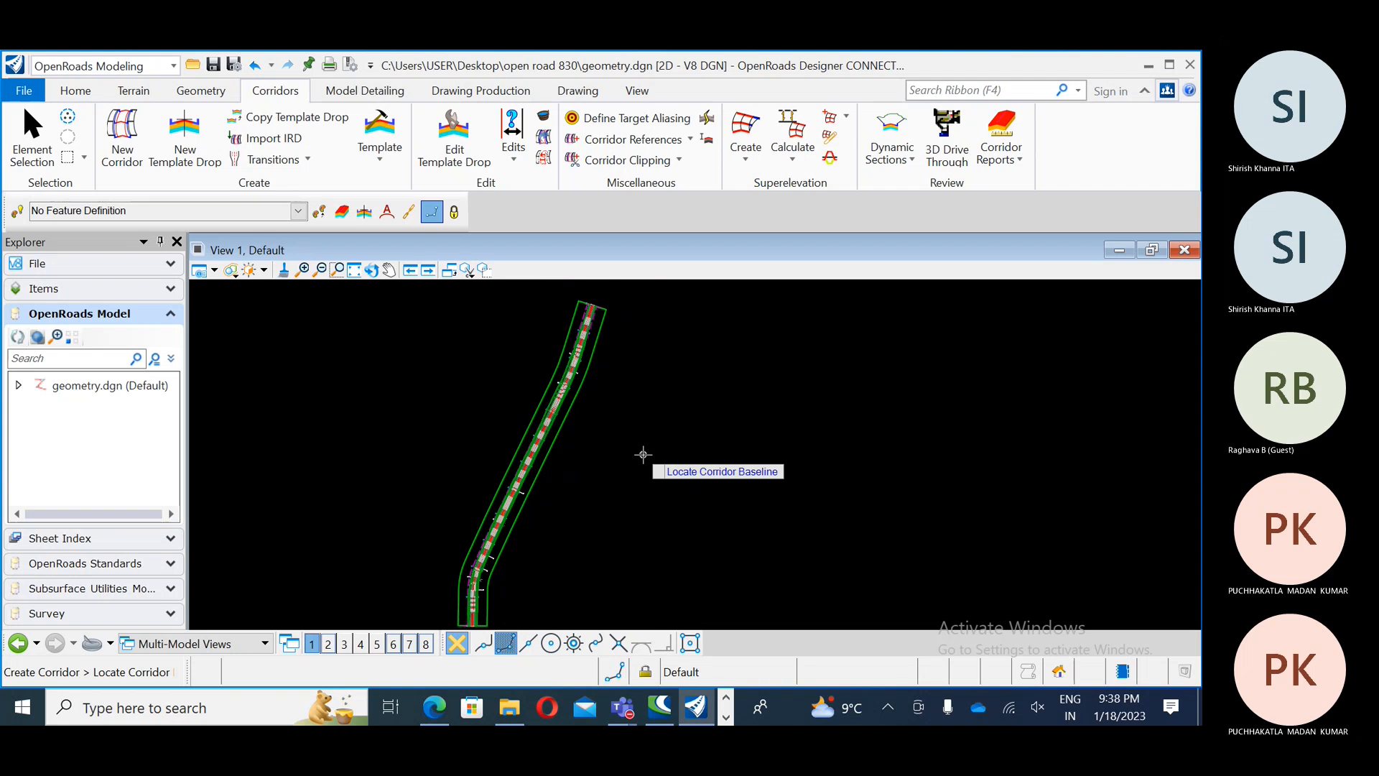
middle_drag(584, 526, 595, 486)
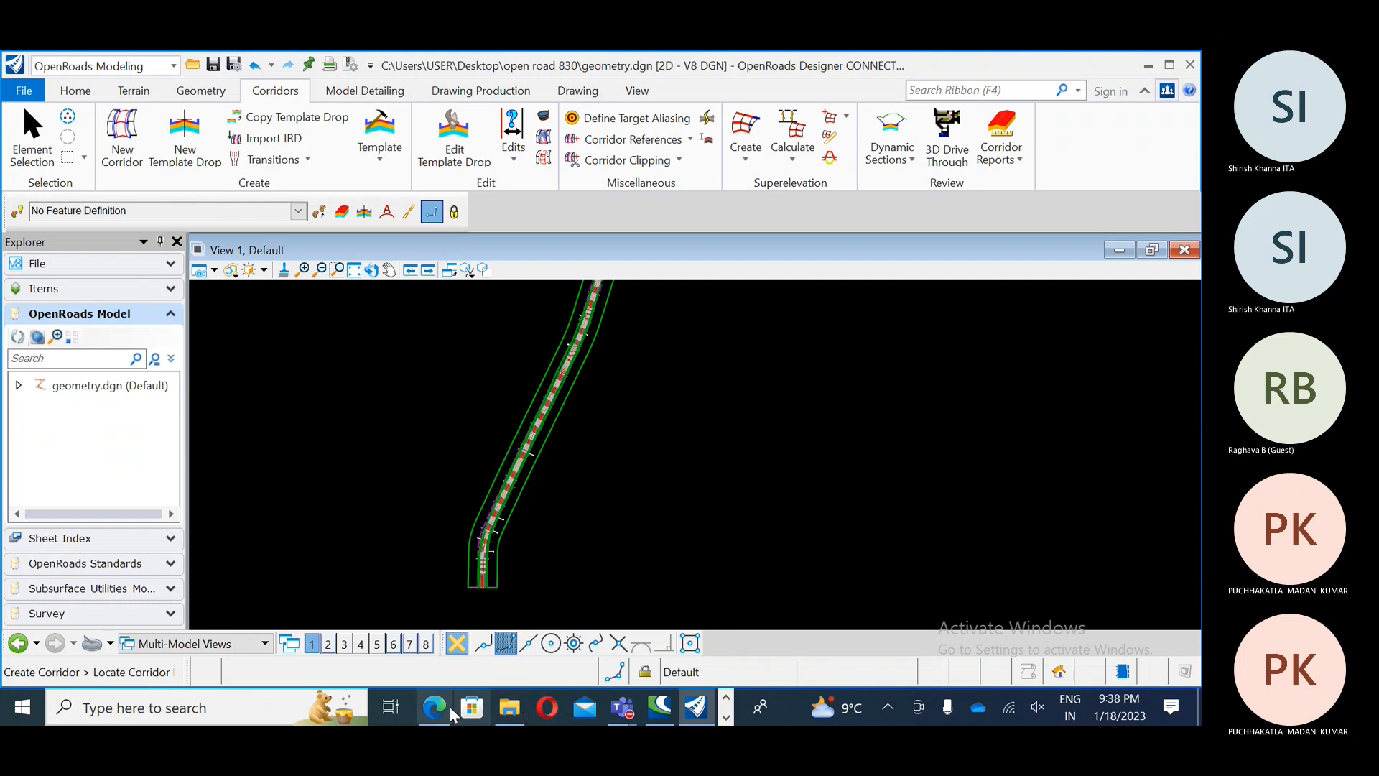
Step: Switch to Chrome, change to the Dezign layers Google account and open its Gmail inbox
click(1149, 66)
click(983, 106)
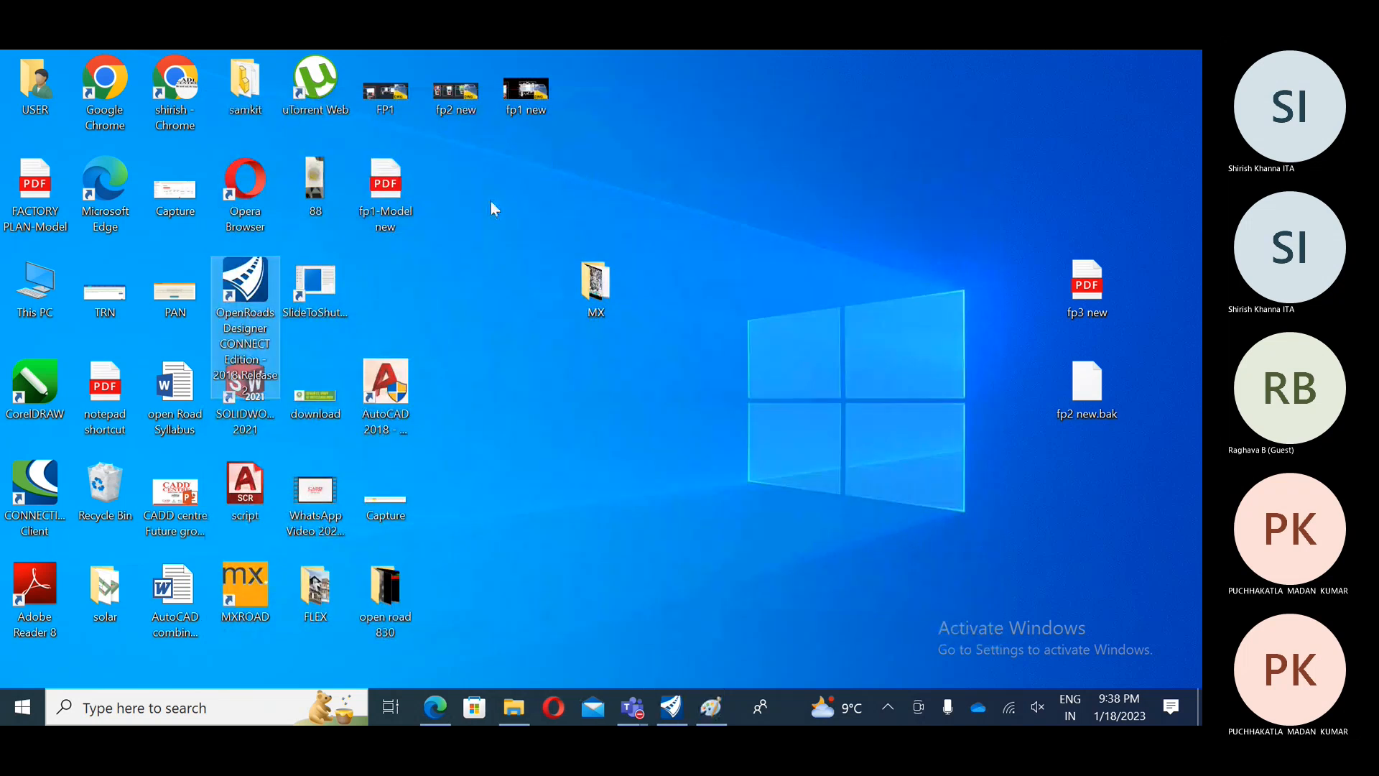
click(184, 94)
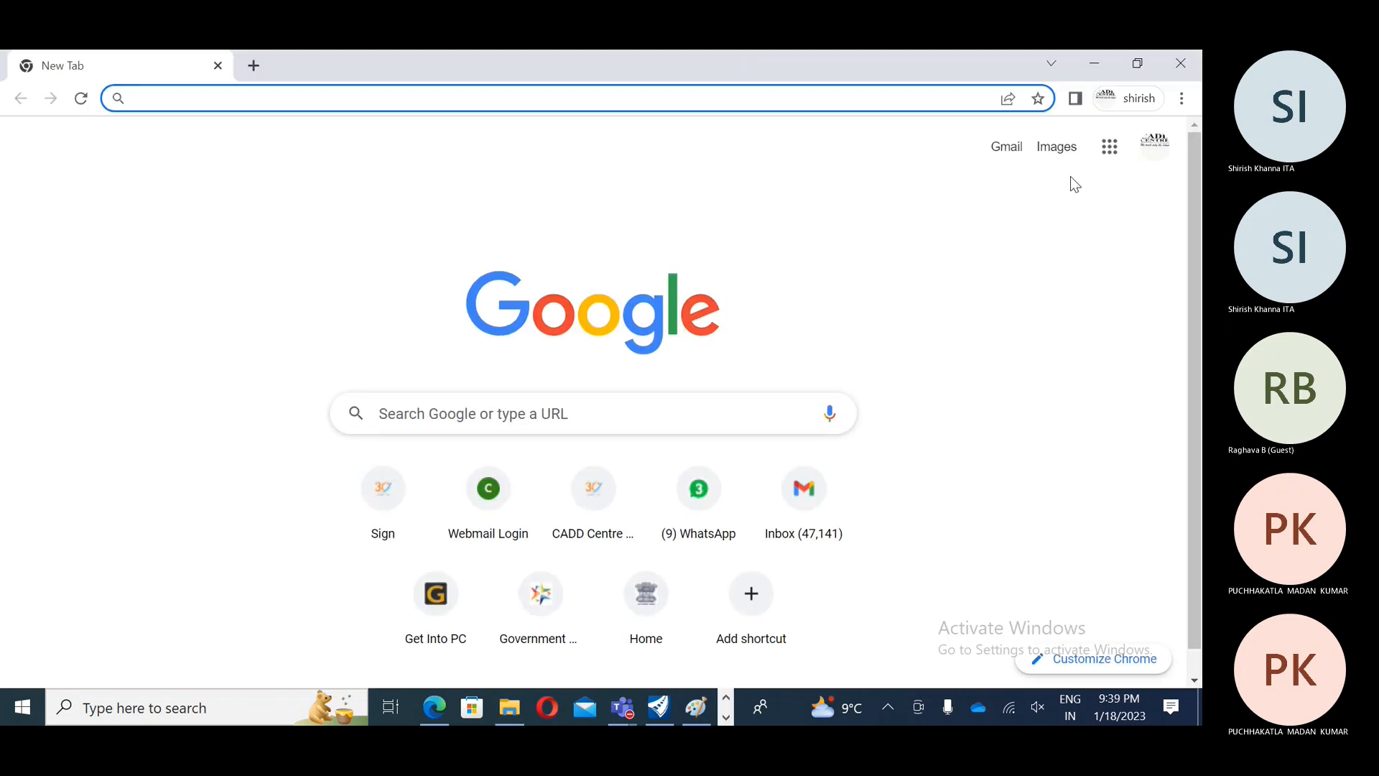
click(1110, 150)
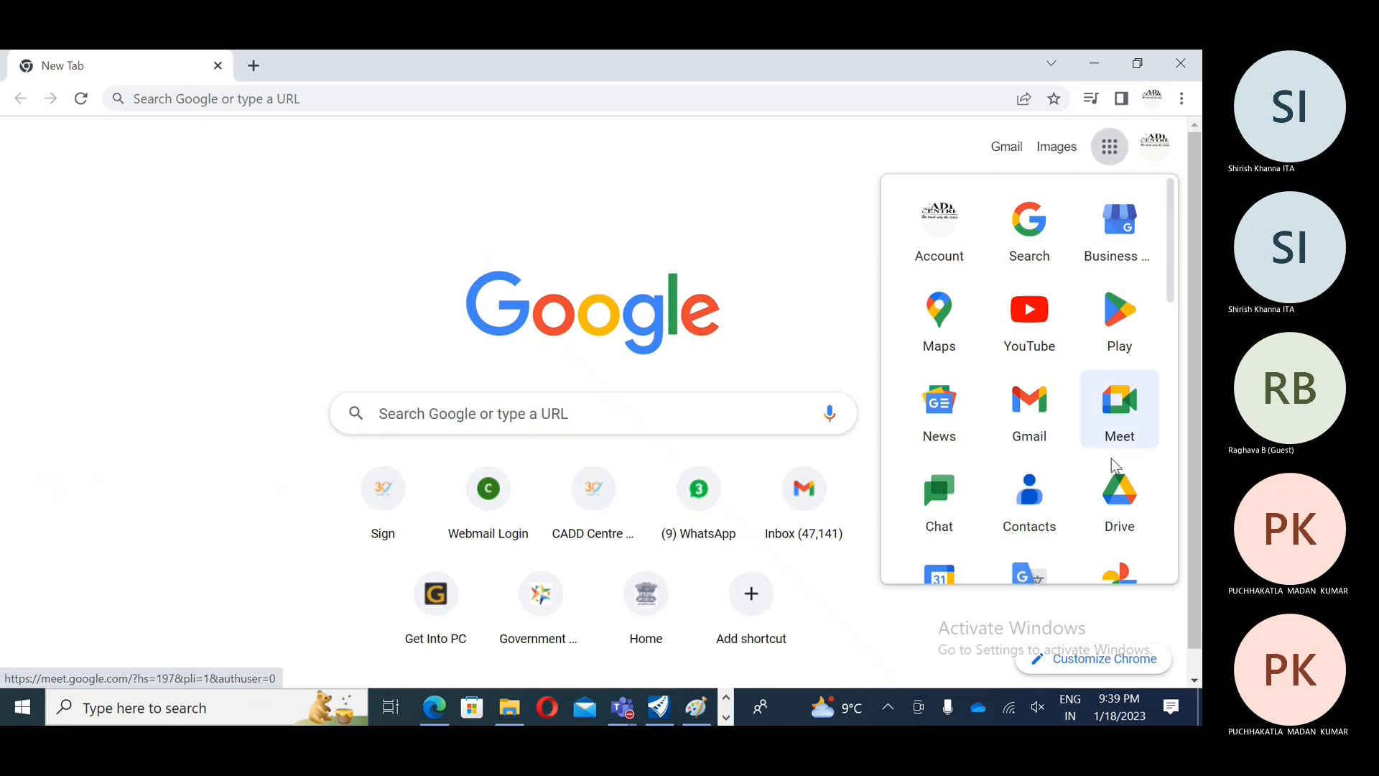
click(1156, 149)
click(1060, 443)
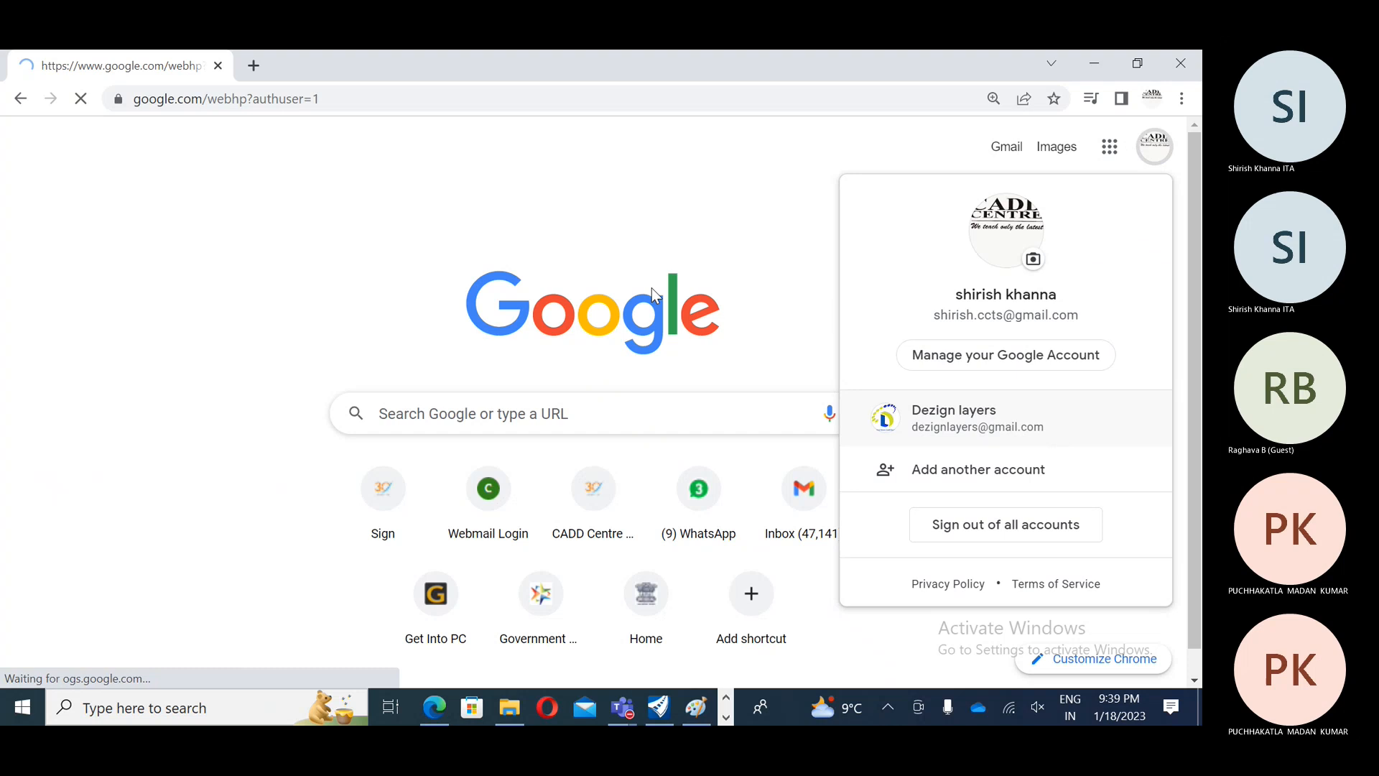
click(1106, 153)
click(998, 377)
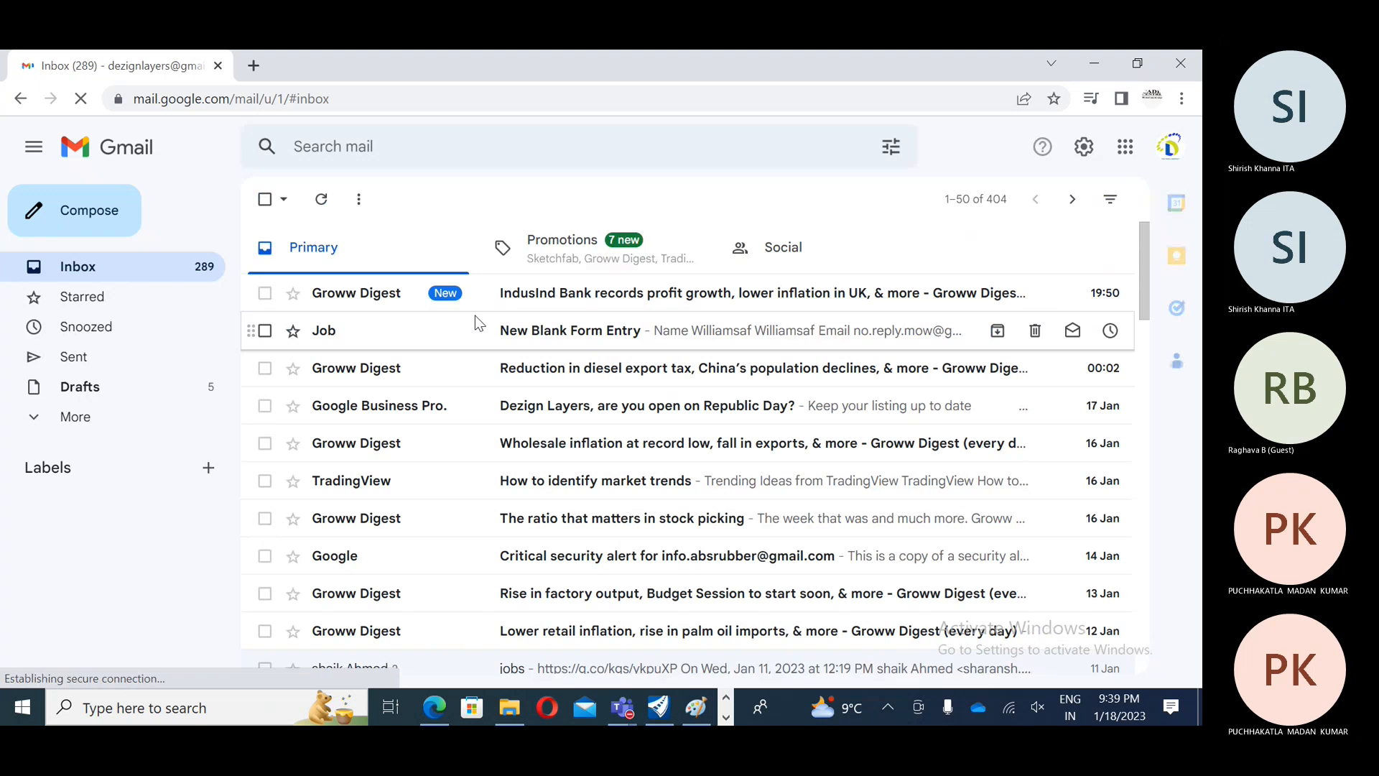
Step: Open the sent "day1" conversation and start a reply to all of its recipients
click(72, 357)
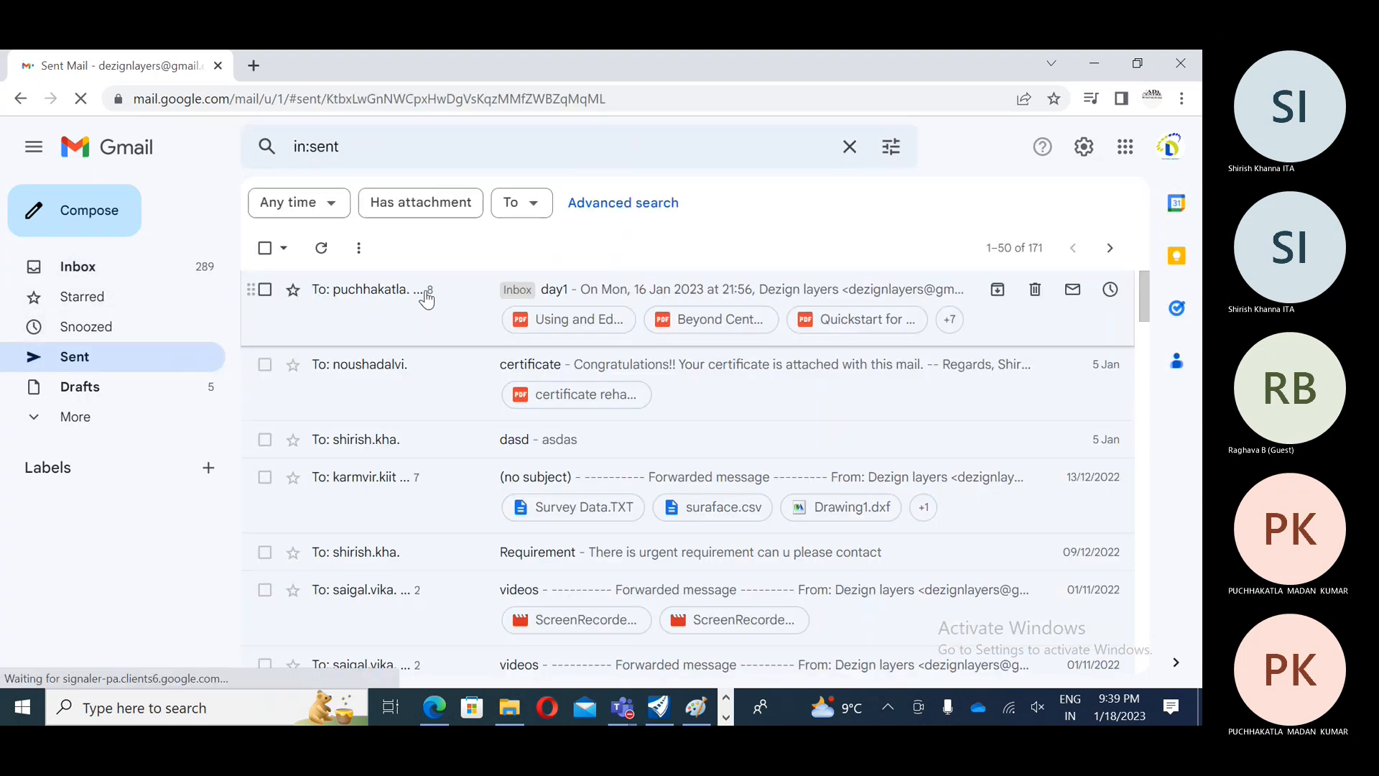
click(425, 302)
scroll(433, 435, down, 3)
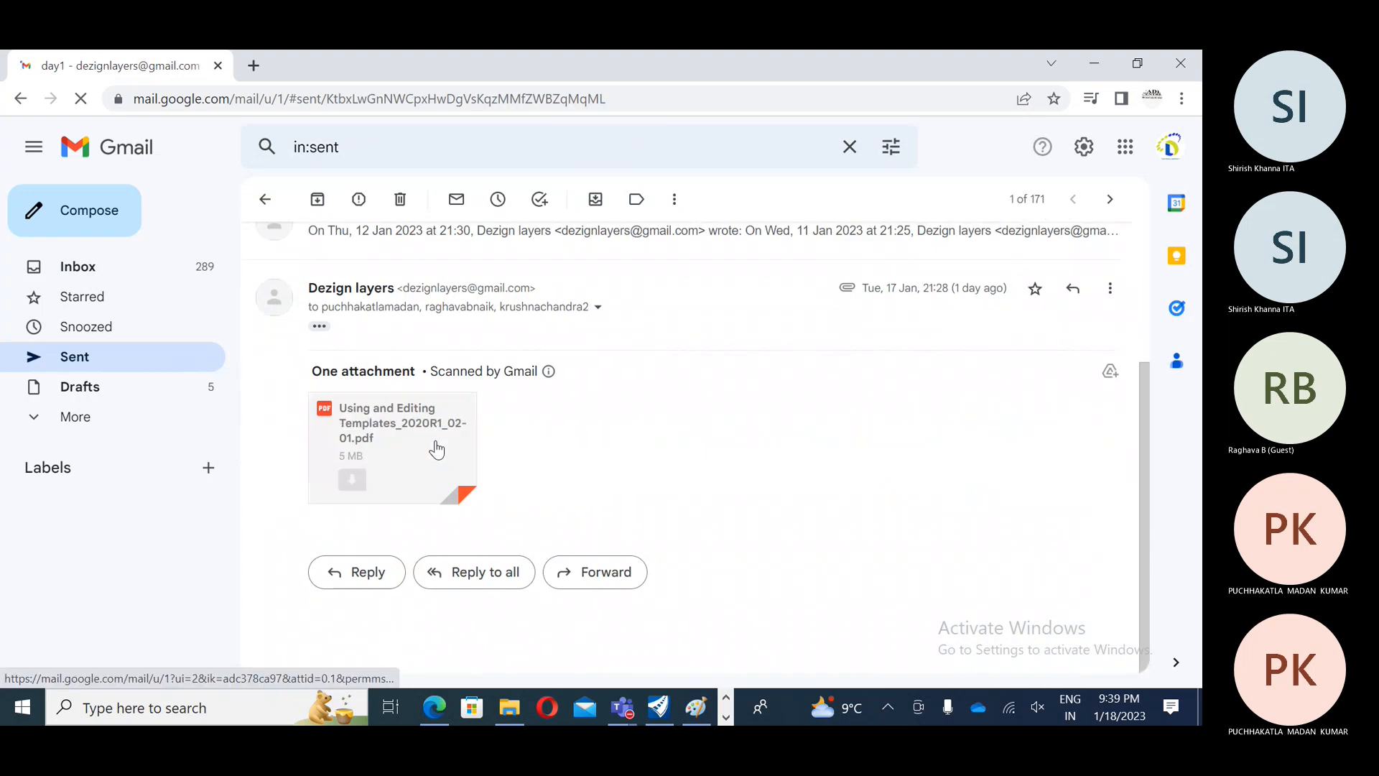
click(475, 572)
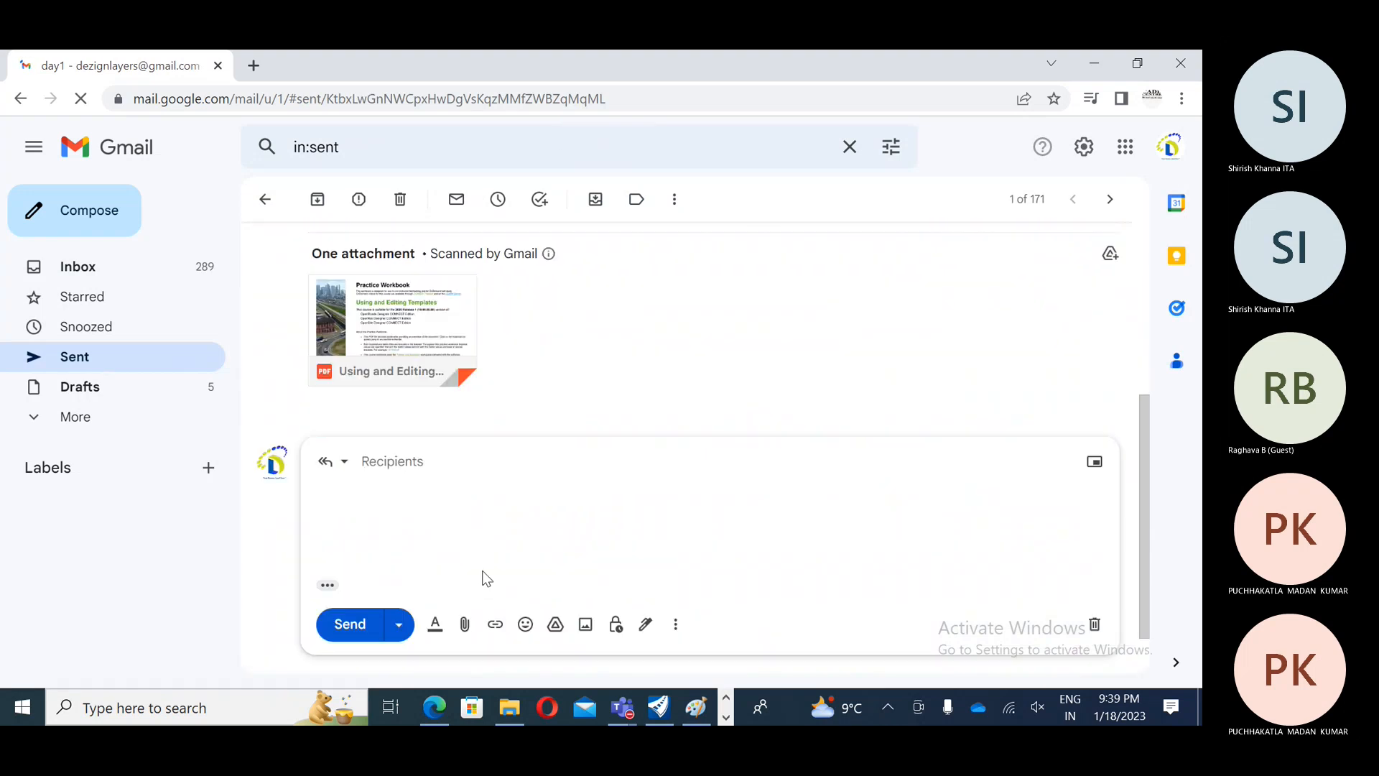
Step: Attach the QuickStart for Corridor Modeling-Road PDF from its Bentley Training folder in Downloads and send the reply
click(466, 626)
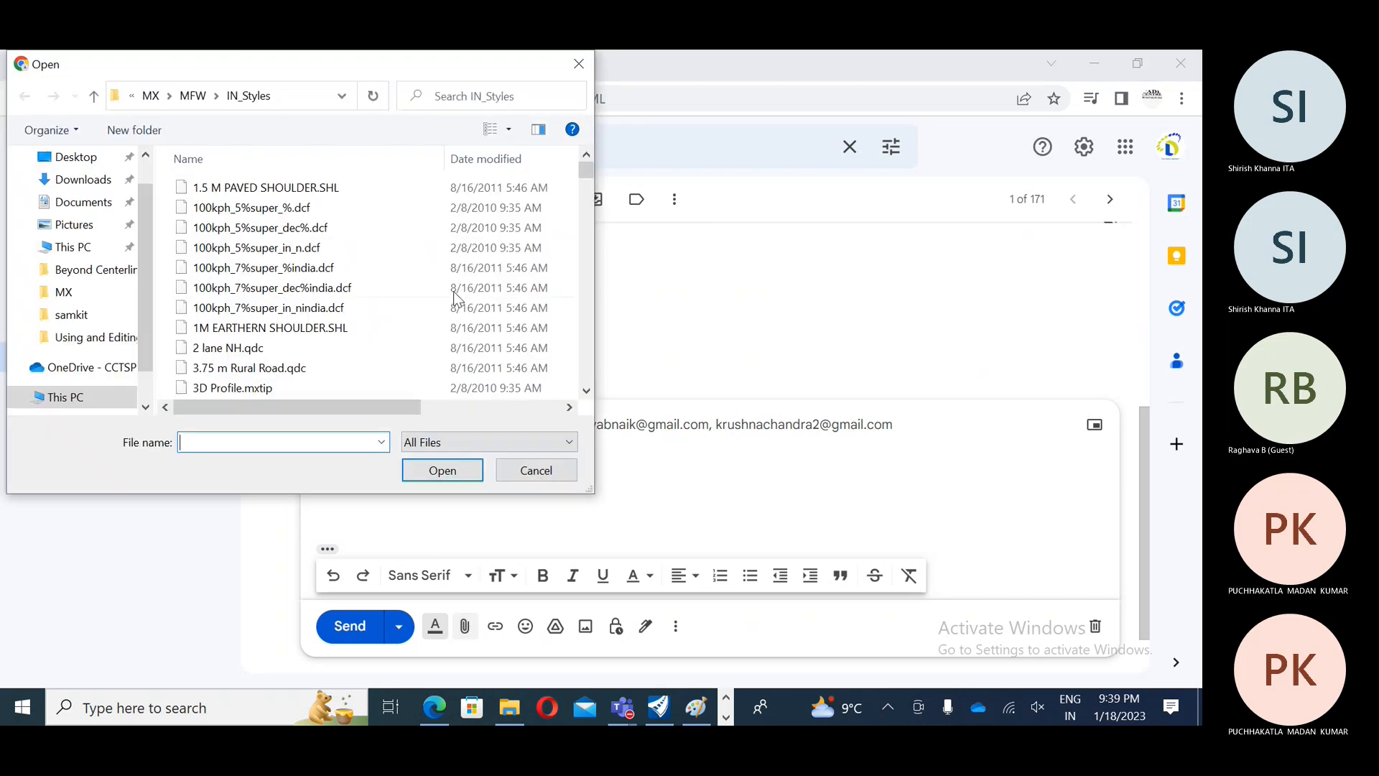
click(78, 179)
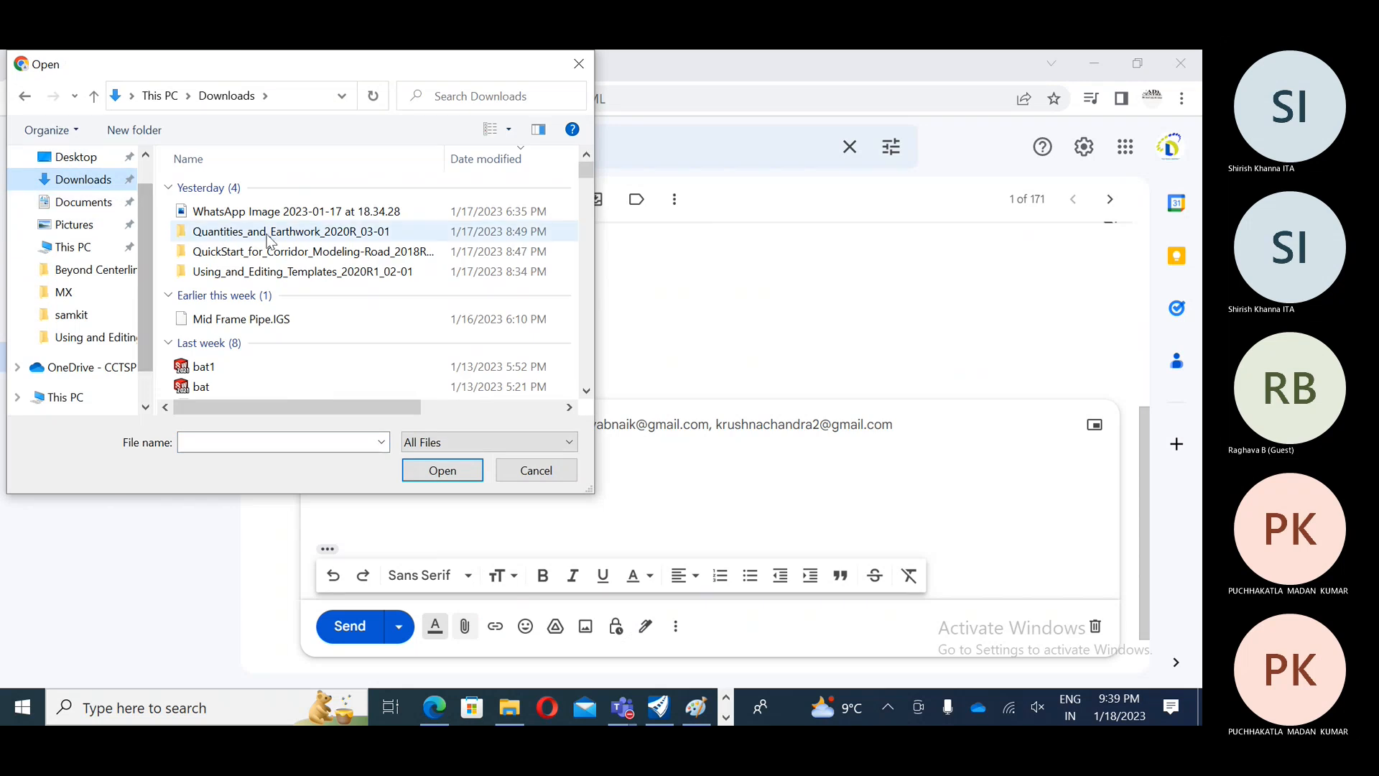
click(296, 255)
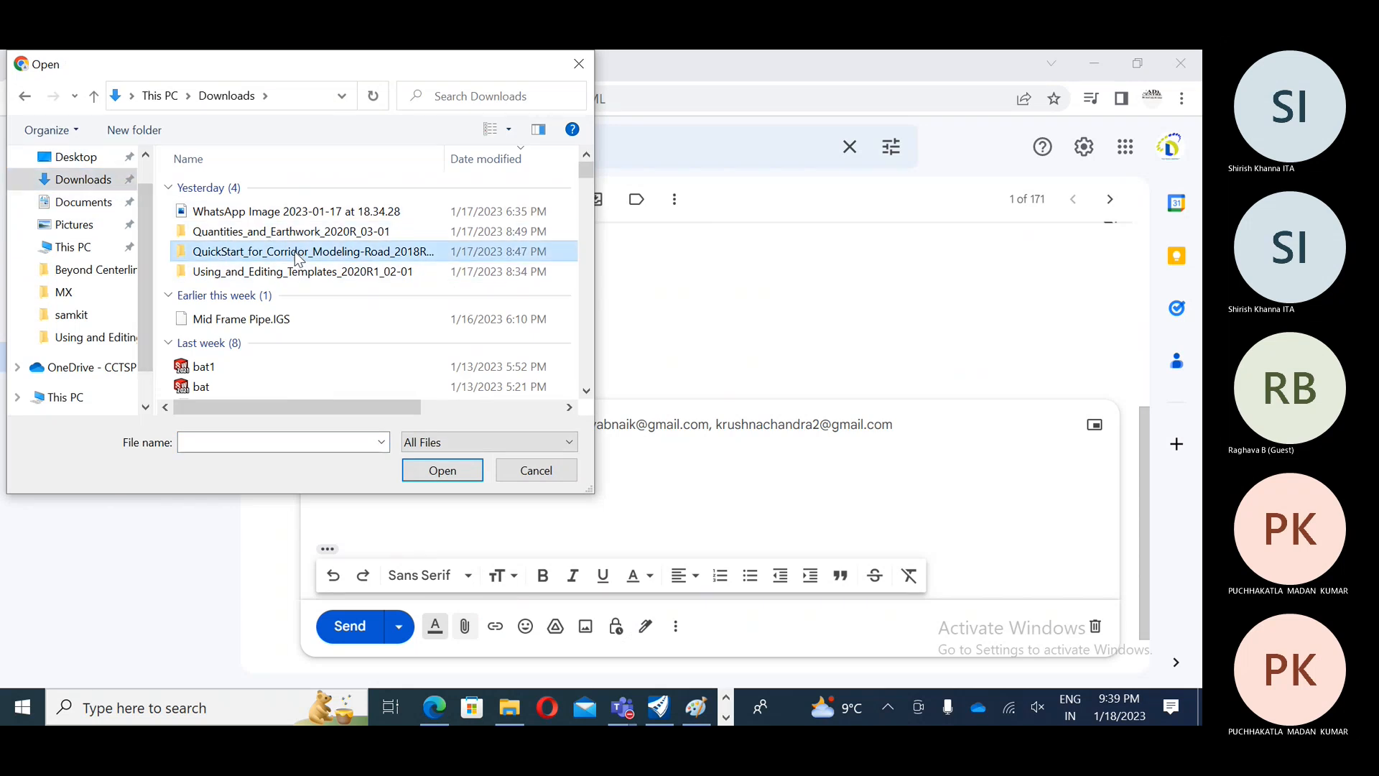
double_click(296, 253)
double_click(251, 192)
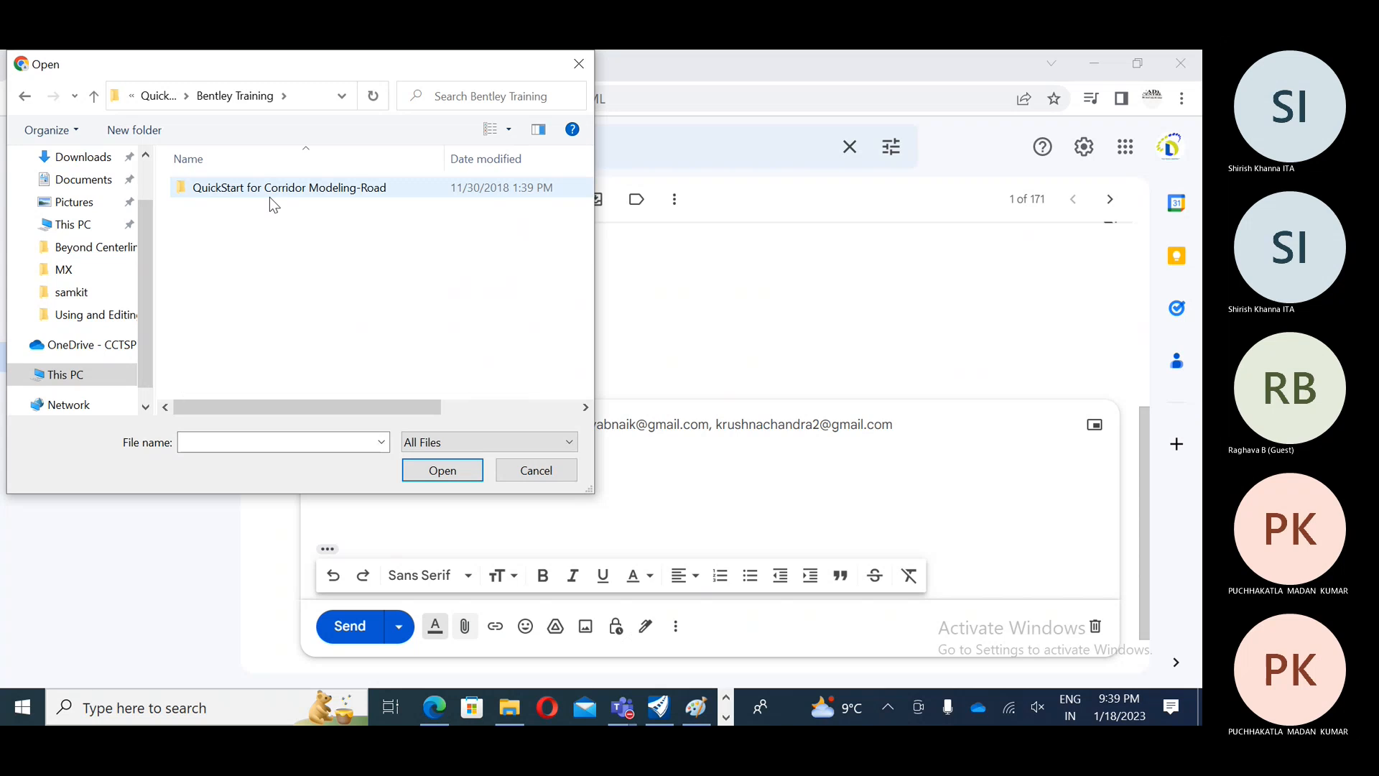
double_click(270, 196)
click(309, 307)
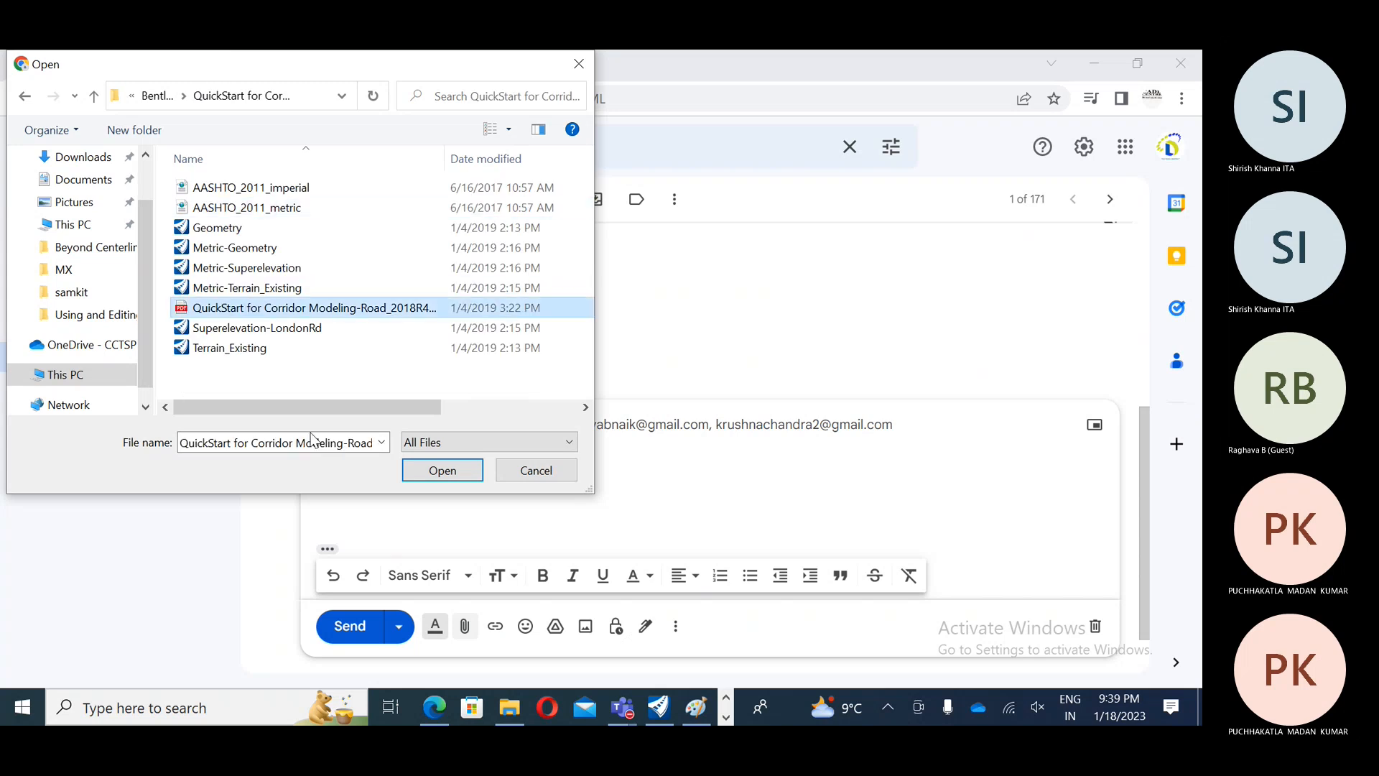
click(442, 471)
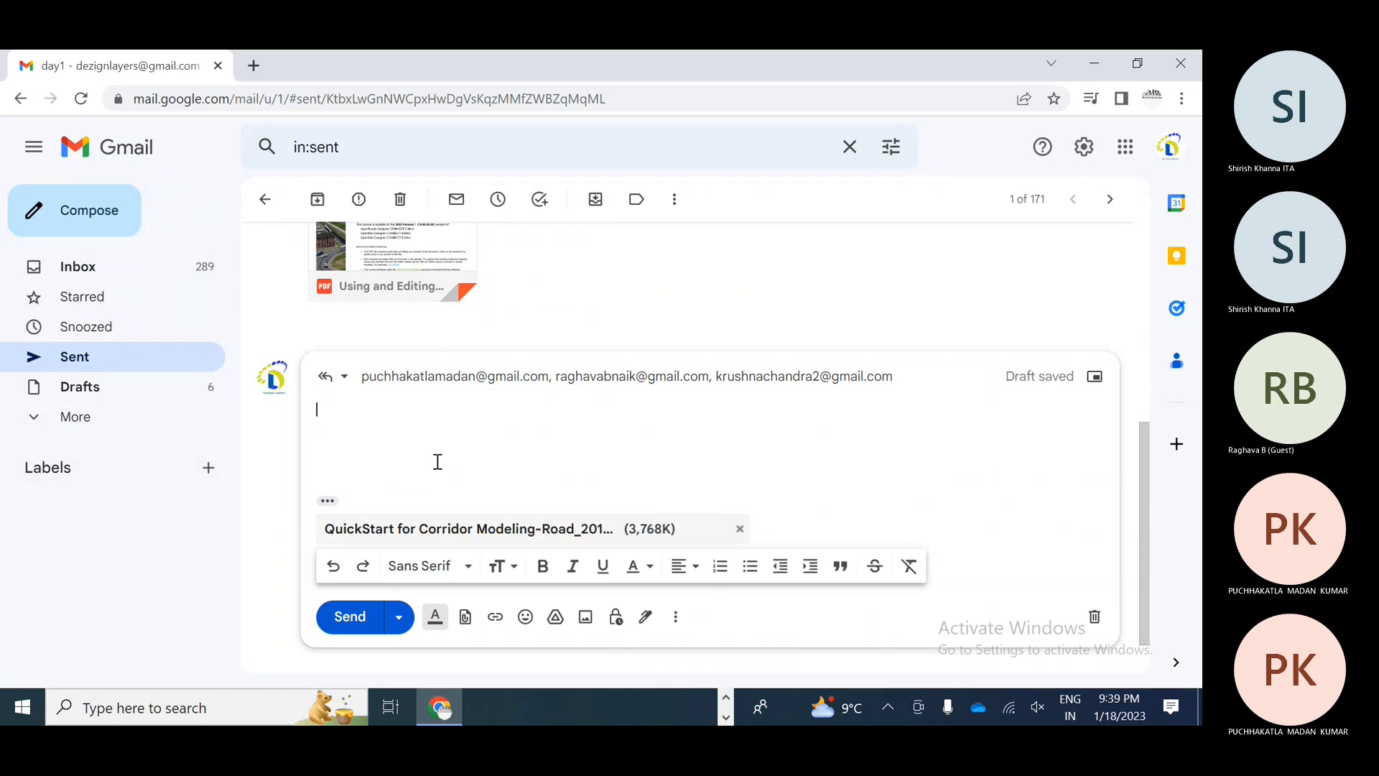
click(341, 617)
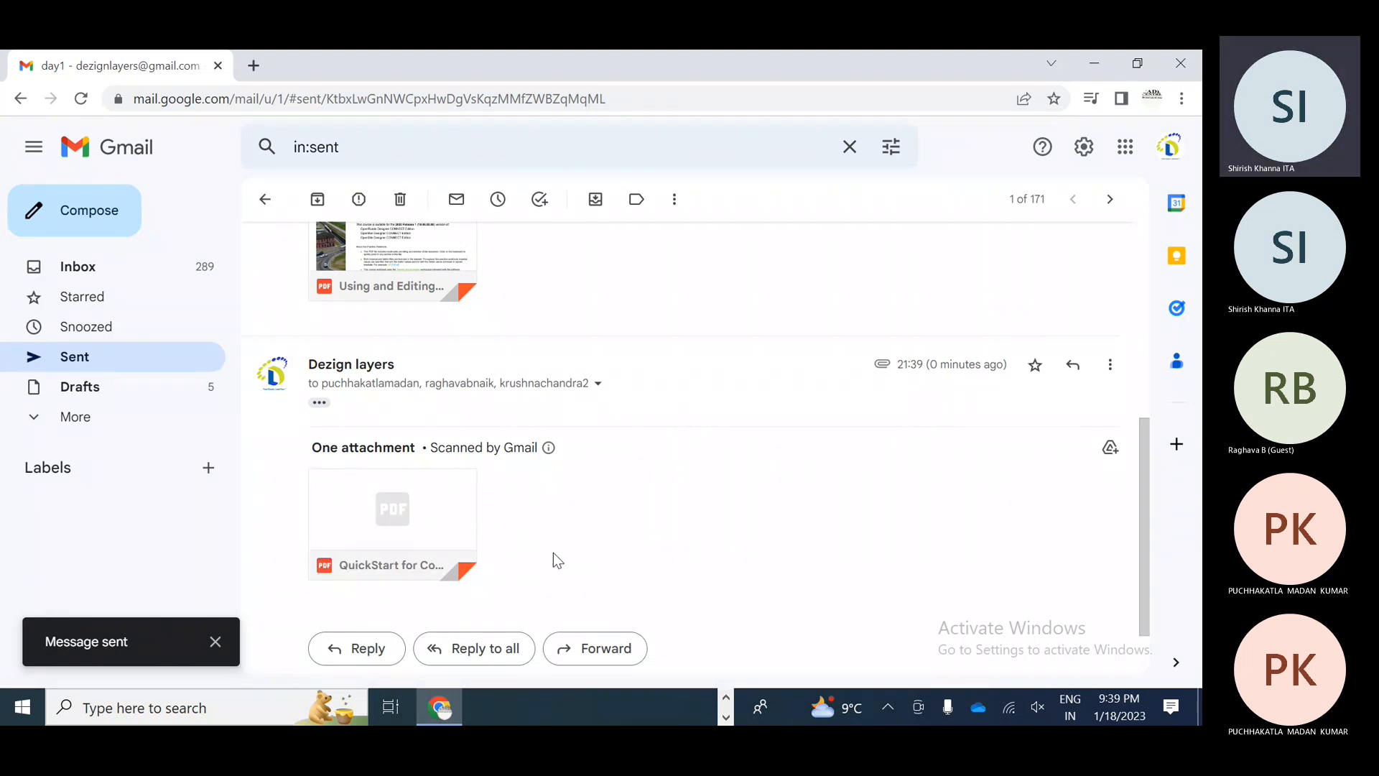
Step: Switch to the Road Network Design with OpenRoads meeting in Microsoft Teams and stop sharing the screen
click(1095, 62)
right_click(536, 256)
click(701, 308)
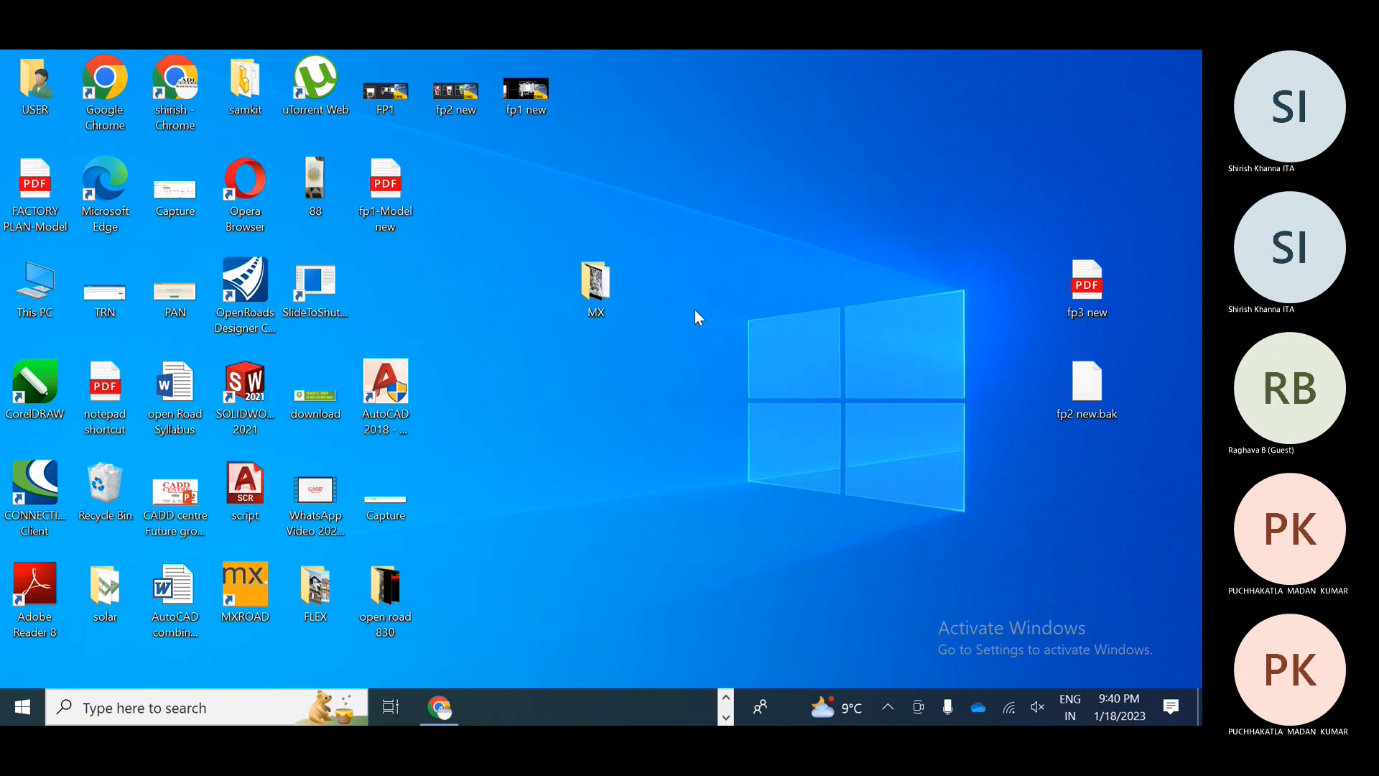
click(727, 698)
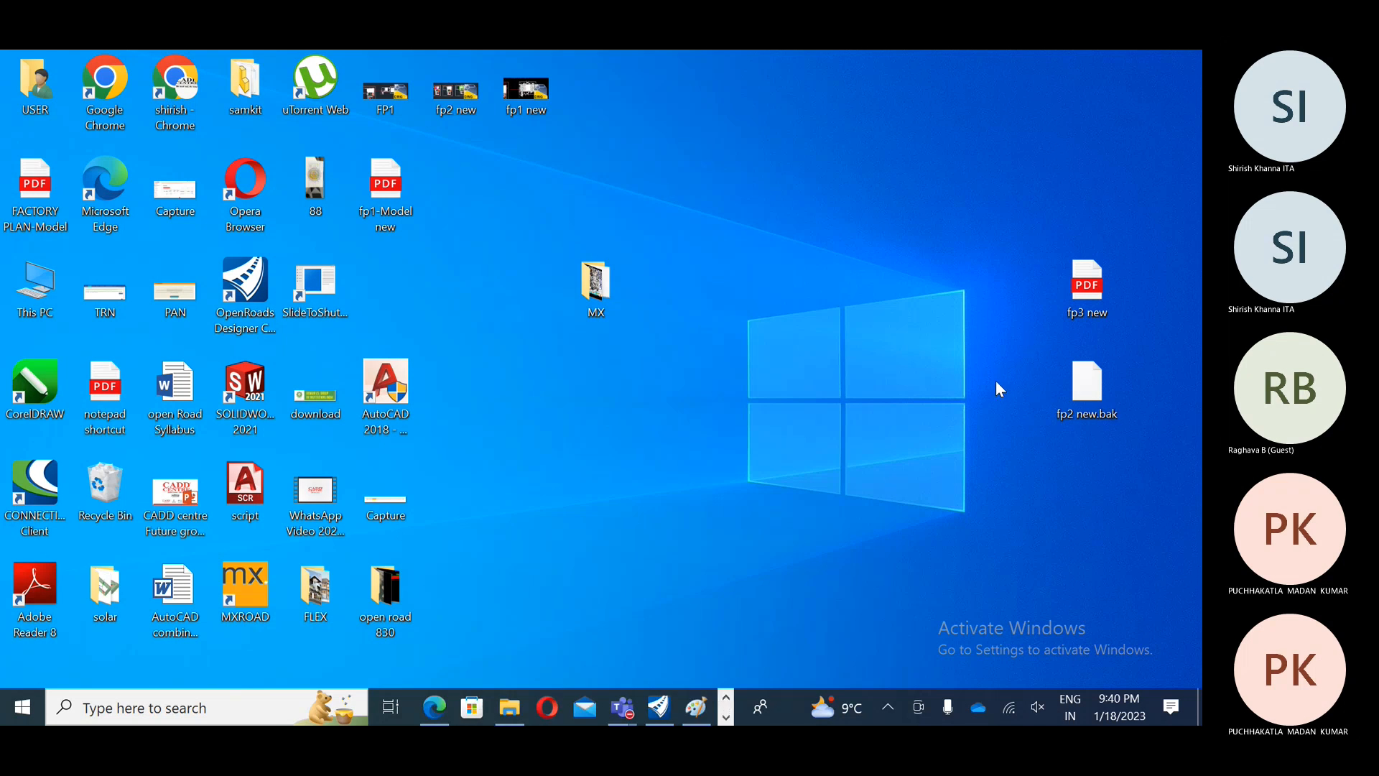
mouse_move(640, 708)
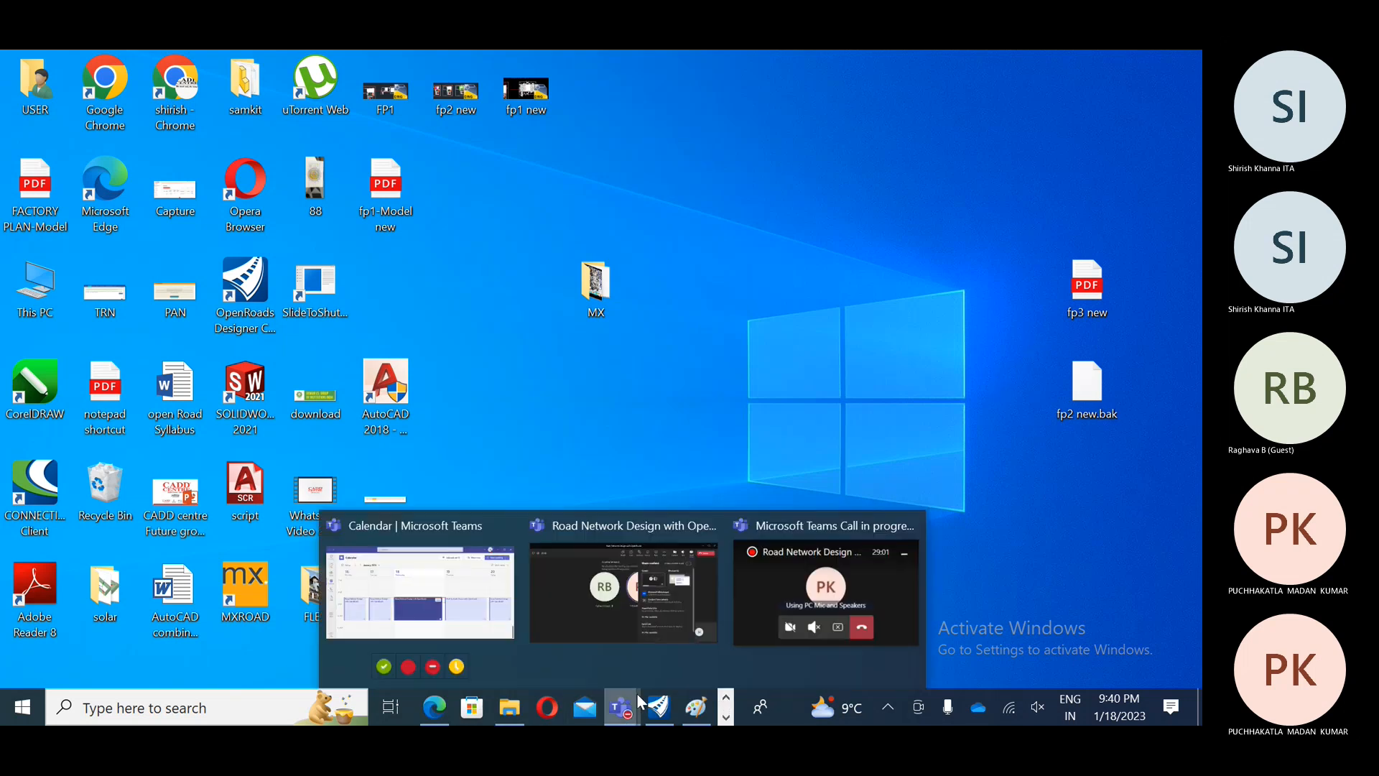
click(670, 620)
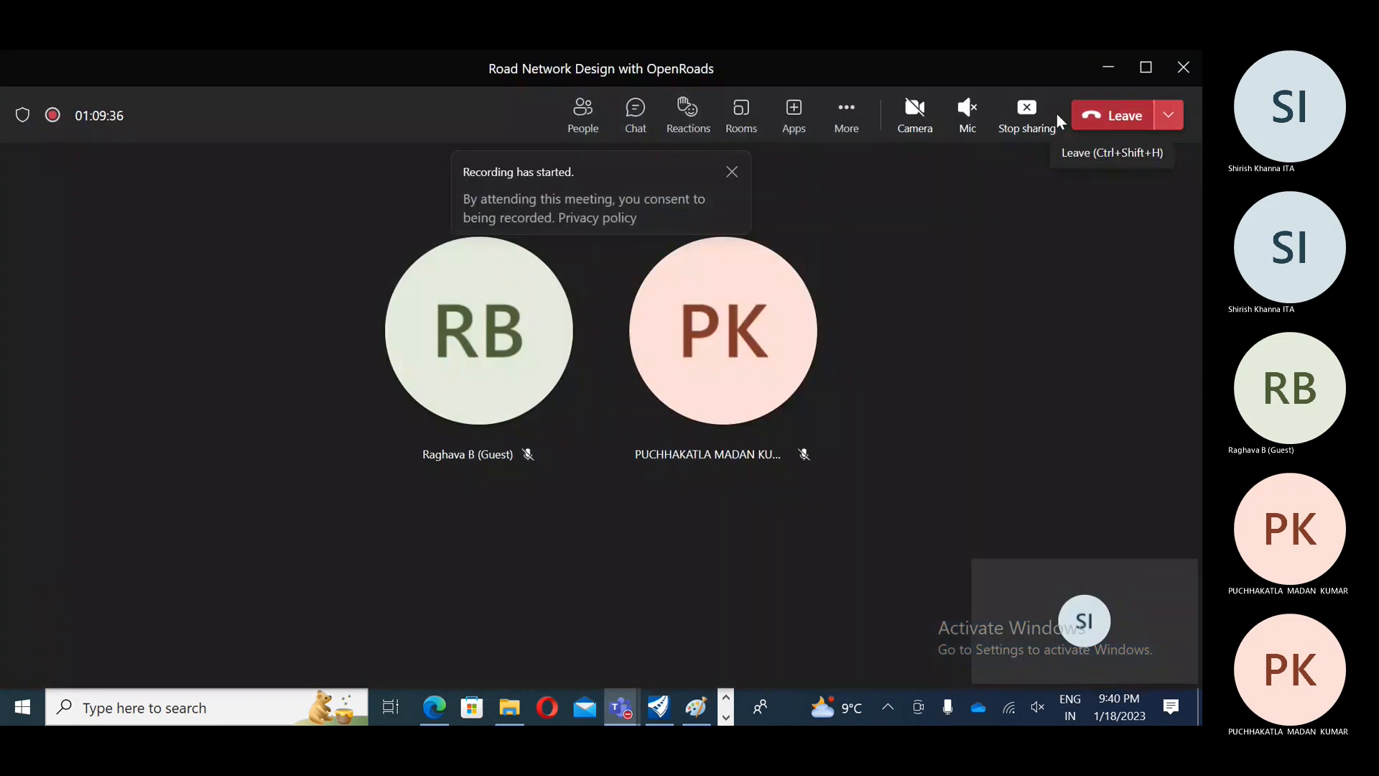
click(1028, 111)
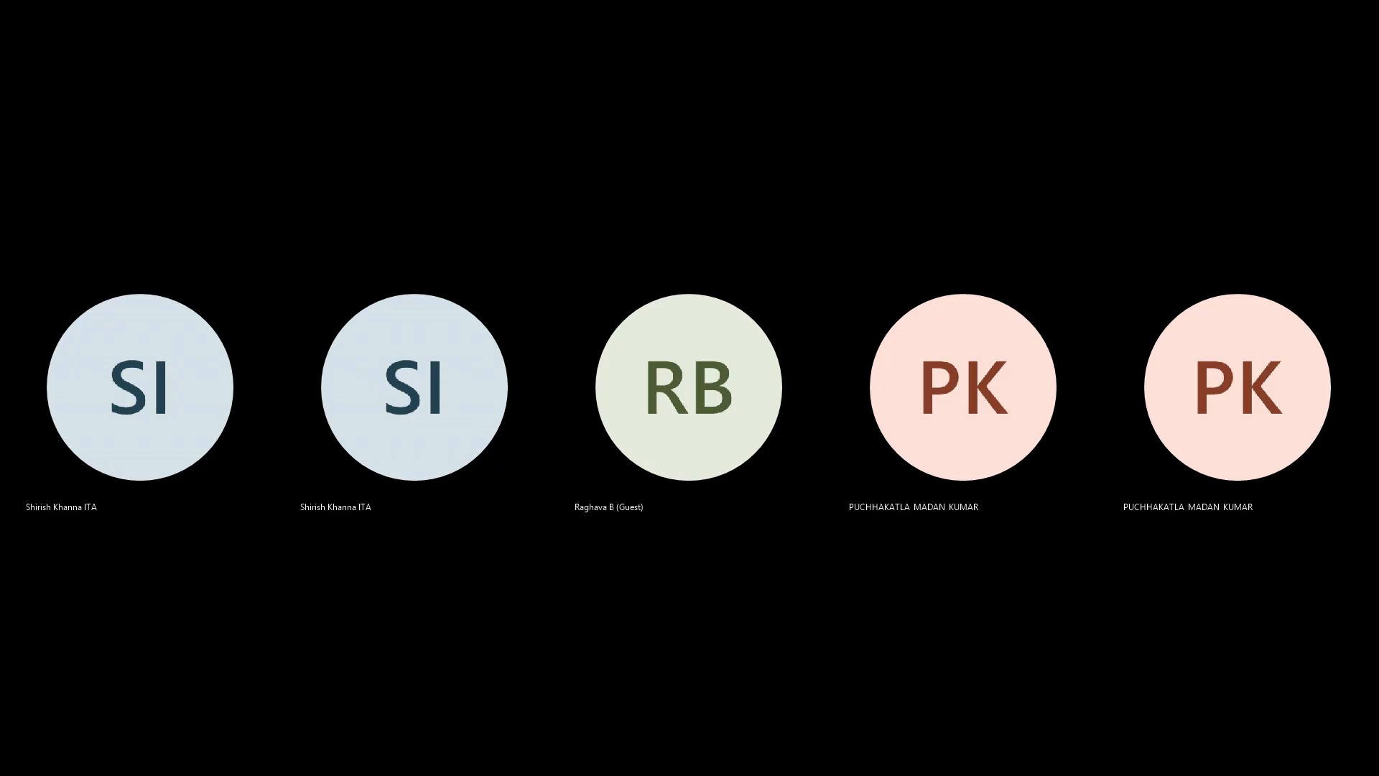